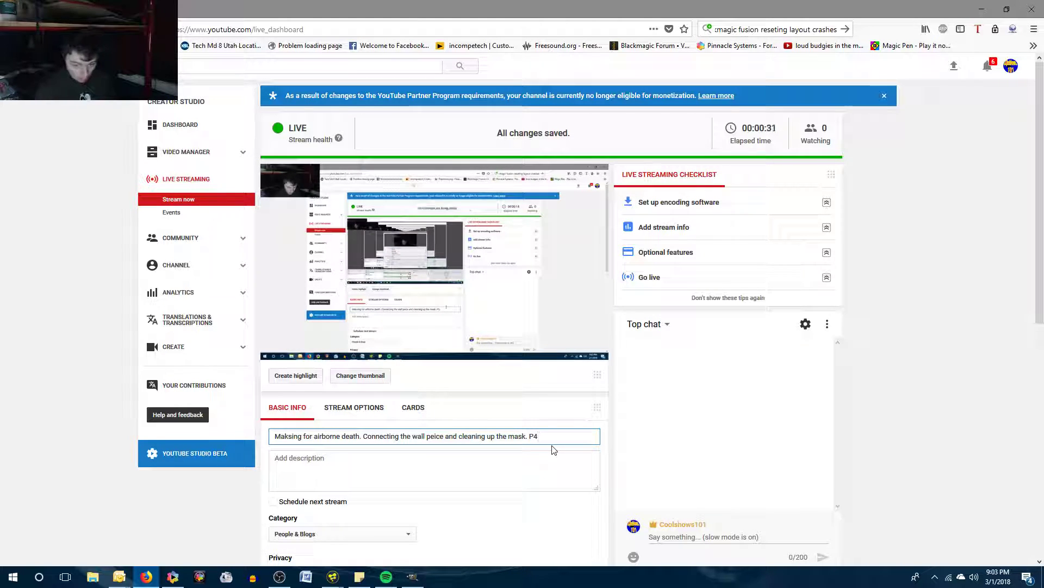
Minimise the YouTube live dashboard and switch to the Masks2.comp composition in Fusion.
click(983, 10)
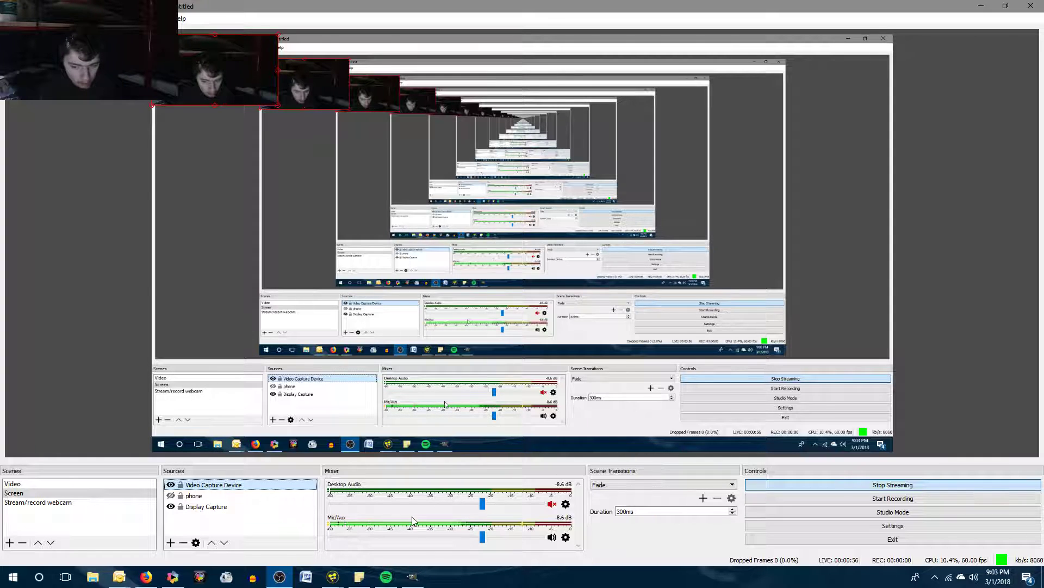
mouse_move(338, 579)
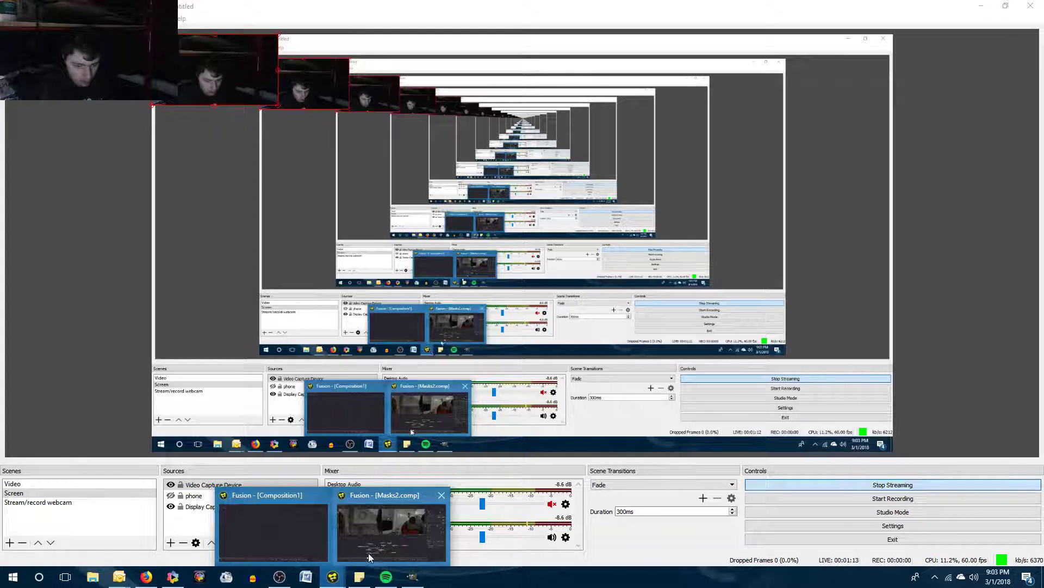
click(384, 537)
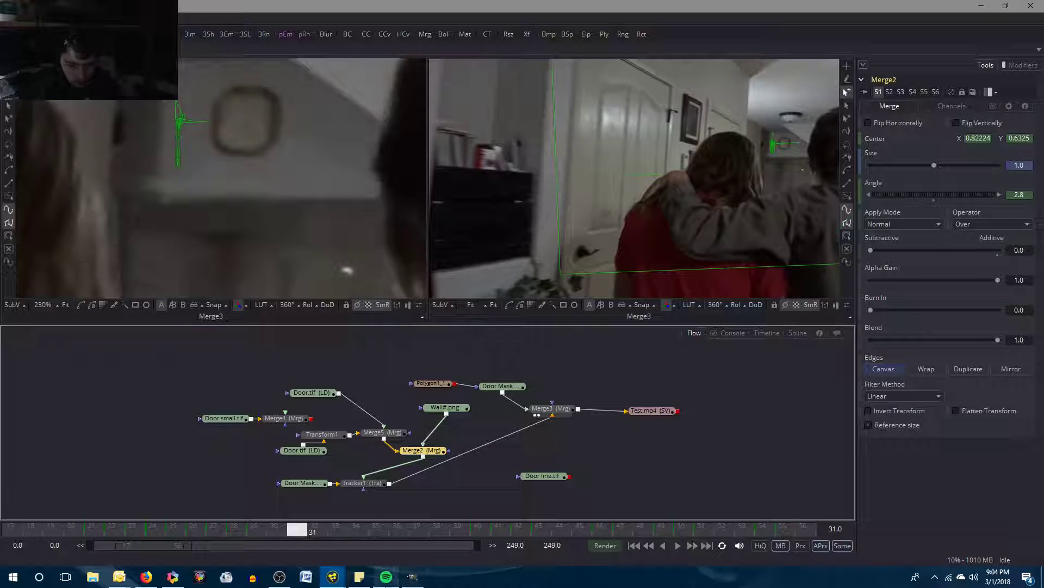
Start playing the song Round And Round in Spotify and return to the Fusion composition.
click(386, 576)
click(522, 538)
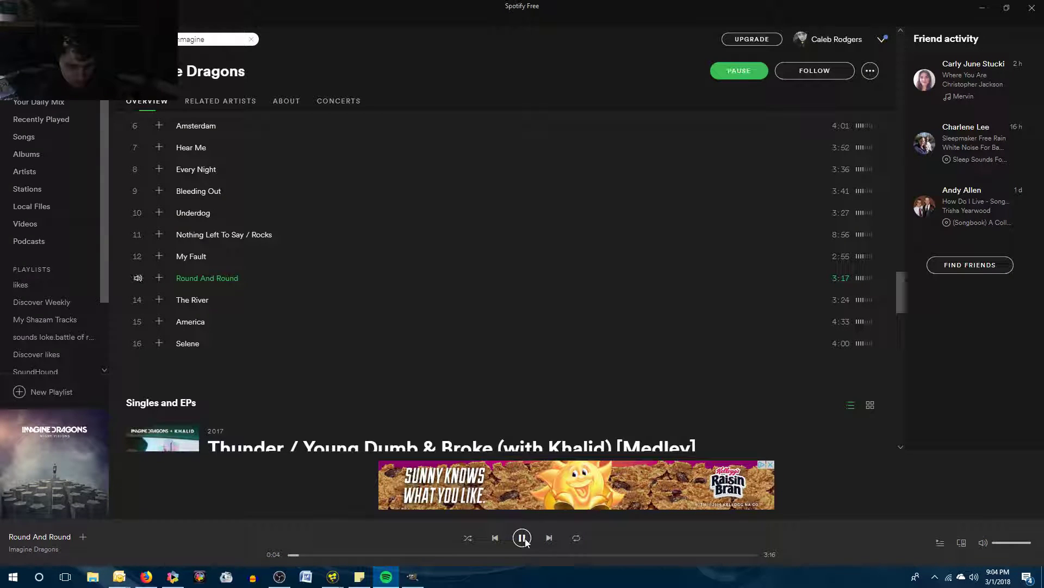
click(975, 11)
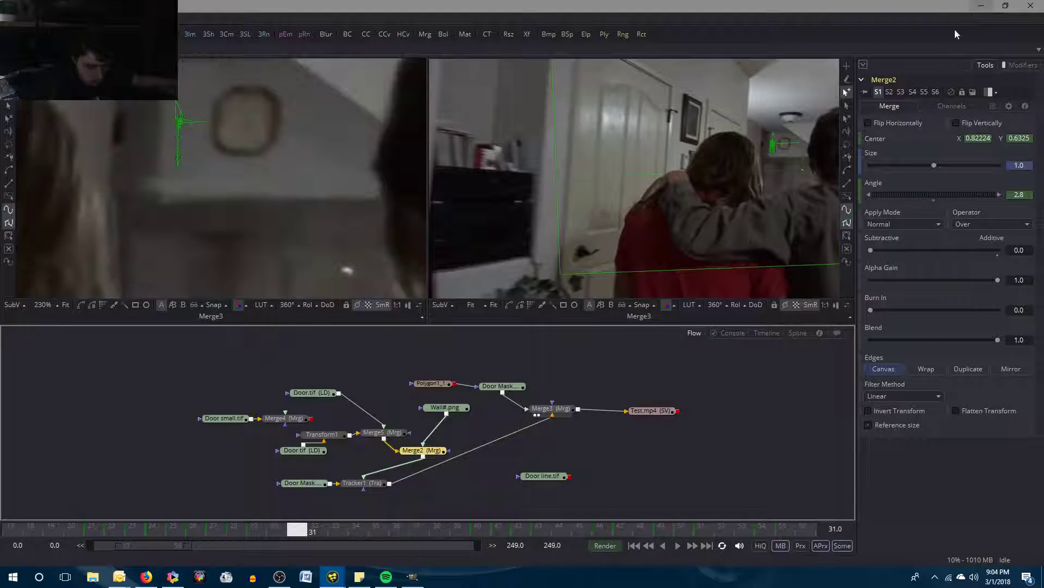
Switch to Spotify, pause and resume the current song, and go back to the Fusion composition.
click(394, 582)
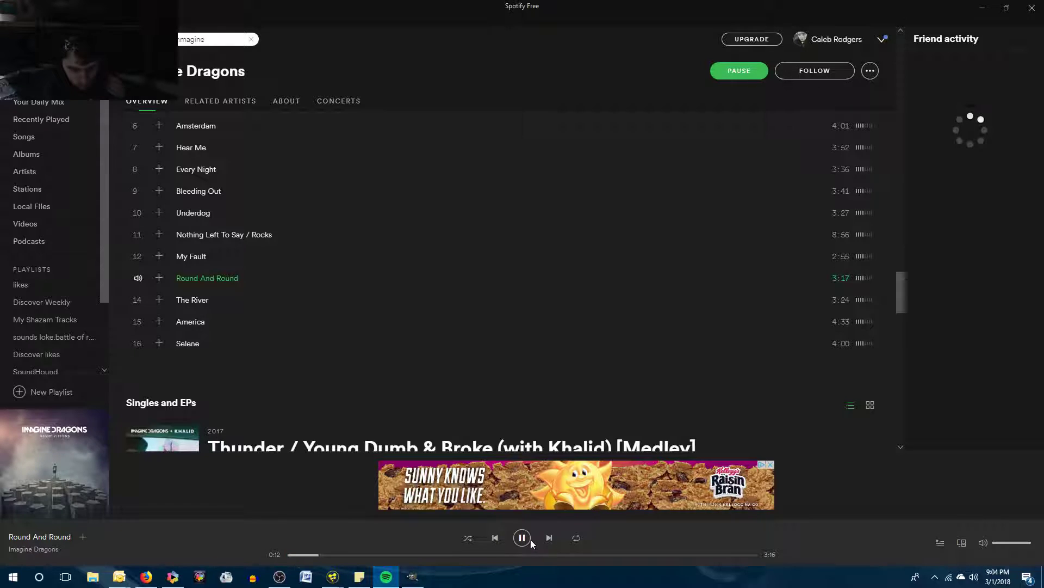
click(523, 540)
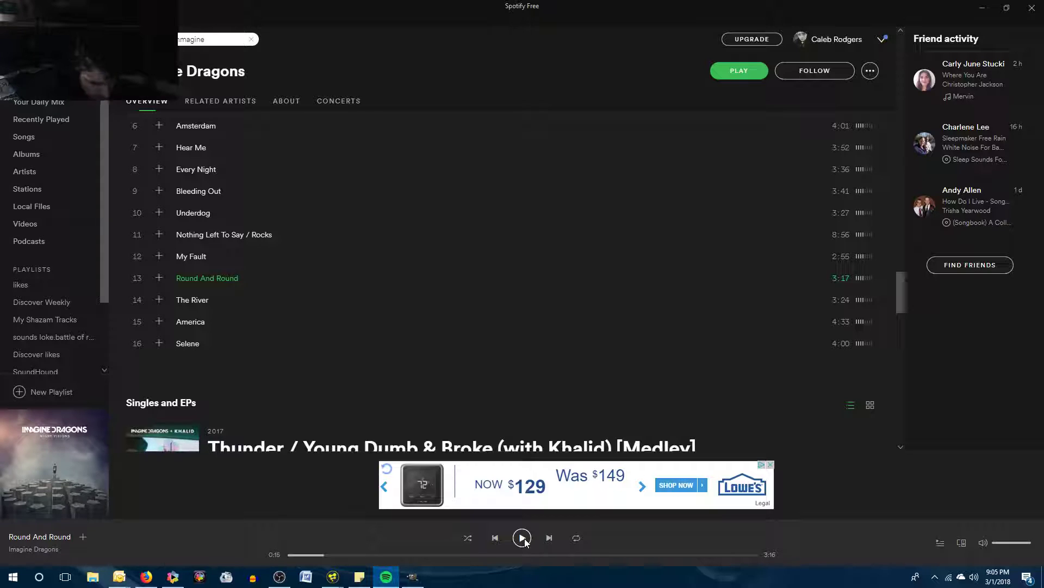
click(524, 538)
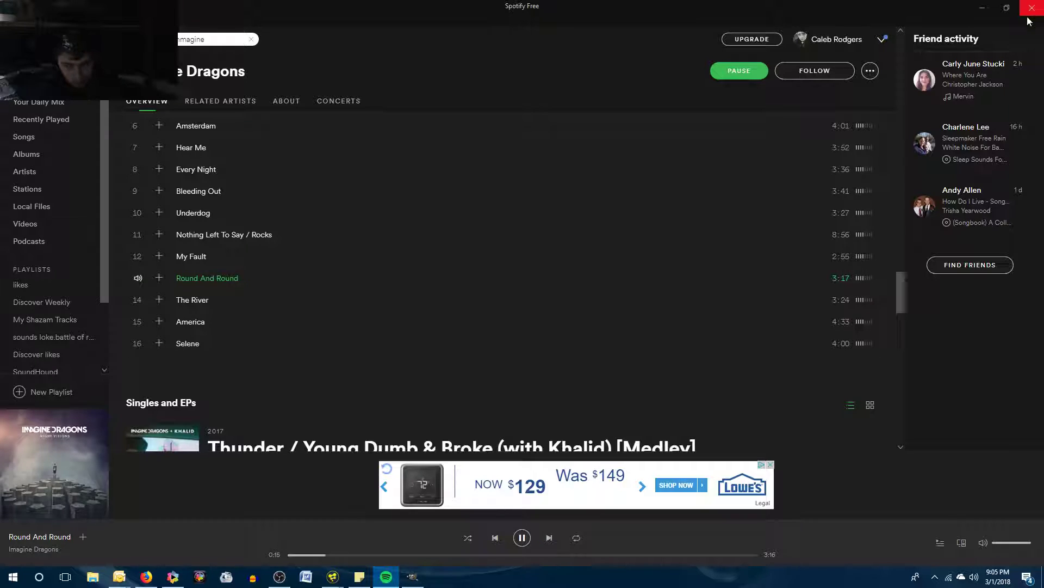
click(977, 10)
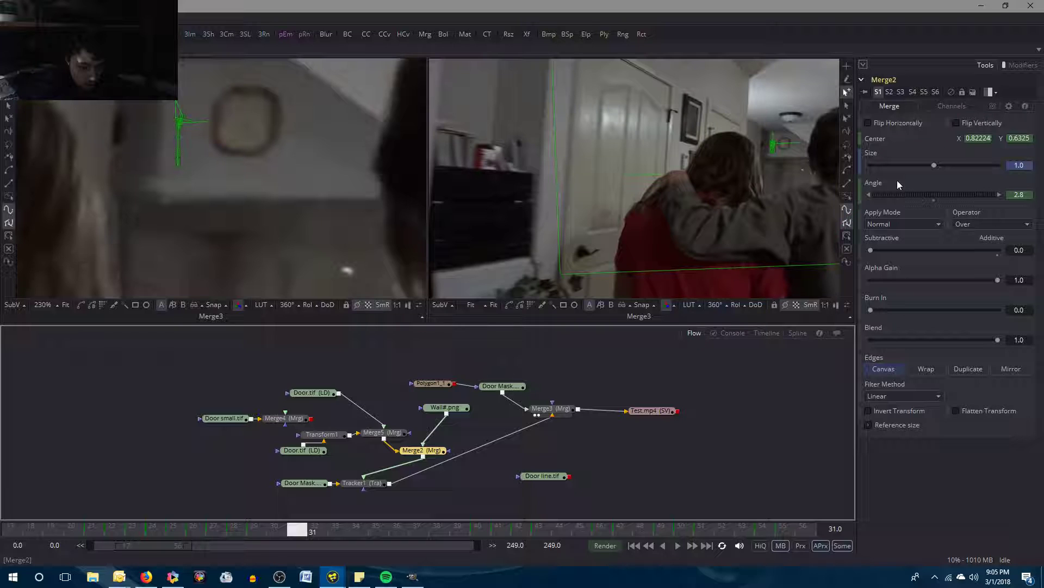
Adjust the webcam settings in the Video Capture Device source's properties in OBS, accept them and return to Fusion.
click(286, 576)
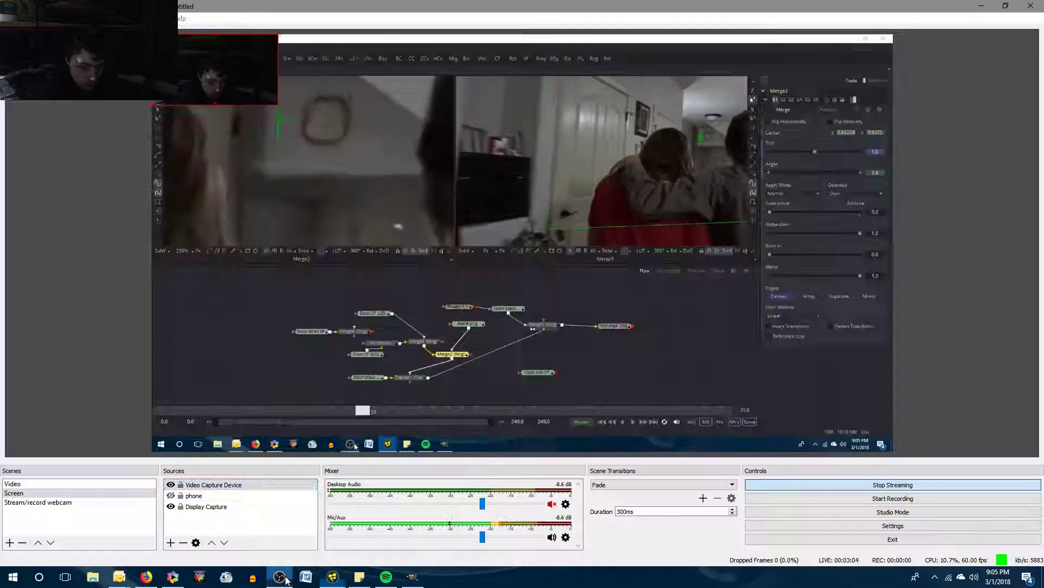
right_click(216, 489)
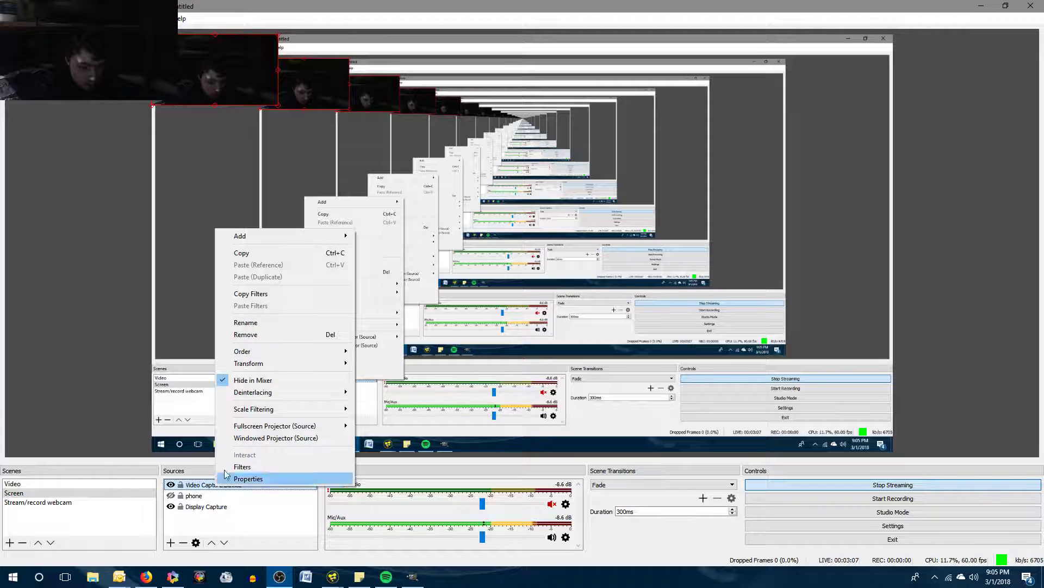
click(274, 478)
click(587, 319)
click(547, 329)
click(531, 265)
click(521, 288)
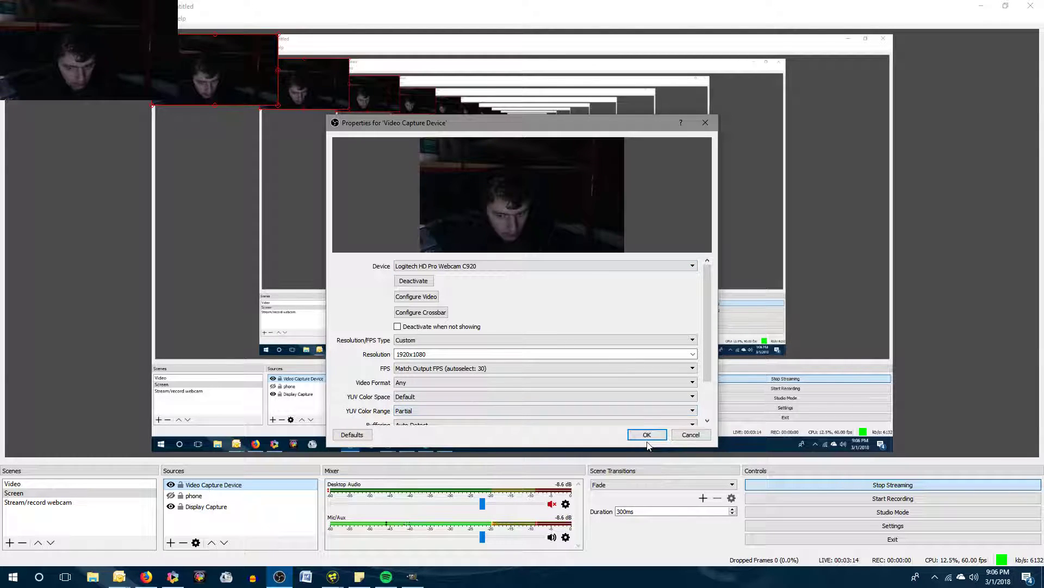
click(647, 434)
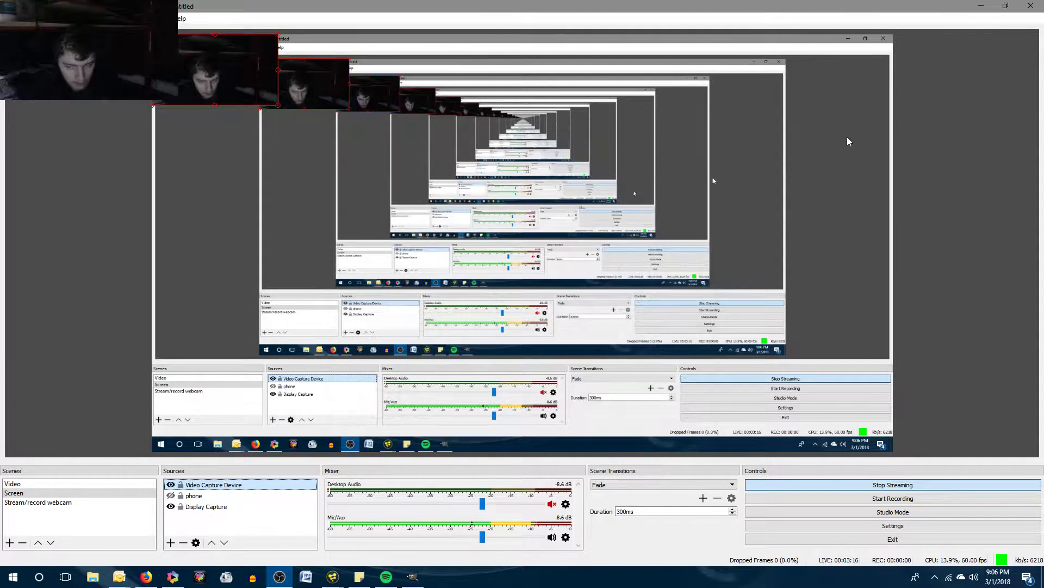
click(989, 5)
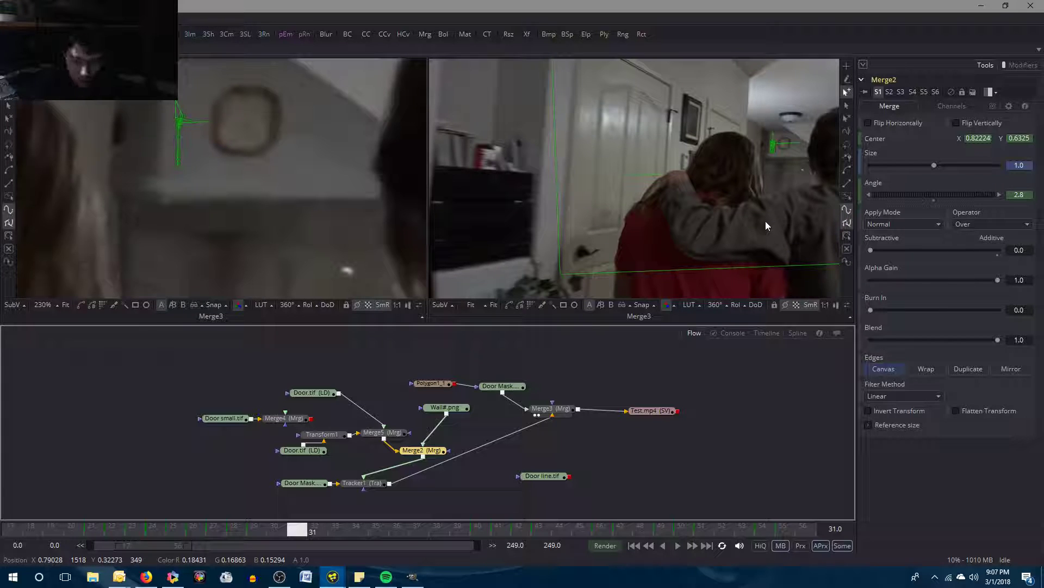
Step back and forth between frames 30 and 32 to check how the wall piece follows the shot.
key(])
key([)
key(])
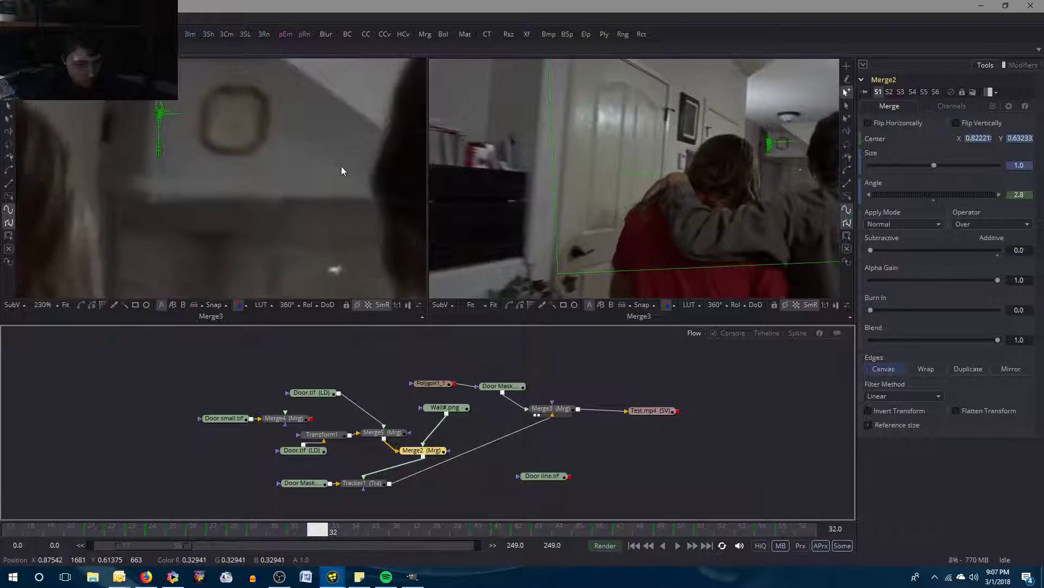
key([)
key([)
key([)
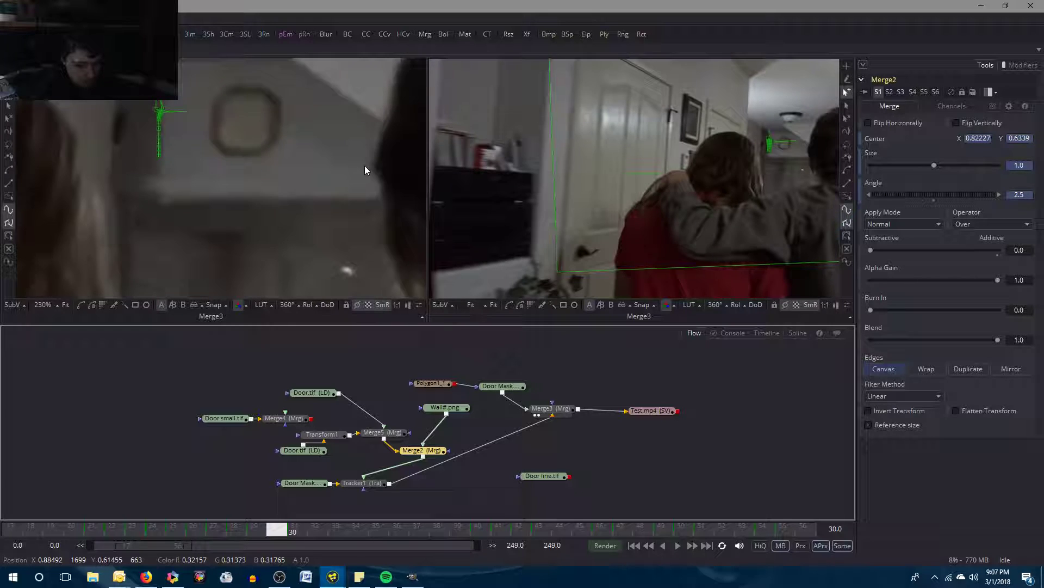
key(])
key([)
key(])
key(bracketleft)
key(bracketright)
key(bracketright)
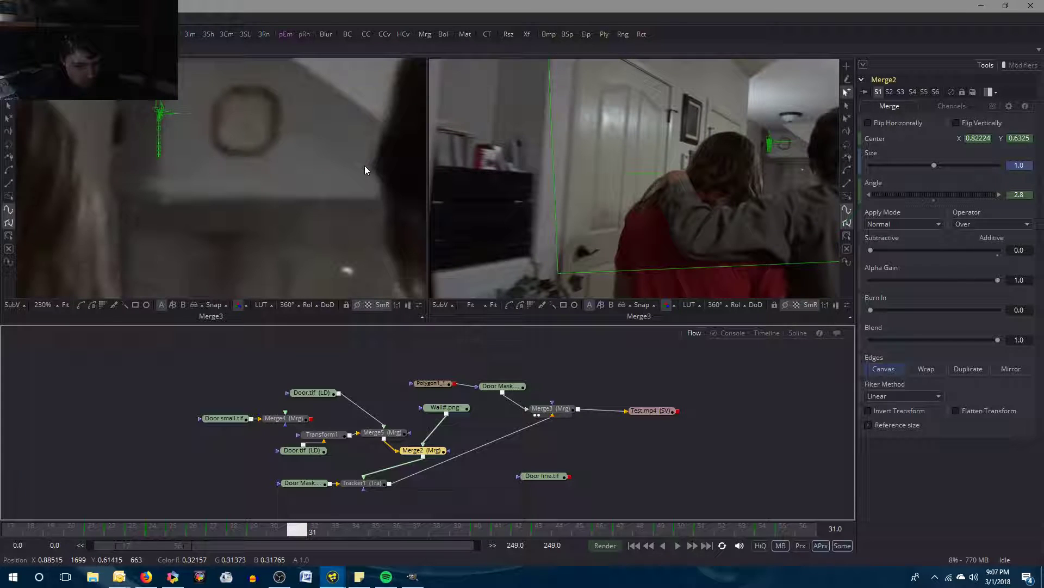
Advance frame by frame to frame 38 to inspect the wall piece's alignment.
key(bracketright)
key(bracketleft)
key(bracketright)
key(bracketright)
key(bracketright)
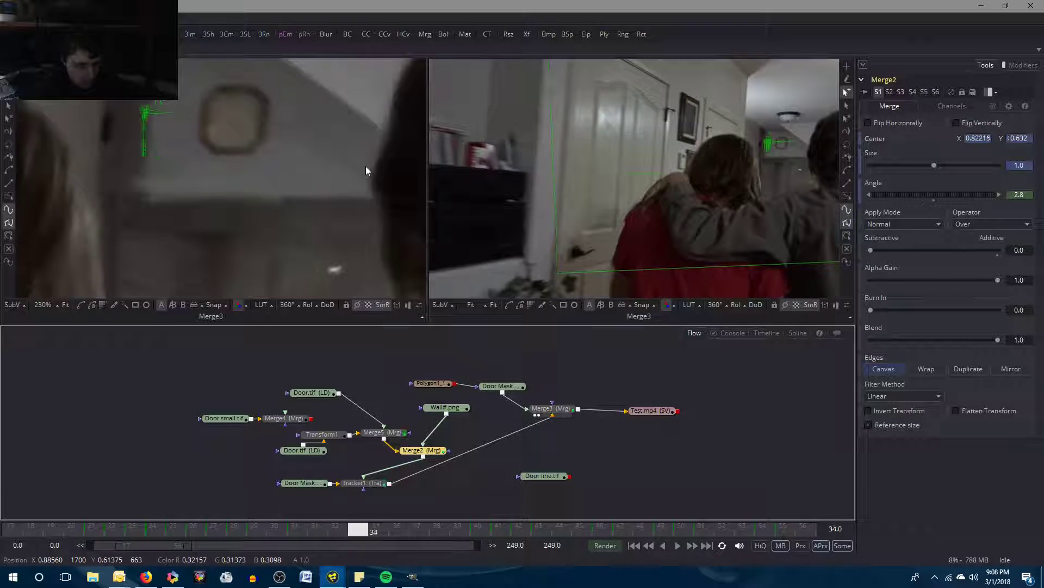
key(bracketright)
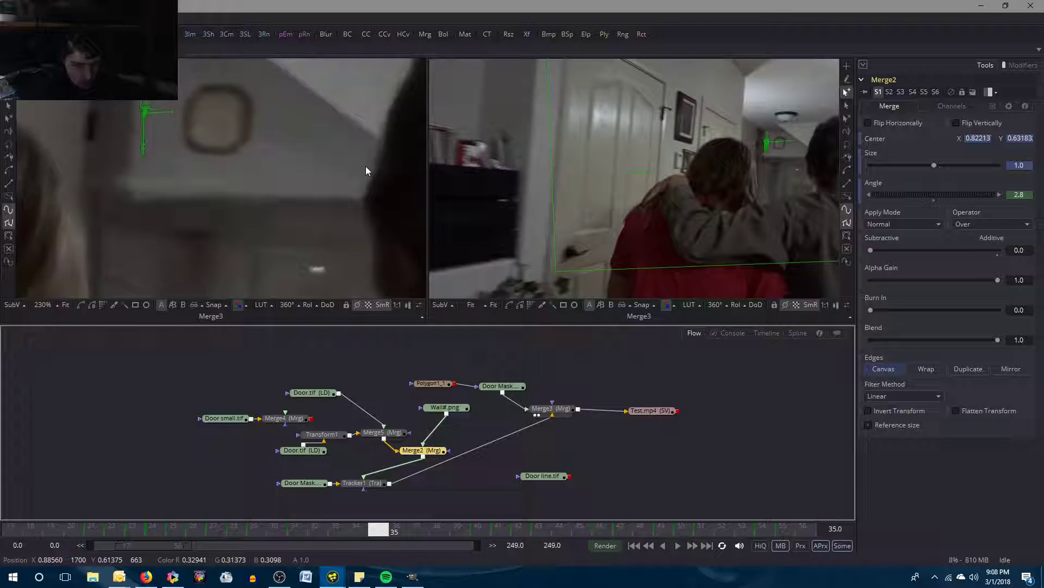
key(bracketright)
key(bracketright)
key(bracketright)
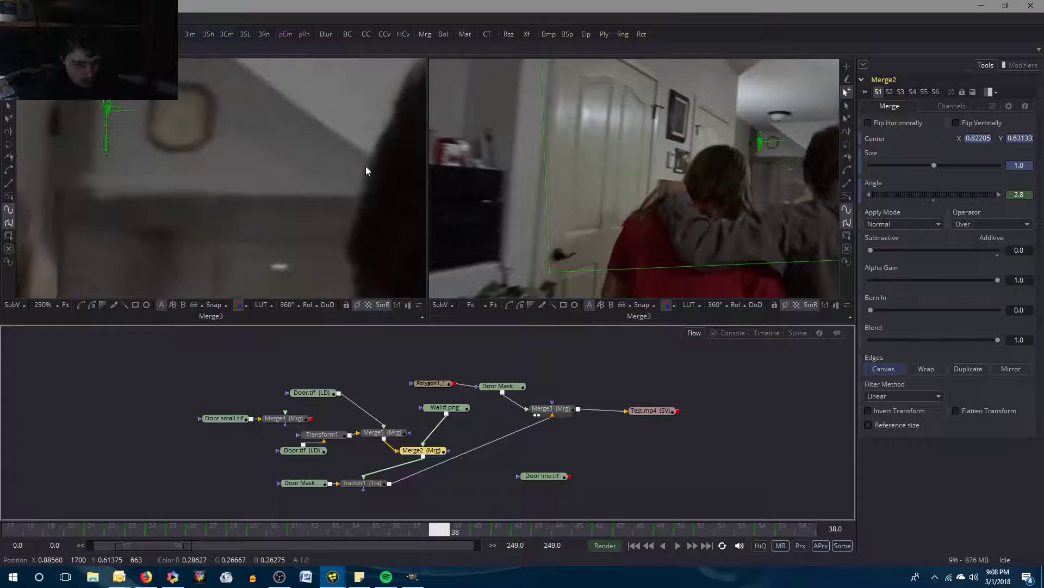
Compare frame 38 repeatedly with its neighbouring frames to find where the wall piece shifts.
key(bracketright)
key(bracketleft)
key(bracketright)
key(bracketleft)
key(bracketleft)
key(bracketright)
key(bracketright)
key(bracketleft)
key(bracketright)
key(bracketleft)
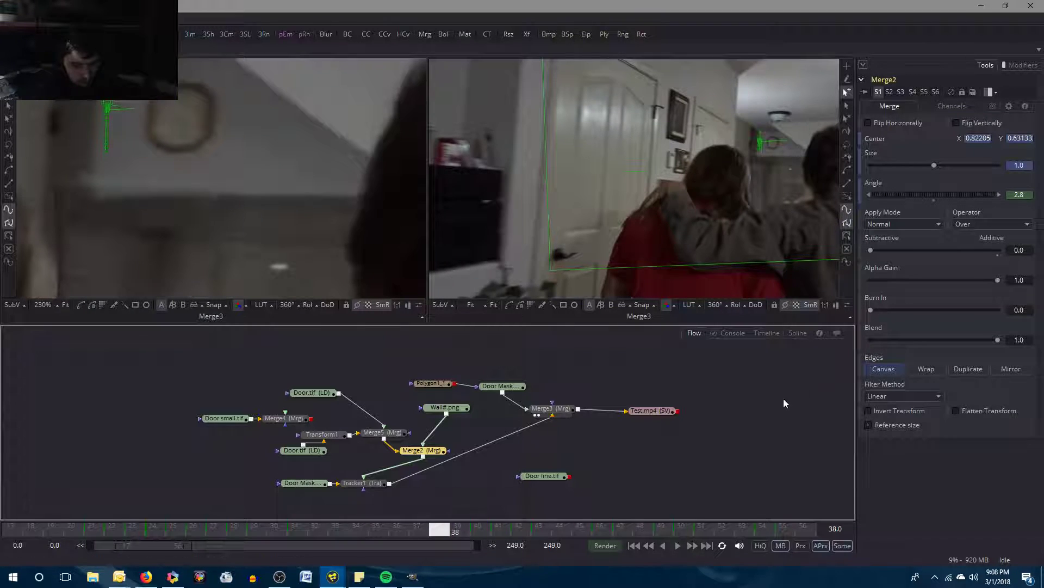
key(bracketright)
key(bracketleft)
key(bracketright)
key(bracketleft)
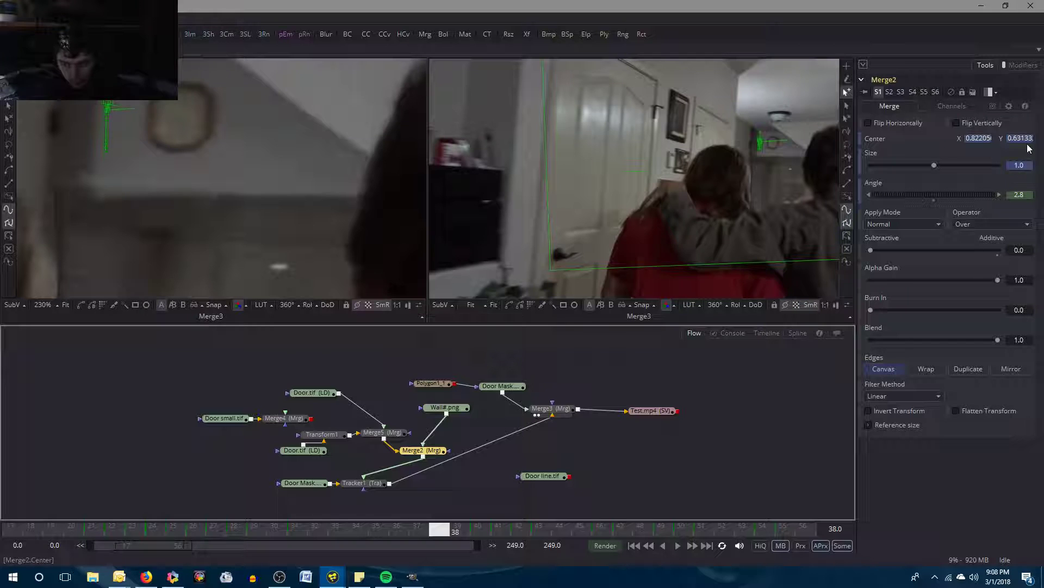
Copy Merge2's full Center Y value at frame 38 and move to frame 39.
click(1012, 141)
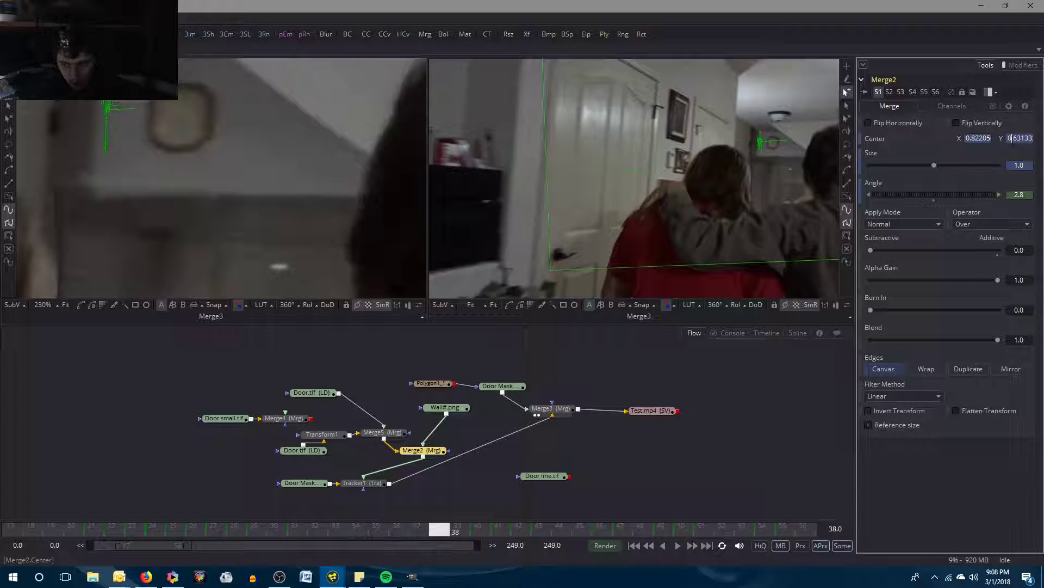
key(End)
right_click(1012, 141)
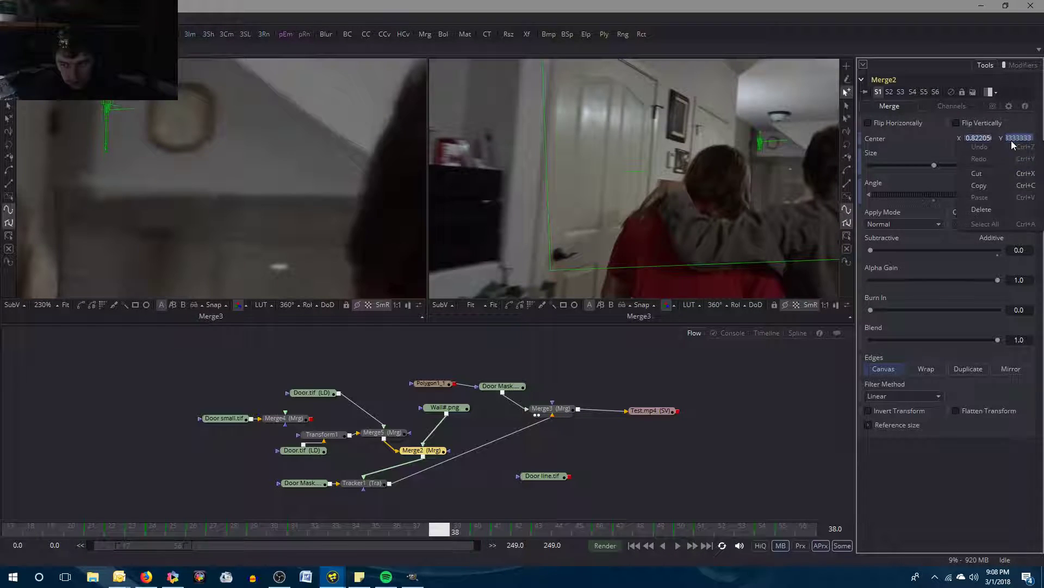
click(1020, 183)
click(930, 134)
key(Right)
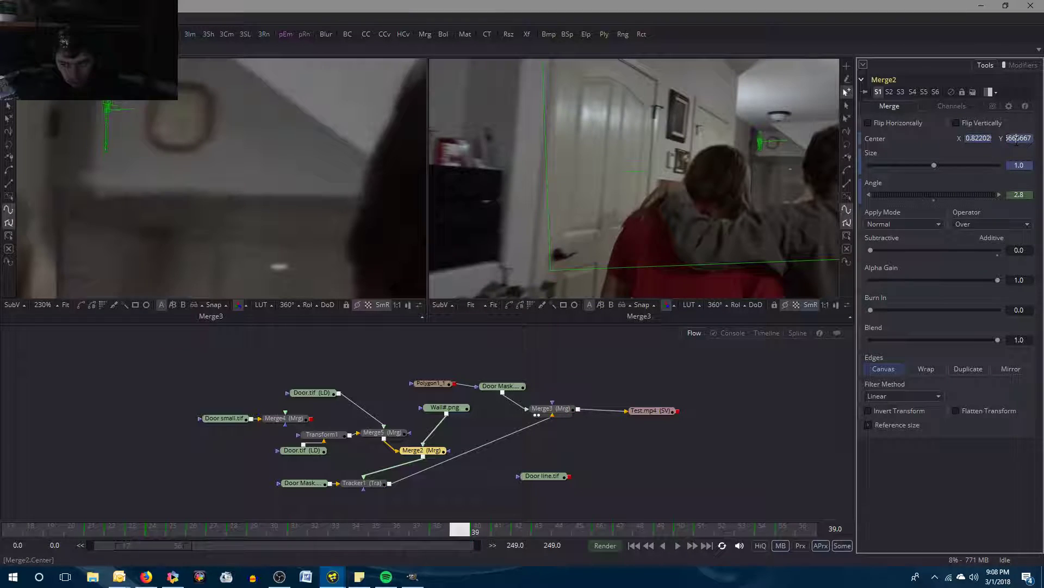
Try to paste the copied value into Merge2's Center Y at frame 39, and undo the paste.
right_click(1016, 141)
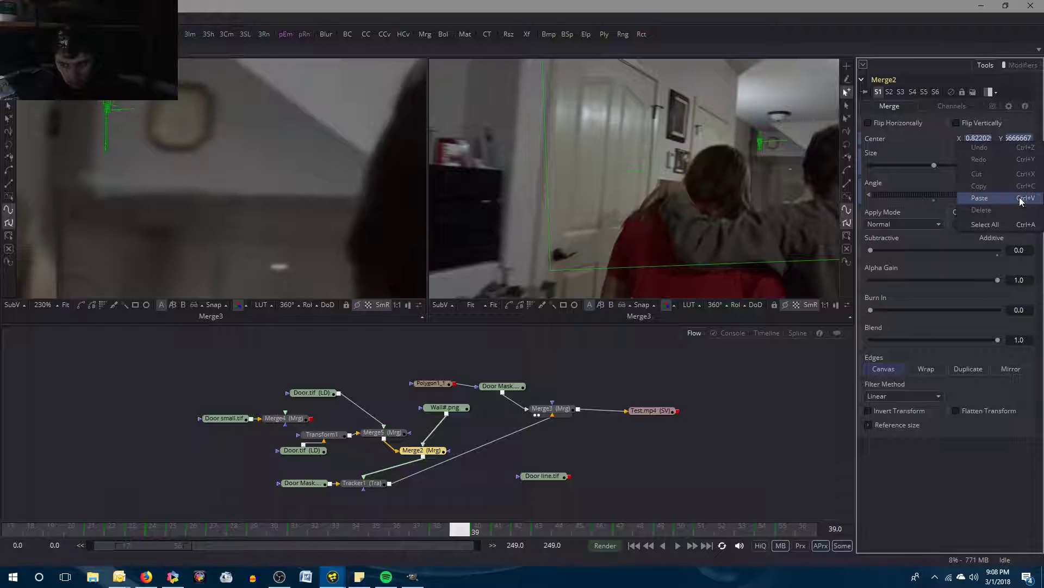
click(1021, 199)
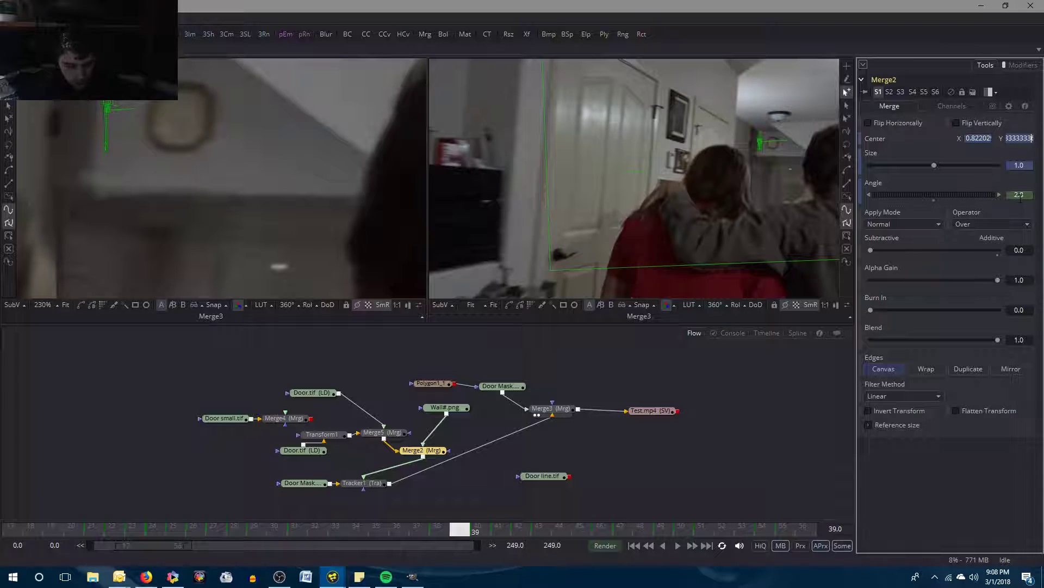
key(ctrl+z)
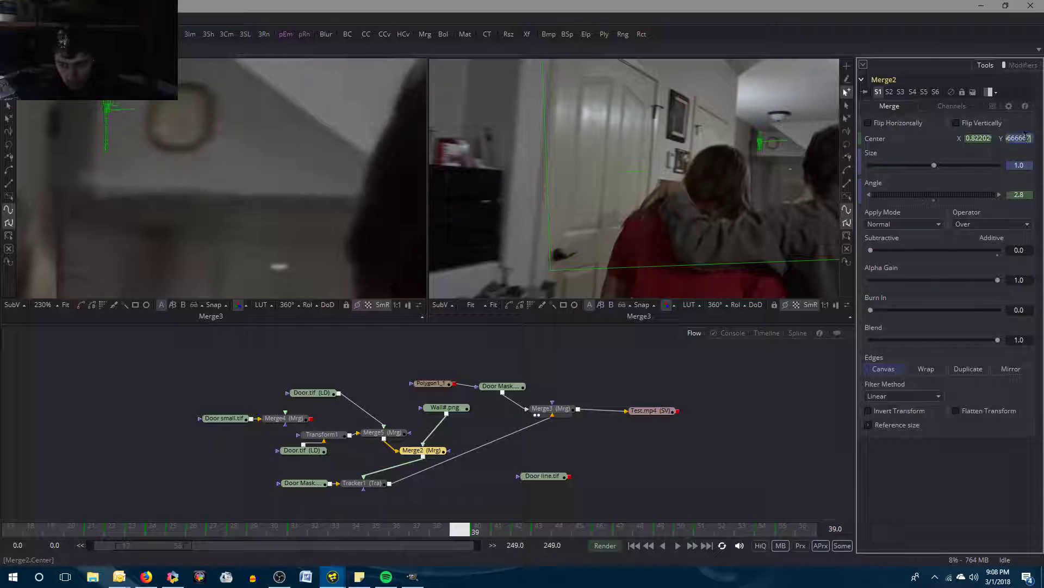
Replace Merge2's Center Y at frame 39 with the value copied from frame 38.
right_click(1017, 139)
click(1021, 193)
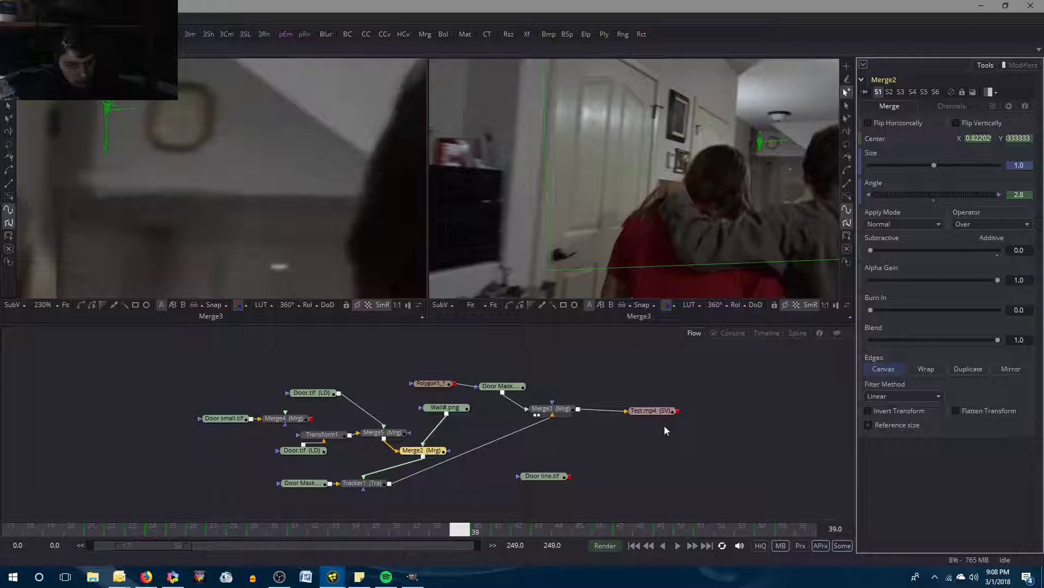
click(703, 385)
Step between frames 37, 38 and 39 to examine the wall piece's movement with the new Center Y value.
key(Left)
key(Right)
key(Left)
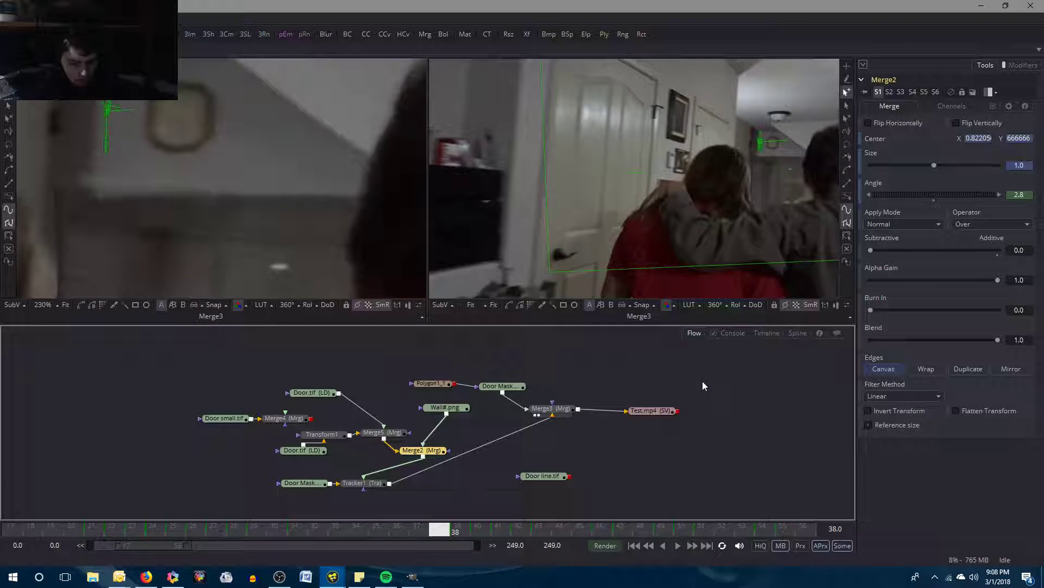
key(Right)
key(Left)
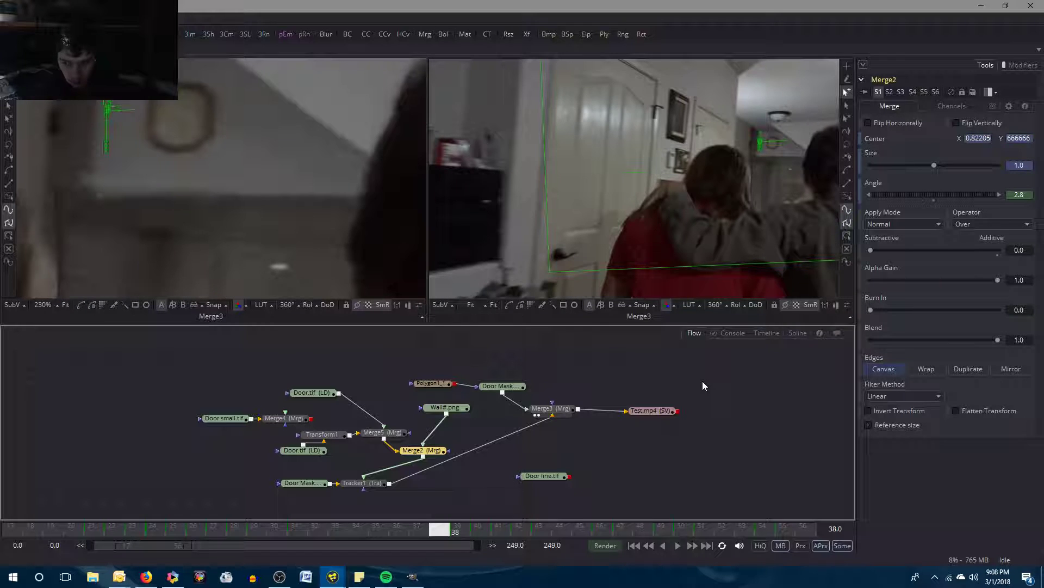
key(Left)
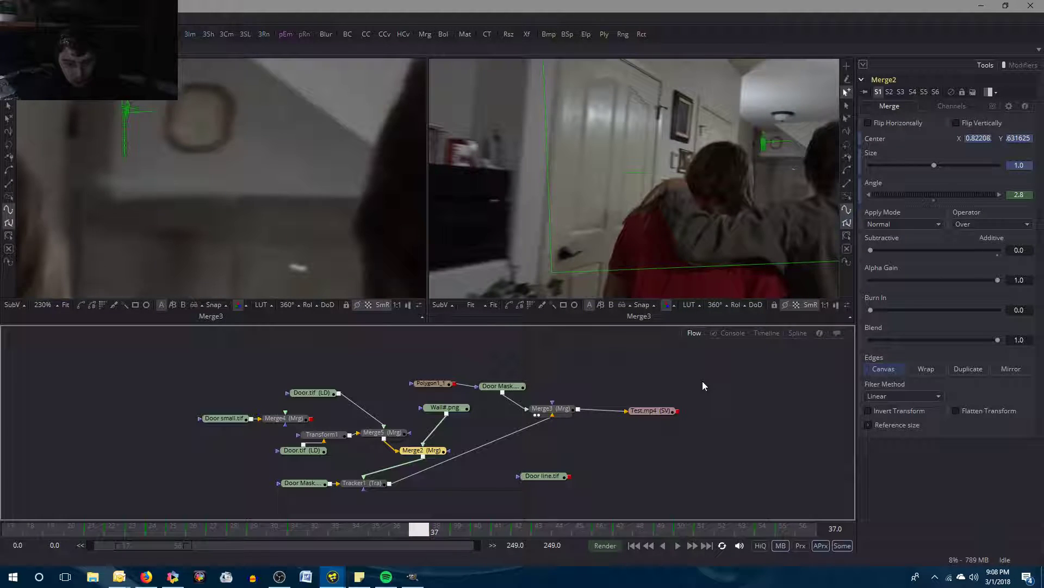
key(Right)
key(Left)
key(Right)
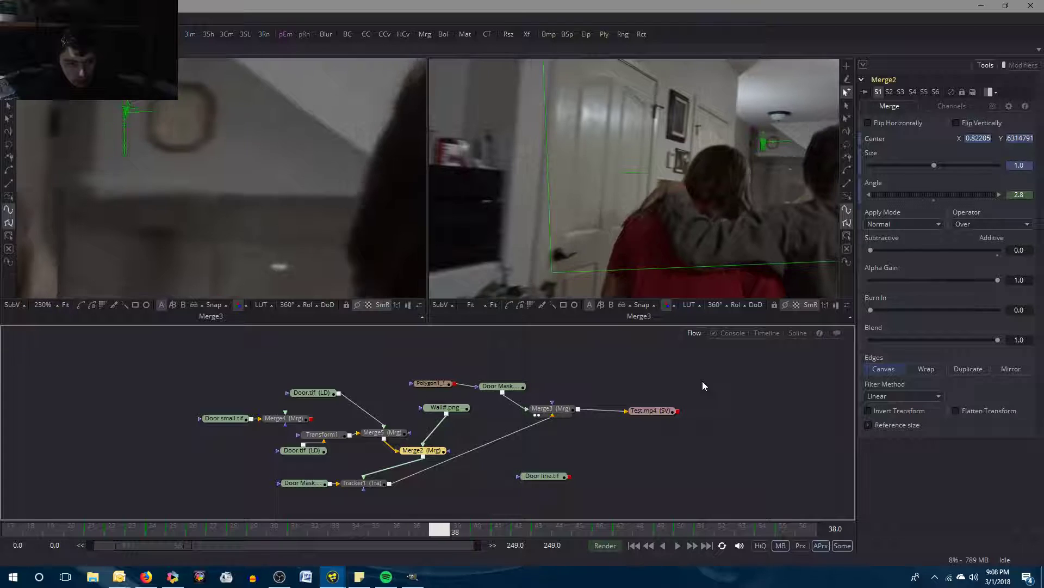
key(Right)
key(Left)
key(Right)
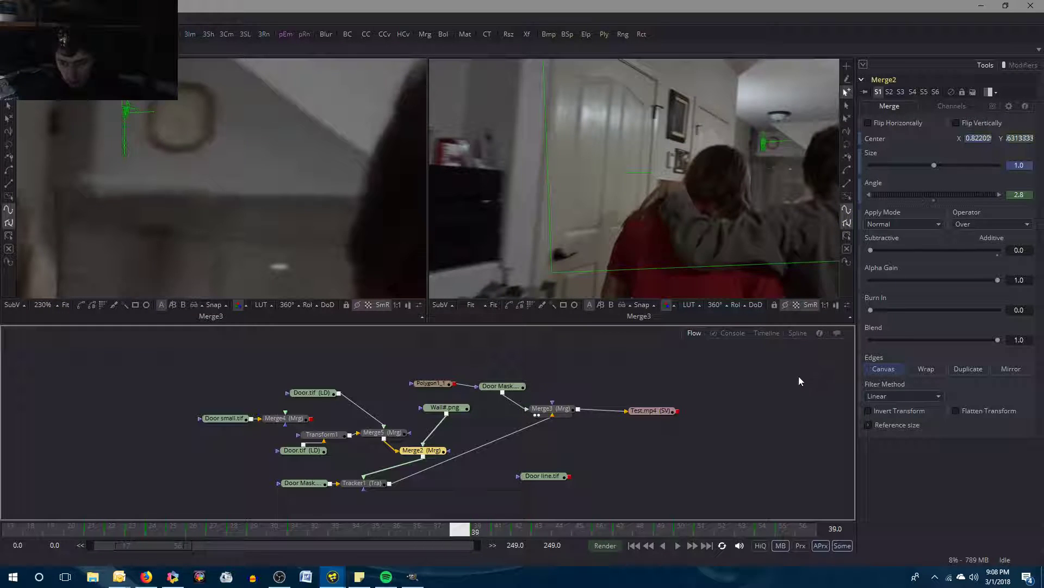
Copy Merge2's full Center Y value at frame 38 and paste it over the Center Y at frame 39.
key(Left)
click(1023, 138)
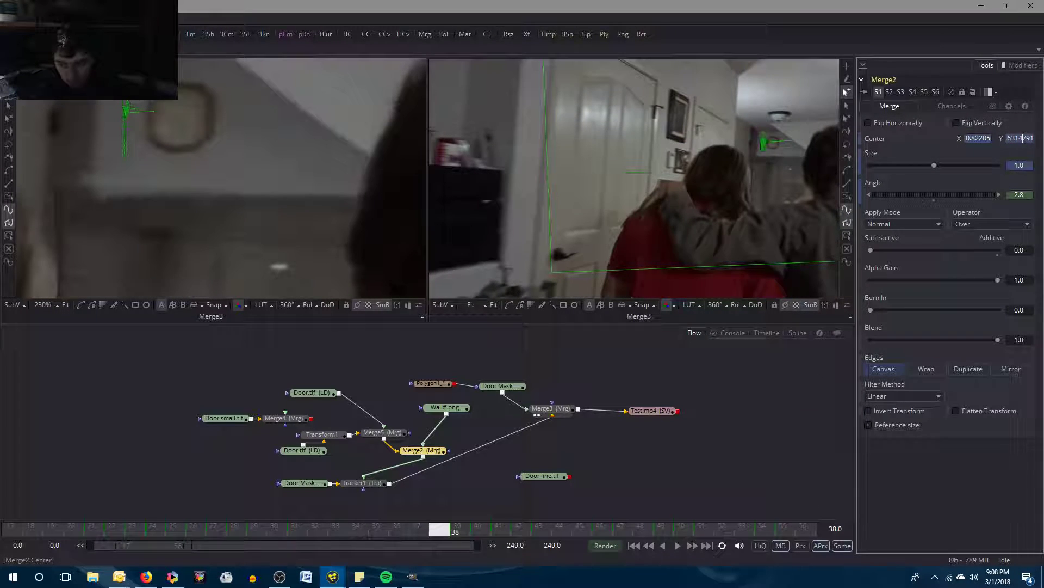
right_click(1024, 137)
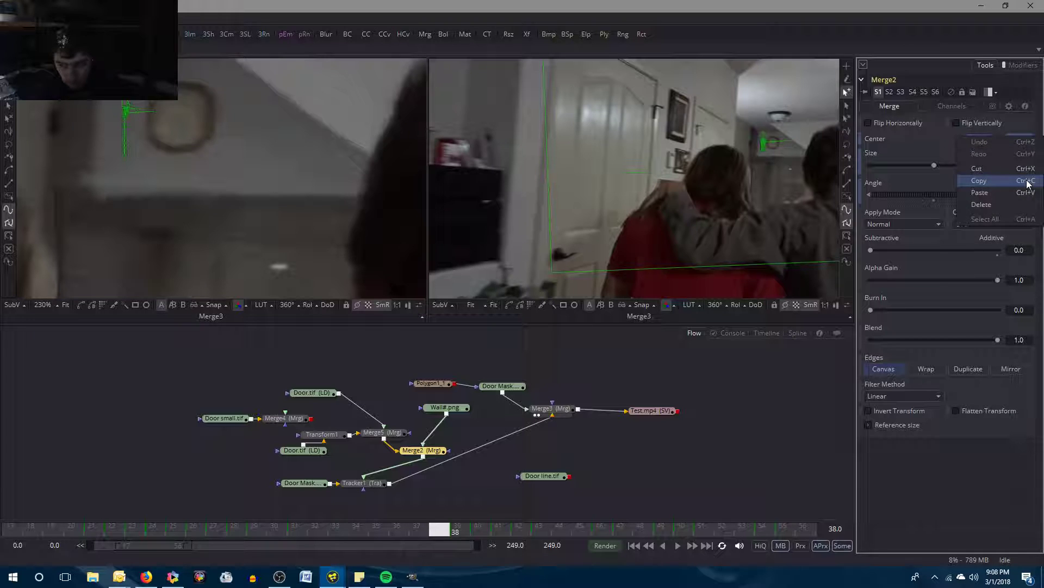
click(1028, 181)
click(817, 462)
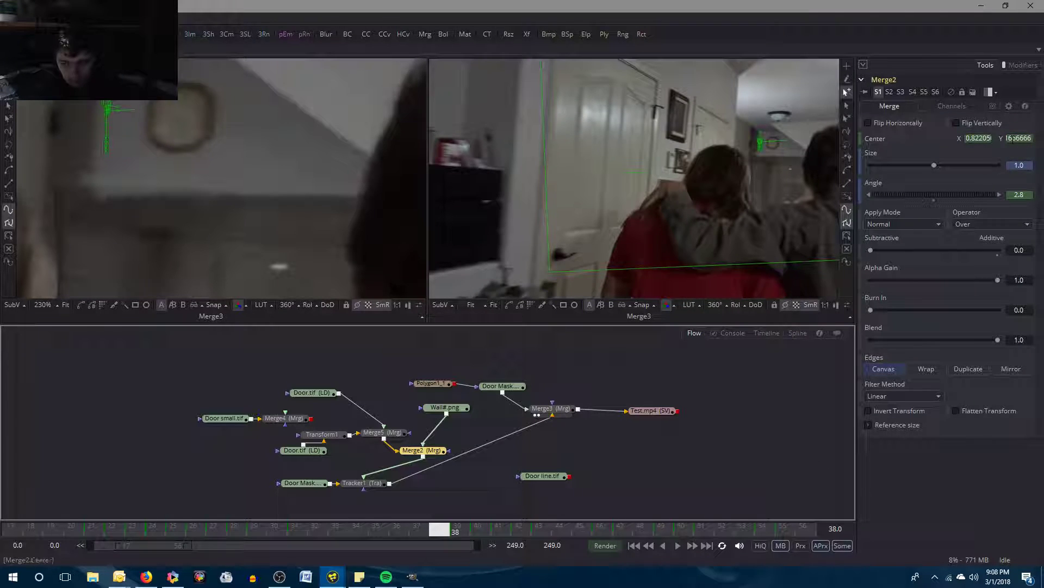
key(Right)
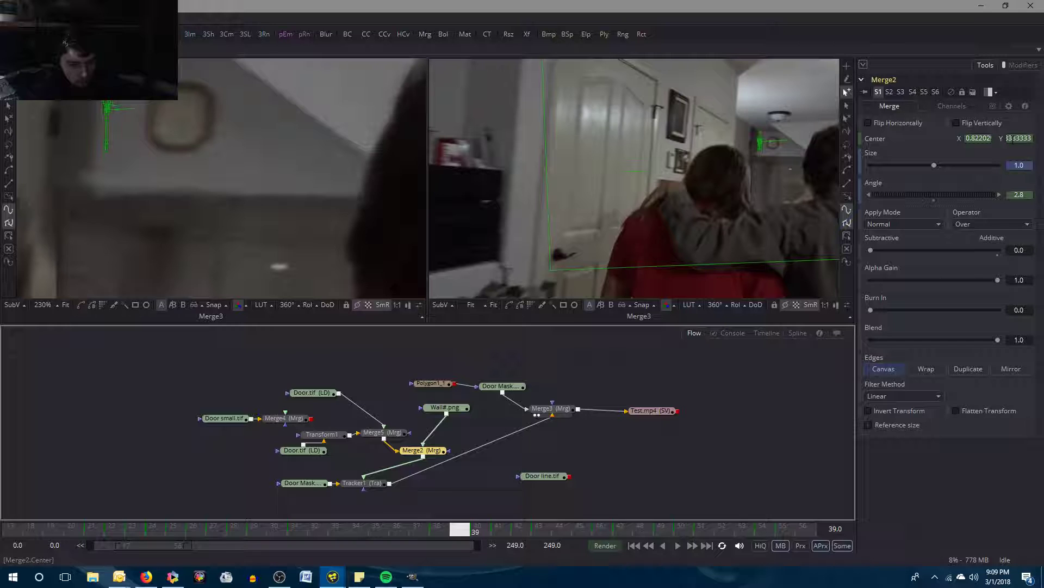
click(1013, 138)
double_click(1013, 138)
right_click(1012, 139)
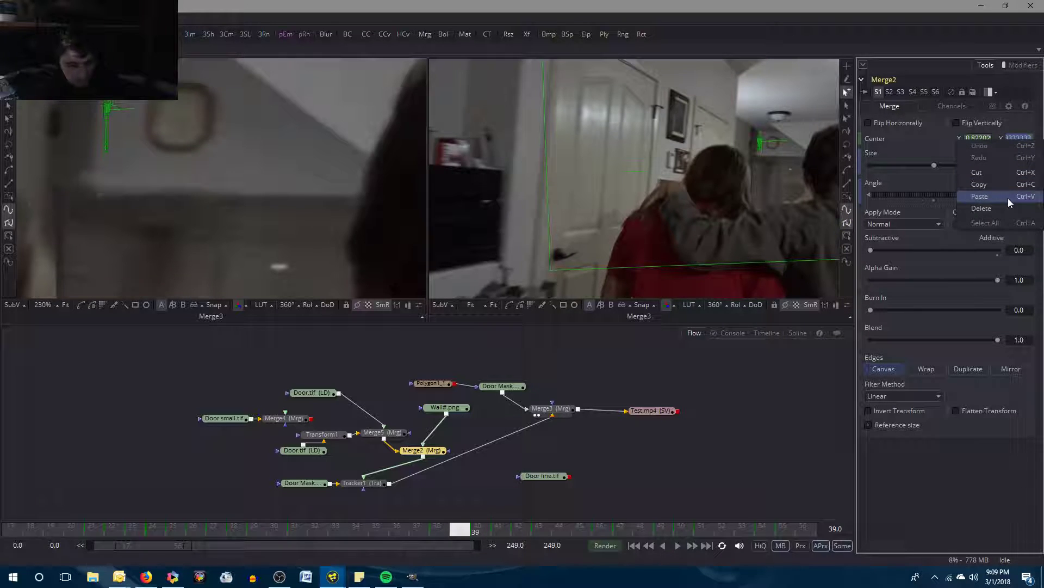
click(1007, 198)
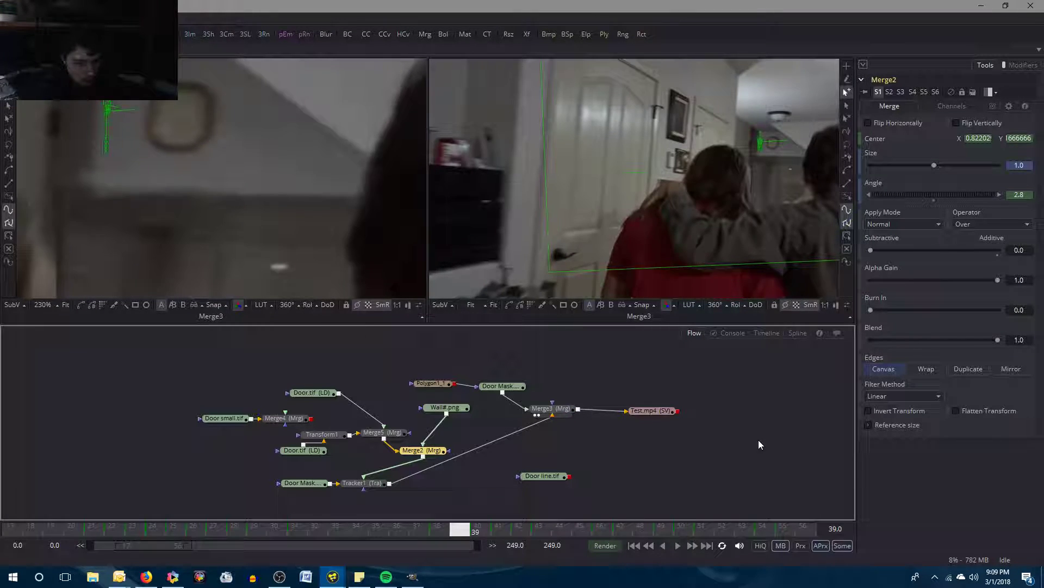
Alternate between frames 38 and 39 to examine how the wall piece moves.
key(Left)
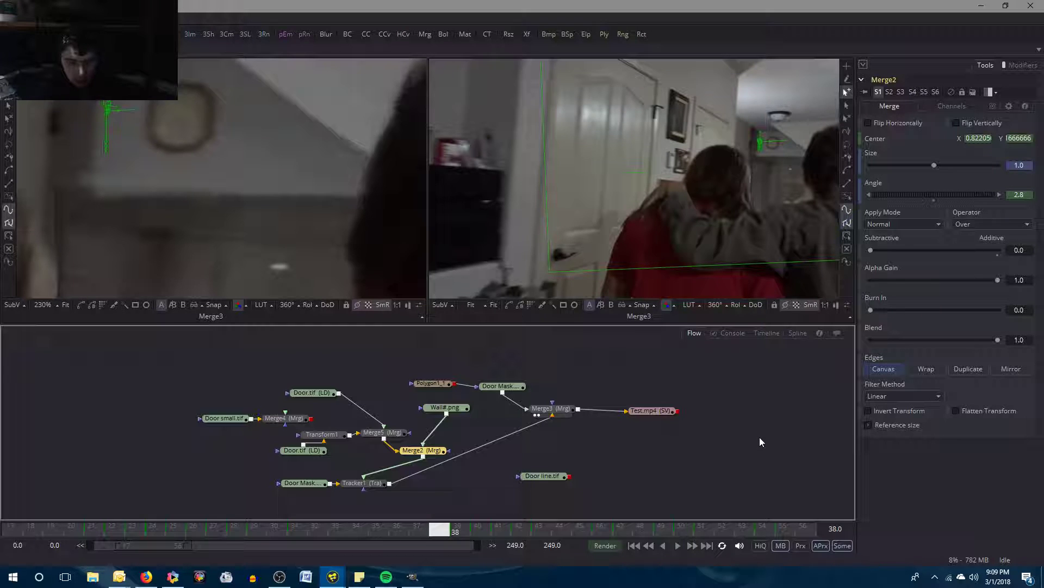
key(Right)
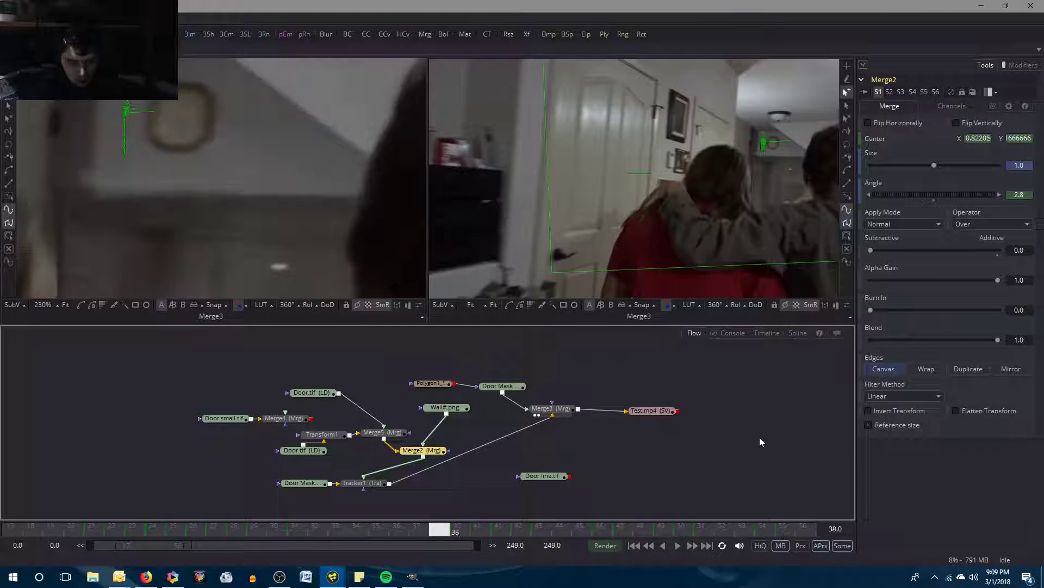
key(Left)
key(Right)
key(Left)
key(Right)
key(Left)
key(Right)
key(Left)
key(Right)
key(Left)
key(Right)
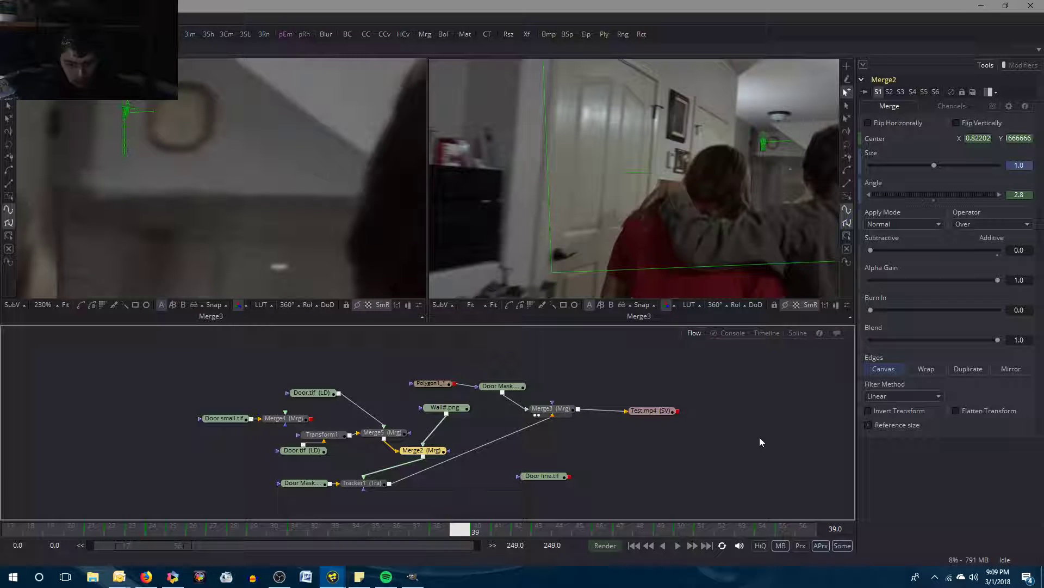
Replace Merge2's Center X at frame 39 with the Center X value copied from frame 38.
key(Left)
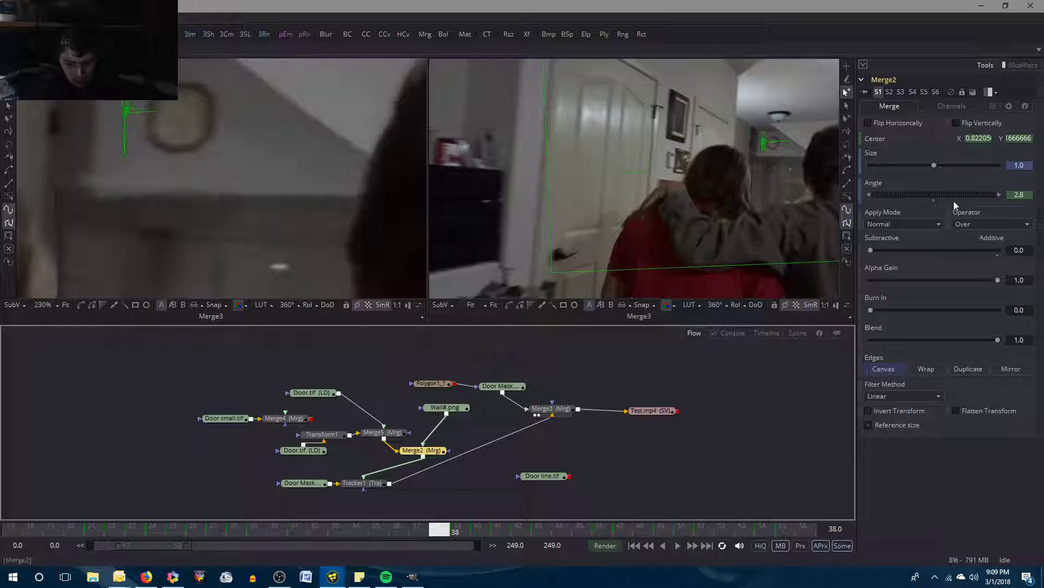
double_click(983, 138)
right_click(983, 139)
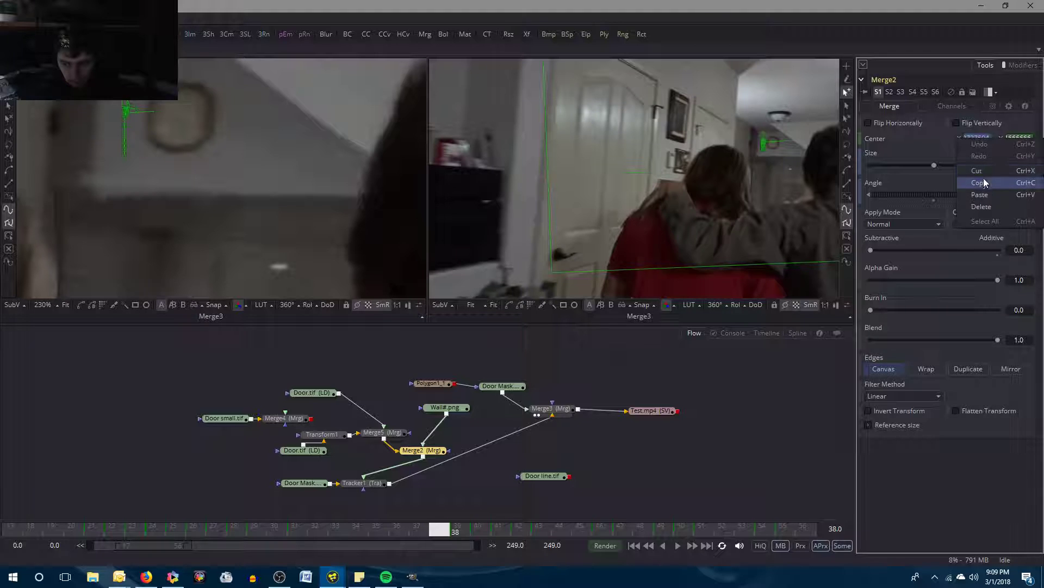
click(985, 181)
click(775, 462)
key(Right)
double_click(978, 139)
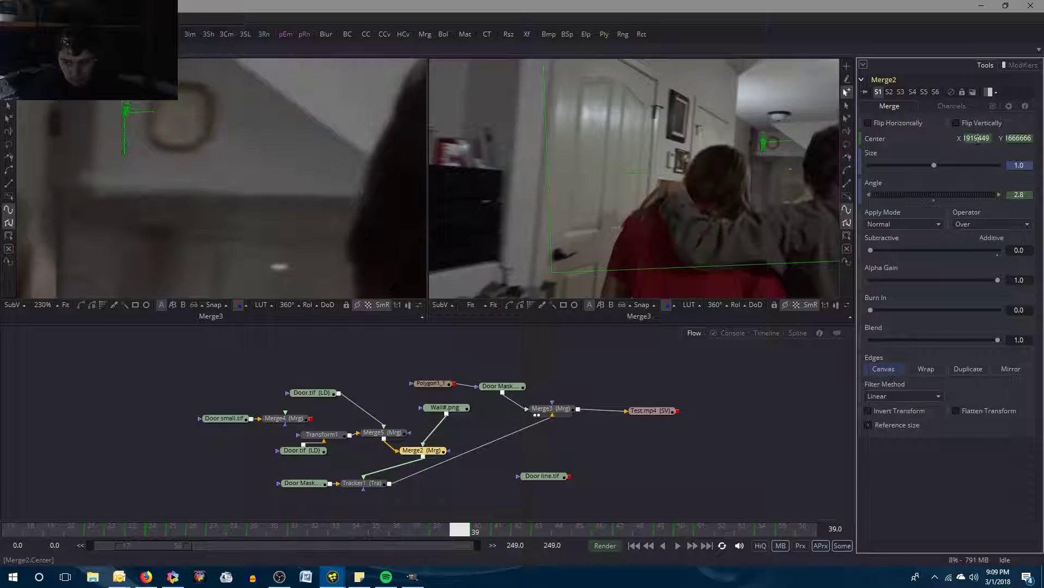
right_click(978, 139)
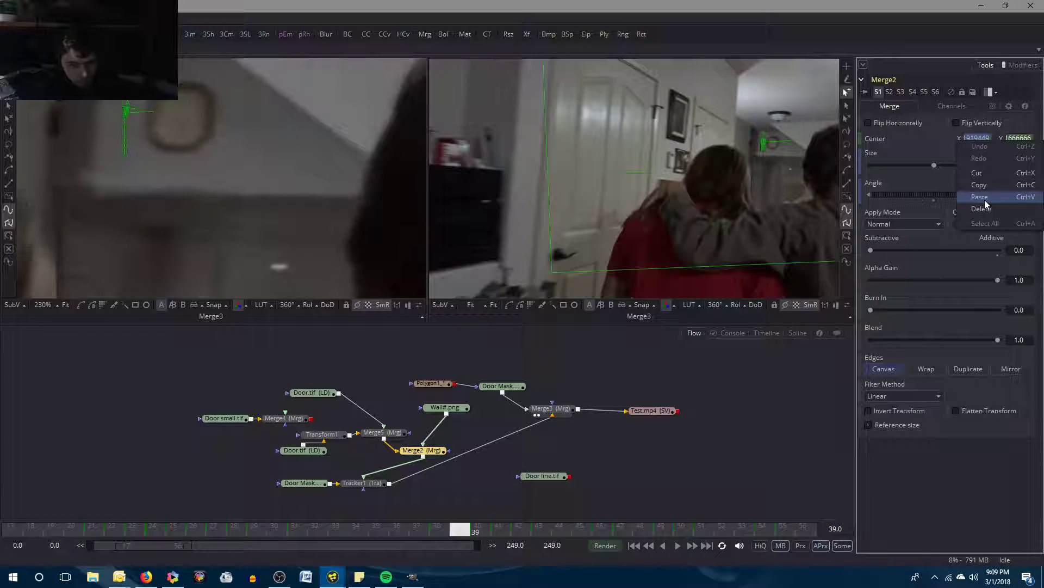
click(985, 199)
click(762, 479)
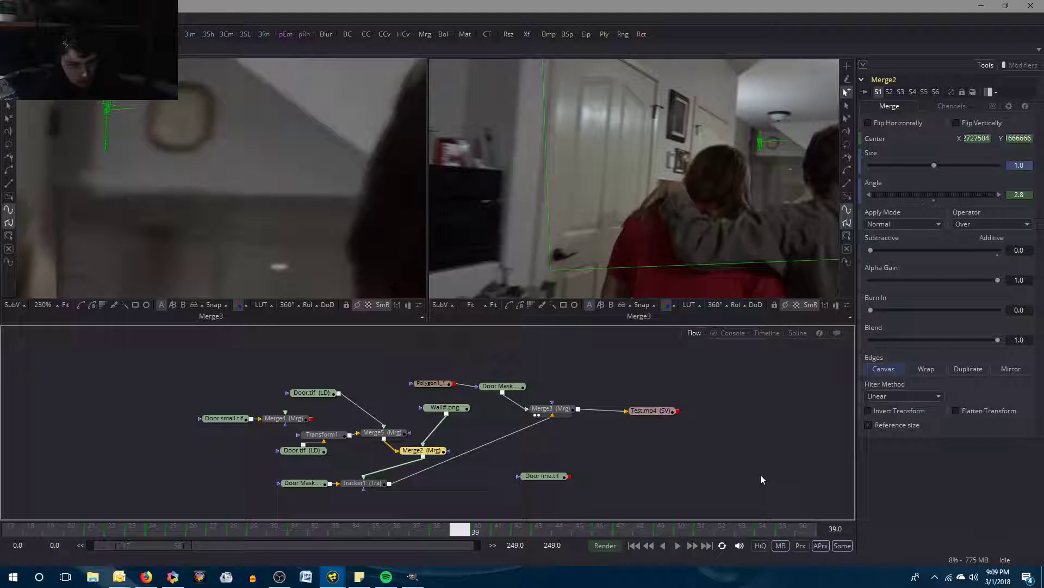
Compare frames 38 and 39 with matching Center X, and read the leading digits of Center Y at frame 38.
key(Left)
key(Right)
key(Left)
key(Right)
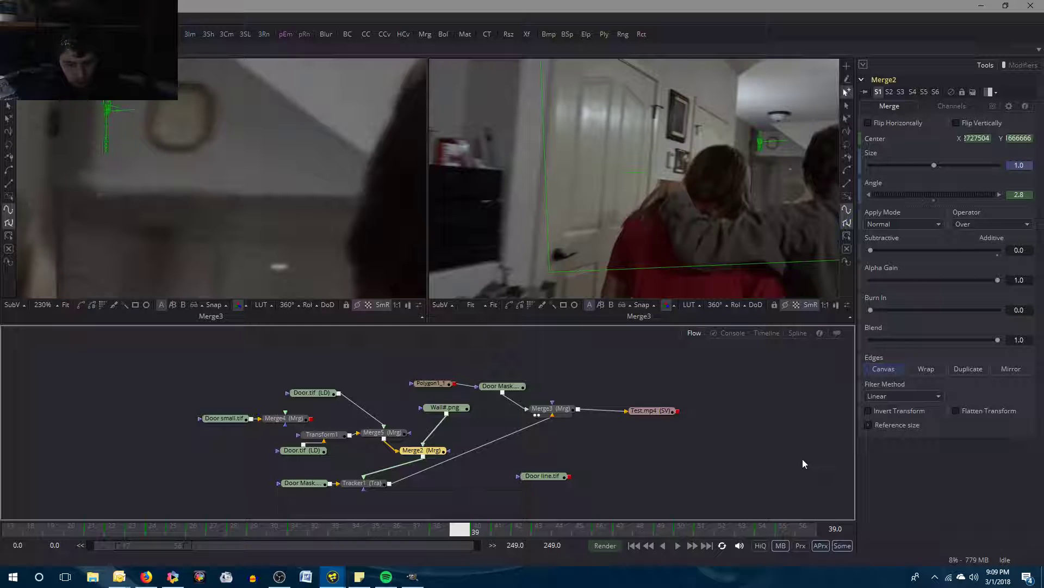
key(Left)
click(1029, 139)
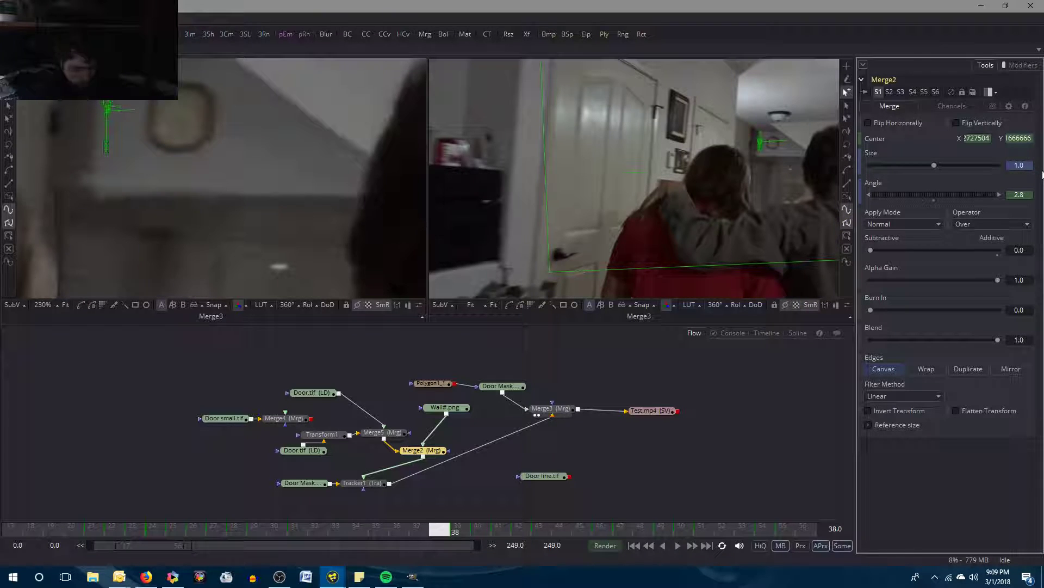
key(Left)
key(Left)
key(Left)
key(Left)
key(Left)
key(Left)
key(Left)
key(Left)
key(Left)
key(Left)
key(Left)
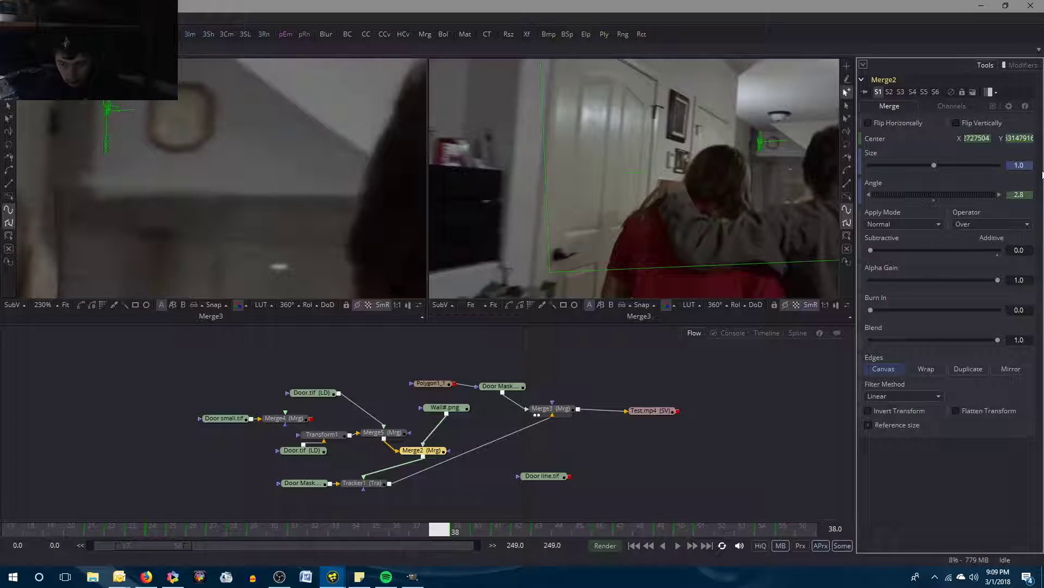
key(Left)
key(Left)
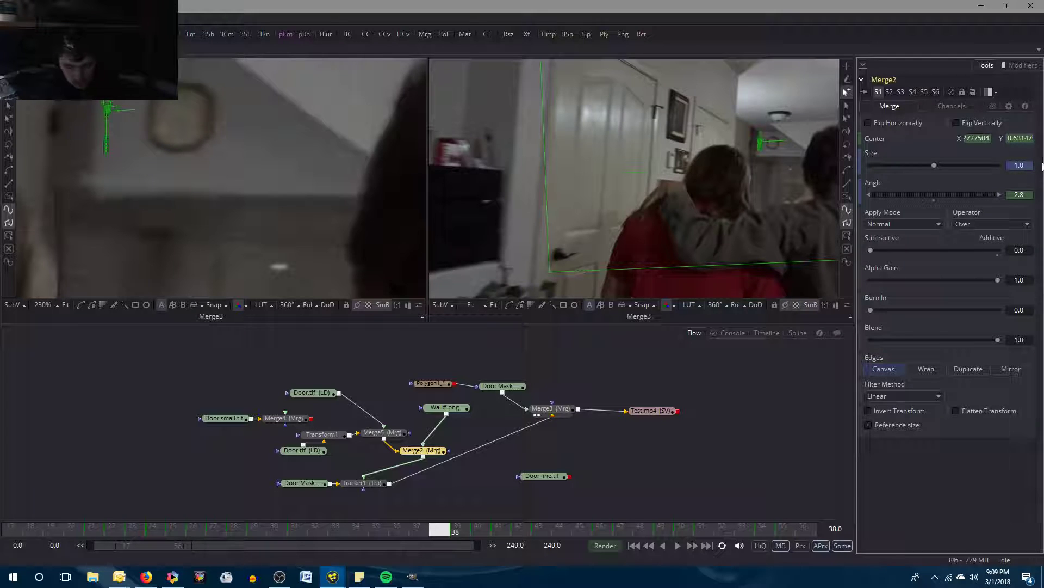
Set Merge2's Center Y at frame 39 to 0.631.
click(807, 427)
key(Right)
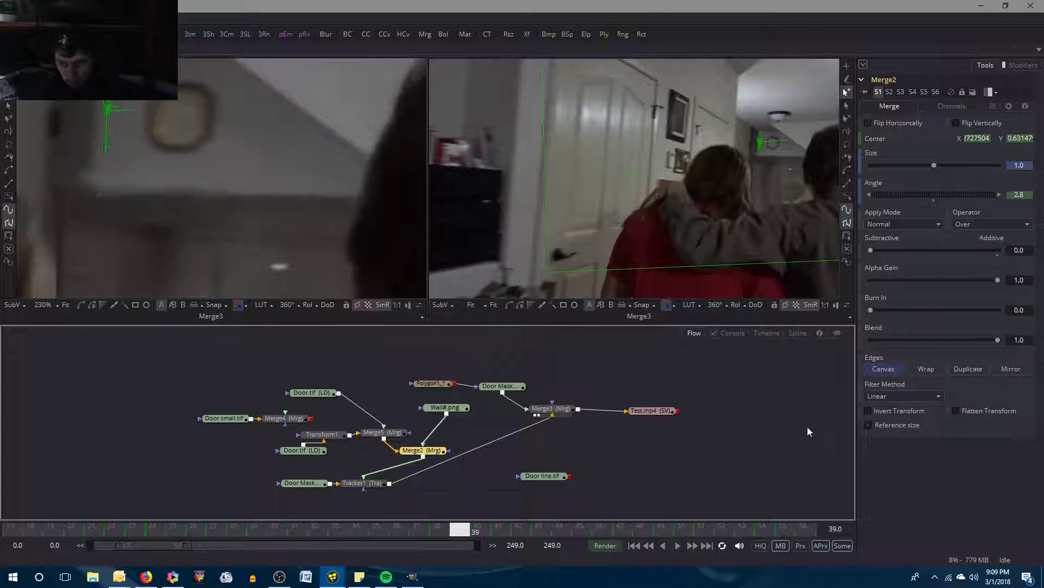
key(Left)
key(Right)
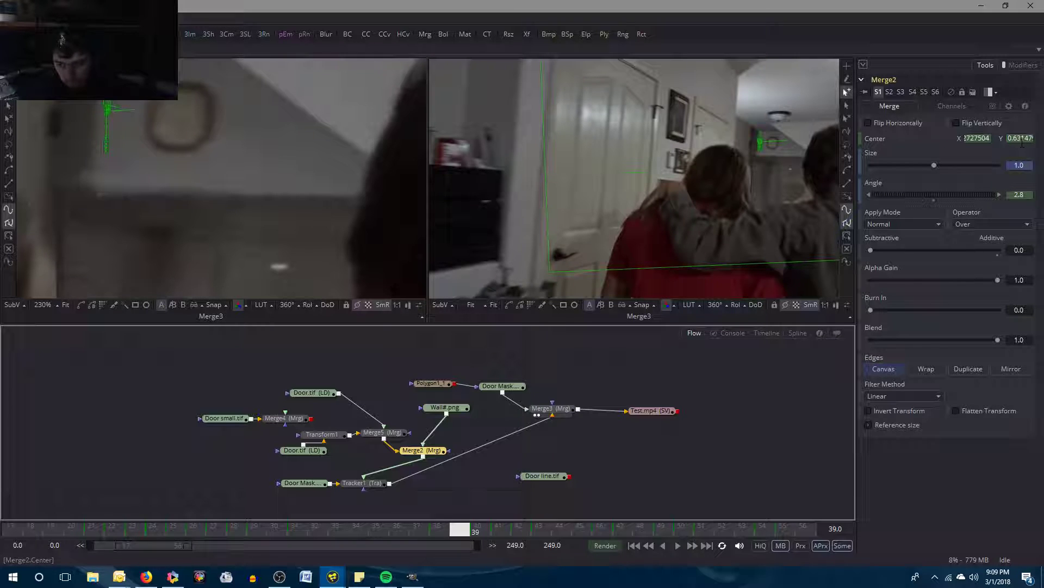
key(Tab)
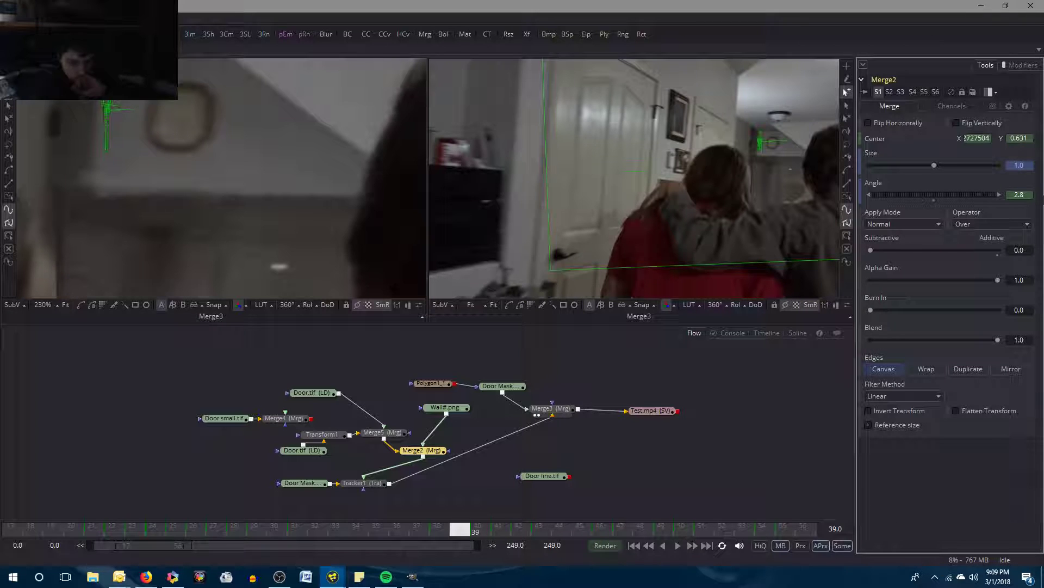
Alternate between frames 38 and 39 to examine the wall piece with the shortened Center Y at frame 39.
key(Left)
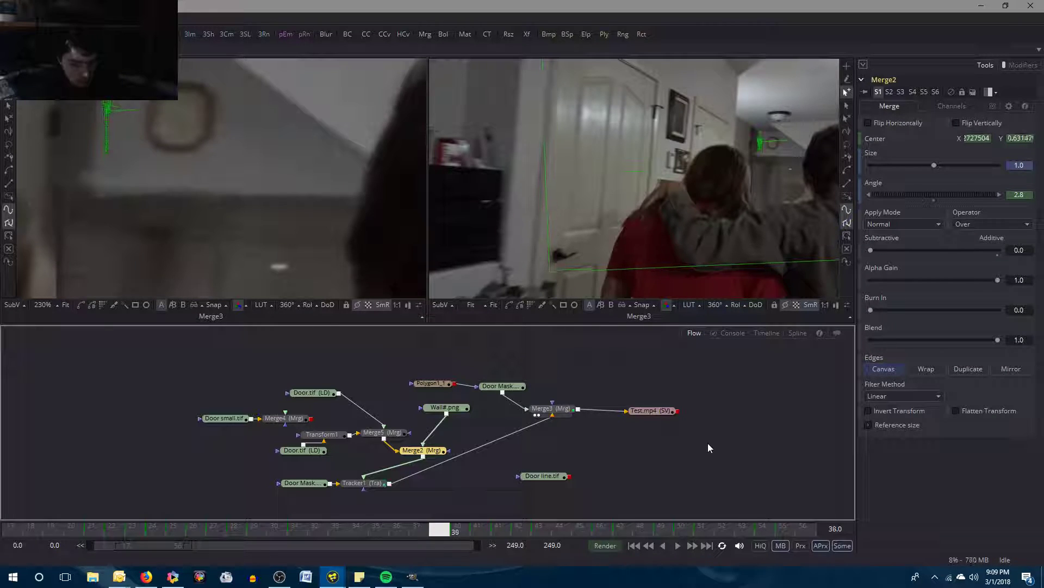
key(Right)
key(Left)
key(Right)
key(Left)
key(Right)
key(Left)
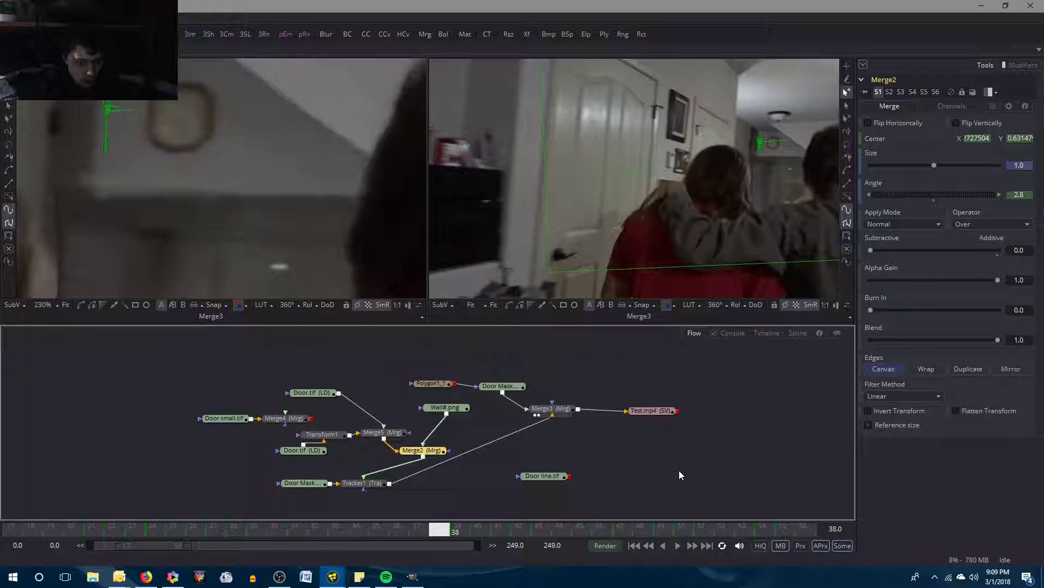
key(Right)
key(Left)
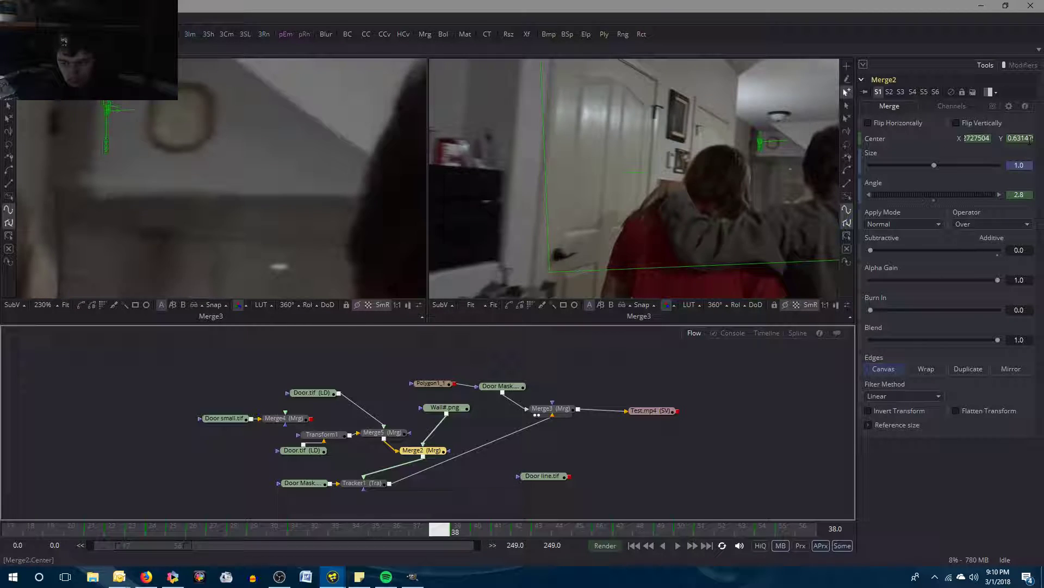
Set Merge2's Center Y at frame 38 to 0.631.
click(1028, 140)
key(BackSpace)
key(BackSpace)
key(BackSpace)
click(770, 443)
Compare the wall piece's position at frames 38 and 39 with both Center Y values at 0.631.
key(bracketleft)
key(bracketright)
key(bracketleft)
key(bracketright)
key(bracketleft)
key(bracketright)
key(bracketleft)
key(bracketright)
key(bracketleft)
key(bracketright)
key(bracketleft)
key(bracketright)
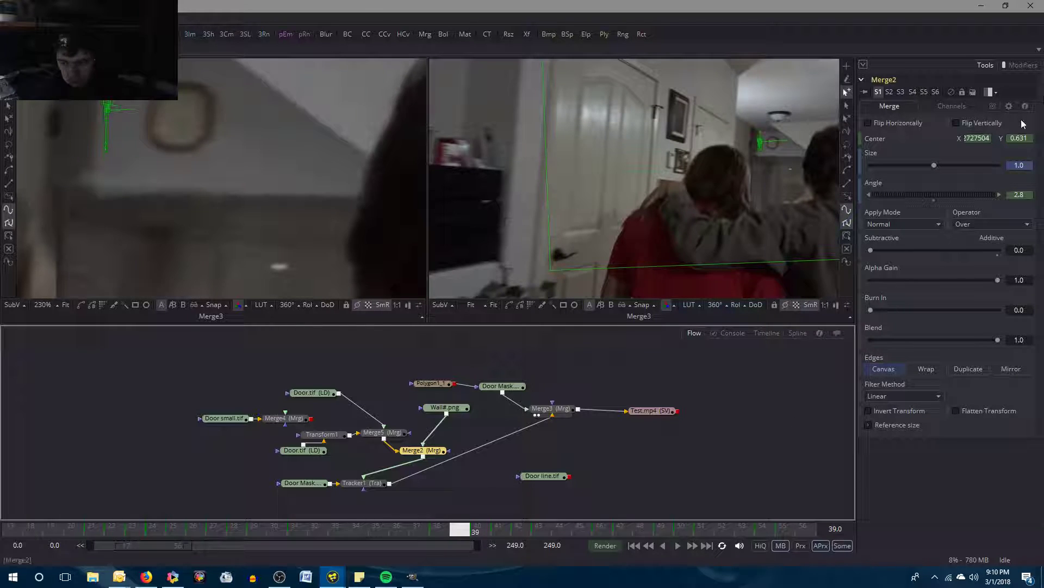
Set Merge2's Center Y at frame 39 to 0.63.
key(BackSpace)
key(Tab)
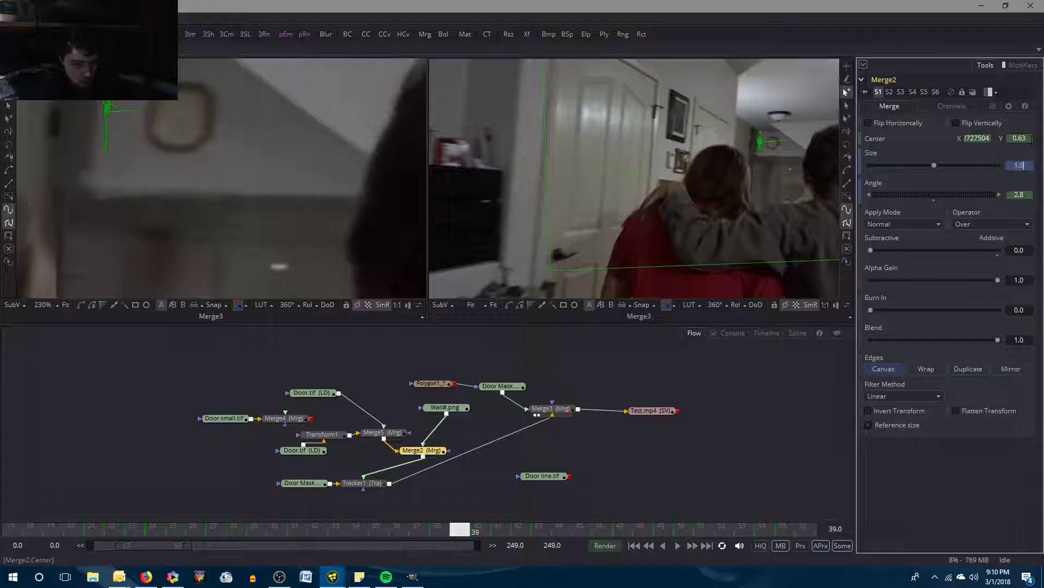
click(771, 422)
Step back and forth between frames 38 and 39 to check the wall piece's movement with the reduced Center Y.
key(bracketleft)
key(bracketright)
key(bracketleft)
key(bracketright)
key(bracketleft)
key(bracketright)
key(bracketleft)
key(bracketright)
key(bracketleft)
key(bracketright)
key(bracketleft)
key(bracketright)
key(bracketleft)
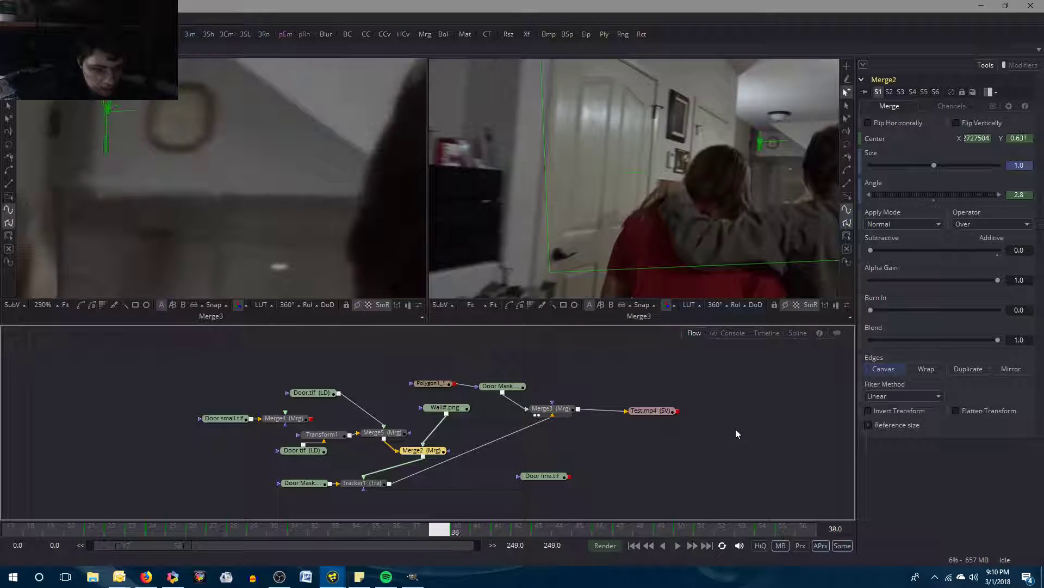
key(bracketright)
key(bracketleft)
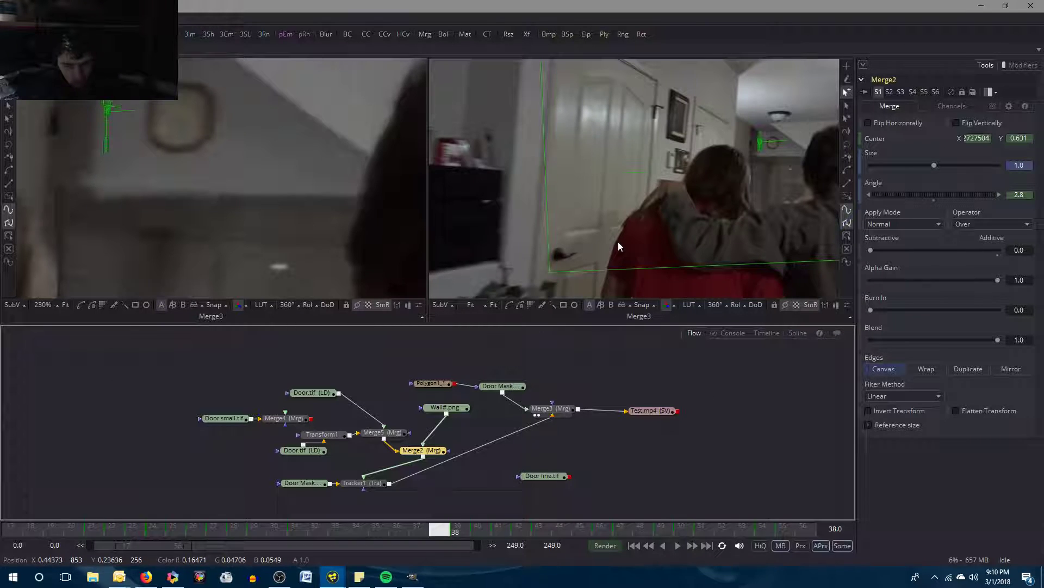
Examine a close-up of the door beside the red sweater while alternating between frames 38 and 39.
scroll(618, 241, up, 3)
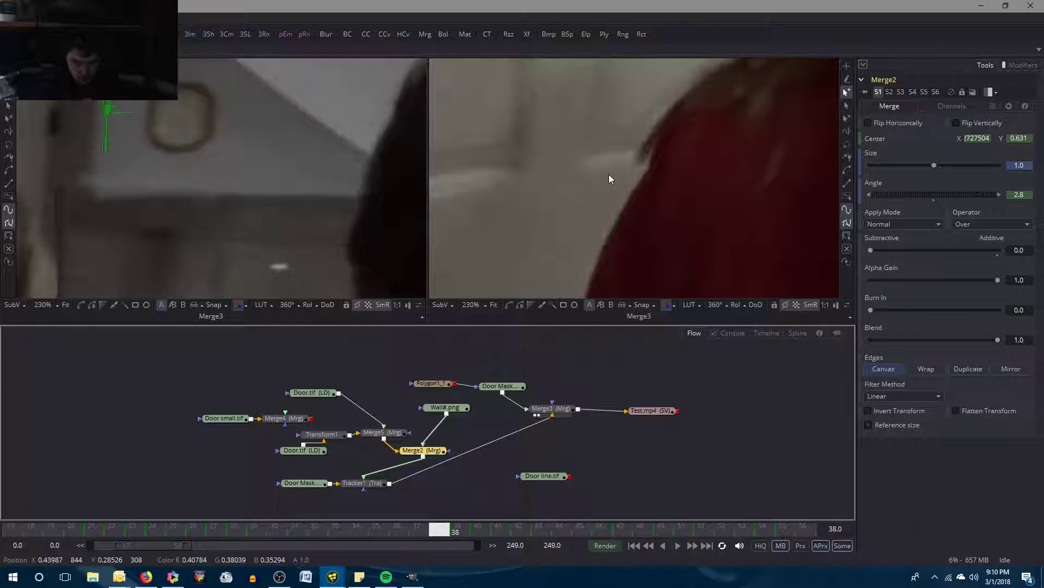
key(bracketright)
key(bracketleft)
key(bracketright)
key(bracketleft)
key(bracketright)
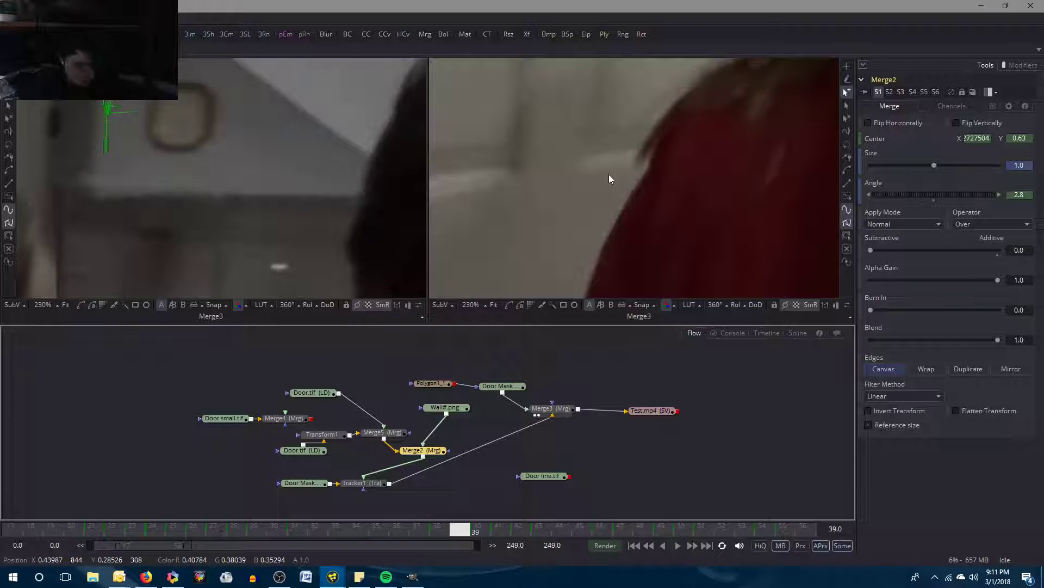
key(bracketleft)
key(bracketright)
key(bracketleft)
key(bracketright)
key(bracketleft)
key(bracketright)
key(bracketleft)
key(bracketright)
key(bracketleft)
key(bracketright)
key(bracketleft)
key(bracketright)
key(bracketleft)
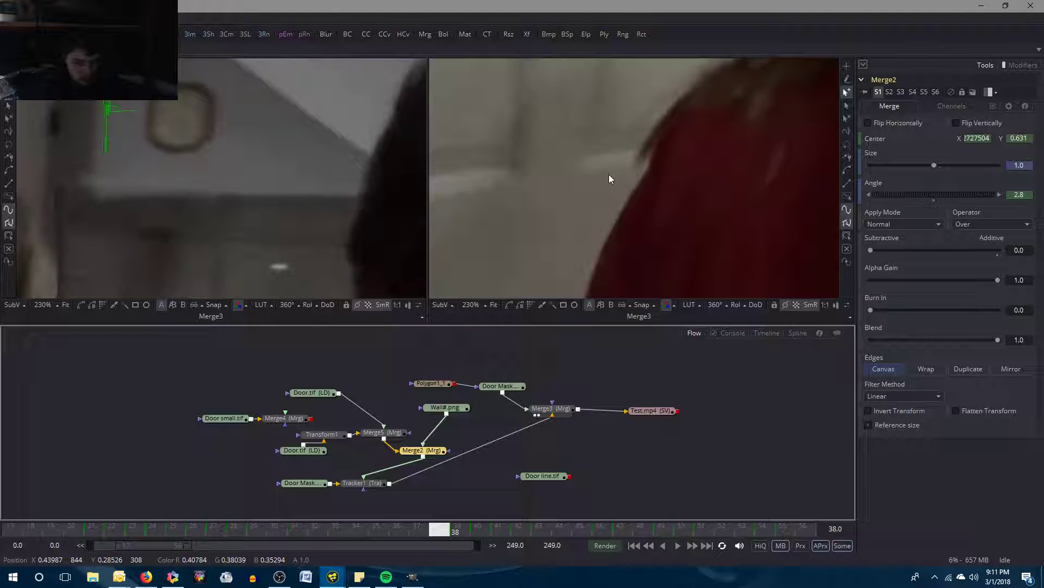
Fit the whole shot in the viewer and compare frames 38 and 39 again.
click(494, 305)
key(bracketright)
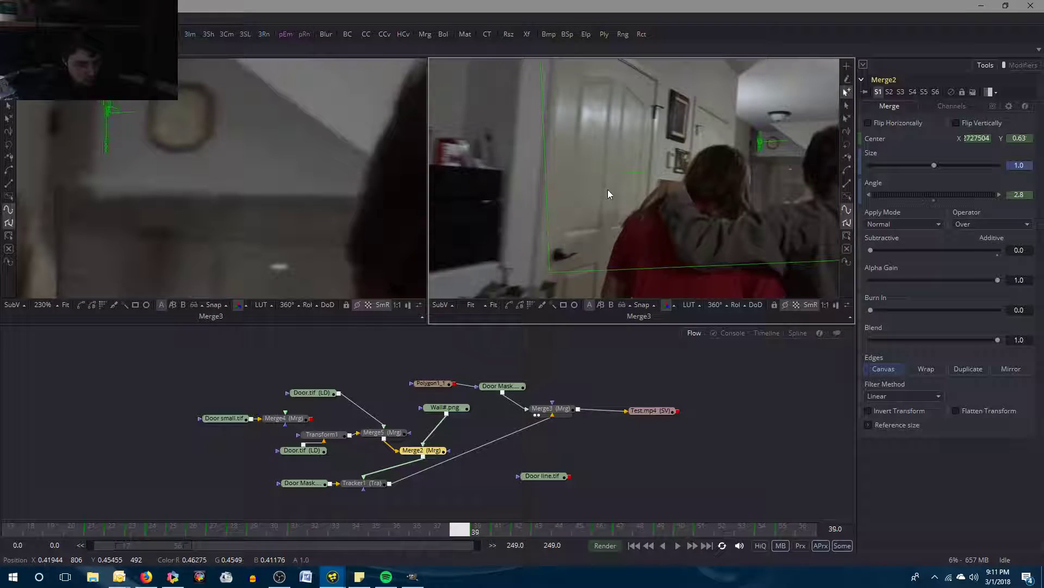
key(bracketleft)
key(bracketright)
key(bracketleft)
key(bracketright)
key(bracketleft)
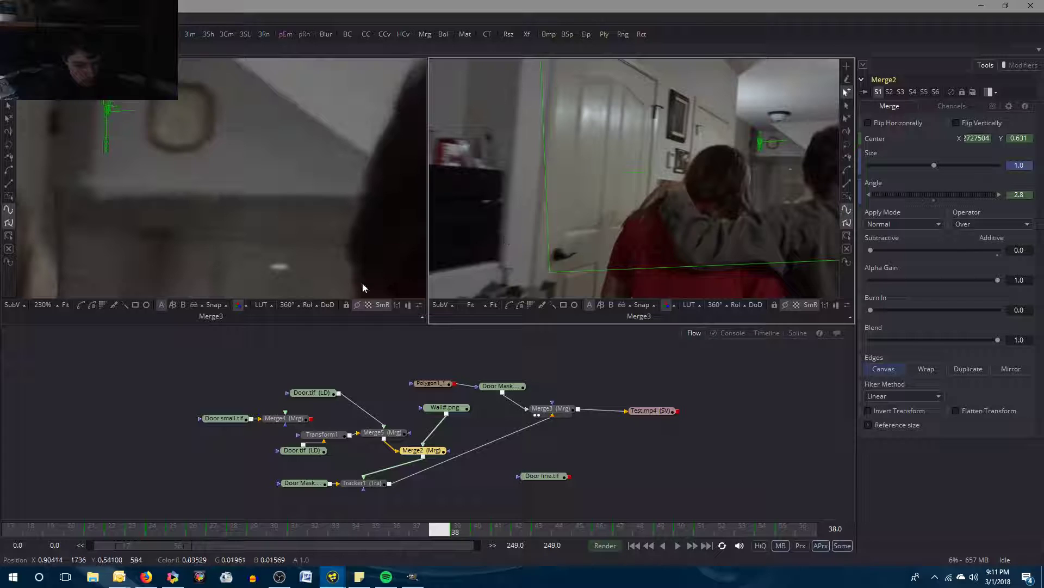
Select the Merge5 node, go to frame 39, and switch to Spotify.
click(391, 434)
key(bracketright)
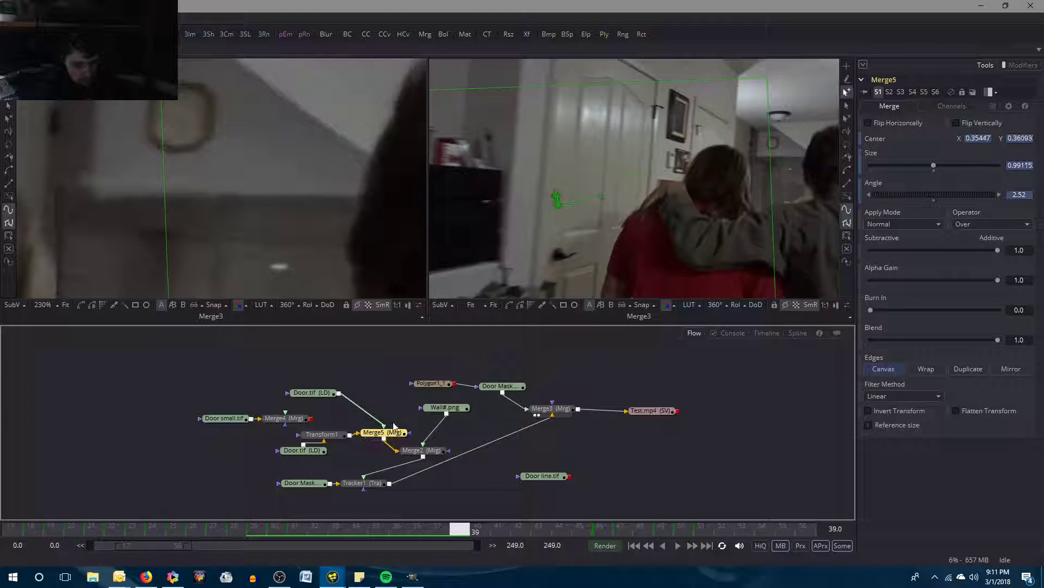
click(387, 577)
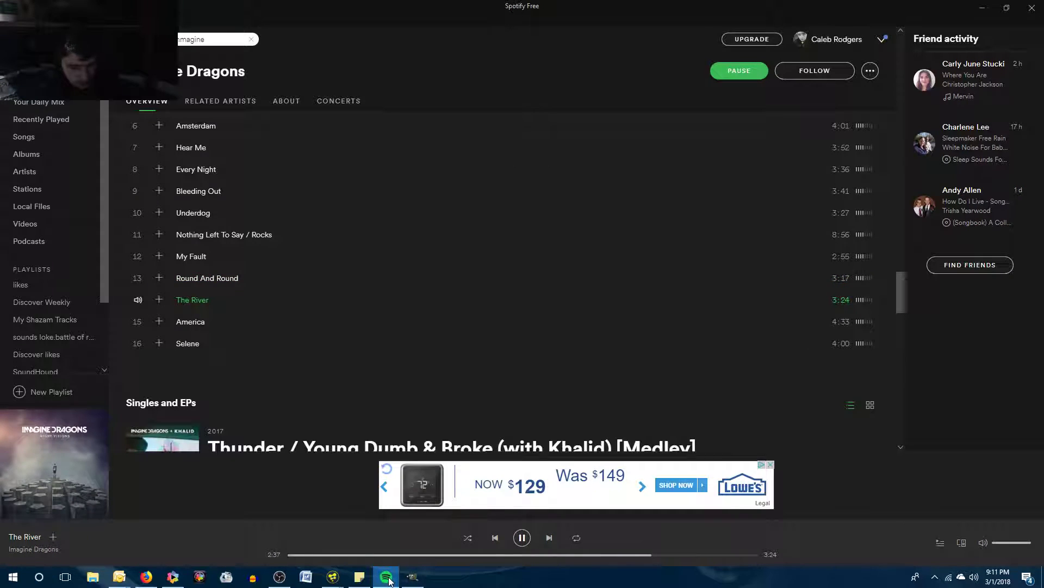
Switch from Spotify back to the Masks2.comp composition in Fusion.
scroll(406, 309, down, 1)
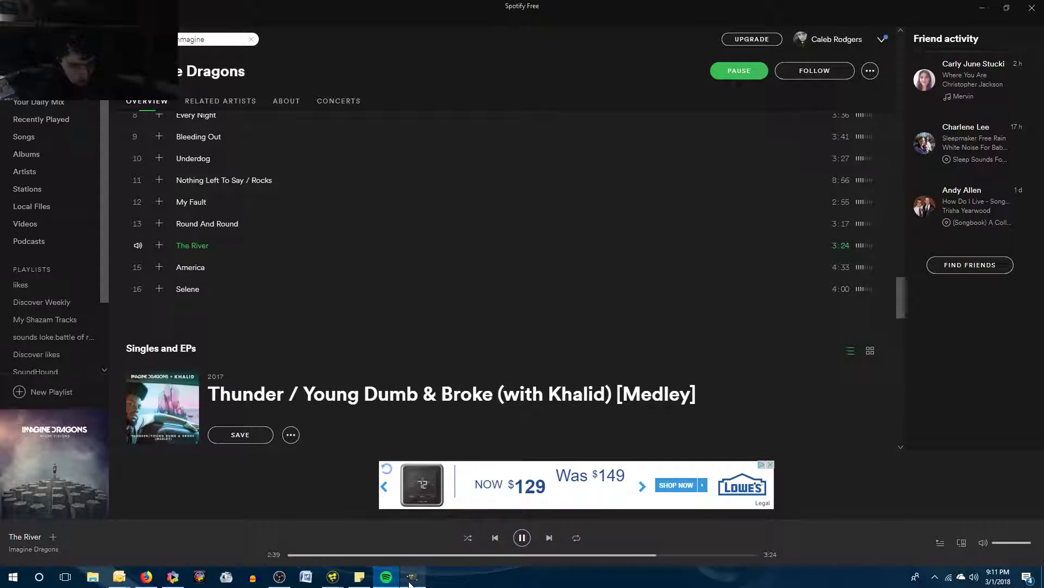
mouse_move(395, 575)
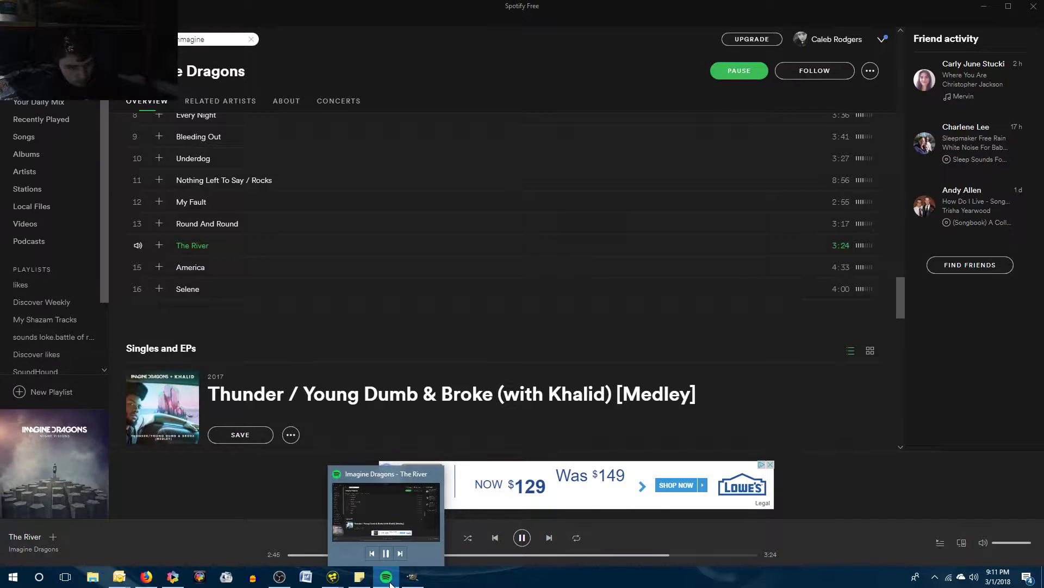
click(333, 576)
mouse_move(332, 578)
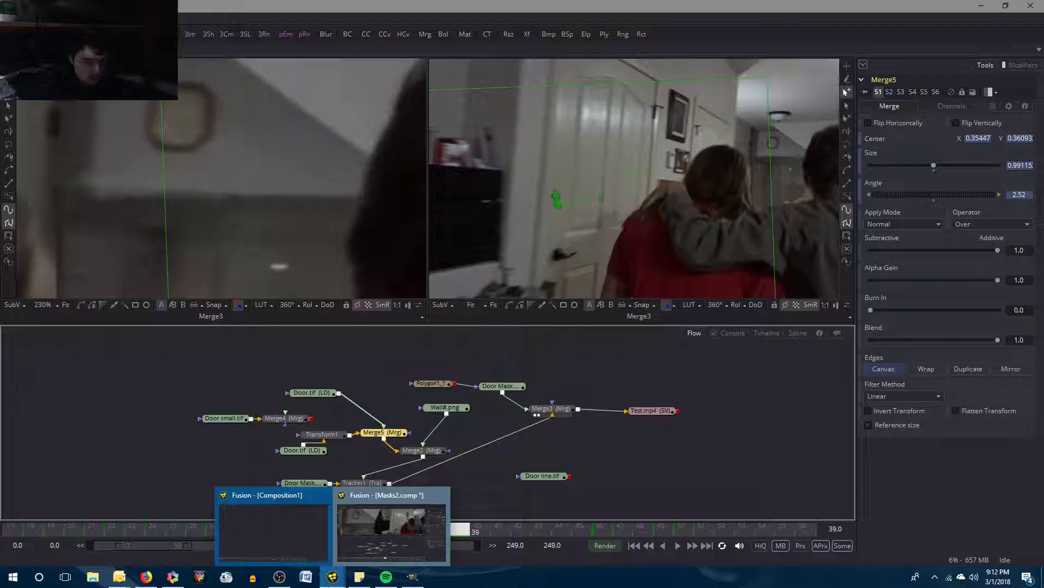
click(296, 550)
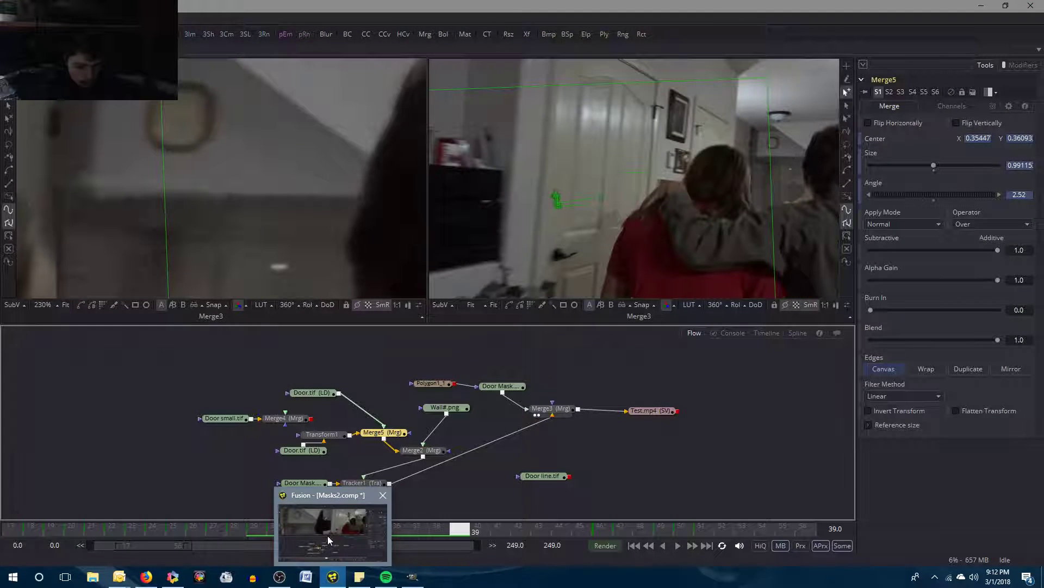
click(328, 530)
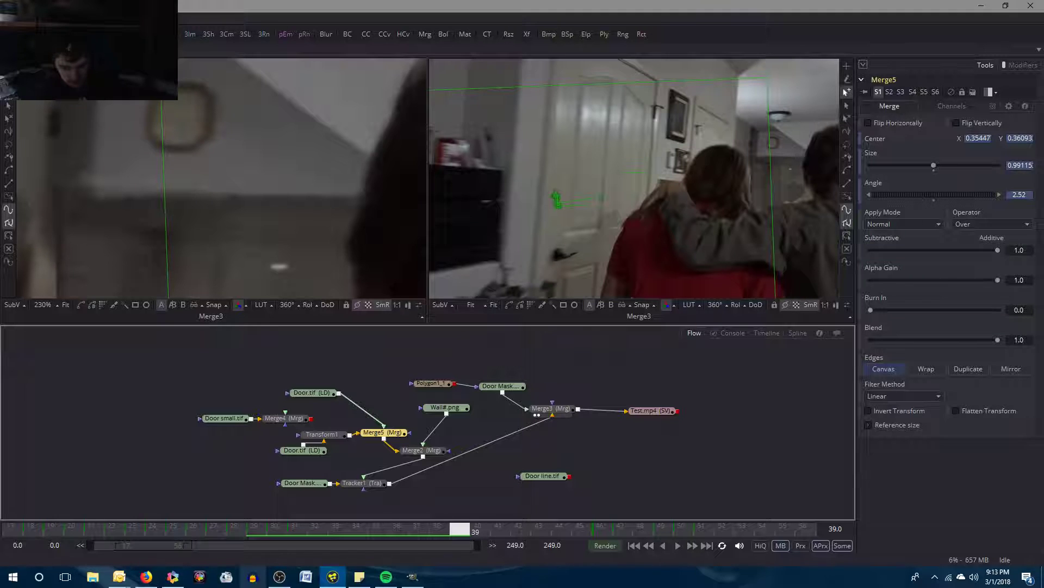
Step back and forth between frames 38 and 39 to compare Merge5's Center values and the image shift.
key(Right)
key(Left)
key(Right)
key(Left)
key(Left)
key(Right)
key(Left)
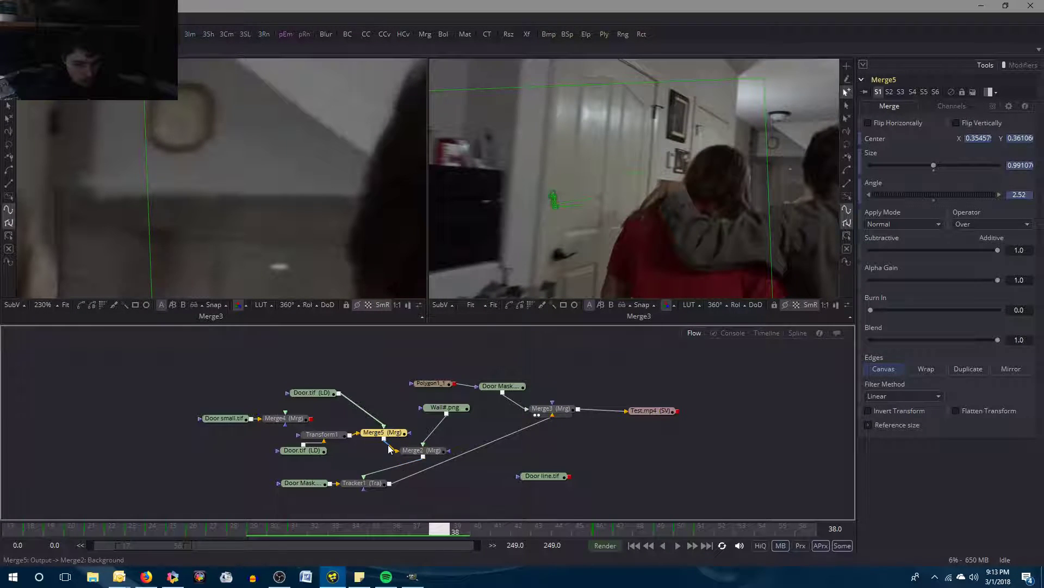
key(Right)
key(Left)
key(Right)
key(Left)
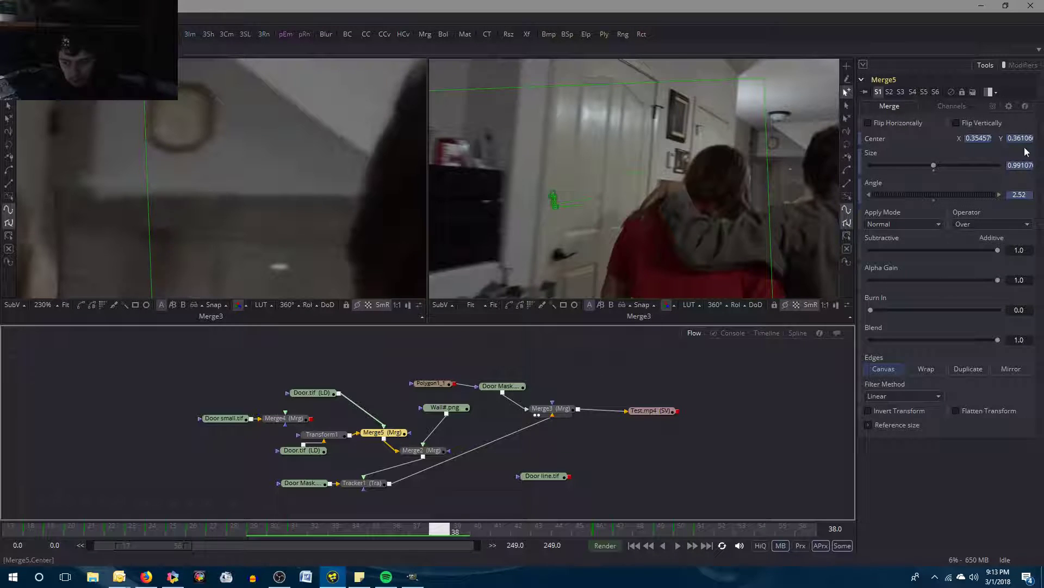
key(Right)
key(Left)
key(Right)
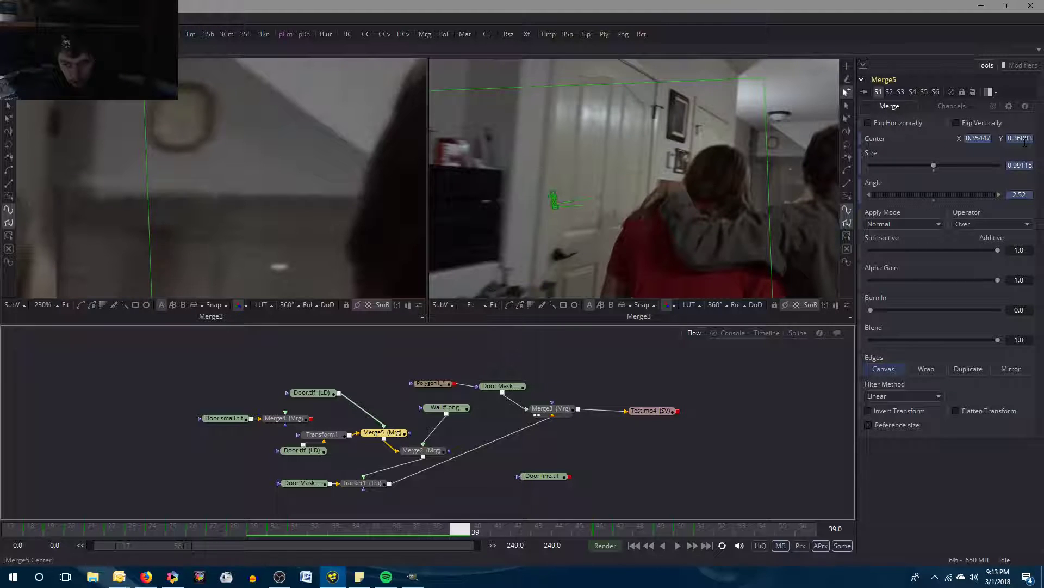
key(Left)
Copy Merge5's Center Y value from frame 38 and paste it into Center Y at frame 39.
click(1025, 140)
right_click(1025, 140)
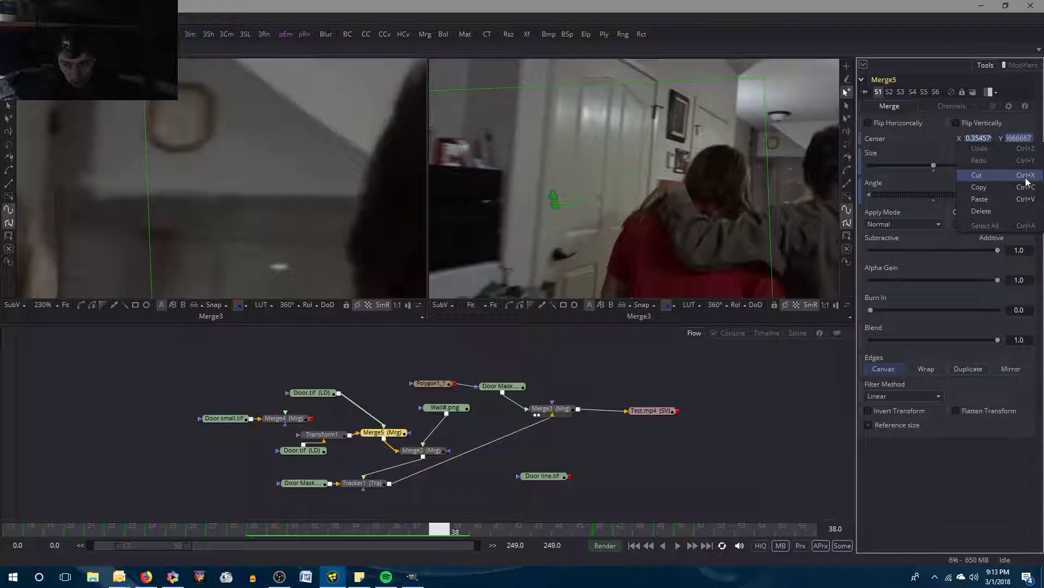
click(1026, 187)
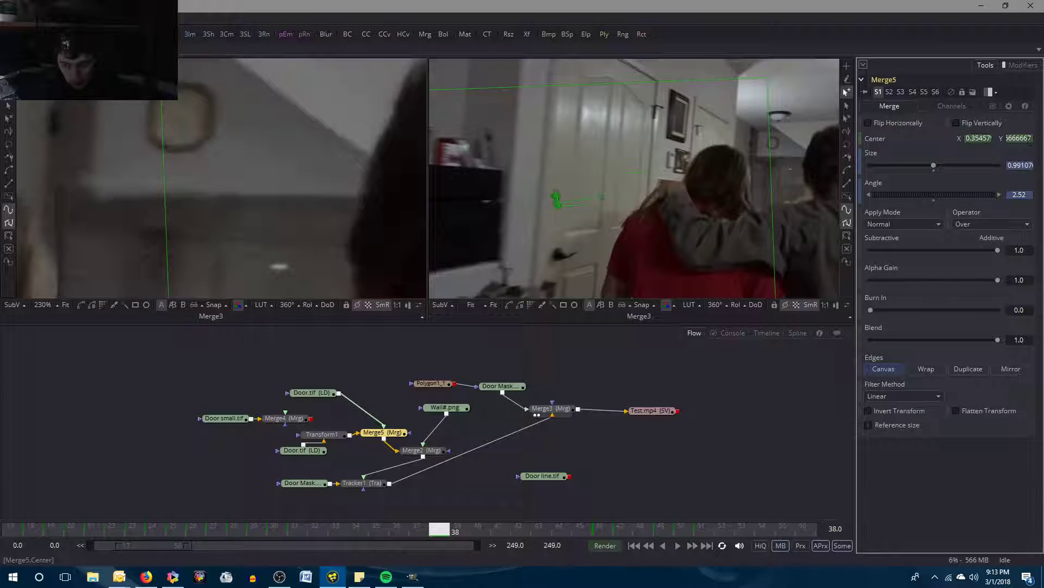
key(Right)
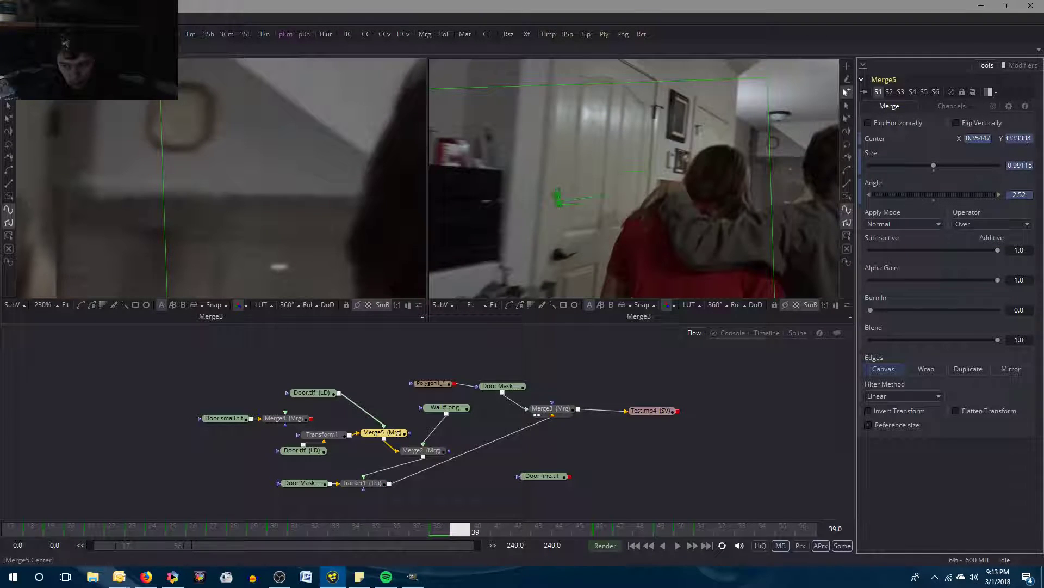
right_click(1027, 140)
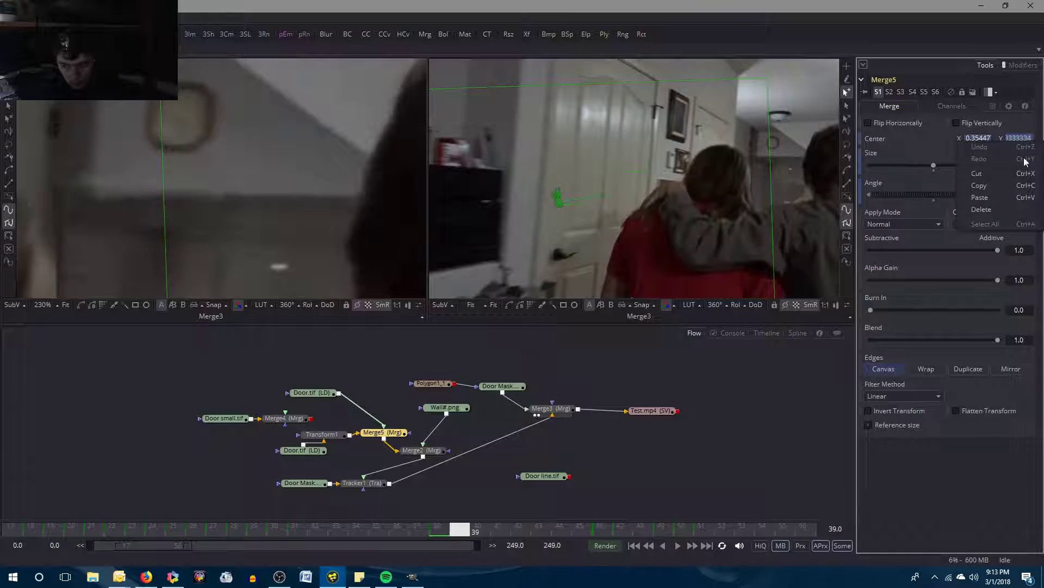
click(1018, 197)
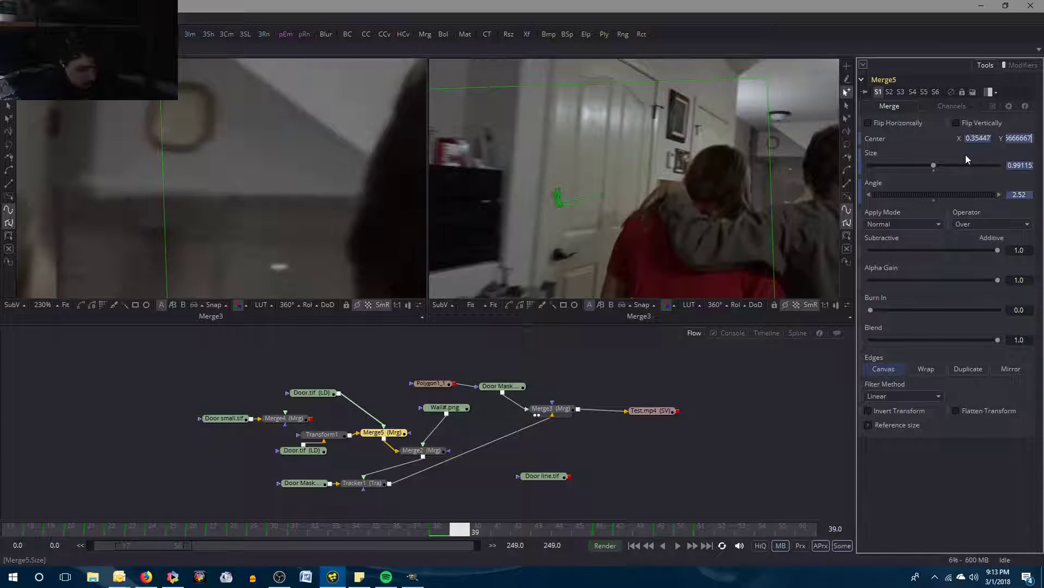
key(ctrl+v)
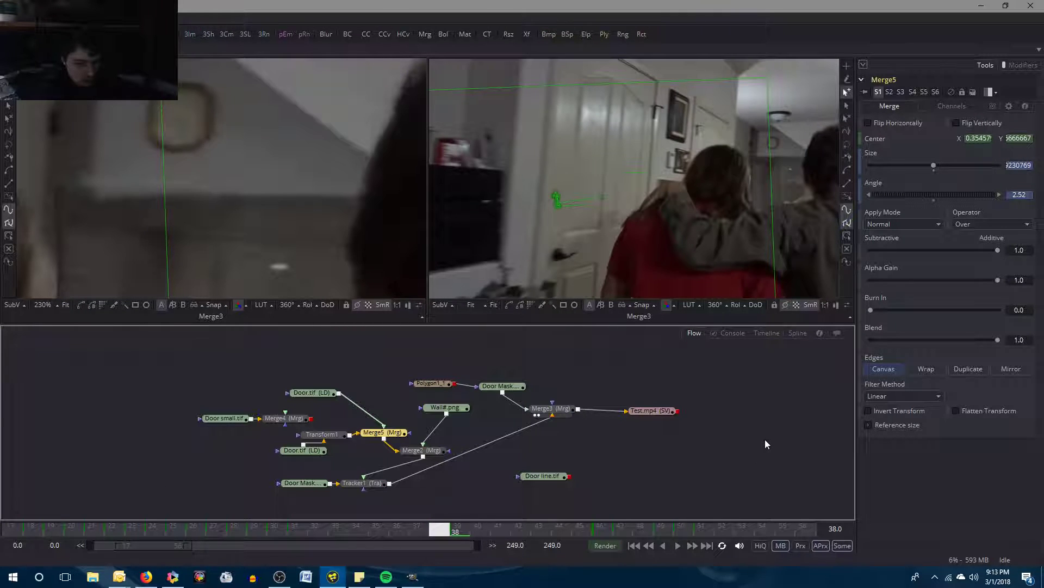
Check the piece's movement between frames 38 and 39 with the matched Center Y.
key(Left)
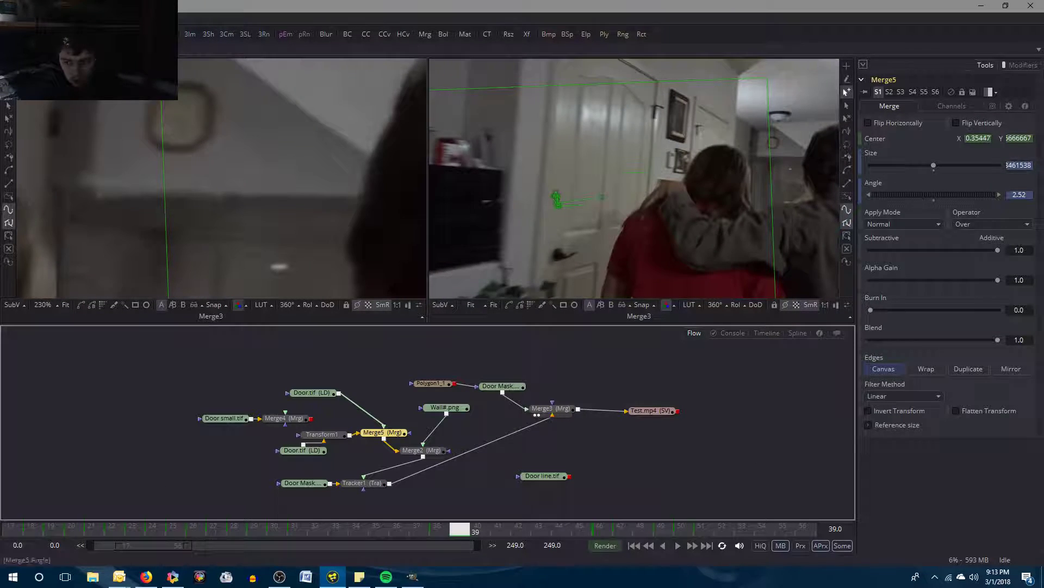
key(Left)
key(Left)
key(Left)
key(Left)
key(Left)
key(Left)
key(Left)
key(Left)
key(Left)
key(Left)
key(Left)
key(Left)
key(Left)
key(Left)
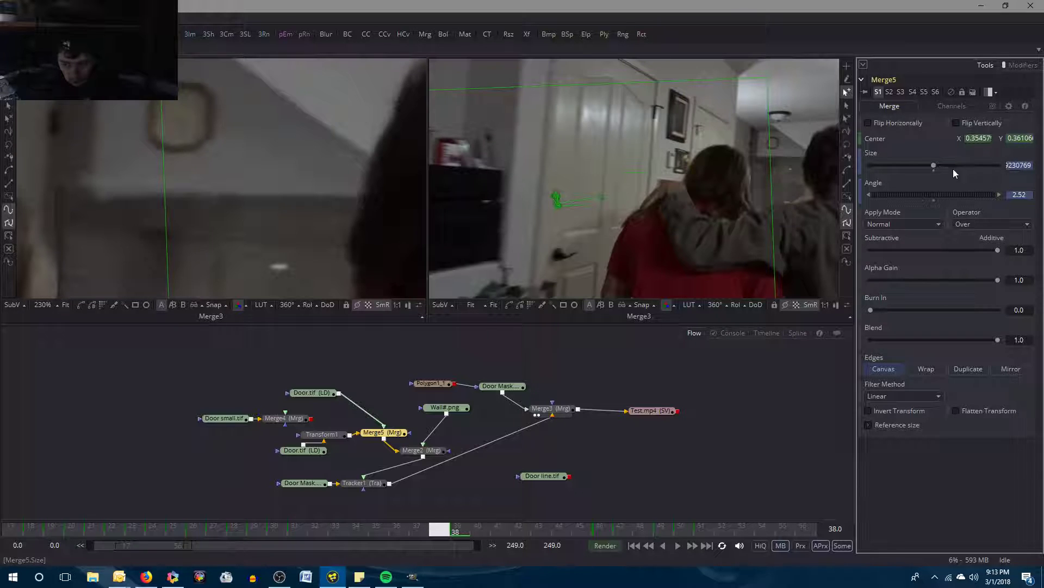
key(Right)
key(Left)
key(Right)
key(Left)
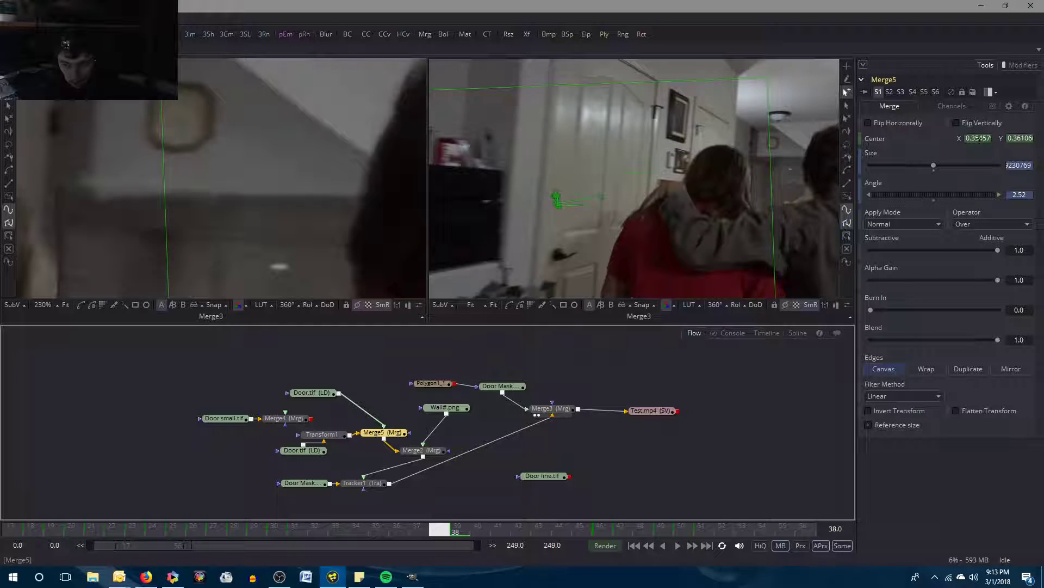
Copy Merge5's Center X value from frame 38 and paste it into Center X at frame 39.
click(978, 139)
right_click(978, 139)
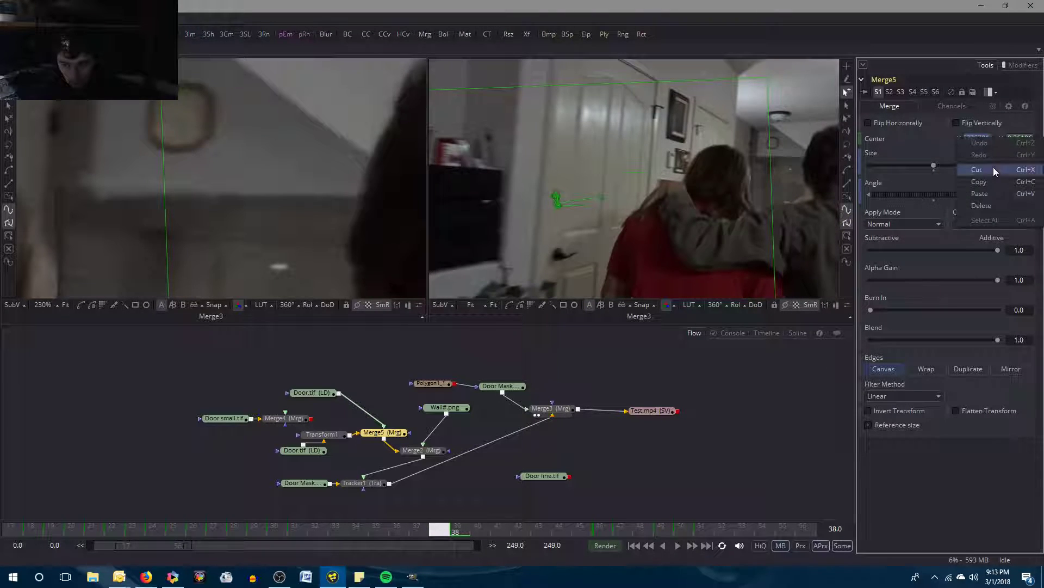
click(996, 180)
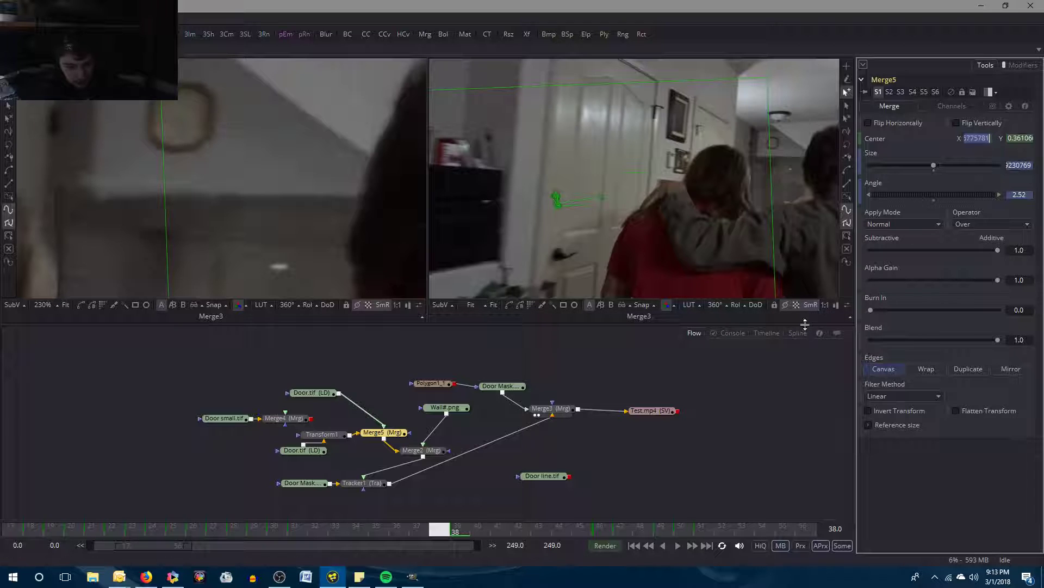
key(Right)
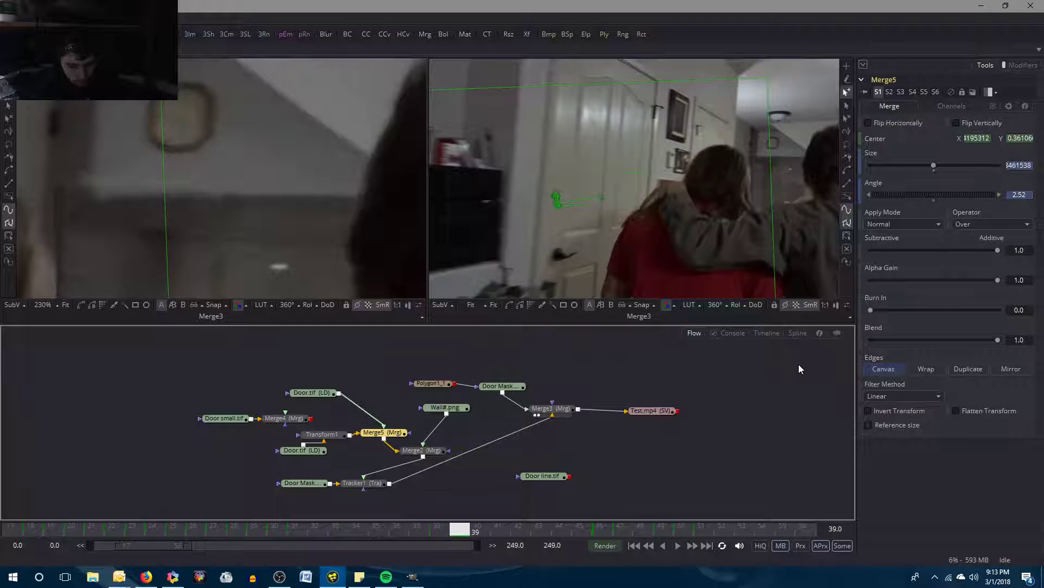
key(Left)
key(Right)
key(Left)
key(Right)
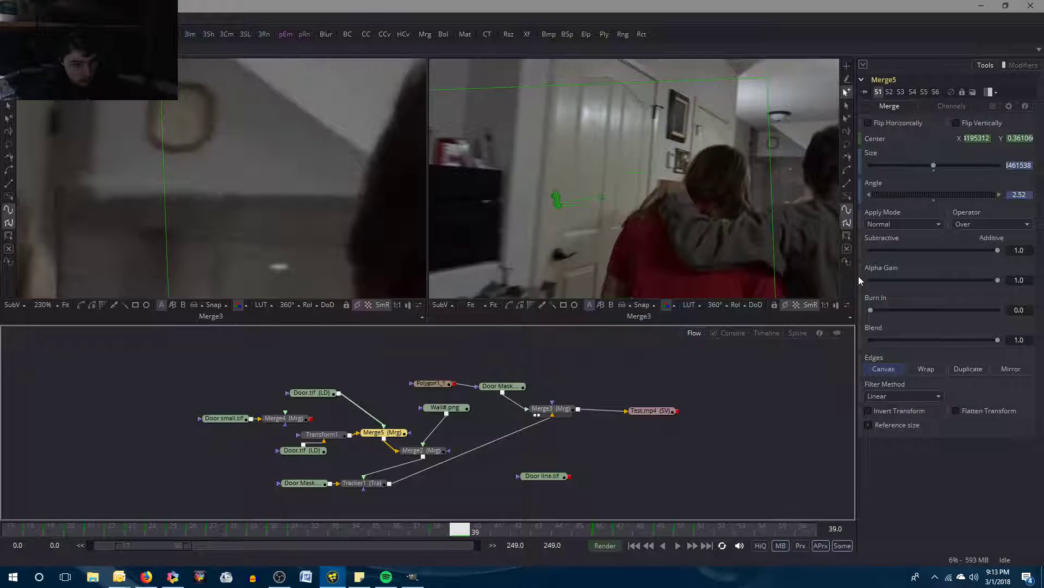
click(986, 140)
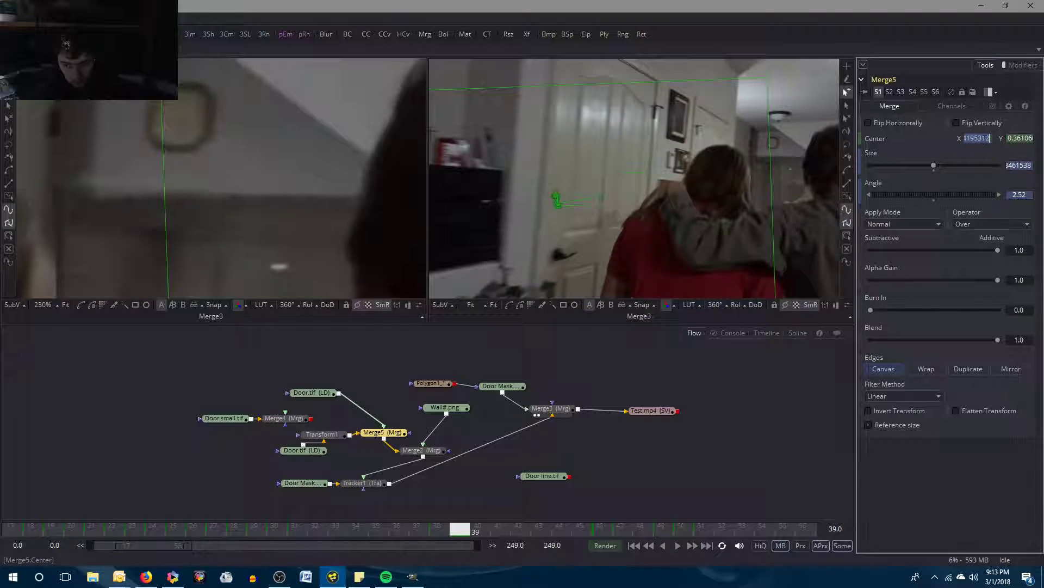
right_click(989, 139)
click(997, 198)
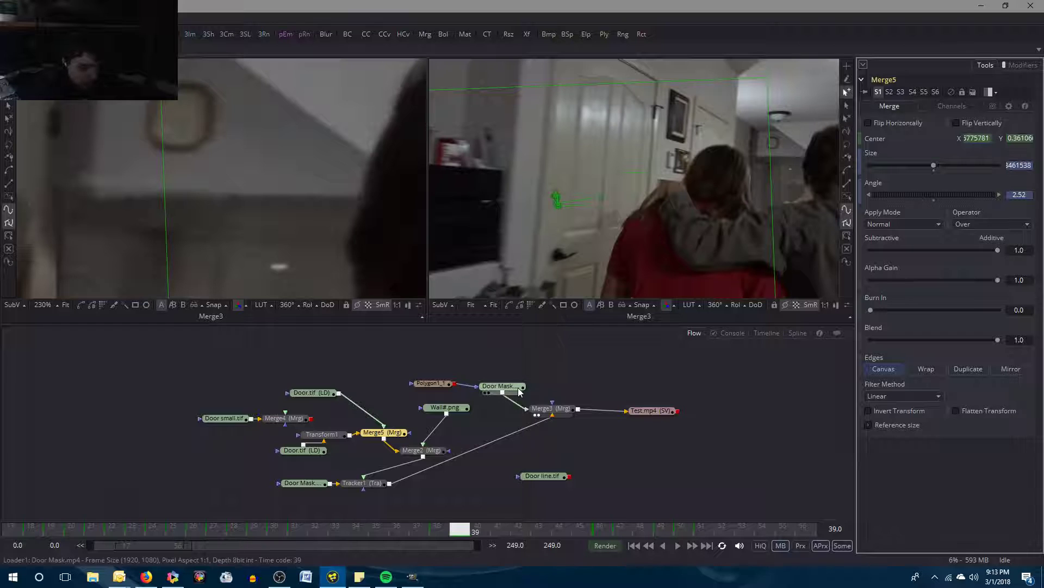
key(Tab)
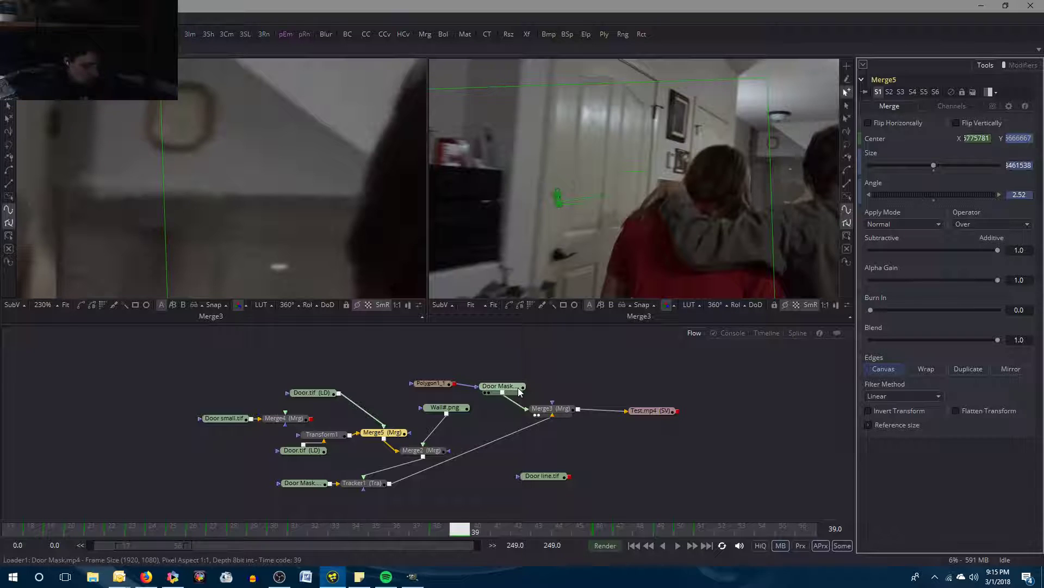
Alternate between frames 38 and 39 to examine the alignment with both Center values matched.
key(BackSpace)
click(607, 455)
key([)
key(])
key([)
key(])
key([)
key(bracketright)
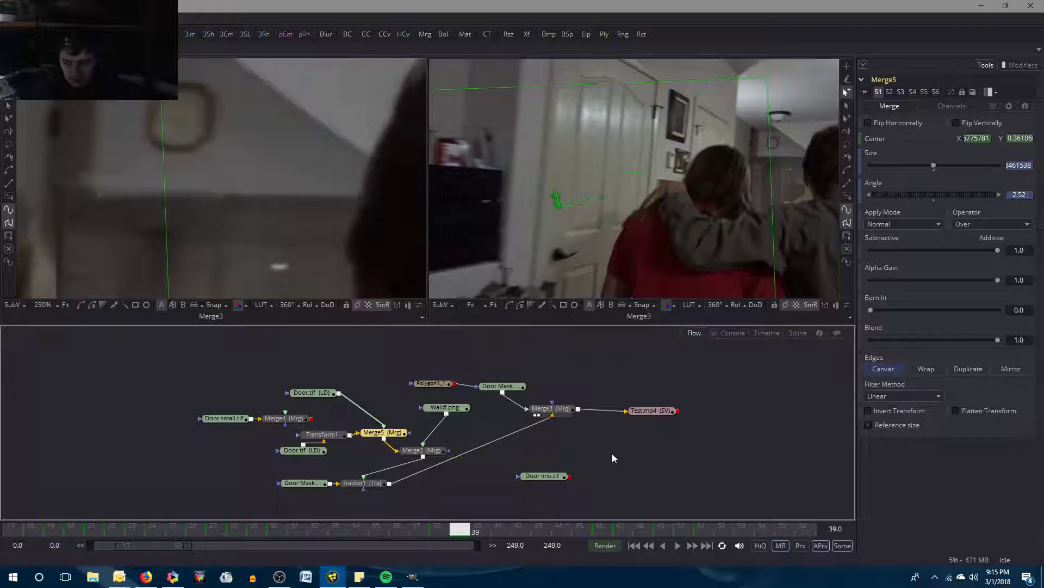
key(bracketleft)
key(bracketright)
Set Merge5's Center Y at frame 39 to 0.361.
click(1025, 142)
key(Delete)
key(Delete)
key(Delete)
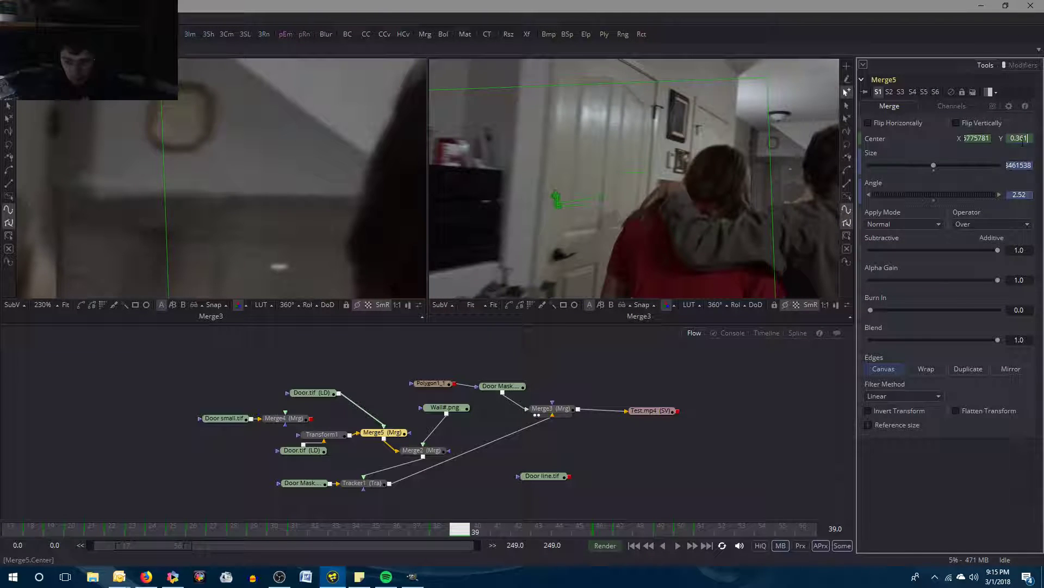
key(Tab)
right_click(788, 320)
click(739, 408)
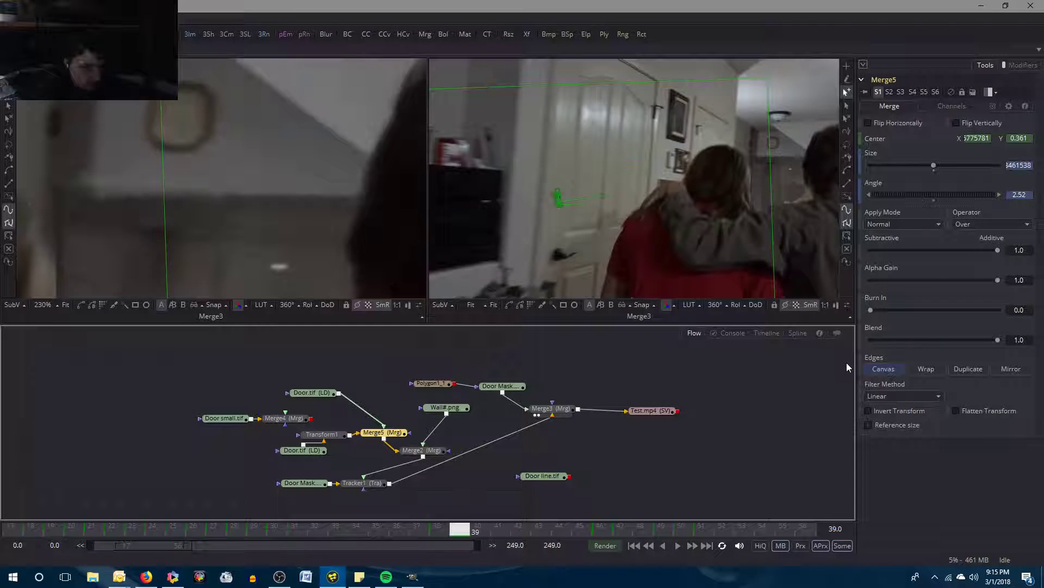
Try Center Y values of 0.36 and 0.35 for Merge5 at frame 39.
click(1027, 140)
key(BackSpace)
key(Tab)
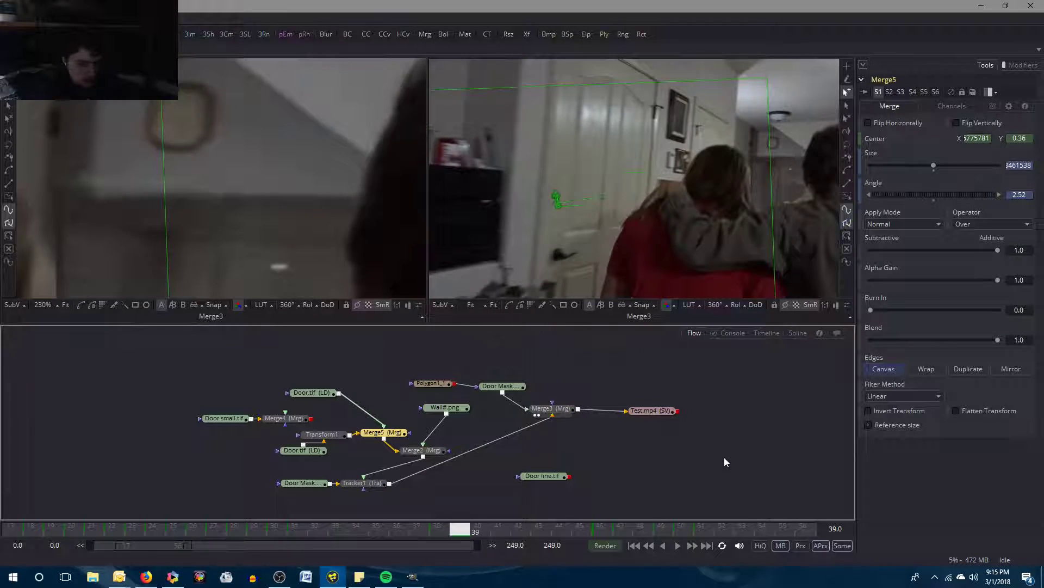
click(1026, 138)
key(BackSpace)
key(Return)
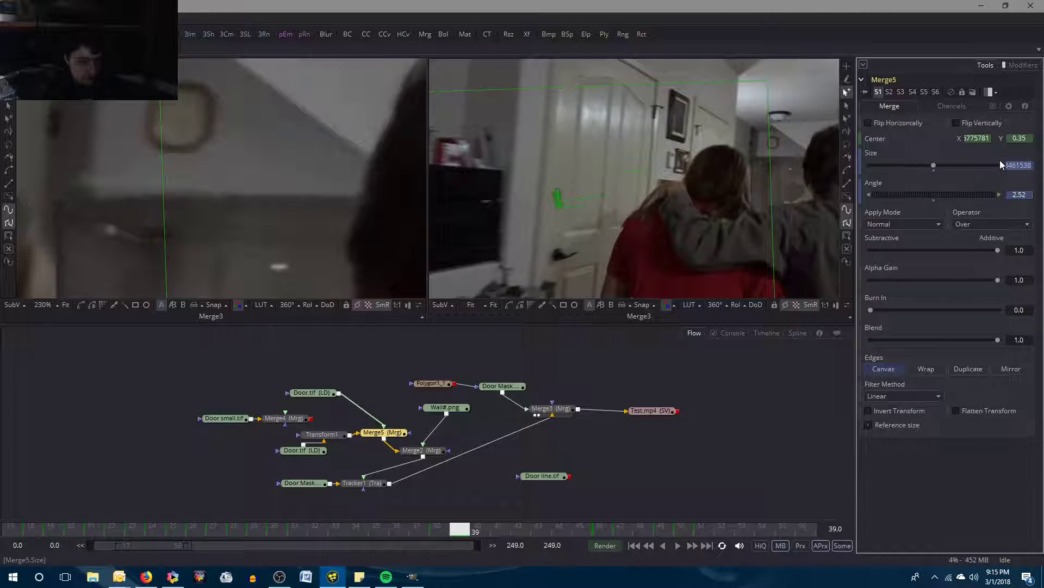
Try a Center Y of 0.358 for Merge5 at frame 39 and raise it to 0.359.
click(1003, 163)
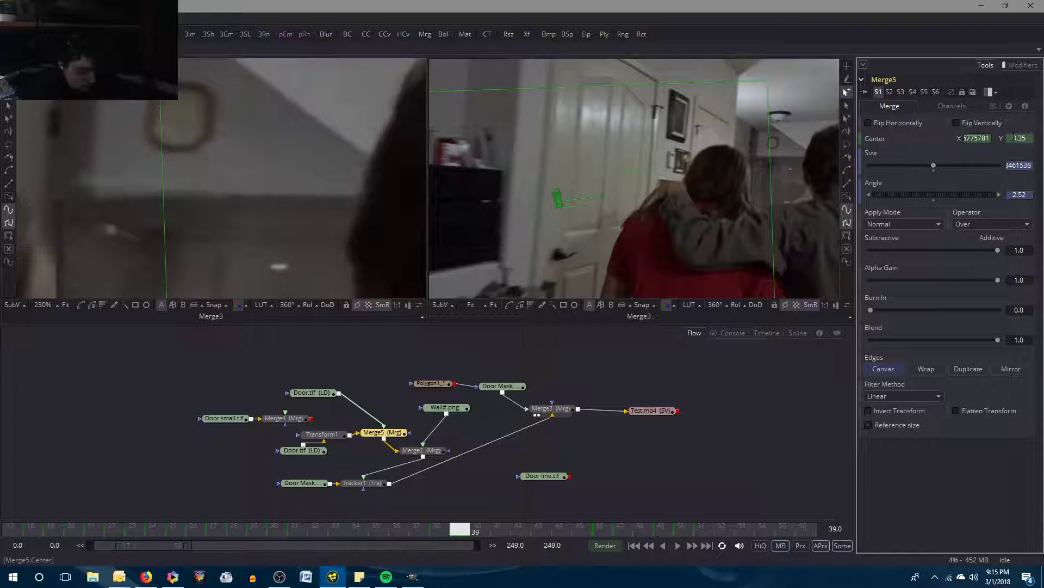
text(8)
key(Tab)
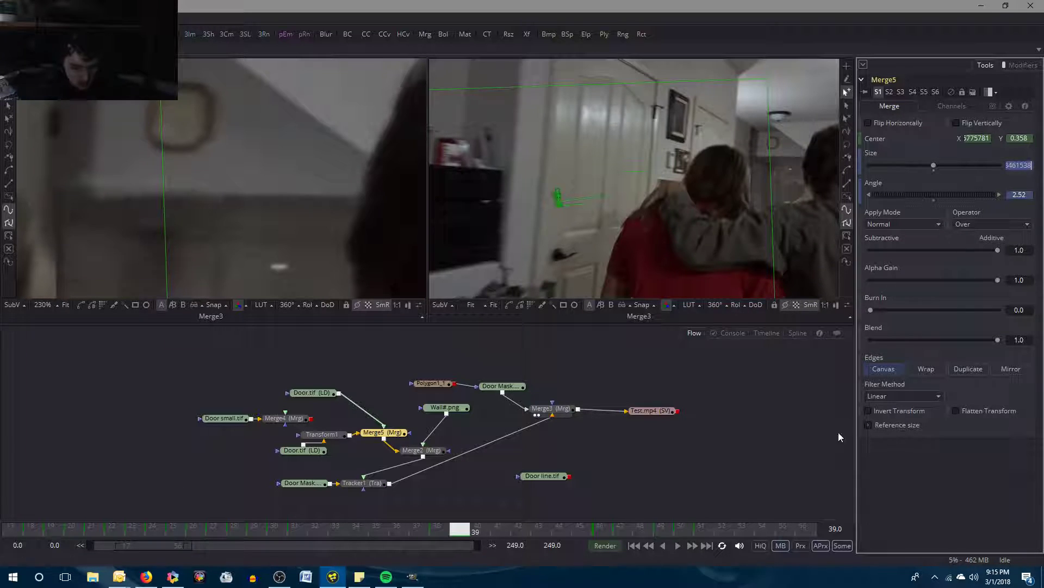
click(1030, 140)
key(BackSpace)
text(9)
click(766, 441)
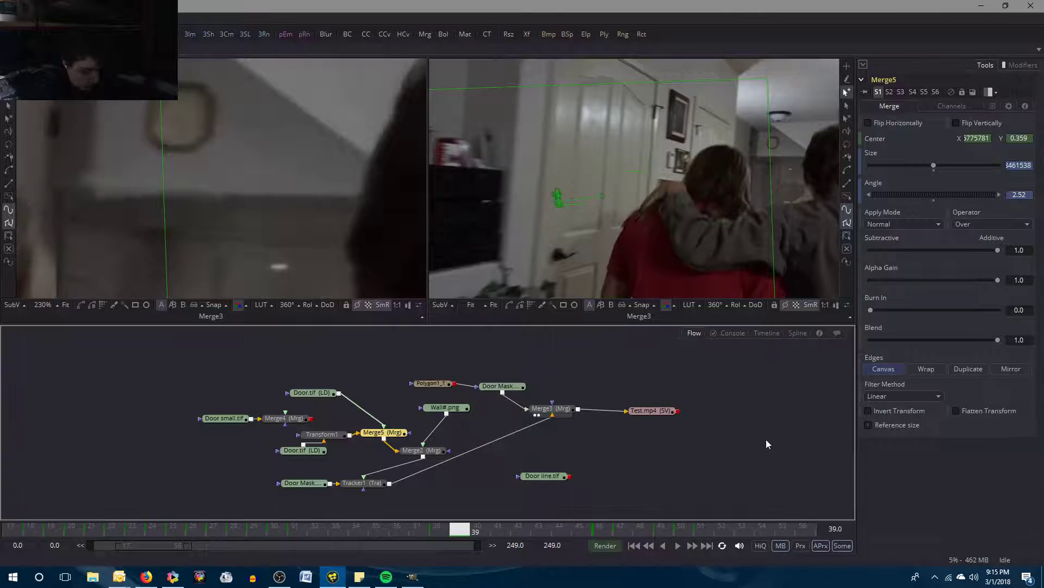
Flip repeatedly between frames 38 and 39 to judge the wall piece's jump with Center Y at 0.359.
key(Left)
key(Right)
key(Left)
key(Right)
key(Left)
key(Right)
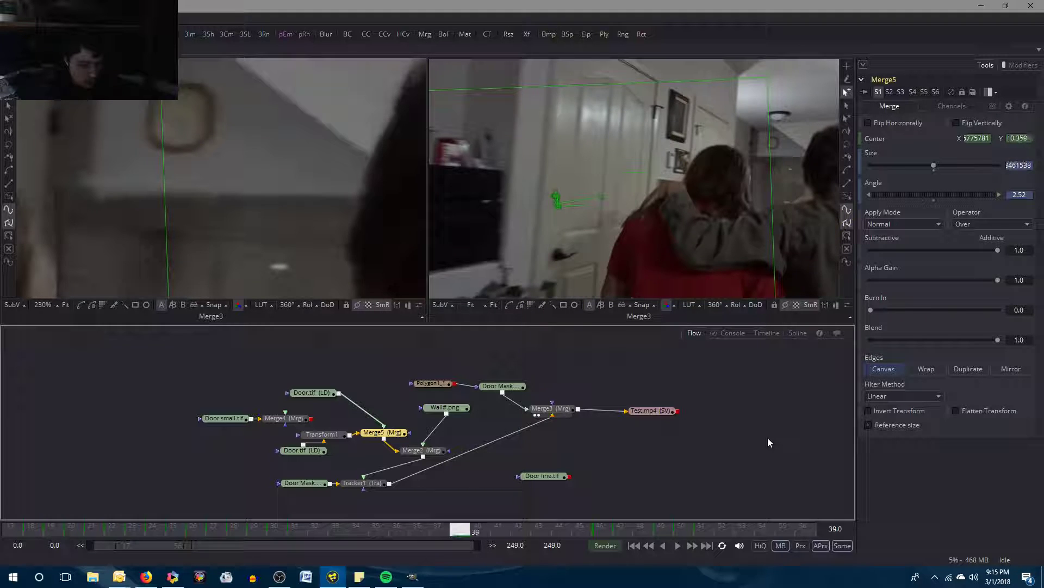
key(Left)
key(Right)
key(Left)
key(Right)
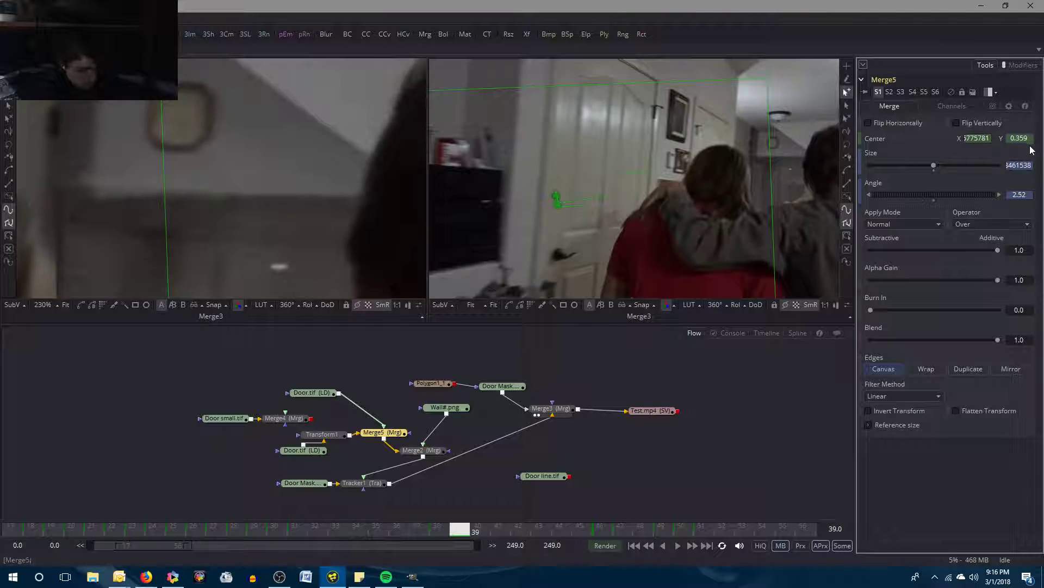
Set Merge5's Center Y at frame 39 to 0.3595 and compare it against frame 38.
text(5)
key(Tab)
click(731, 443)
key(Left)
key(Right)
key(Left)
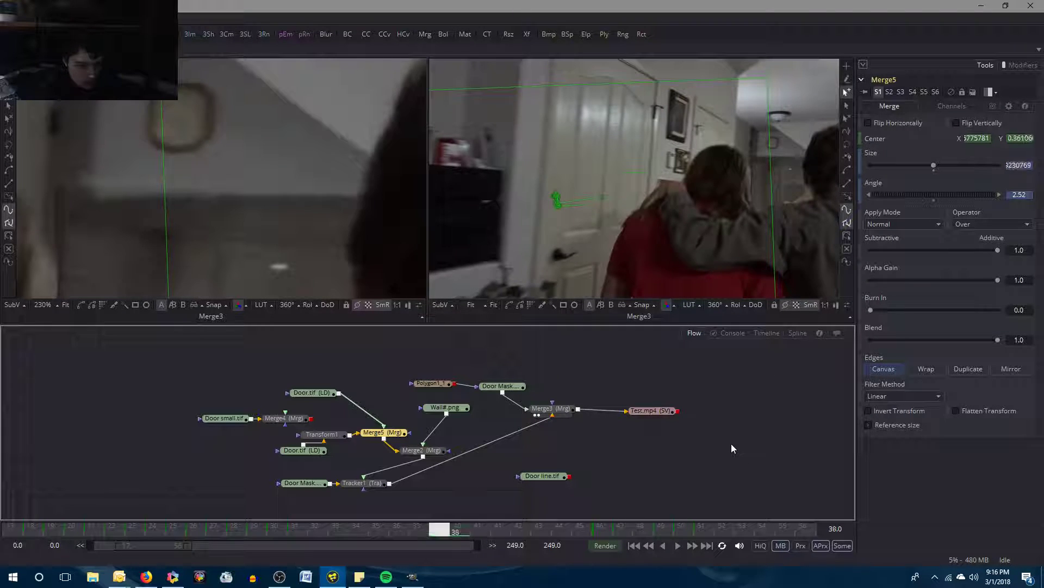
Flip repeatedly between frames 38 and 39 to judge the wall piece's vertical jump with Merge5's Center Y at 0.3595.
key(Right)
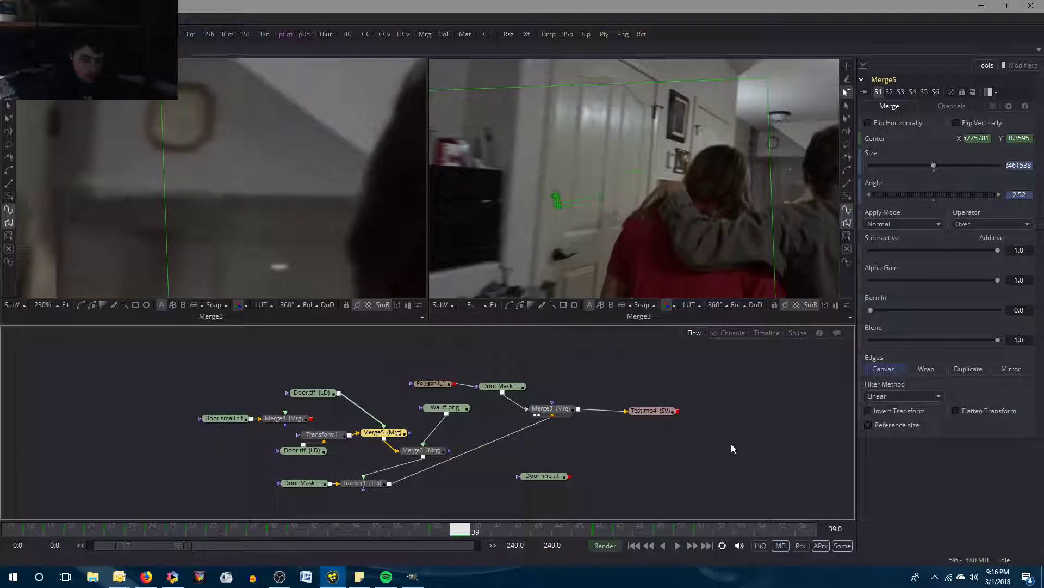
key(Left)
key(Right)
key(Left)
key(Right)
key(Left)
key(Right)
key(Left)
key(Right)
key(Left)
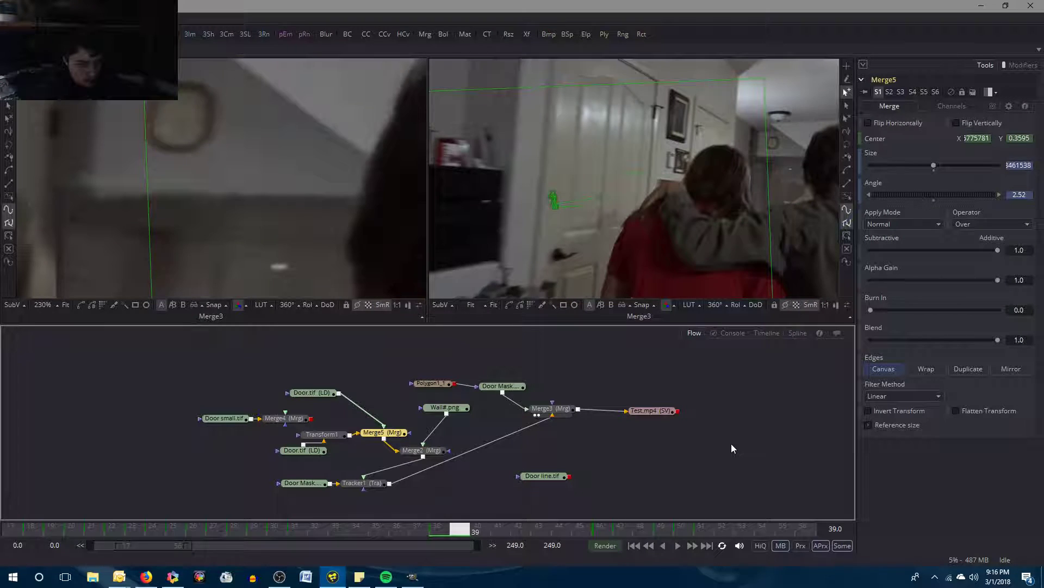
key(Left)
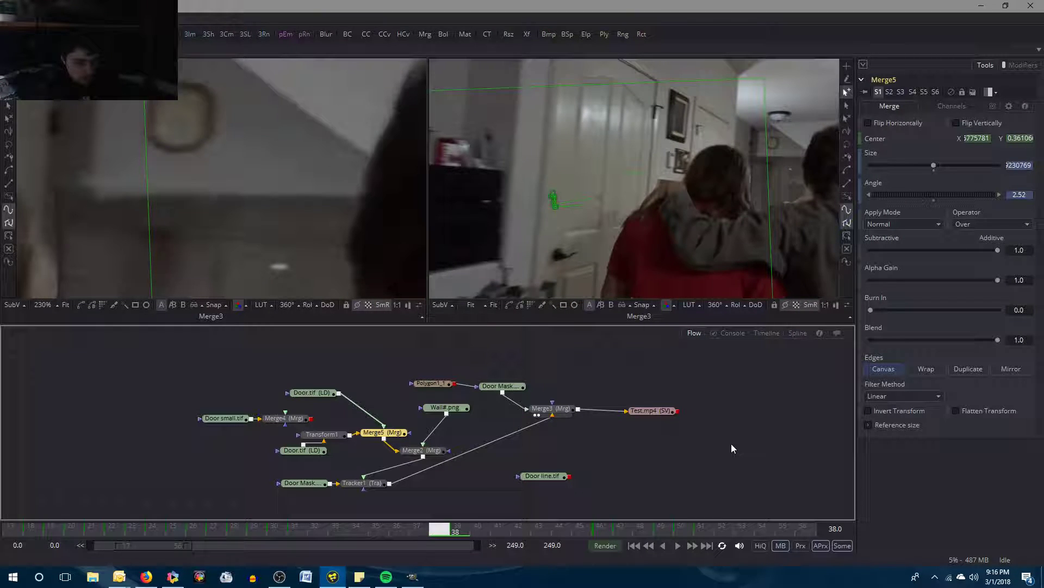
key(Right)
key(Left)
key(Right)
Try a Center Y of 0.3592 for Merge5 at frame 39 and compare it against frame 38.
click(1029, 138)
text(2)
key(Tab)
click(786, 405)
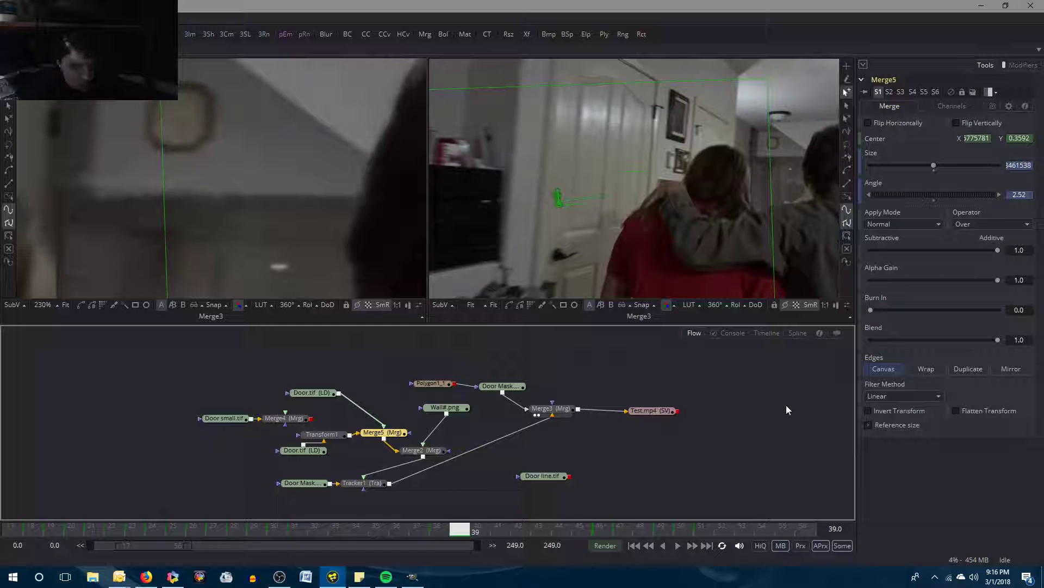
key(Left)
key(Right)
key(Left)
key(Right)
key(Left)
key(Right)
key(Left)
key(Right)
Set Merge5's Center Y at frame 39 to 0.3593 and compare the piece's position with frame 38.
click(1030, 138)
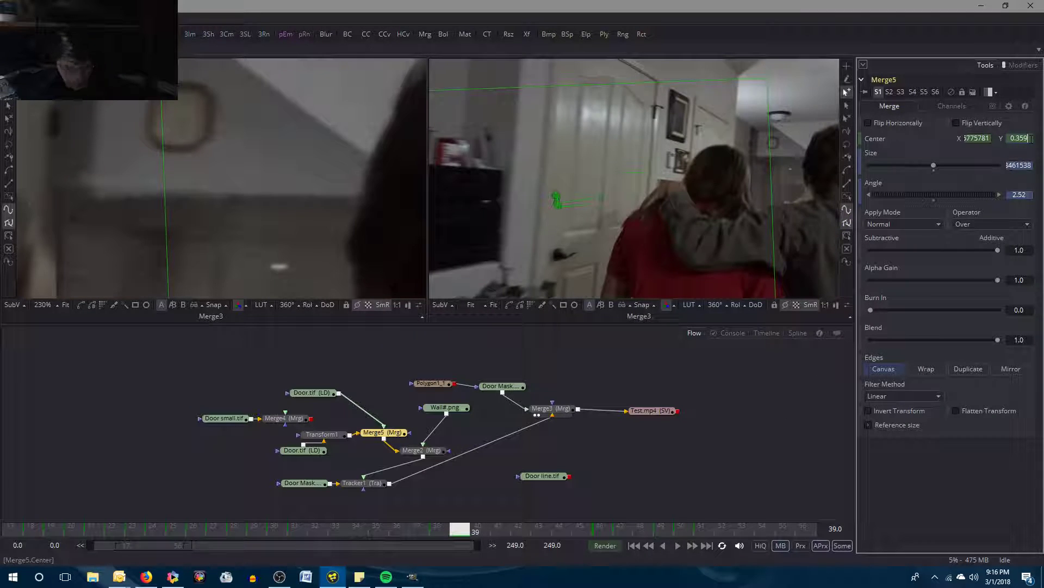
key(Return)
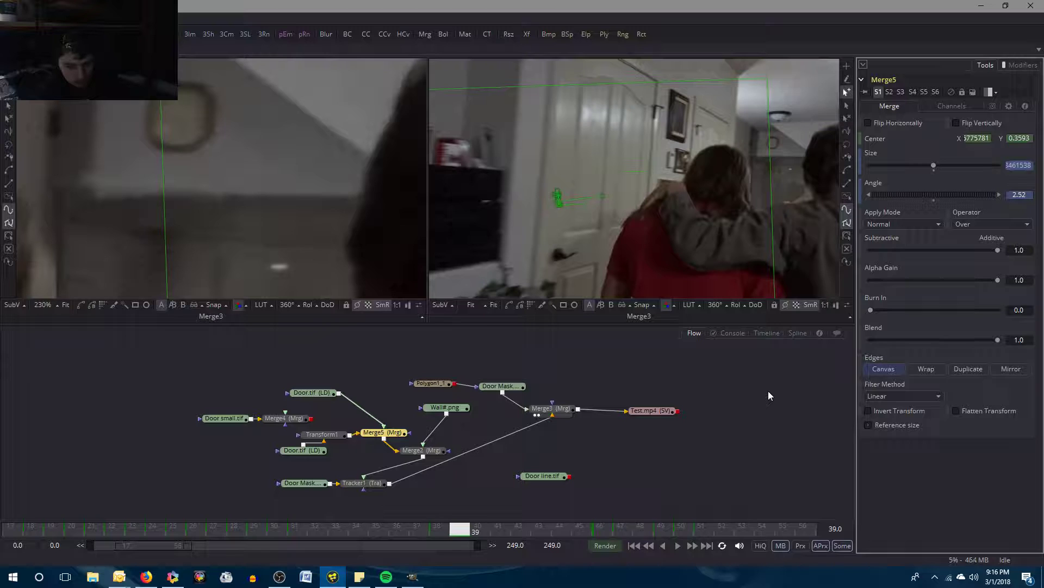
key(Left)
key(Right)
key(Left)
key(Right)
key(Left)
key(Right)
key(Left)
key(Right)
key(Left)
key(Right)
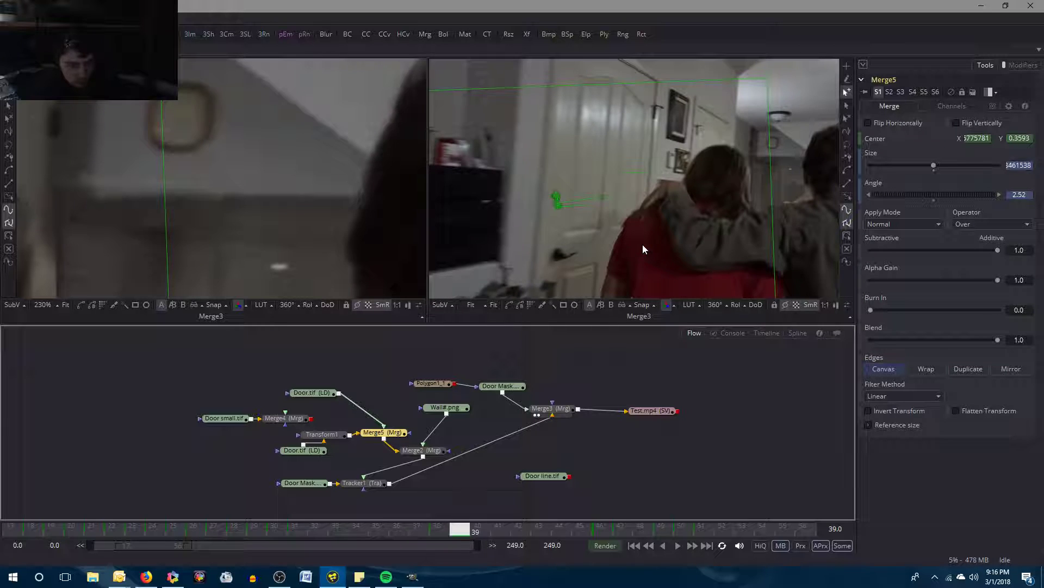
Examine the alignment between frames 38 and 39 in an enlarged viewer, then again in the normal layout.
key(Left)
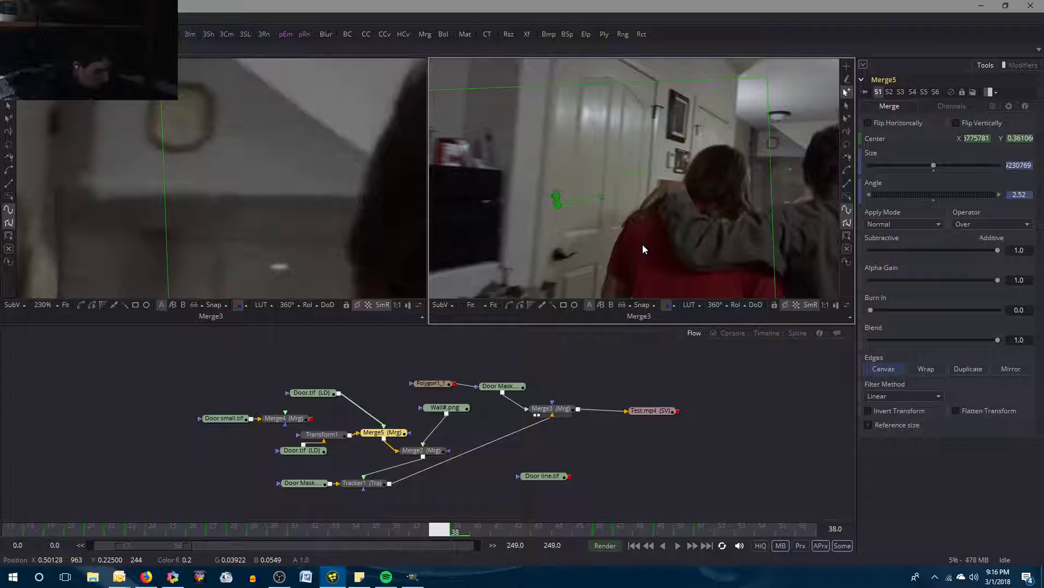
key(F4)
key(Left)
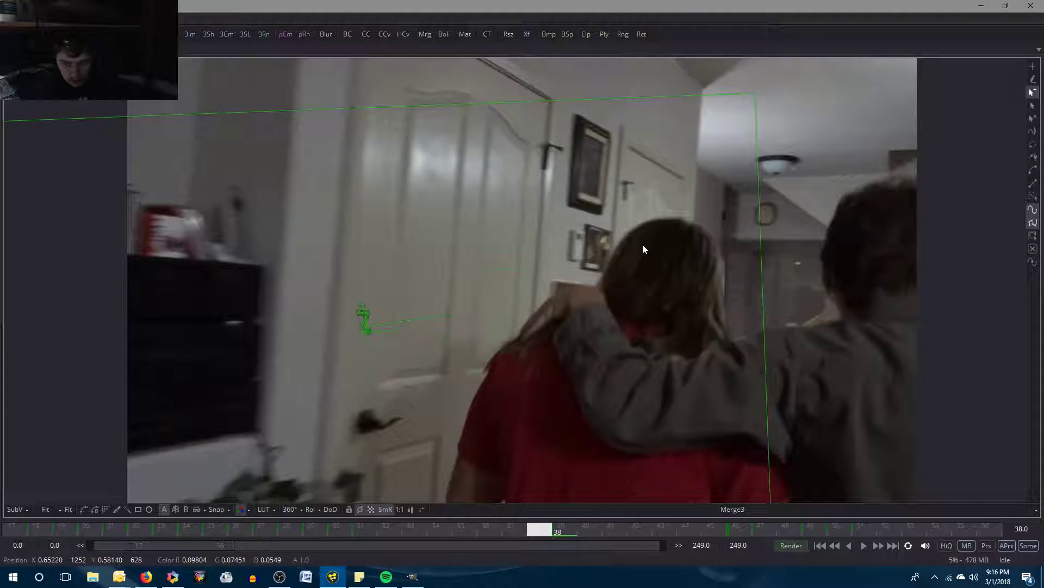
key(Right)
key(Left)
key(Right)
key(Left)
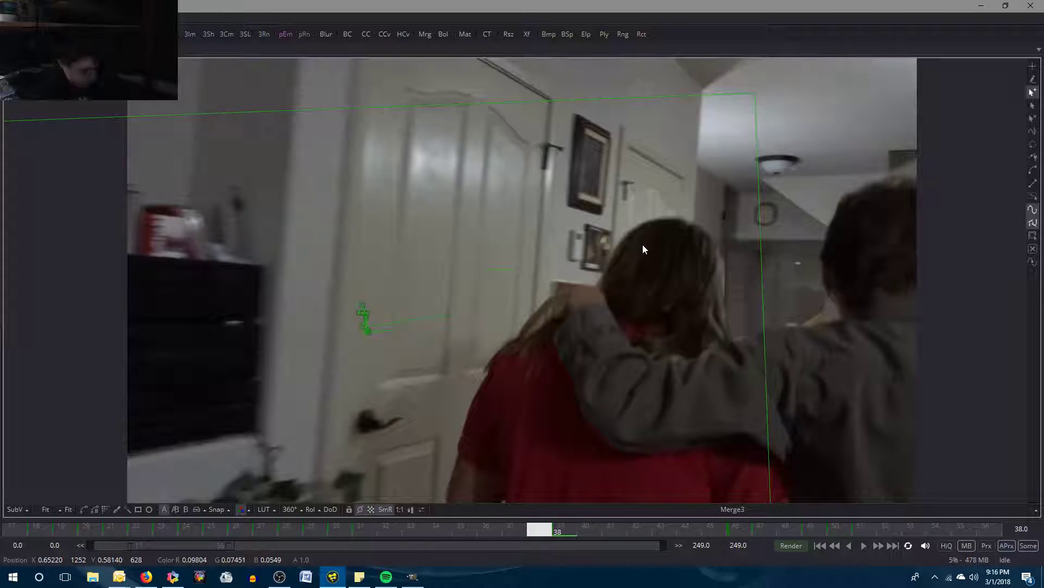
key(F4)
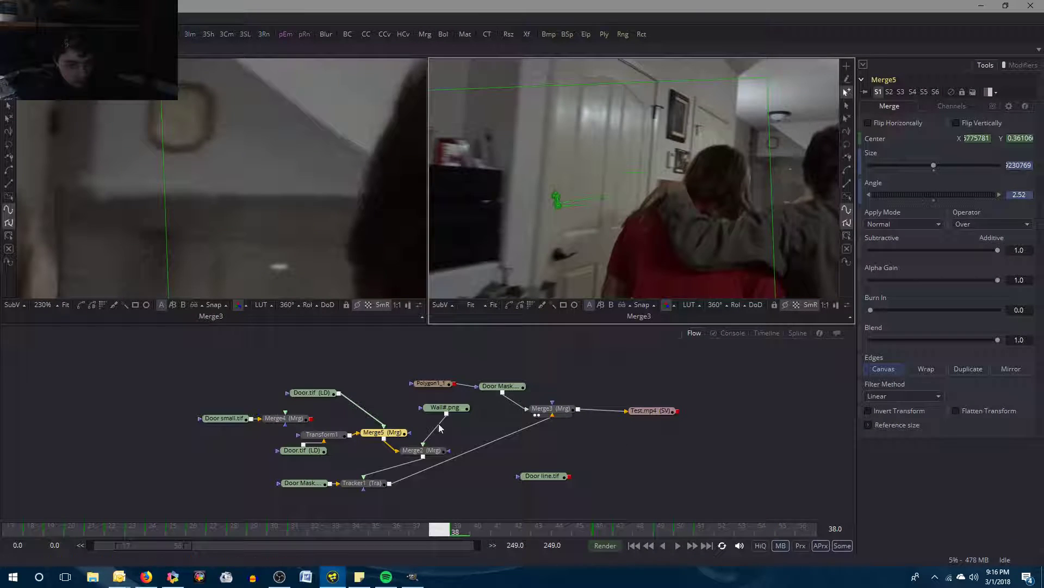
key(Right)
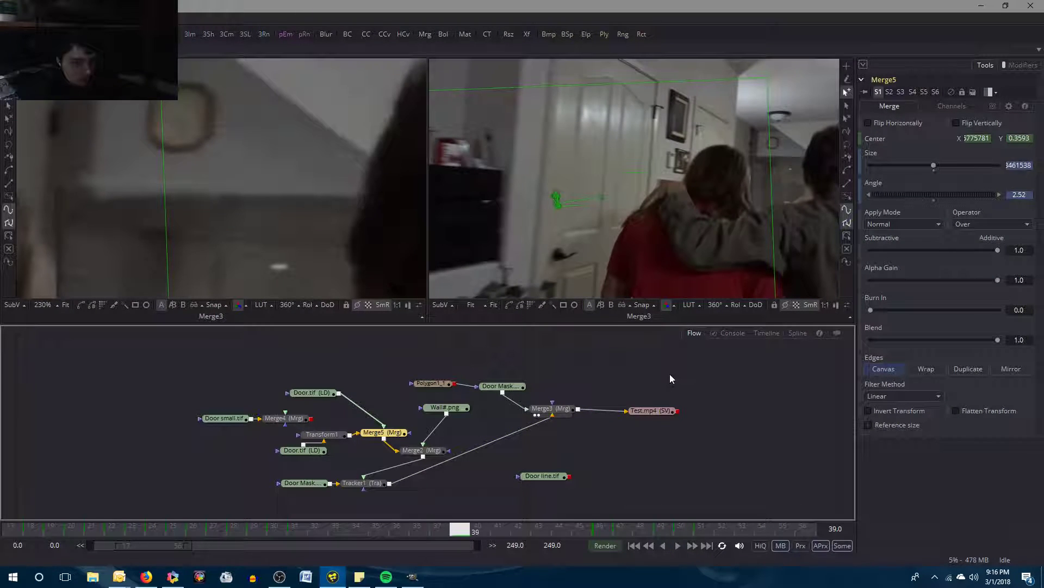
key(Left)
key(Right)
key(Left)
key(Right)
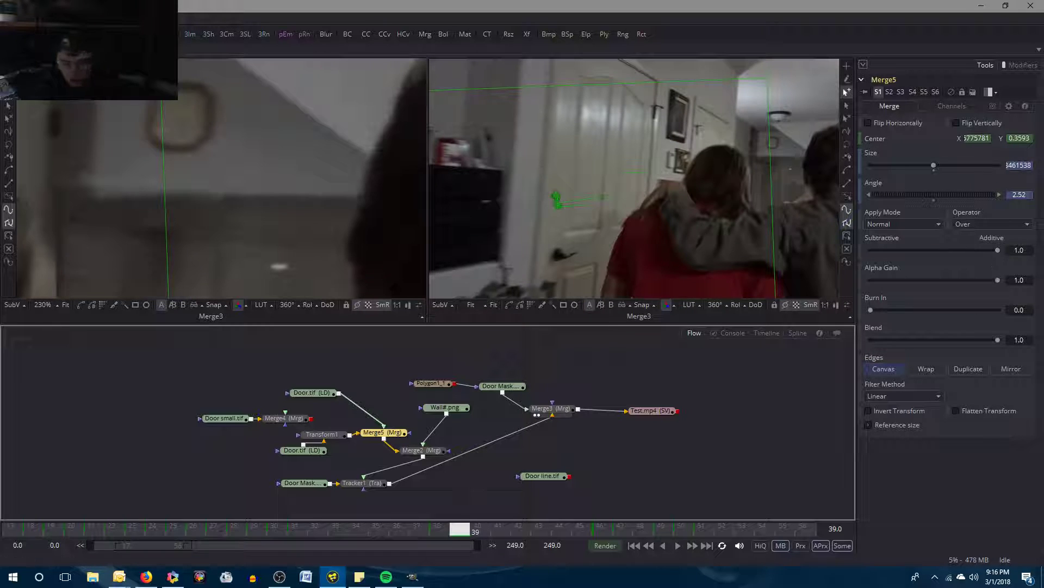
key(Left)
key(Right)
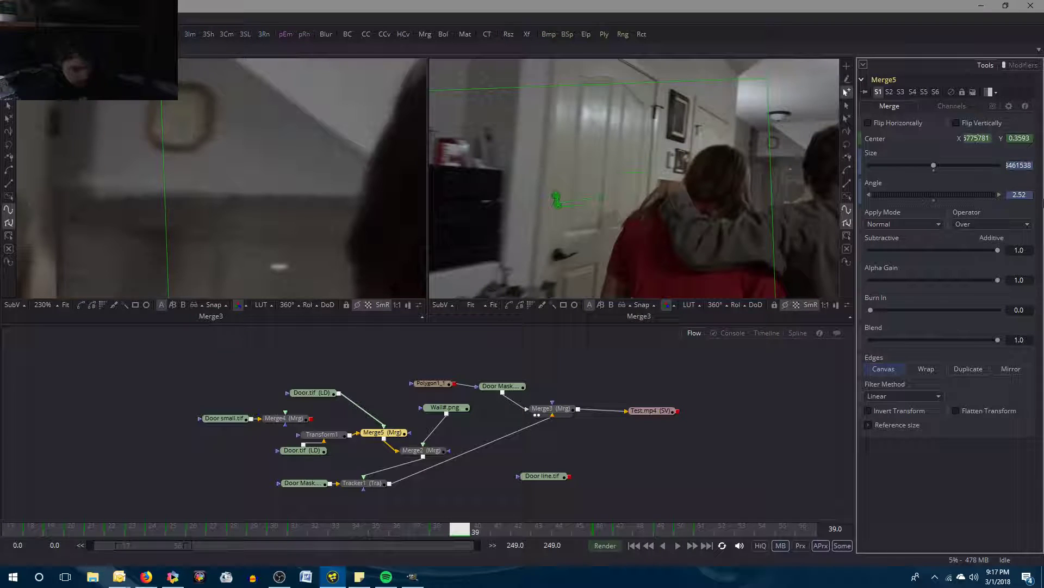
Try a Center X of 0.354 for Merge5 at frame 39.
double_click(974, 139)
click(721, 460)
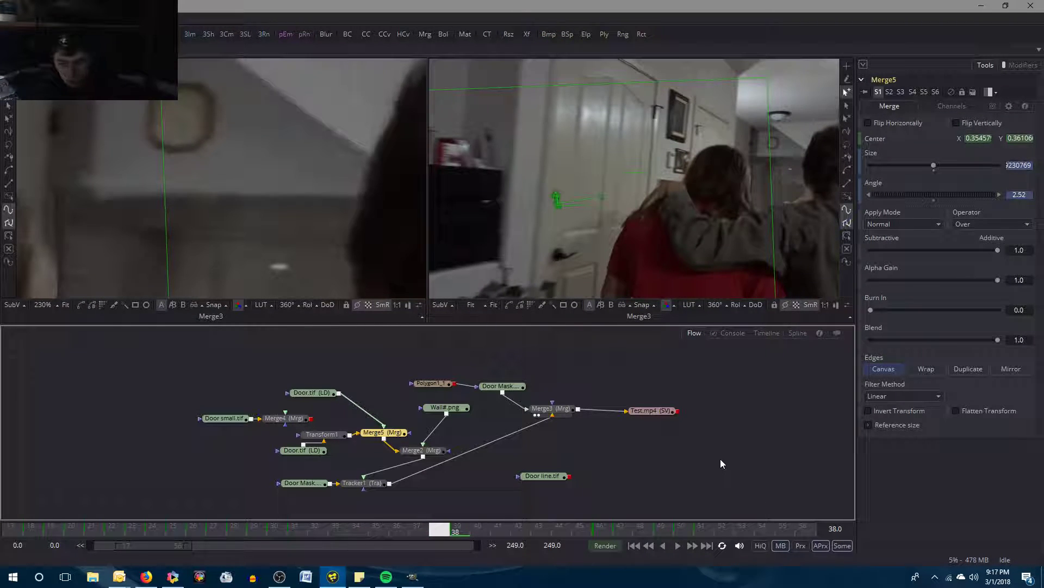
click(983, 139)
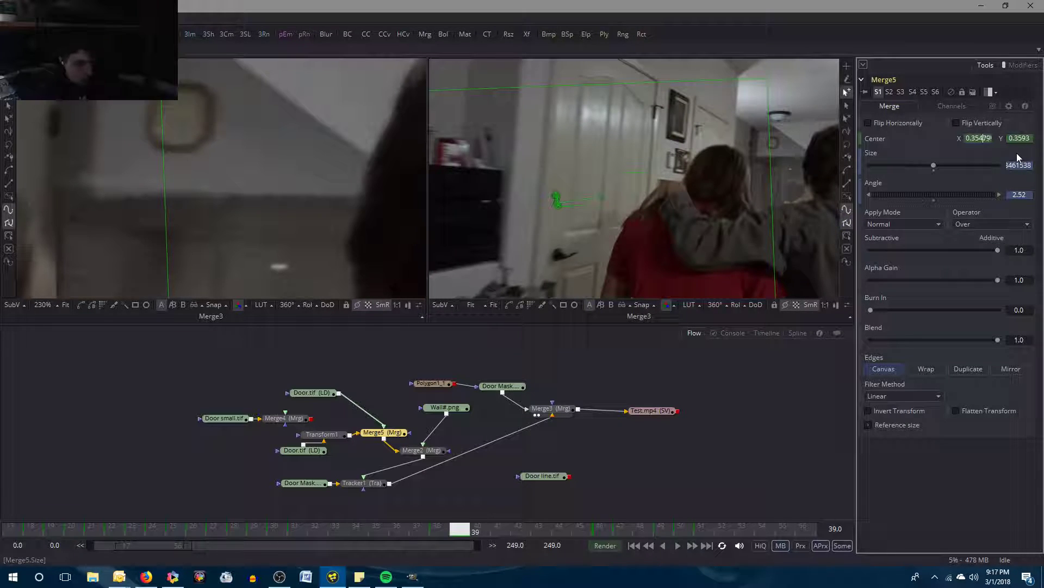
key(Delete)
key(Delete)
key(Tab)
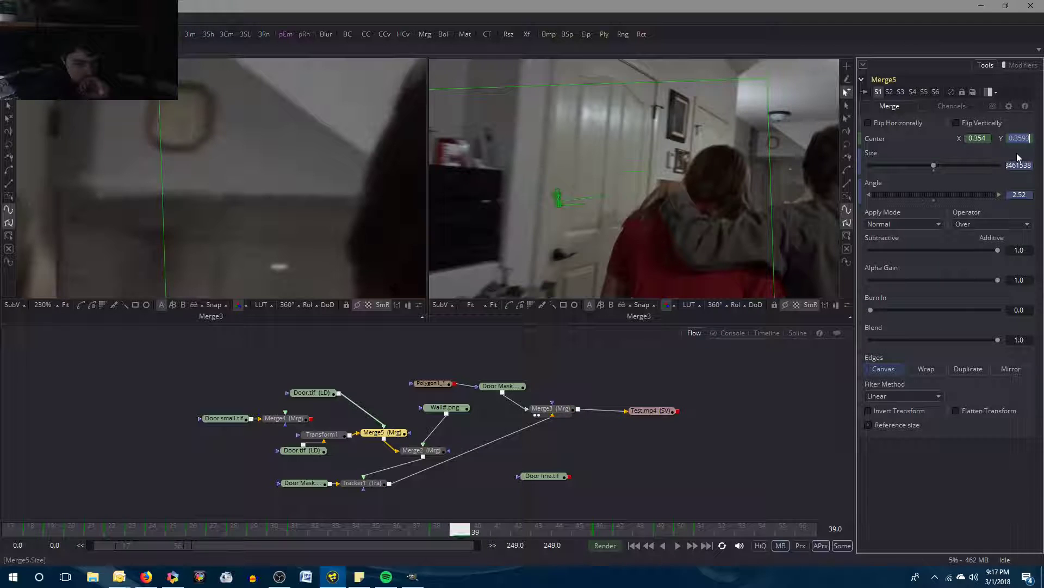
click(737, 411)
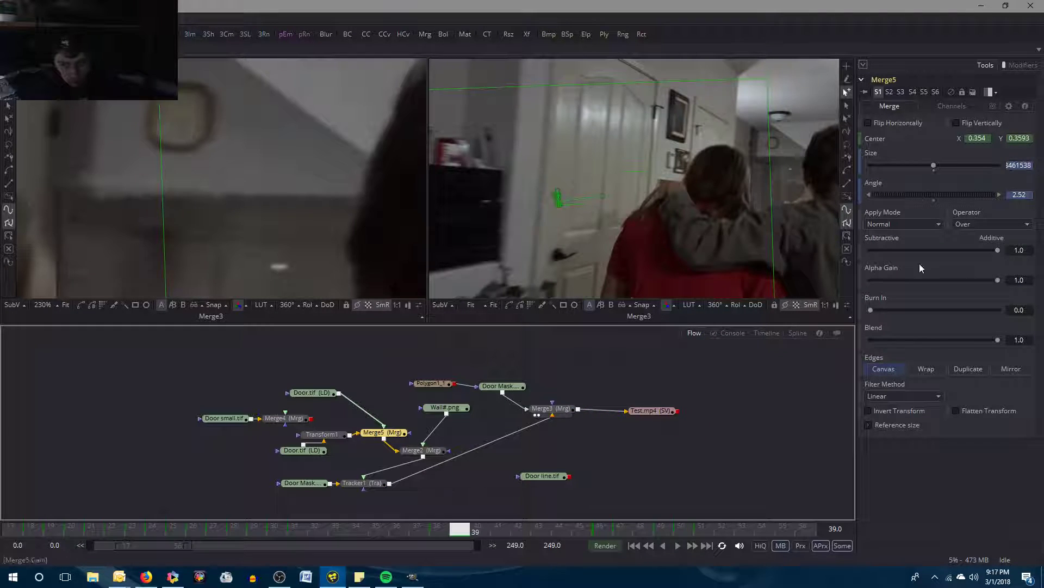
Deselect Merge5 and flip between frames 38 and 39 without its overlay to judge the piece's sideways shift.
right_click(956, 139)
click(760, 399)
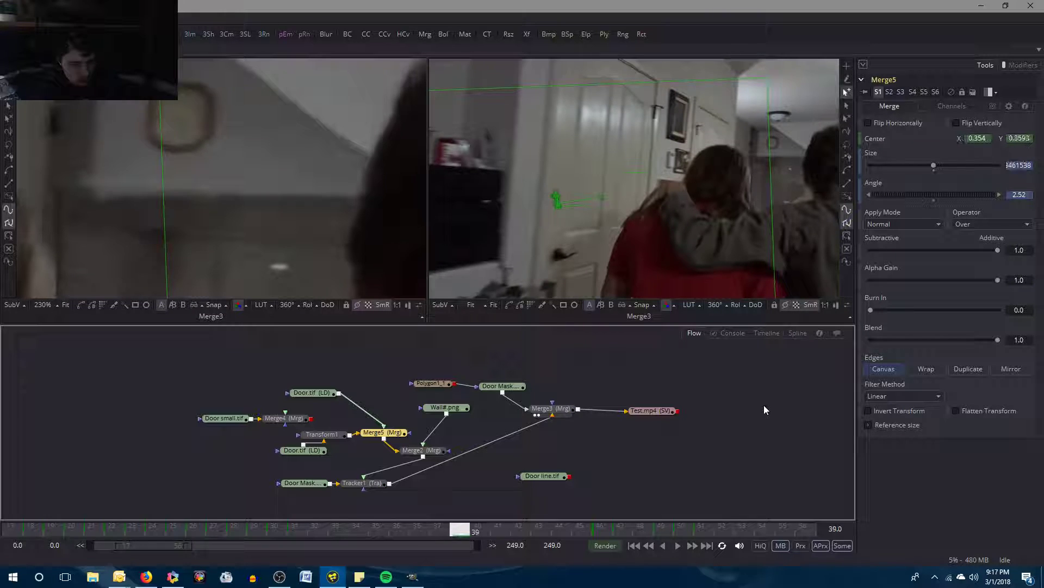
key(Left)
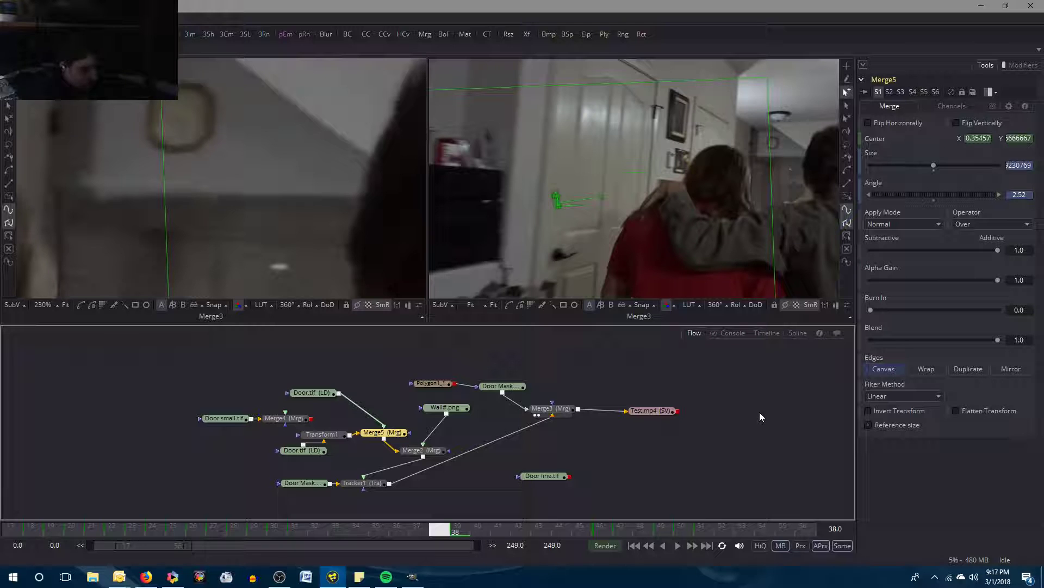
click(736, 459)
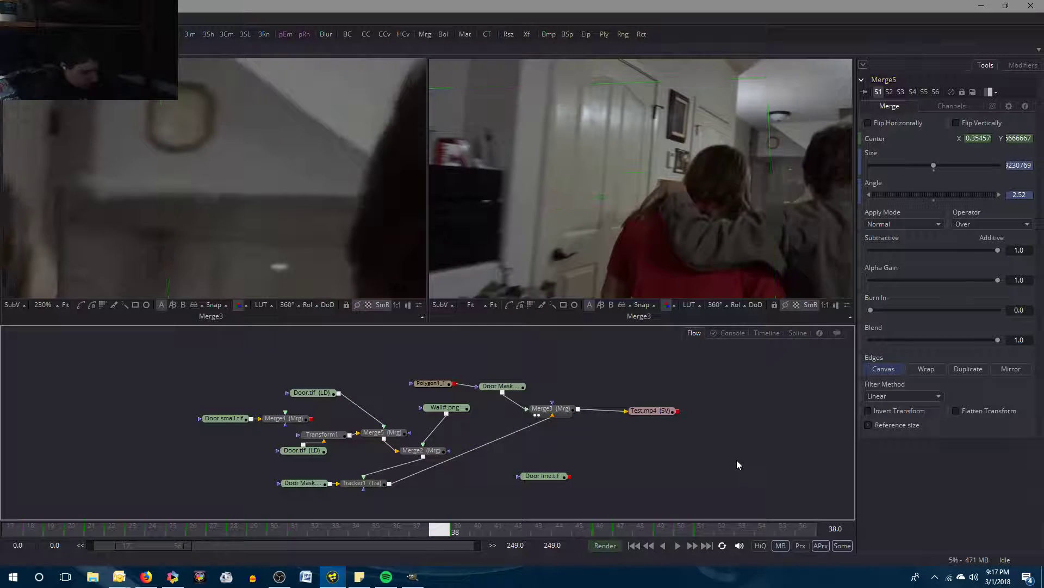
key(Right)
key(Left)
key(Right)
key(Left)
key(Right)
key(Left)
key(Right)
key(Left)
key(Right)
key(Left)
key(Right)
key(Left)
key(Right)
Set Merge5's Center X at frame 39 to 0.355.
click(985, 141)
key(BackSpace)
key(Delete)
key(Delete)
key(Delete)
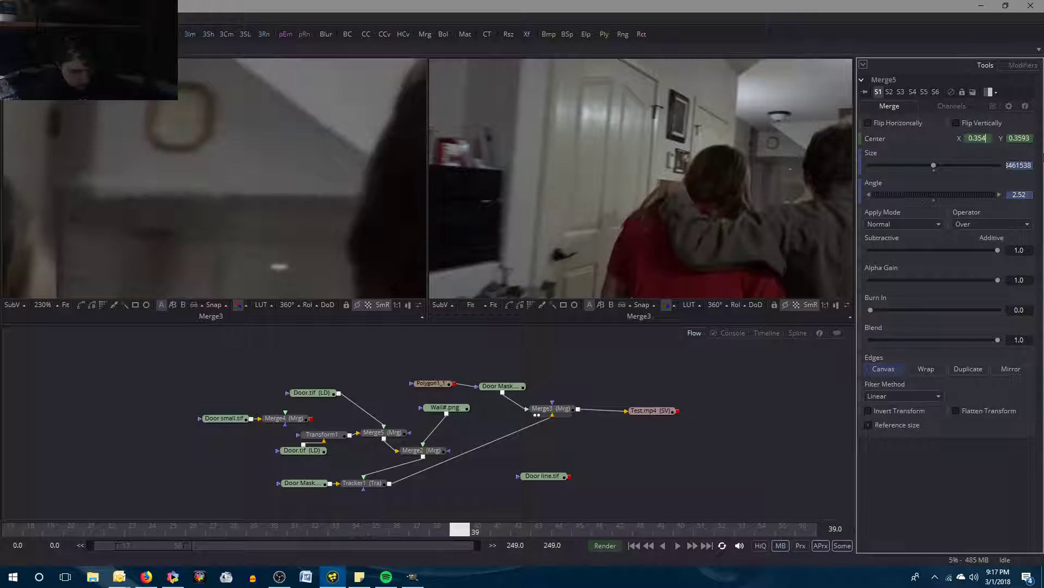
key(BackSpace)
text(5)
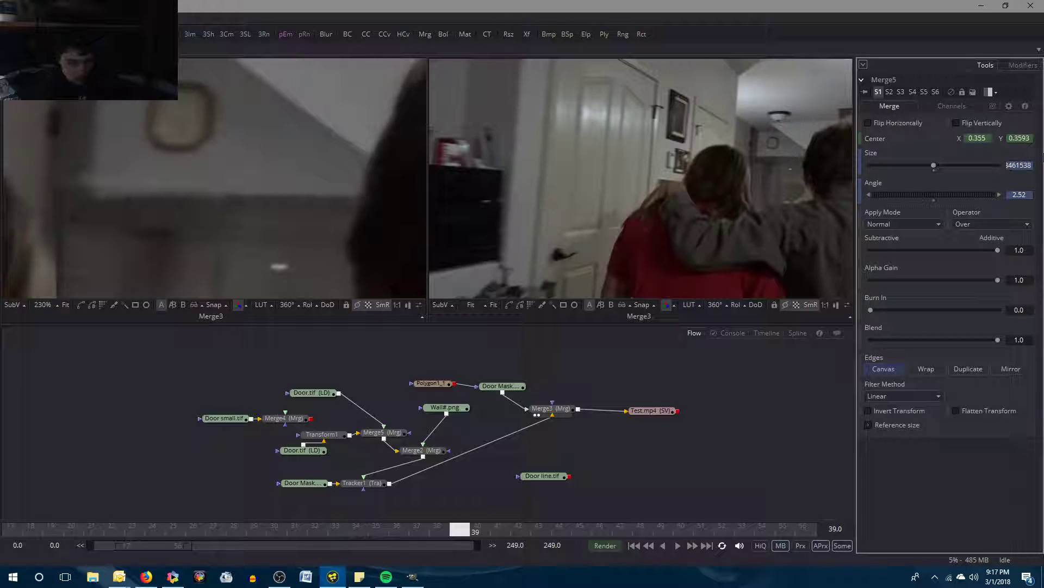
click(760, 415)
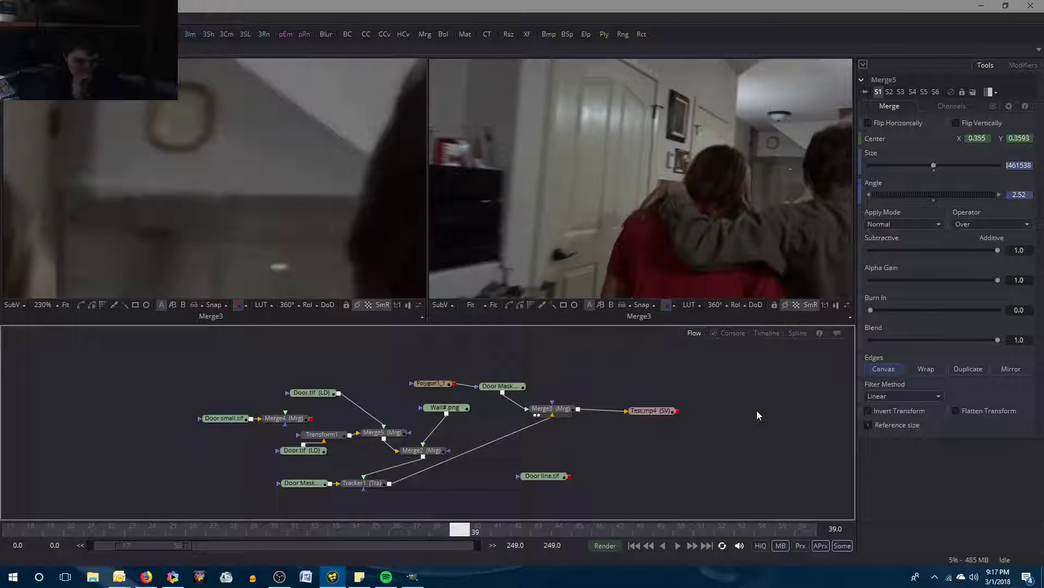
Reselect Merge5 and flip repeatedly between frames 38 and 39 to judge the alignment with Center X at 0.355.
key(Left)
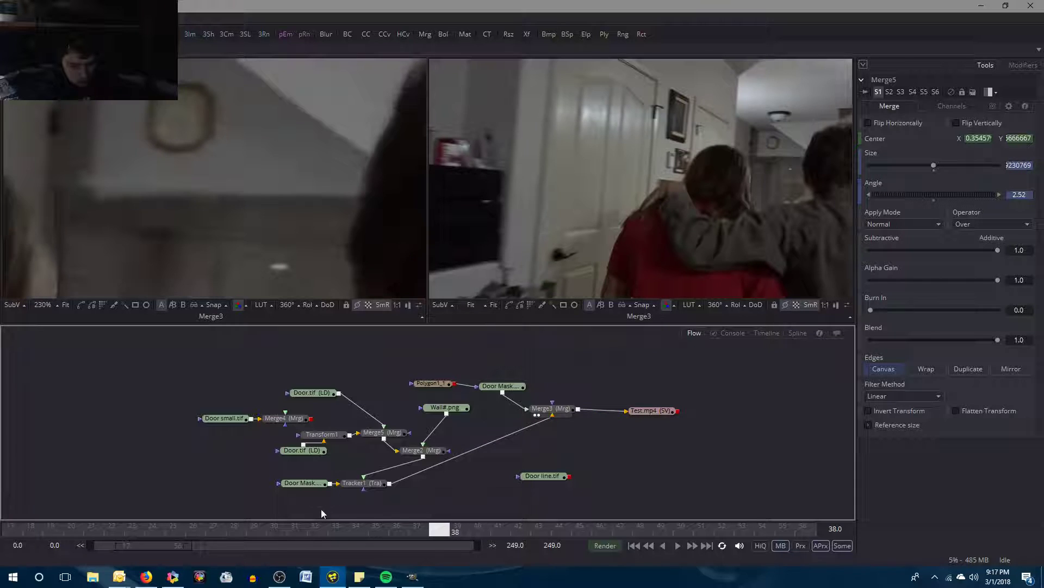
click(391, 434)
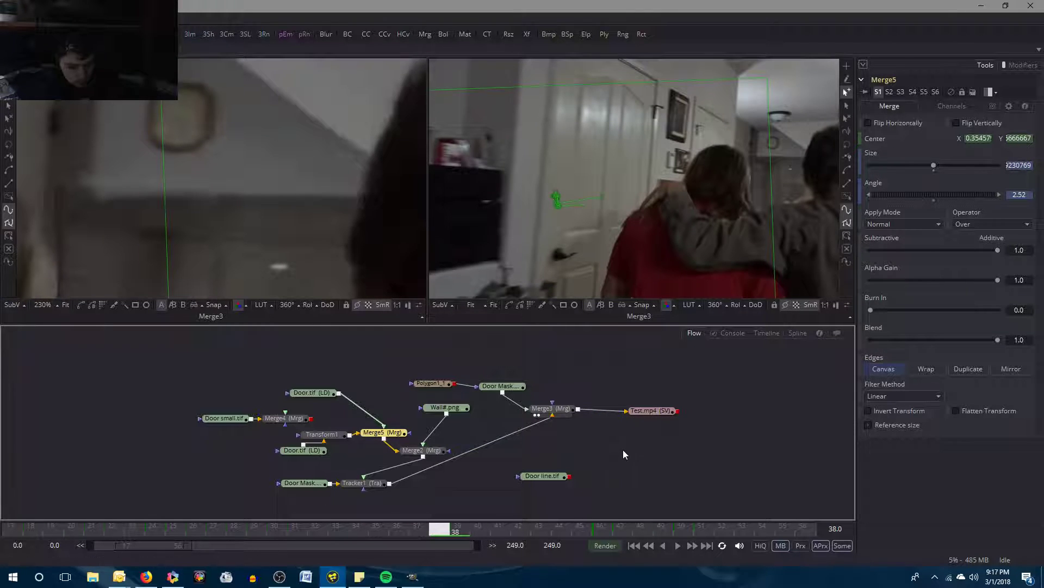
key(Right)
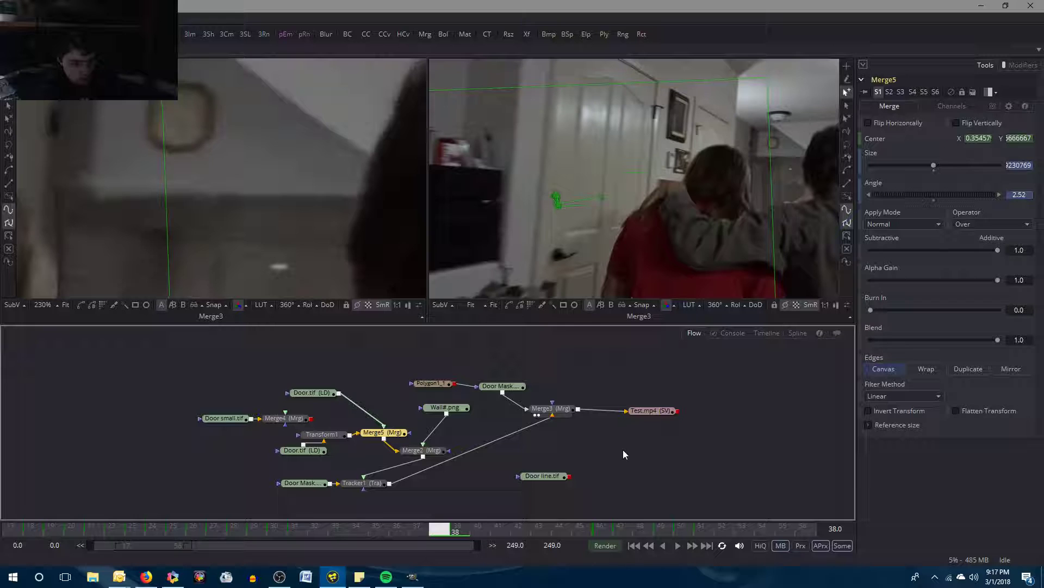
key(Left)
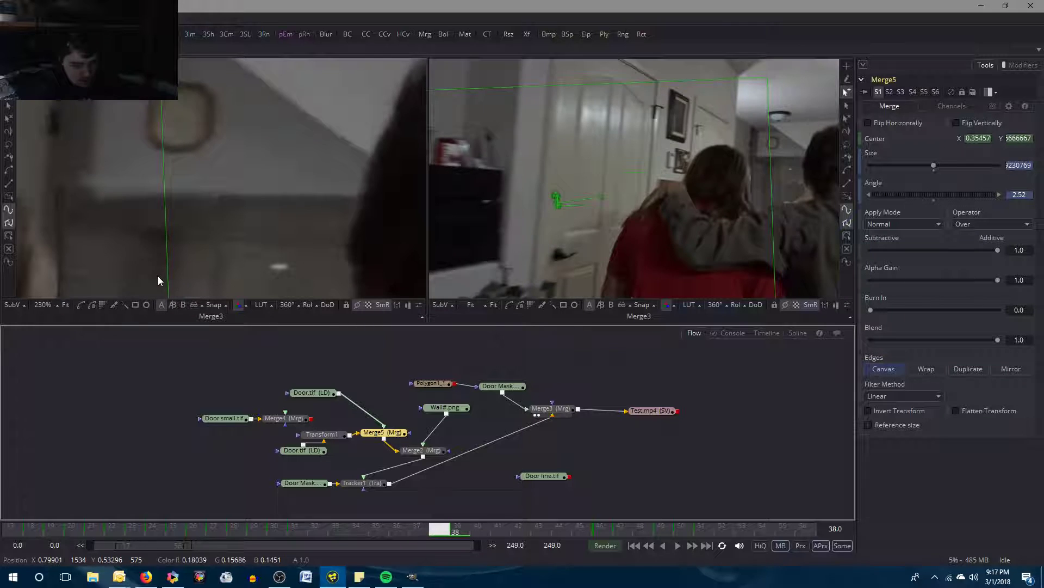
key(Right)
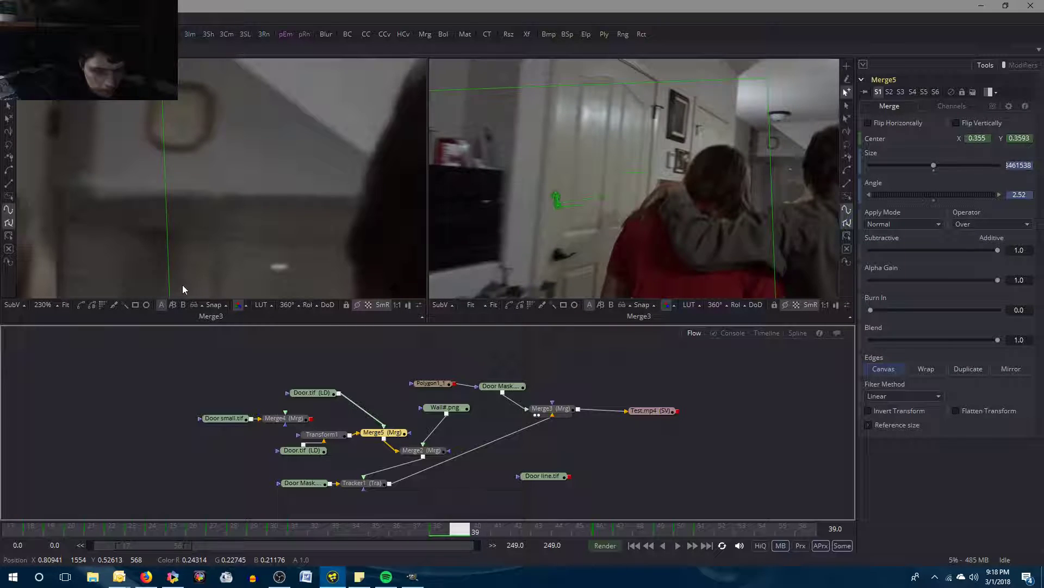
key(Left)
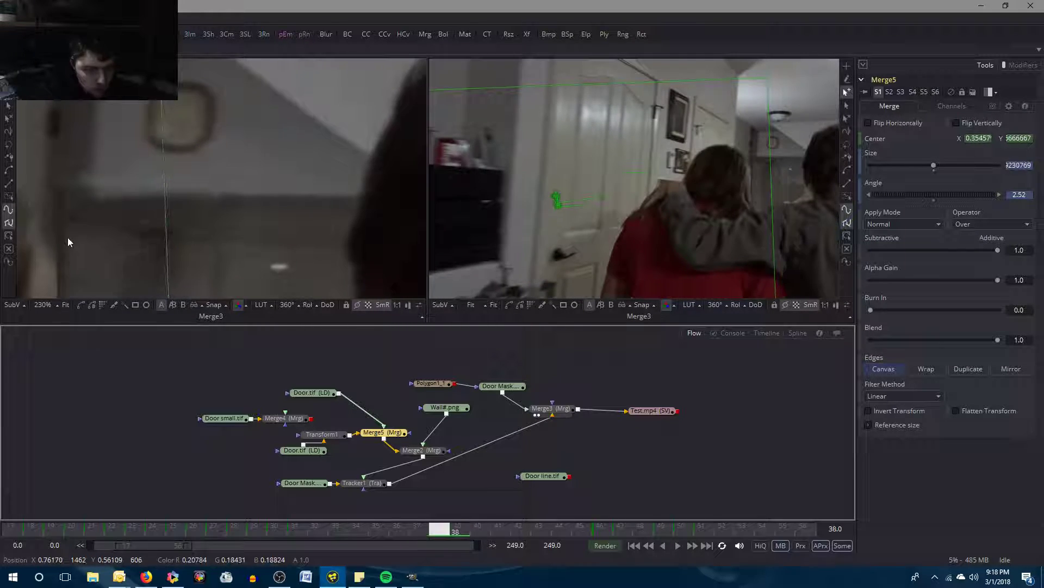
key(Right)
key(Left)
key(Right)
key(Left)
key(Right)
key(Left)
key(Right)
key(Left)
key(Right)
key(Left)
key(Right)
key(Left)
key(Right)
key(Left)
key(Right)
key(Left)
Compare Merge2's Center between frames 38 and 39 and set its Center Y at frame 39 to 0.631.
click(417, 449)
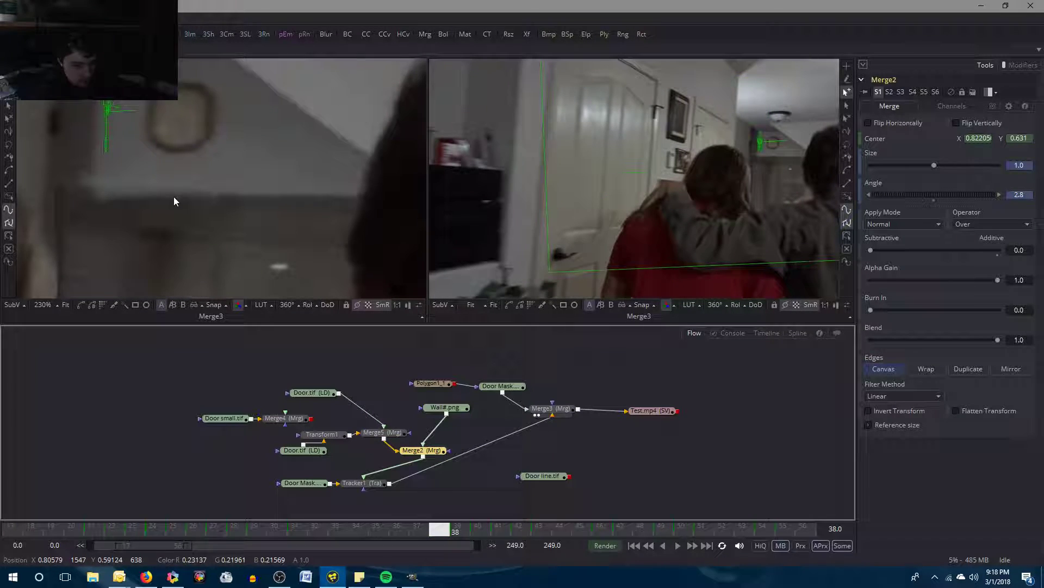
key(Right)
key(Left)
key(Right)
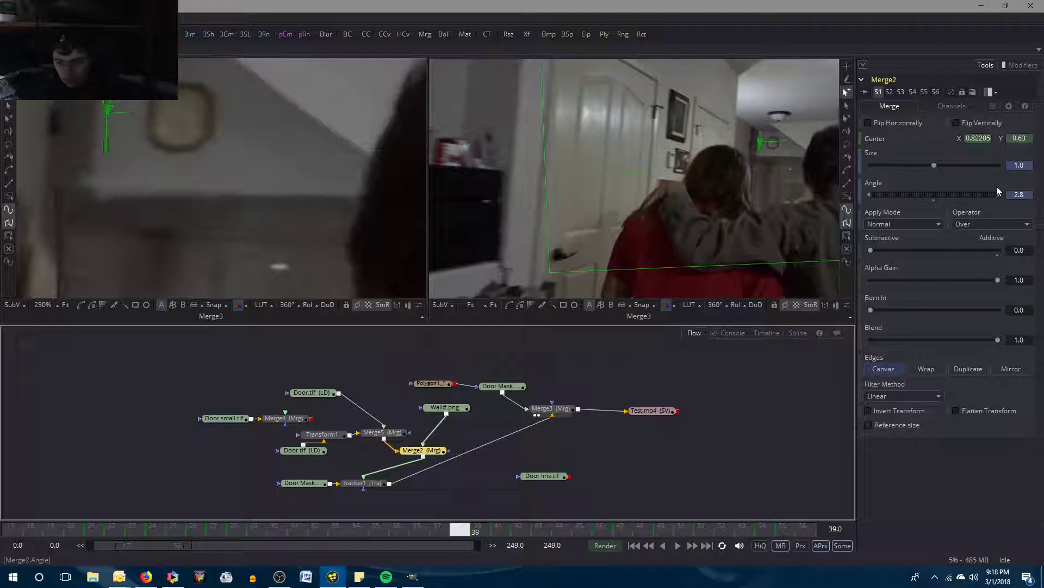
key(Left)
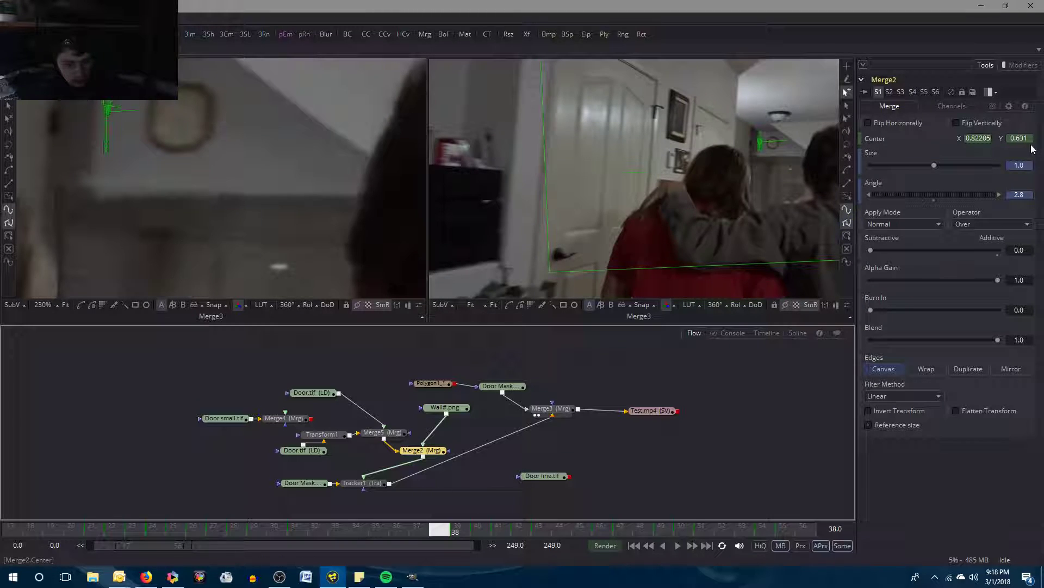
key(Right)
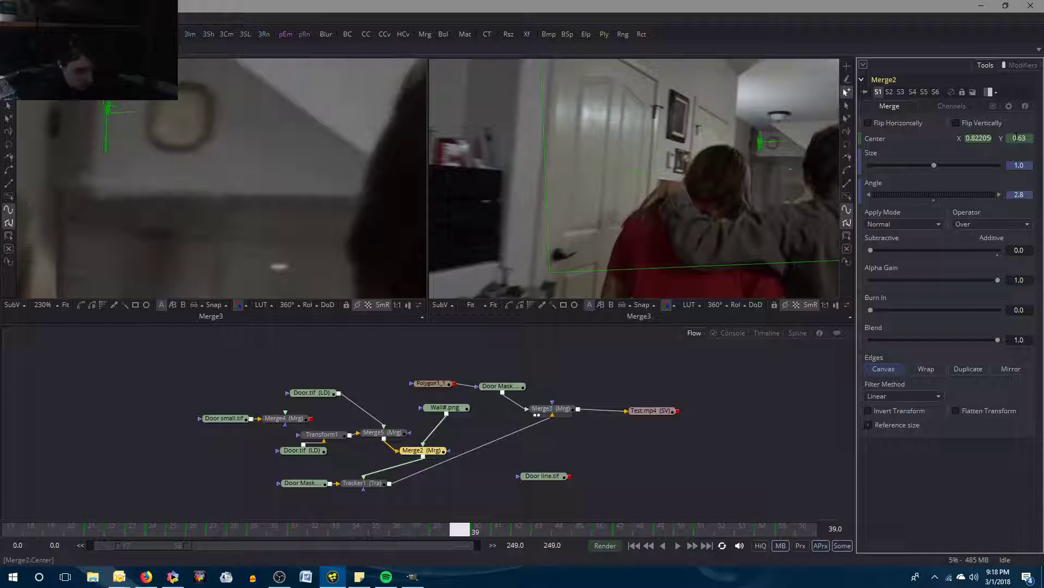
text(1)
key(Tab)
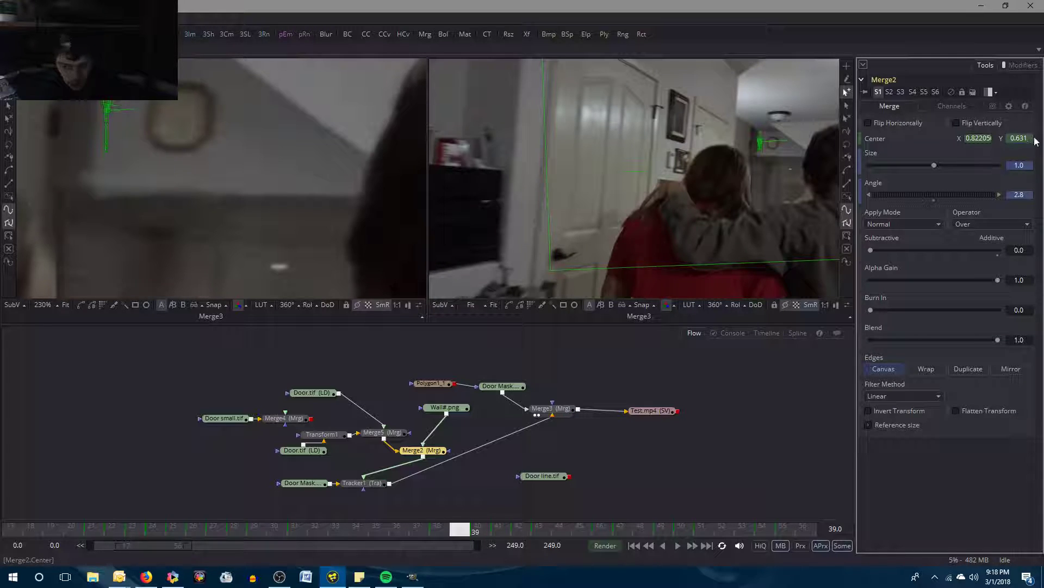
Set Merge2's Center Y at frame 39 to 0.629 and fine-tune it to 0.6298.
key(BackSpace)
text(29)
key(Tab)
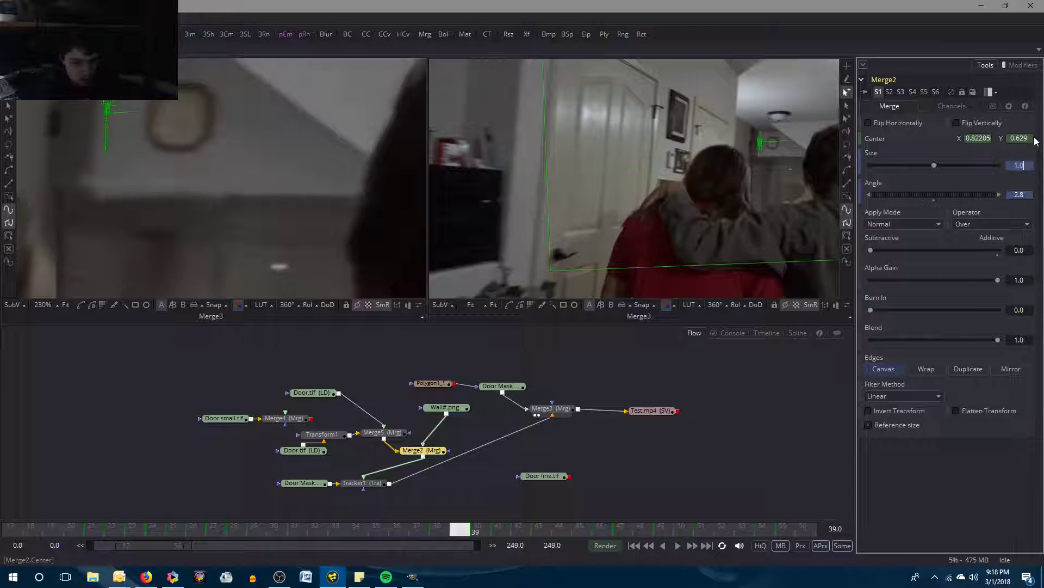
click(1030, 137)
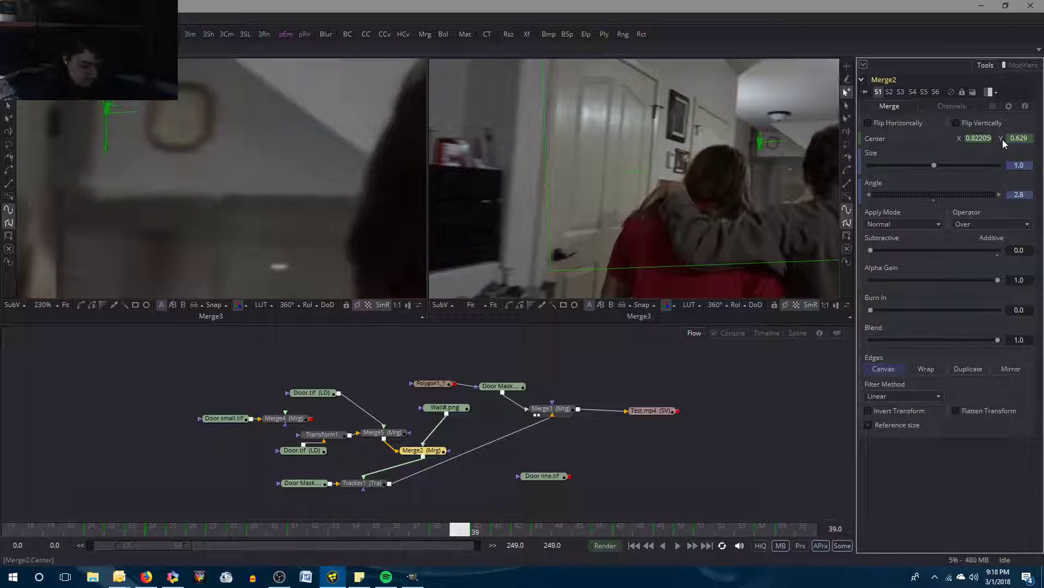
text(9)
key(Tab)
click(1031, 138)
key(BackSpace)
text(8)
key(Tab)
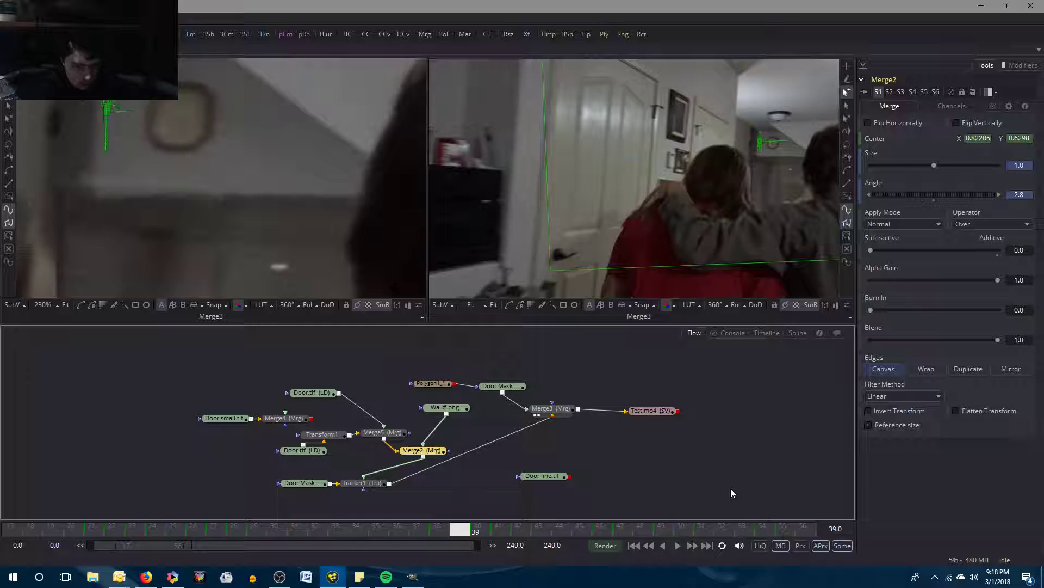
Flip repeatedly between frames 38 and 39, mostly in an enlarged Merge3 view, to judge the wall and door alignment.
key(Left)
key(Right)
key(Left)
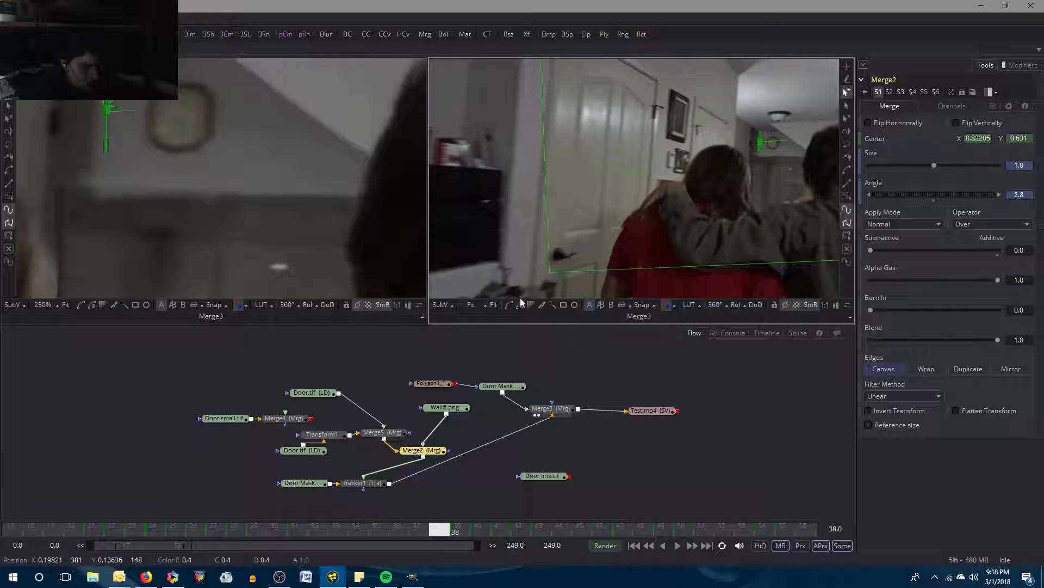
click(748, 465)
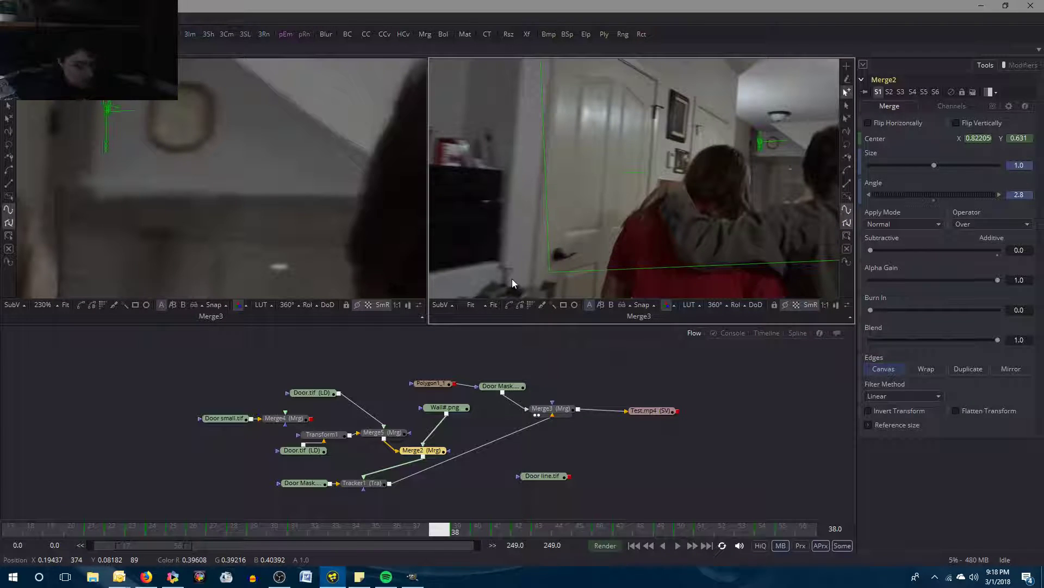
key(F4)
key(bracketright)
key(bracketleft)
key(bracketright)
key(bracketleft)
key(bracketright)
key(bracketleft)
key(bracketright)
key(bracketleft)
key(bracketright)
key(bracketleft)
key(bracketright)
key(bracketleft)
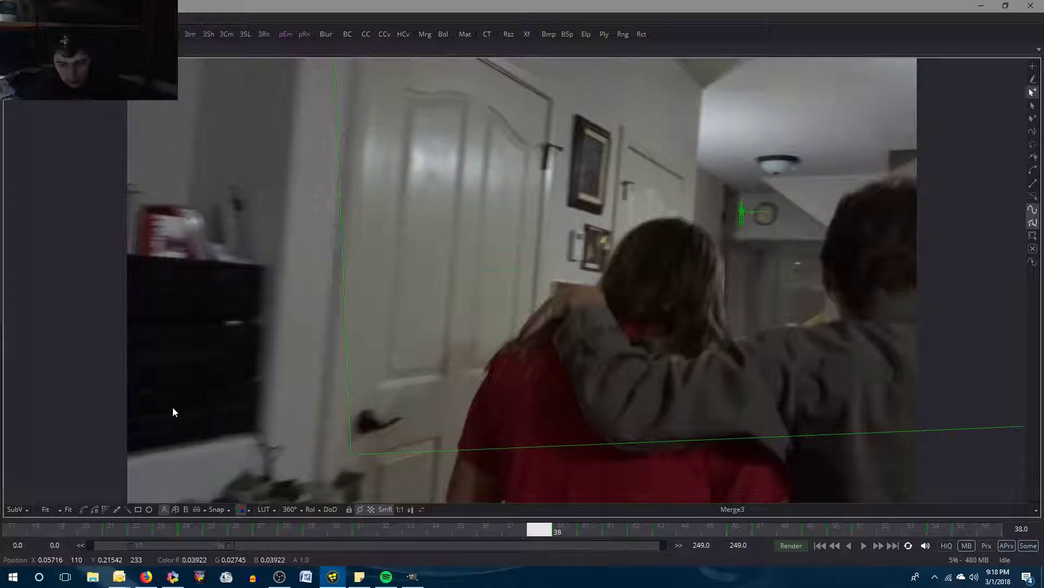
key(bracketright)
key(bracketleft)
key(bracketright)
key(bracketleft)
key(bracketright)
key(bracketleft)
key(bracketright)
key(bracketleft)
key(bracketright)
key(bracketleft)
key(bracketright)
key(bracketleft)
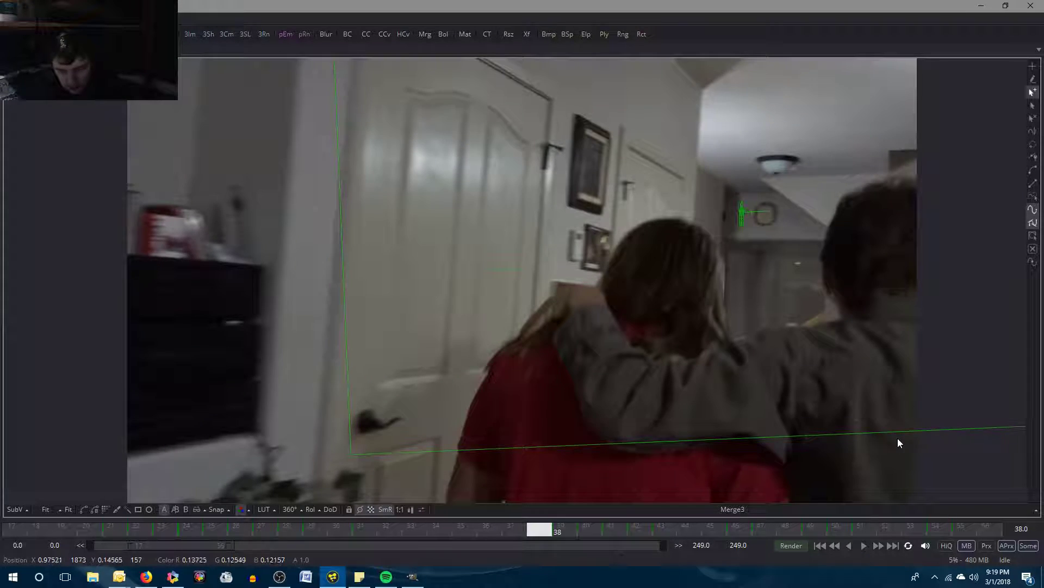
key(bracketright)
key(bracketleft)
key(bracketright)
key(bracketleft)
key(bracketright)
key(bracketleft)
key(bracketright)
key(bracketleft)
key(bracketright)
key(bracketleft)
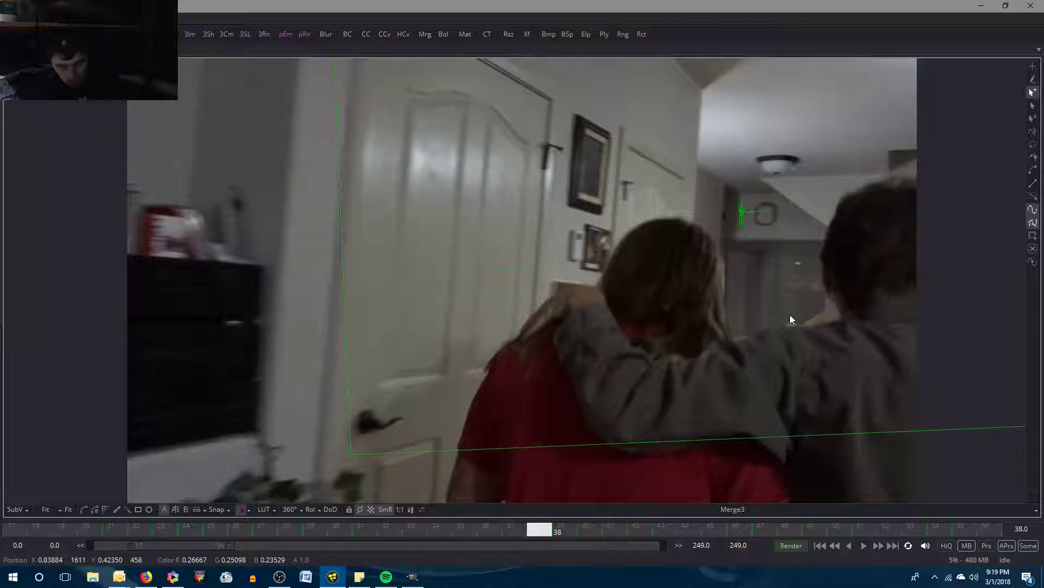
key(bracketright)
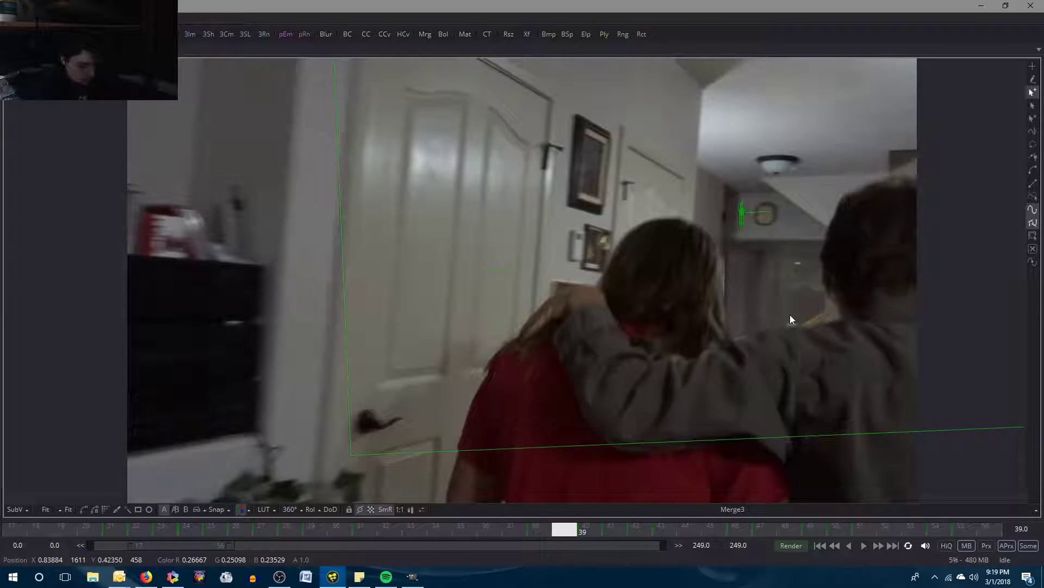
key(bracketleft)
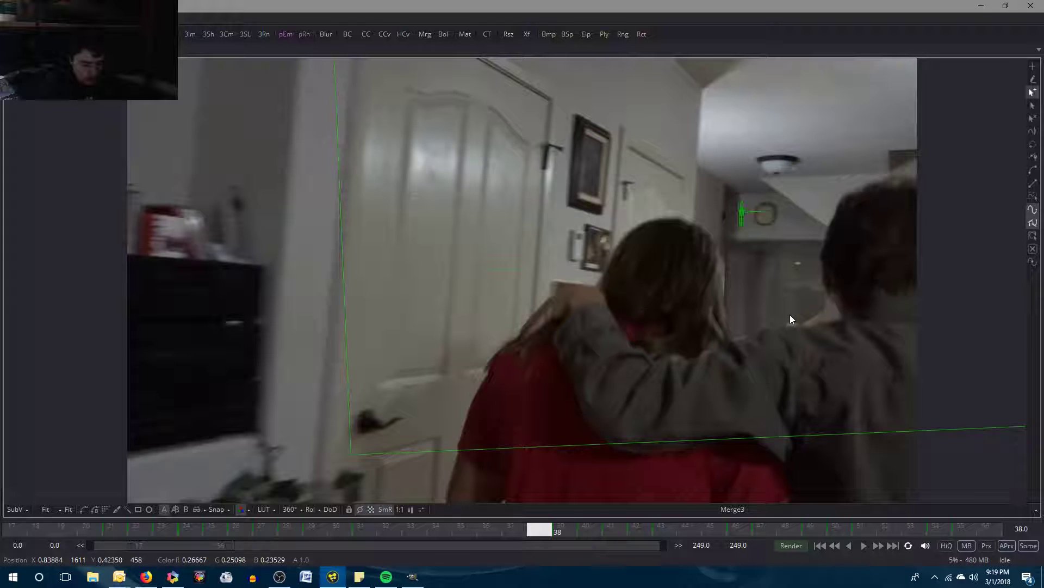
key(F4)
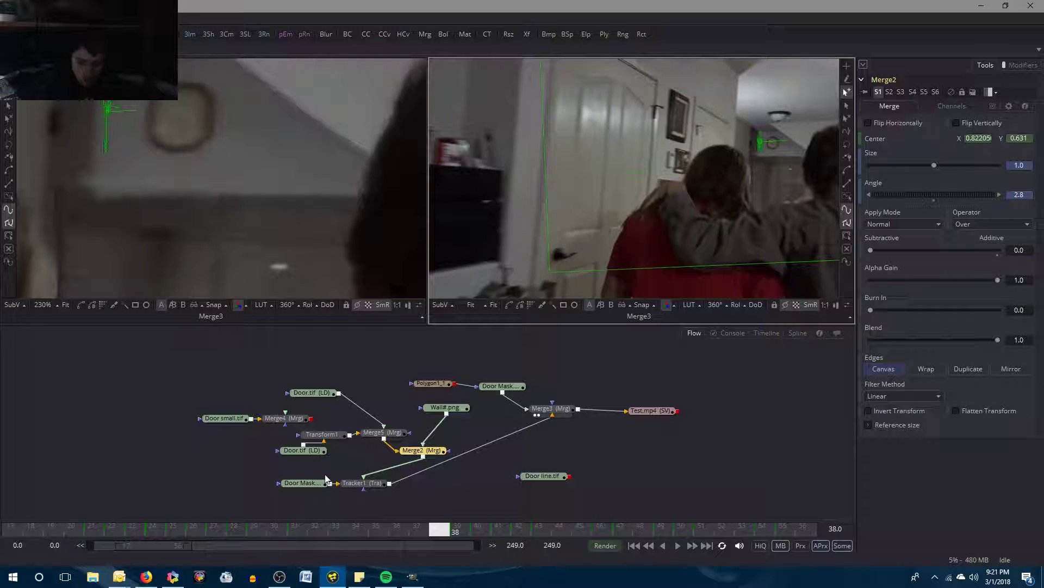
Compare frames 38 and 39 again in the normal layout with Merge2's overlay, and advance to frame 40.
key(Right)
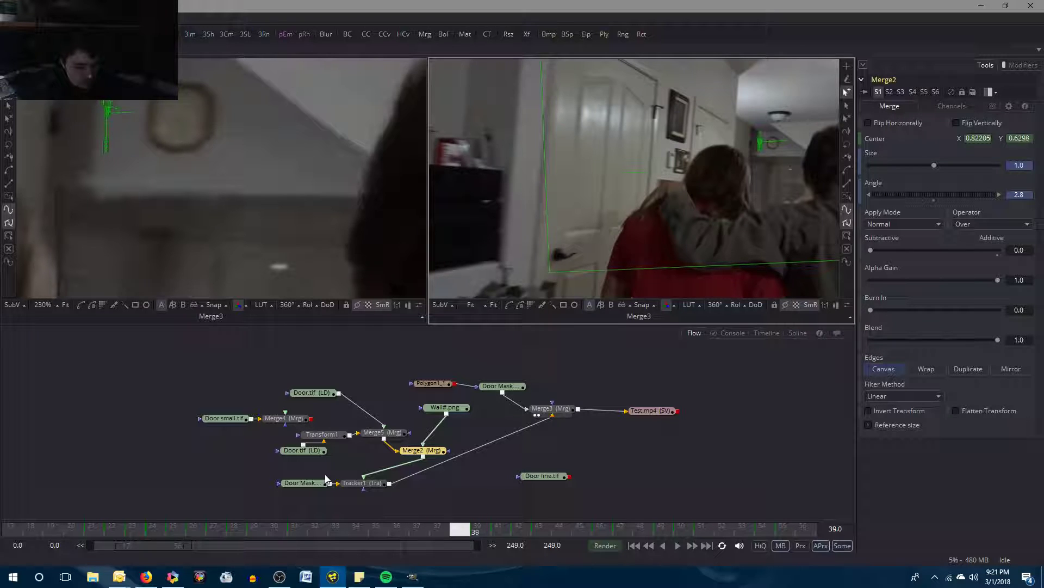
key(Left)
key(Right)
key(Left)
key(Right)
key(Left)
key(Right)
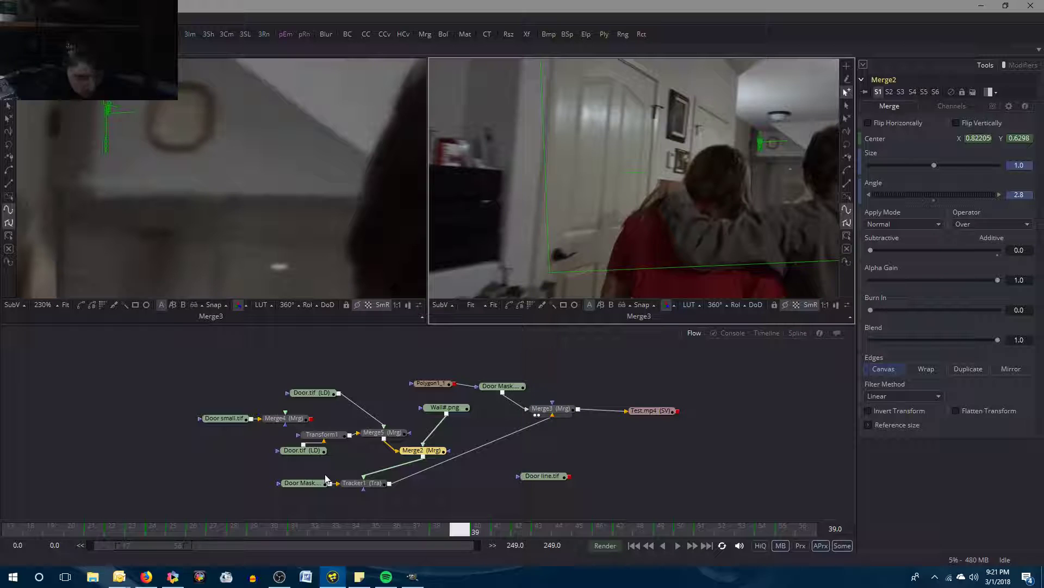
key(Right)
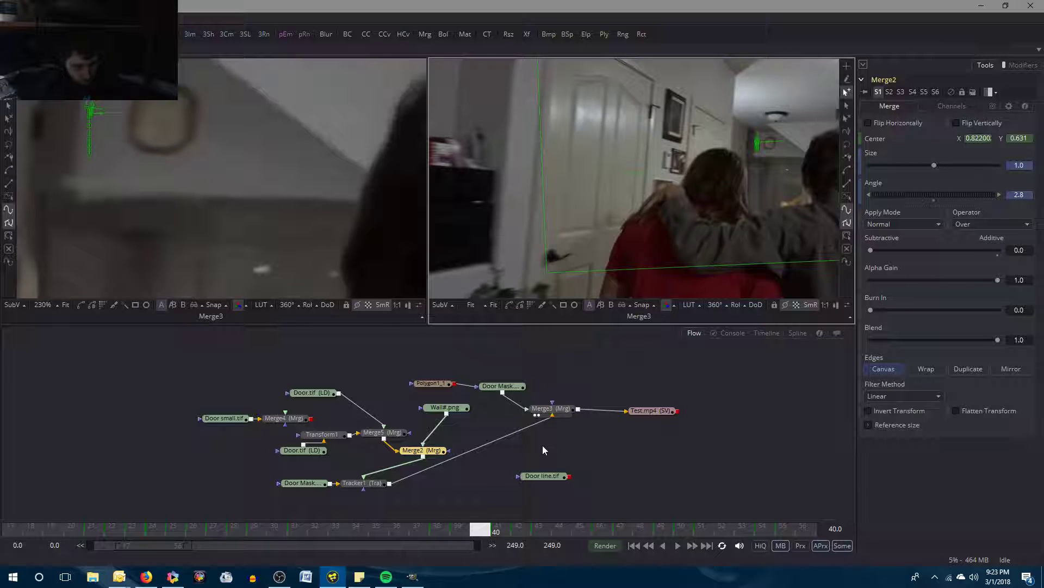
Switch to Spotify and skip ahead in the playing Thunder / Young Dumb & Broke medley.
click(395, 582)
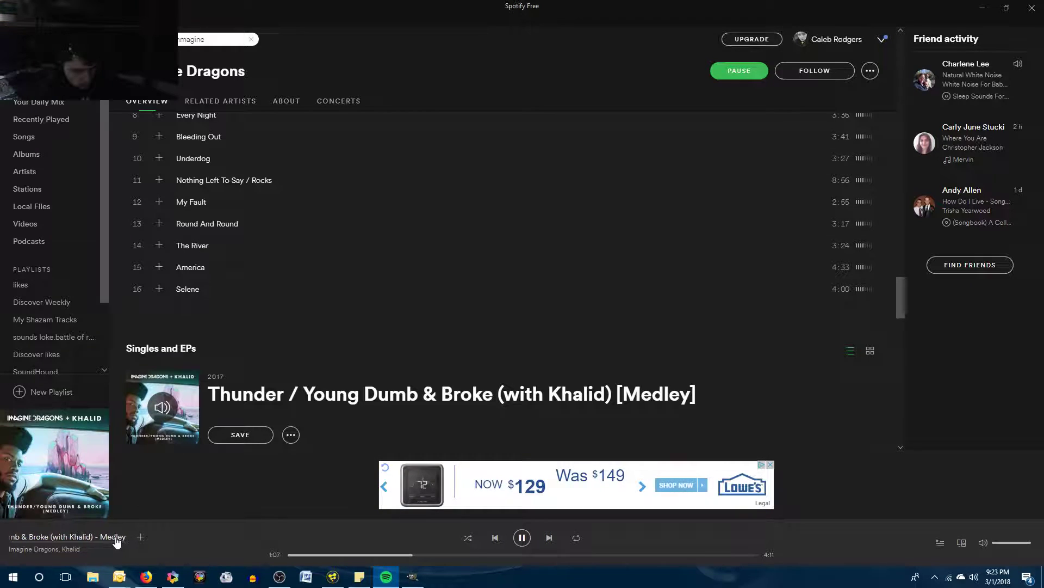
scroll(321, 447, down, 5)
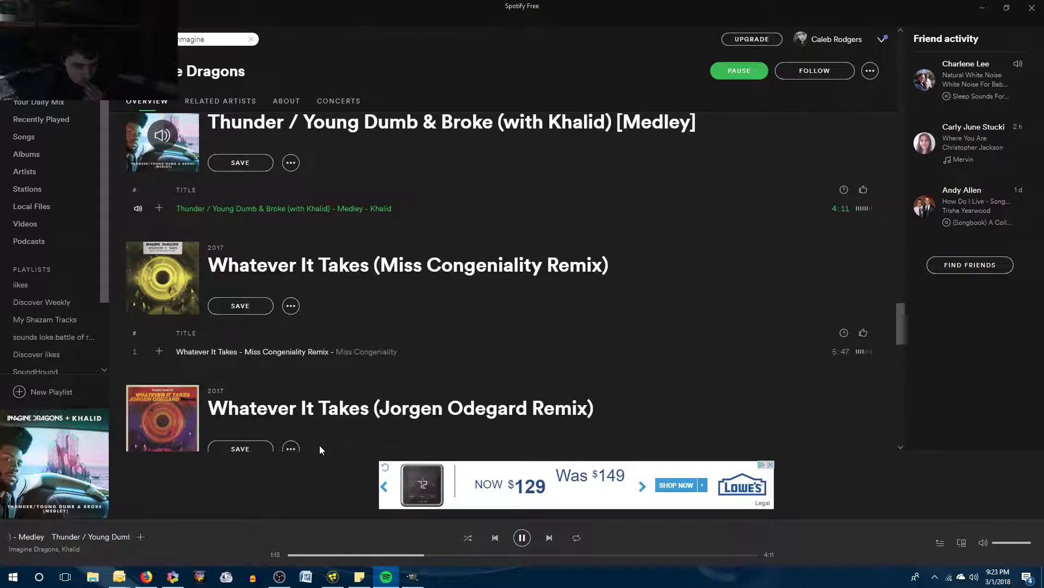
click(494, 555)
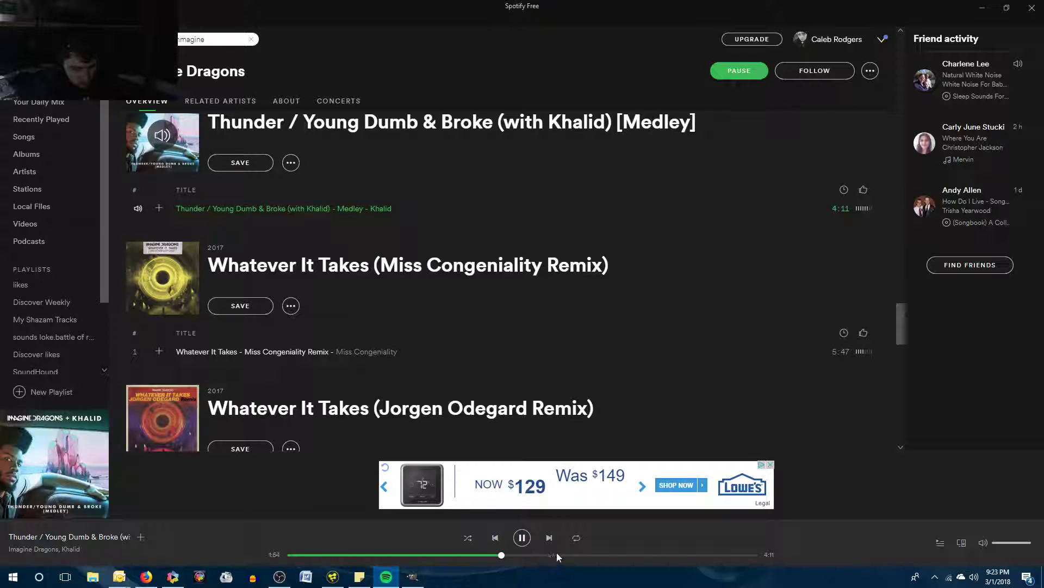
click(604, 555)
Find the Evolve album on the Imagine Dragons page and play its track Next To Me.
scroll(449, 336, up, 3)
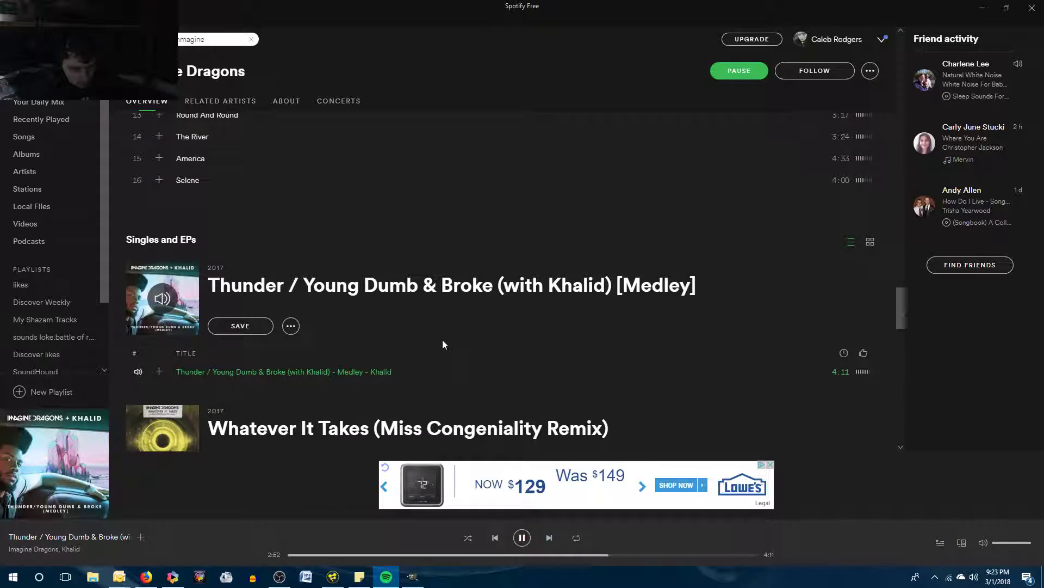
scroll(443, 342, up, 3)
scroll(438, 382, down, 1)
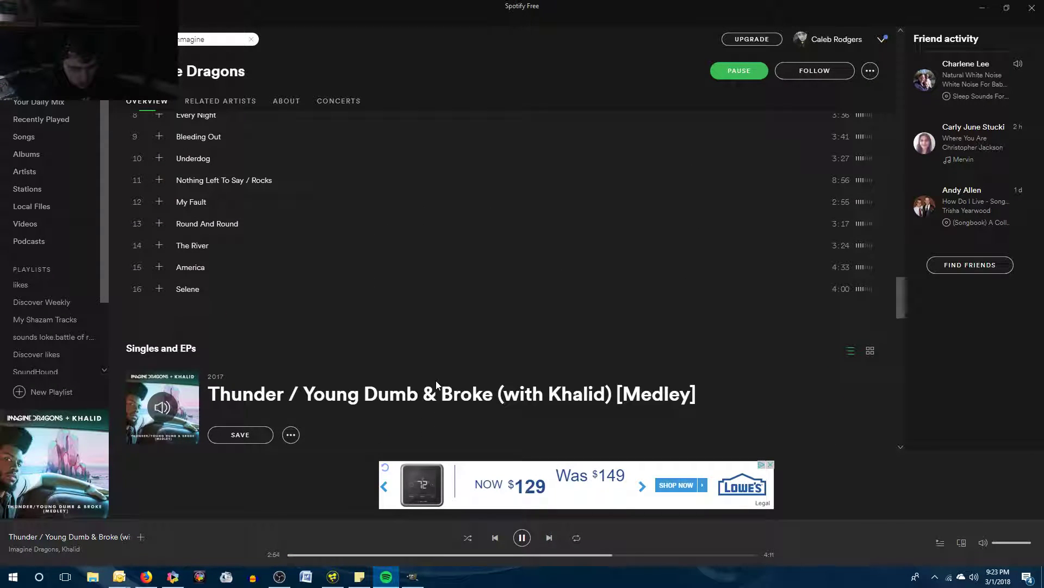
scroll(436, 383, up, 15)
scroll(436, 382, up, 20)
scroll(436, 383, down, 1)
click(136, 283)
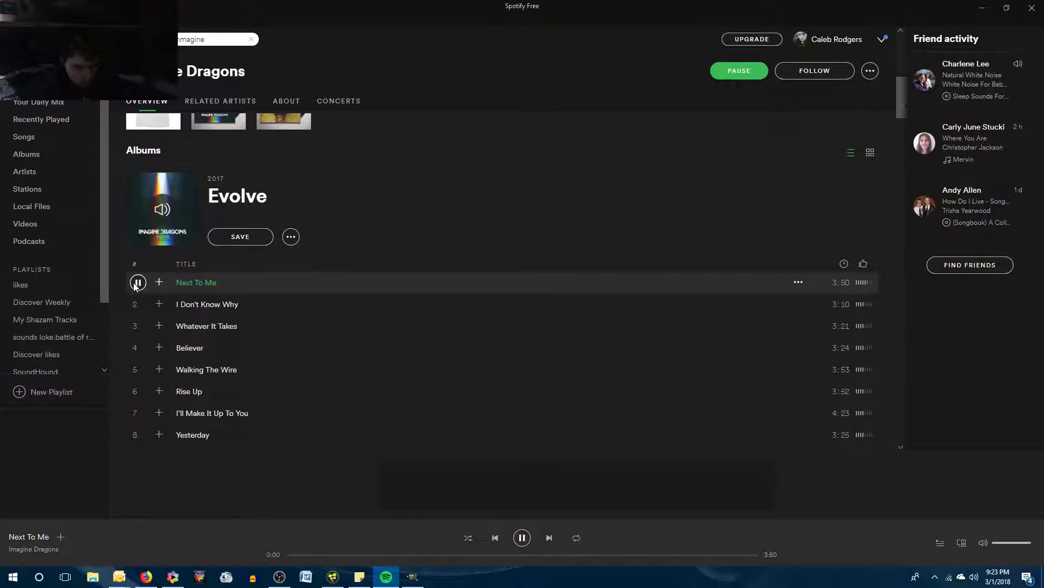
Look through the Evolve track list, return to the Imagine Dragons search results and close Spotify.
scroll(183, 370, down, 3)
scroll(184, 370, up, 1)
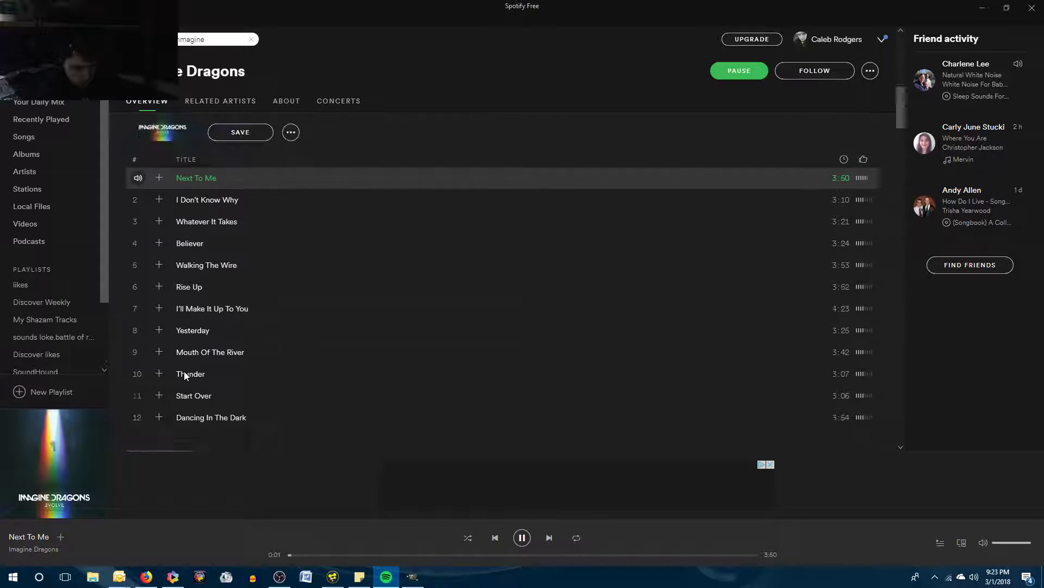
scroll(184, 371, up, 5)
click(226, 40)
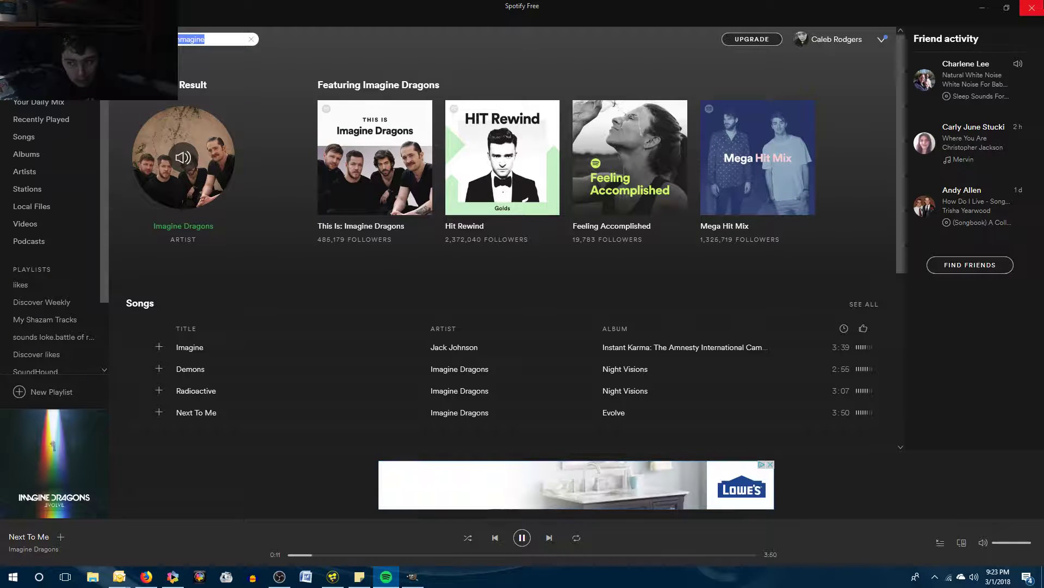
click(1032, 8)
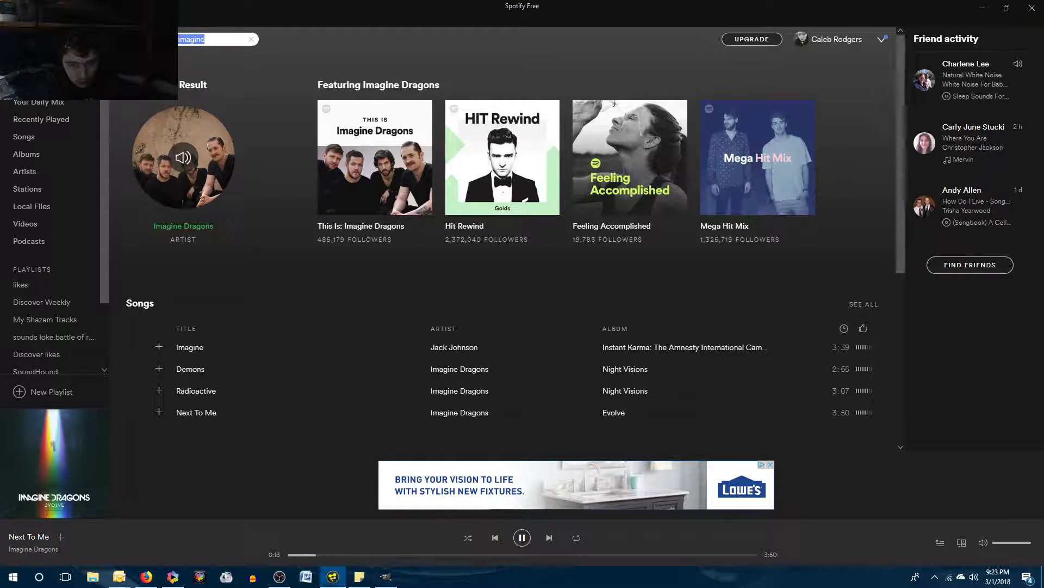
Switch to Groove Music, start playing the album Anna Graceman, and minimize the player to return to the compositing project.
click(13, 576)
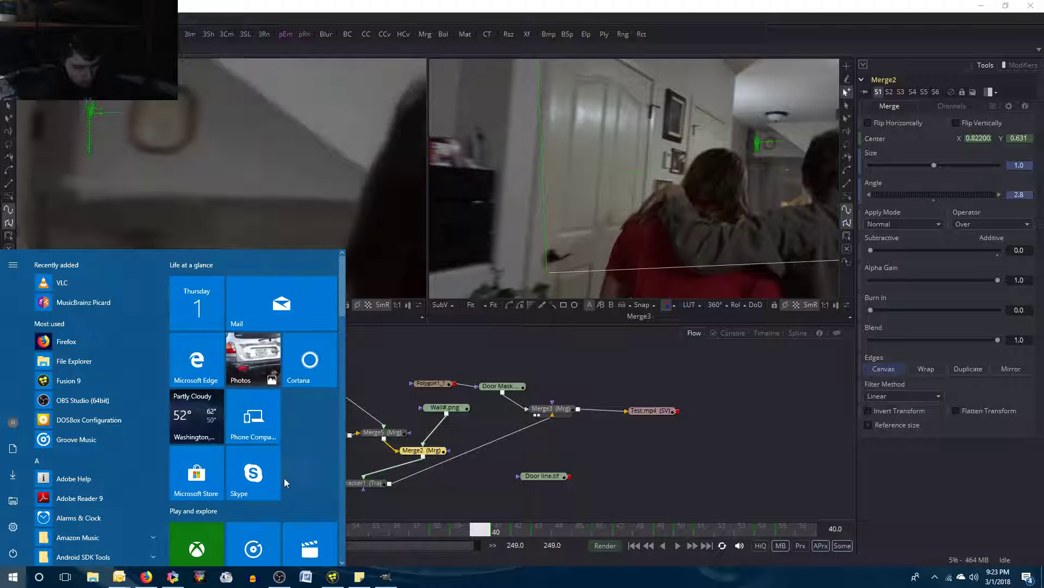
click(257, 555)
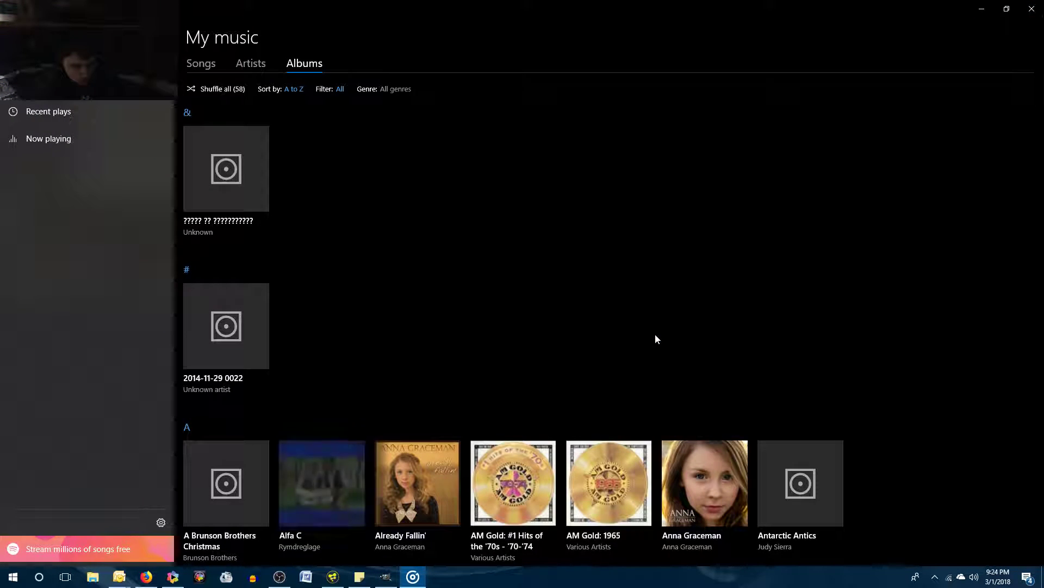
scroll(701, 470, down, 1)
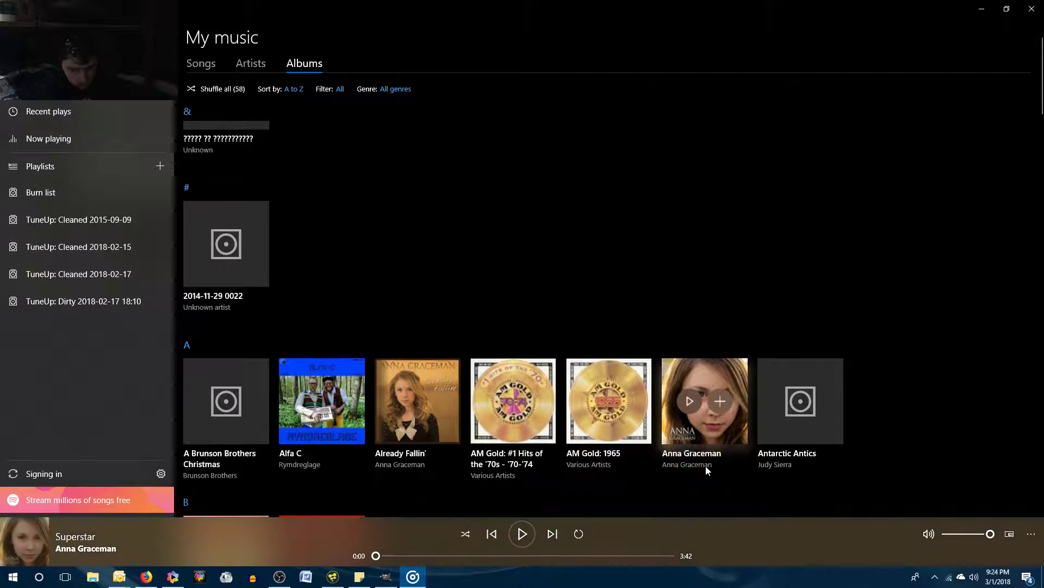
click(680, 402)
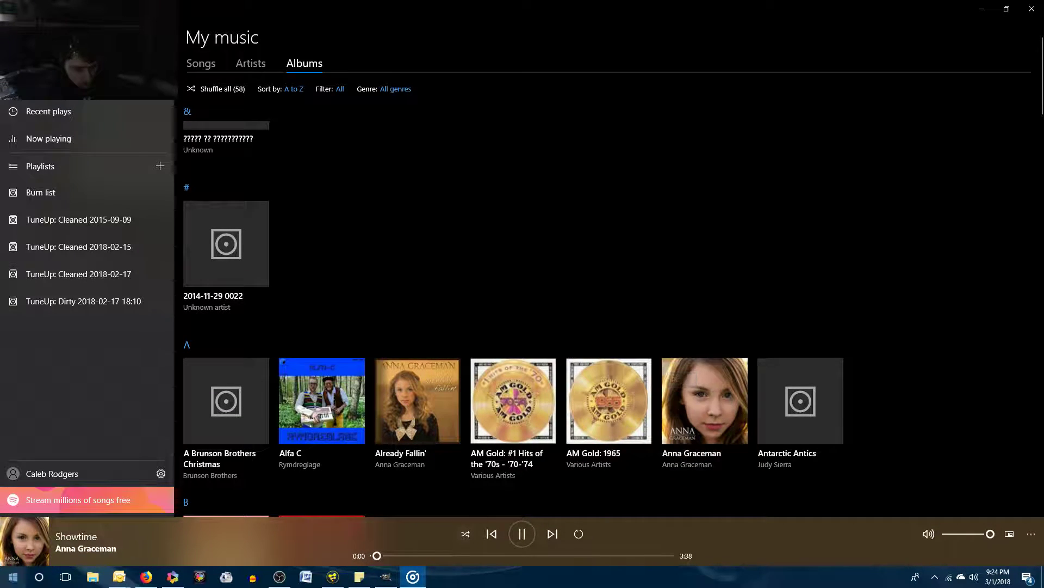
click(974, 9)
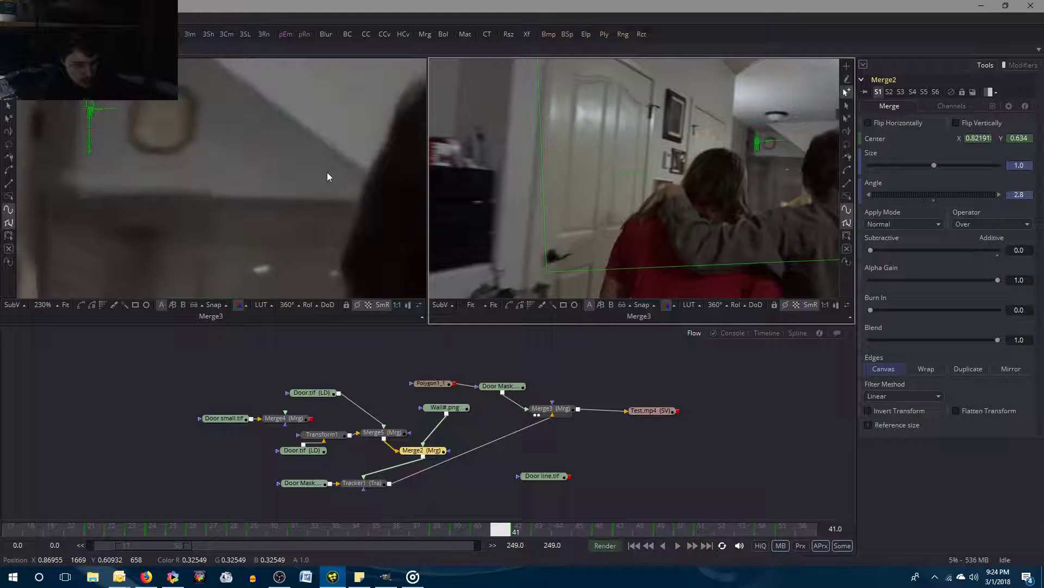
Set Merge2's Center Y at frame 41 to 0.631.
click(430, 455)
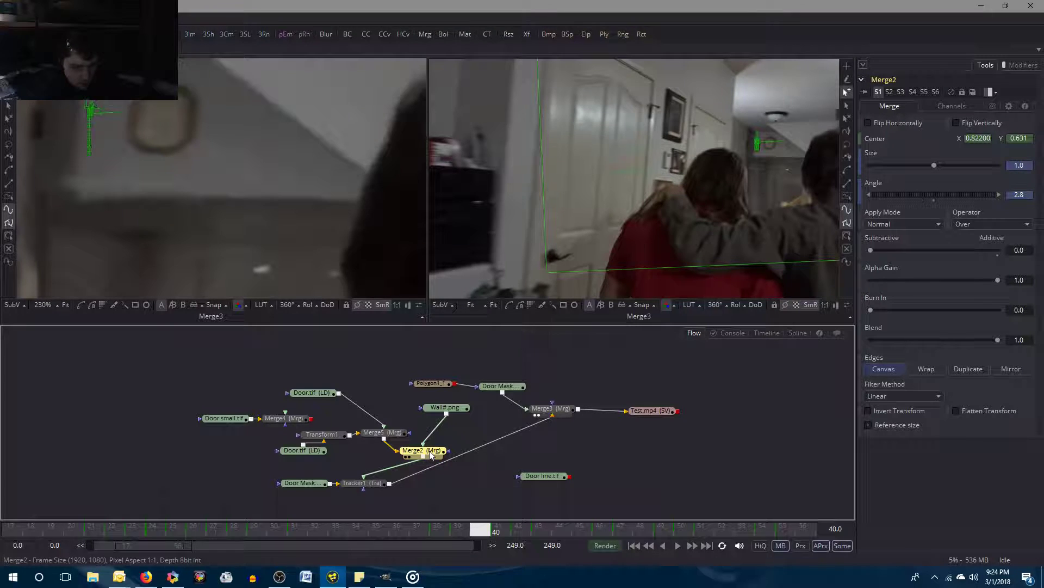
key(bracketright)
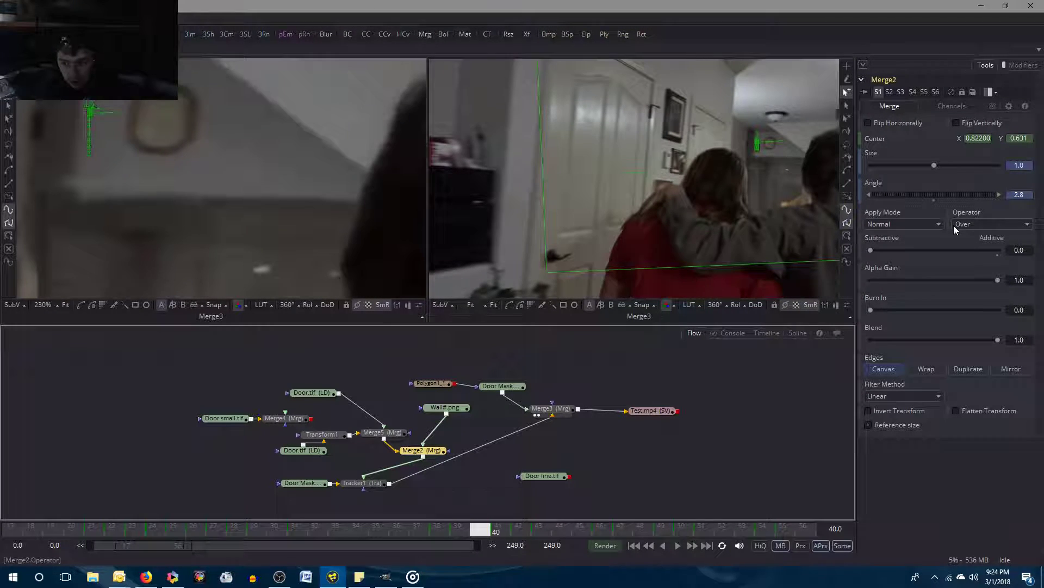
click(1031, 138)
key(BackSpace)
text(191)
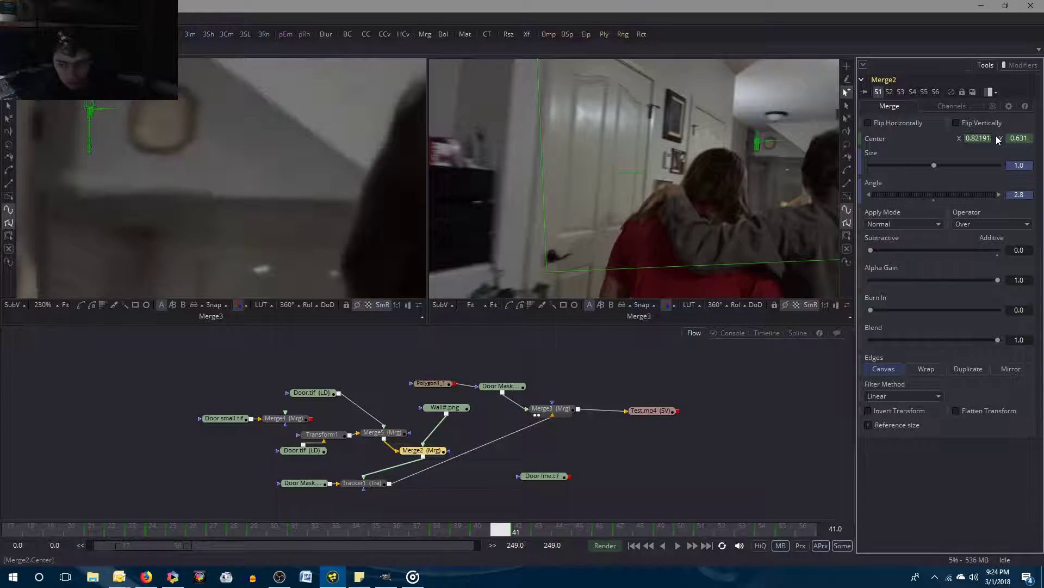
key(Tab)
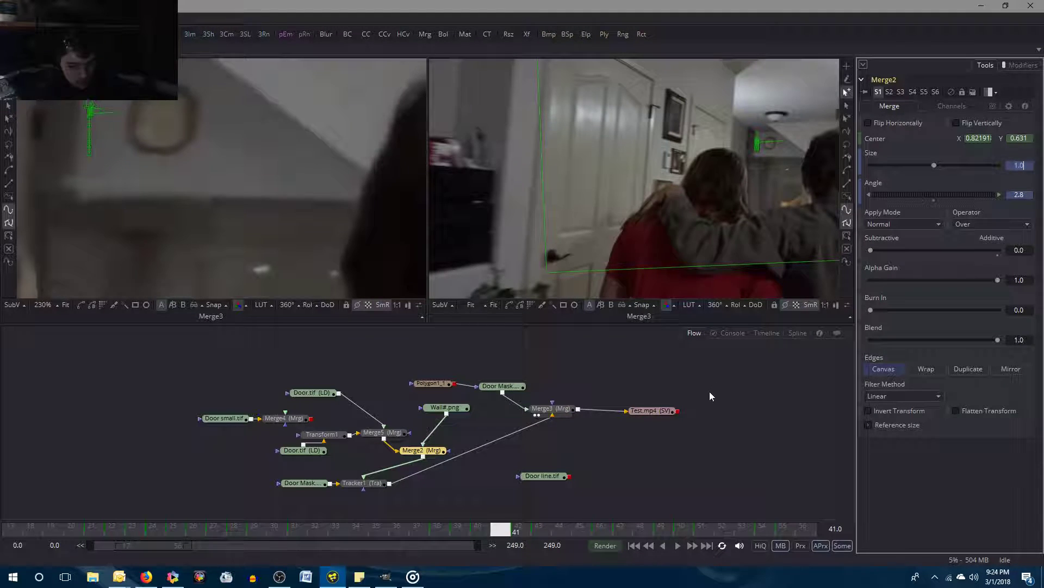
Set Merge2's Center Y at frame 42 to 0.631.
key(Right)
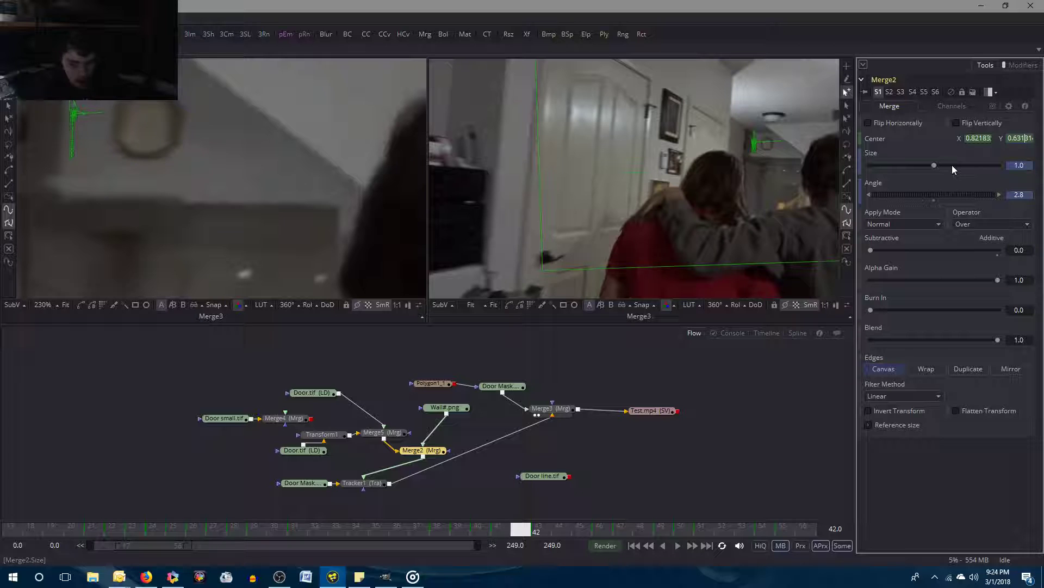
key(BackSpace)
key(BackSpace)
key(BackSpace)
key(Tab)
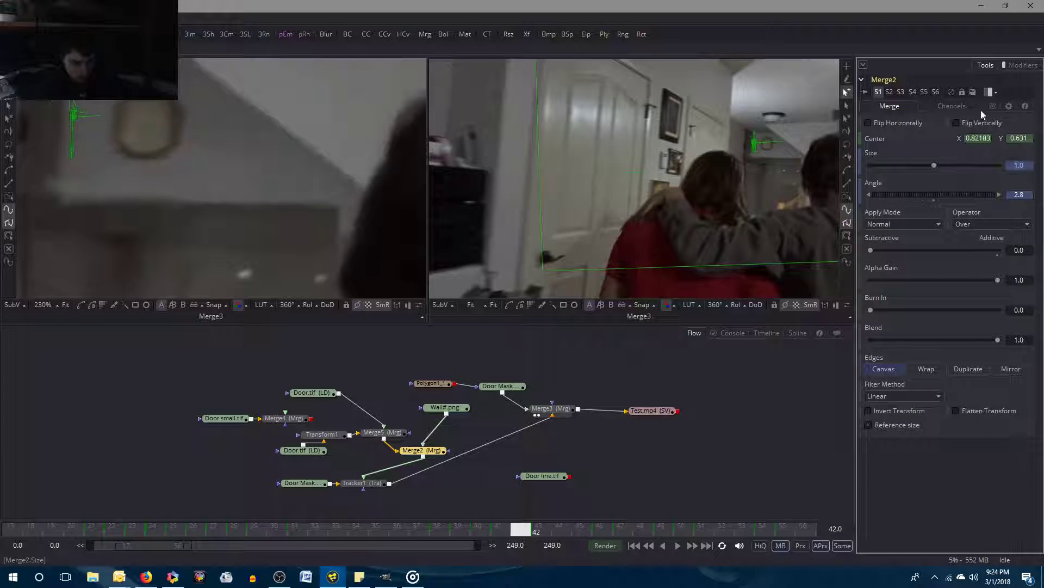
click(716, 386)
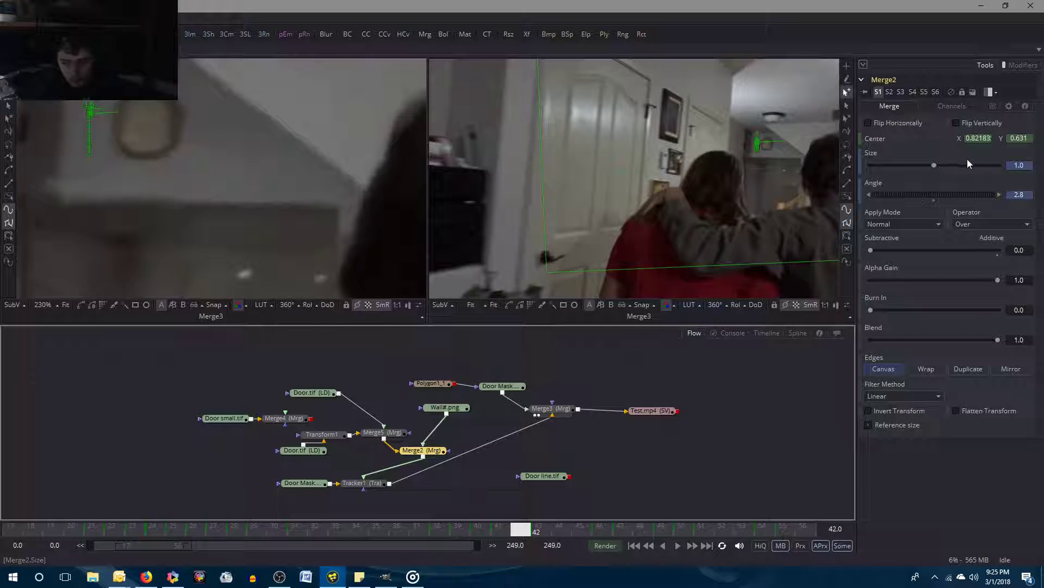
Try 0.629 as Merge2's Center Y at frame 42.
click(1031, 140)
key(BackSpace)
key(Tab)
click(1031, 140)
text(9)
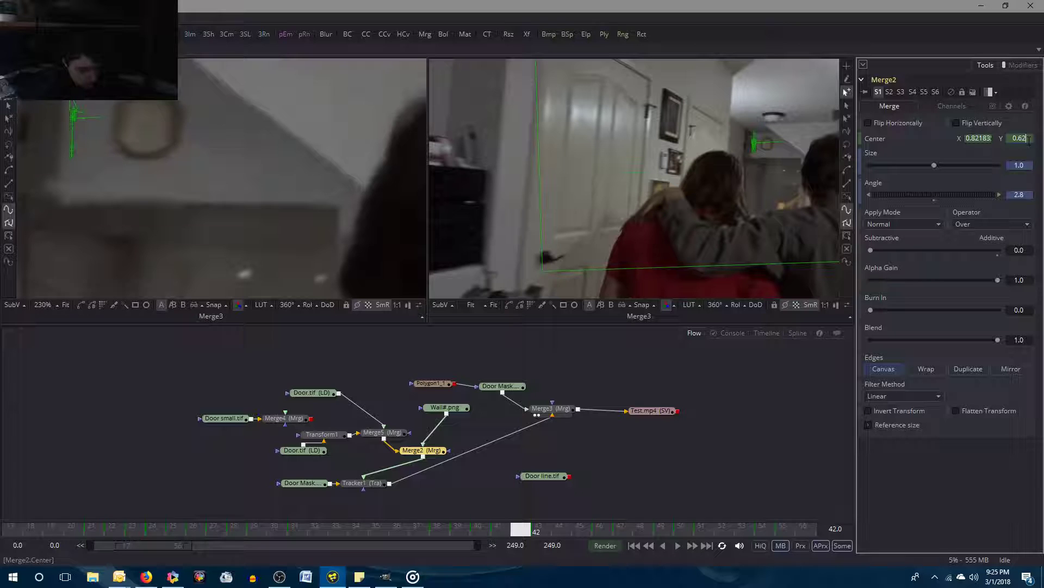
text(8)
key(Tab)
click(1030, 138)
key(BackSpace)
key(Tab)
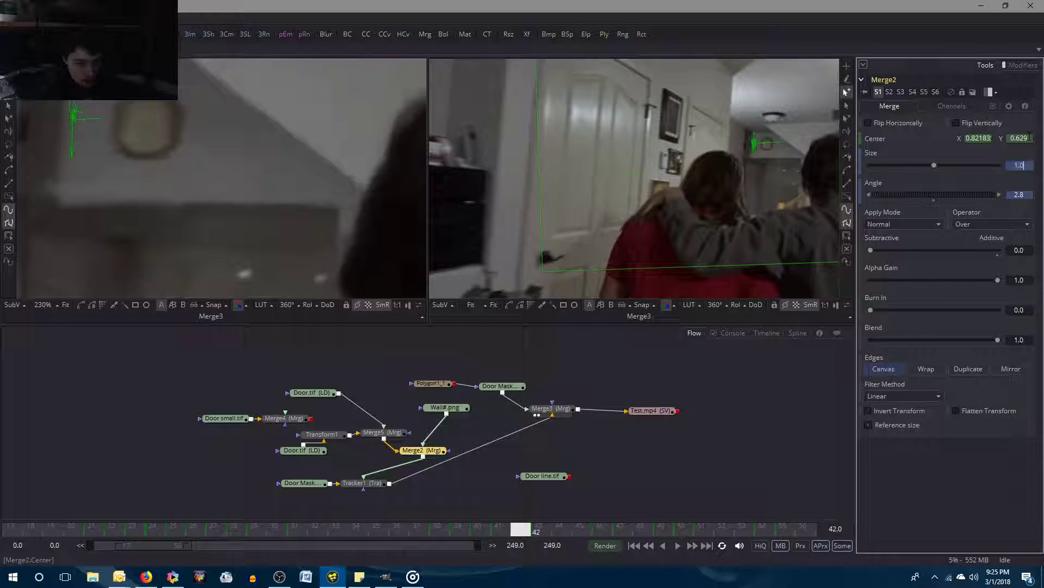
Set Merge2's Center Y at frame 42 to 0.63 and check it against frame 41.
click(1030, 137)
key(BackSpace)
key(Tab)
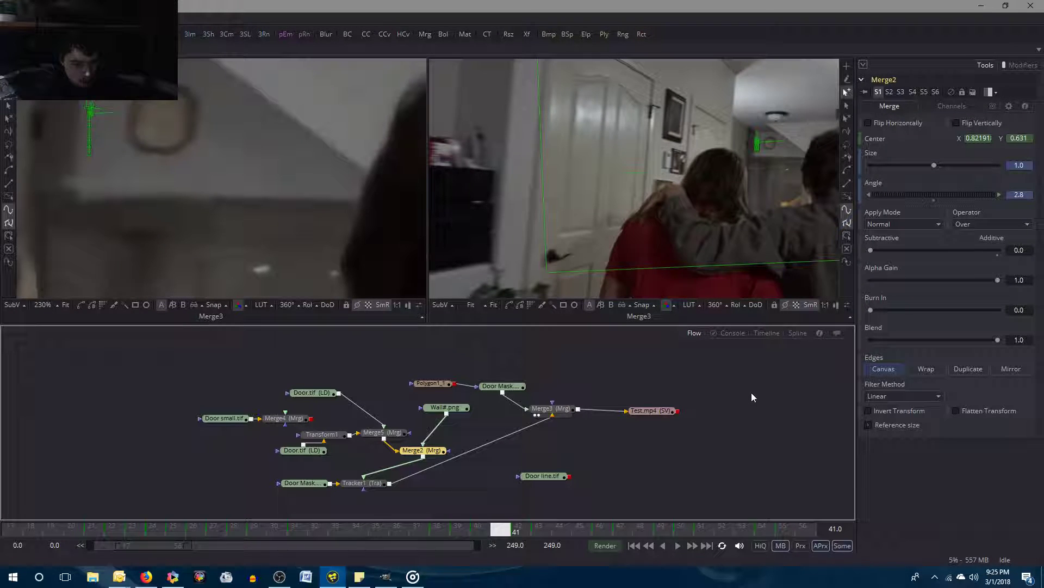
key(Left)
key(Right)
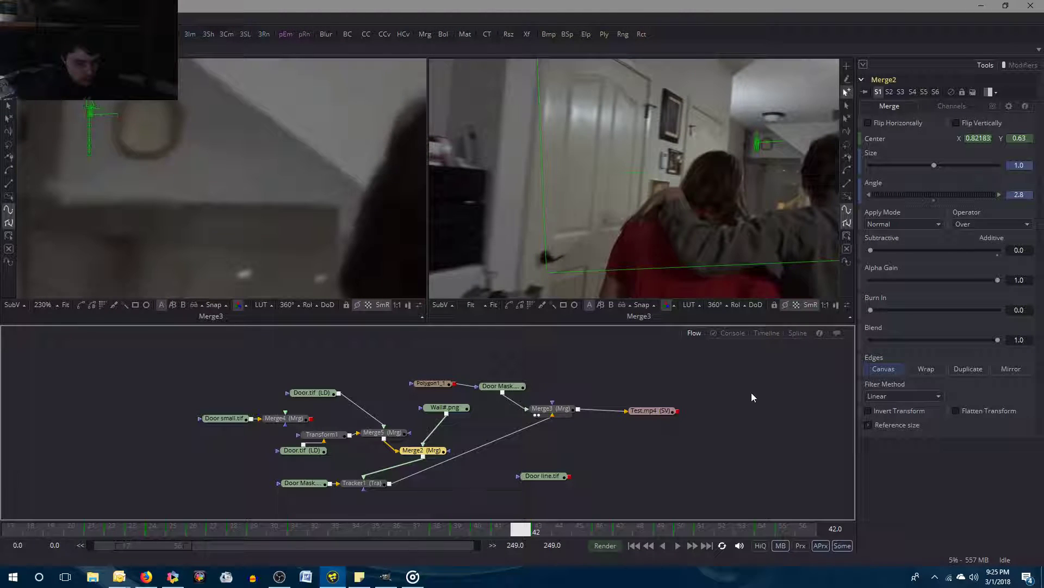
Compare the wall and picture alignment between frames 41 and 42 in the enlarged Merge3 view.
key(Left)
drag(116, 223, 229, 225)
key(Right)
key(Left)
key(Right)
key(Left)
key(Right)
key(Left)
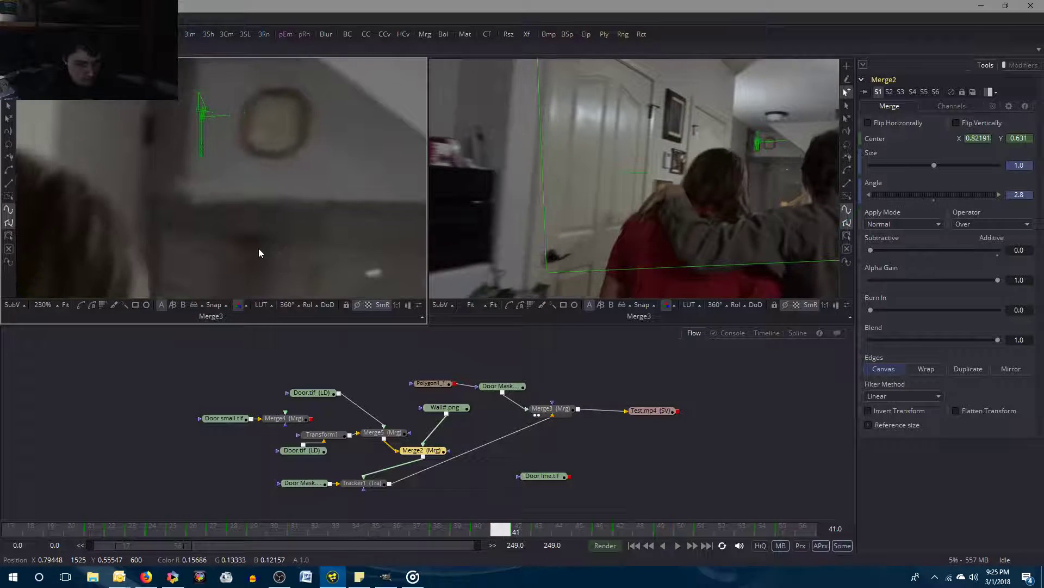
key(Right)
key(Left)
Set Merge5's Center X at frame 41 to 0.355.
click(376, 436)
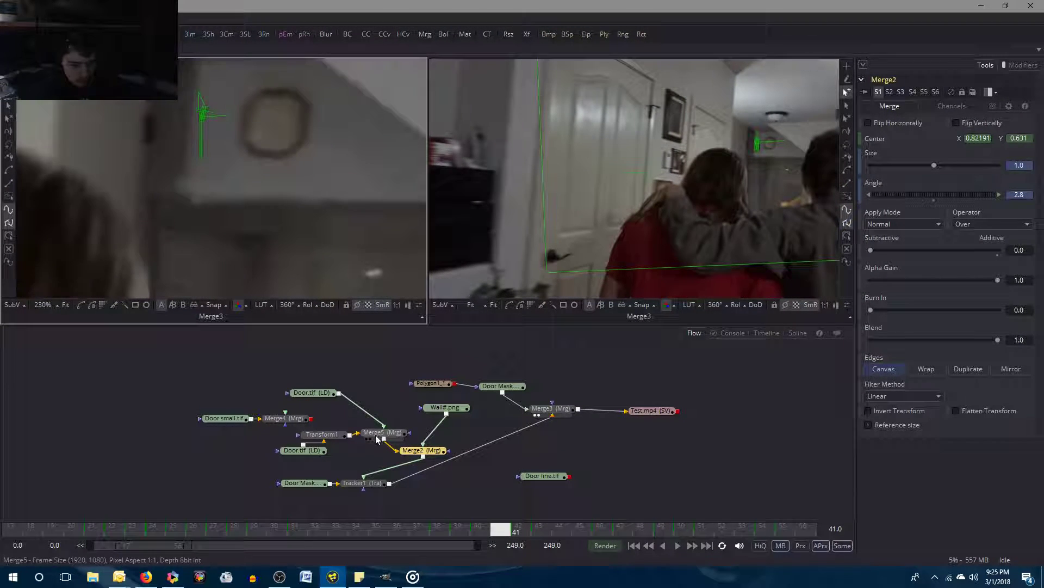
key(Right)
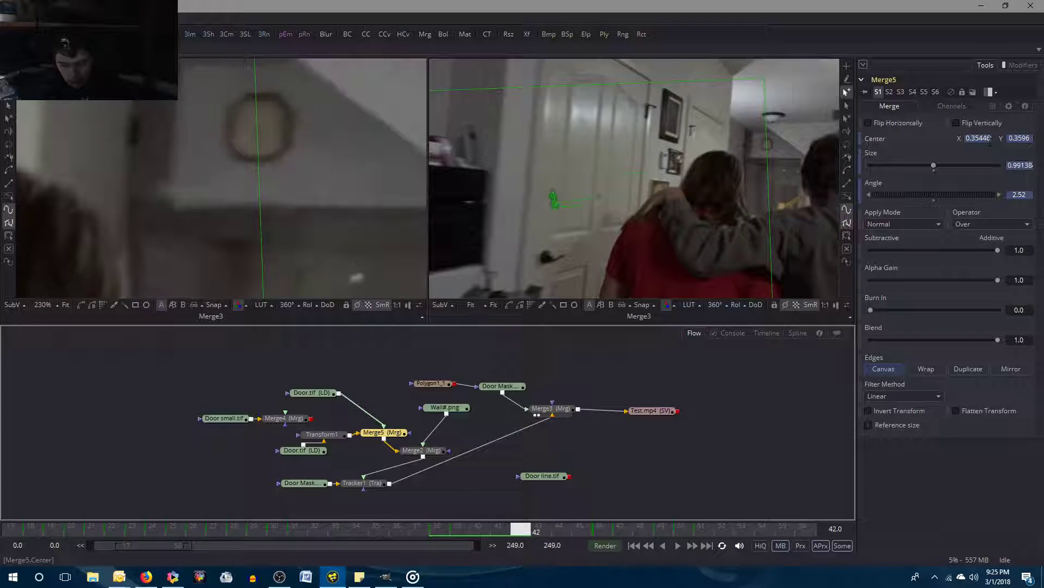
key(Left)
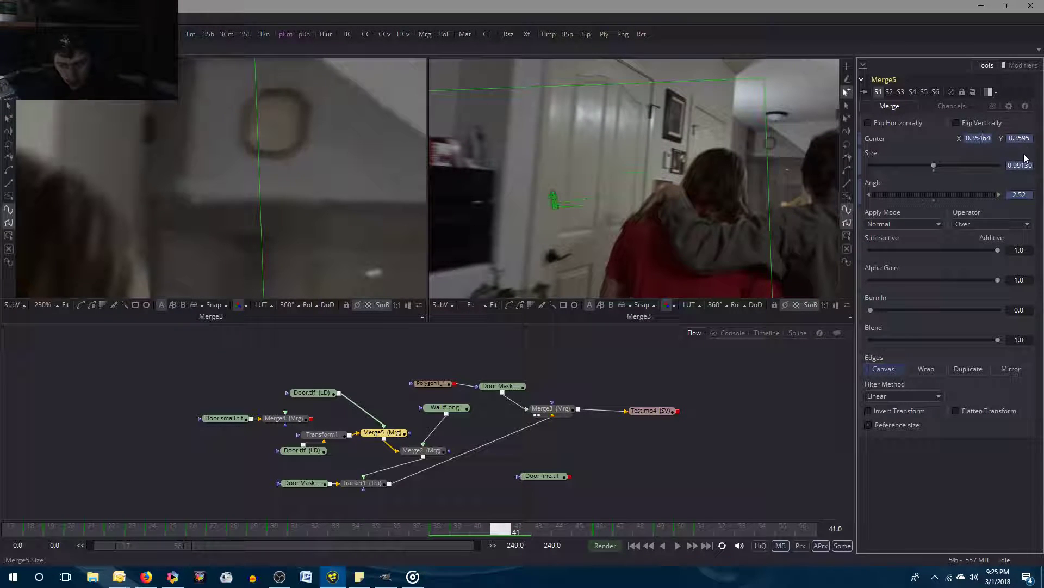
key(Delete)
key(Delete)
text(5)
key(Tab)
click(768, 451)
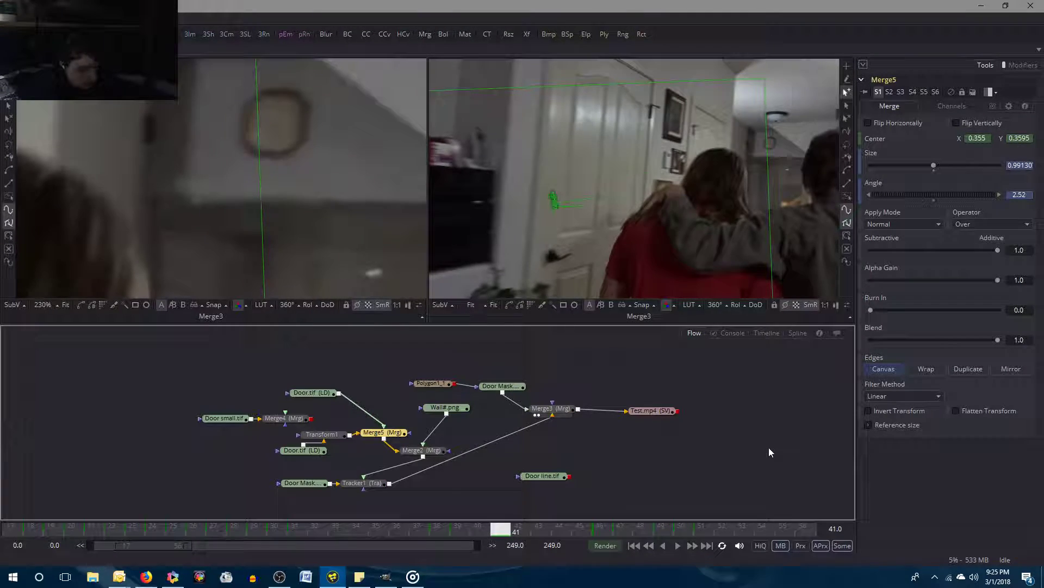
Step back and forth through frames 40 to 42 to examine how the door piece moves.
key(Left)
key(Right)
key(Left)
key(Right)
key(Right)
key(Left)
key(Right)
key(Left)
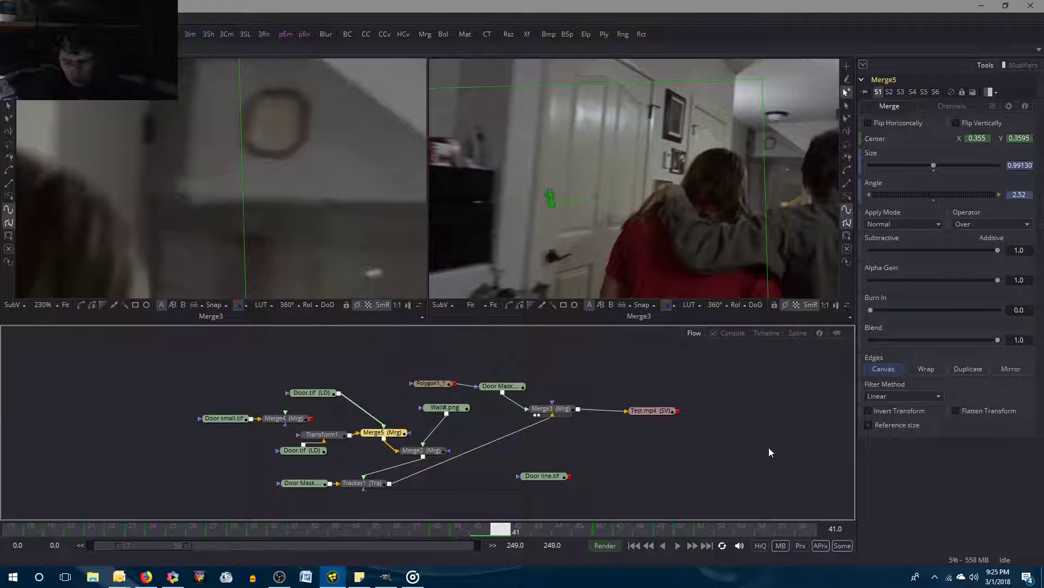
key(Right)
key(Left)
Set Merge5's Center X at frame 42 to 0.355.
key(Right)
click(984, 138)
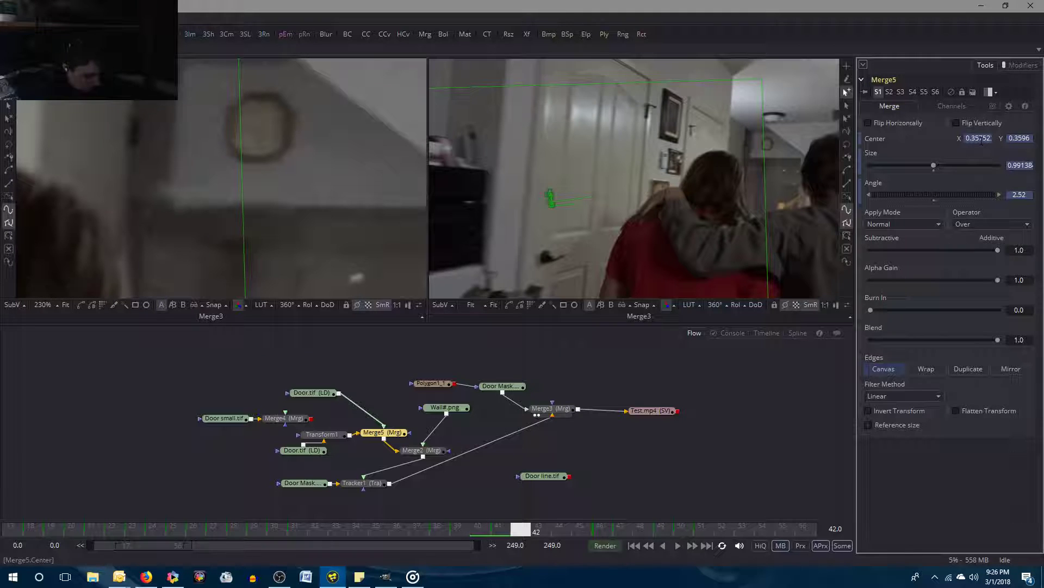
text(0.355)
key(Tab)
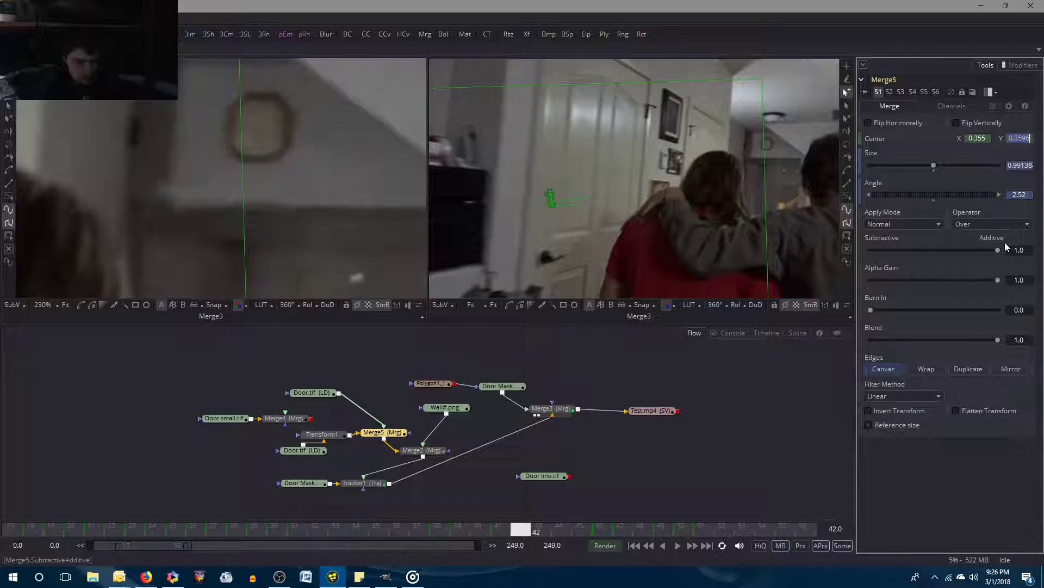
click(726, 385)
Compare the door piece's alignment between frames 42 and 43.
key(])
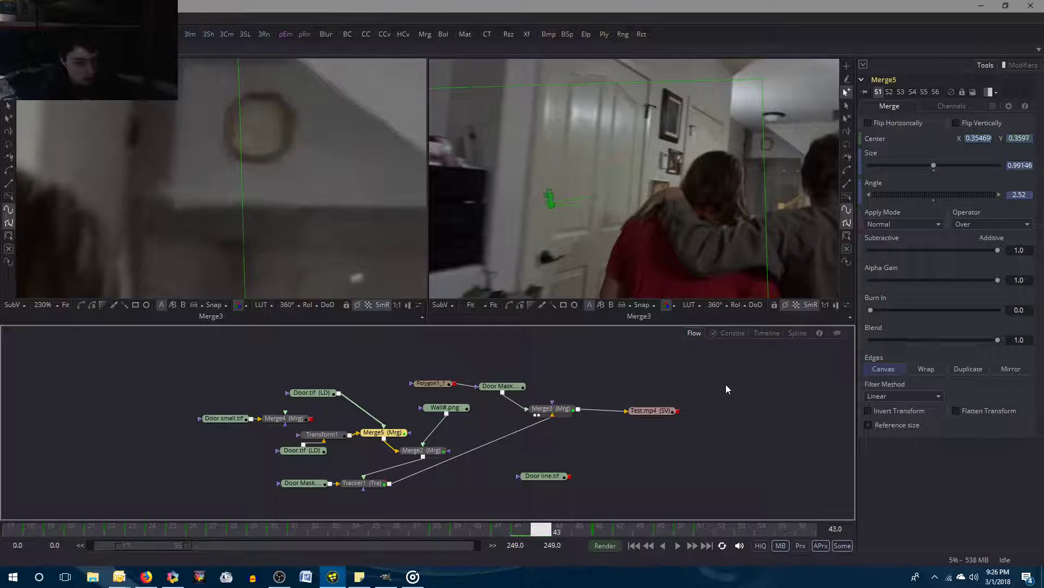
key(Left)
key(Right)
key(Left)
key(Right)
key(Left)
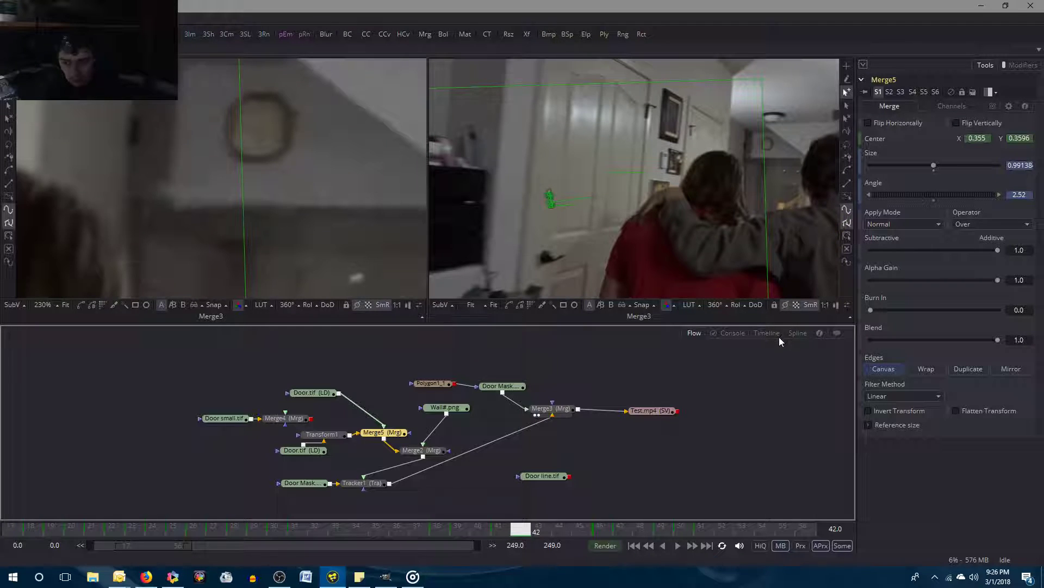
key(Right)
key(Left)
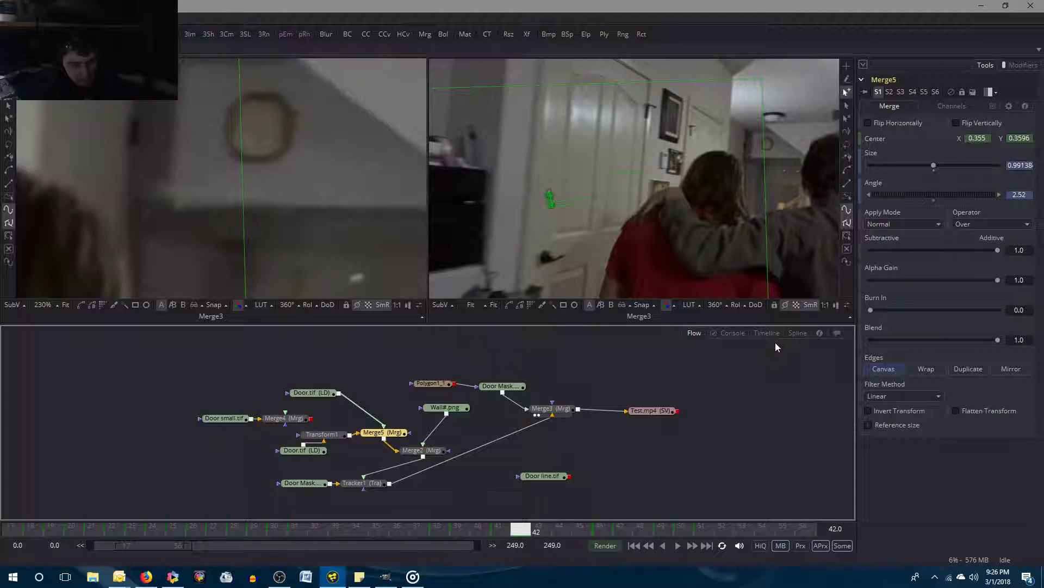
Set Merge5's Center X at frame 43 to 0.355 and check it against frame 42.
key(Right)
click(984, 138)
key(BackSpace)
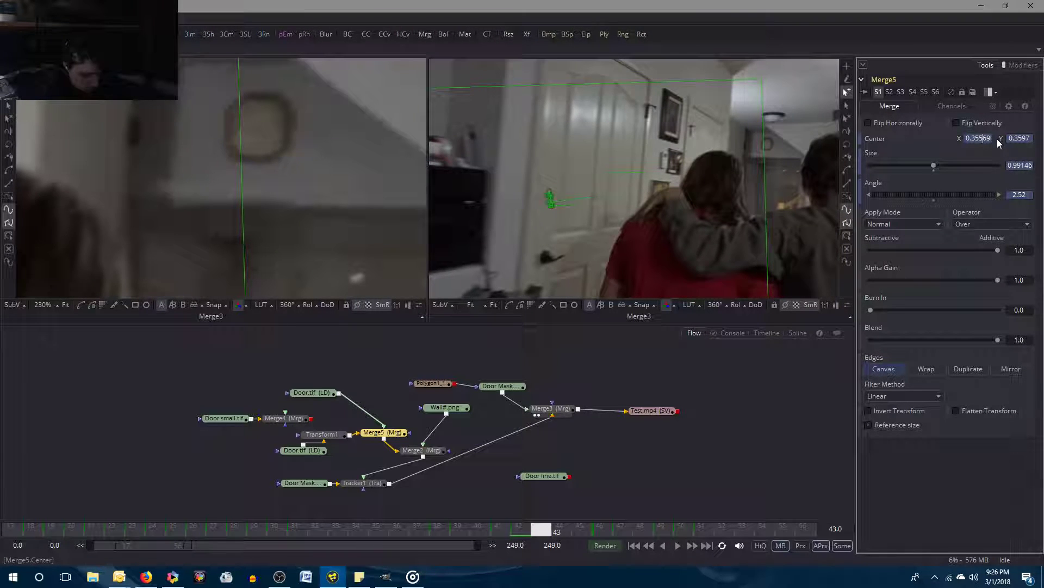
key(Return)
click(743, 441)
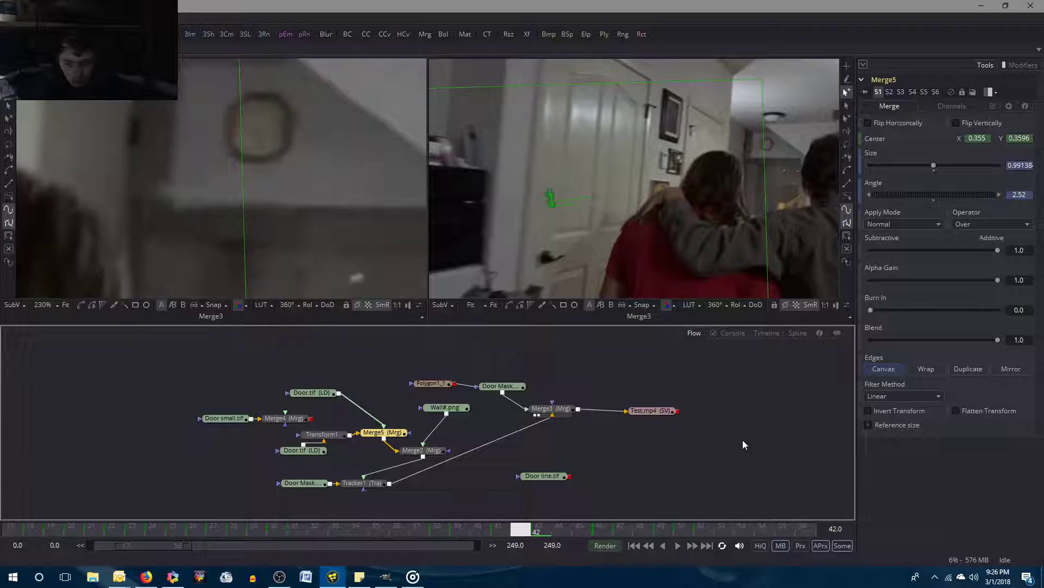
key(Left)
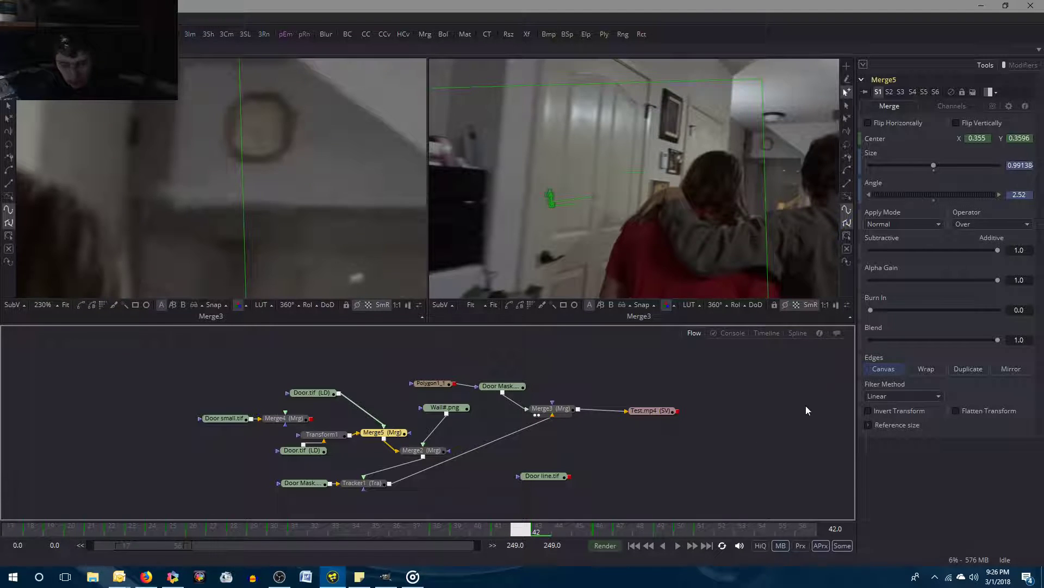
Set Merge5's Center Y at frame 43 to 0.3596.
key(Right)
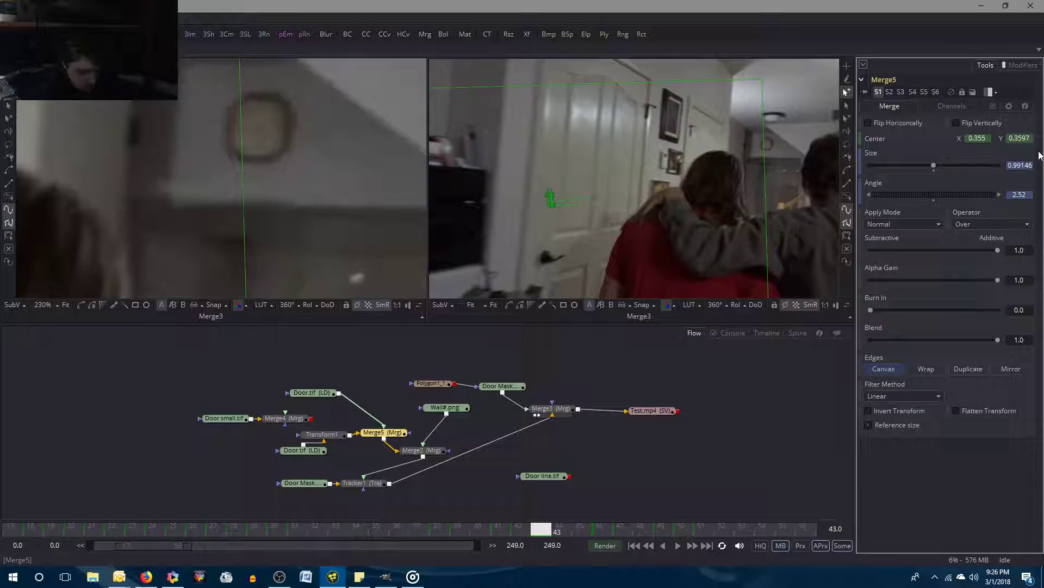
key(BackSpace)
text(6)
key(Tab)
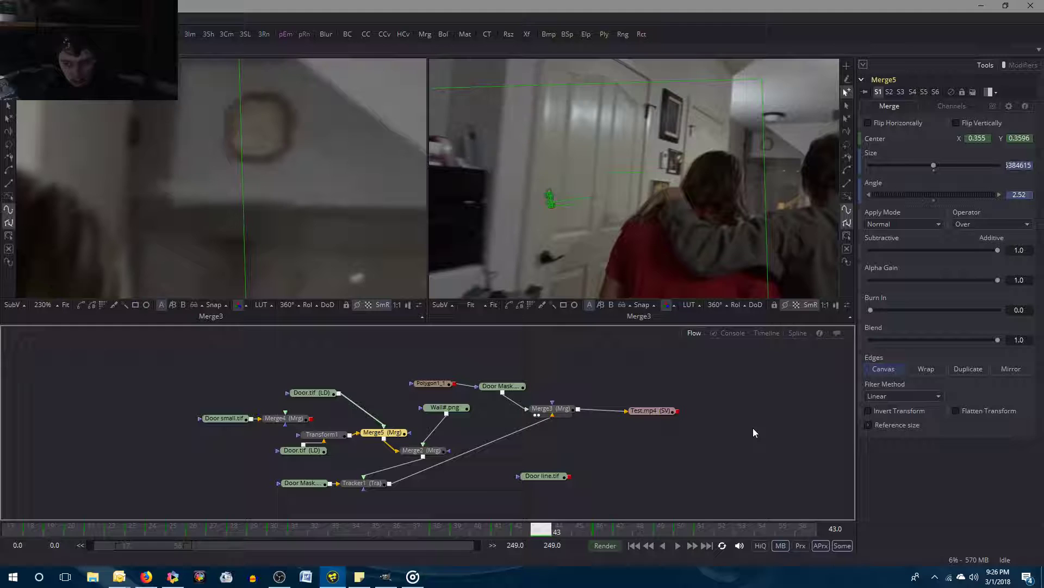
key(Left)
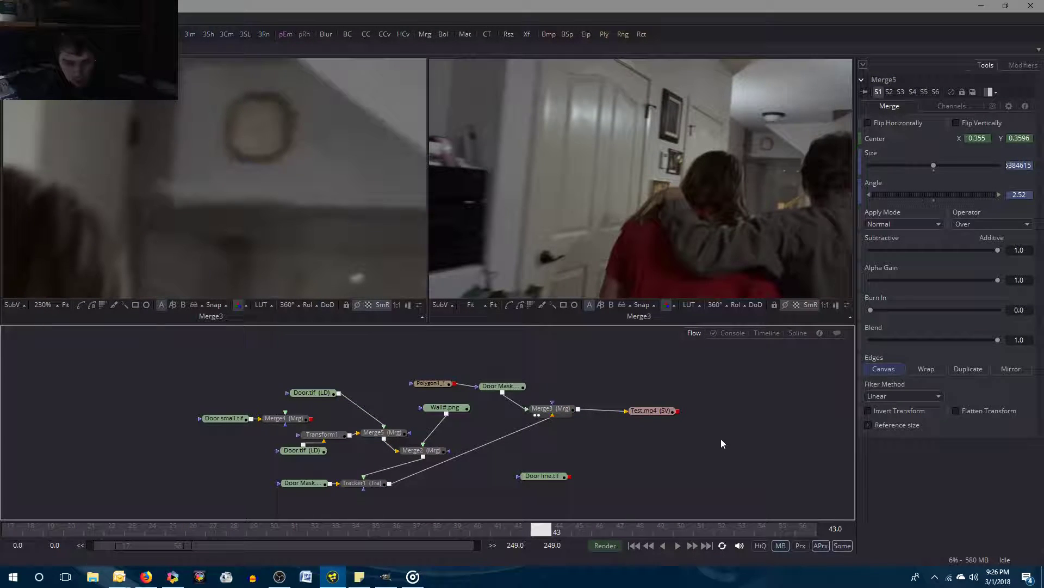
Select Merge2 and set its Center Y at frame 43 to 0.63.
click(419, 453)
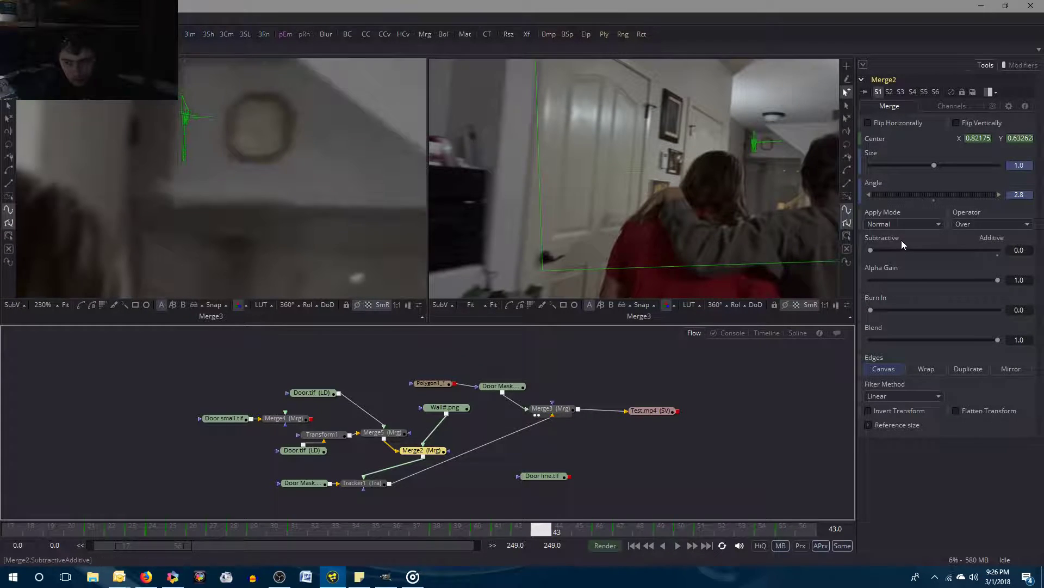
key(Right)
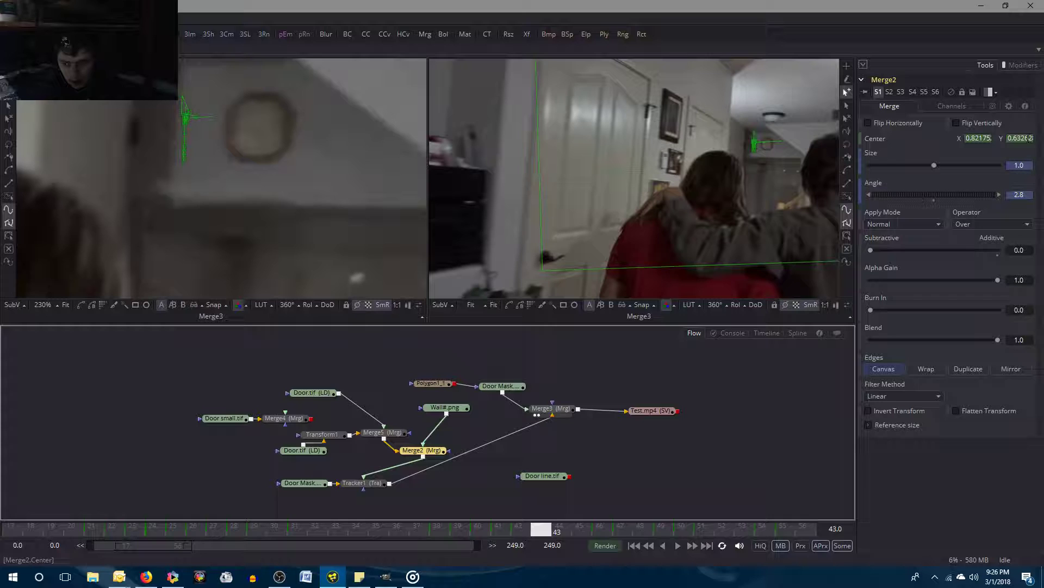
key(Delete)
key(Delete)
key(Delete)
key(Delete)
key(Tab)
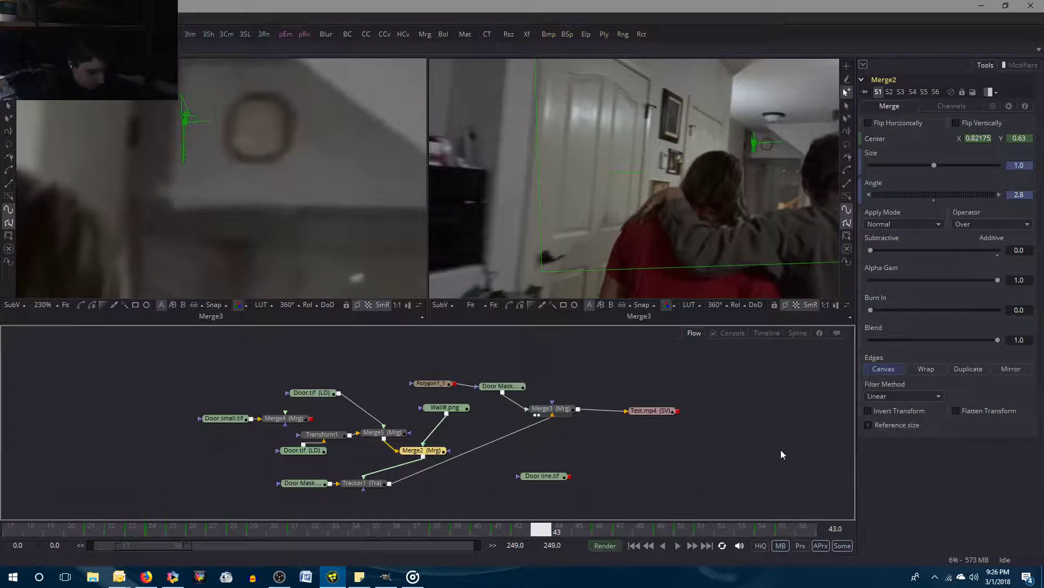
key(Left)
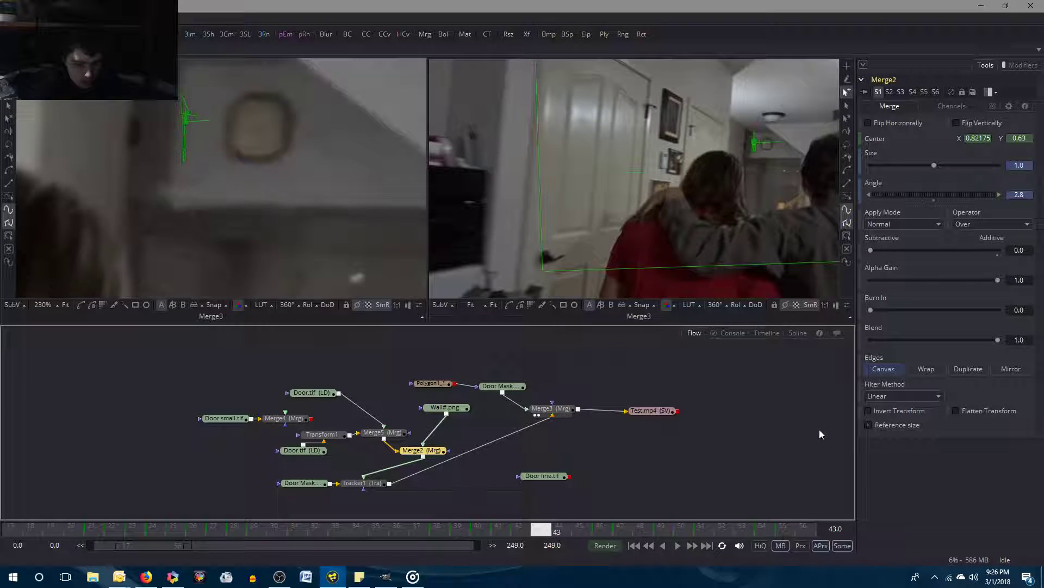
Try 0.631 as Merge2's Center Y at frame 43 and check it against frame 42.
key(Right)
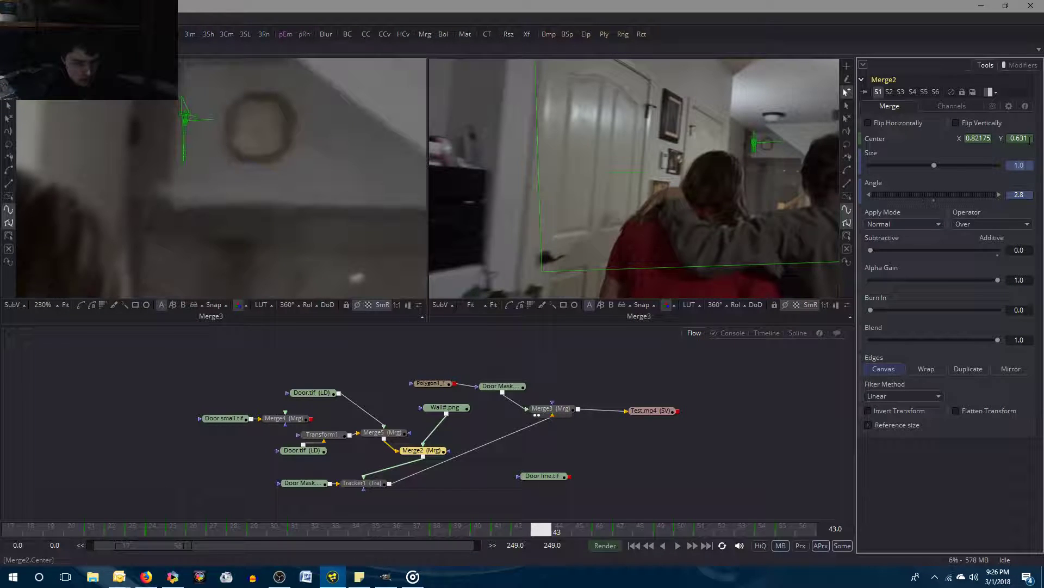
click(795, 387)
key(Left)
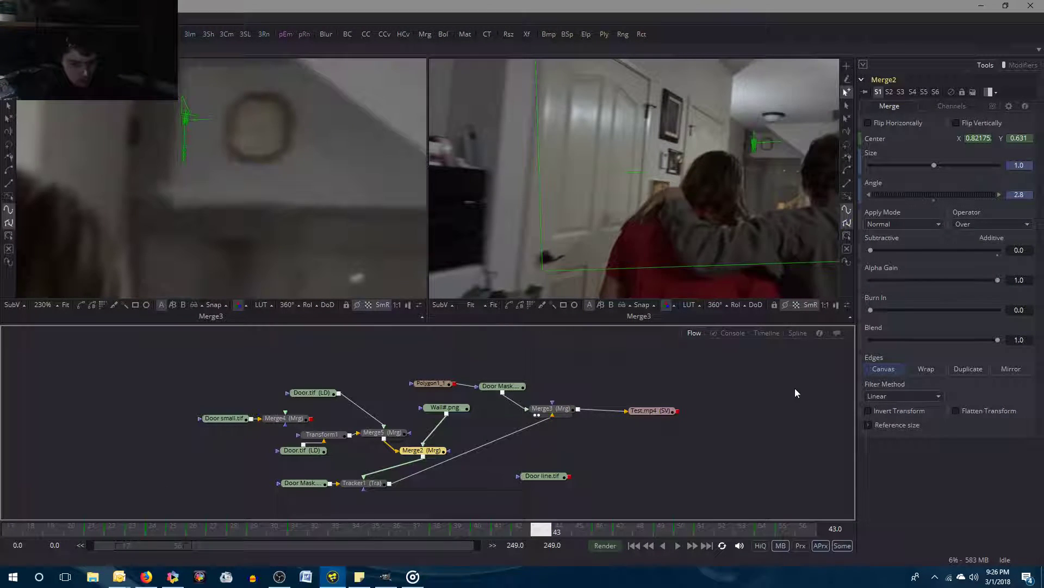
Set Merge2's Center Y at frame 43 to 0.6305 and compare the wall's position with frame 42.
key(Right)
click(1032, 140)
text(5)
key(Return)
click(766, 432)
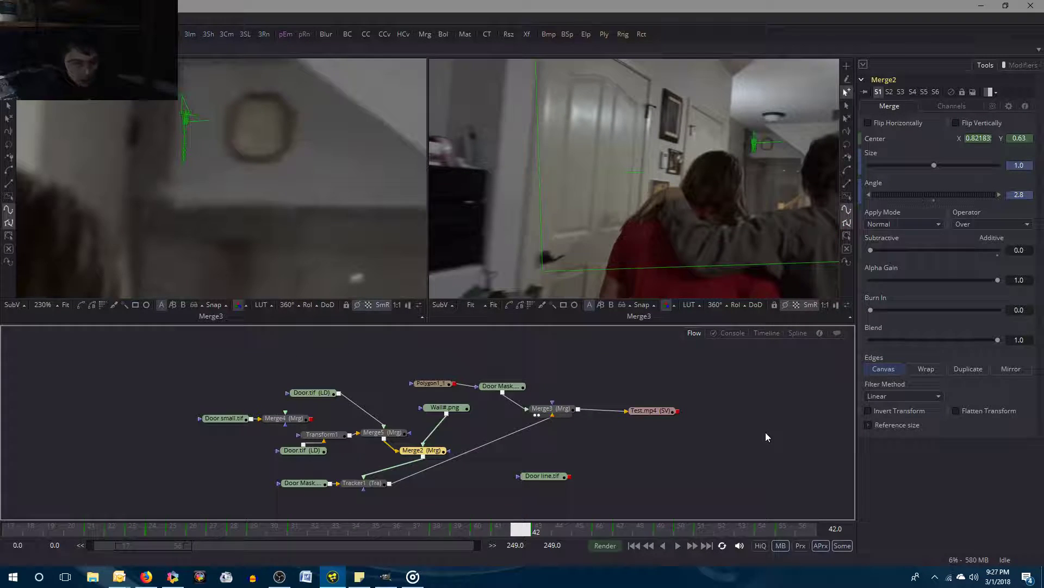
key(Left)
key(Right)
key(Left)
key(Right)
key(Left)
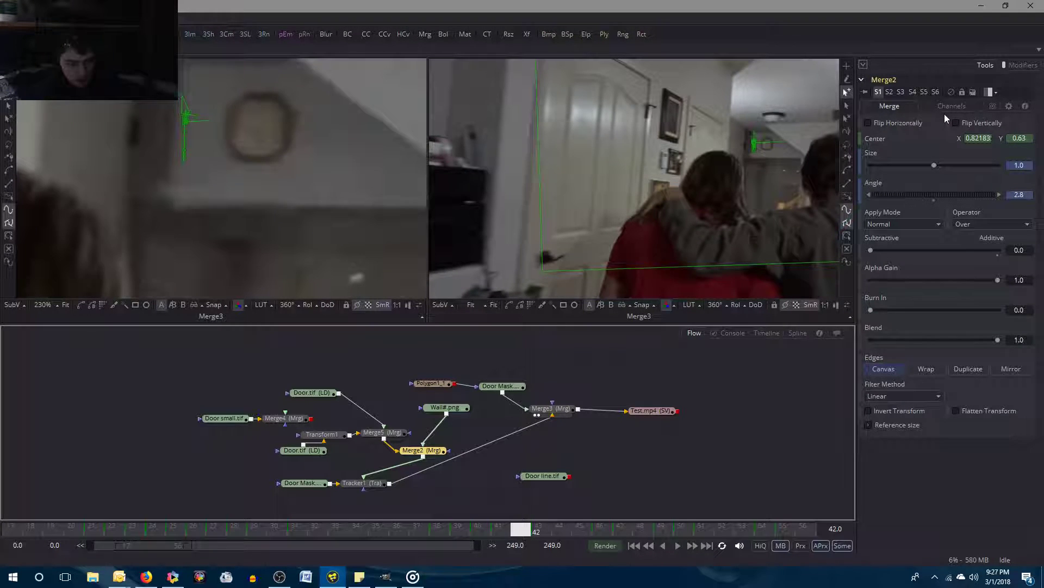
key(Right)
Copy Merge2's Center X value from frame 42 and paste it into its Center X at frame 43.
key(Left)
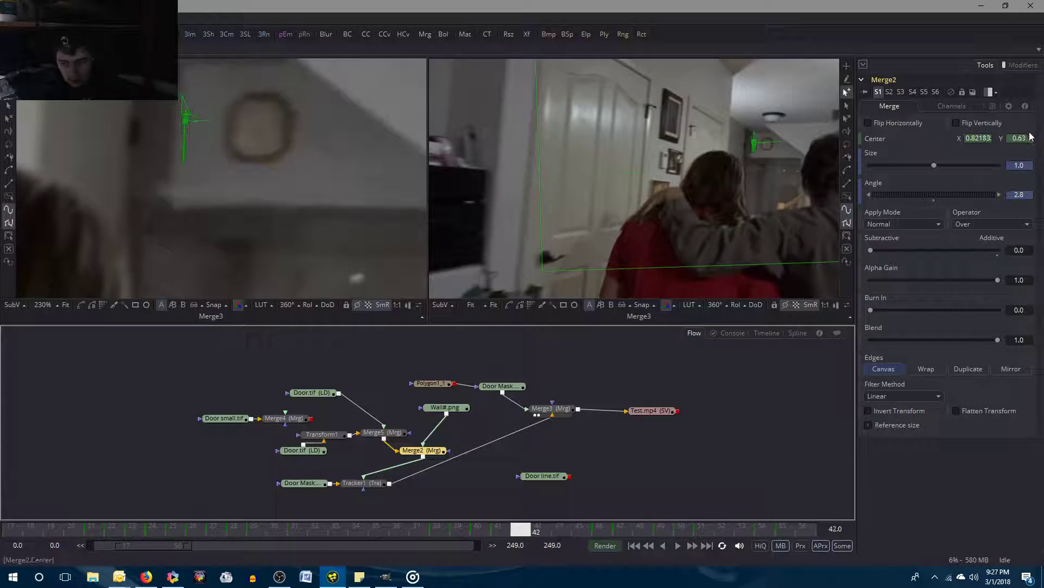
click(986, 140)
right_click(986, 141)
click(1003, 184)
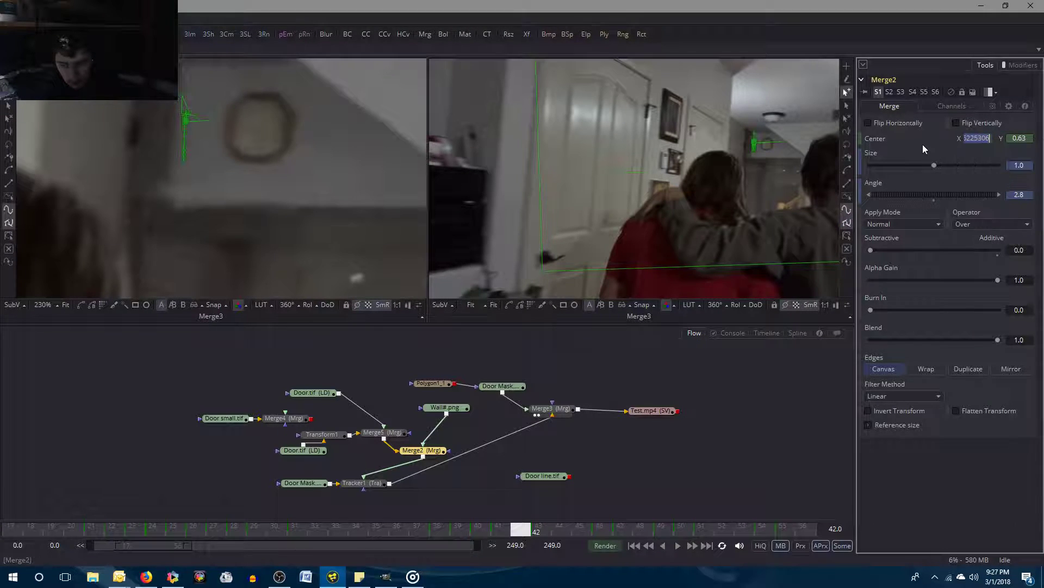
key(Right)
click(964, 138)
right_click(964, 139)
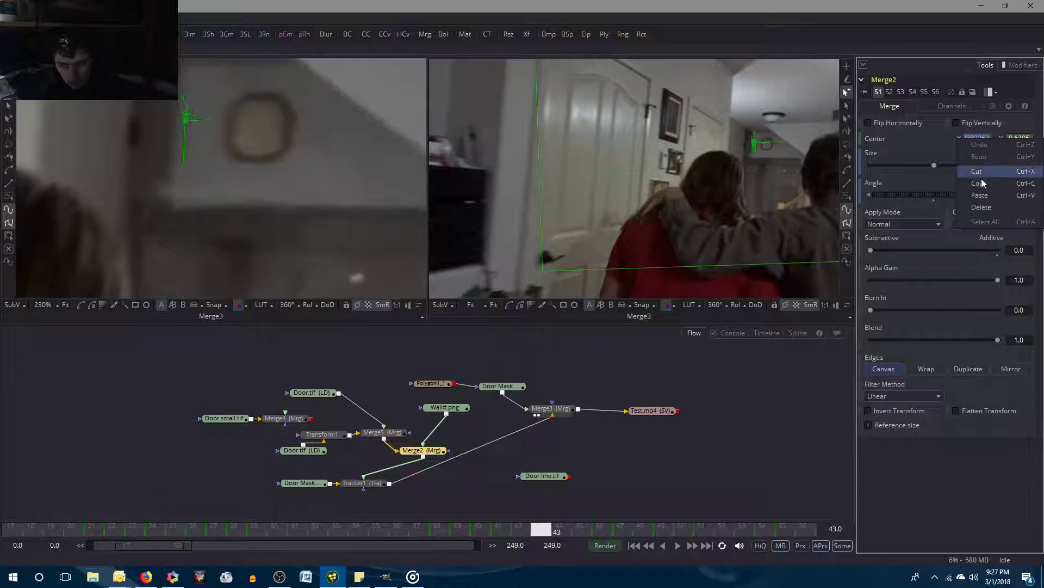
click(979, 194)
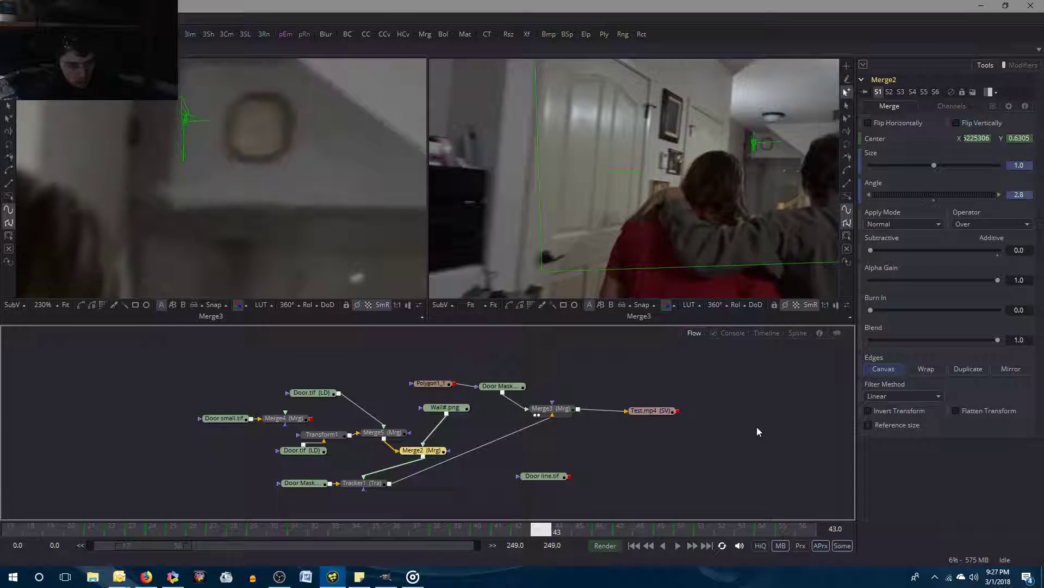
Flip between frames 42 and 43 to examine the wall piece's alignment.
key(Left)
key(Right)
key(Left)
key(Right)
key(Left)
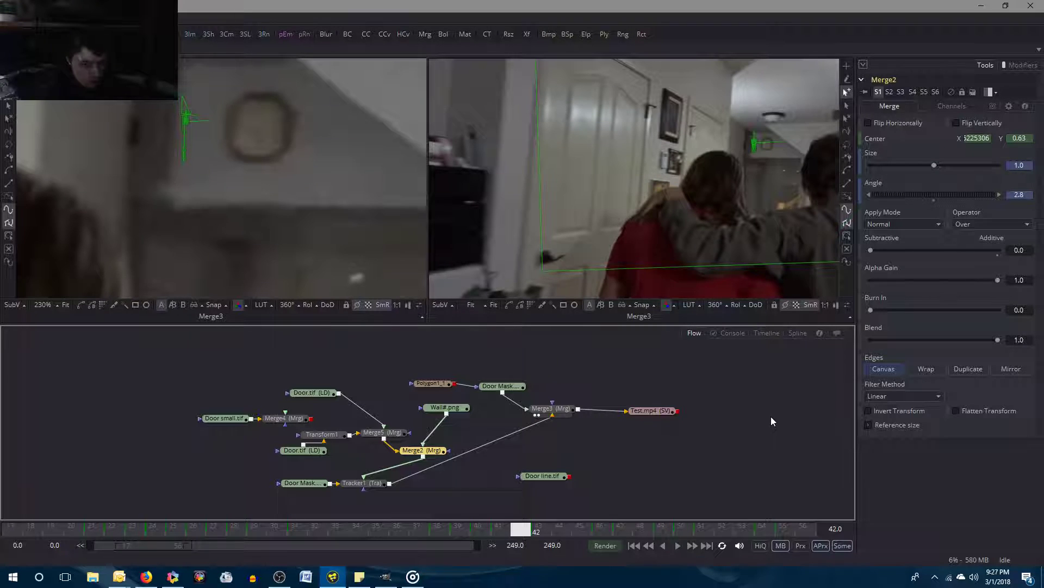
key(Right)
key(Left)
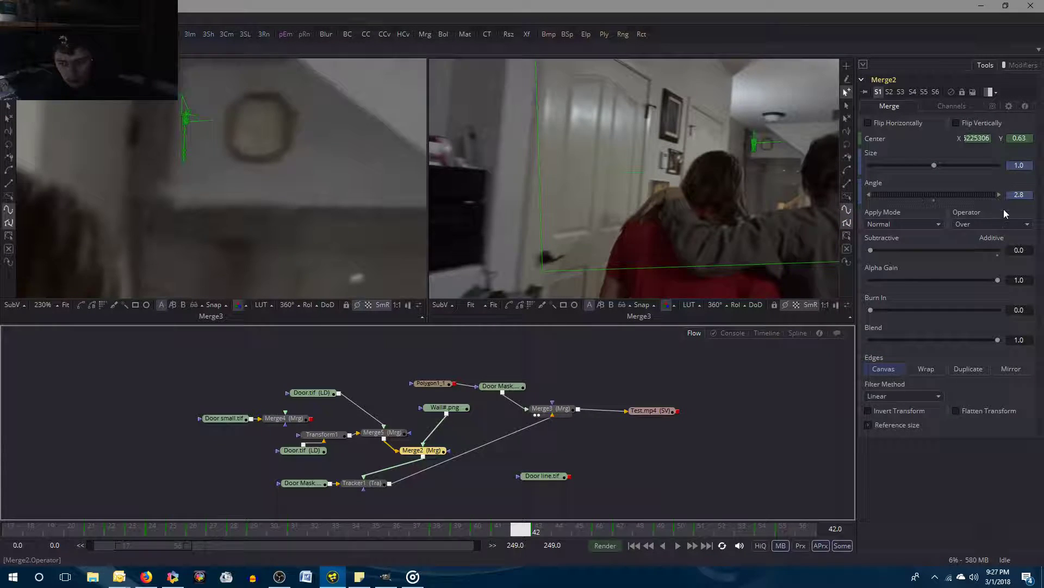
Compare frames 42 and 43 and try 0.35965 as Merge5's Center Y at frame 43.
key(Right)
key(Left)
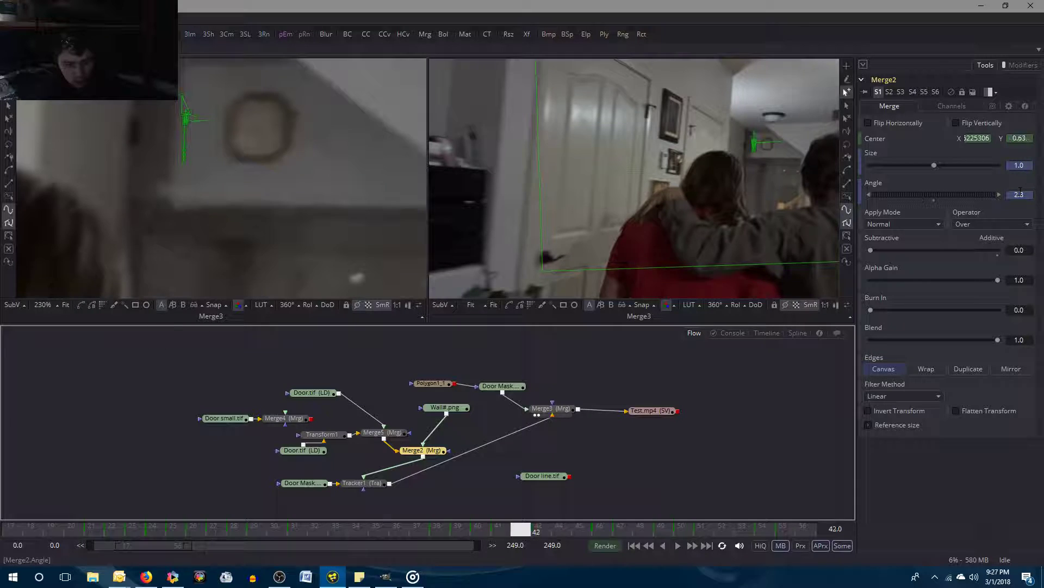
click(381, 432)
key(Right)
key(Left)
key(Right)
key(Left)
key(Right)
key(Left)
key(Right)
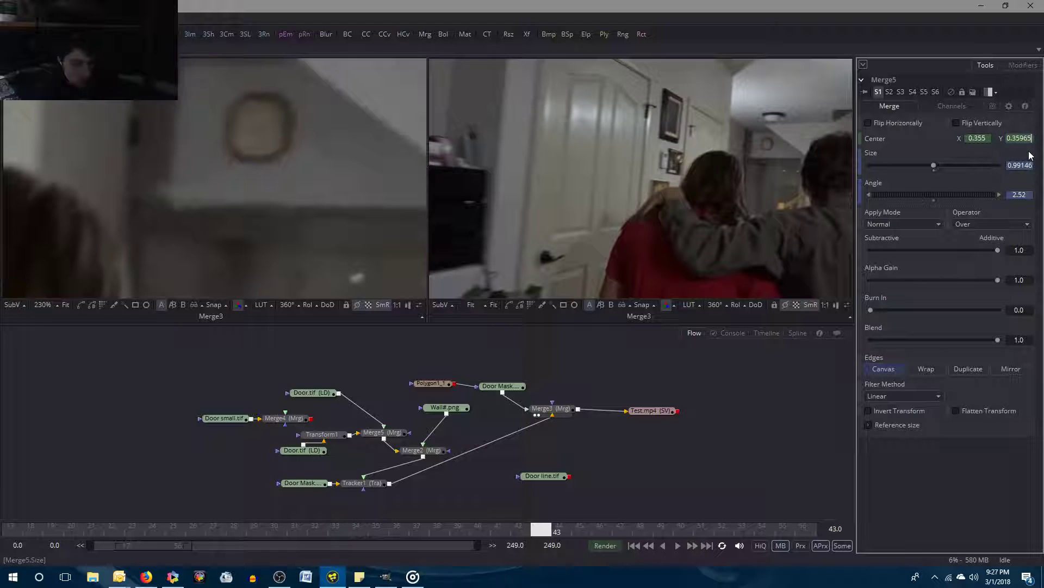
key(Tab)
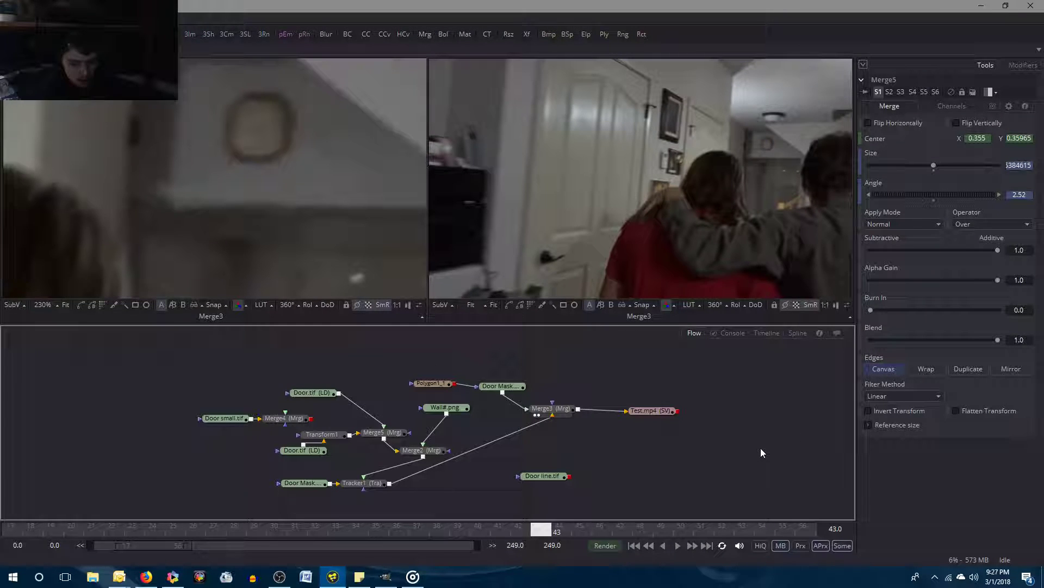
Select Merge5 and flip between frames 42 and 43 to examine how well the door piece lines up.
click(376, 438)
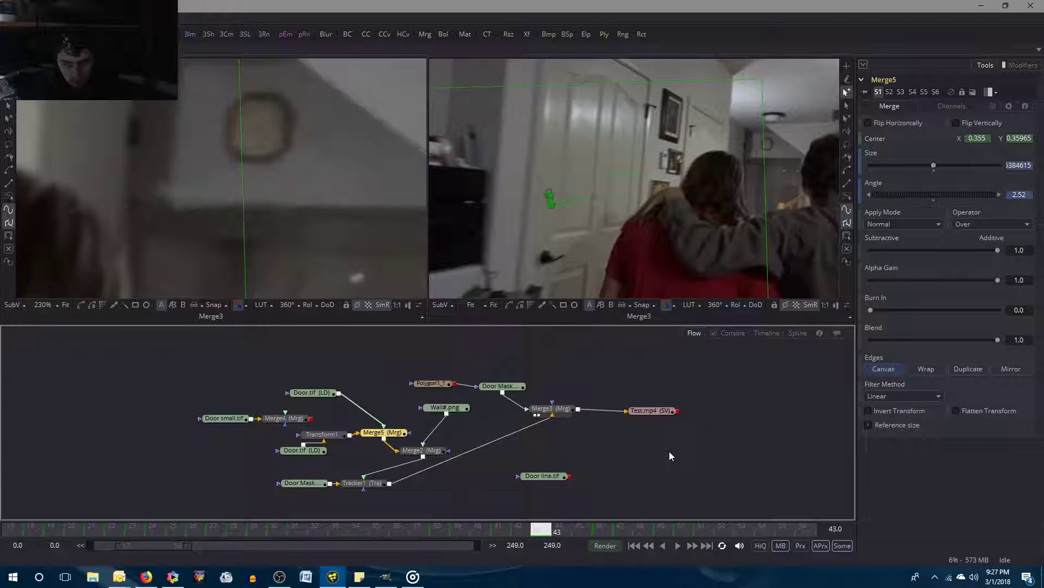
click(670, 452)
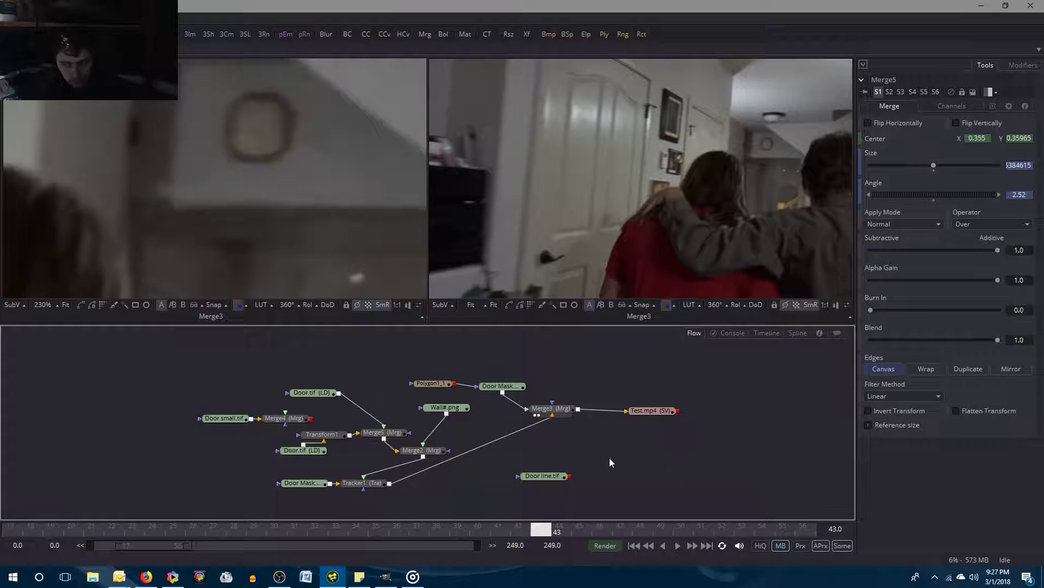
click(389, 440)
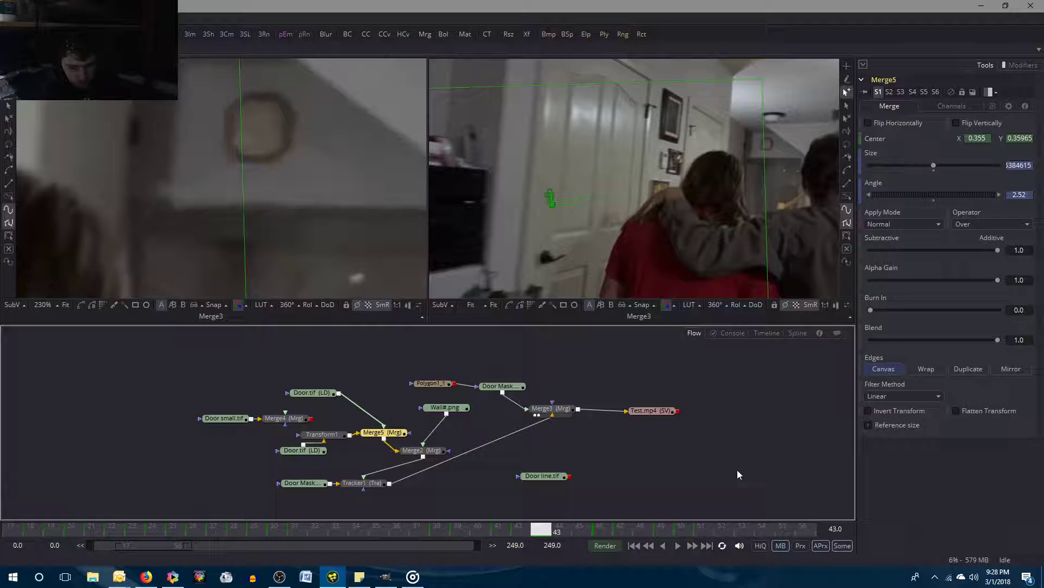
key(bracketleft)
key(bracketright)
key(bracketleft)
key(bracketright)
key(bracketleft)
key(bracketright)
key(bracketleft)
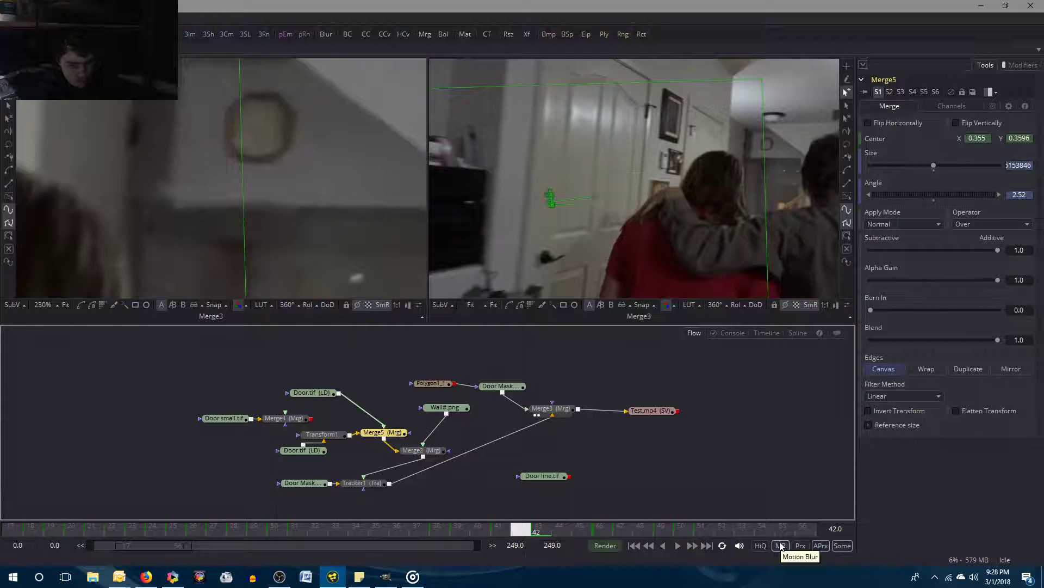
key(bracketright)
key(bracketleft)
key(bracketright)
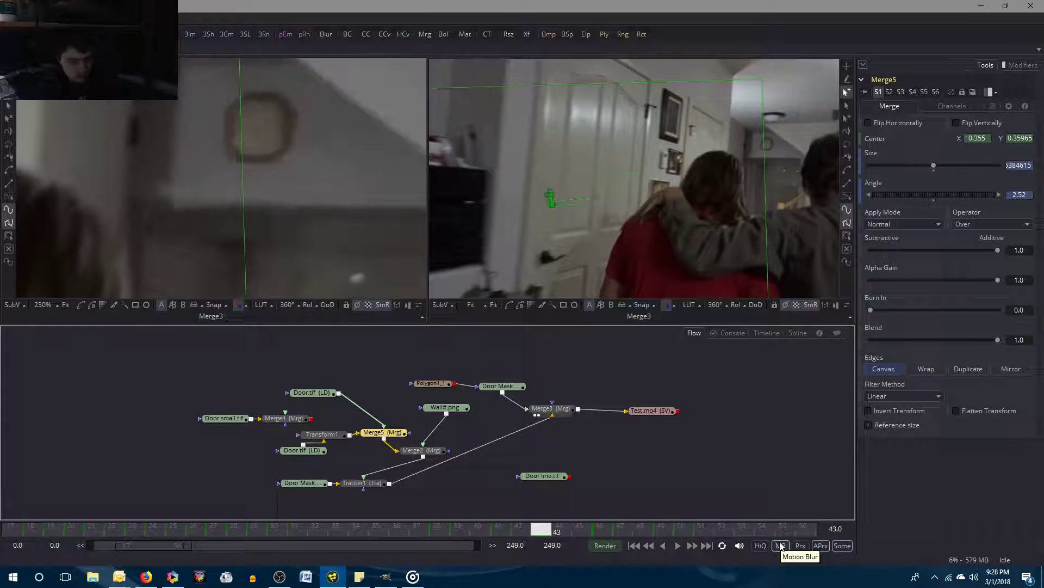
key(bracketleft)
key(bracketright)
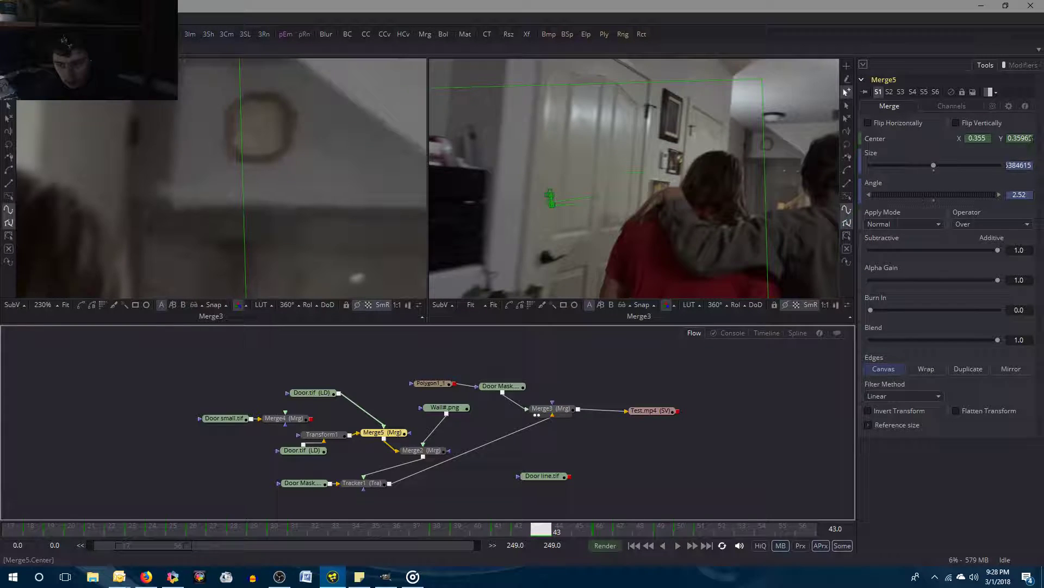
Try 0.35968 and 0.35969 as Merge5's Center Y at frame 43 and check against frame 42.
click(1034, 141)
key(BackSpace)
text(8)
key(Tab)
click(1032, 138)
key(BackSpace)
text(9)
key(Tab)
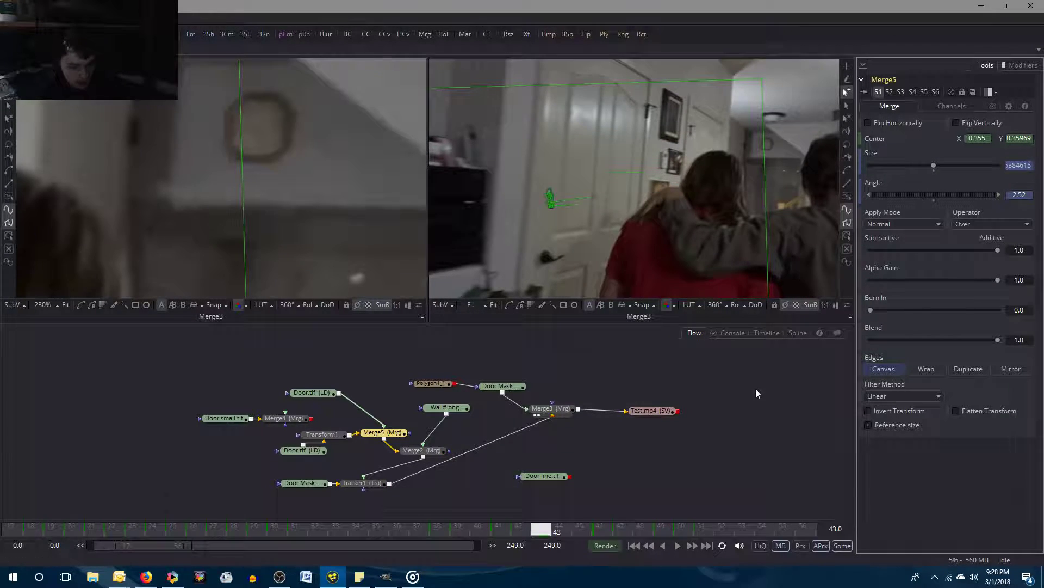
key(Left)
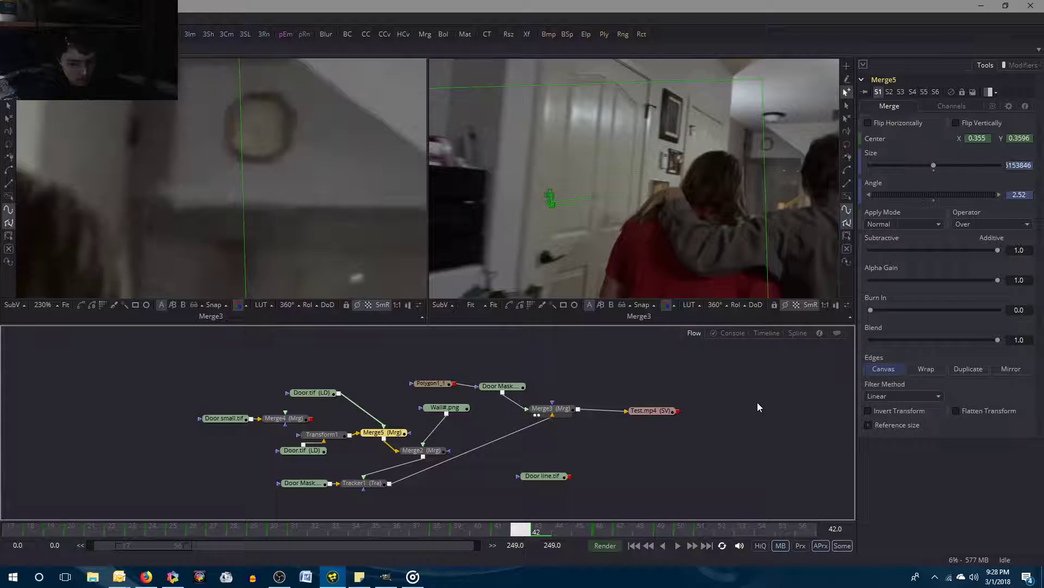
Try 0.3597 as Merge5's Center Y at frame 43 and check it against frame 42.
key(Right)
key(BackSpace)
text(7)
key(Tab)
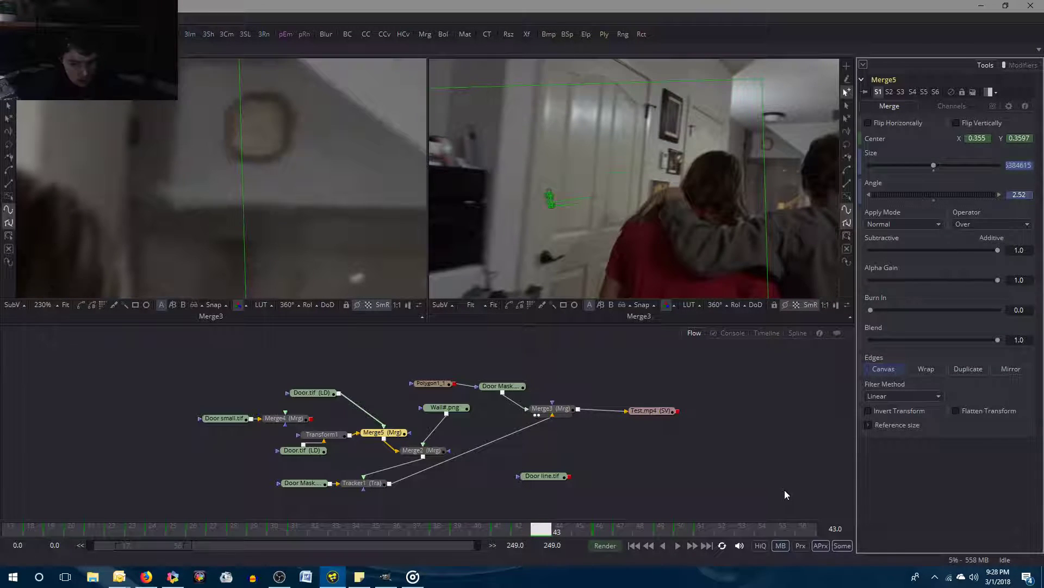
click(792, 449)
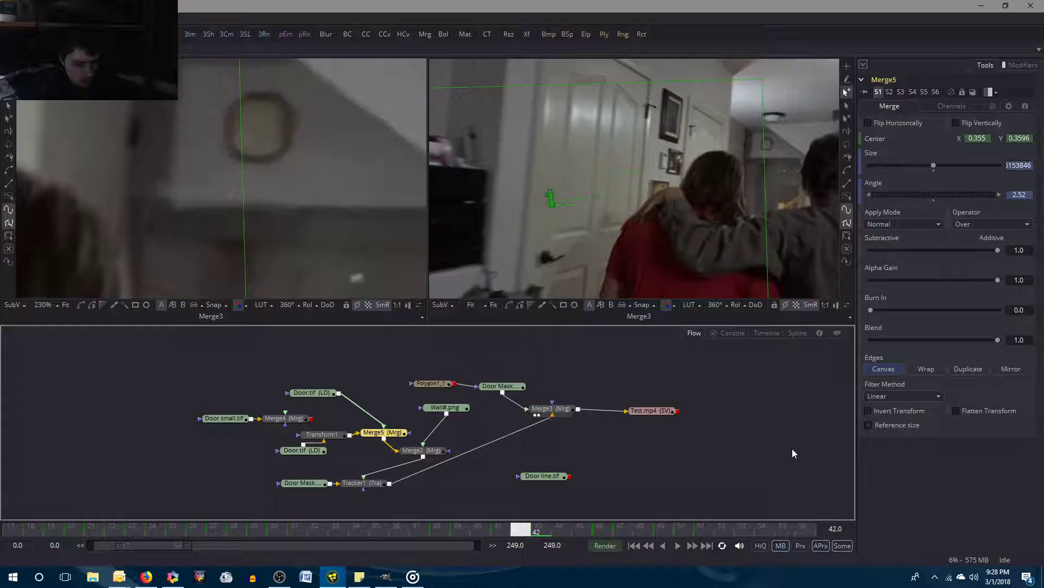
key(Left)
Try 0.35975 as Merge5's Center Y at frame 43 and compare the door's position with frame 42.
key(Right)
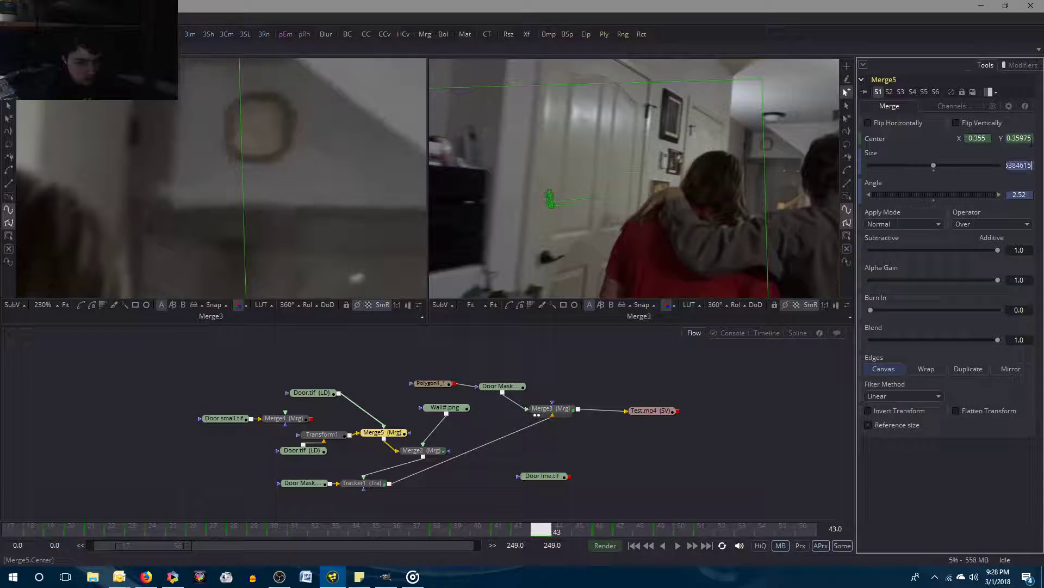
key(Left)
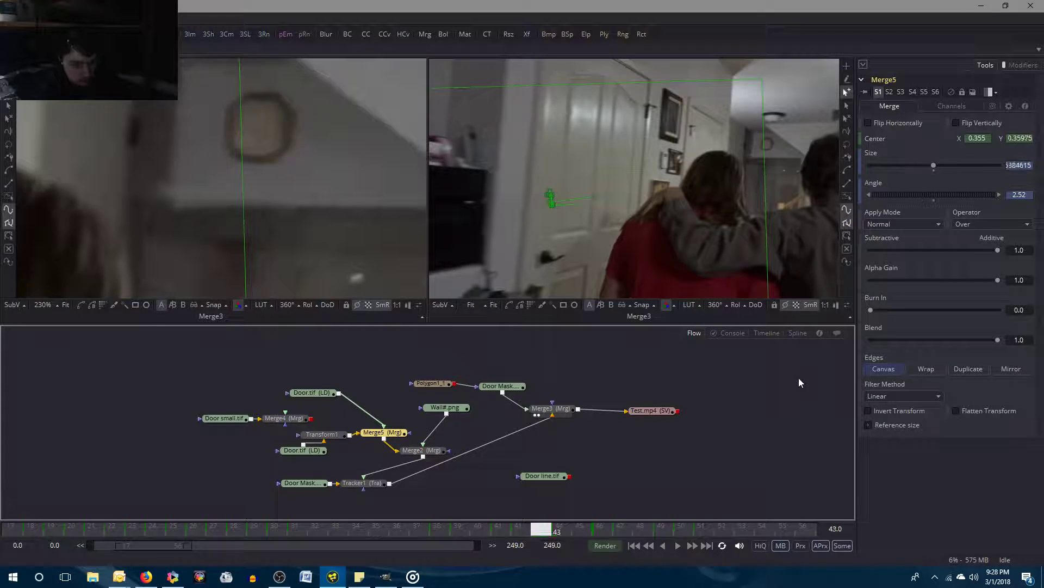
key(Right)
key(Left)
key(Right)
Try 0.3598 as Merge5's Center Y at frame 43 and flip repeatedly between frames 42 and 43 to compare.
click(1033, 140)
key(BackSpace)
key(BackSpace)
text(8)
key(Return)
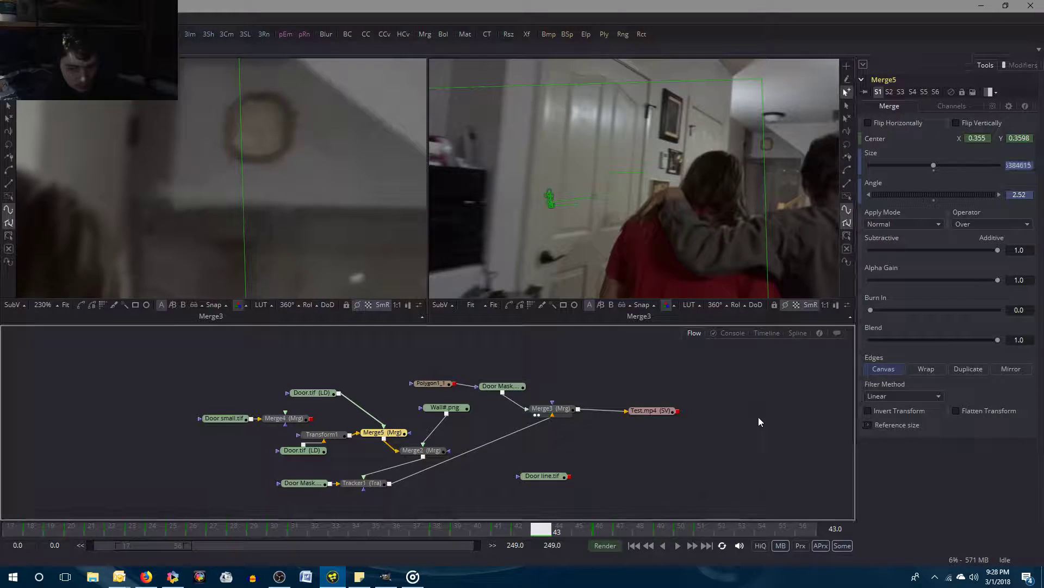
key(Left)
key(Right)
key(Left)
key(Right)
key(Left)
key(Right)
key(Left)
key(Right)
Try 0.3555 as Merge5's Center X at frame 43 and compare it with frame 42.
click(990, 139)
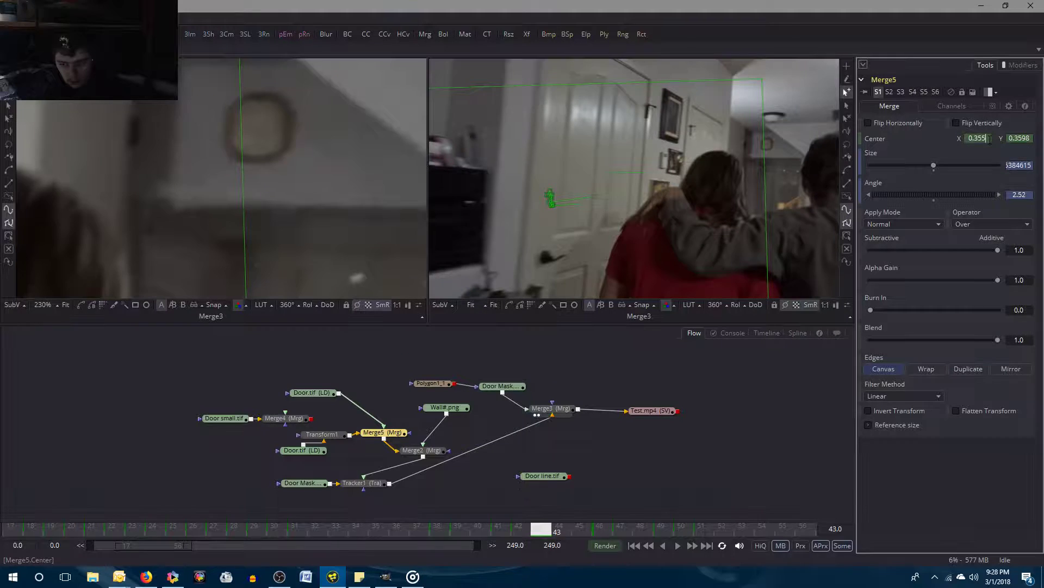
text(5)
key(Tab)
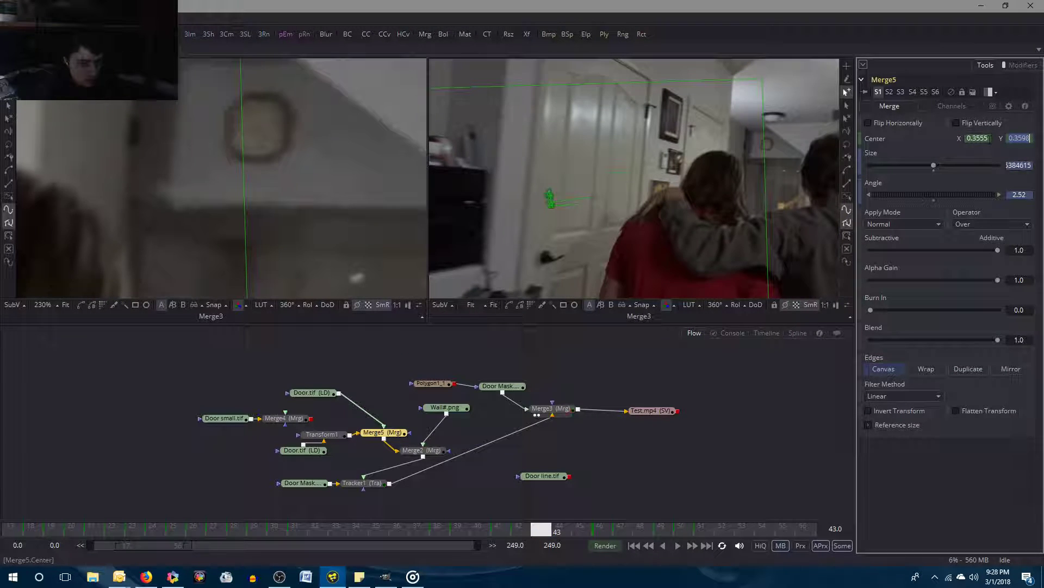
click(713, 455)
key(Left)
key(Right)
key(Left)
key(Right)
Set Merge5's Center X at frame 43 to 0.3552 and compare the door's position with frame 42.
click(985, 139)
text(2)
key(Tab)
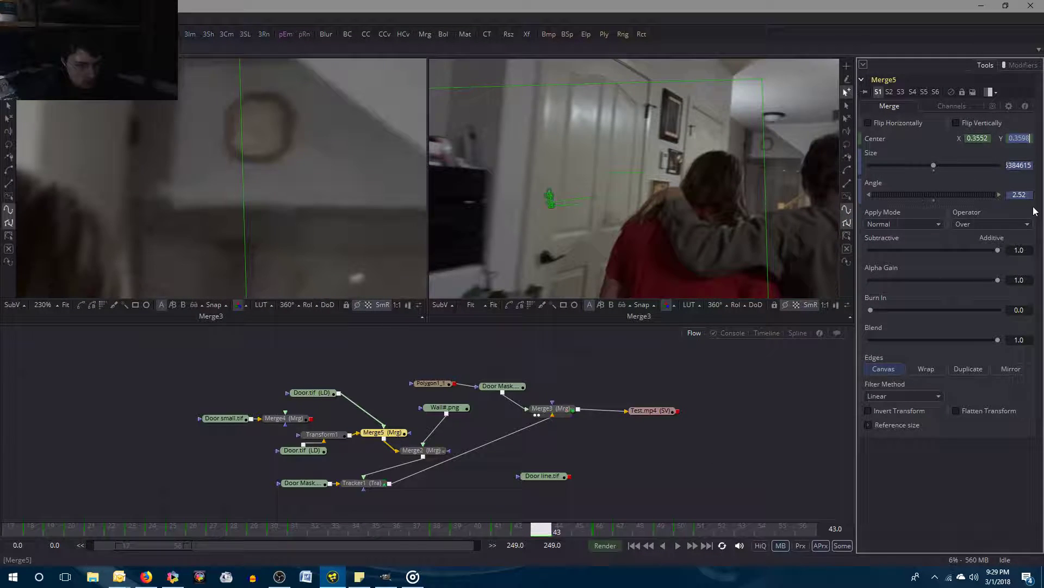
click(765, 397)
key(Left)
key(Right)
key(Left)
key(Right)
key(Left)
key(Right)
key(Left)
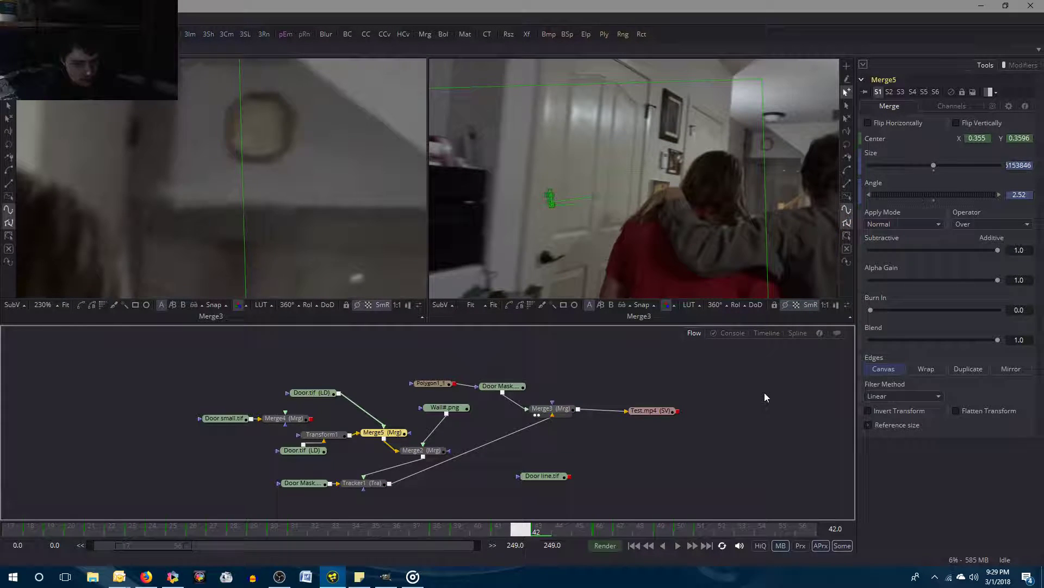
key(Right)
key(Left)
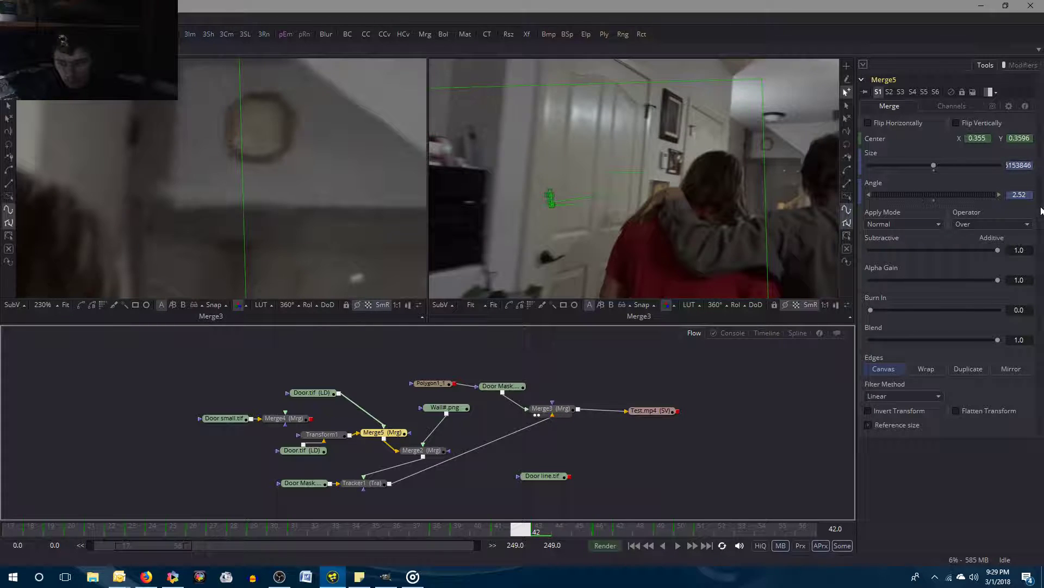
Try 0.36 as Merge5's Center Y at frame 43 and flip repeatedly between frames 42 and 43 to compare.
key(Right)
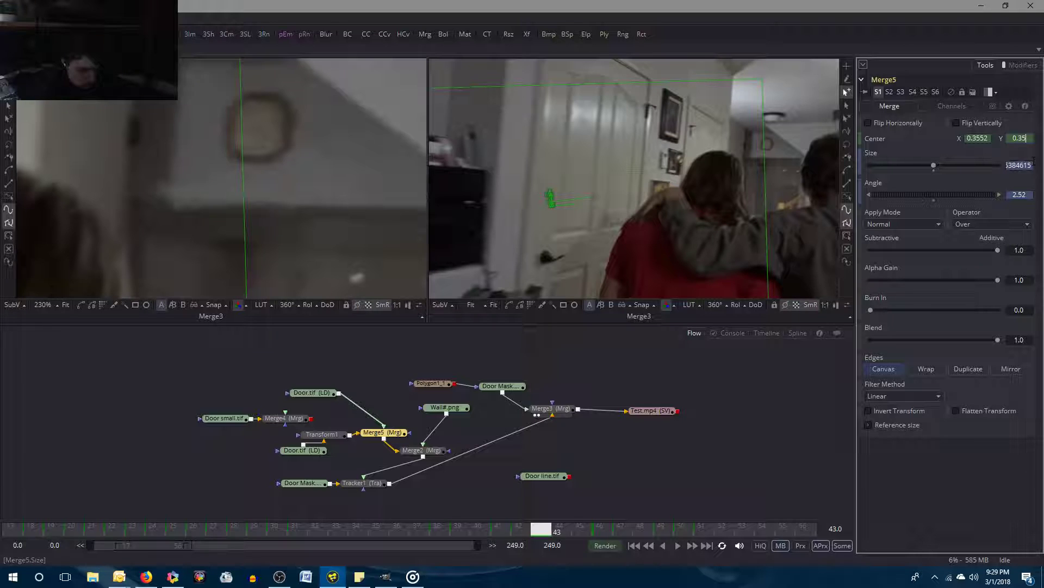
key(Tab)
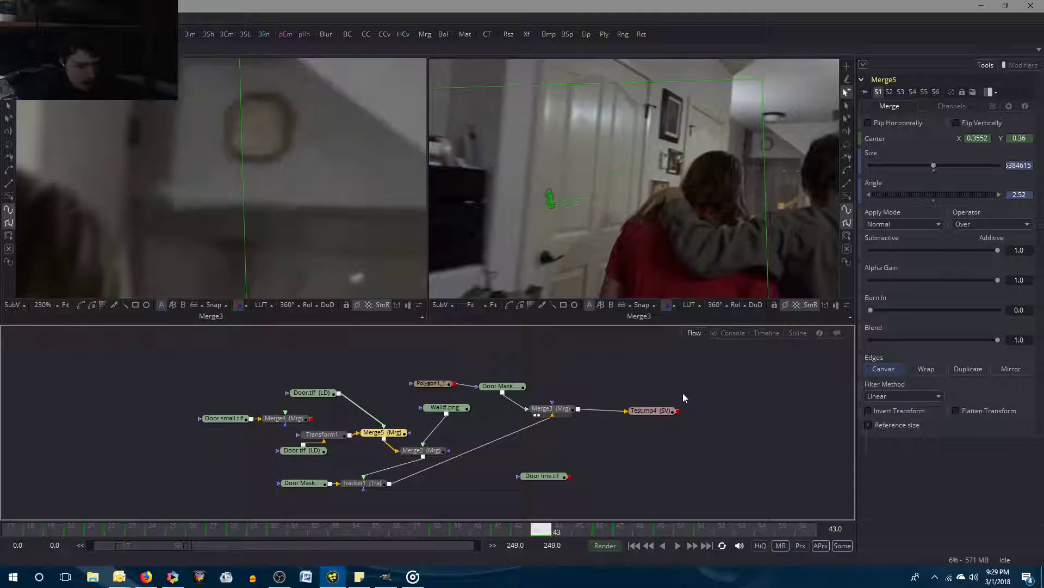
key(Left)
key(Right)
key(Left)
key(Right)
key(Left)
key(Right)
key(Left)
key(Right)
key(Left)
key(Right)
key(Left)
key(Right)
key(Left)
key(Right)
key(Left)
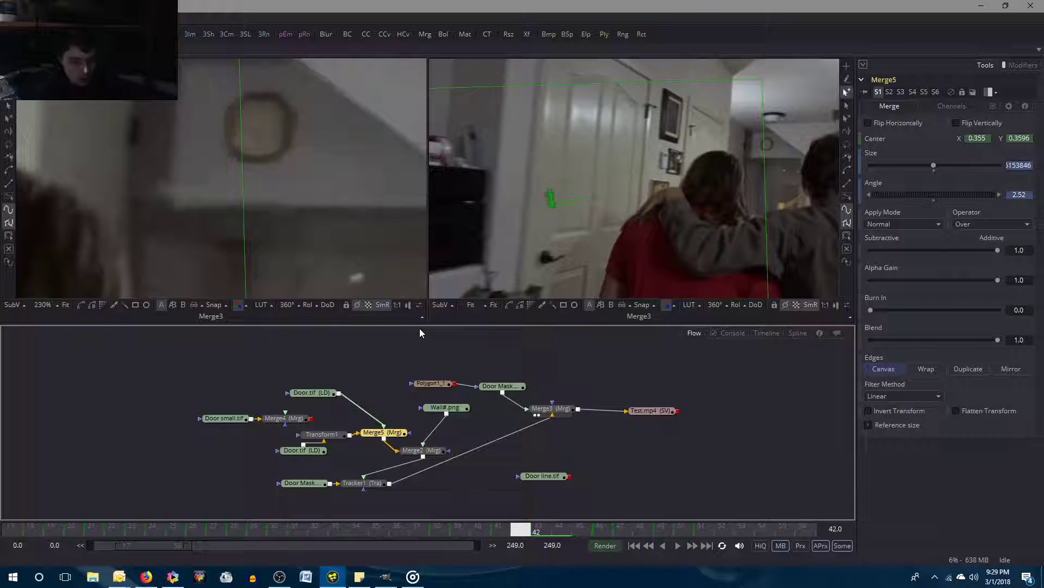
key(Right)
key(Left)
key(Right)
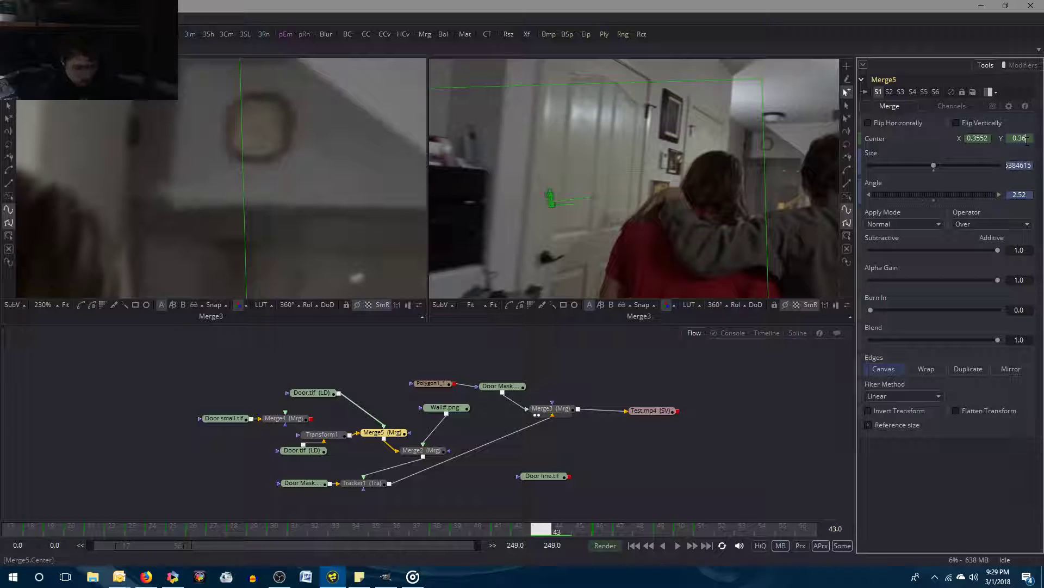
click(728, 480)
key(Left)
key(Right)
key(Left)
key(Right)
key(Left)
key(Right)
Set Merge5's Center Y at frame 43 to 0.3605 and check it against frame 42.
click(1030, 148)
text(0.360)
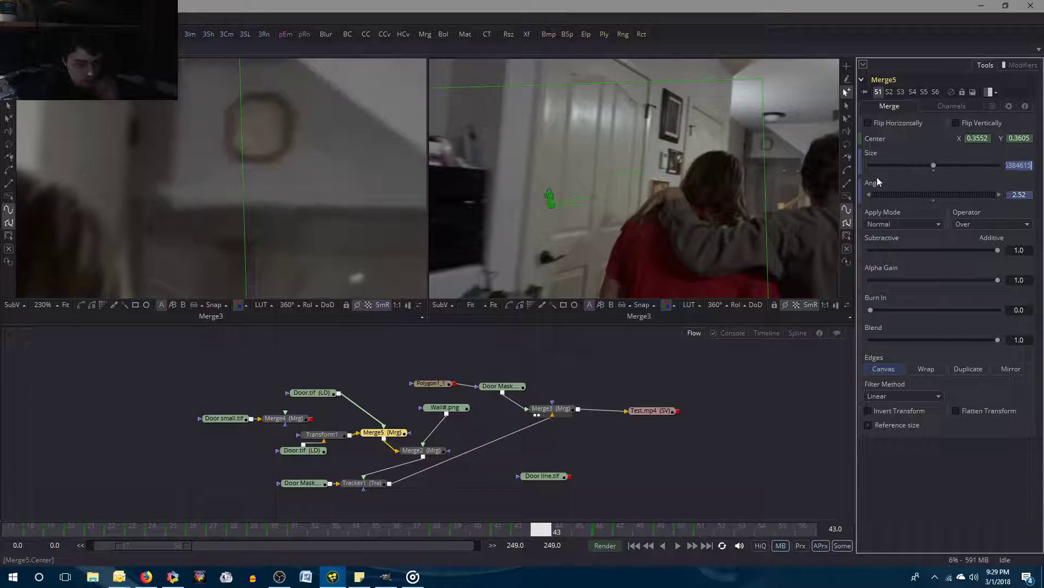
click(681, 457)
key(Left)
key(Right)
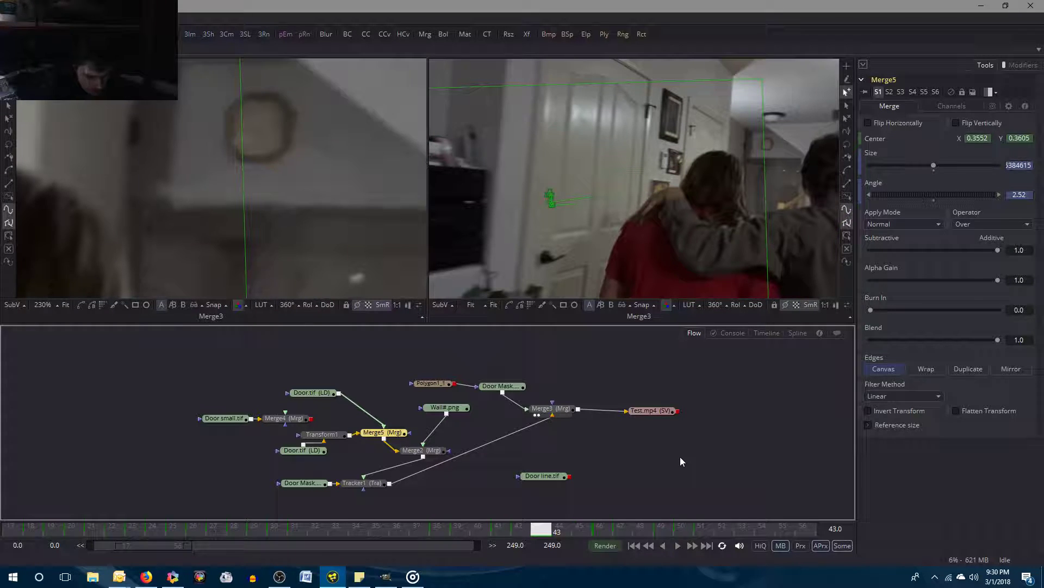
Switch to OBS Studio to check the running stream, and return to Fusion.
click(279, 576)
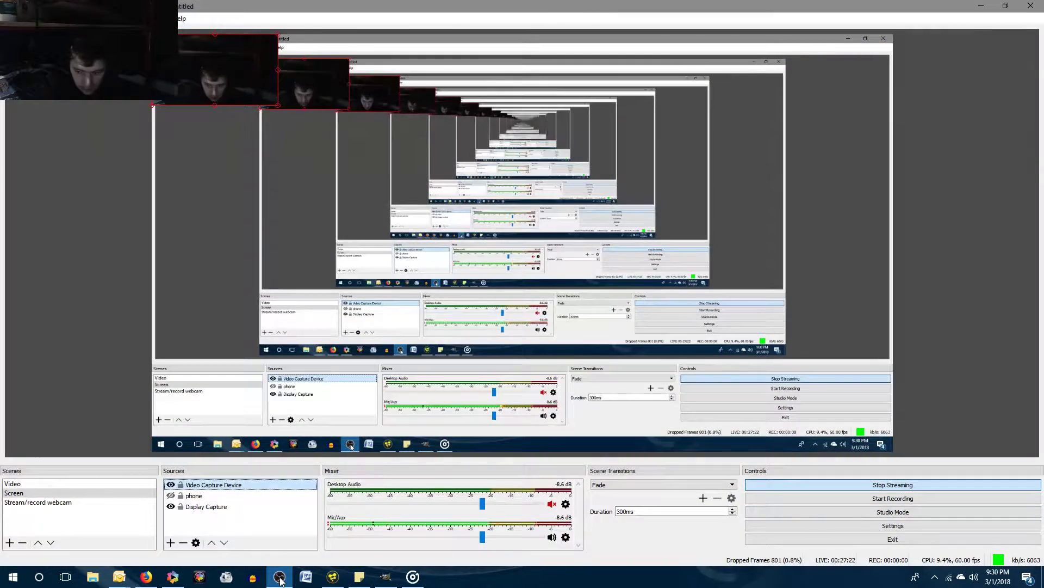
click(280, 576)
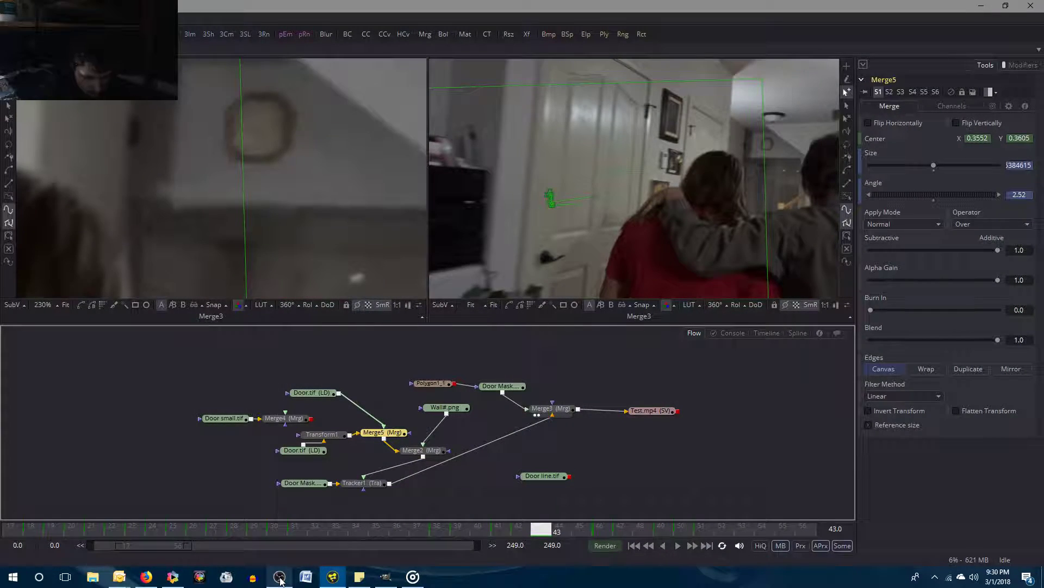
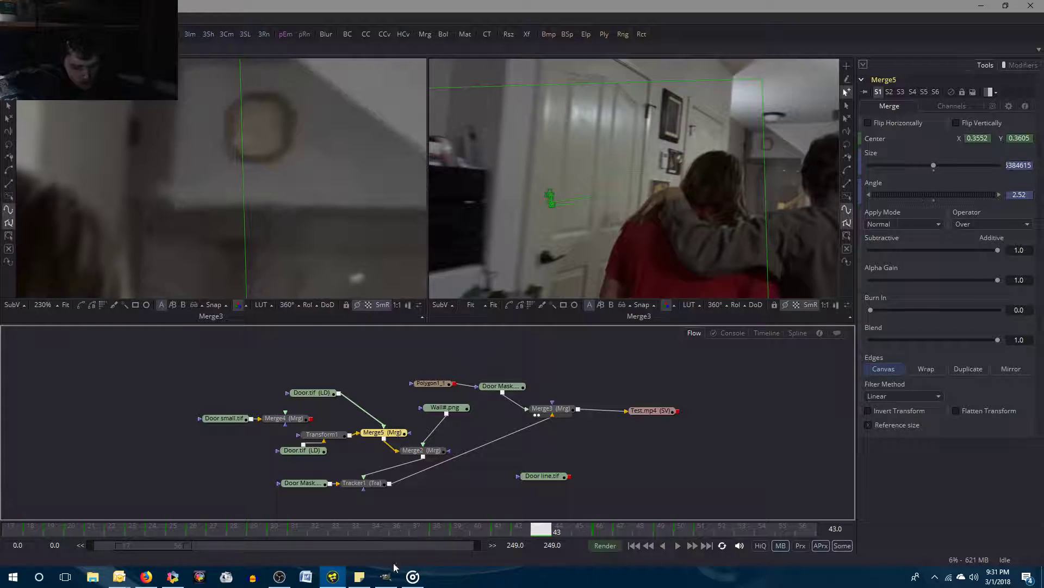
Switch to Groove Music, view the current song's play queue, and return to Fusion.
click(412, 582)
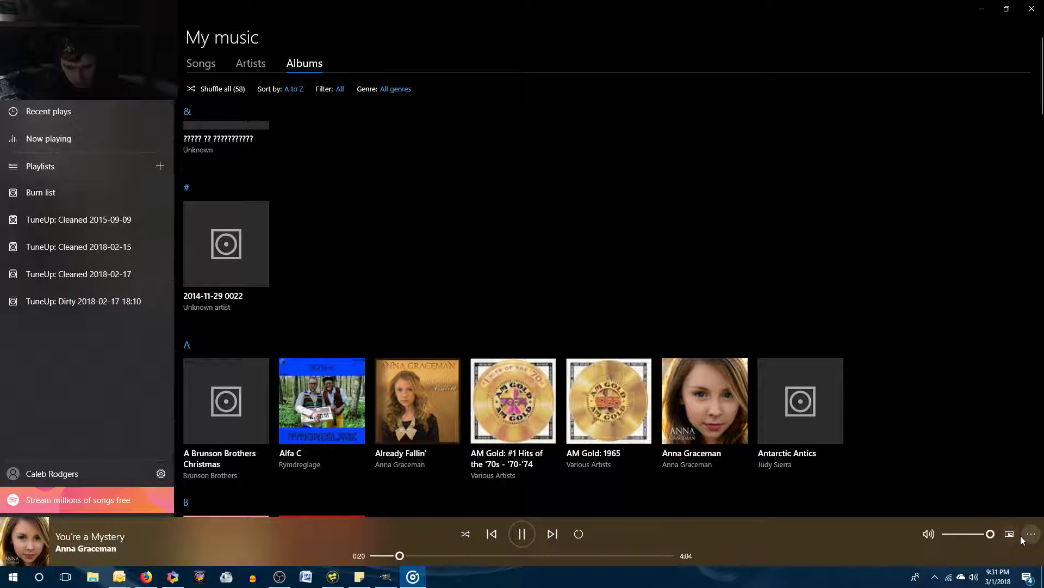
click(108, 538)
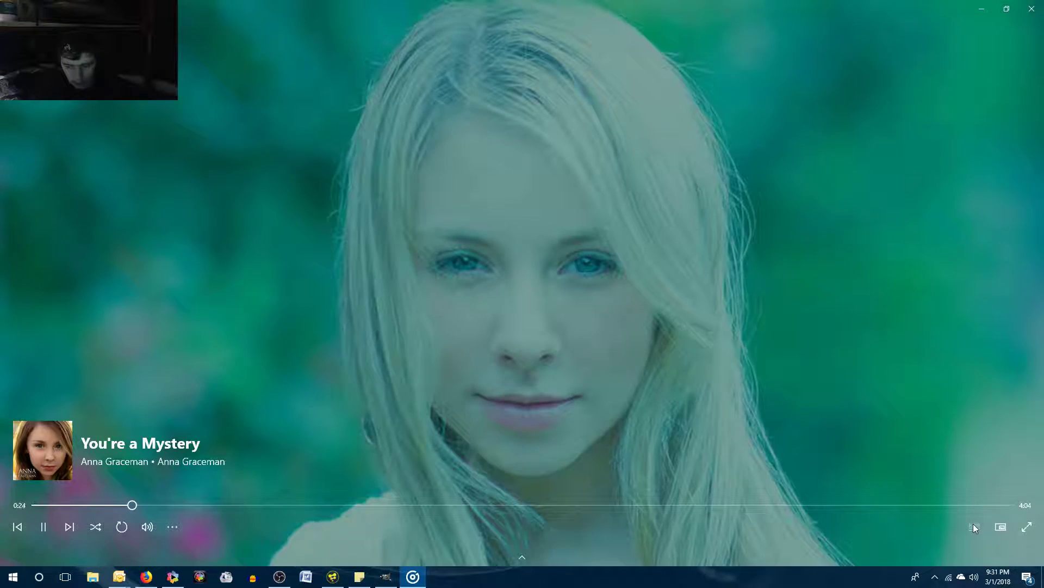
click(974, 526)
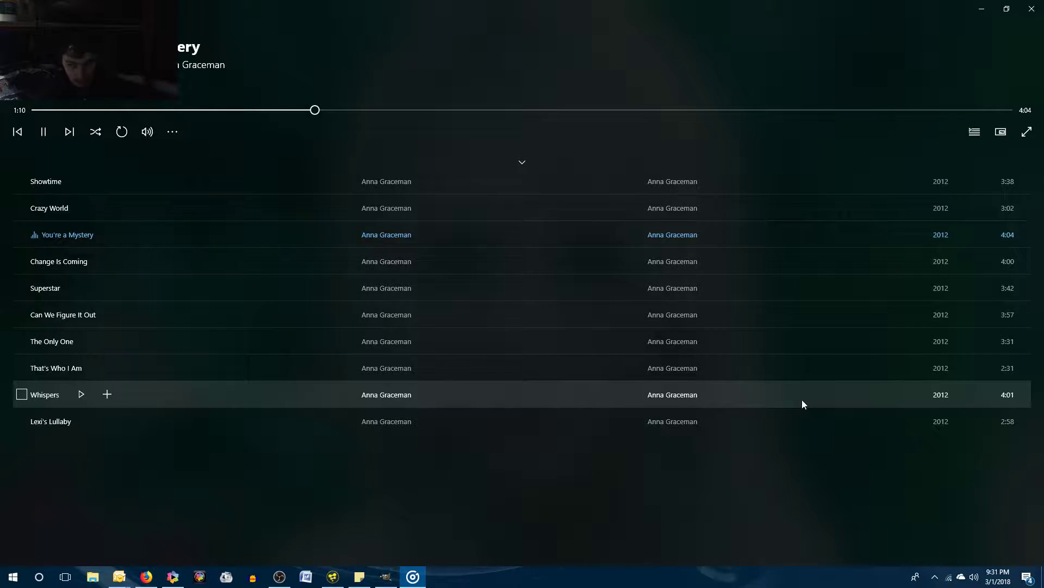
click(982, 9)
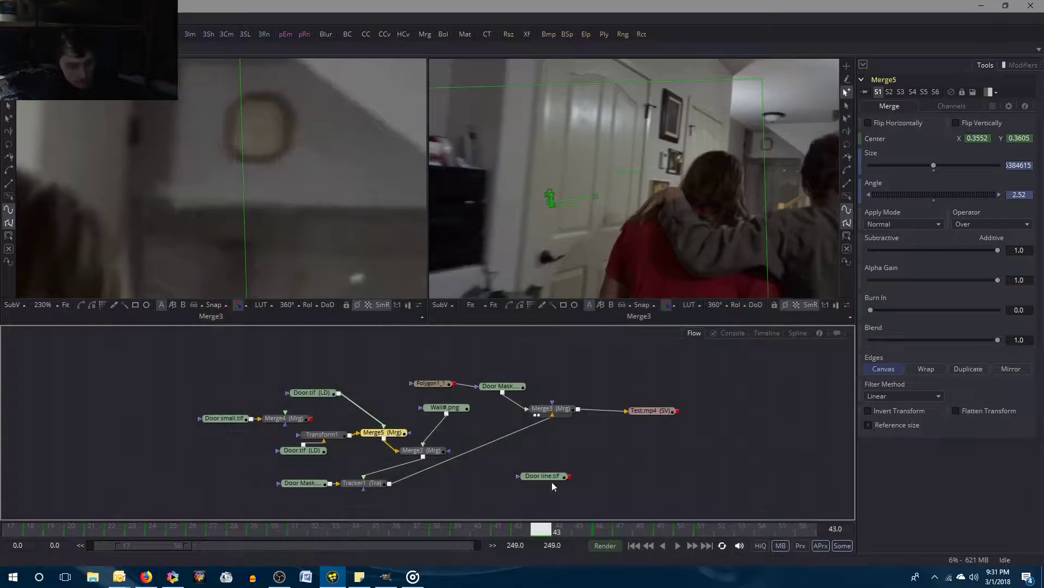
key(super)
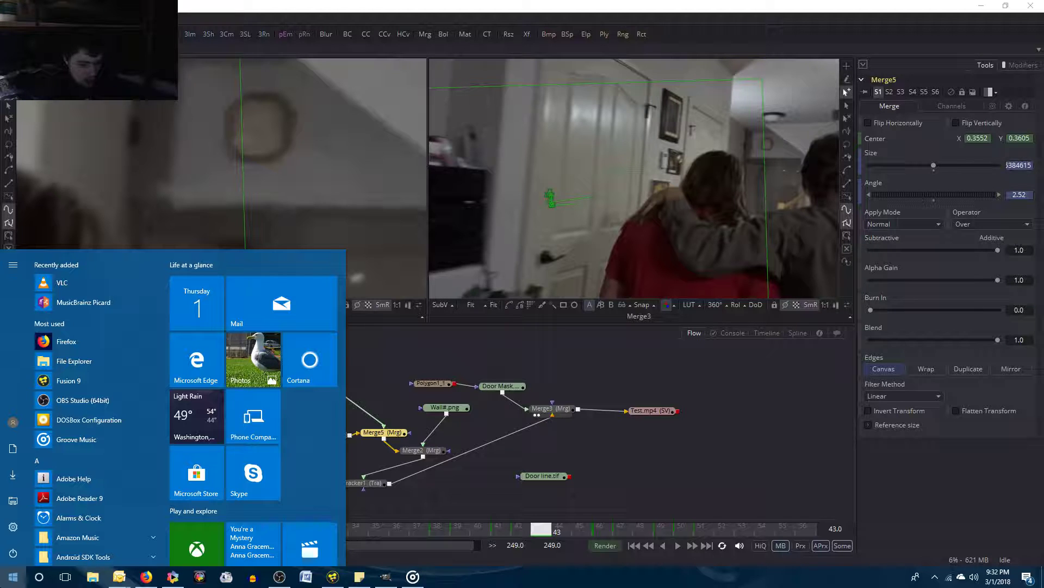
click(550, 498)
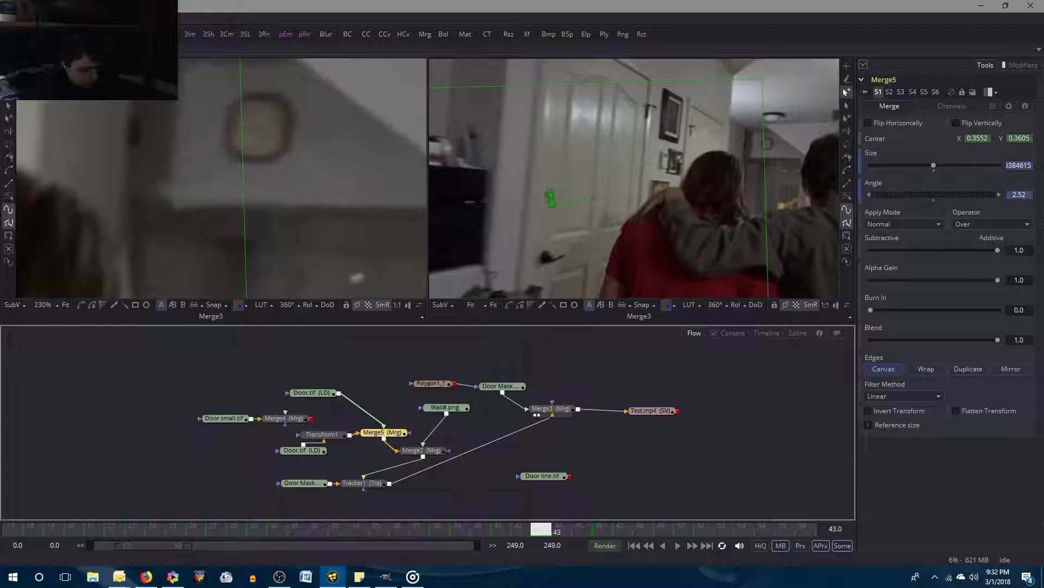
Flip repeatedly between frame 43 and its neighbouring frames to compare the position of the wall and door pieces.
key(bracketleft)
key(bracketright)
key(bracketleft)
key(bracketright)
key(bracketright)
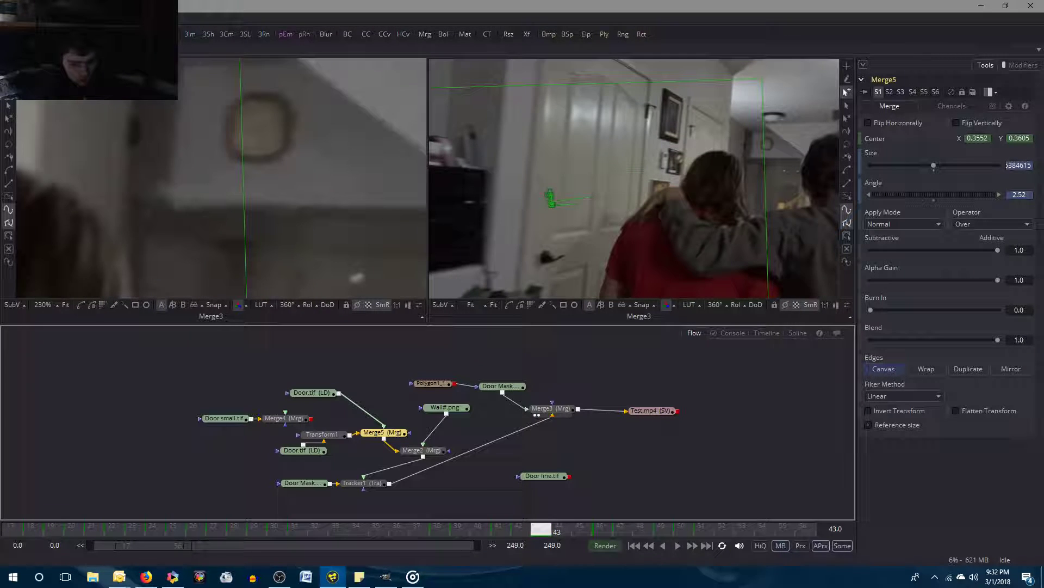
key(bracketleft)
key(bracketright)
key(bracketleft)
key(bracketright)
key(bracketleft)
key(bracketright)
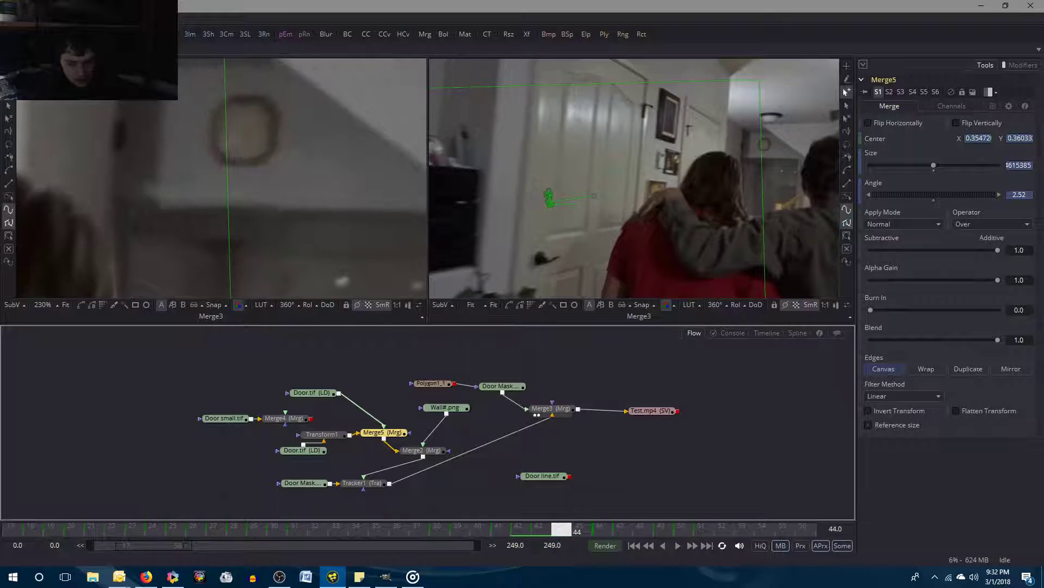
key(bracketleft)
key(bracketright)
key(bracketleft)
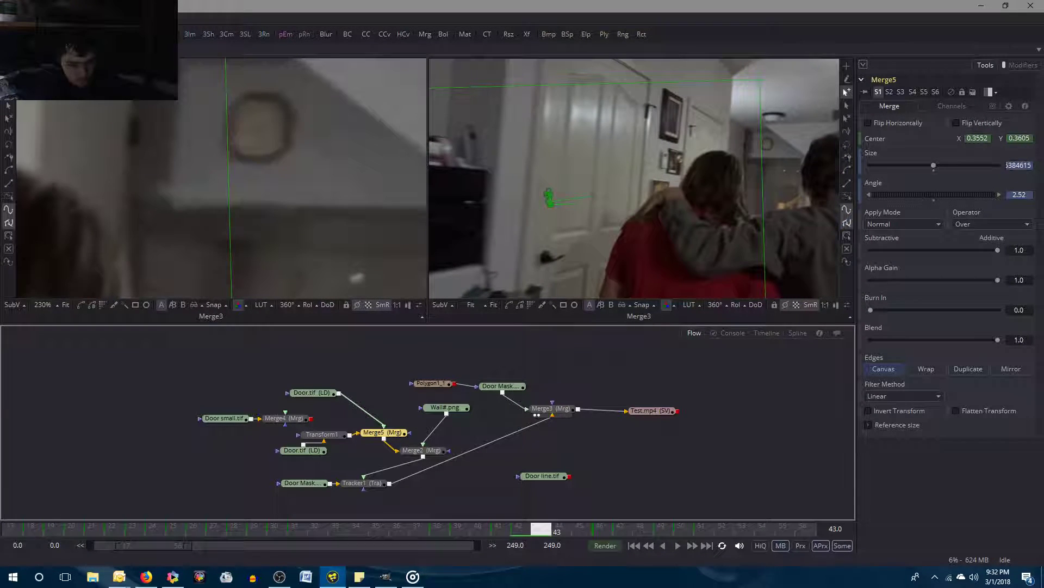
Step through frames 44 and 45 and back to frame 43 to examine how the pieces shift.
key(bracketright)
key(bracketright)
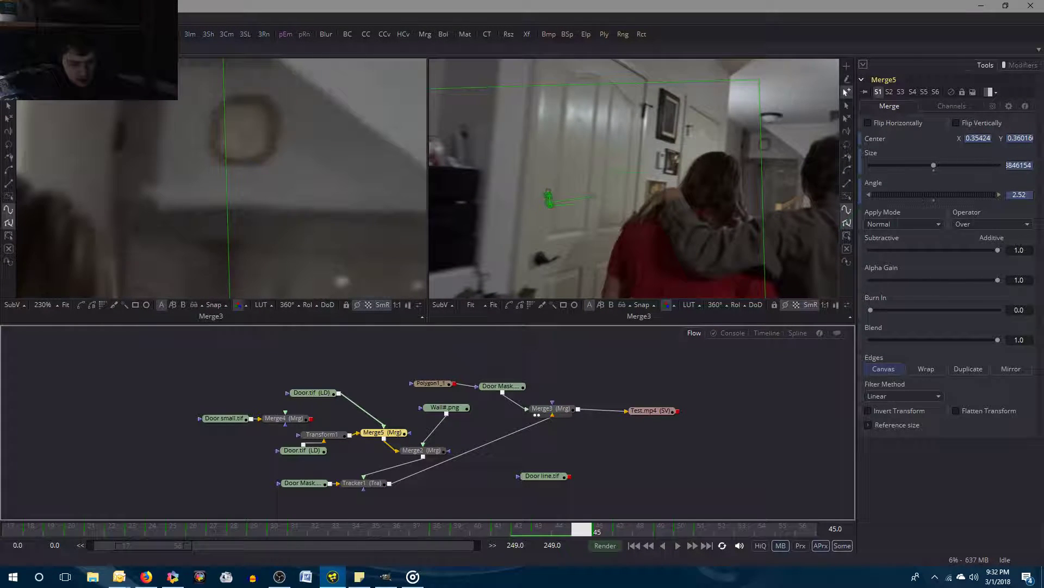
key(bracketleft)
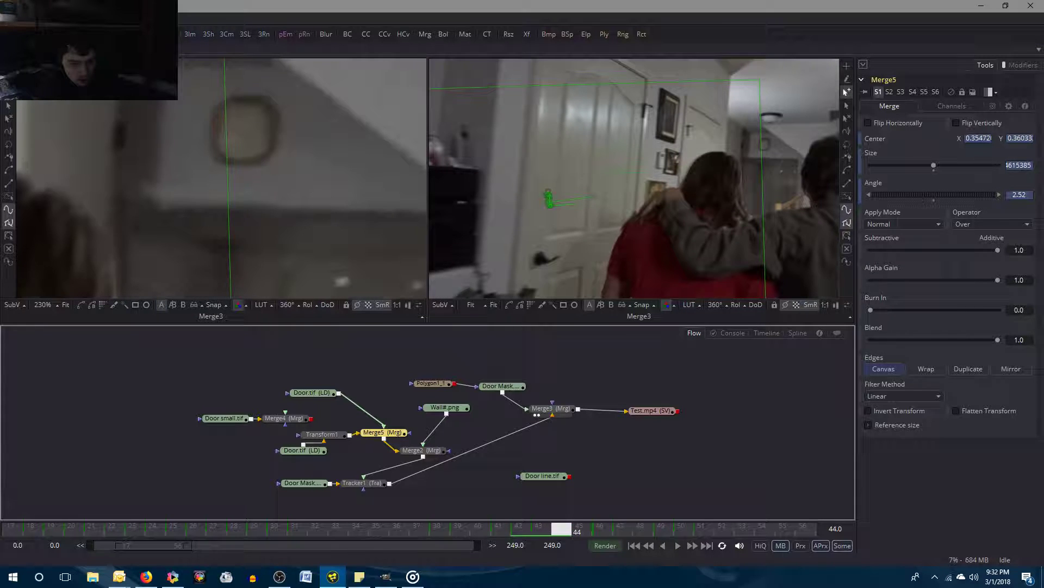
key(bracketright)
key(bracketleft)
key(bracketleft)
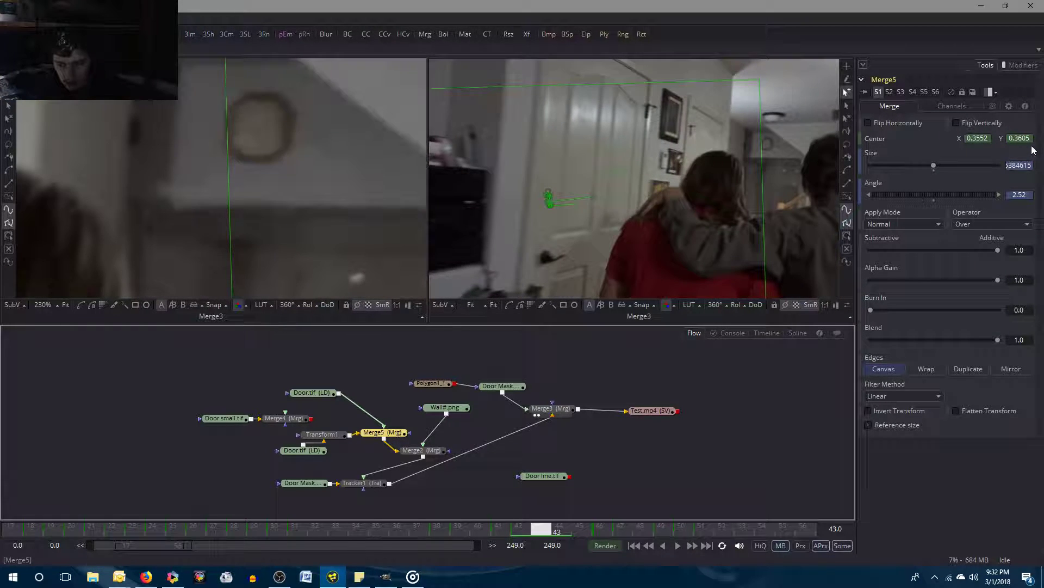
Try 0.3605 as Merge5's Center Y at frame 44 and check it against frame 43.
key(bracketright)
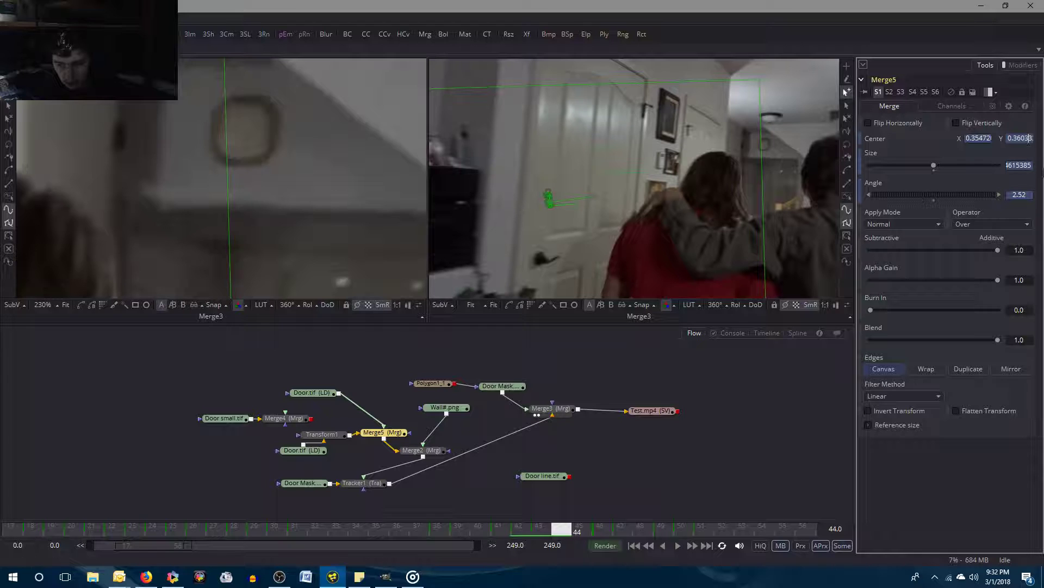
key(BackSpace)
key(BackSpace)
key(BackSpace)
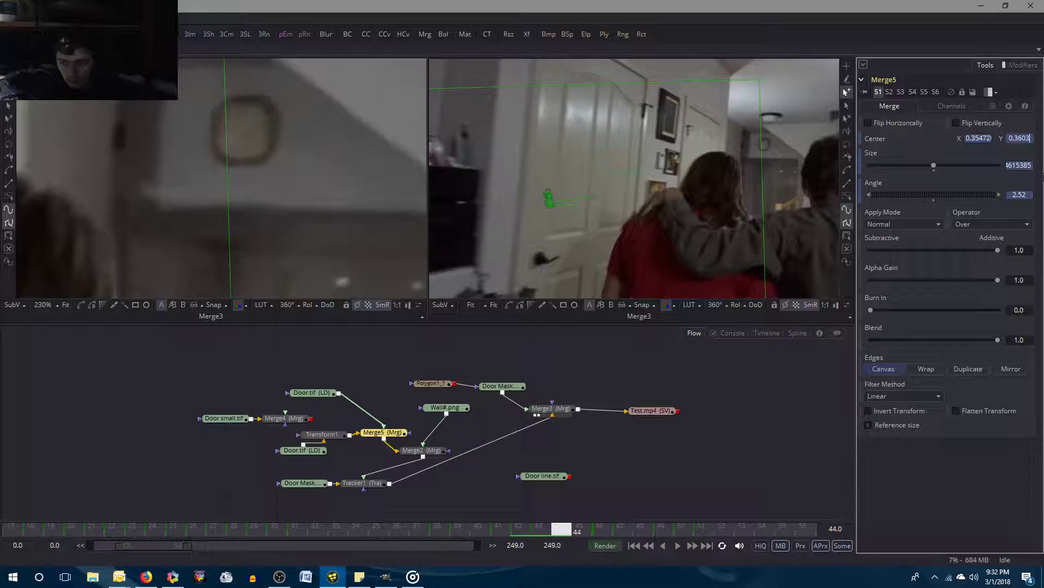
text(5)
key(Tab)
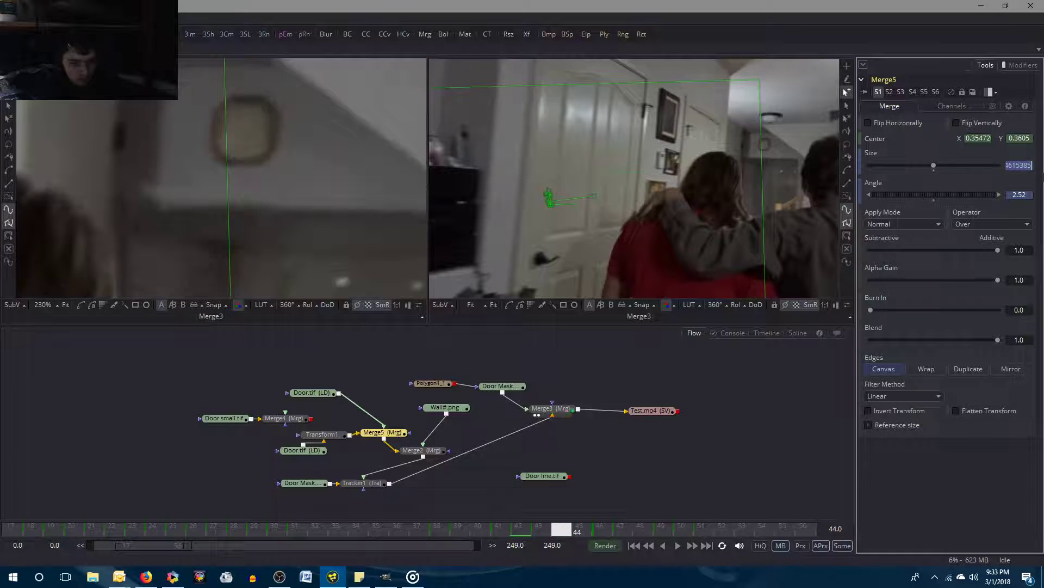
click(807, 437)
key(Left)
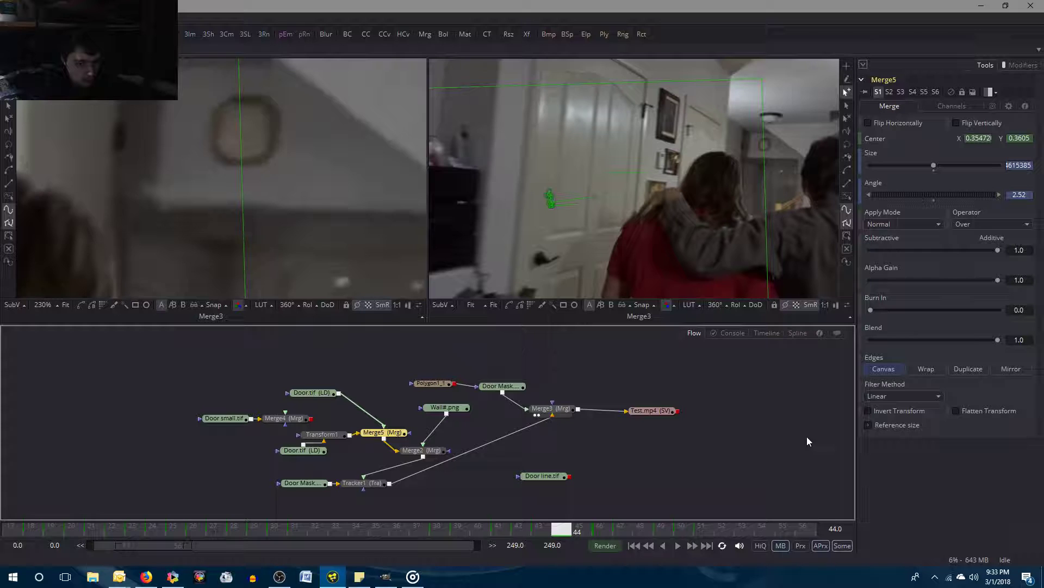
key(Right)
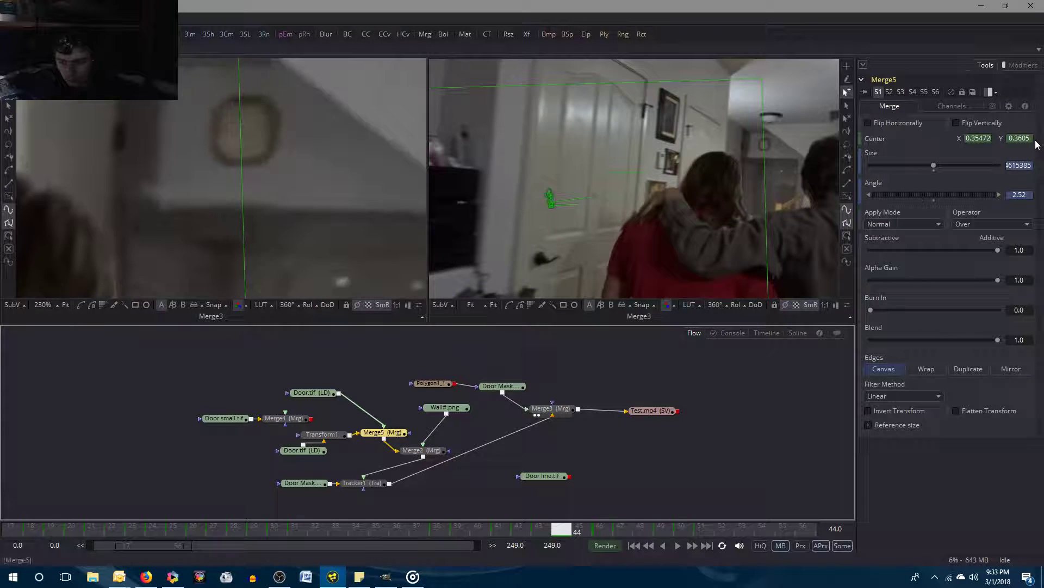
Set Merge5's Center Y at frame 44 to 0.36 and flip repeatedly between frames 43 and 44 to compare.
click(1032, 138)
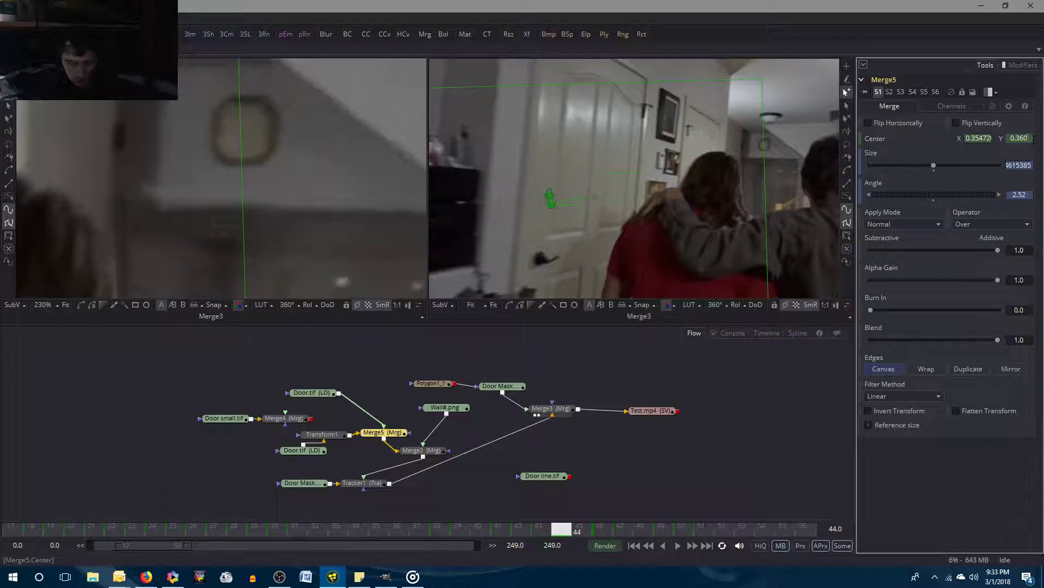
click(787, 426)
key(Left)
key(Right)
key(Left)
key(Right)
key(Left)
key(Right)
key(Left)
key(Right)
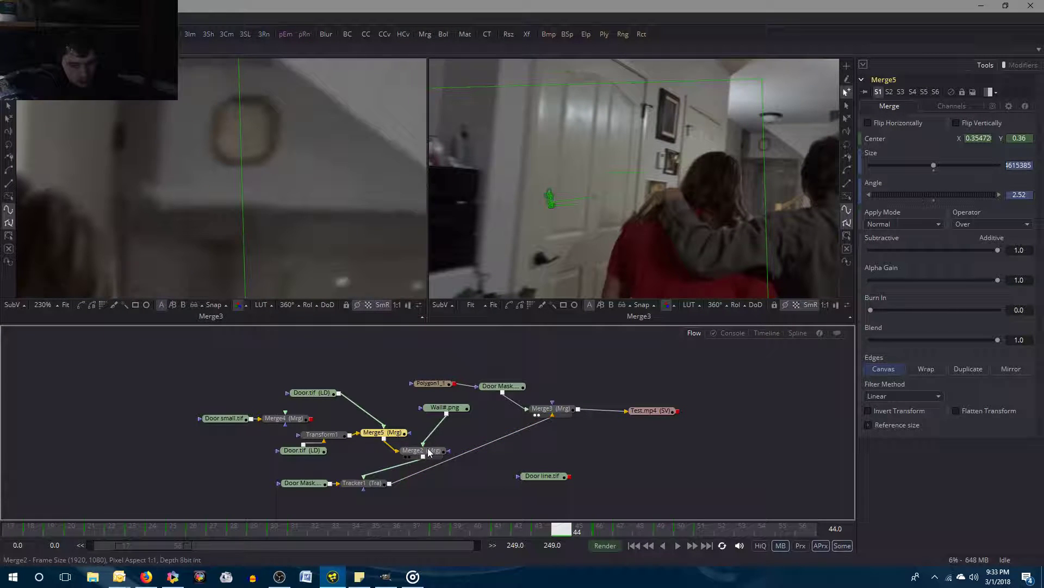
Select the Merge2 node to show its Center settings at frame 44.
click(430, 451)
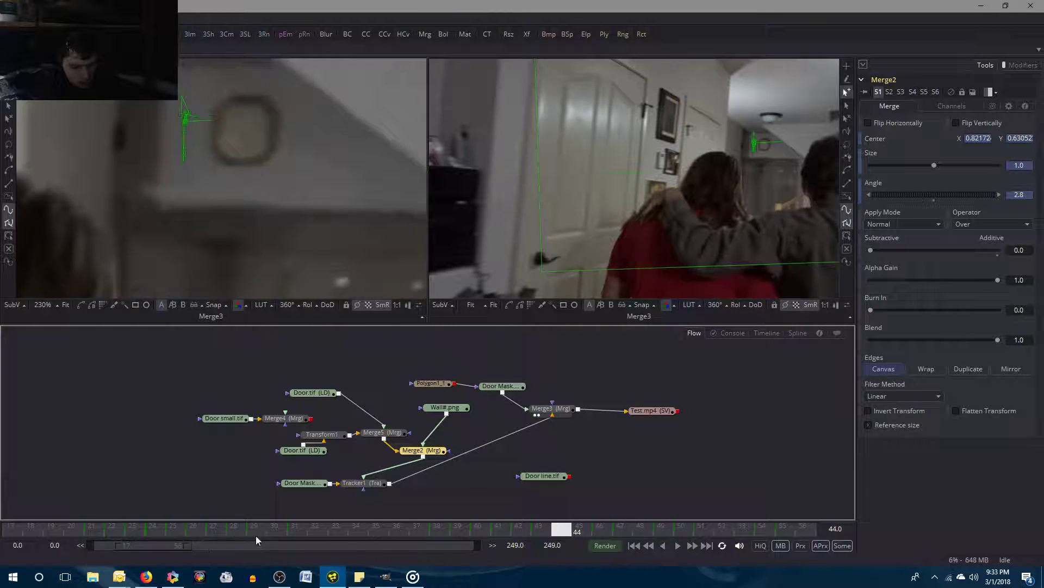
mouse_move(280, 582)
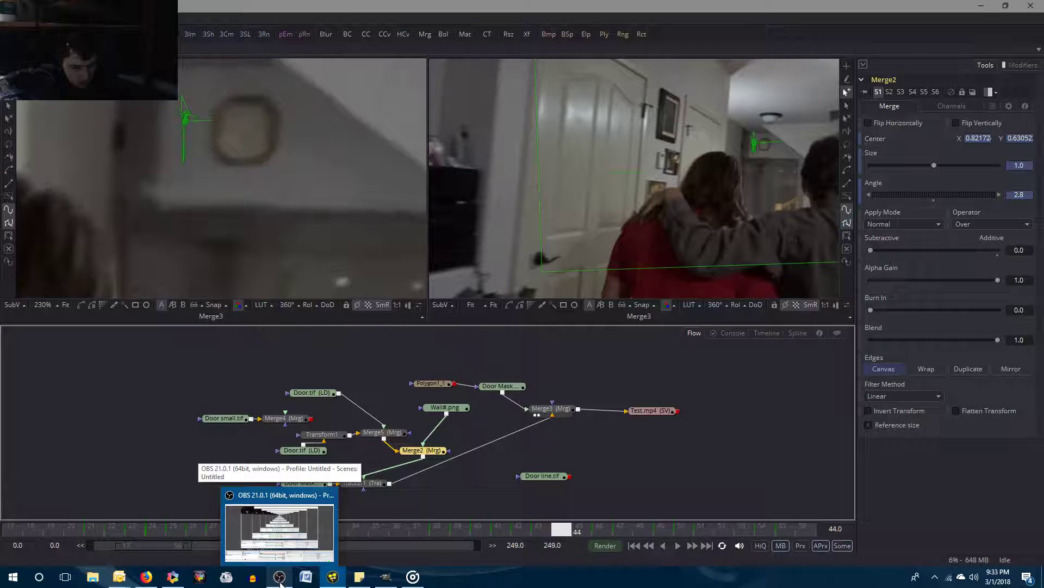
Switch to Firefox and search the web for "anna graceman you're a mystre".
click(146, 577)
click(132, 9)
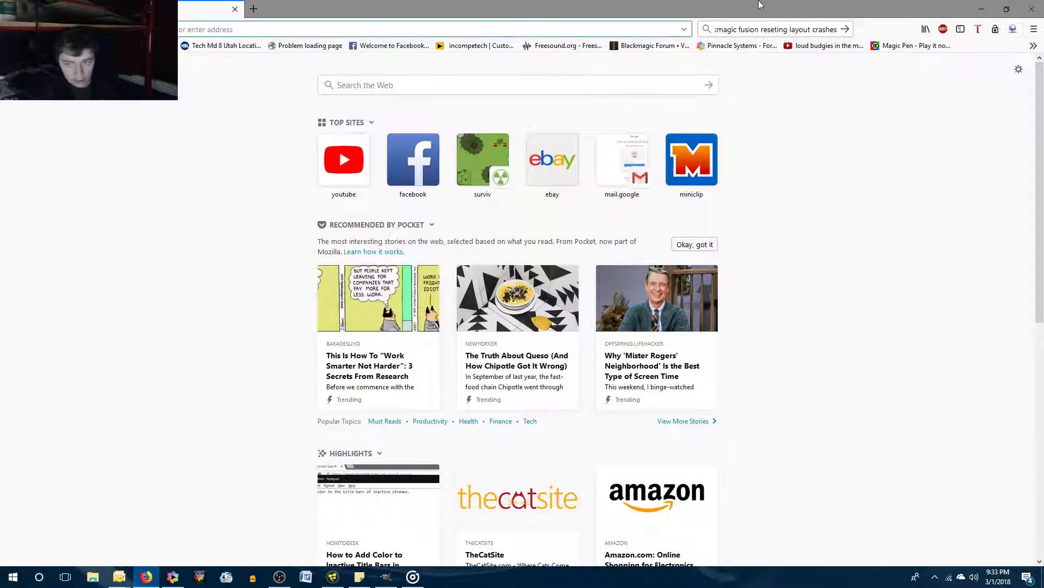
click(773, 34)
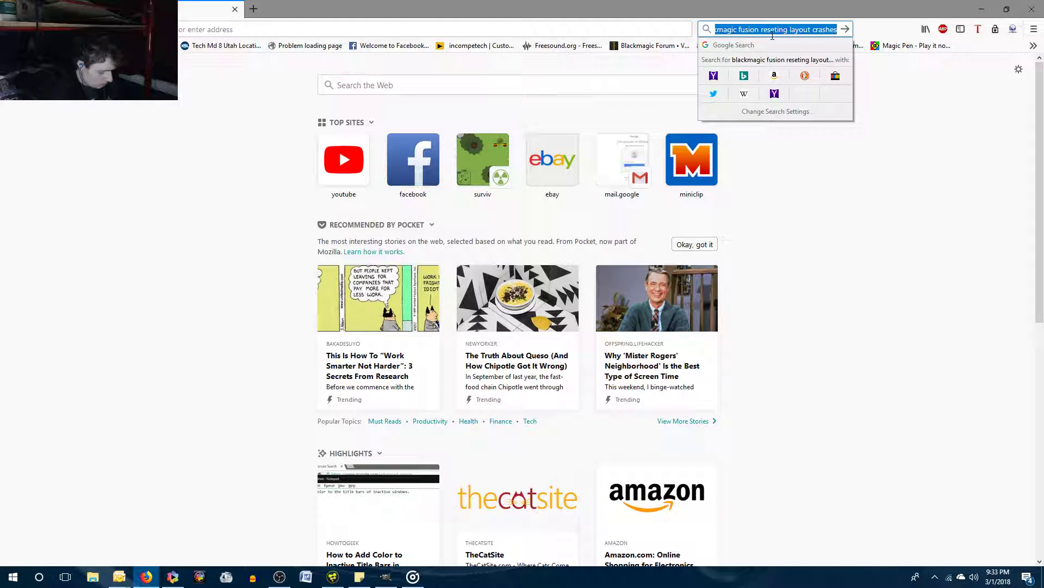
text(anna graceman you're a m)
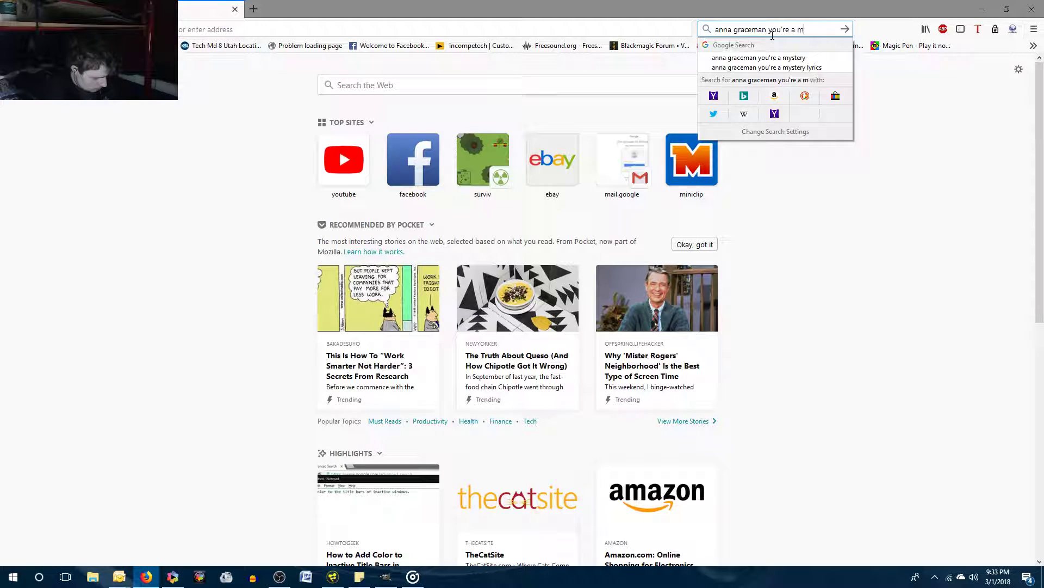
text(ystre)
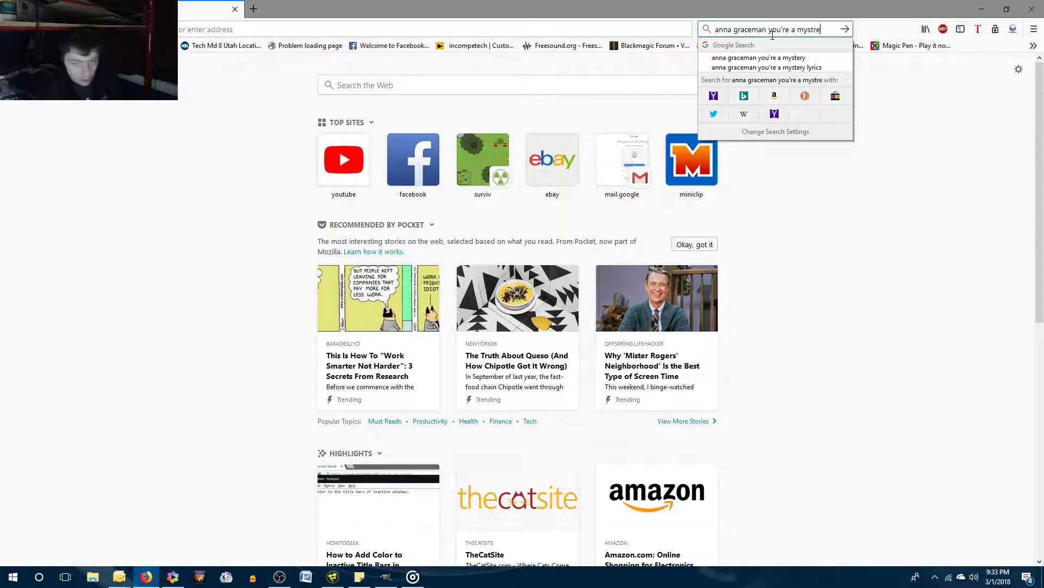
key(Return)
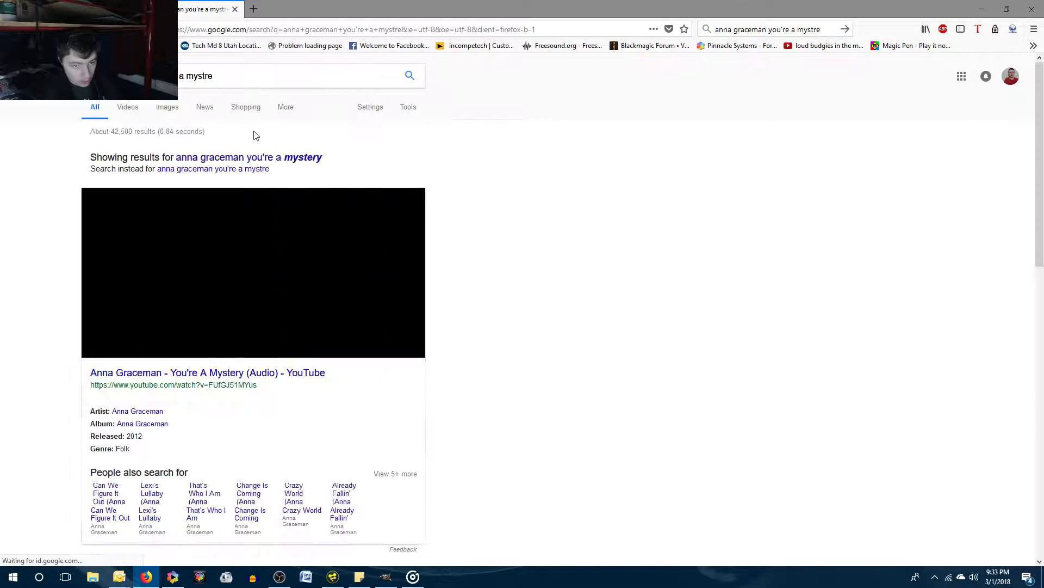
Use the corrected spelling of the search, open the song's Musixmatch lyrics page, and read the first verse and chorus.
click(271, 159)
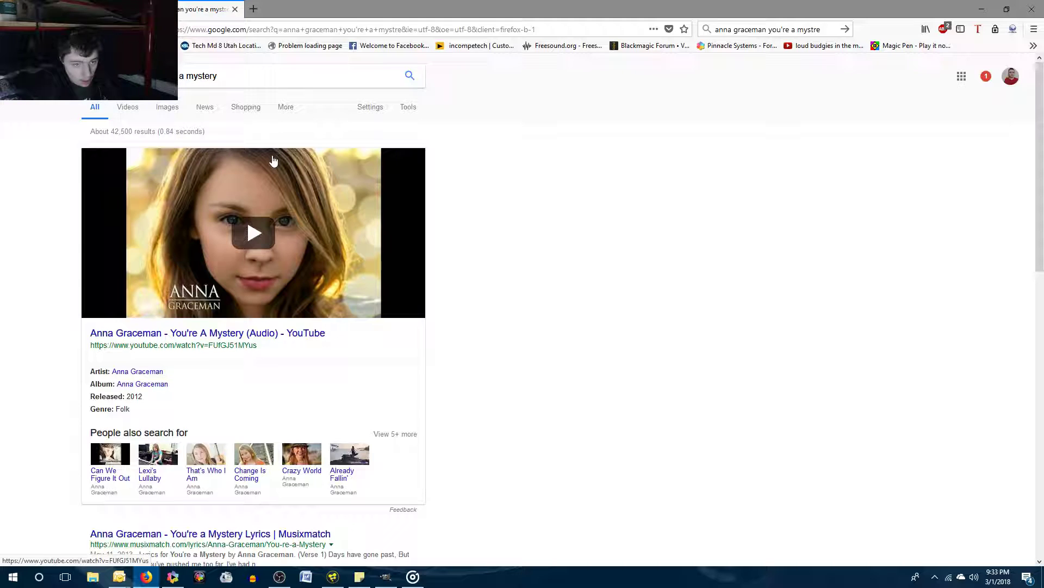
scroll(274, 160, down, 6)
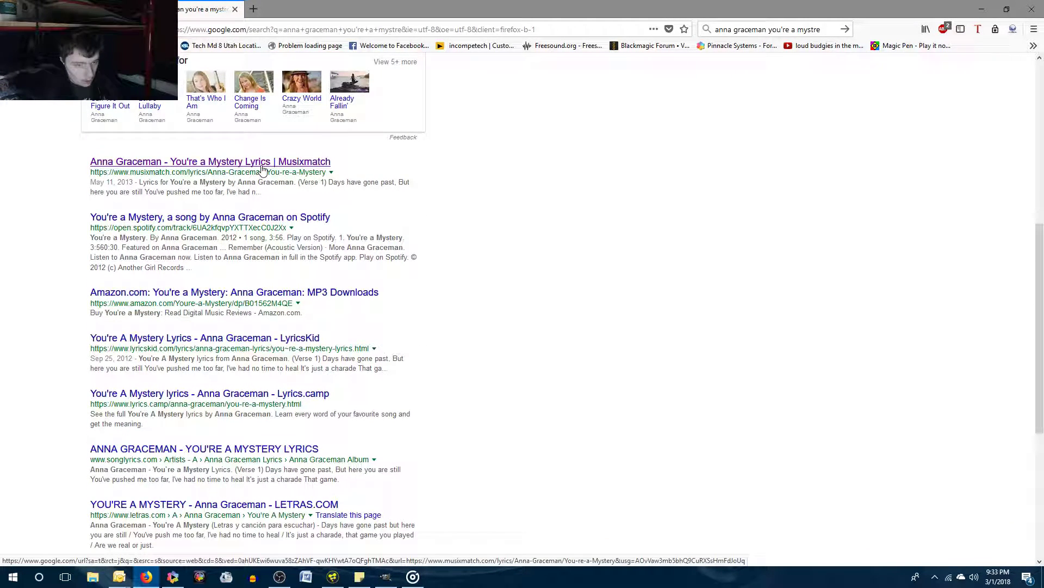
click(261, 169)
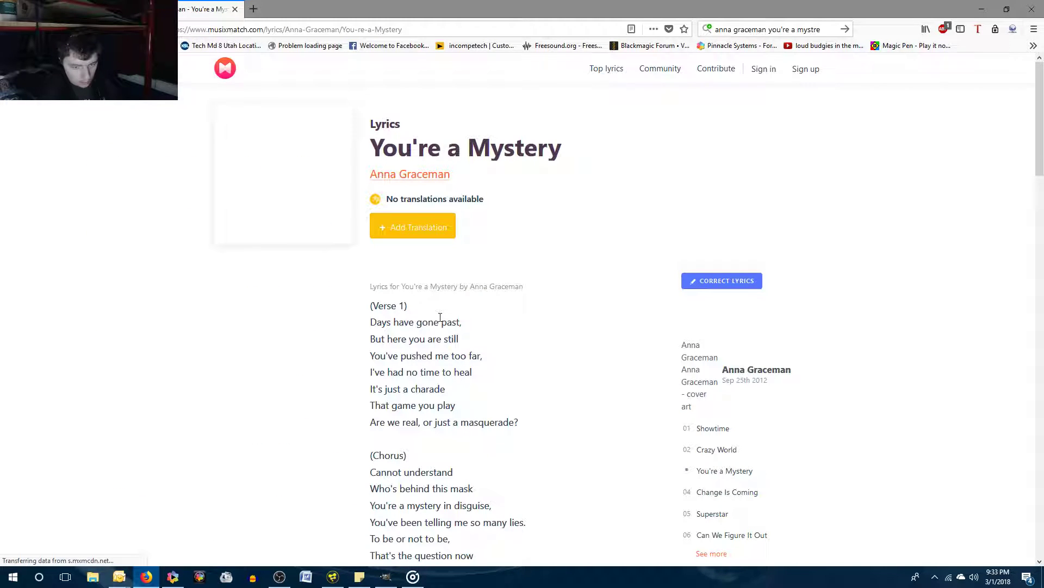
scroll(440, 318, down, 1)
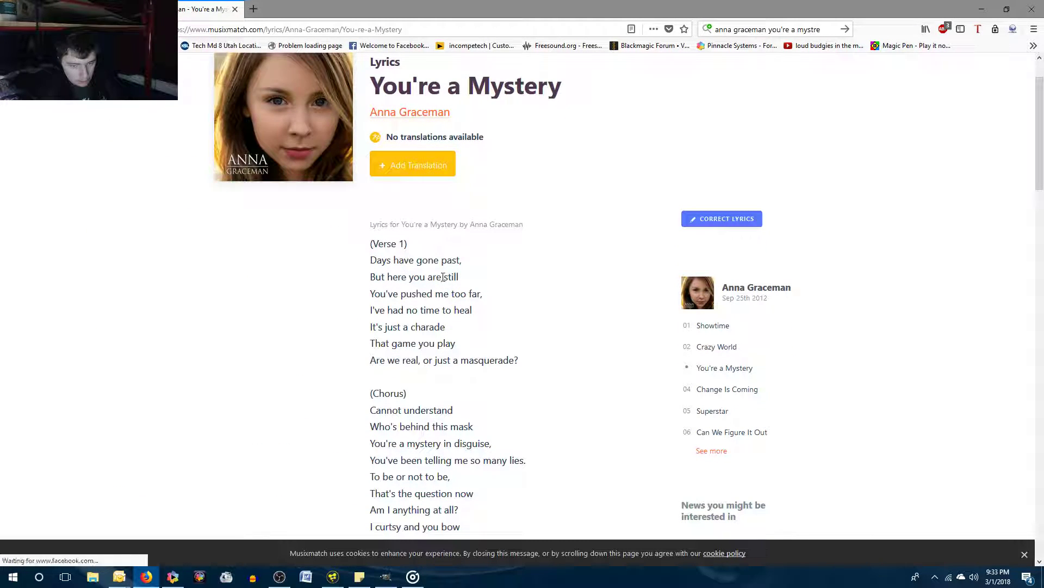
scroll(443, 277, down, 1)
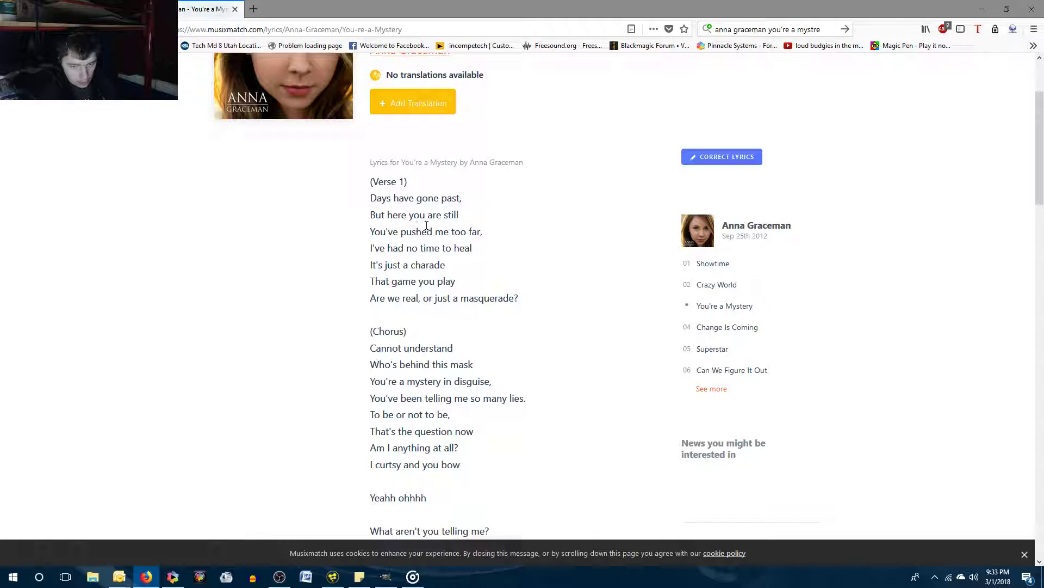
scroll(494, 196, down, 1)
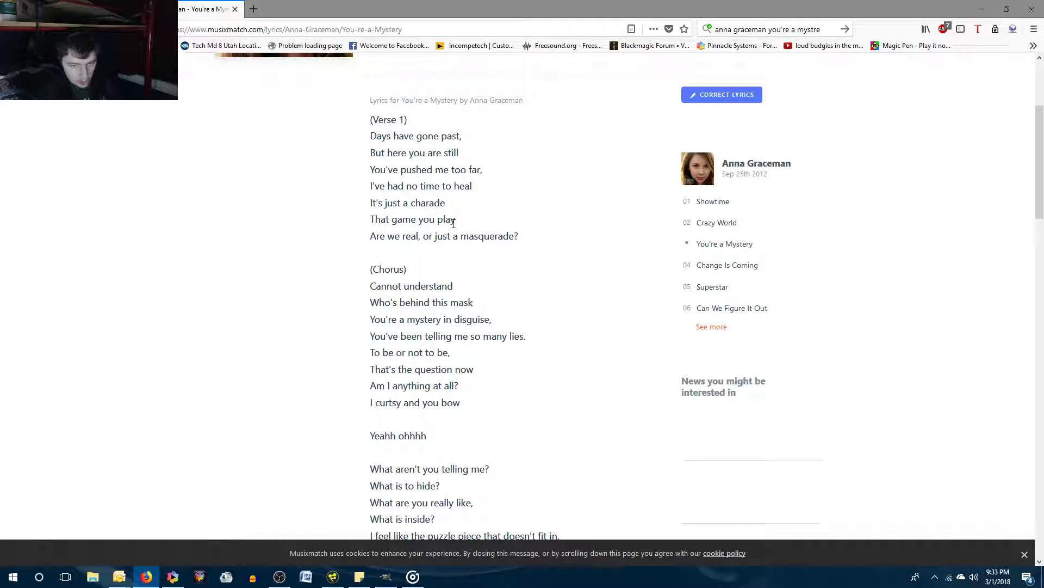
scroll(454, 223, down, 1)
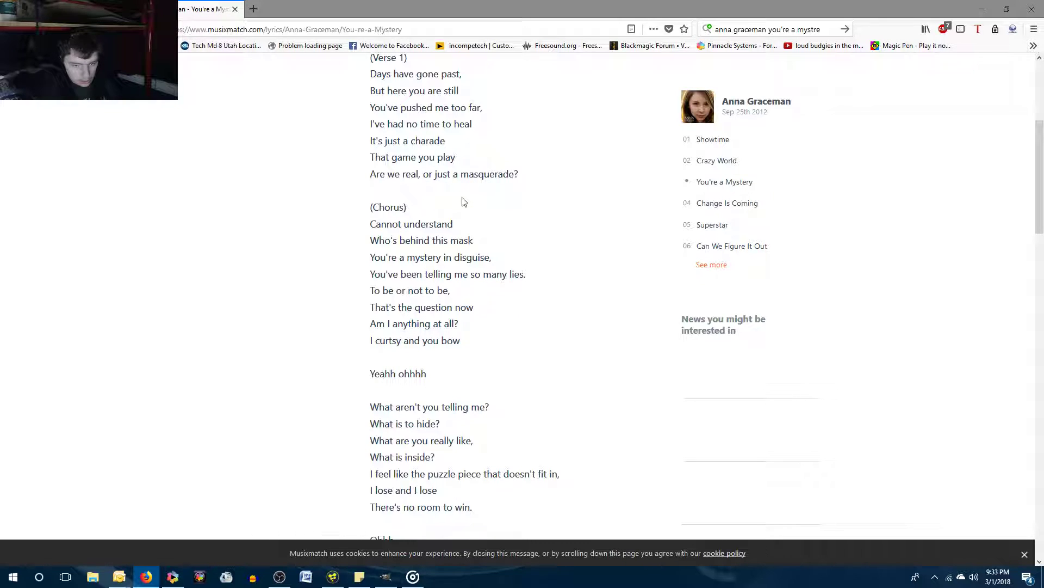
scroll(464, 201, down, 1)
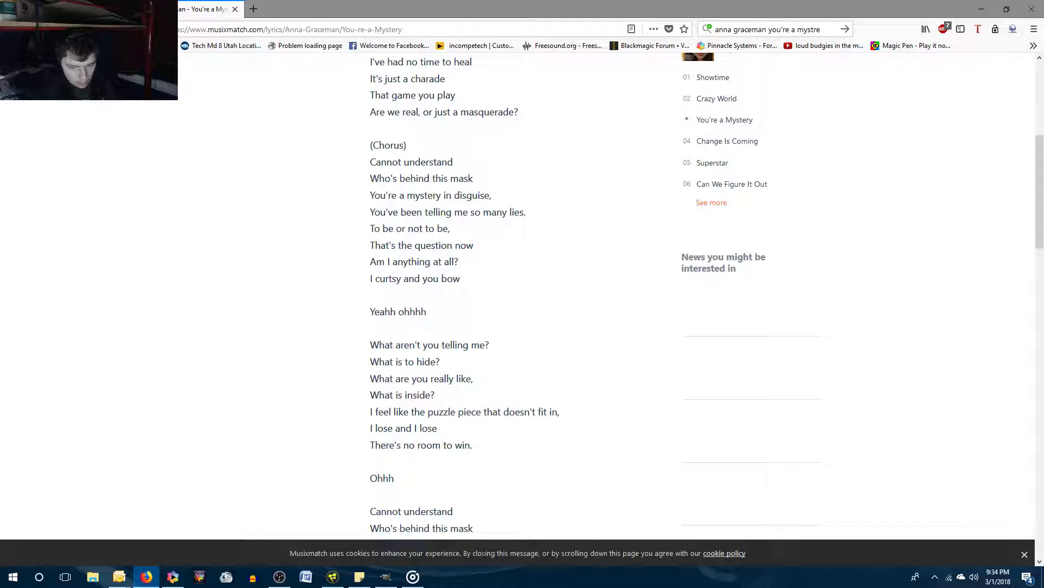
Switch to Groove Music, rewind You're a Mystery to 2:35, and return to Firefox.
click(413, 576)
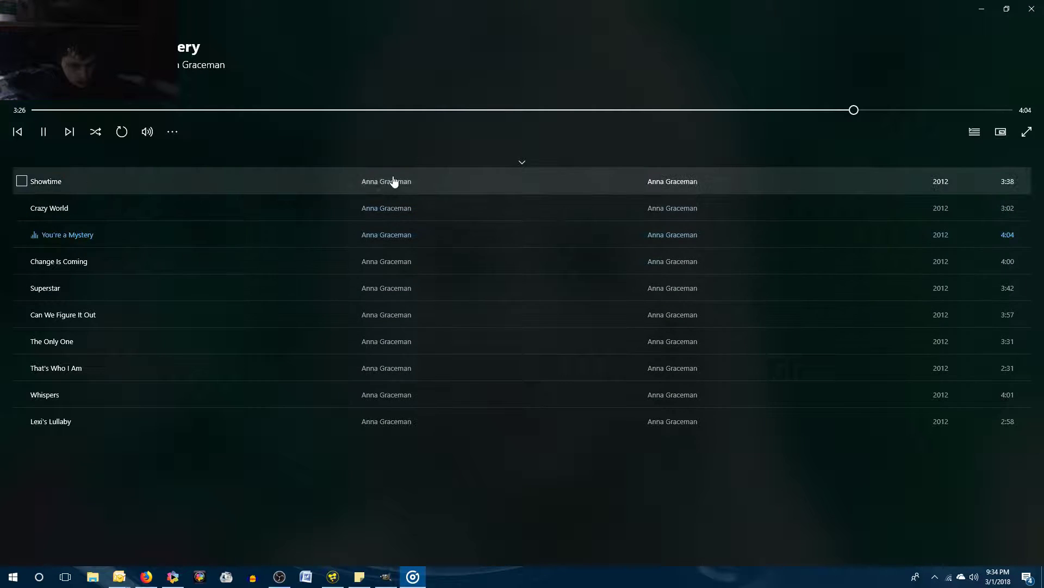
click(653, 110)
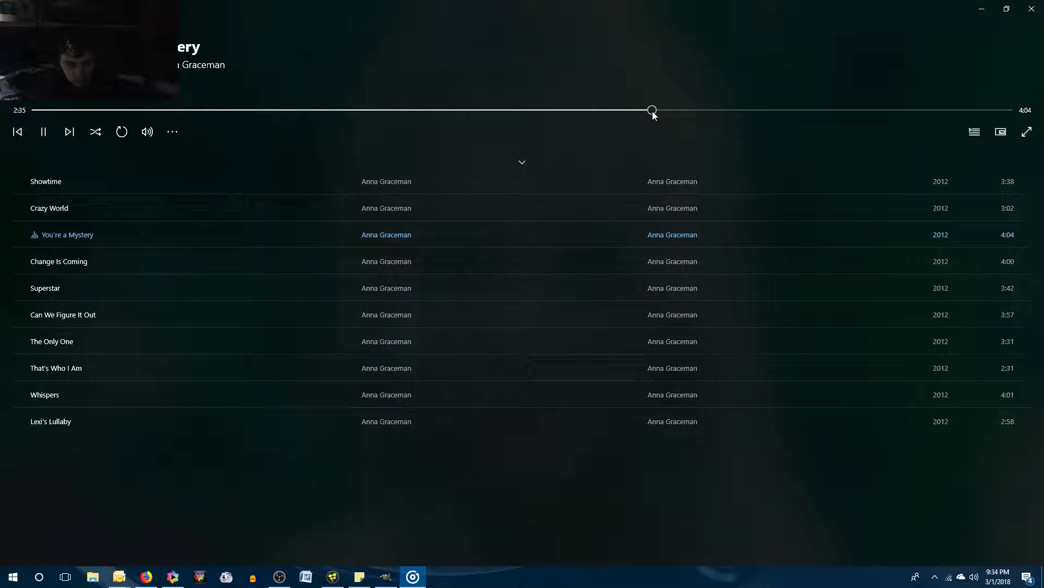
click(982, 8)
Read the remaining verses and choruses of the You're a Mystery lyrics.
scroll(514, 231, up, 2)
scroll(514, 232, down, 5)
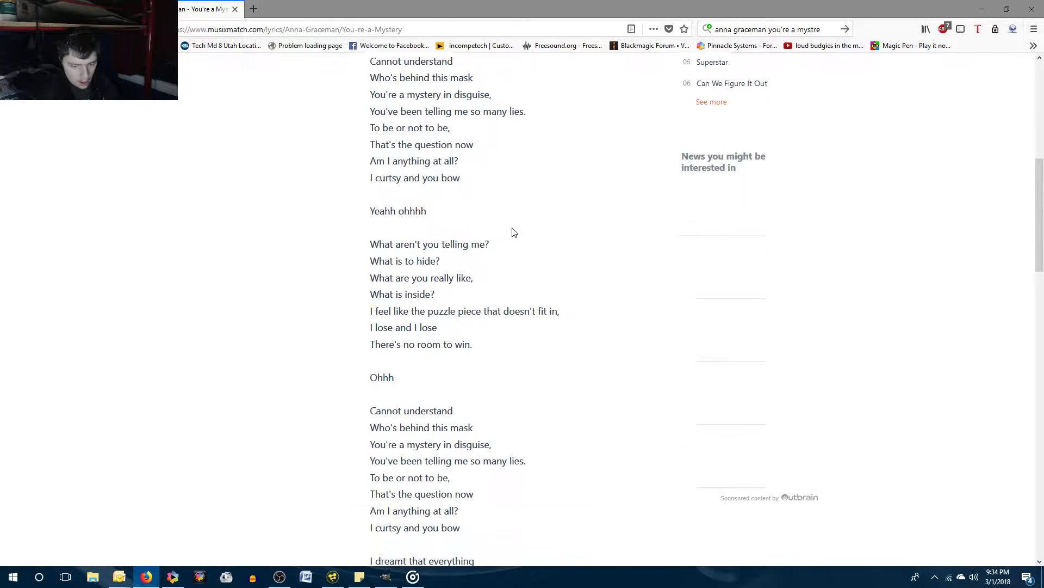
scroll(514, 232, down, 2)
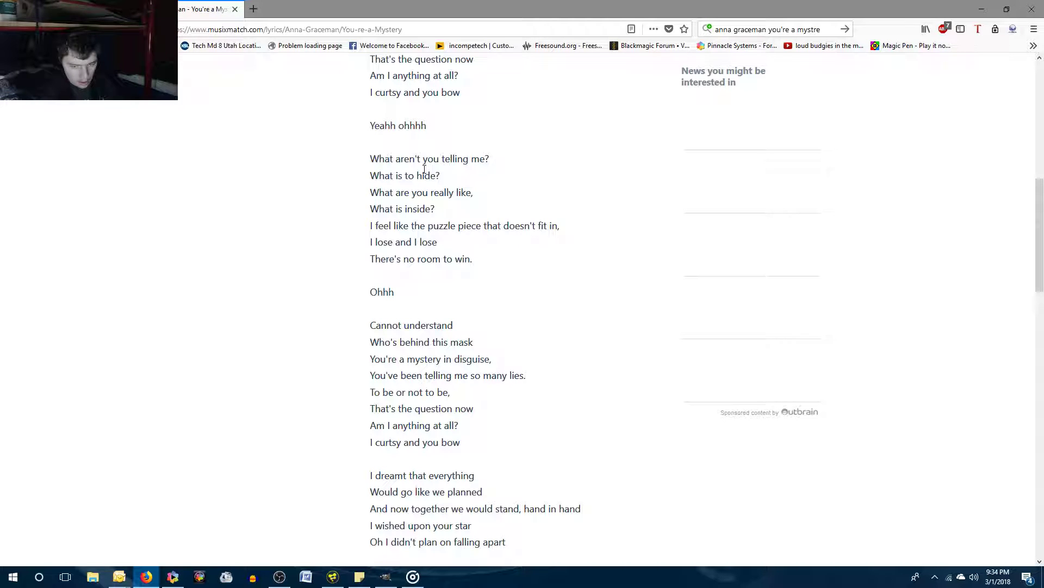
scroll(425, 200, down, 6)
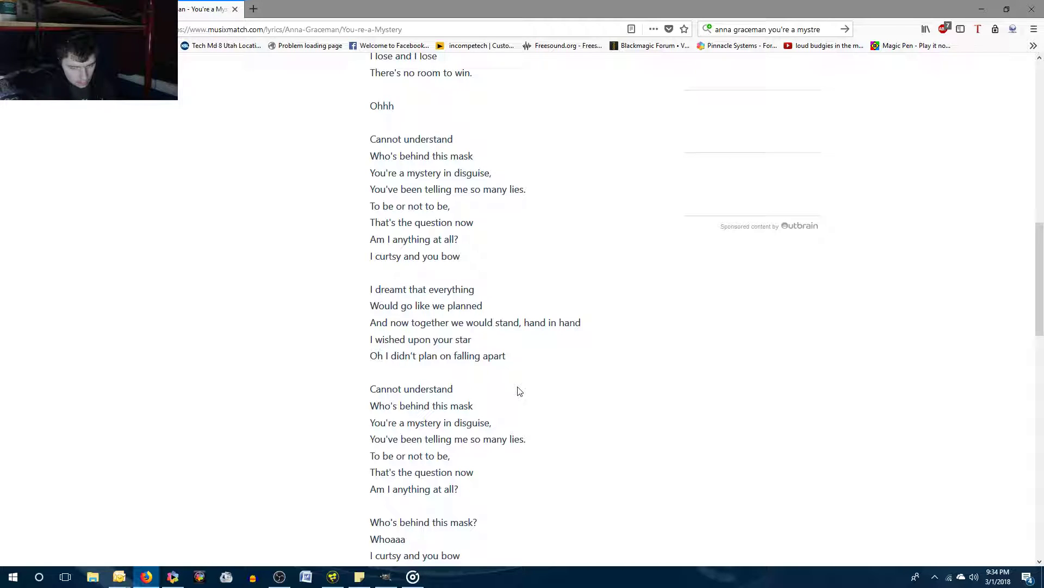
Return to the search results and open the Lyrics.camp page for You're A Mystery in a separate tab.
key(alt+Left)
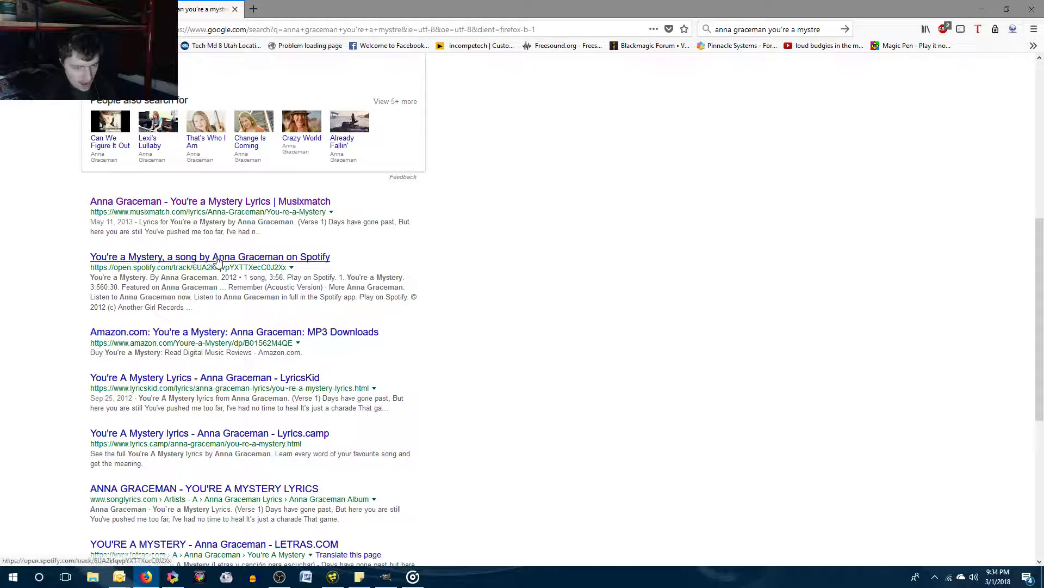
right_click(211, 441)
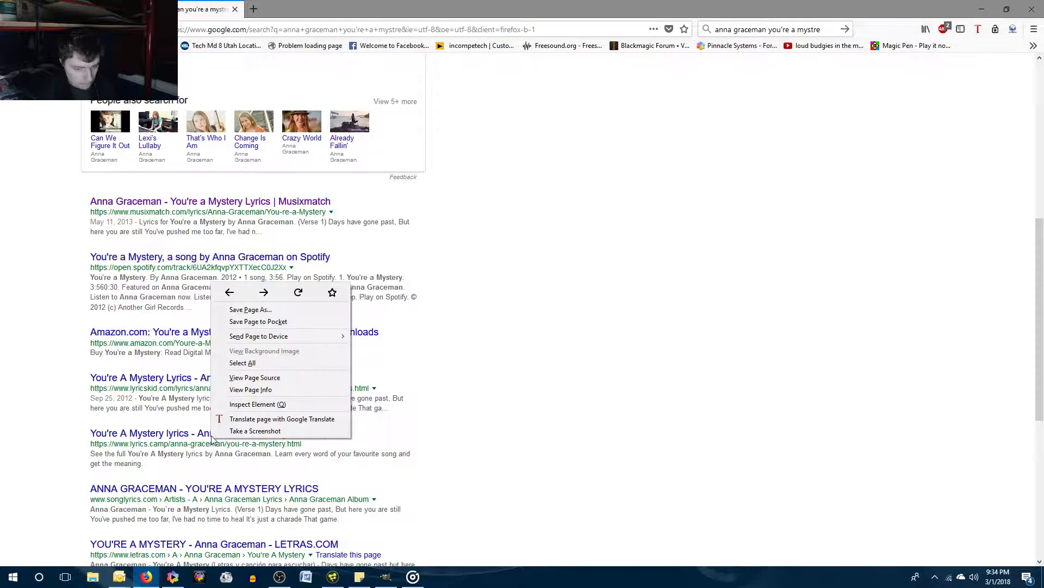
key(Escape)
right_click(214, 435)
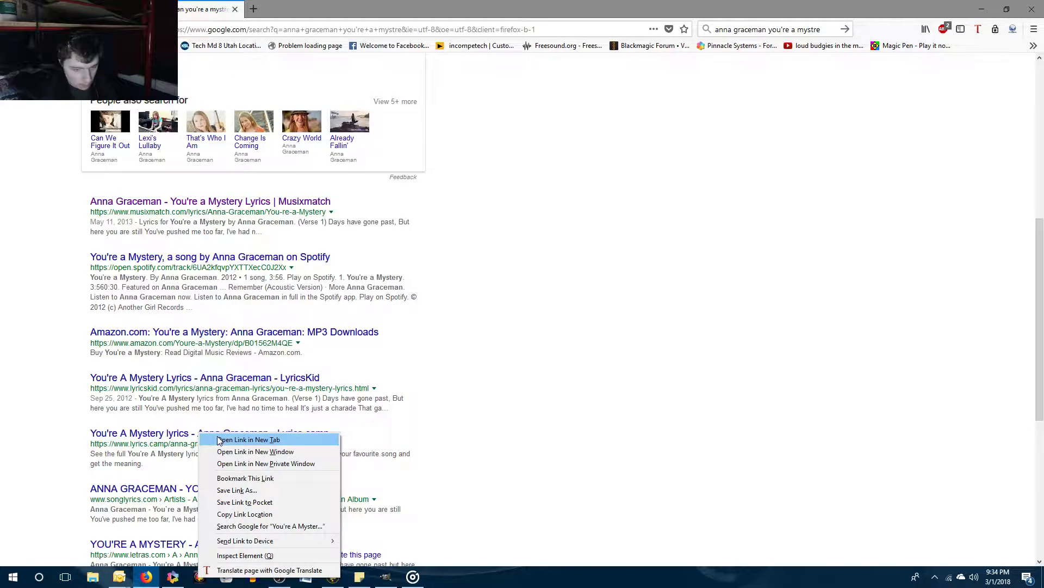
click(223, 439)
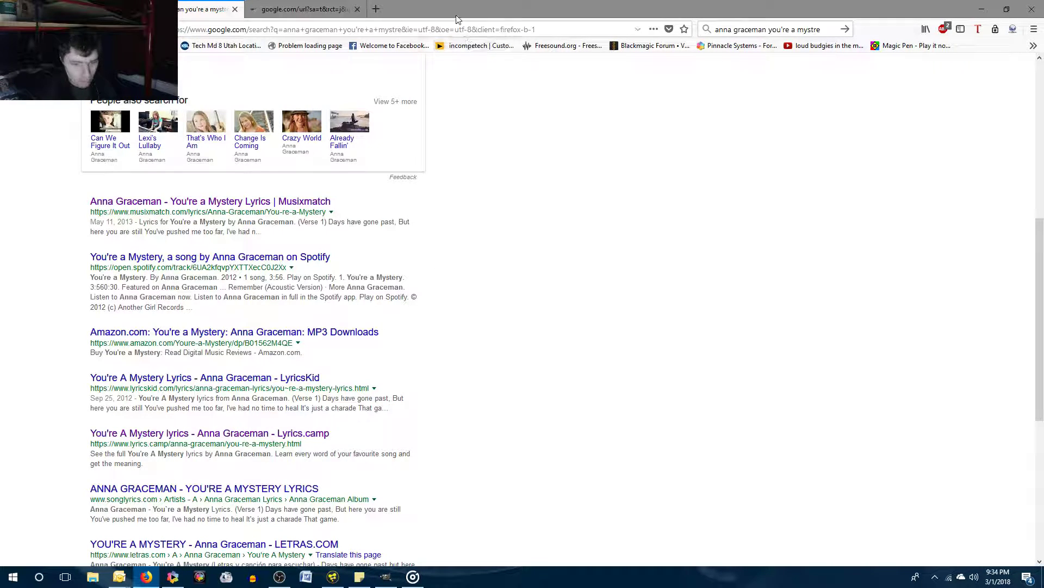
click(302, 10)
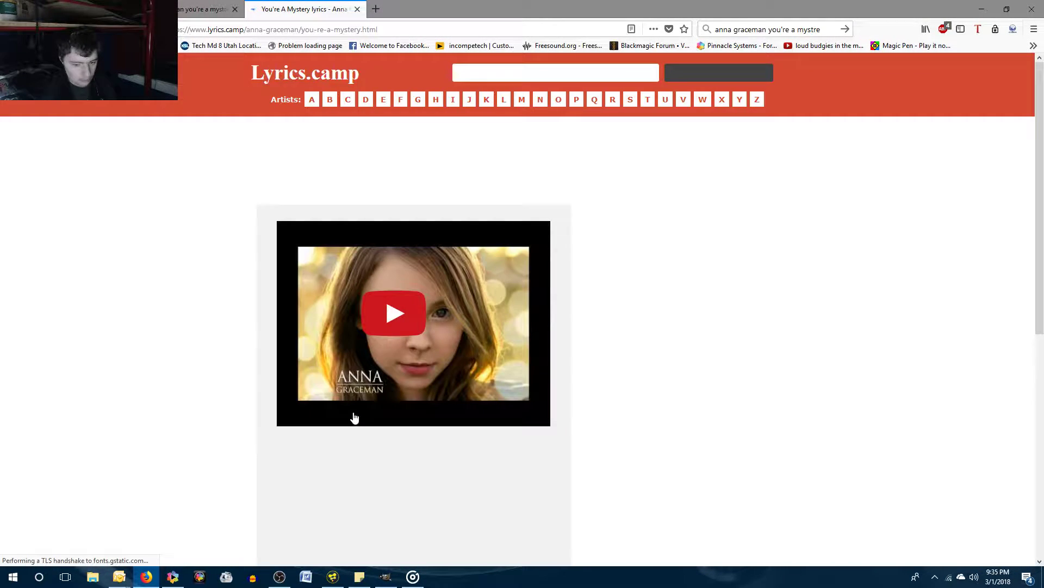
Read the full You're A Mystery lyrics on the Lyrics.camp page.
scroll(353, 416, down, 4)
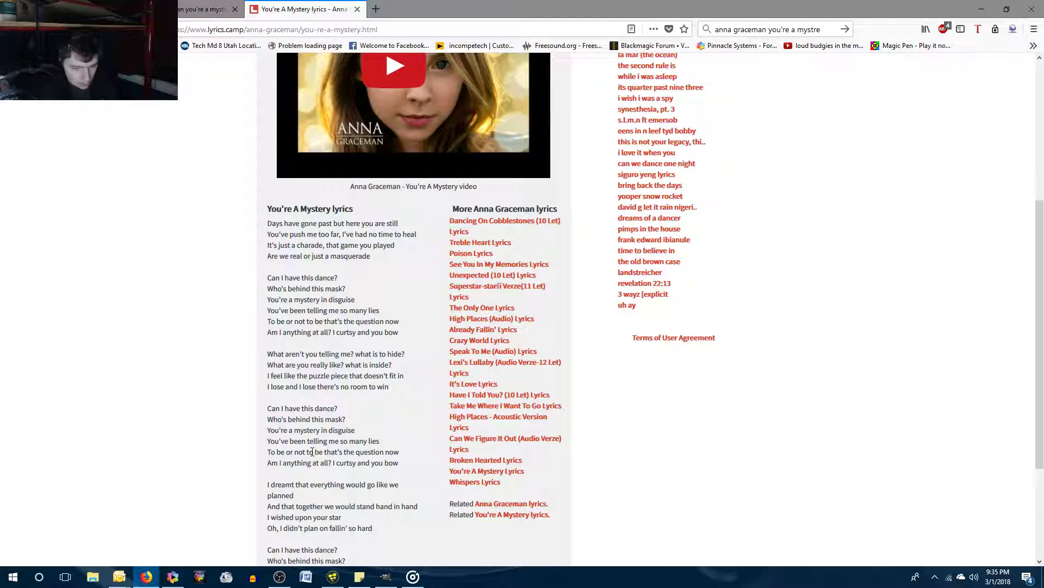
scroll(365, 456, down, 1)
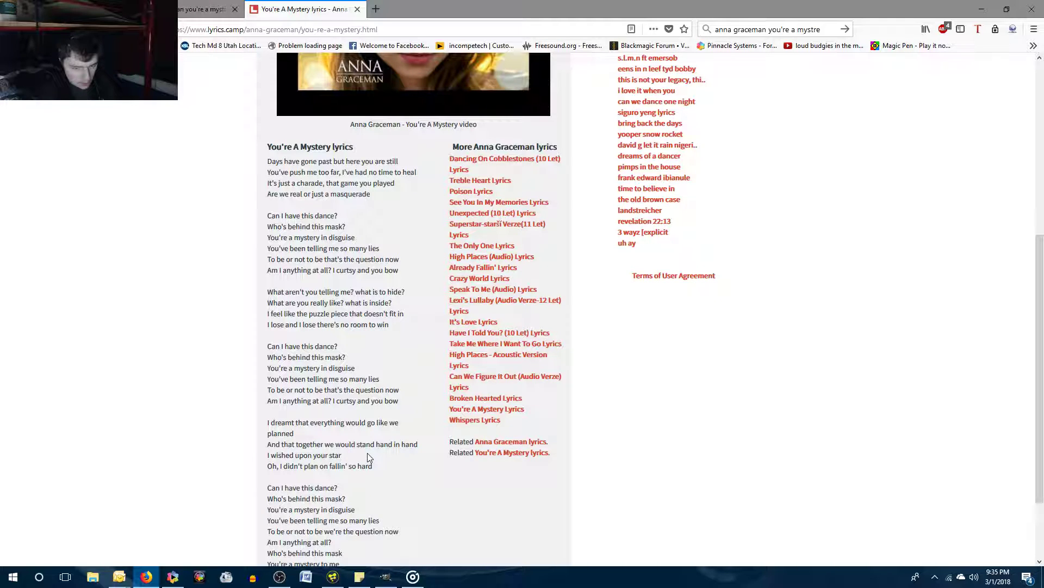
scroll(330, 422, down, 2)
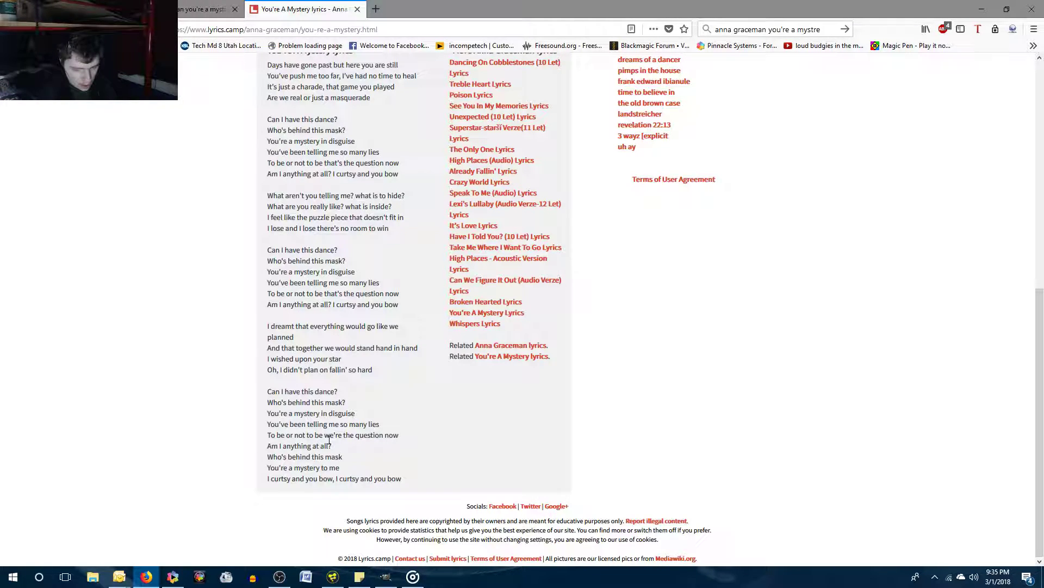
scroll(356, 440, up, 1)
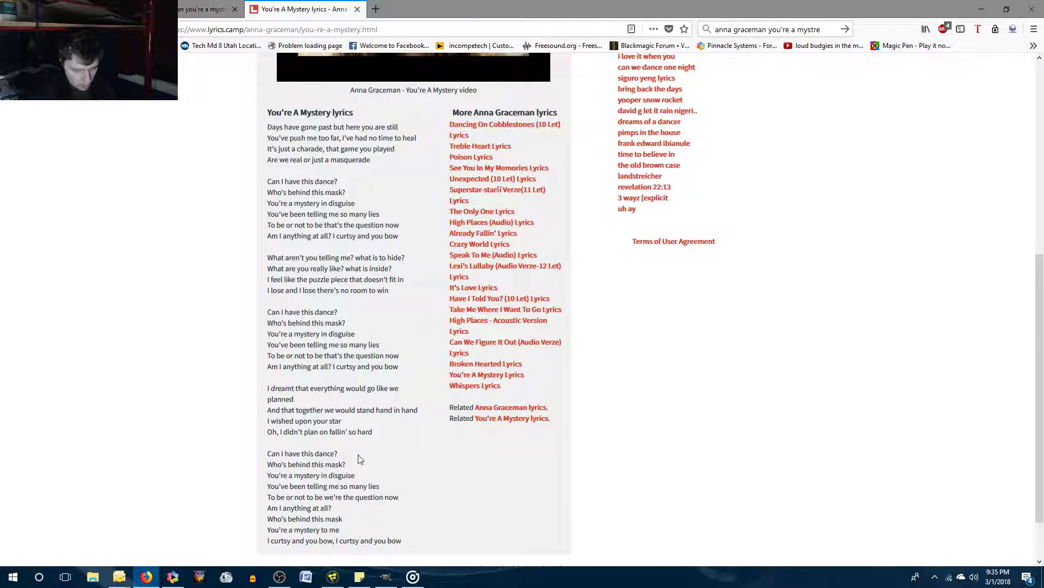
scroll(363, 475, up, 1)
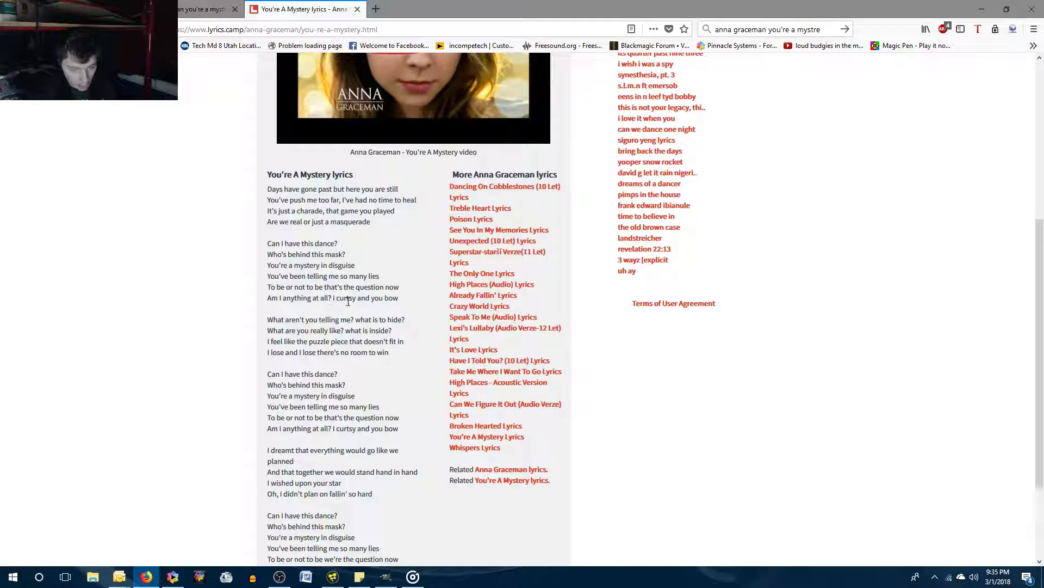
Close the lyrics and search results tabs and switch from Firefox back to Fusion.
click(357, 9)
click(243, 10)
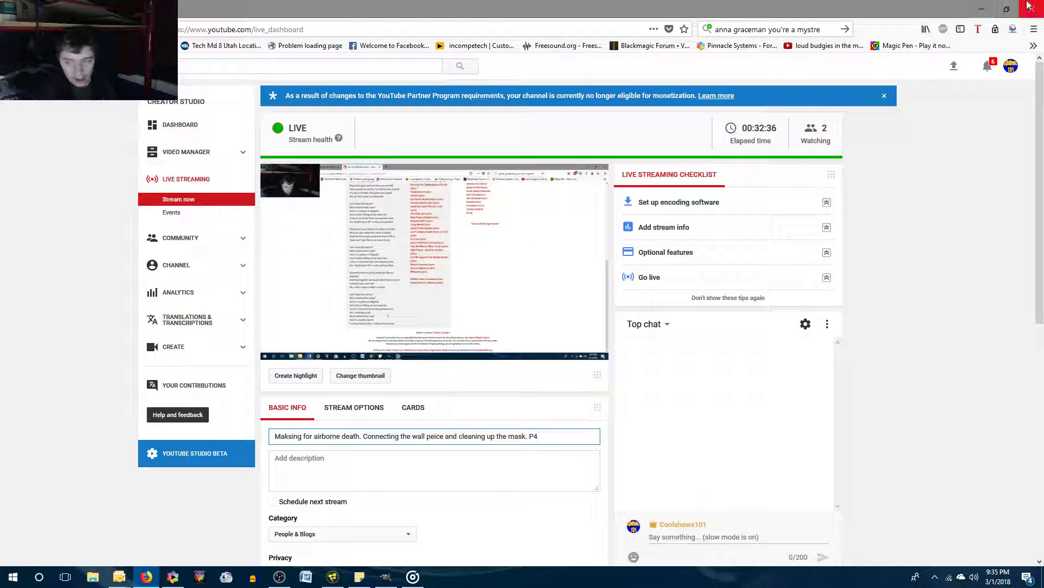
click(980, 9)
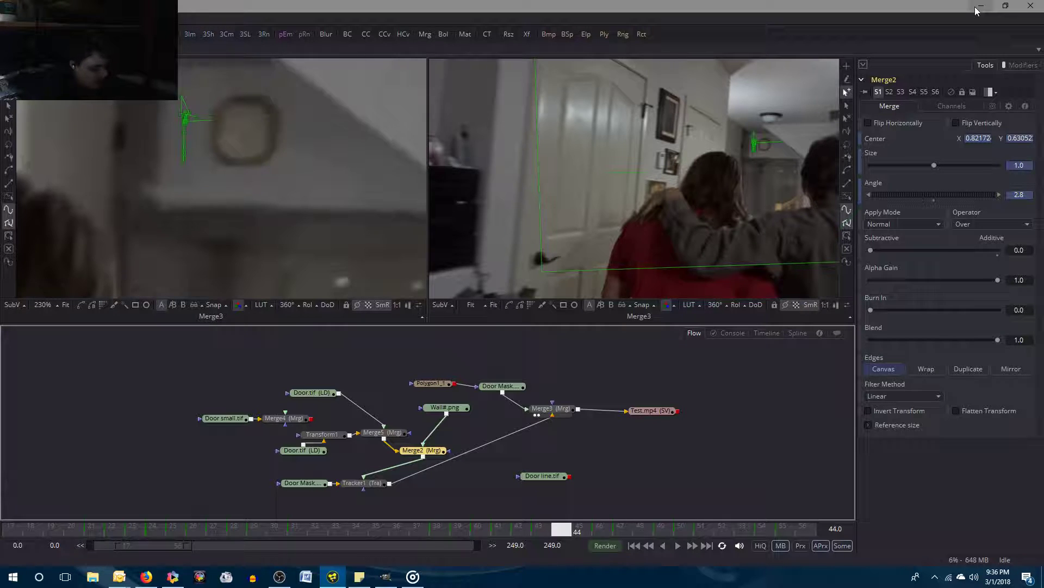
Compare frames 43 and 44 of the Merge3 output, including in an enlarged view, to check the wall and door alignment.
key([)
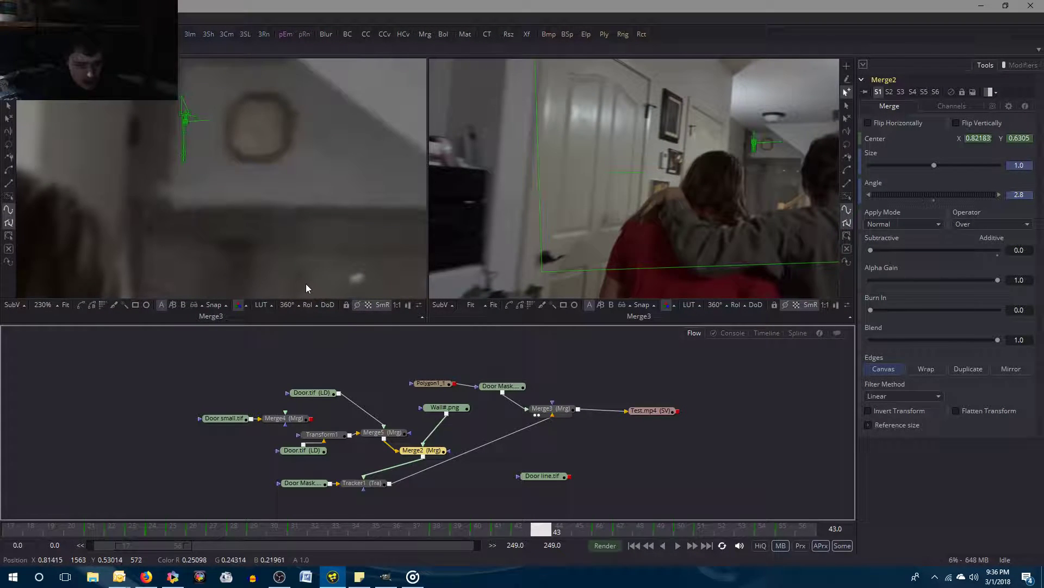
key(])
key([)
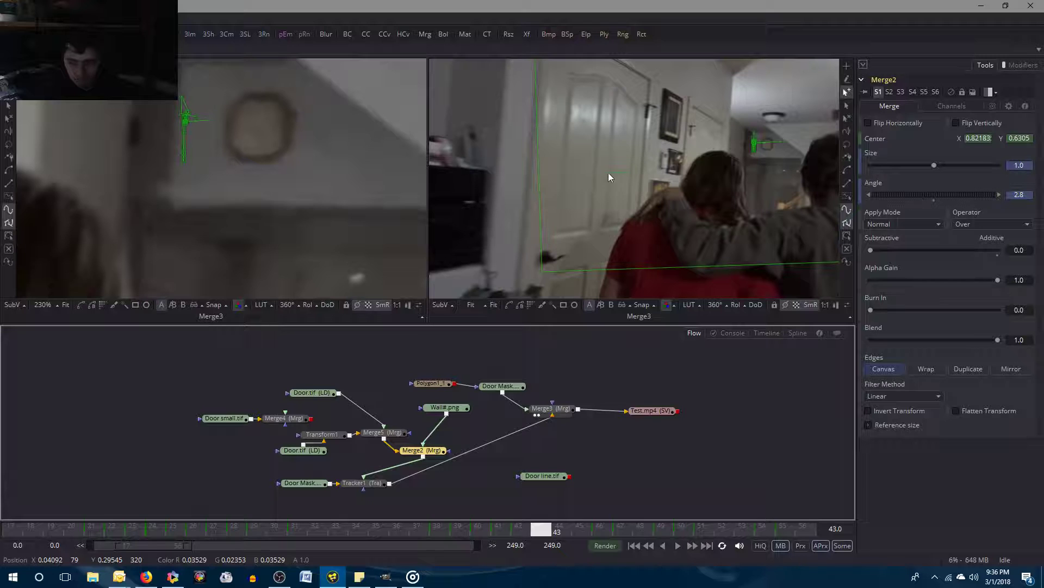
click(499, 254)
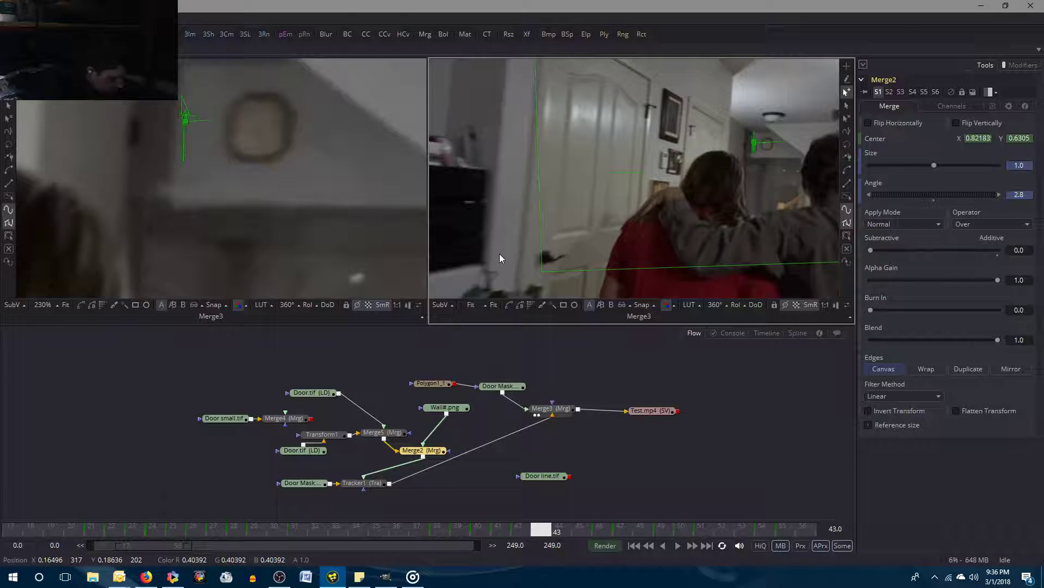
key(F4)
key(])
key([)
key(])
key([)
key(])
key([)
key(])
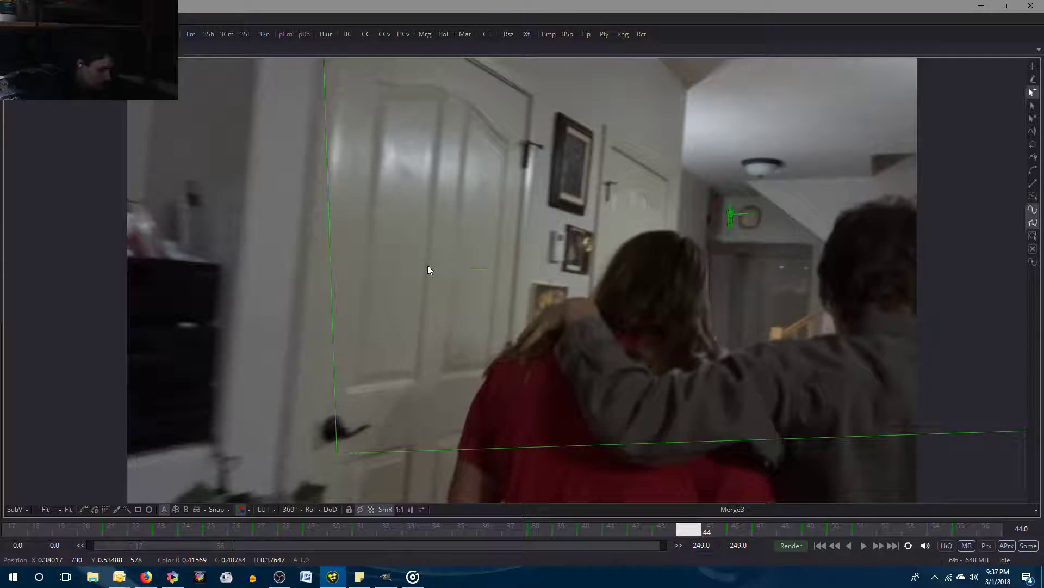
key(F4)
key([)
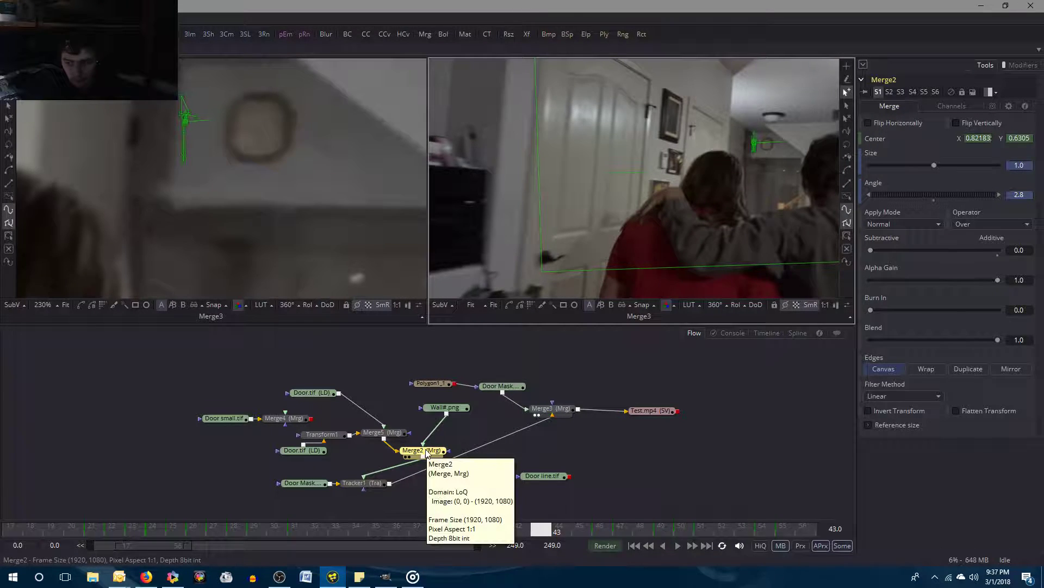
key(])
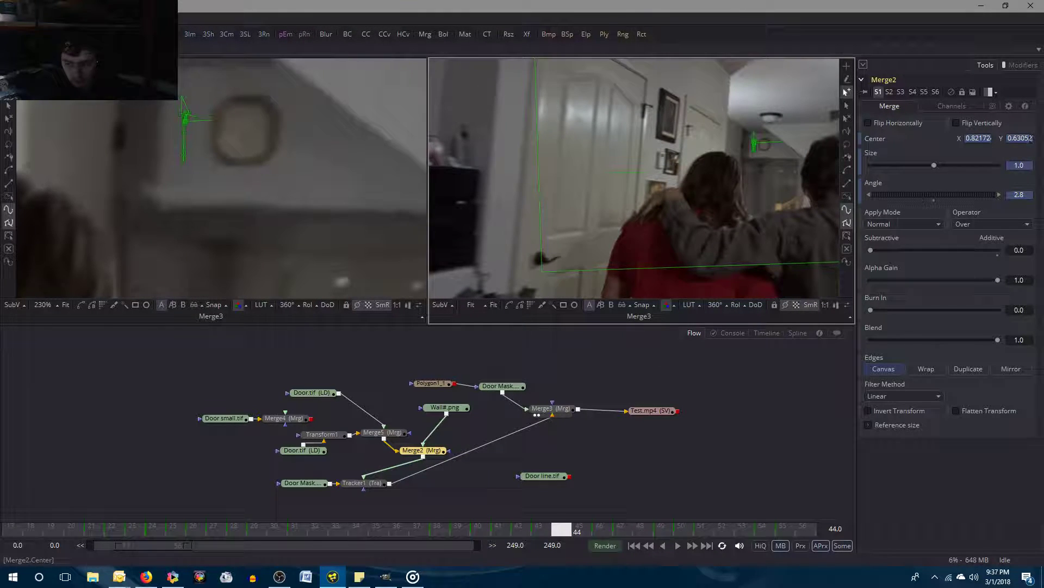
Set Merge2's Center Y to 0.6305 at frame 44 and check it against frame 43.
key(Return)
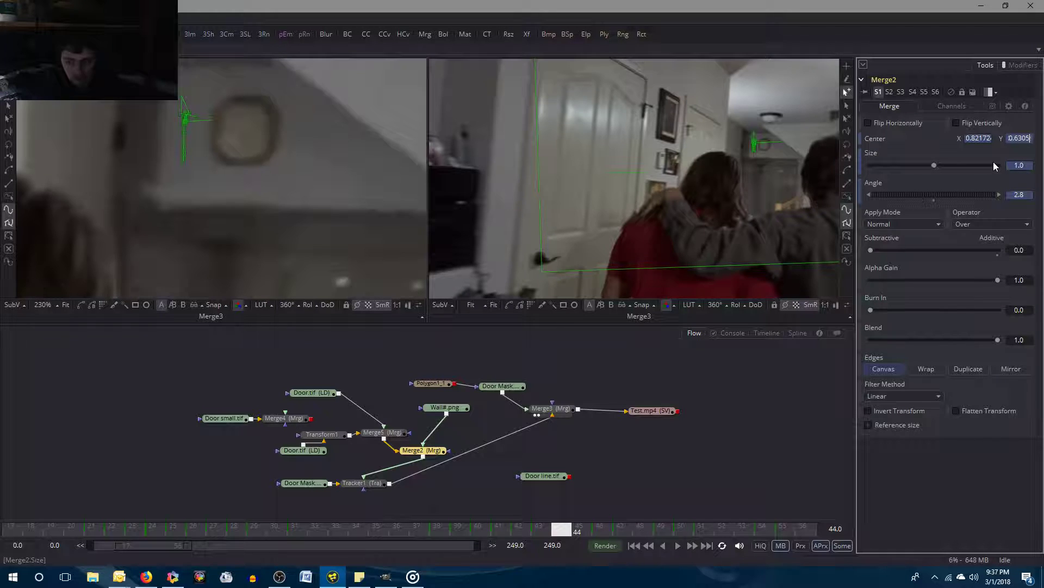
click(769, 388)
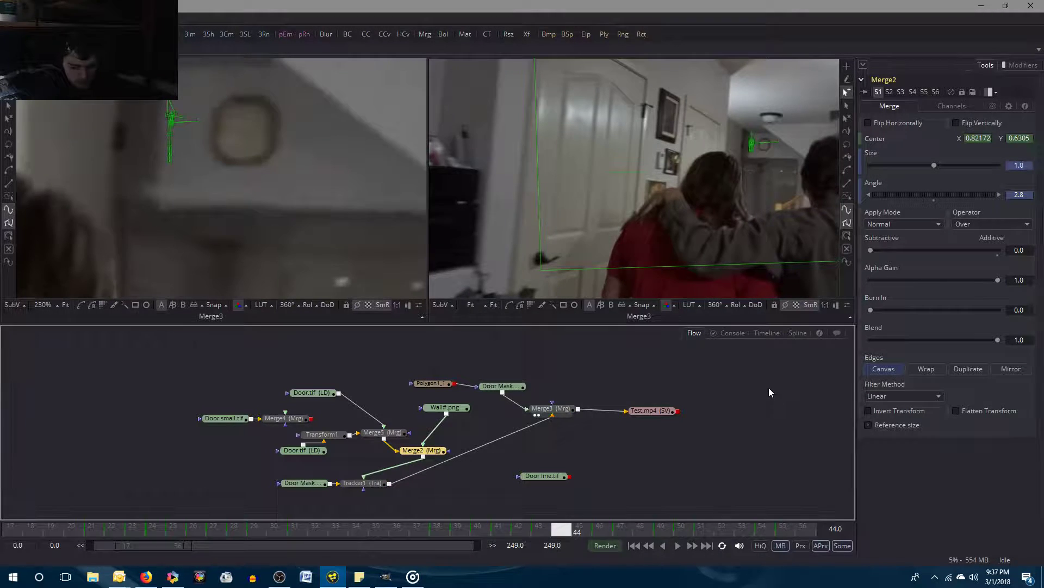
key(Left)
key(Right)
key(Left)
key(Right)
Set Merge2's Center Y to 0.63 at frame 44.
click(1030, 138)
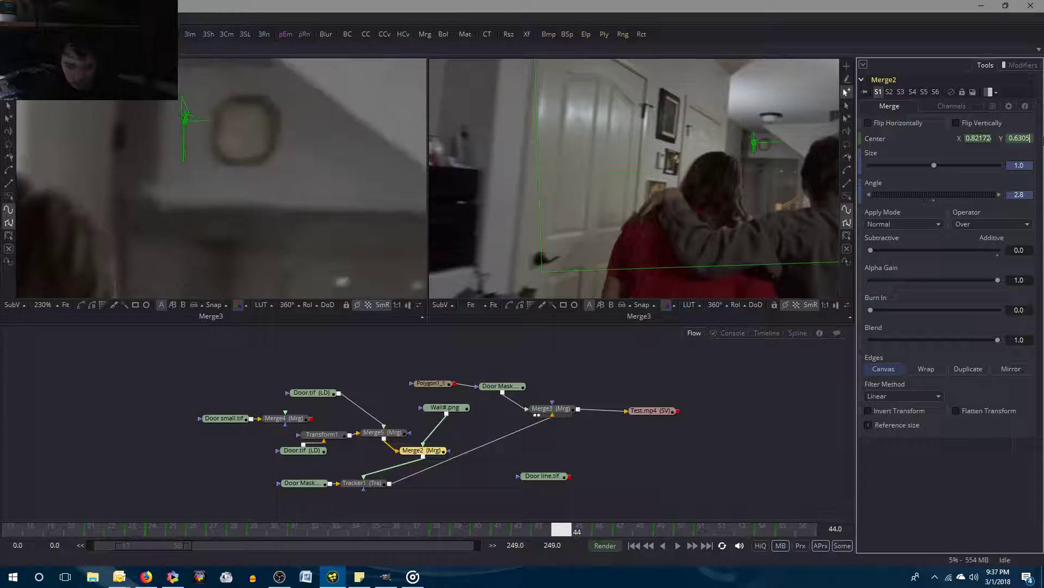
key(BackSpace)
key(BackSpace)
key(Return)
click(702, 386)
Alternate between frames 43 and 44 to check the wall piece's vertical alignment with Center Y at 0.63.
key(Left)
key(Right)
key(Left)
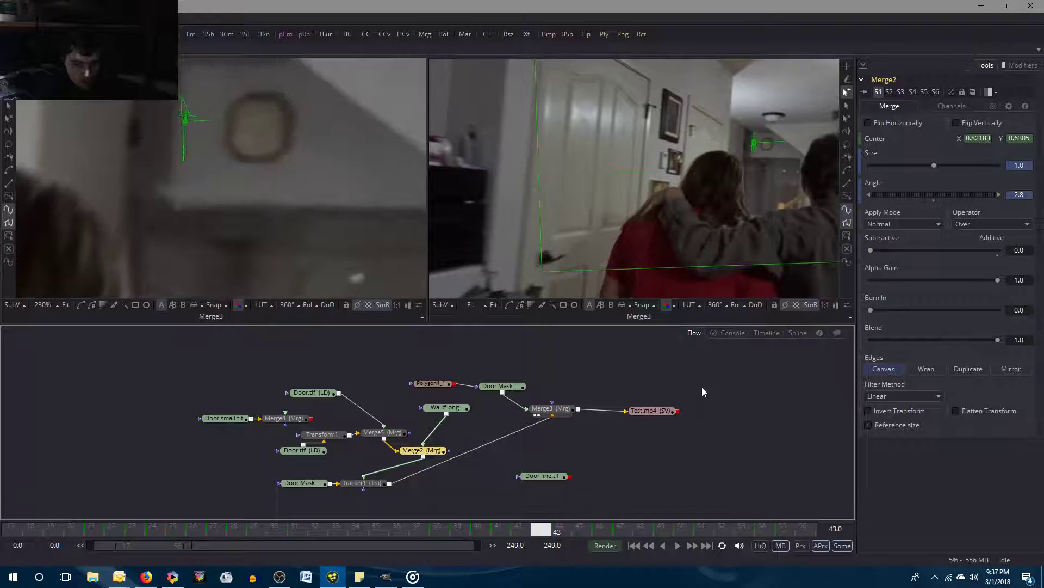
key(Right)
key(Left)
key(Right)
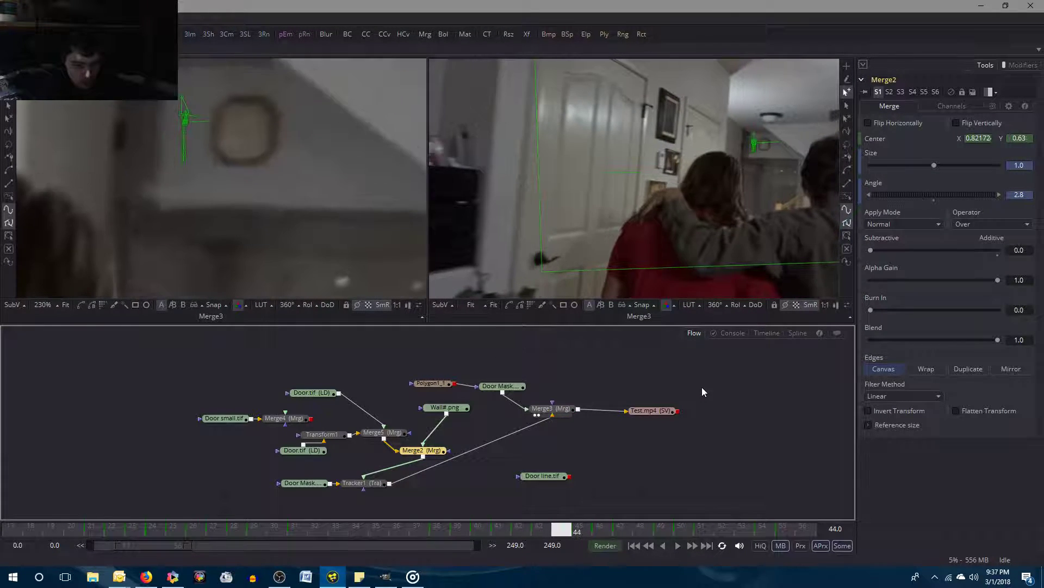
key(Left)
key(Right)
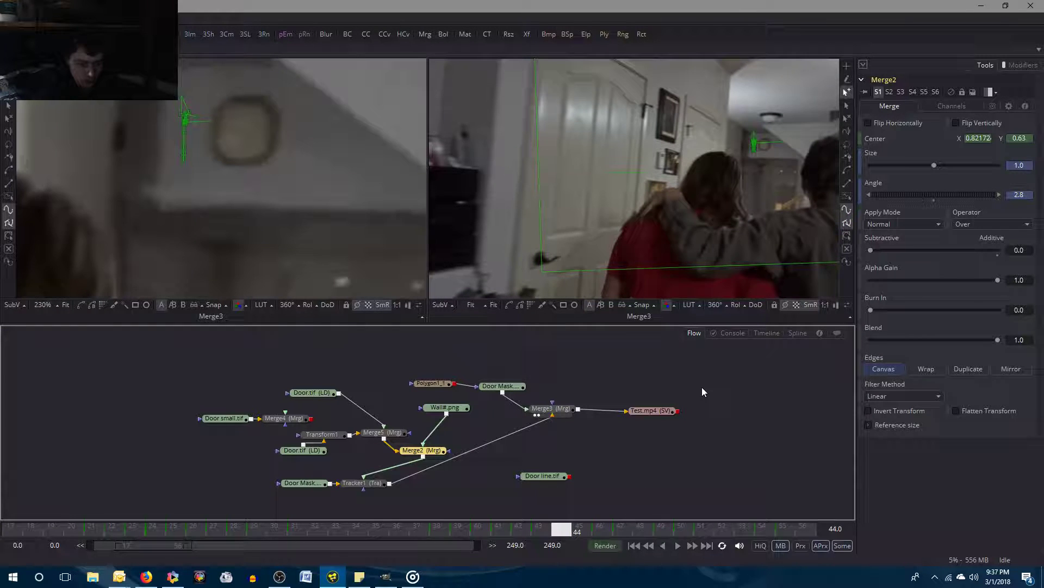
key(Left)
key(Right)
key(Left)
key(Right)
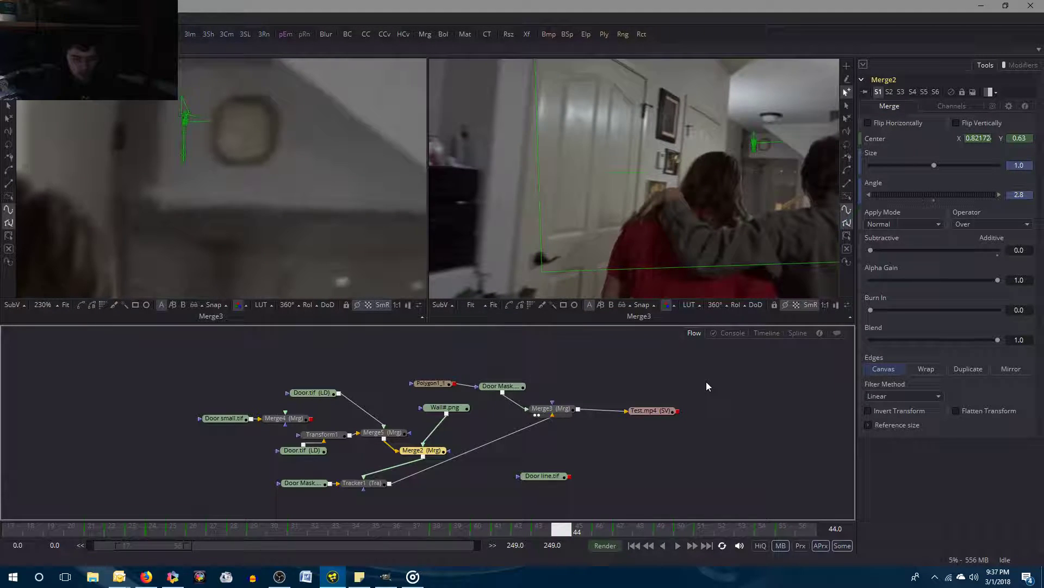
Lower Merge2's Center Y at frame 44 to 0.629 and refine it to 0.6295.
click(1027, 138)
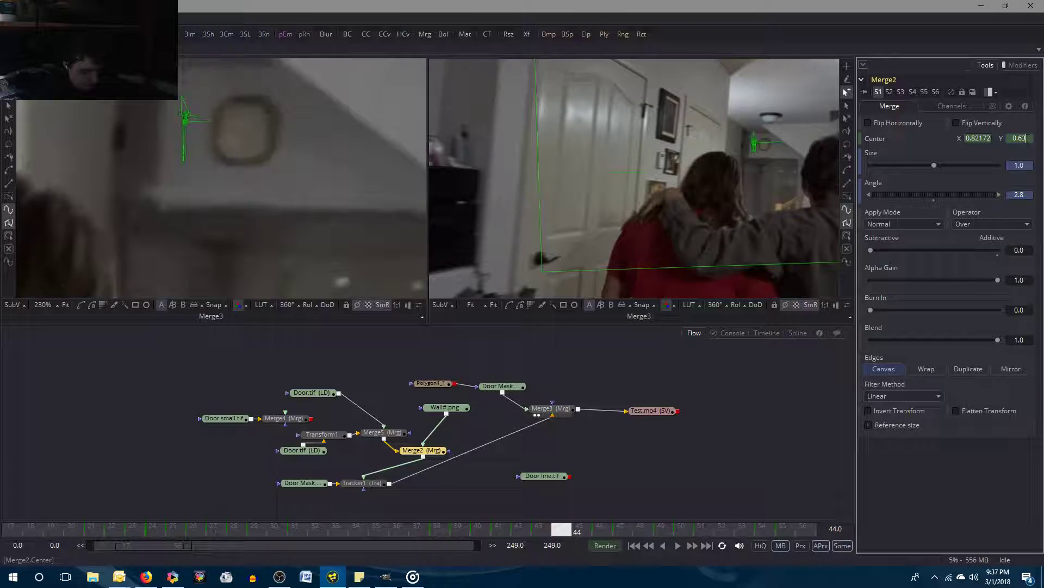
key(BackSpace)
text(29)
key(Tab)
click(1023, 138)
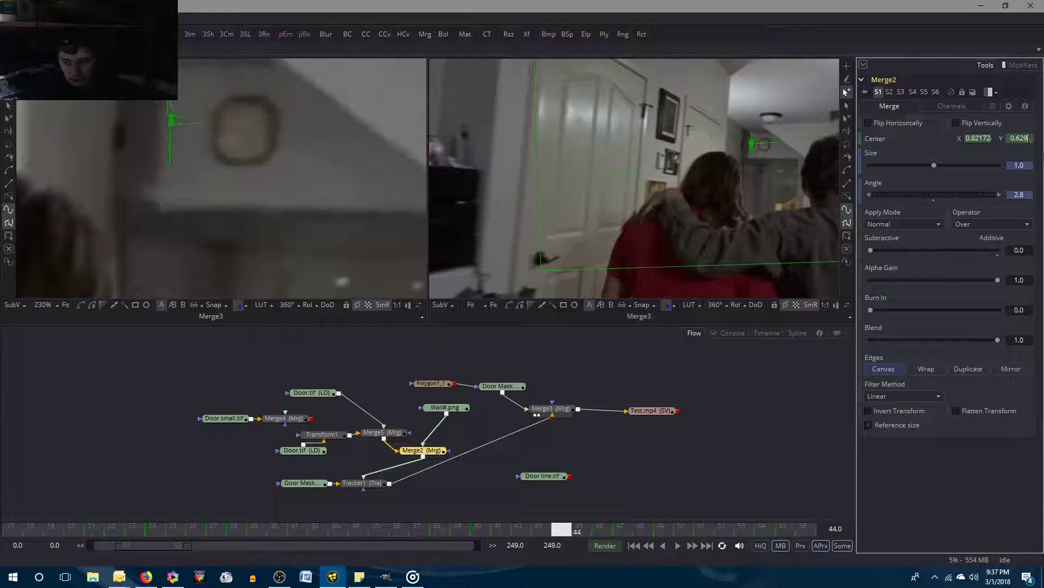
text(5)
key(Tab)
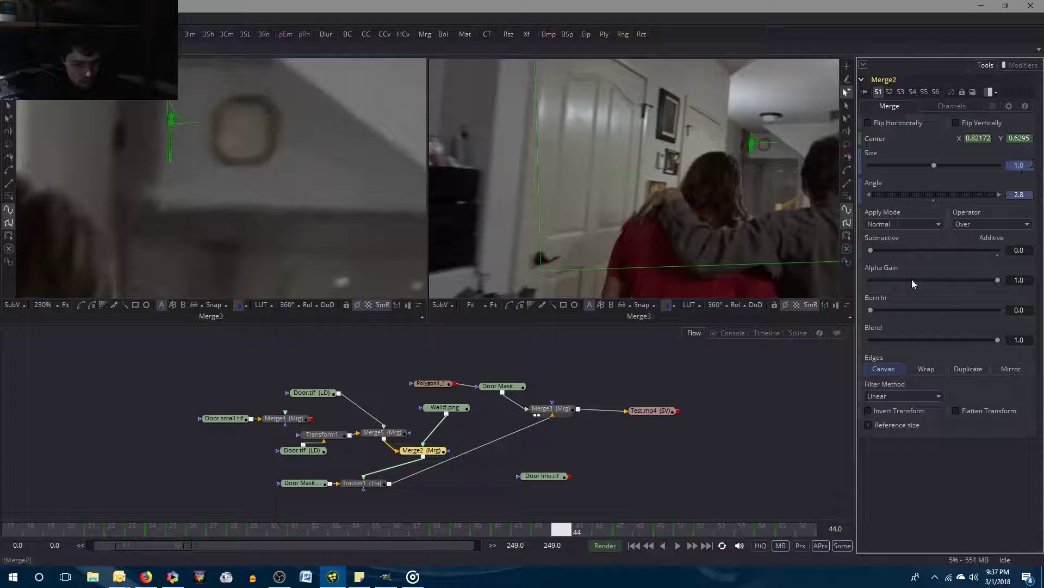
click(756, 455)
Alternate between frames 43 and 44 to check the wall piece's alignment with Center Y at 0.6295.
key(Left)
key(Right)
key(Left)
key(Right)
key(Left)
key(Right)
key(Left)
key(Right)
key(Left)
key(Right)
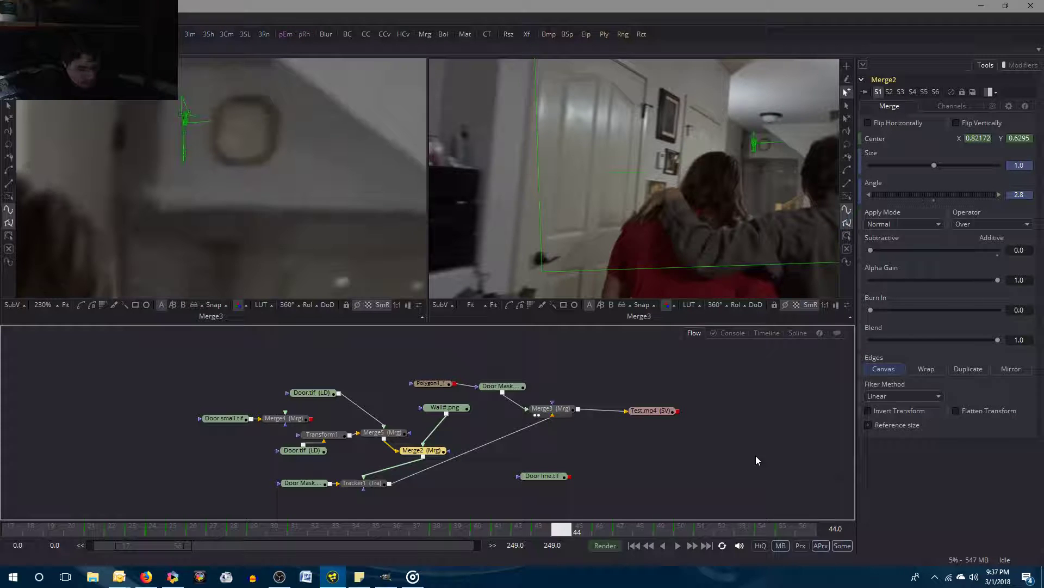
Pause the music, resume Change Is Coming in Groove Music, and return to Fusion.
mouse_move(414, 578)
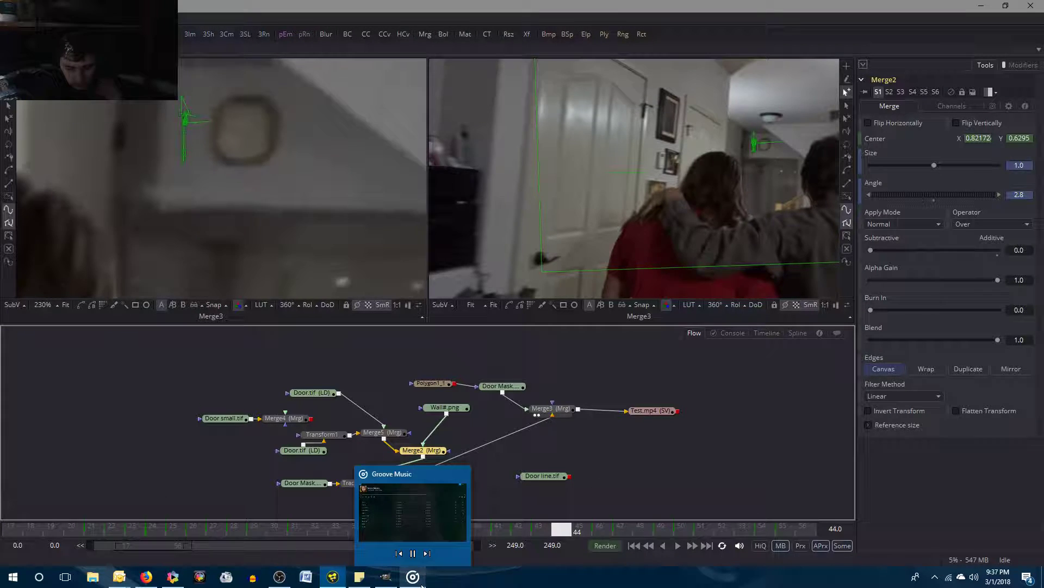
click(411, 553)
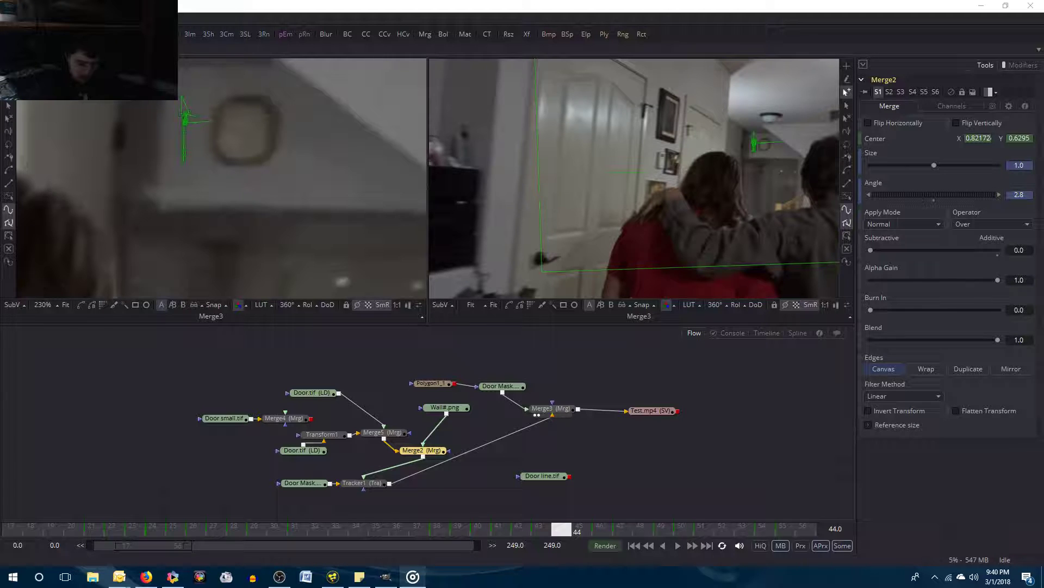
click(410, 578)
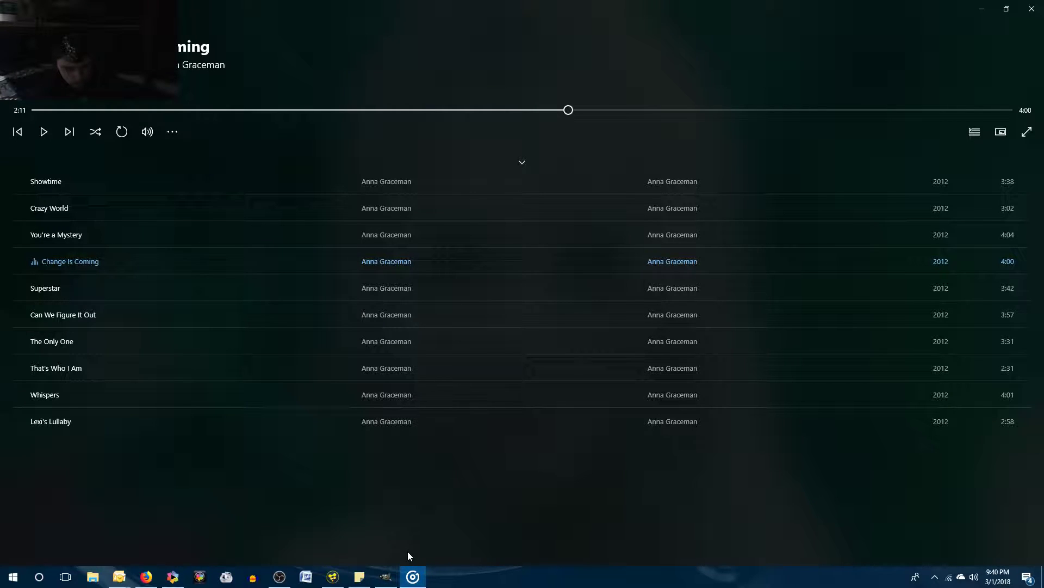
mouse_move(412, 575)
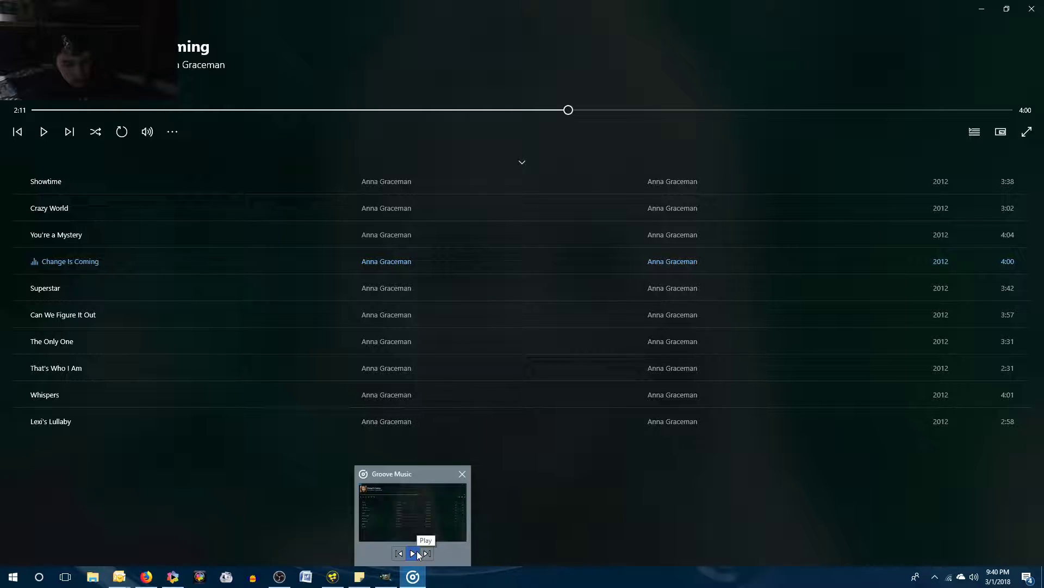
click(417, 551)
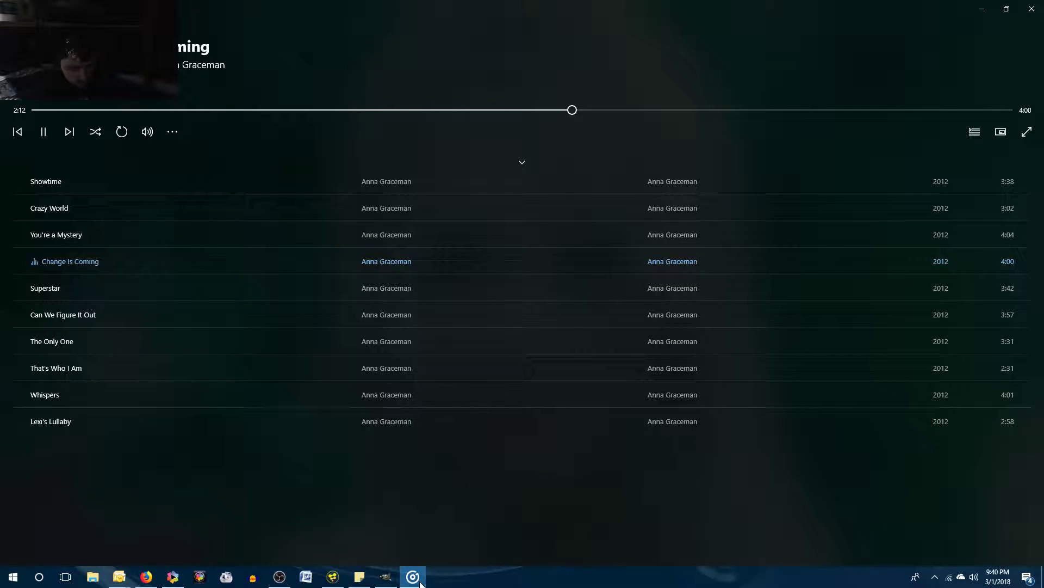
click(981, 9)
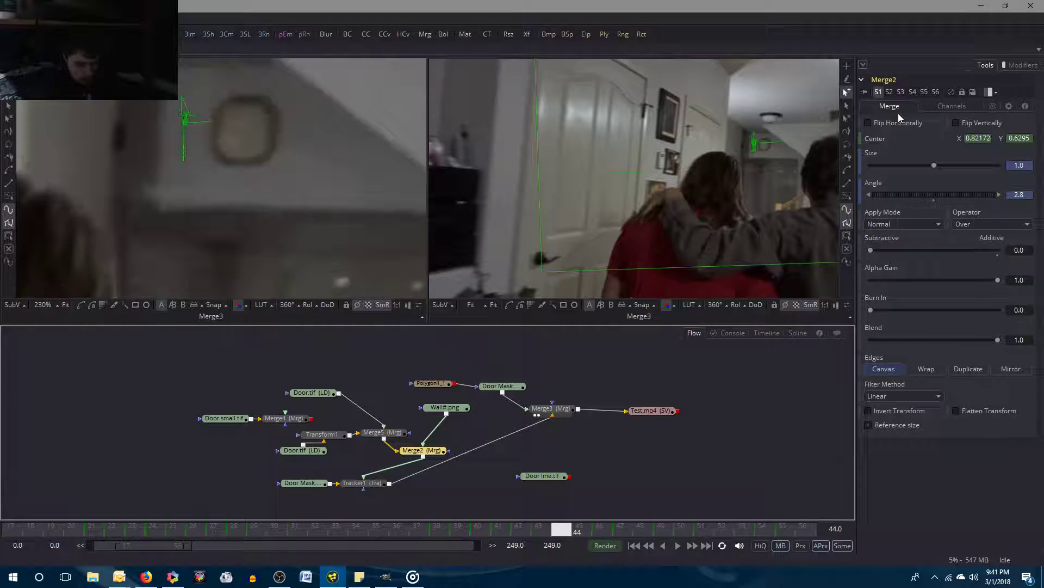
Switch to OBS to check the live stream and return to Fusion.
click(280, 579)
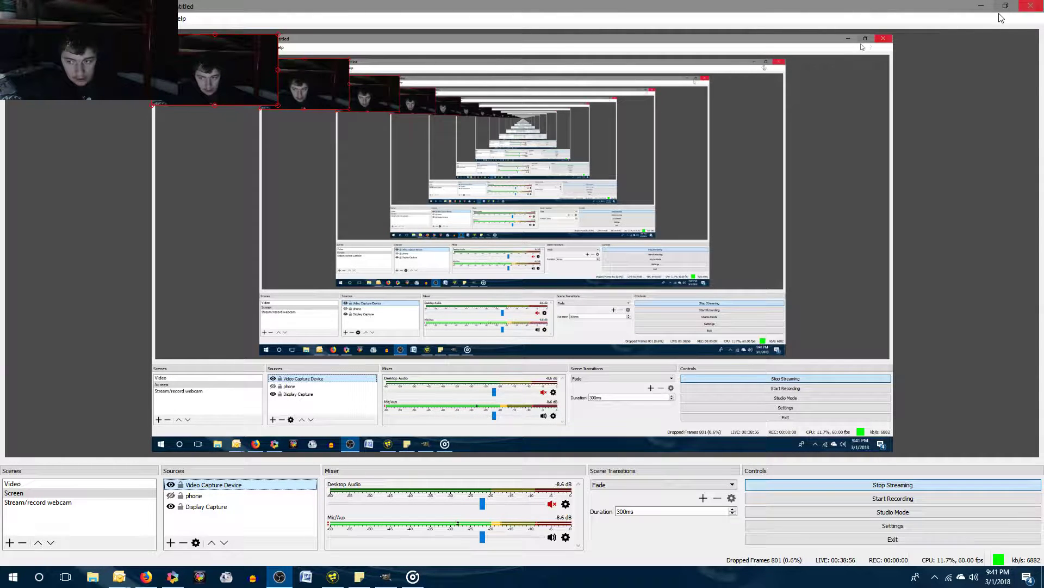
click(982, 6)
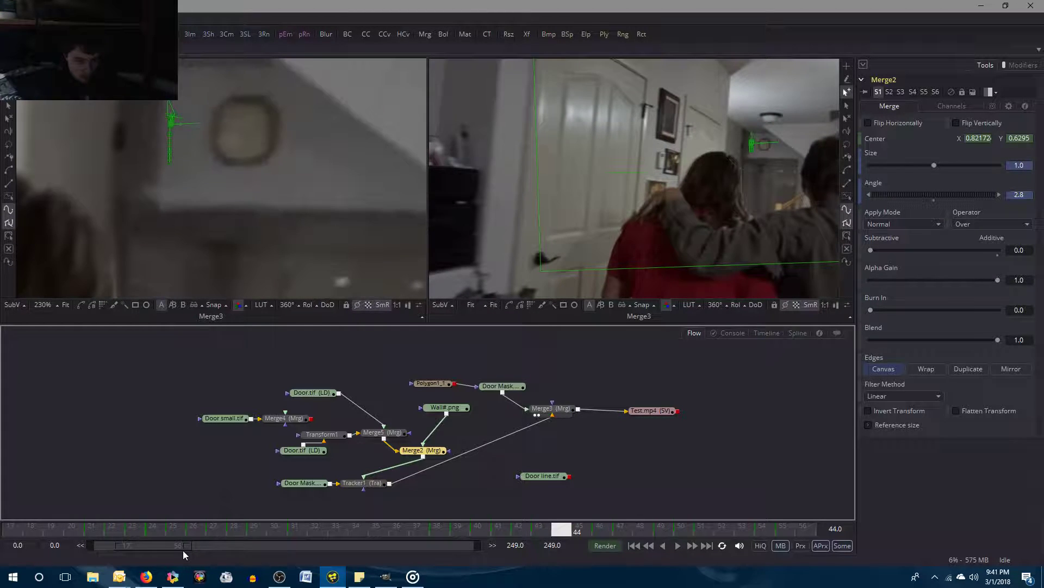
Step through the frames around 44 up to frame 47 to examine the wall and door alignment.
key(bracketleft)
key(bracketright)
key(bracketright)
key(bracketright)
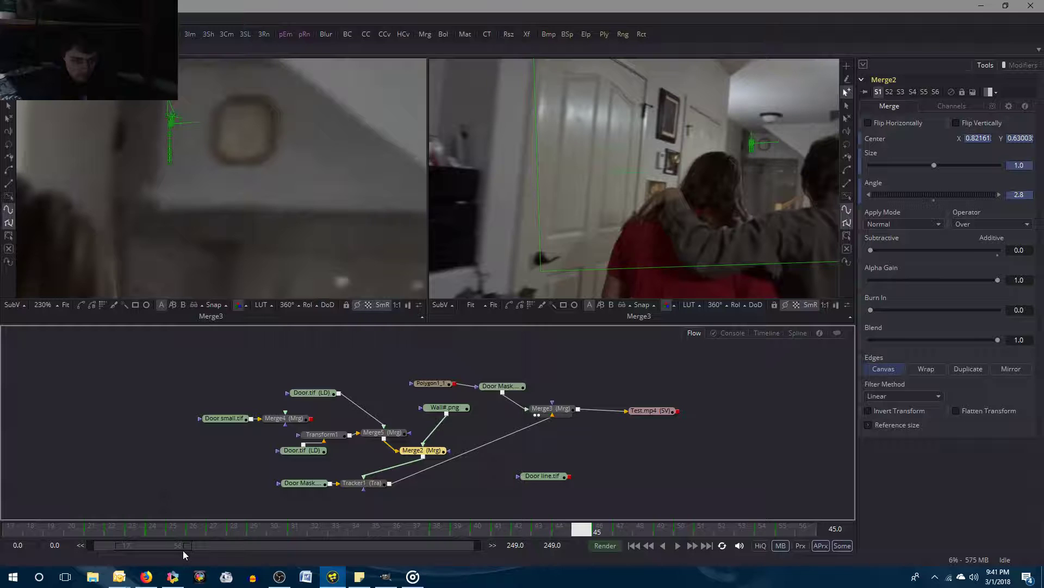
key(bracketleft)
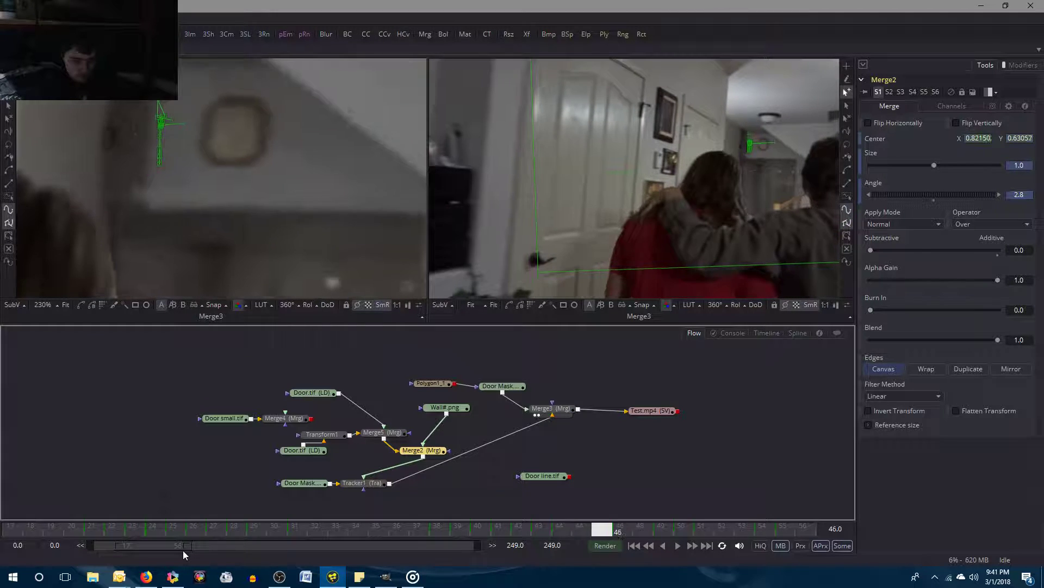
key(bracketright)
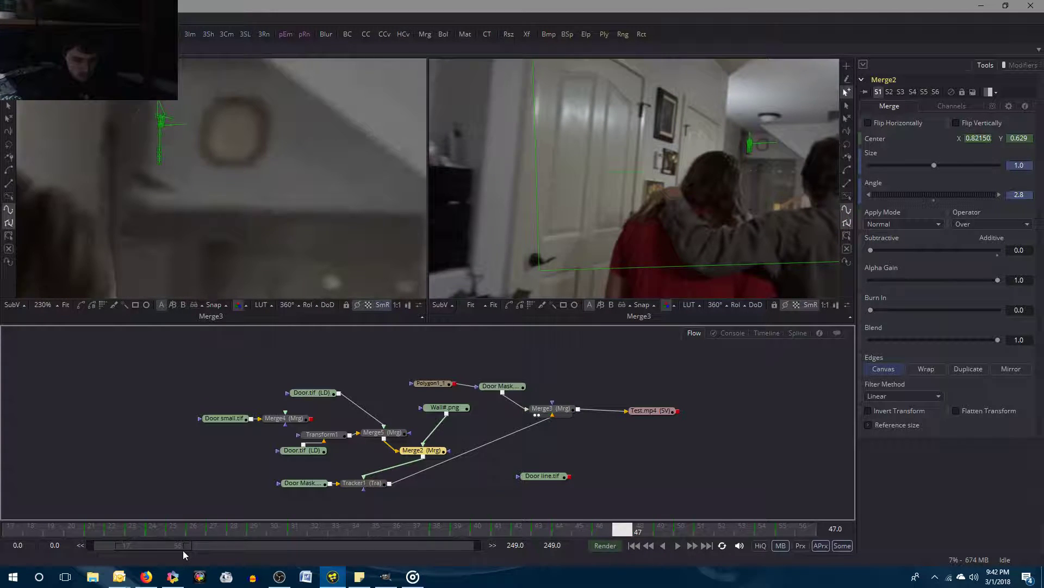
Try copying Merge2's Center Y value from frame 46 into its Center Y at frame 47.
key(bracketleft)
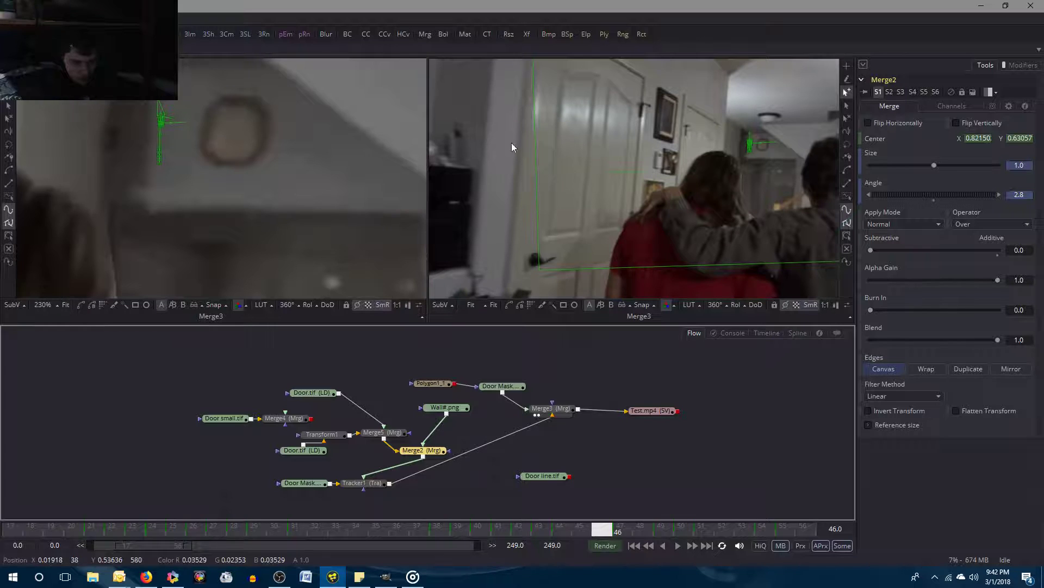
drag(364, 234, 411, 91)
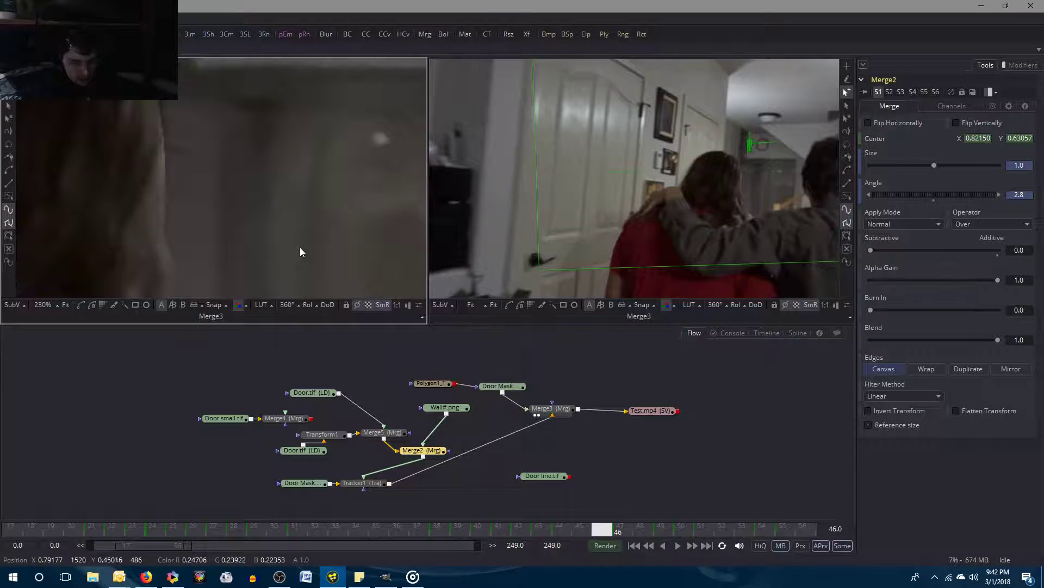
key(minus)
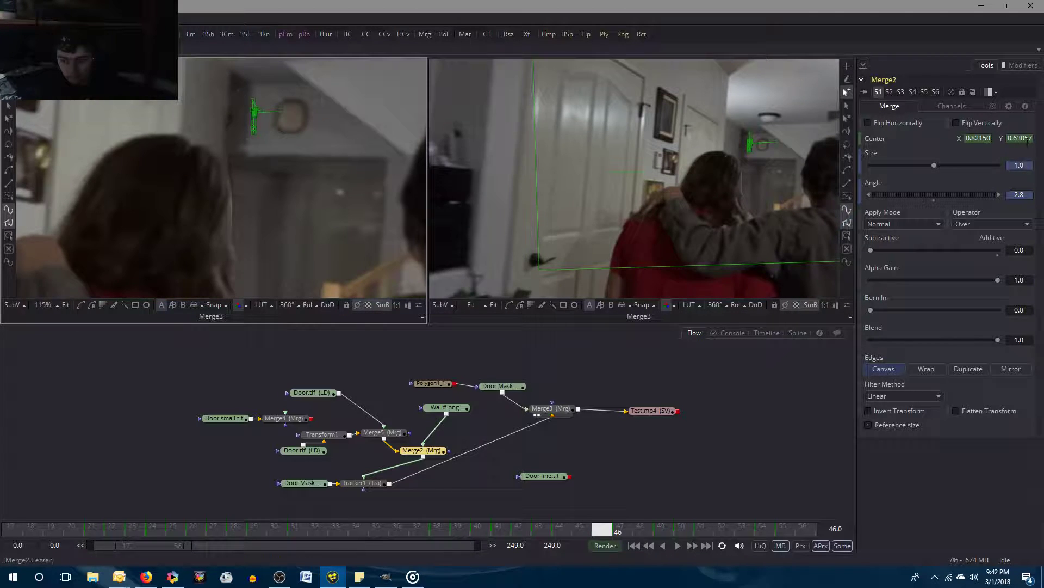
click(1019, 139)
right_click(1019, 140)
click(1020, 186)
click(810, 403)
key(])
click(1018, 138)
right_click(1019, 140)
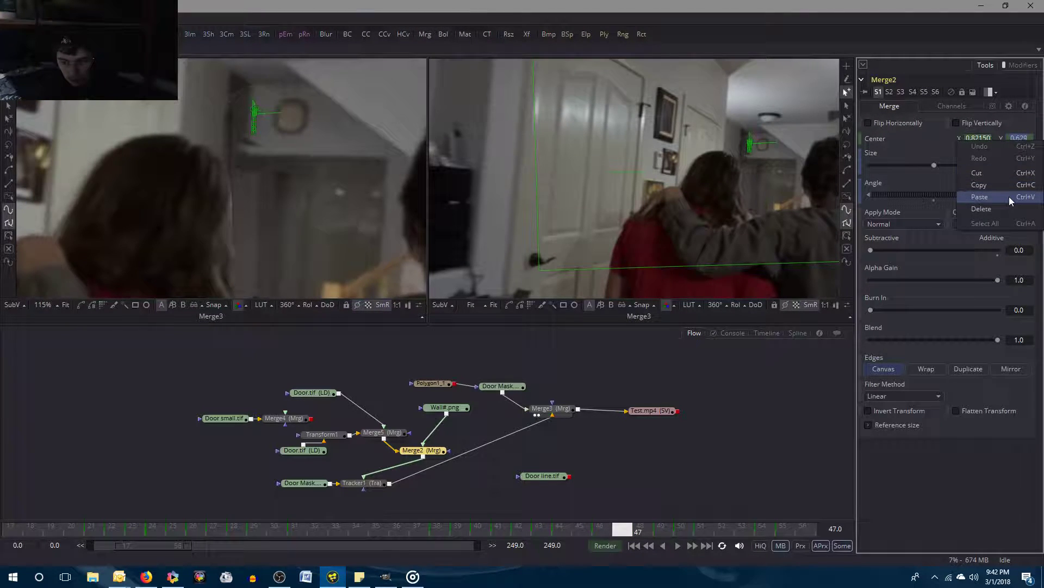
click(1010, 197)
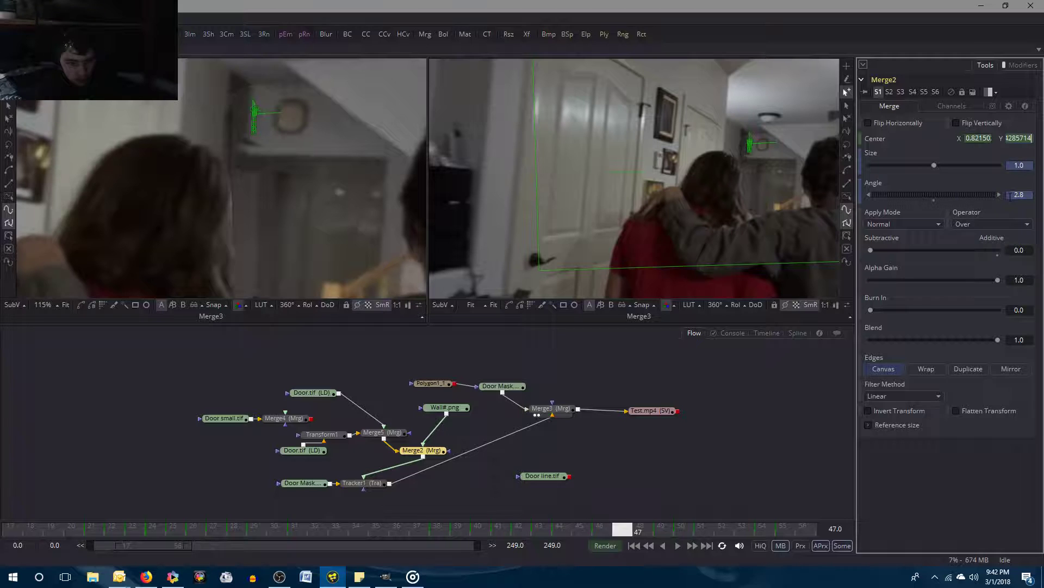
click(741, 386)
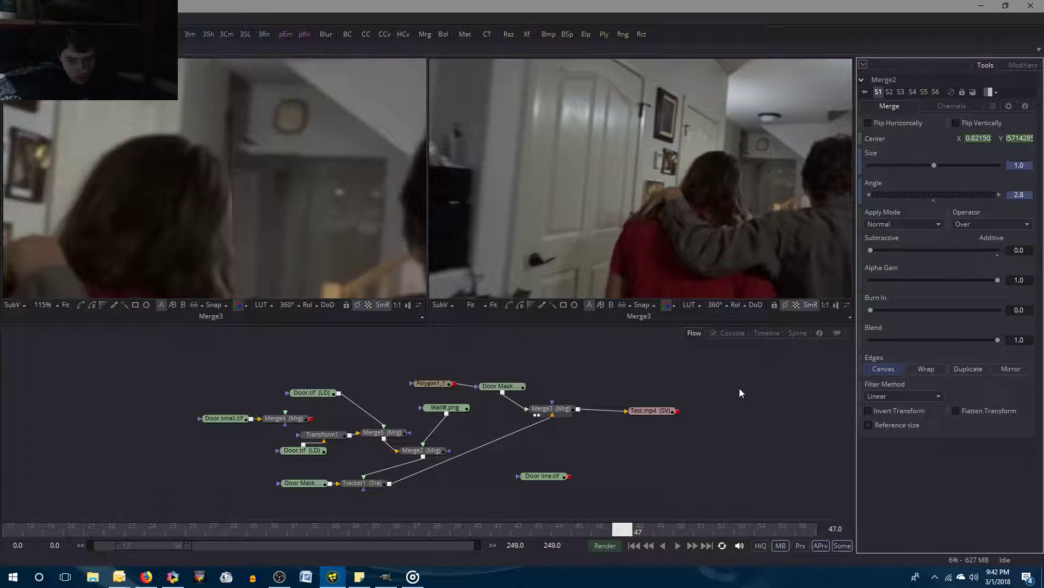
Compare the neighbouring frame and undo the Center Y value pasted into Merge2 at frame 47.
key(Left)
key(Right)
key(ctrl+z)
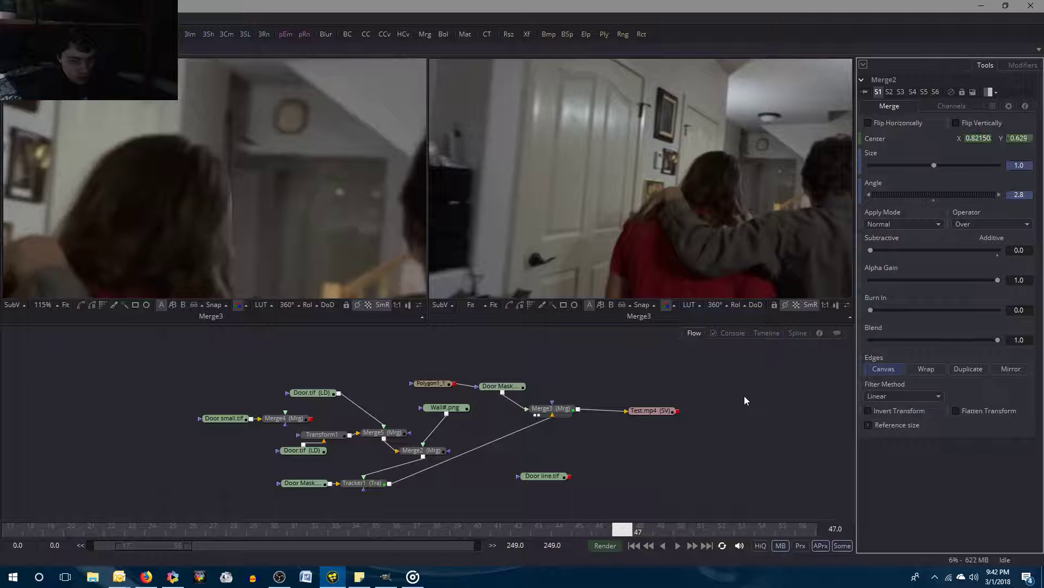
Compare frames 46 and 47 and set Merge5's Center Y to 0.36 at frame 47.
click(402, 435)
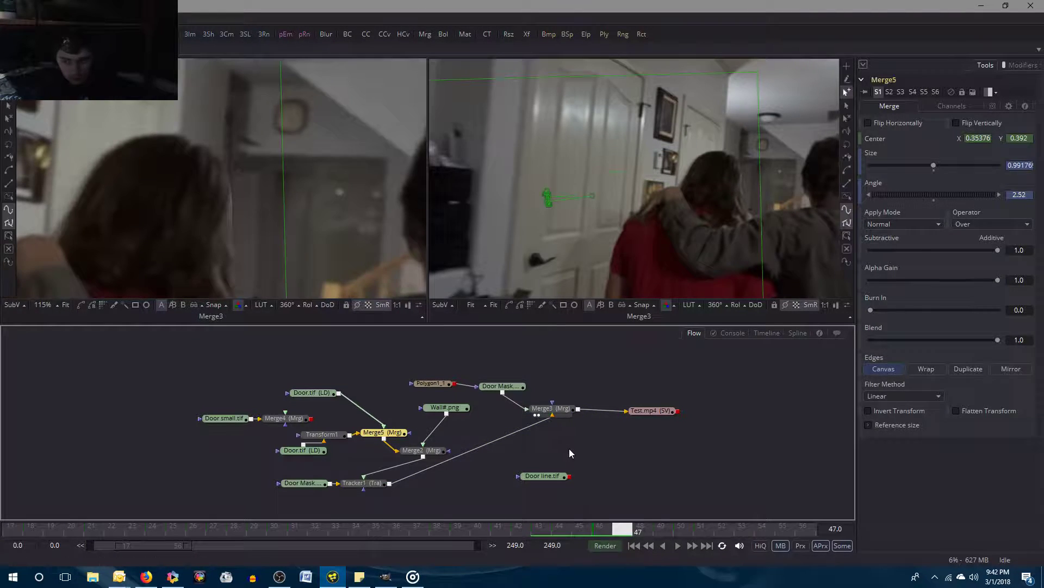
click(694, 443)
key(Left)
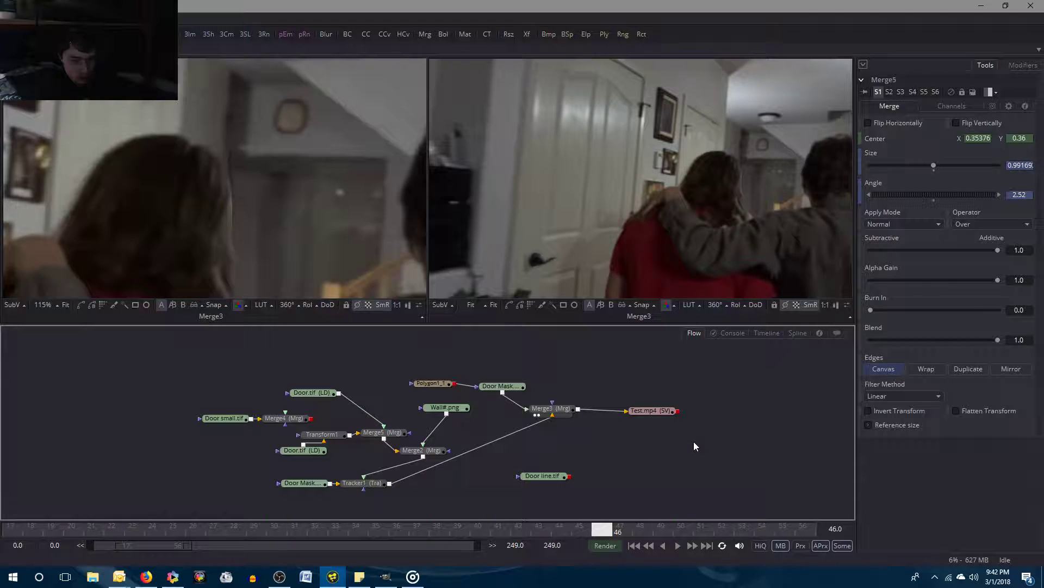
key(Right)
key(Left)
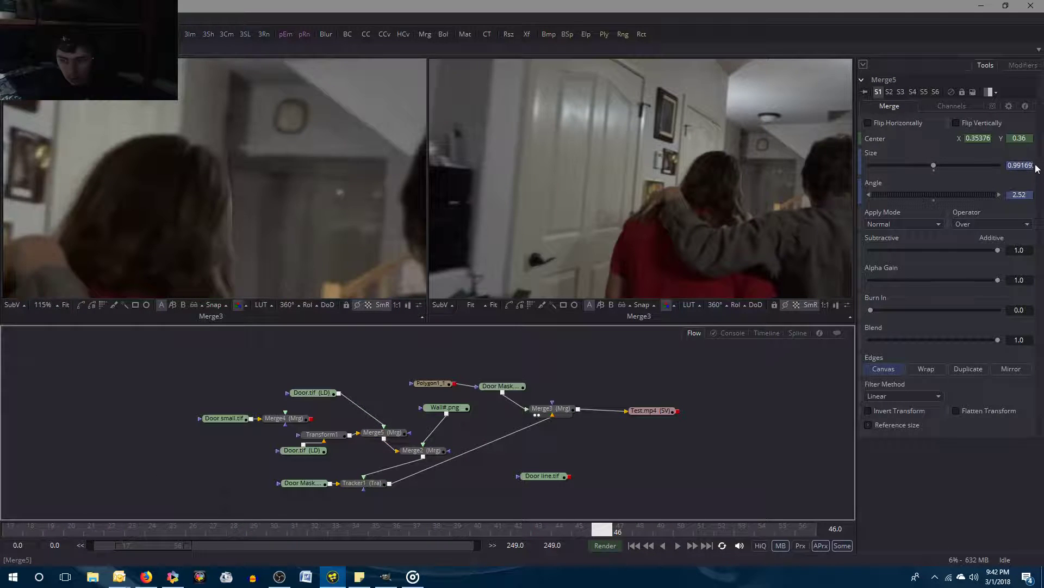
key(Right)
click(1032, 142)
text(0.3)
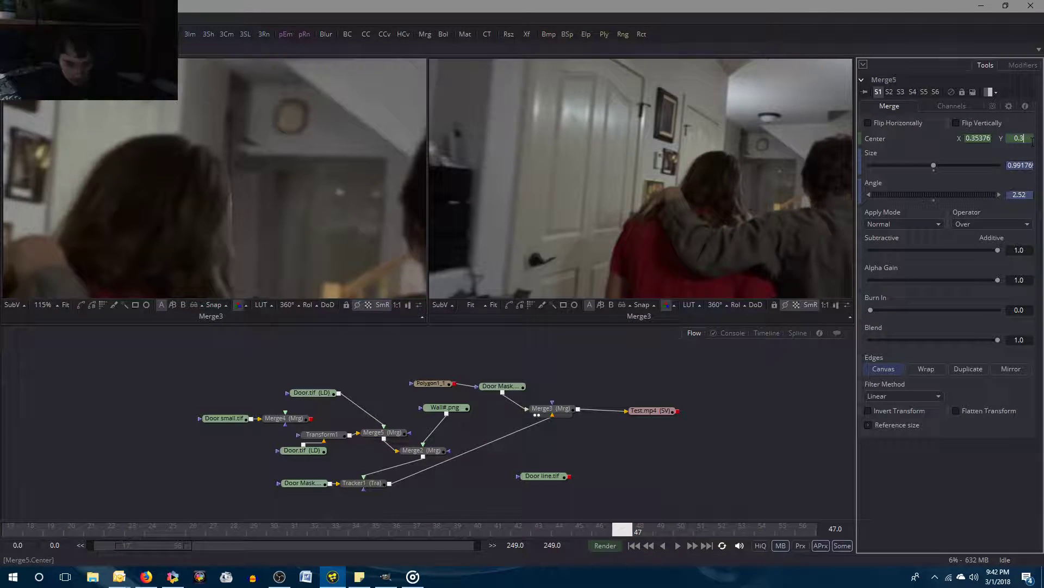
text(6)
key(Tab)
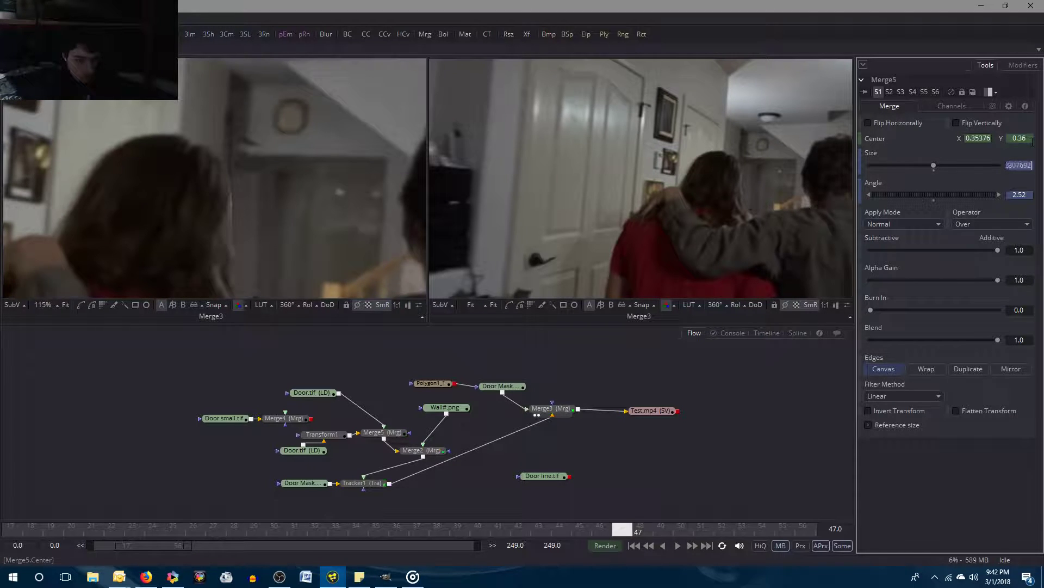
click(764, 443)
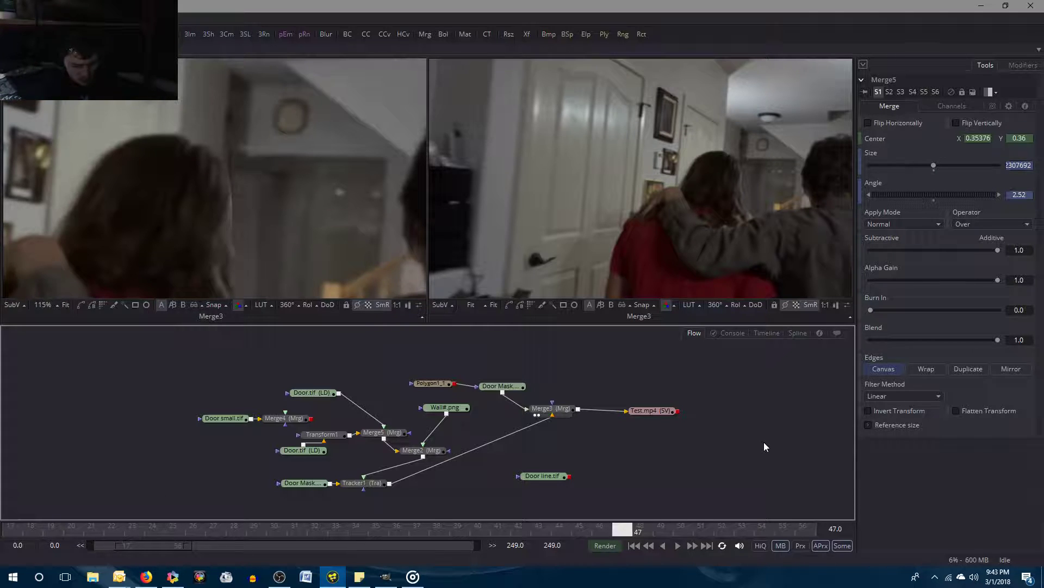
Examine the door overlay's shift between frames 47 and 48 with Merge5 selected.
click(391, 437)
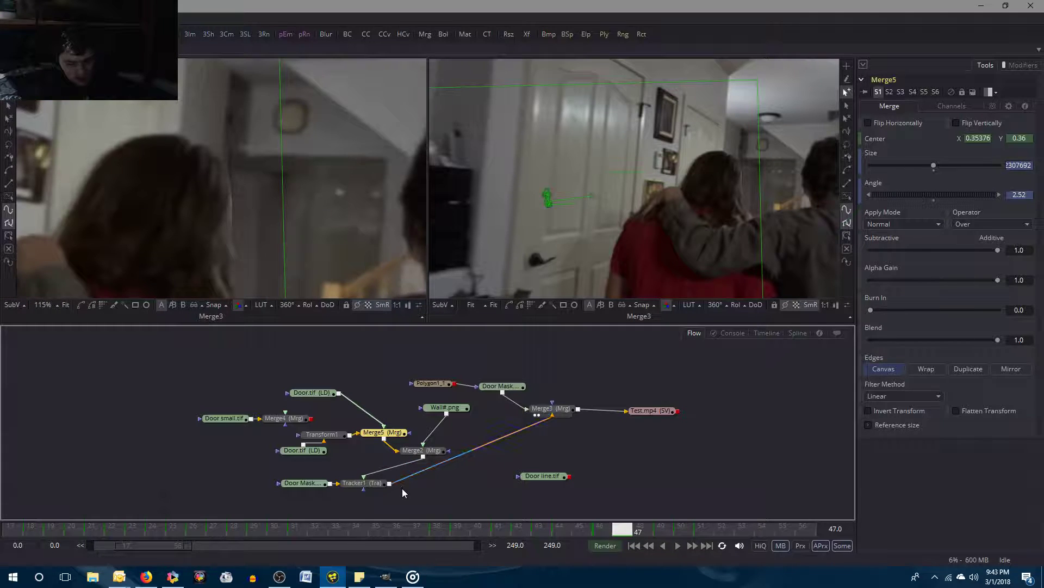
key(Right)
key(bracketleft)
key(bracketright)
key(Left)
key(bracketright)
key(bracketleft)
key(bracketright)
key(bracketleft)
key(bracketright)
Set Merge5's Center Y to 0.36 at frame 48.
click(1022, 138)
key(BackSpace)
text(6)
key(Delete)
key(Delete)
key(Delete)
key(Tab)
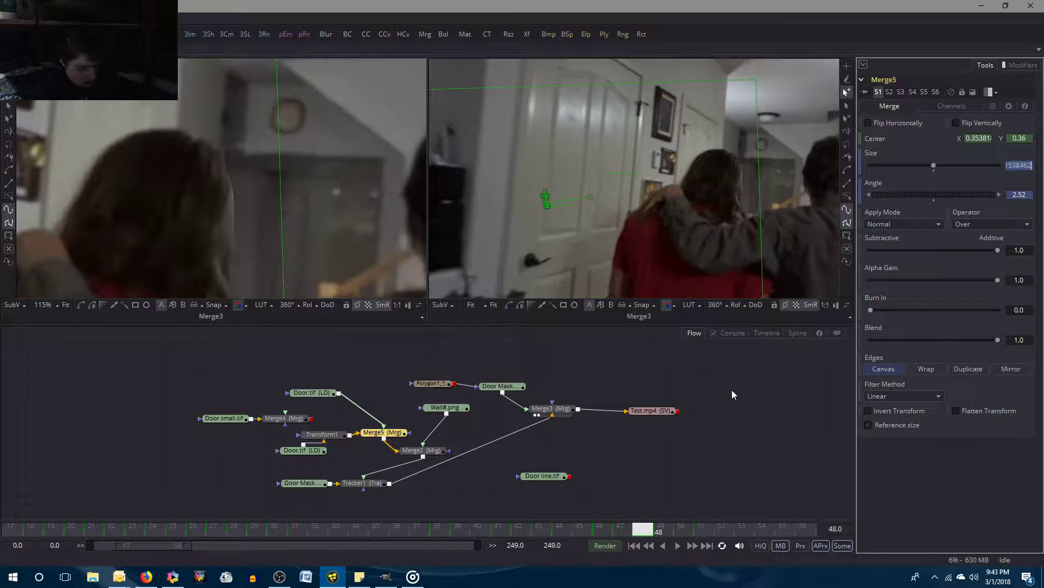
Set Merge2's Center Y to 0.629 at frame 48 and check it against frame 47.
key(Left)
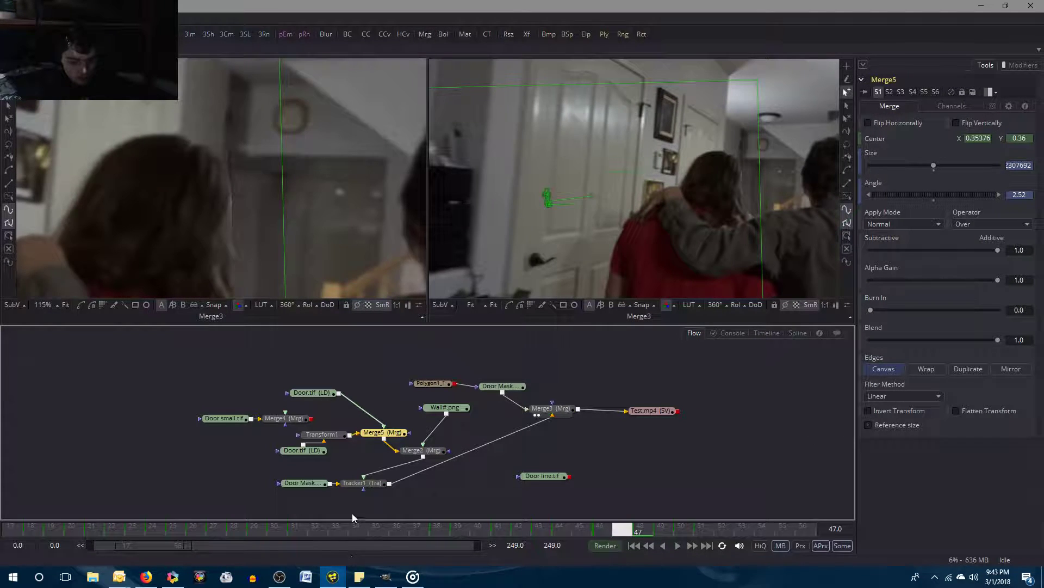
click(424, 450)
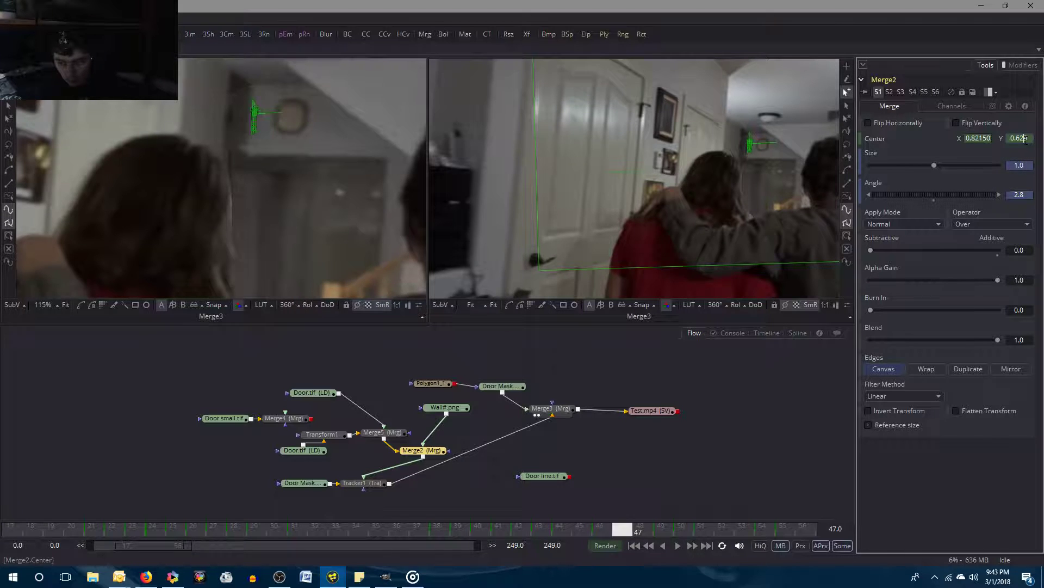
key(Right)
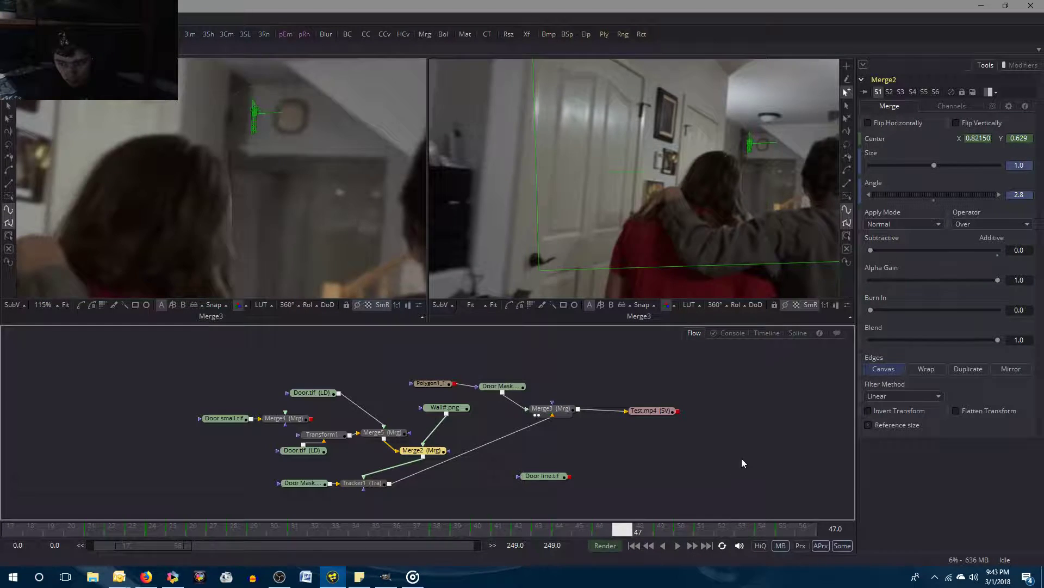
click(1013, 138)
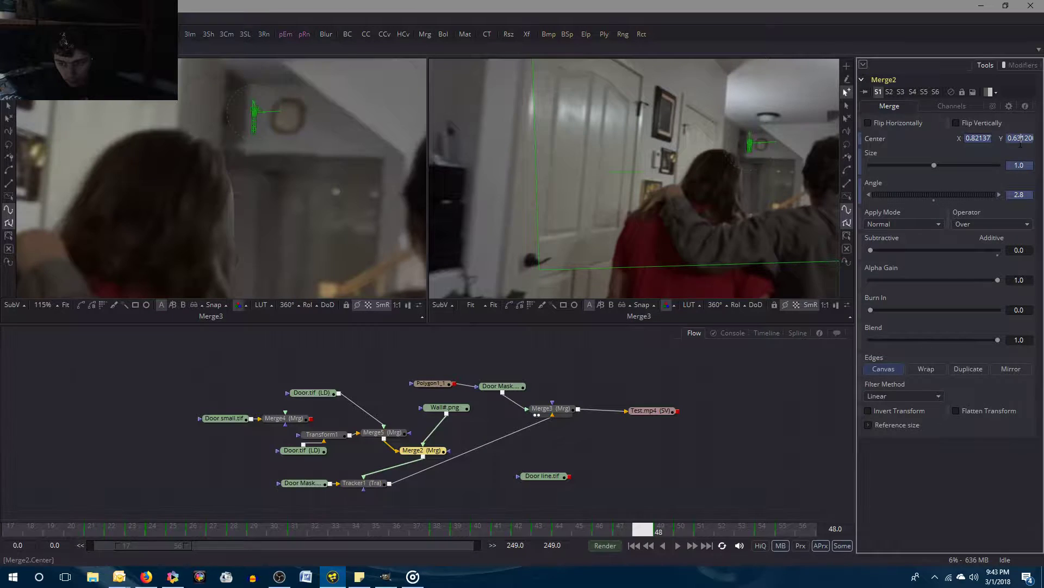
key(Delete)
key(Delete)
key(Delete)
key(Delete)
key(Delete)
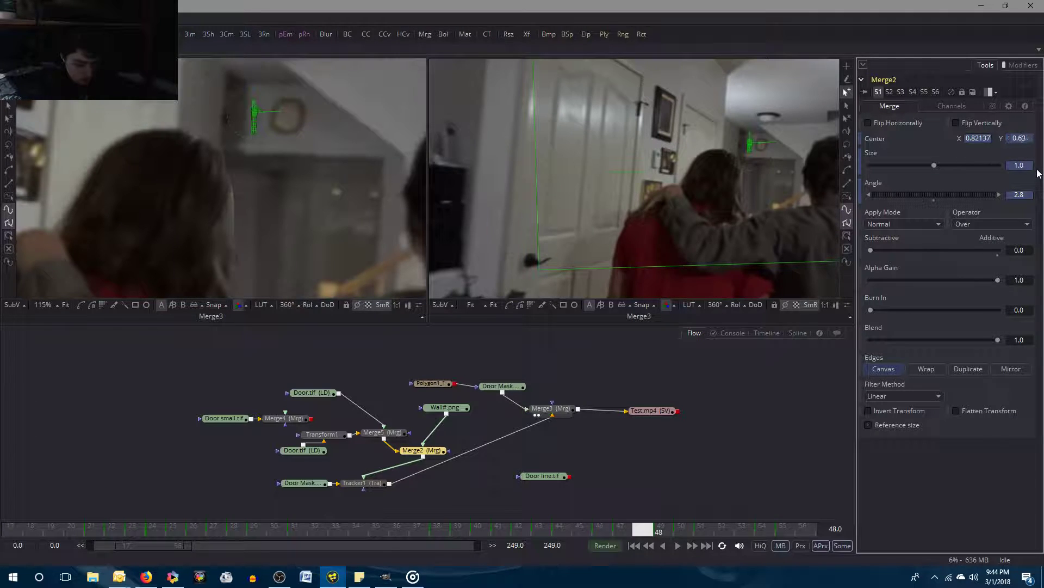
text(29)
key(Tab)
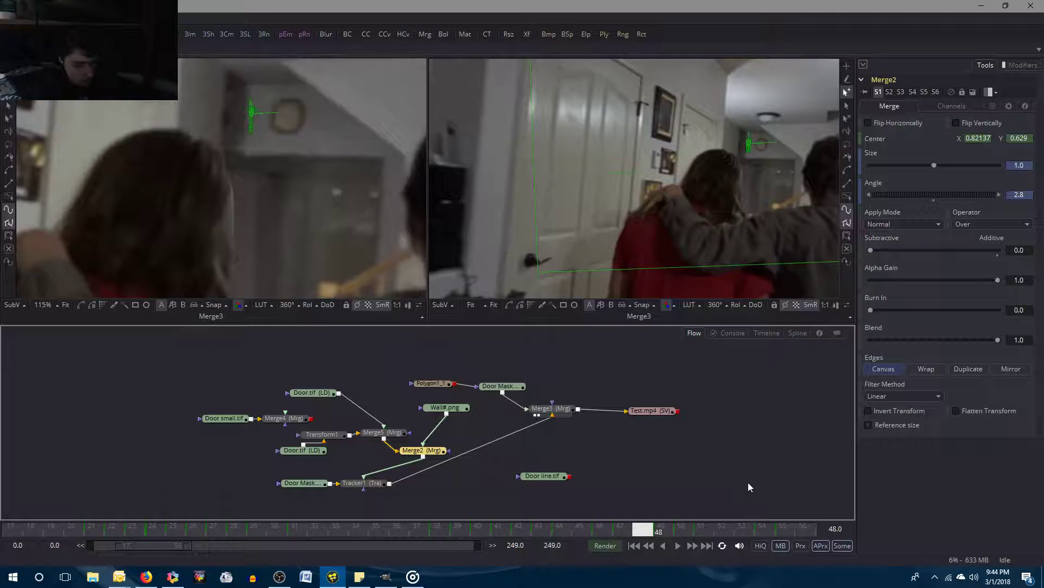
key(Left)
key(Right)
Compare frames 48 and 49 and set Merge2's Center Y to 0.629 at frame 49.
key(Right)
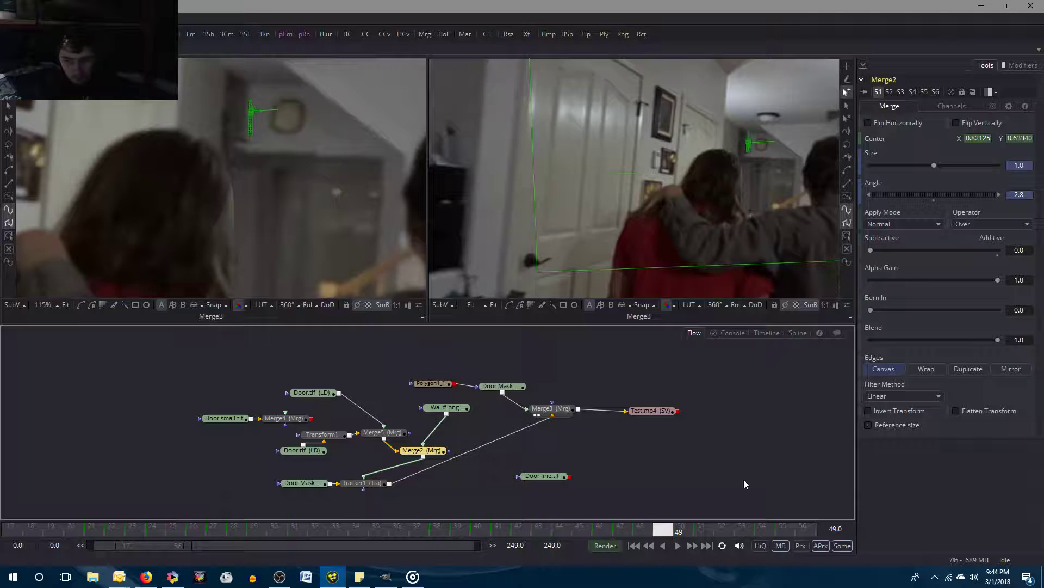
key(Left)
key(Right)
key(Left)
key(Right)
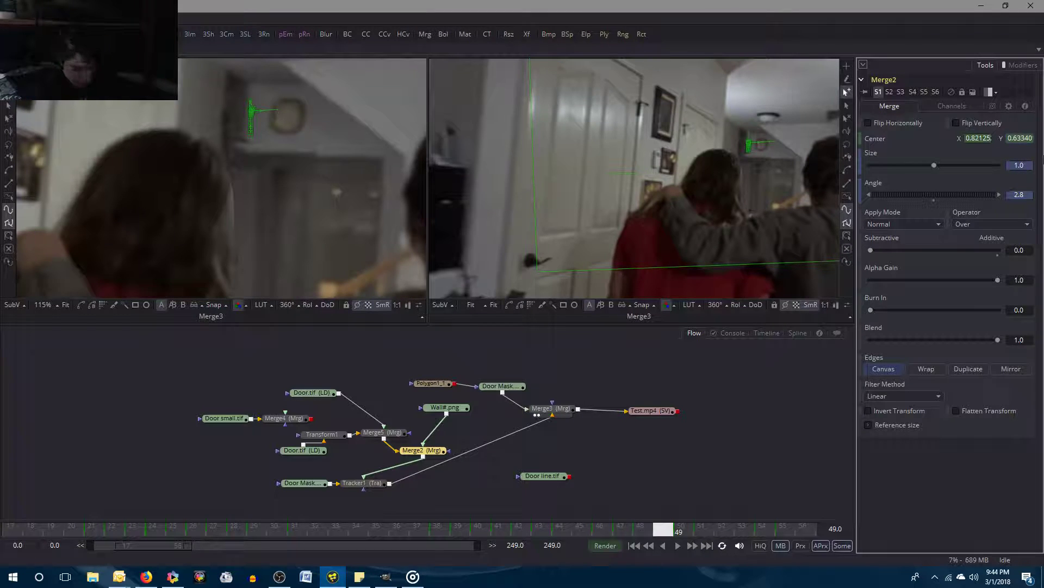
key(Delete)
key(Delete)
key(Delete)
key(Delete)
key(BackSpace)
text(29)
key(Tab)
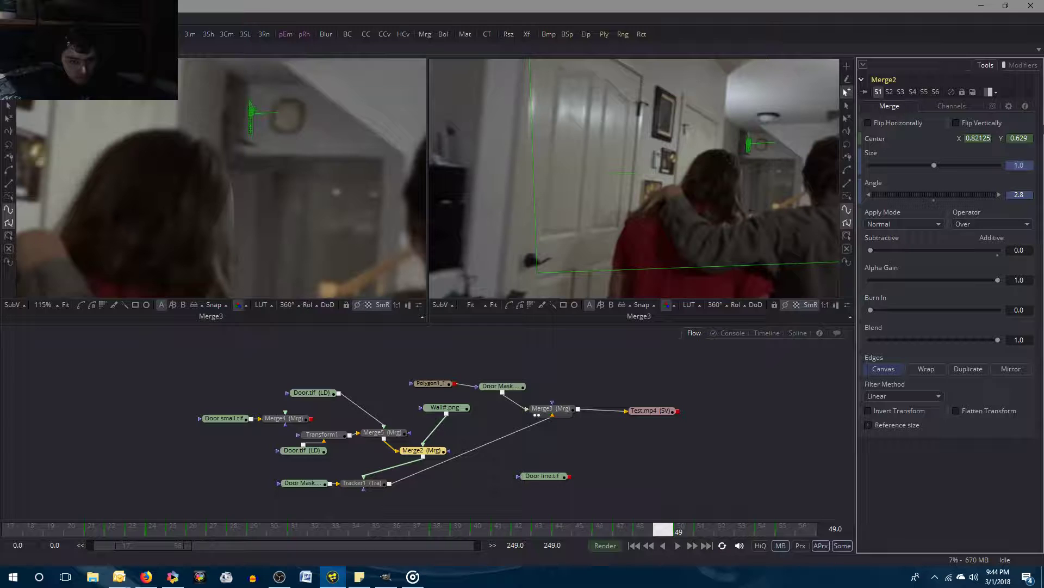
click(733, 351)
key(Left)
key(Right)
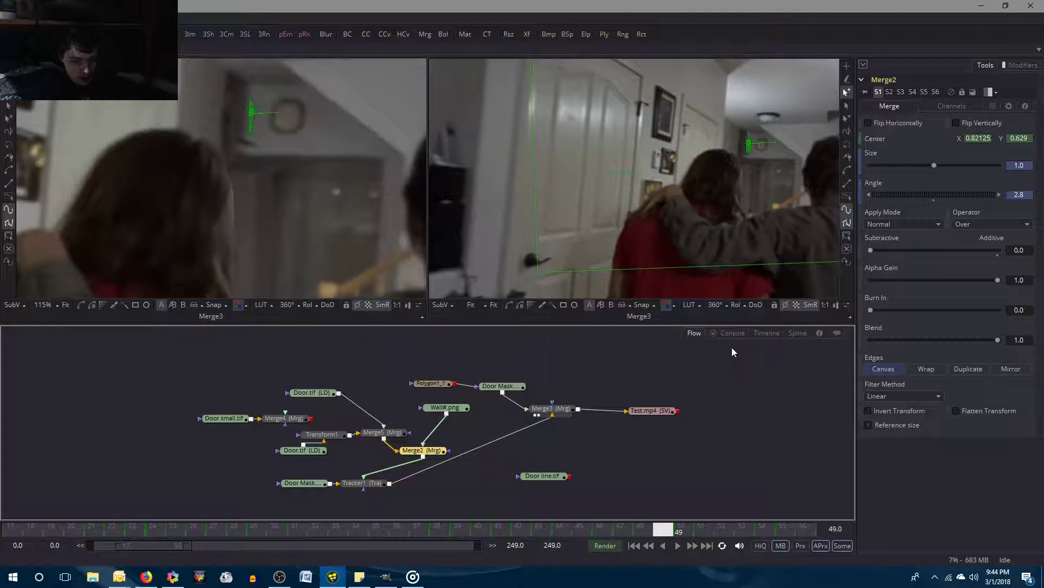
Set Merge5's Center Y to 0.36 at frame 49.
key(Left)
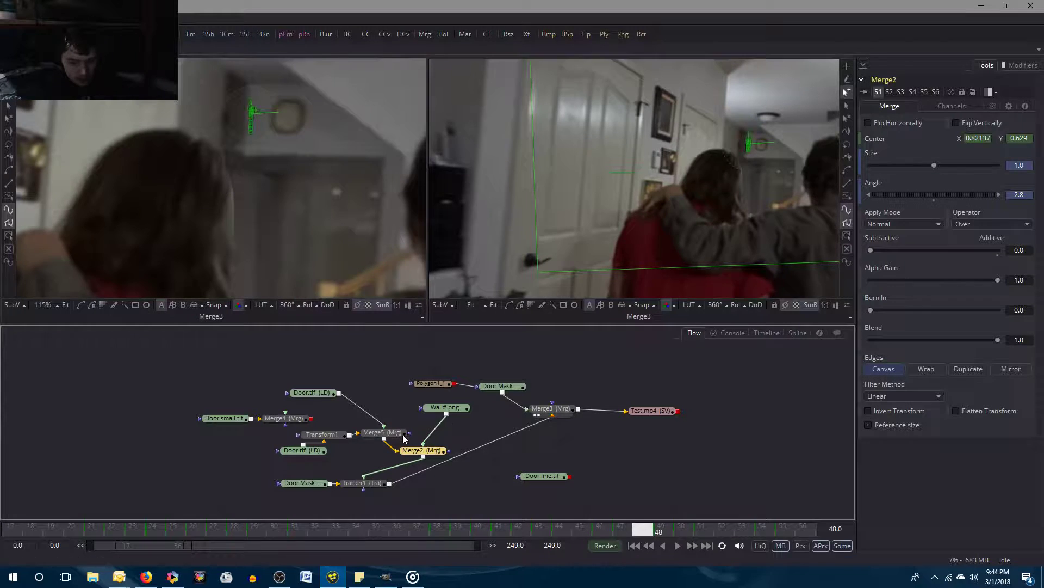
click(371, 433)
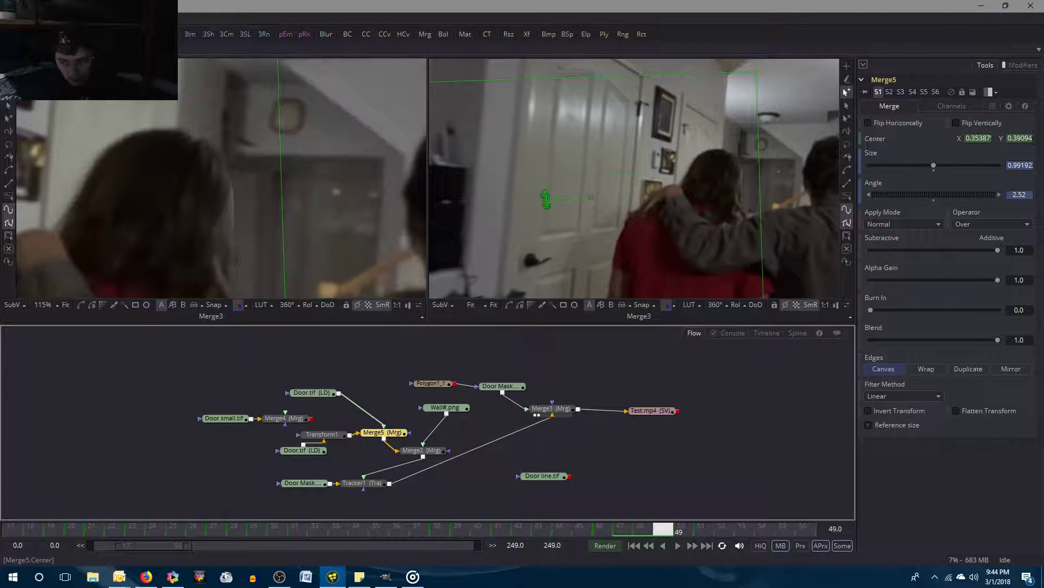
key(Right)
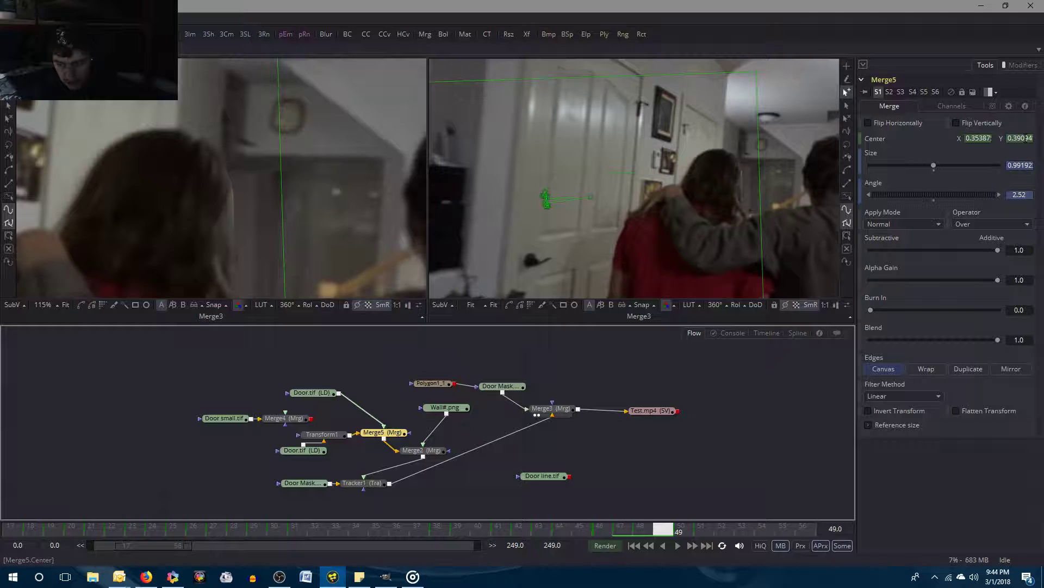
click(1027, 138)
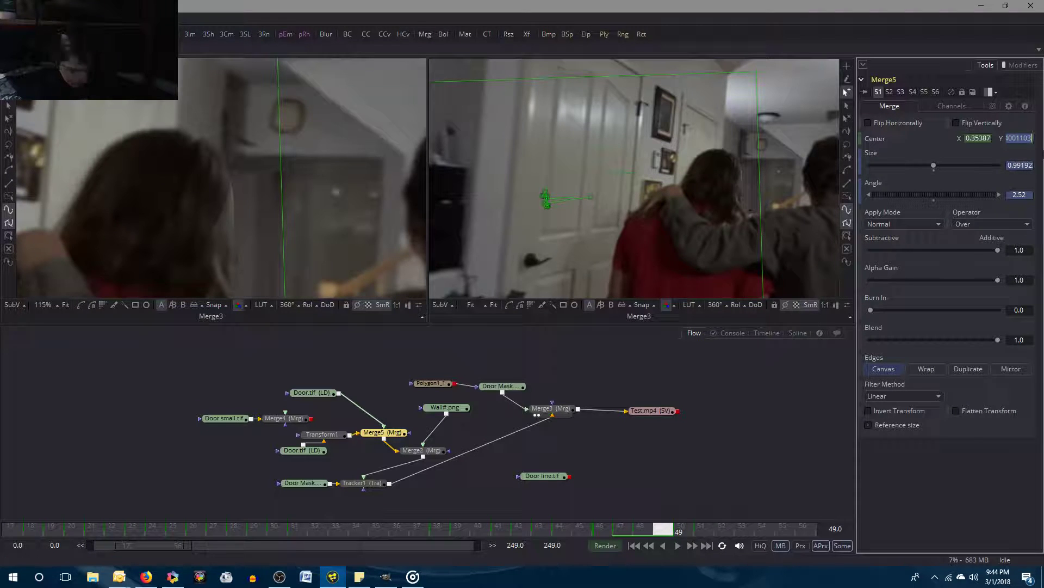
text(0.36)
key(Tab)
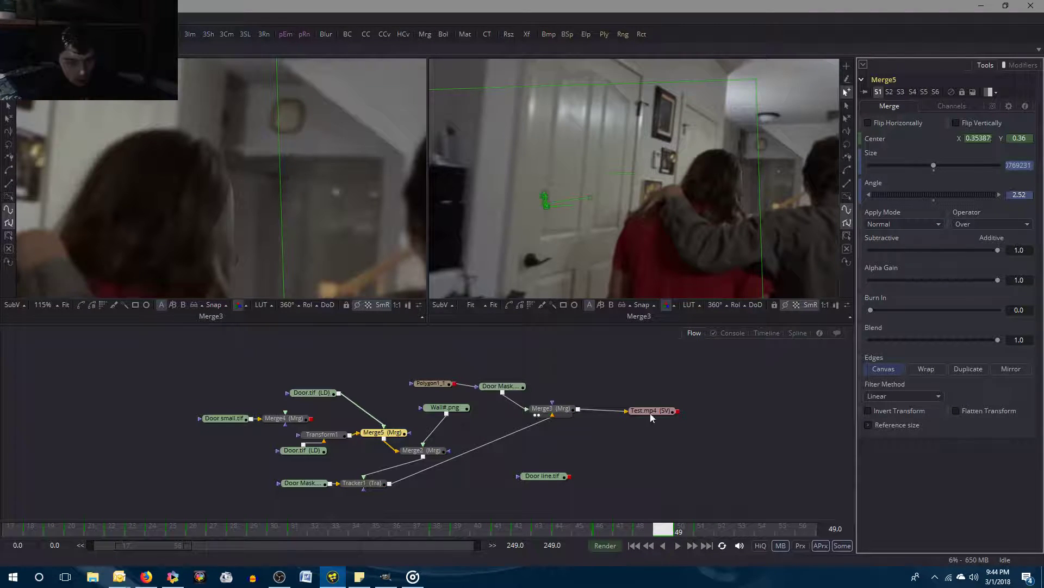
click(743, 399)
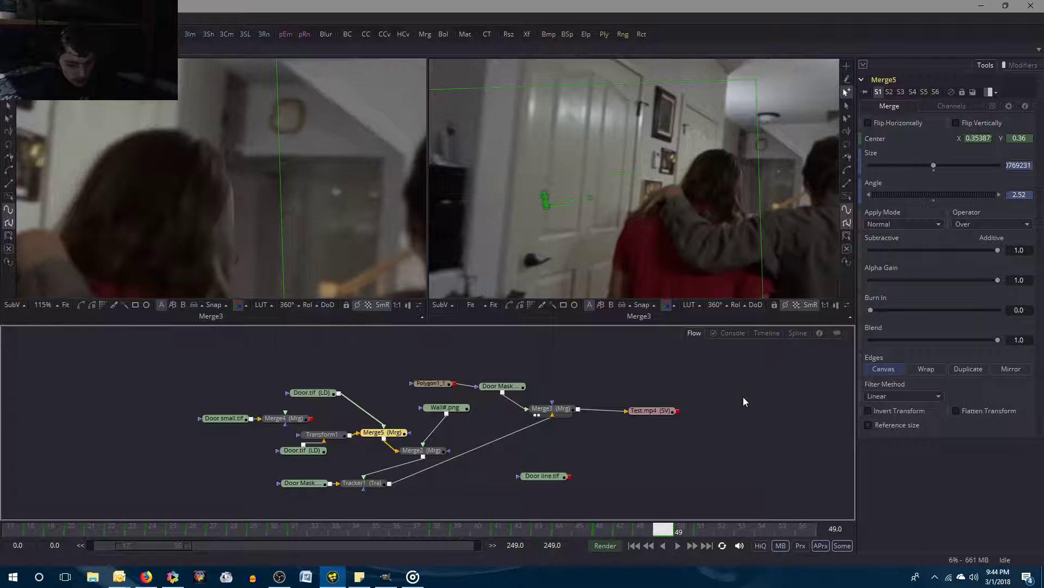
Step back and forth between frames 48, 49 and 50 to examine the door overlay's remaining movement.
key(Right)
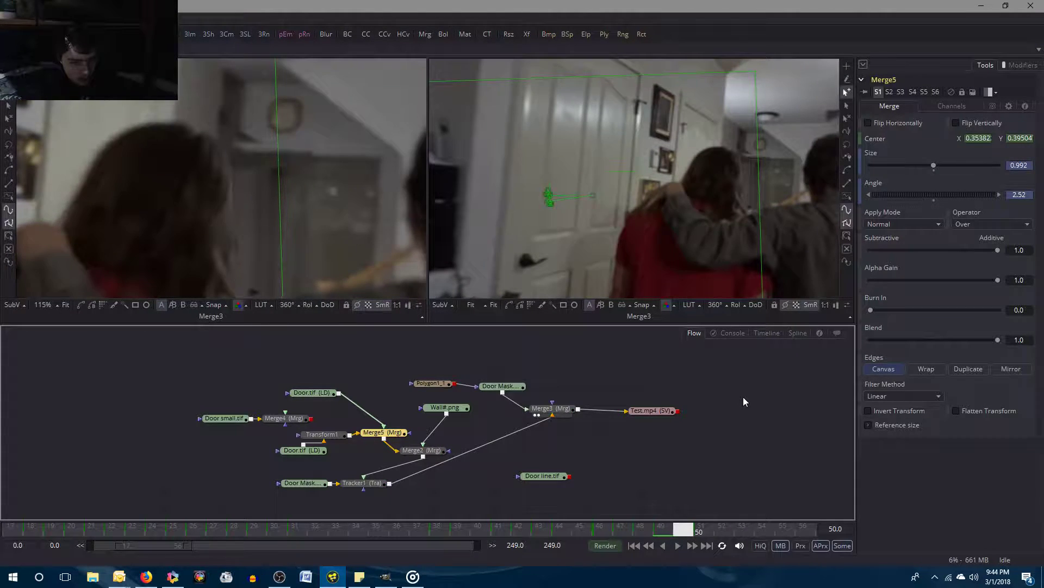
key(Left)
key(Left)
key(Right)
key(Left)
key(Right)
key(Left)
key(Right)
key(Left)
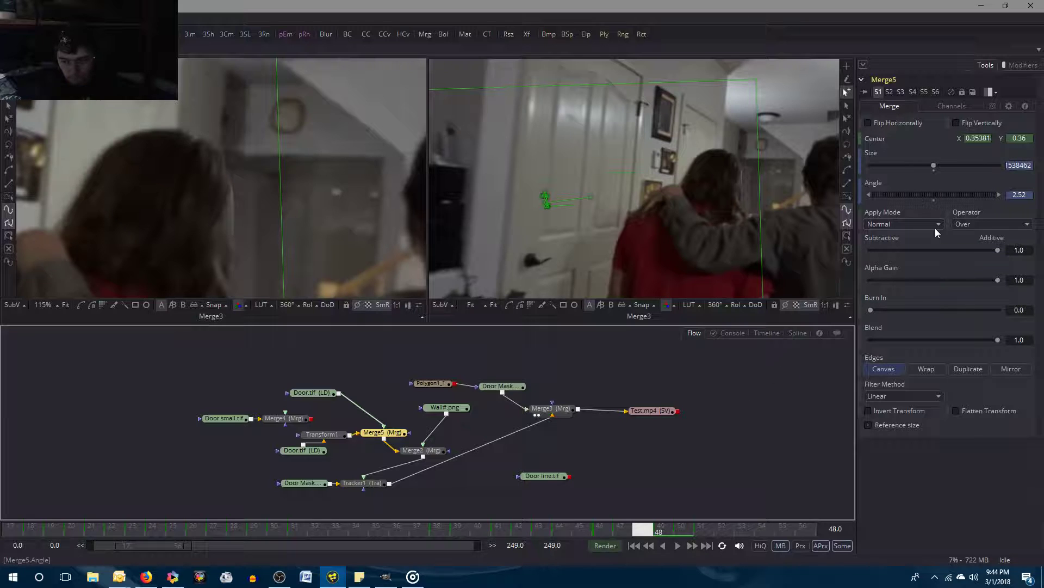
key(Right)
key(Left)
Copy Merge5's Center X value from frame 48 and paste it into Center X at frame 49.
click(979, 139)
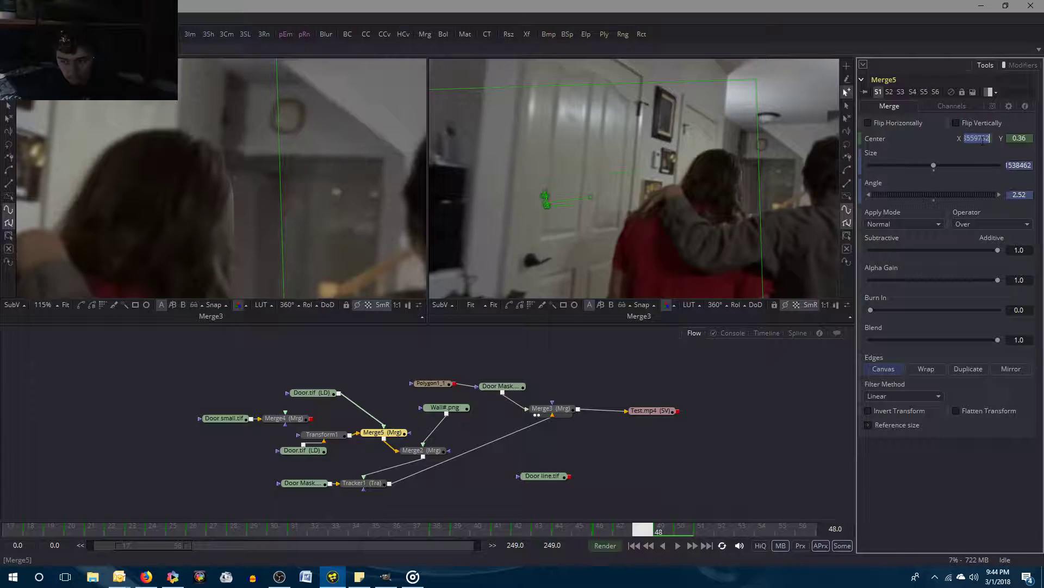
right_click(982, 140)
click(984, 188)
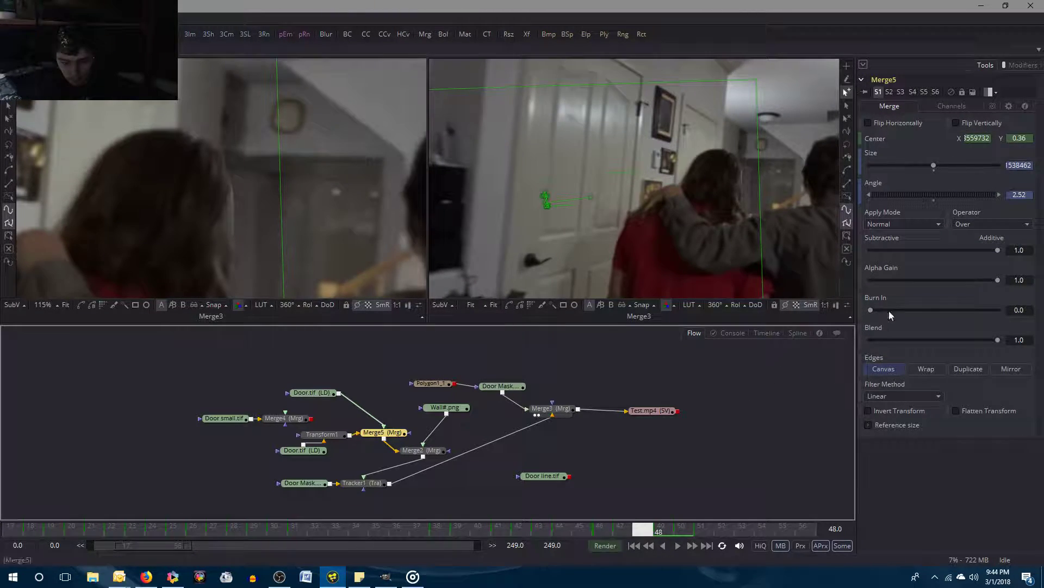
key(Right)
click(979, 139)
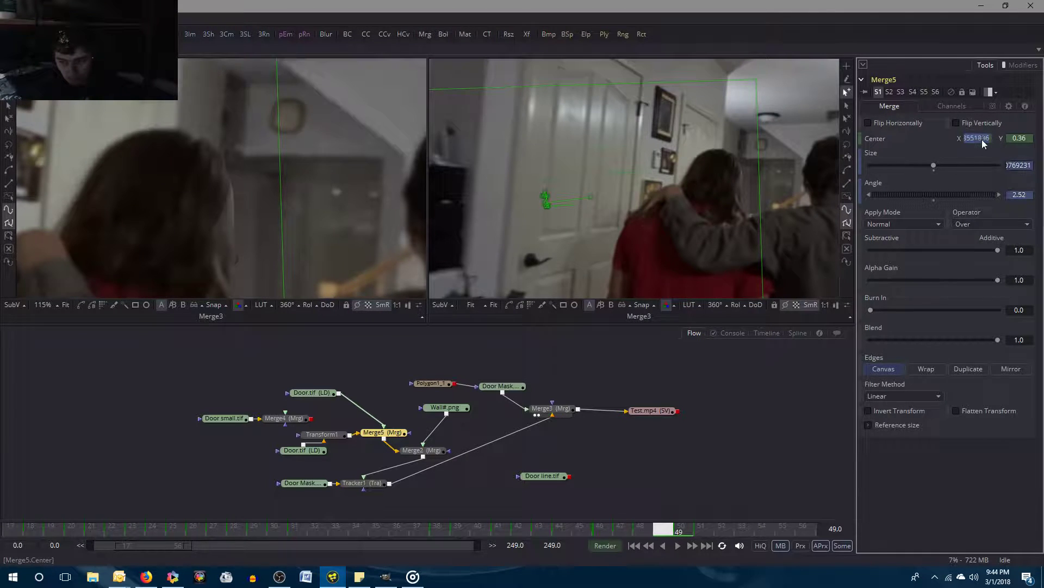
right_click(984, 142)
click(982, 193)
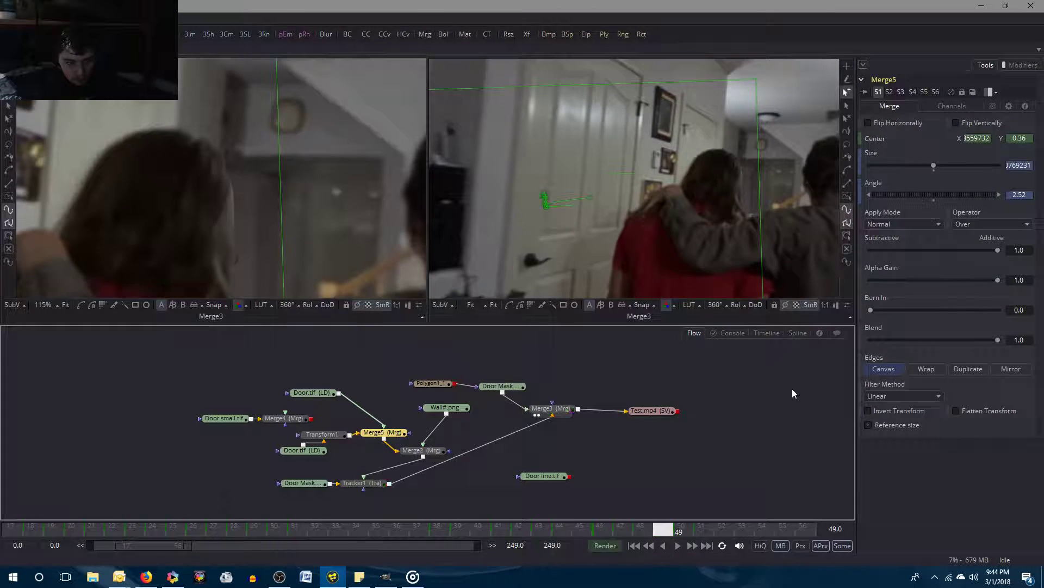
Step back and forth between frames 48 and 49 to examine the door overlay's movement with the matched Center X.
key(Left)
key(Right)
key(Left)
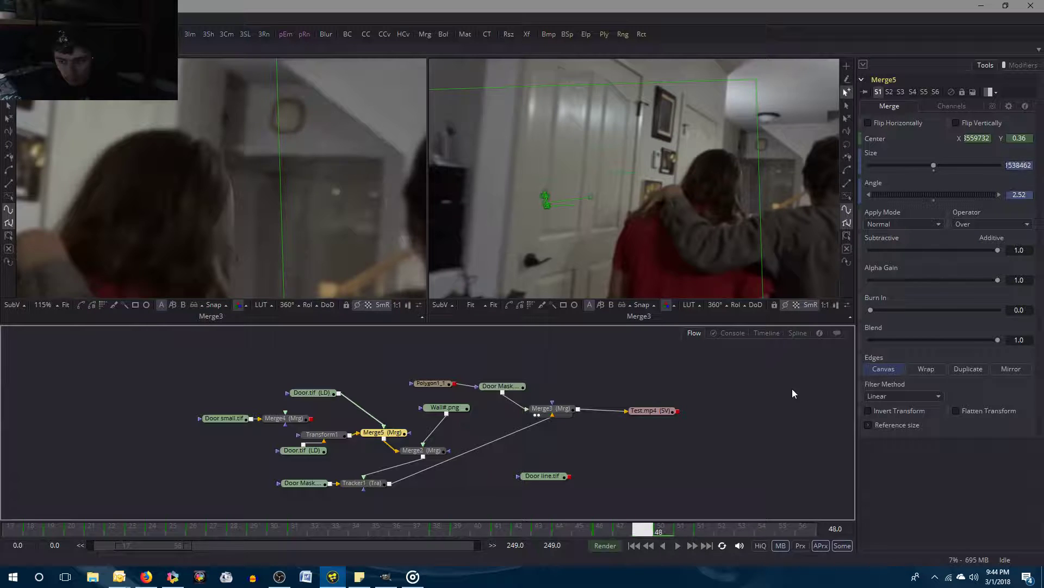
key(Right)
key(Left)
key(Right)
key(Left)
key(Right)
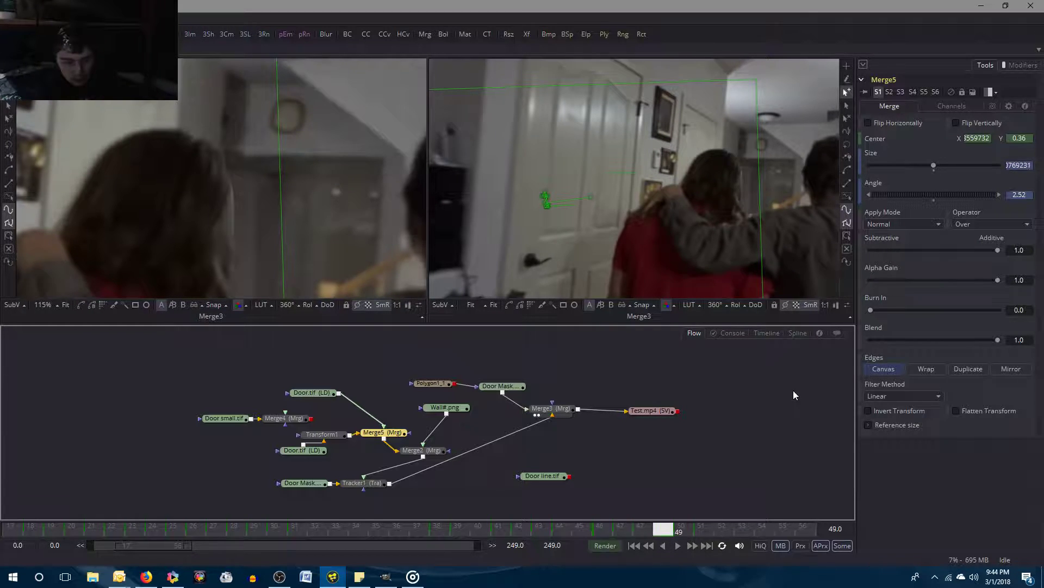
key(Left)
key(Right)
key(Left)
key(Right)
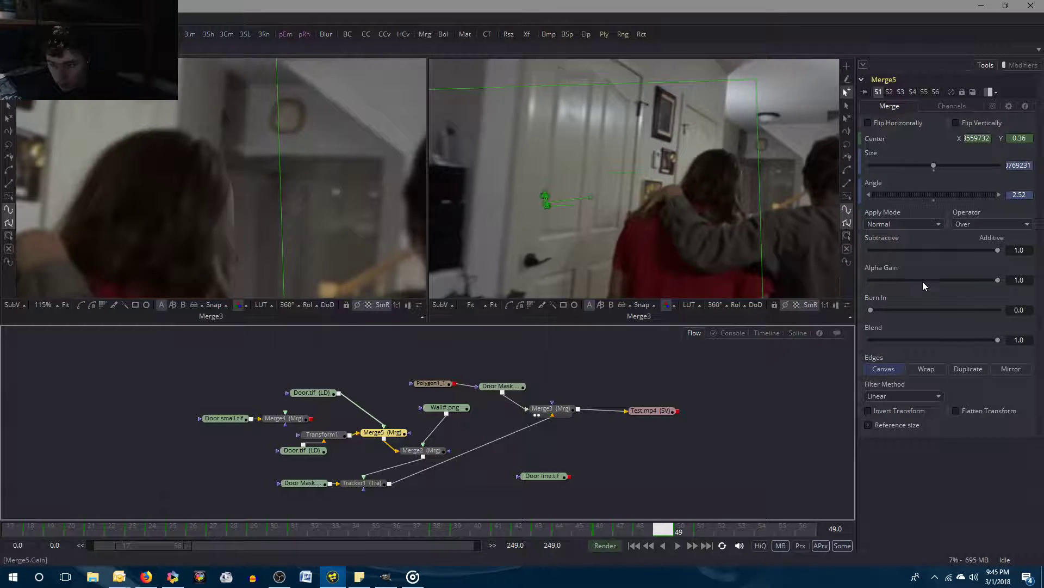
key(Left)
key(Right)
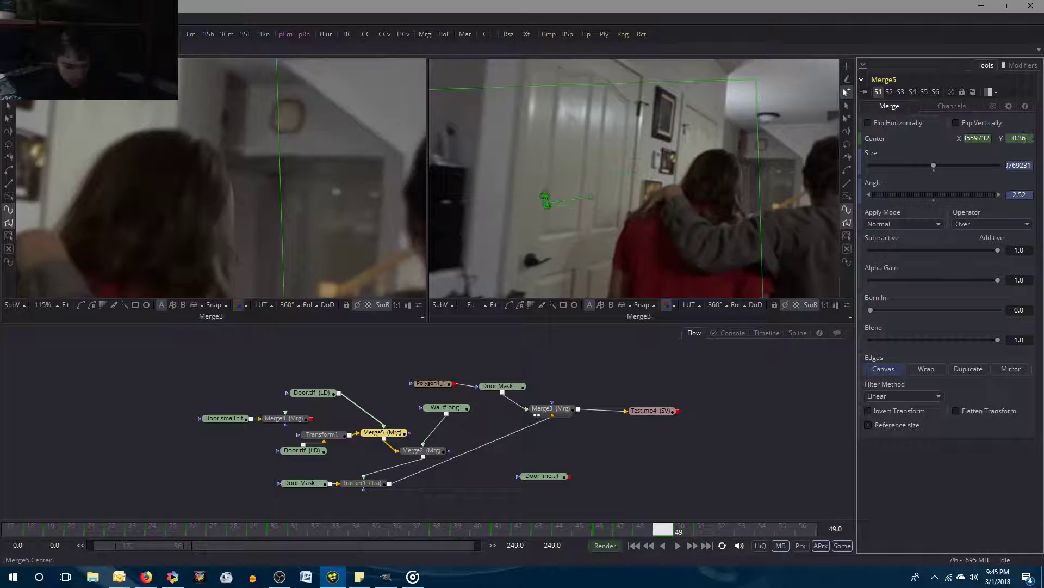
Set Merge5's Center Y to 0.361 at frame 49 and check it against frame 48.
key(Tab)
key(Left)
key(Right)
key(Left)
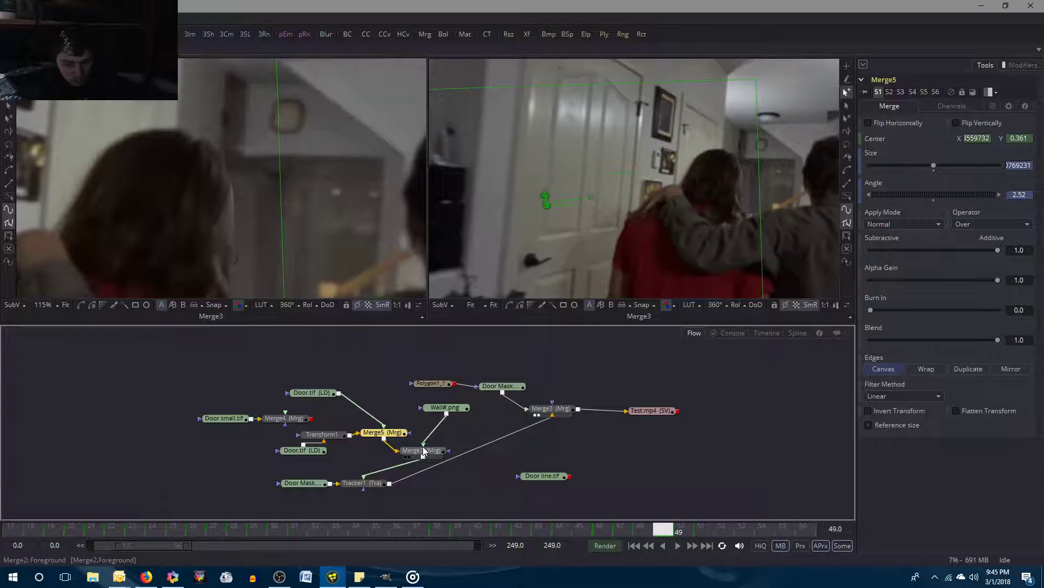
Copy Merge2's Center X value from frame 48 to frame 49 and compare the two frames.
click(422, 449)
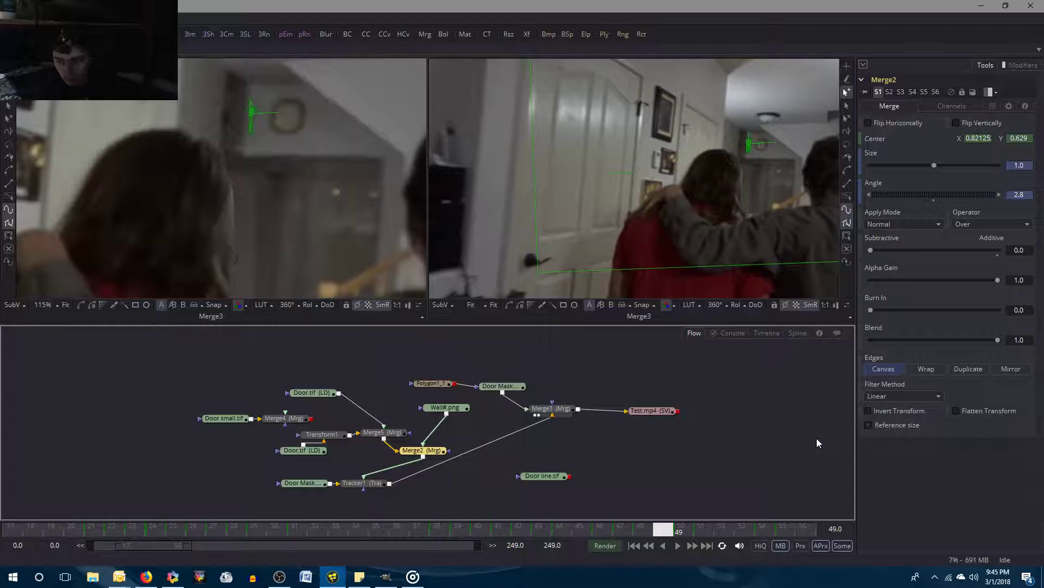
key(Right)
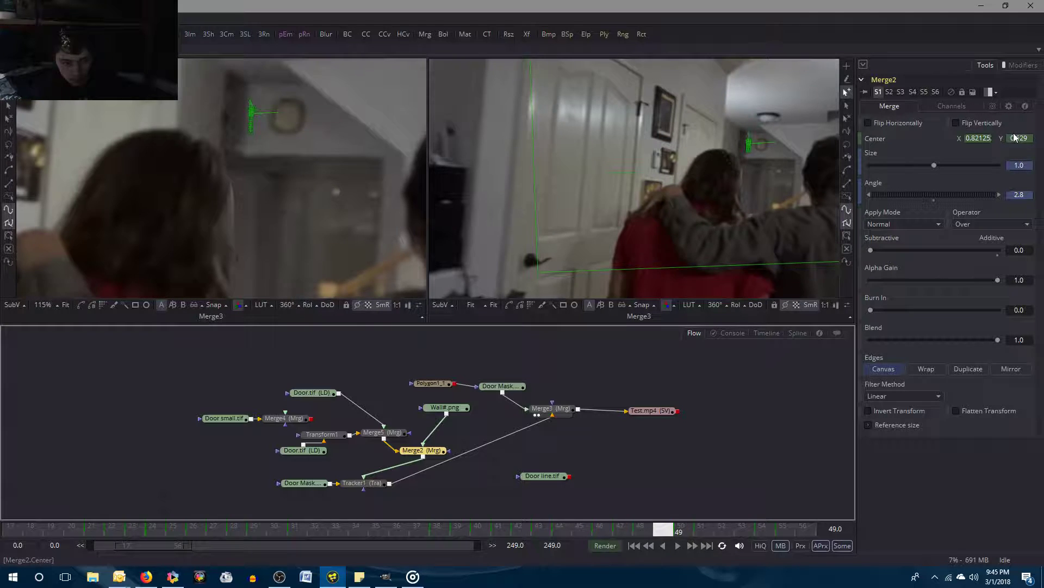
key(Left)
double_click(984, 138)
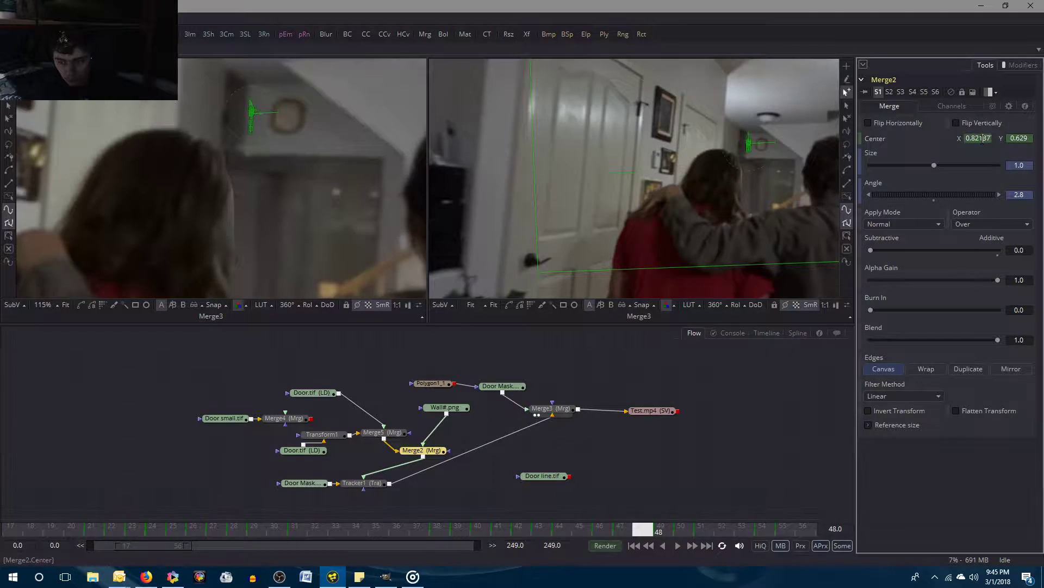
right_click(985, 138)
click(991, 189)
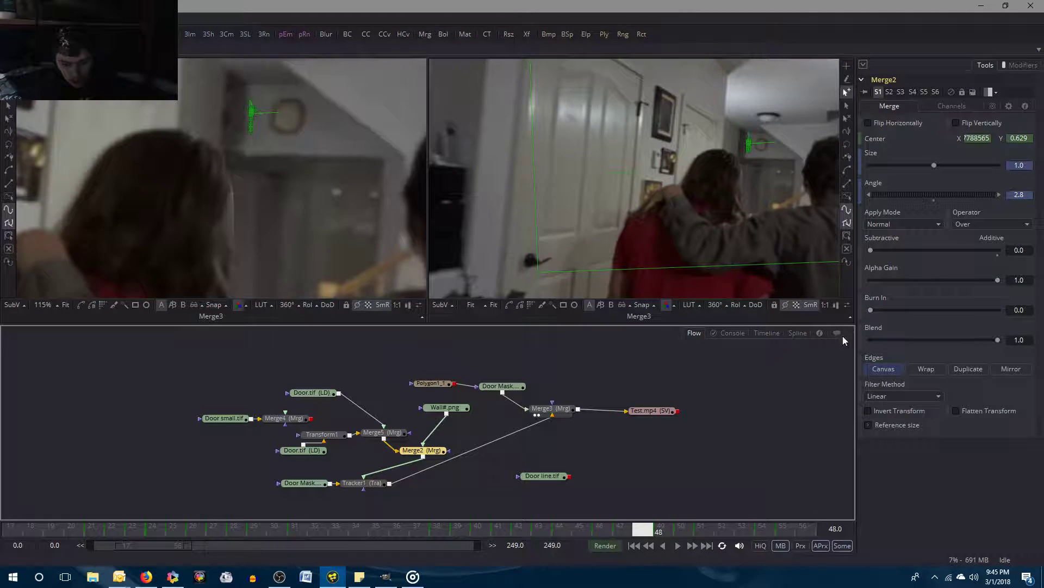
key(Right)
double_click(984, 138)
right_click(982, 138)
click(986, 199)
click(799, 357)
key(Left)
key(Right)
key(Left)
key(Right)
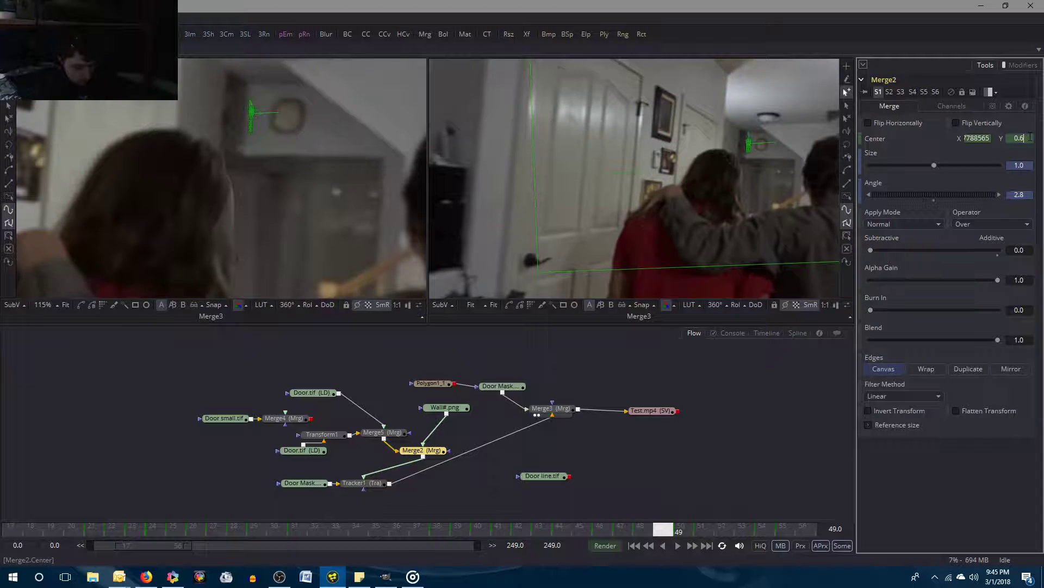
Try a Merge2 Center Y of 0.63 at frame 49 and compare it closely with frame 48.
key(Tab)
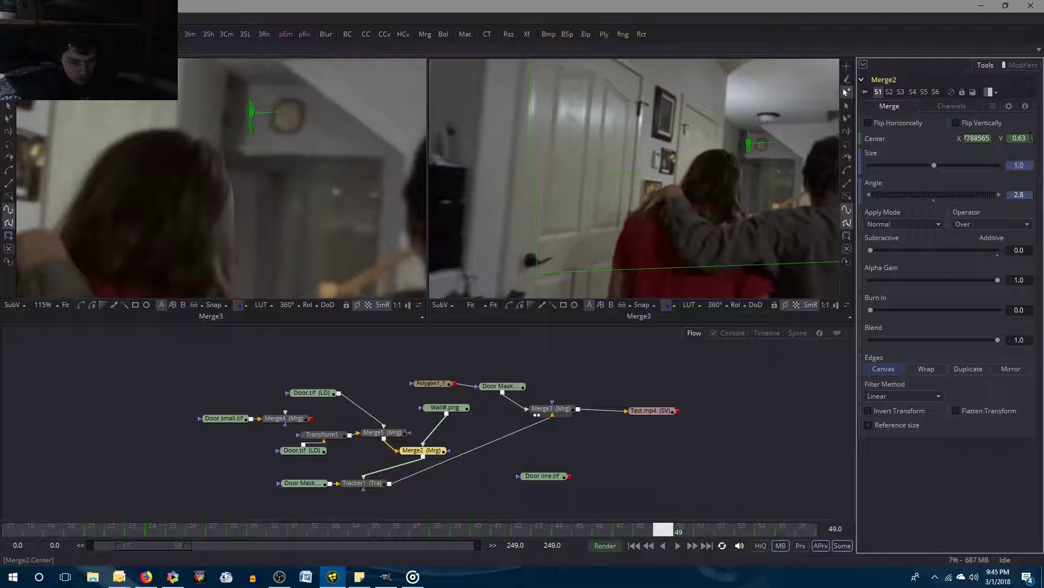
scroll(303, 166, up, 2)
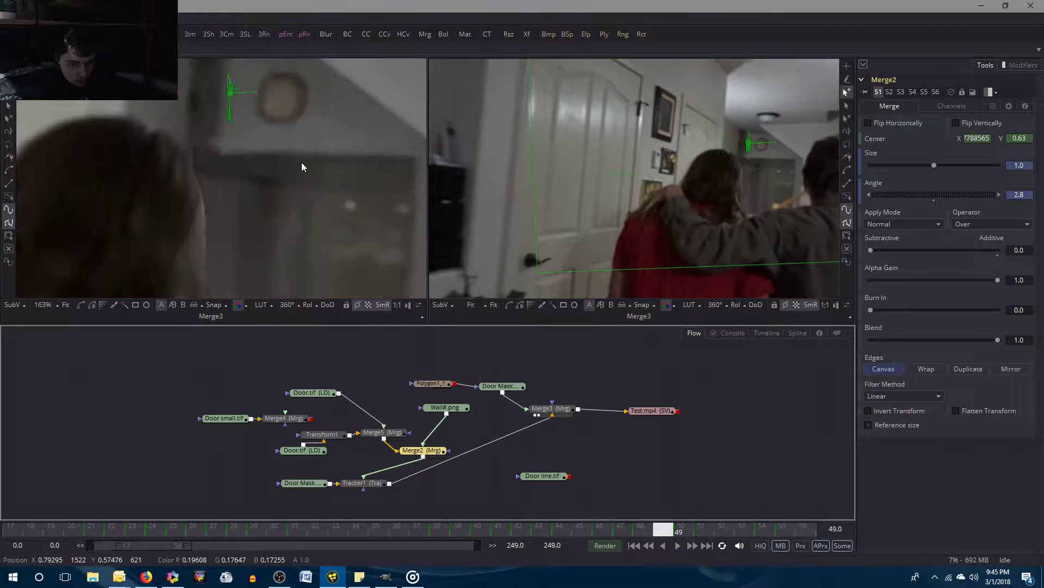
key(Left)
key(Right)
key(Left)
key(Right)
key(Left)
key(Right)
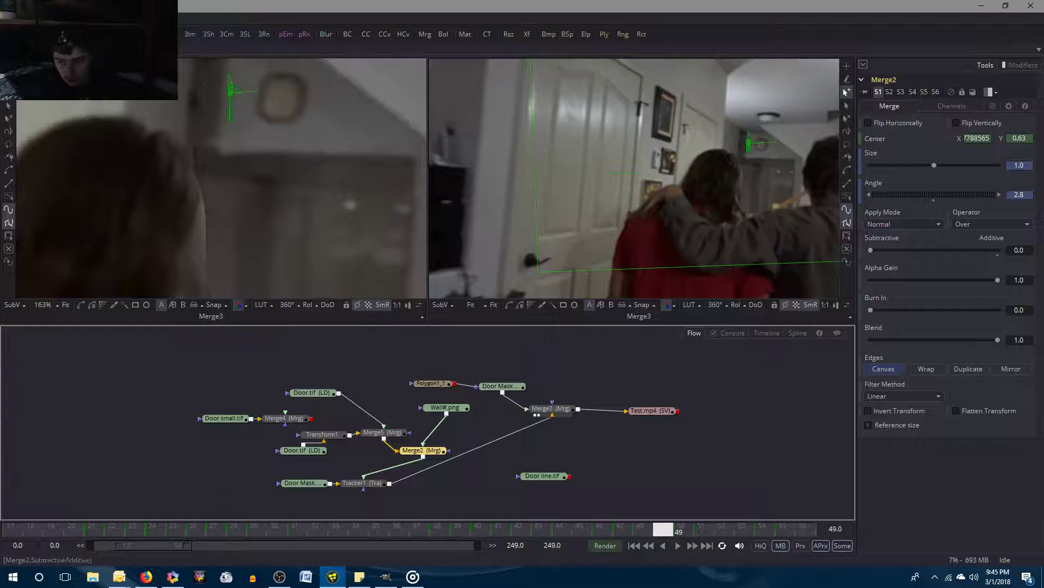
Set Merge2's Center Y to 0.6295 at frame 49 and check it against frame 48.
click(1029, 138)
key(BackSpace)
text(295)
key(Return)
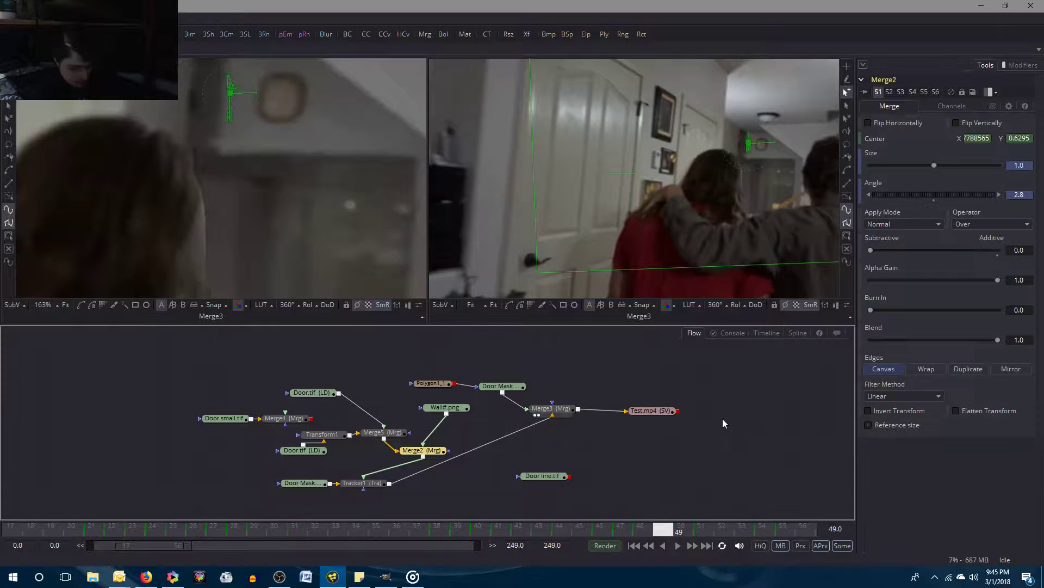
key(Left)
key(Right)
key(Left)
key(Right)
Step back and forth between frames 49 and 50 to examine how the overlays shift.
key(Right)
key(Left)
key(Right)
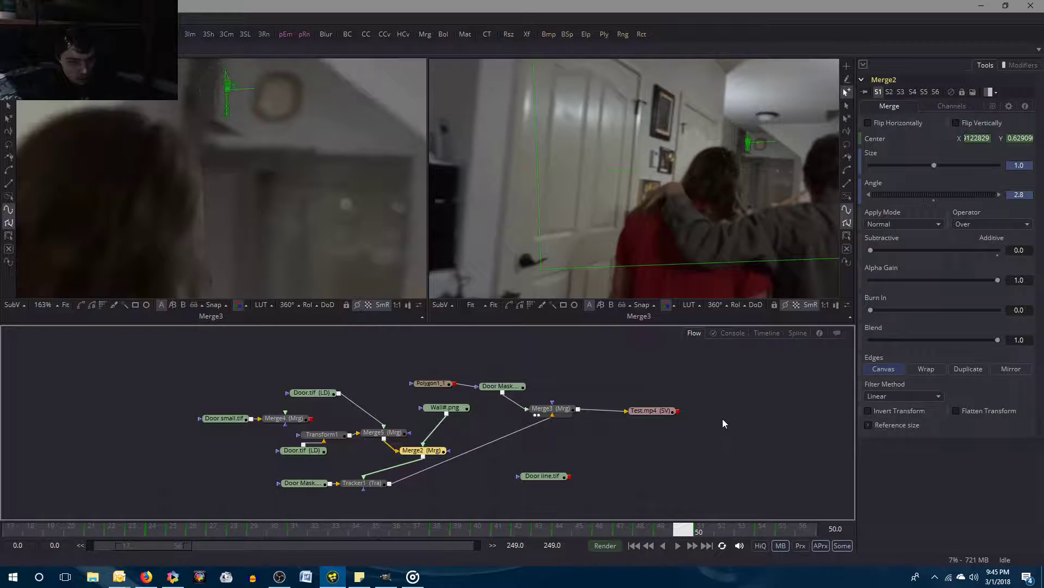
key(Left)
key(Right)
key(Left)
key(Right)
key(Left)
key(Right)
key(Left)
key(Right)
key(Left)
key(Right)
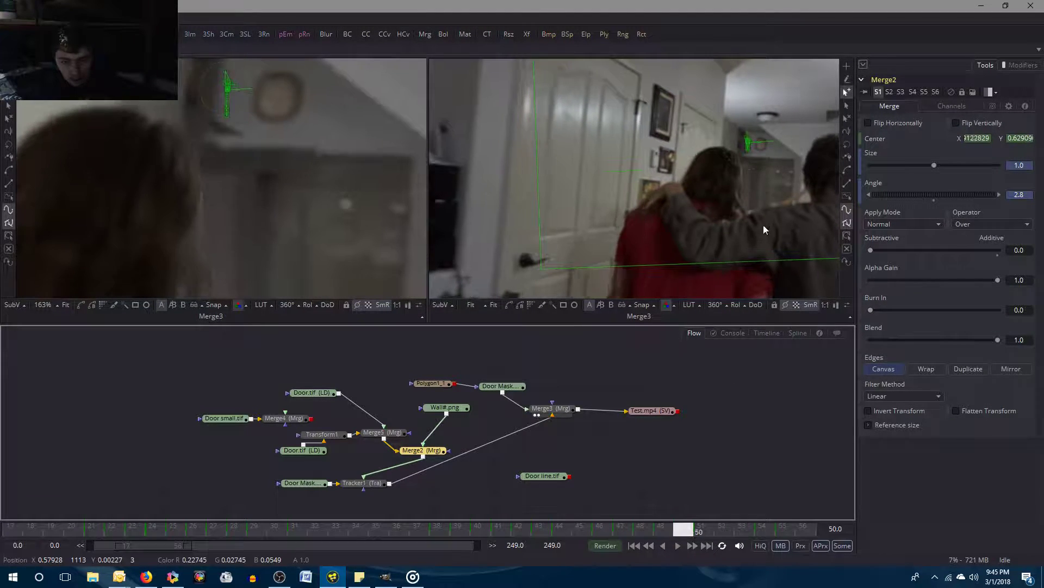
key(Left)
key(Right)
key(Left)
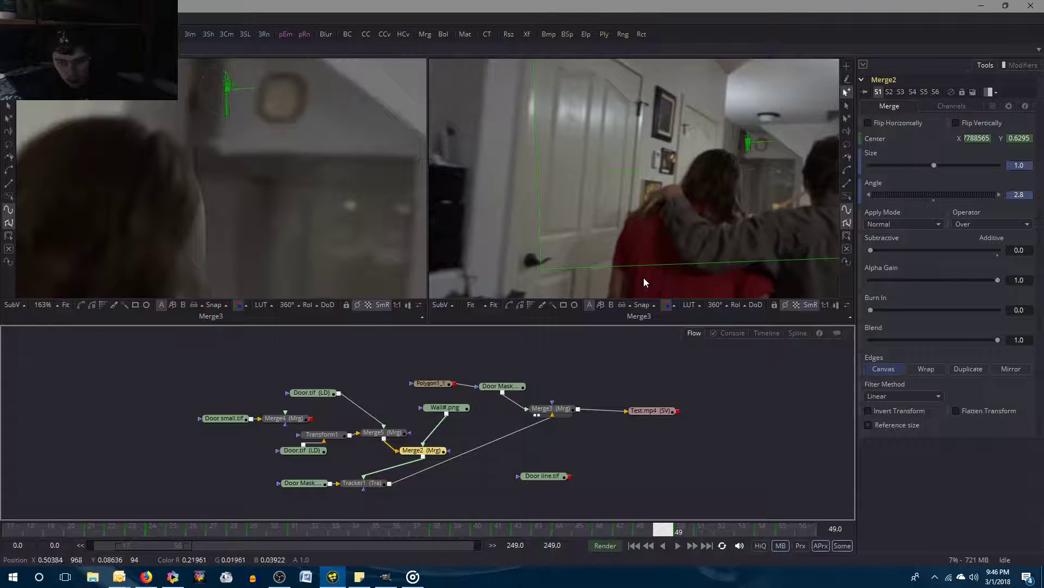
key(Right)
key(Left)
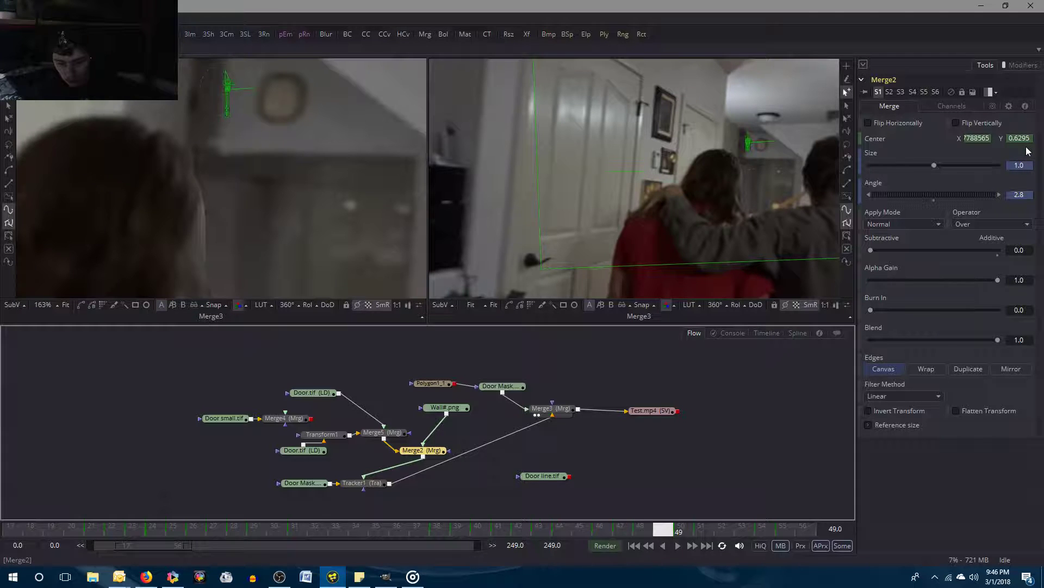
Set Merge5's Center Y to 0.361 at frame 50.
click(382, 432)
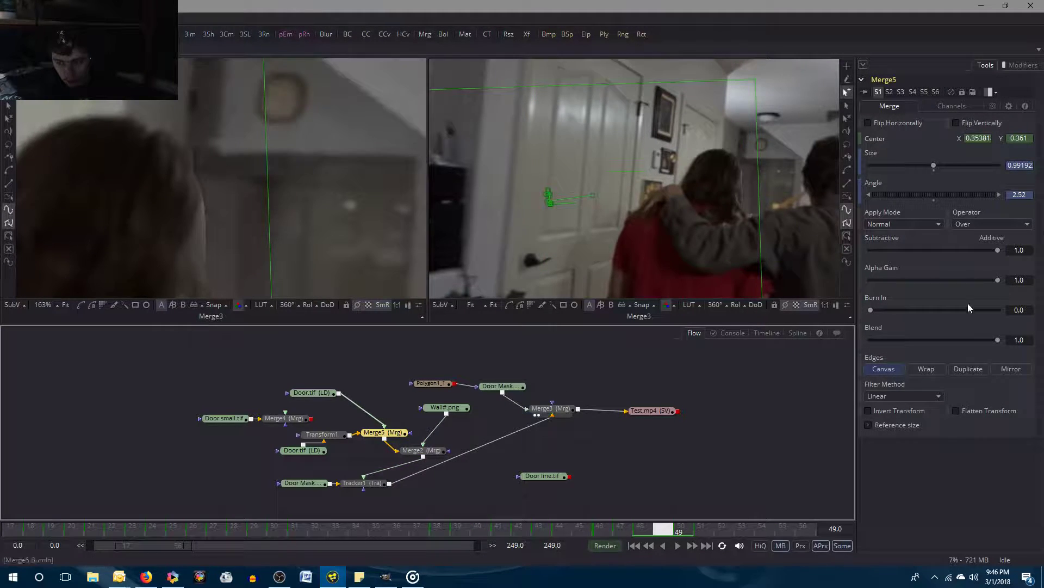
key(Right)
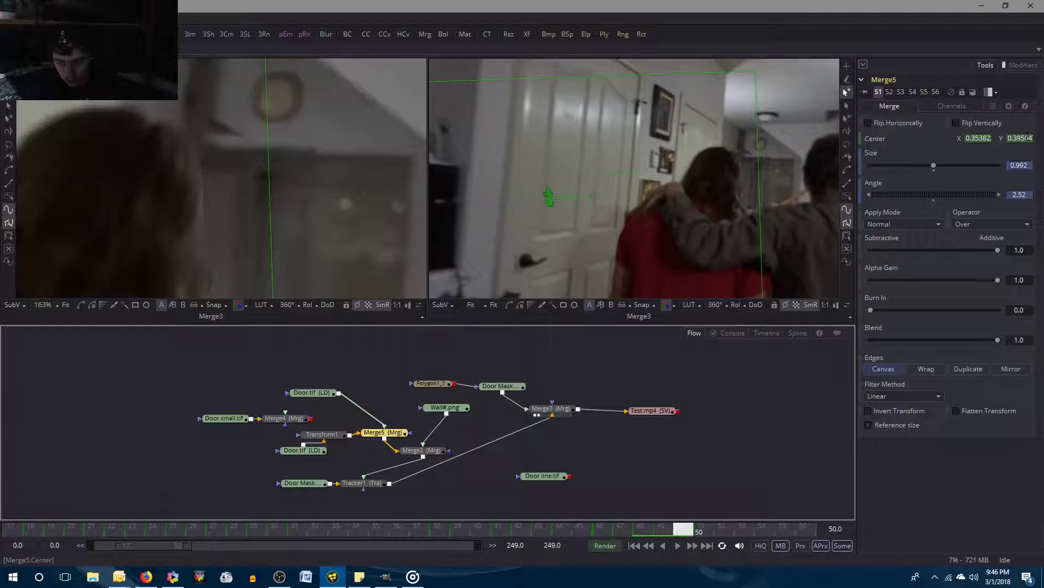
click(1019, 138)
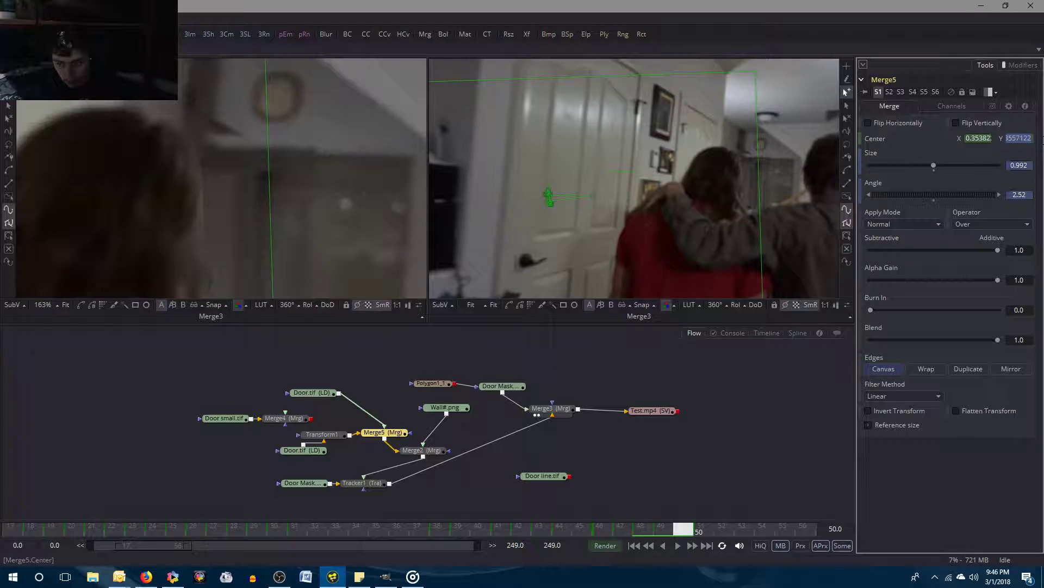
text(0.3967)
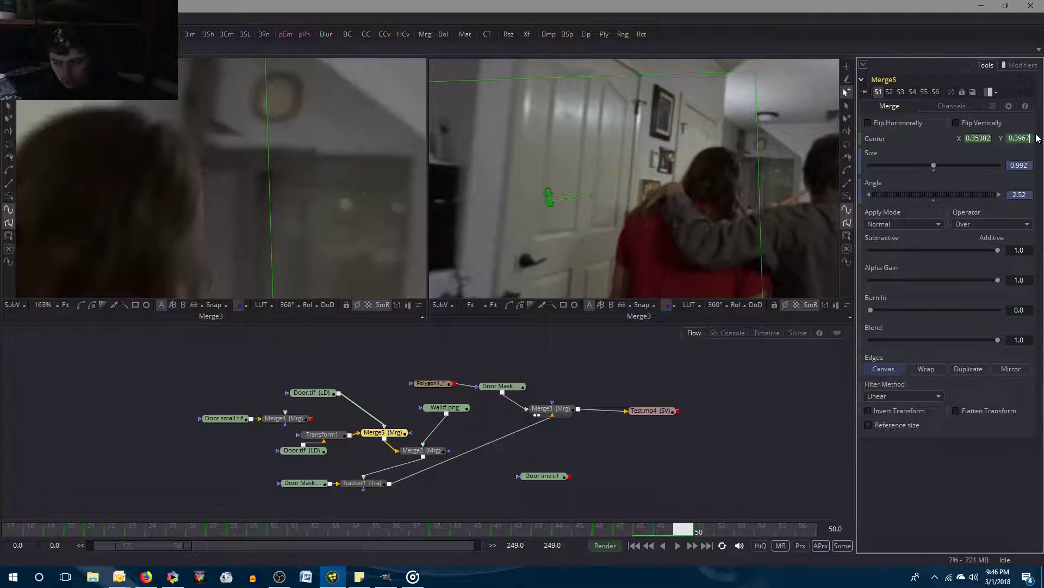
key(BackSpace)
key(BackSpace)
key(BackSpace)
text(61)
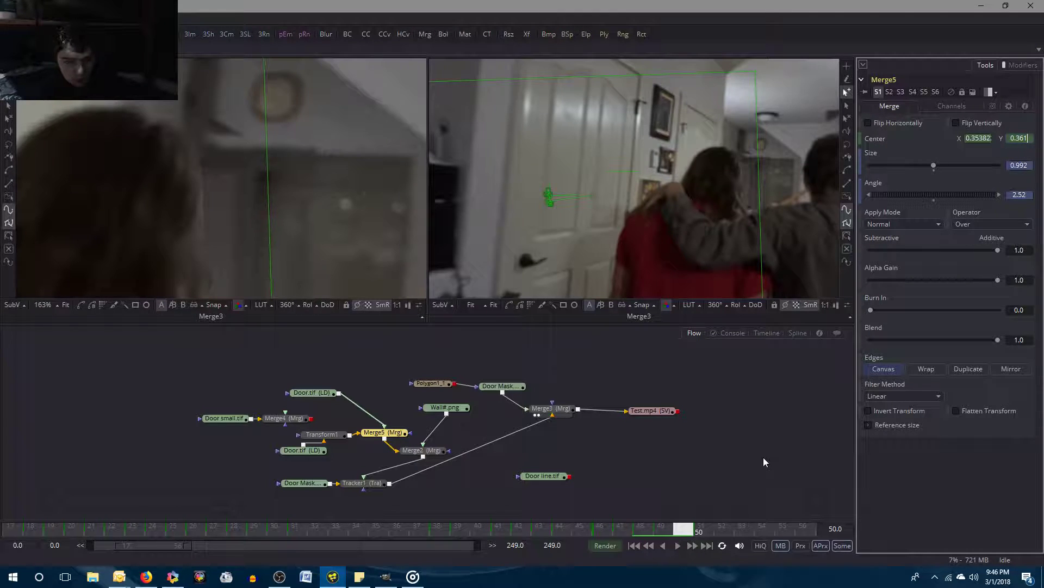
click(769, 429)
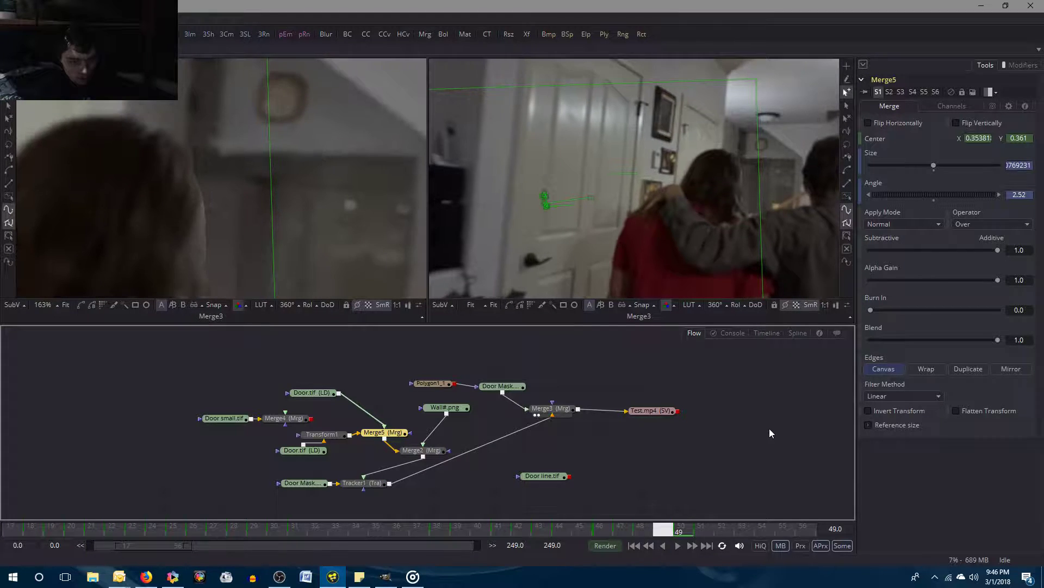
Compare frames 49 and 50 repeatedly to examine the door overlay's vertical movement.
key(Left)
key(Right)
key(Left)
key(Right)
key(Left)
key(Right)
key(Left)
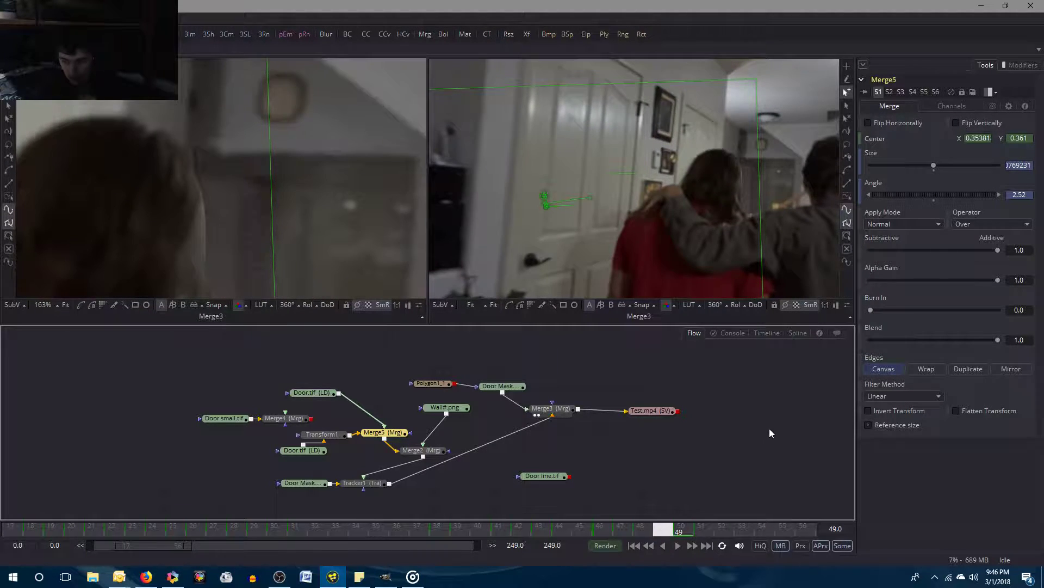
key(Right)
key(Left)
key(Right)
Try a Merge5 Center Y of 0.36 at frame 50 and compare it with frame 49.
click(1028, 139)
key(BackSpace)
key(Return)
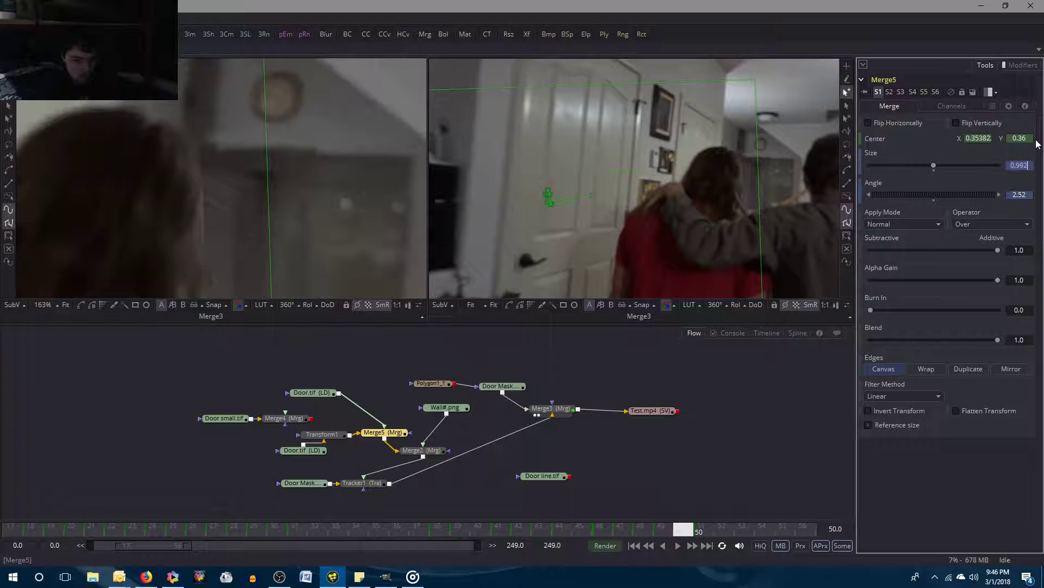
click(792, 362)
key(Left)
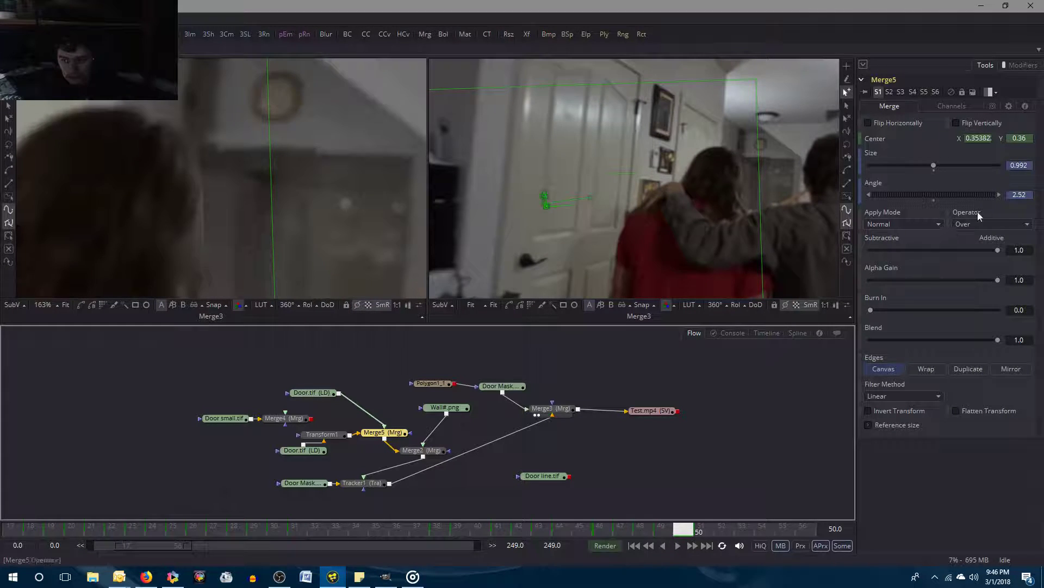
key(Right)
Try a Merge5 Center Y of 0.358 at frame 50 and compare it with frame 49.
click(1028, 138)
text(0.35)
key(Return)
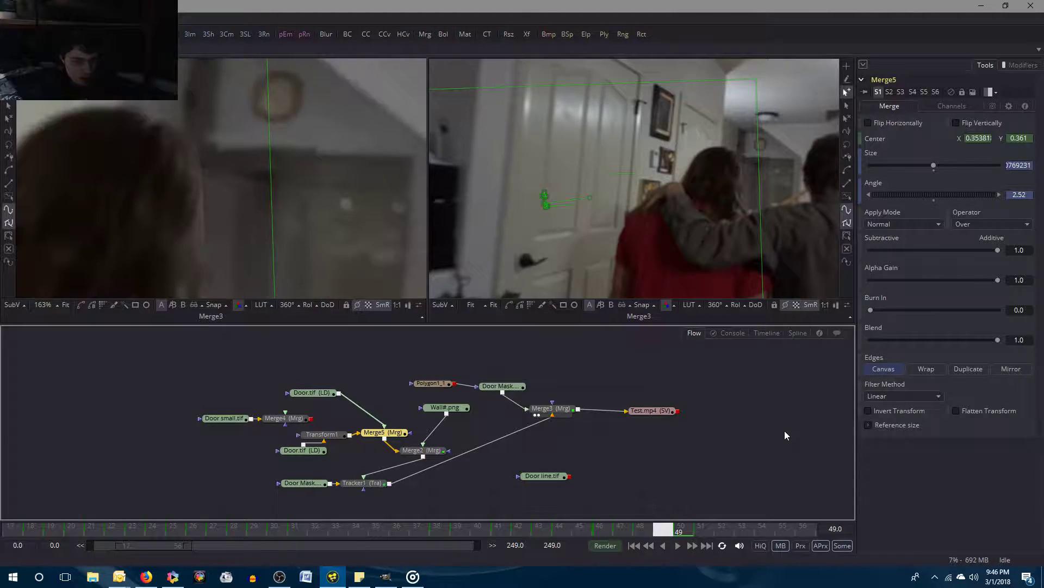
key(bracketright)
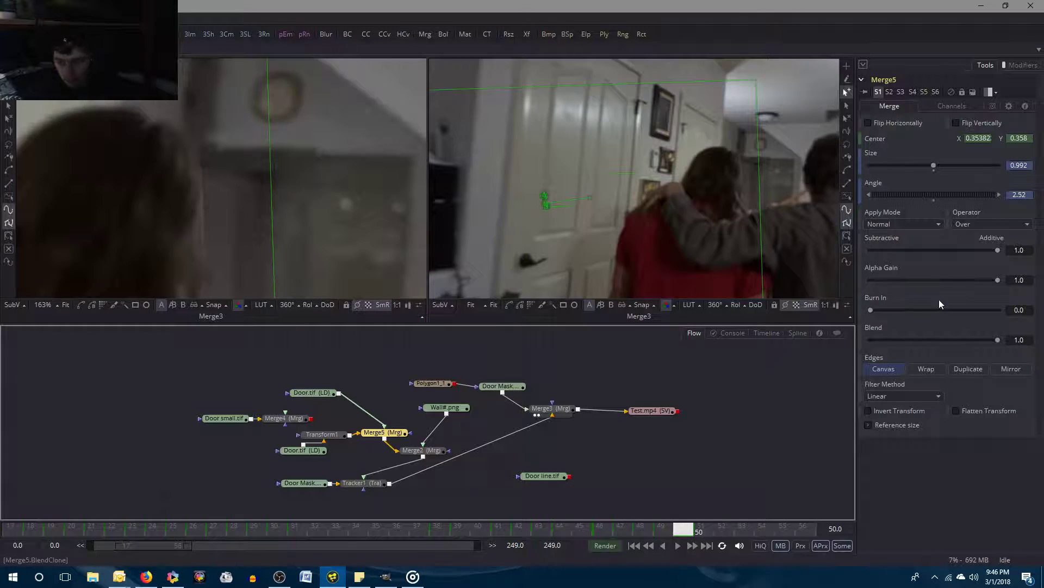
Set Merge5's Center Y to 0.355 at frame 50 and check it against frame 49.
click(1029, 138)
key(BackSpace)
text(5)
key(Return)
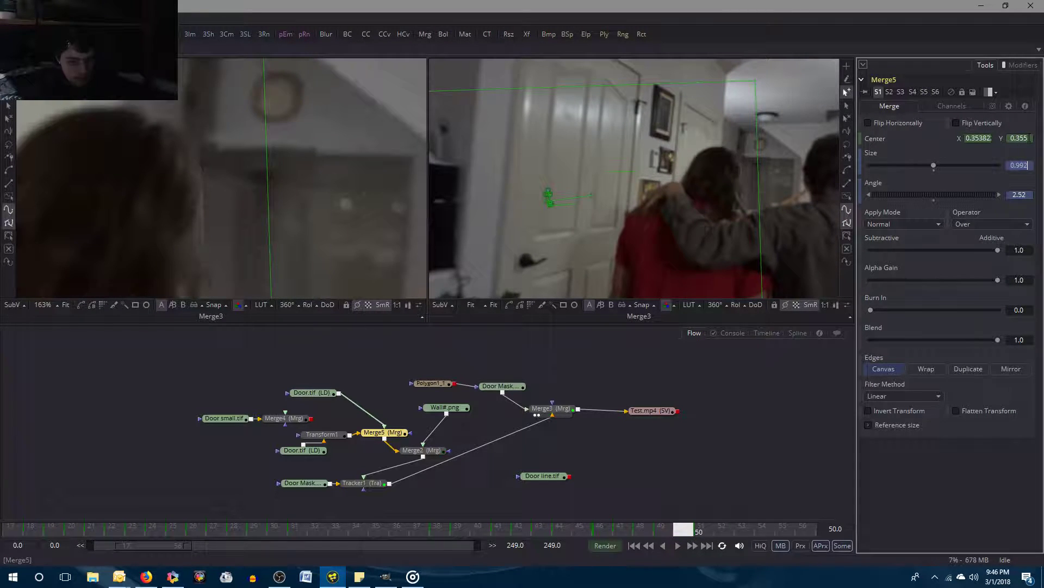
key(bracketleft)
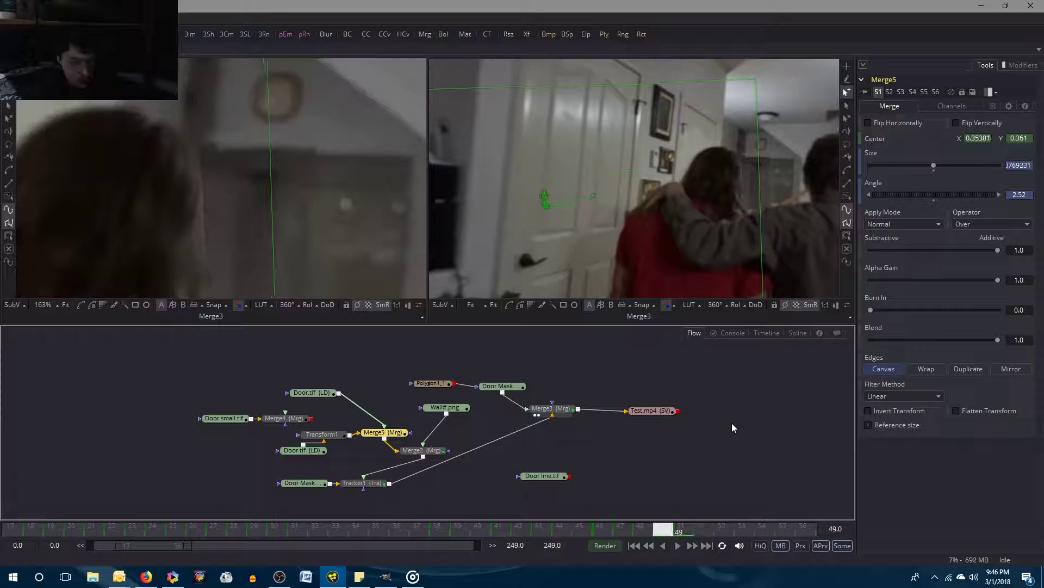
Compare frames 49 and 50, and try a Merge2 Center Y of 0.6295 at frame 50.
key(bracketright)
key(bracketleft)
key(bracketright)
key(bracketleft)
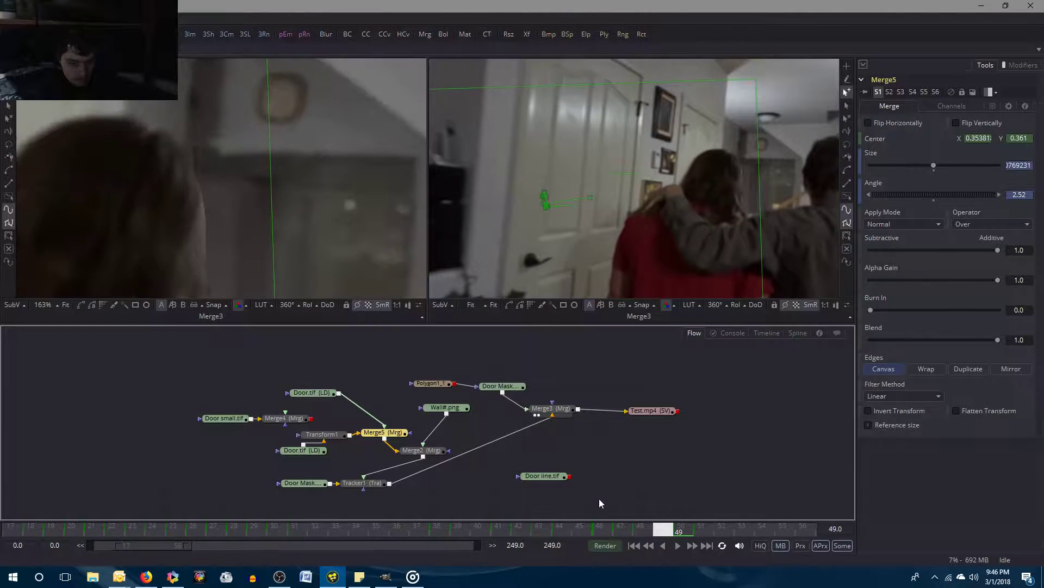
click(423, 450)
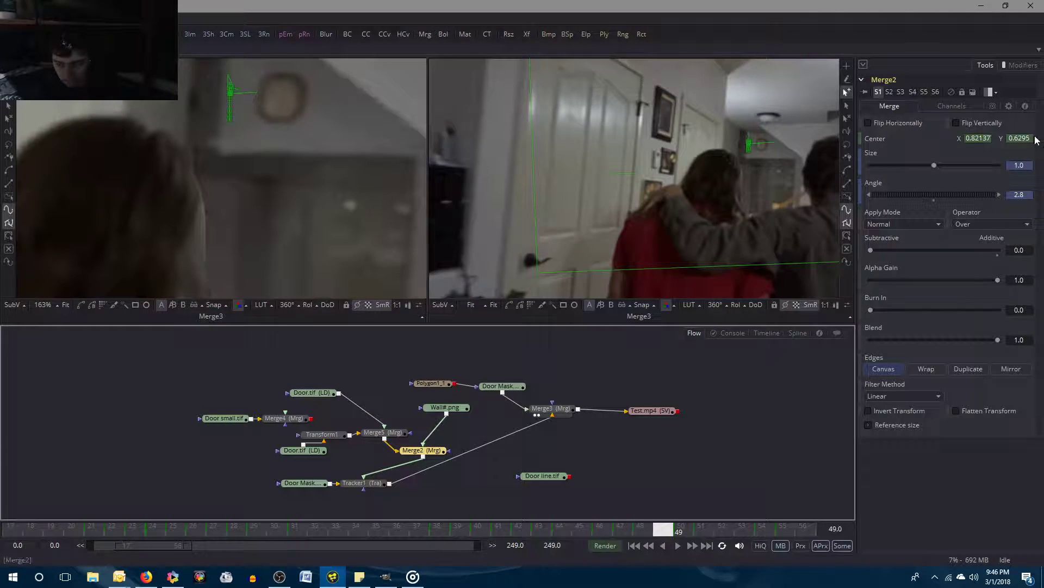
key(bracketright)
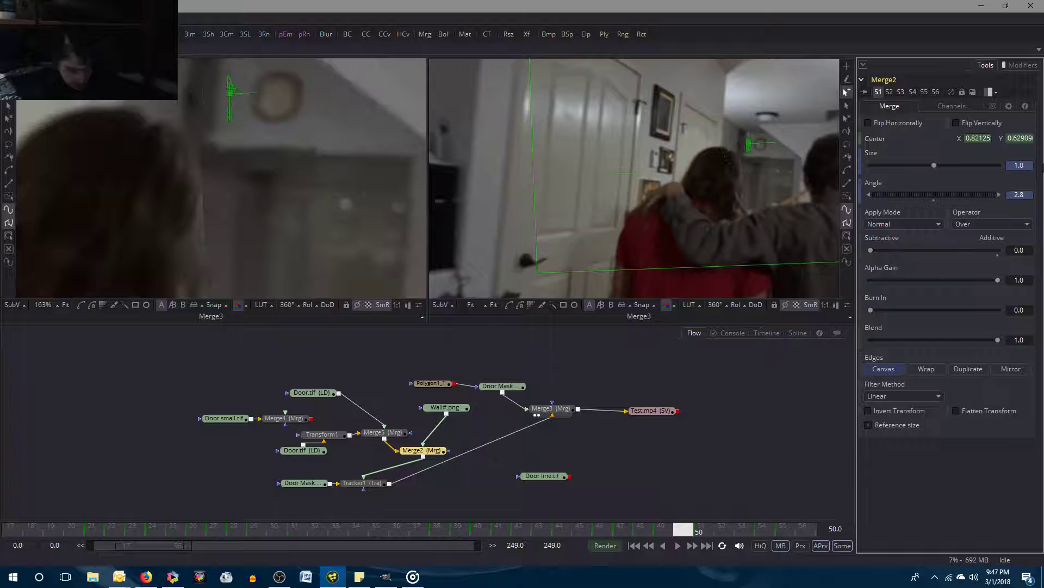
key(BackSpace)
text(5)
key(Tab)
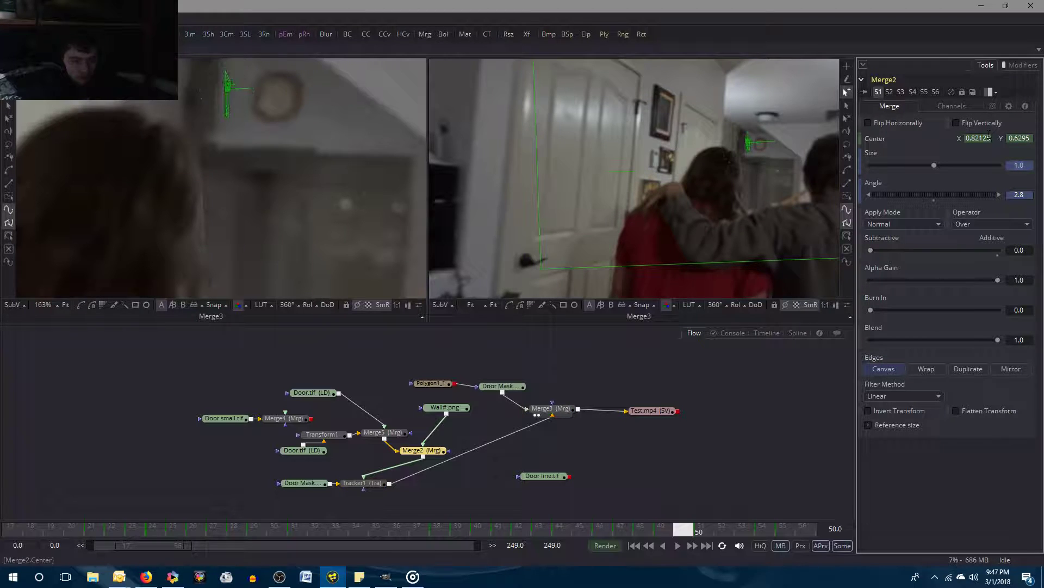
Try a Merge2 Center Y of 0.623 at frame 50.
key(Tab)
click(1030, 138)
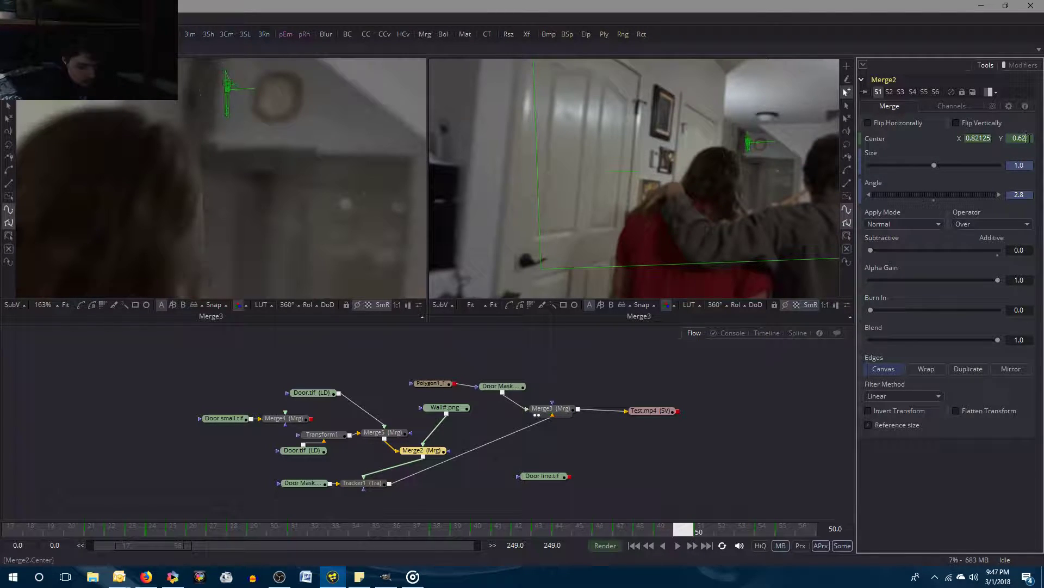
key(Tab)
key(BackSpace)
text(5)
key(Tab)
click(1031, 138)
text(3)
key(Tab)
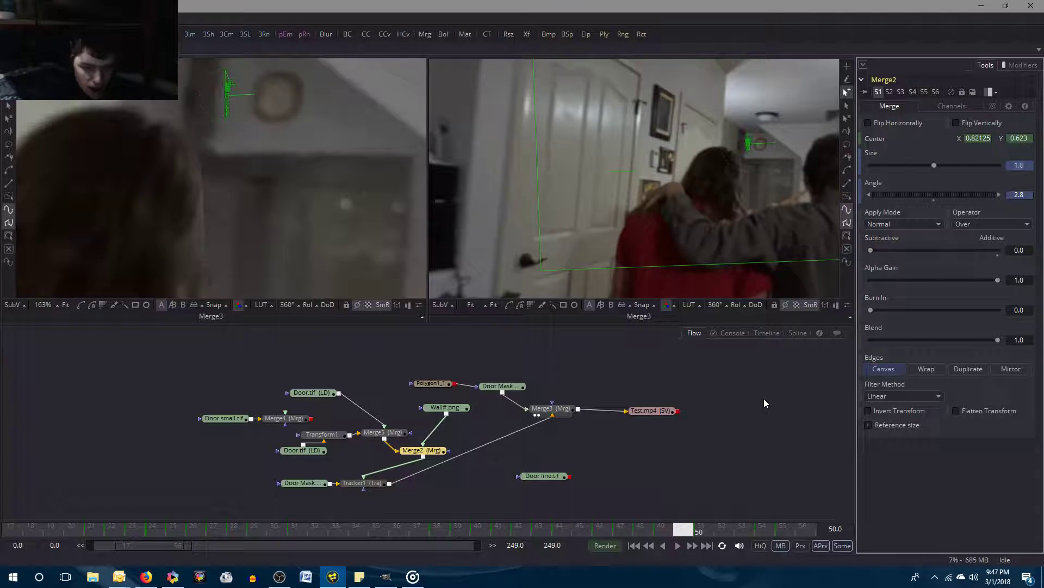
Try a Merge2 Center Y of 0.624 at frame 50 and compare it with frame 49.
click(1027, 136)
key(BackSpace)
text(4)
key(Tab)
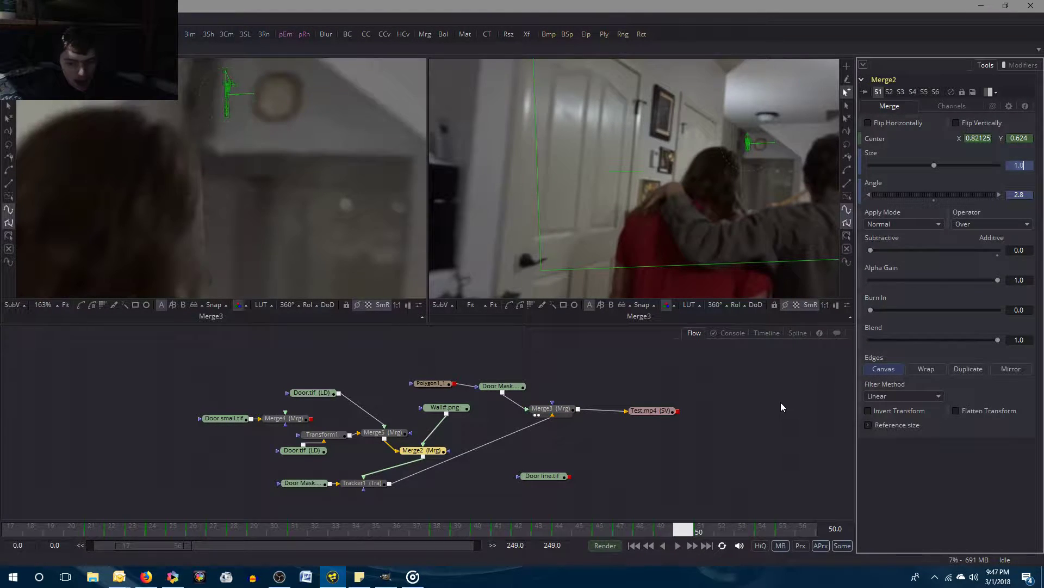
key([)
key(])
key([)
key(])
key([)
key(])
key([)
Inspect the wall area around the round clock closely, comparing its position between frames 49 and 50.
scroll(299, 152, up, 2)
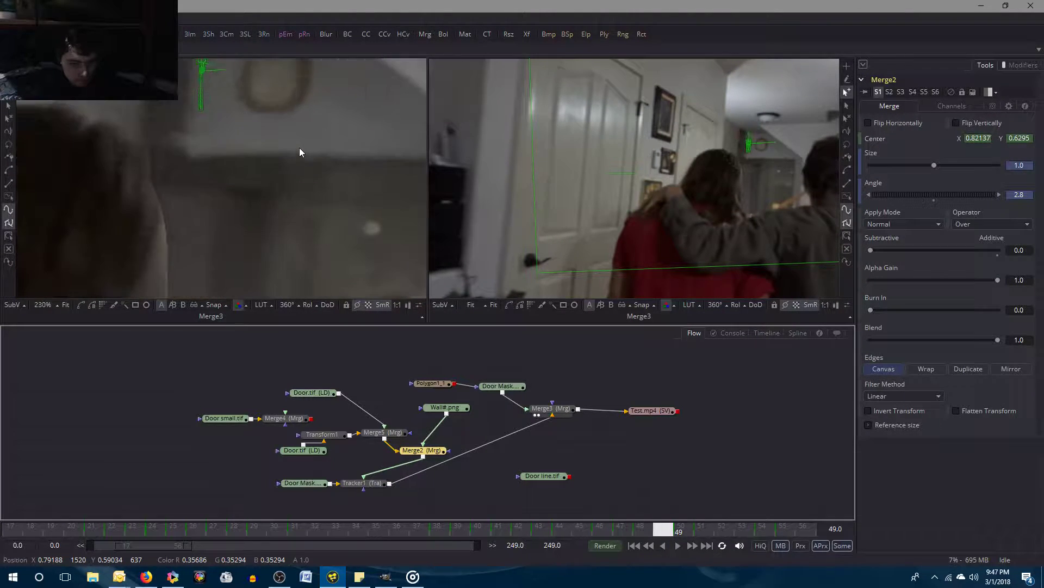
key(])
key([)
key(])
key([)
key(])
key([)
key(])
key([)
key(])
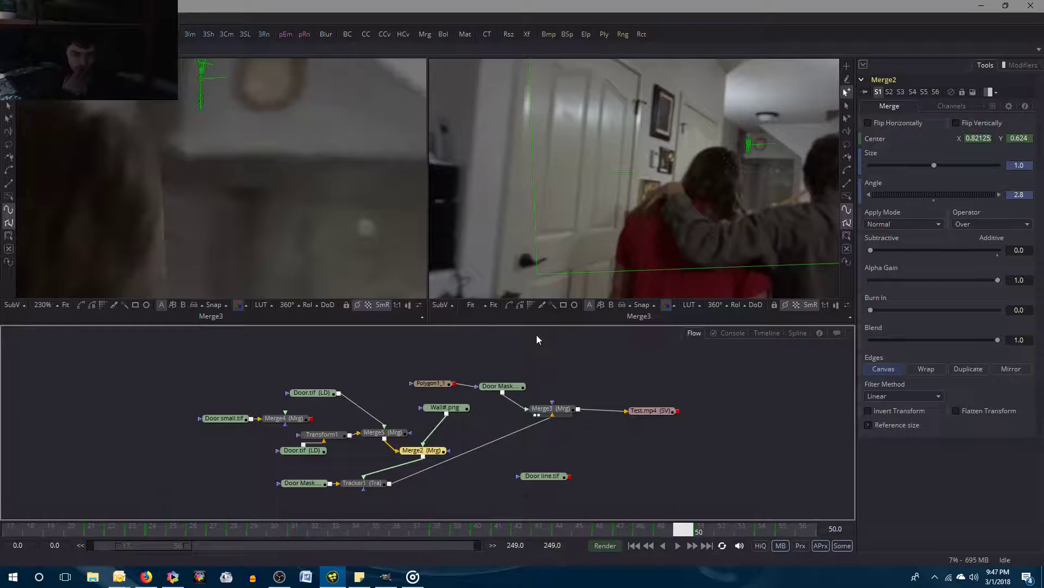
key(bracketleft)
key(bracketright)
key(bracketleft)
key(bracketright)
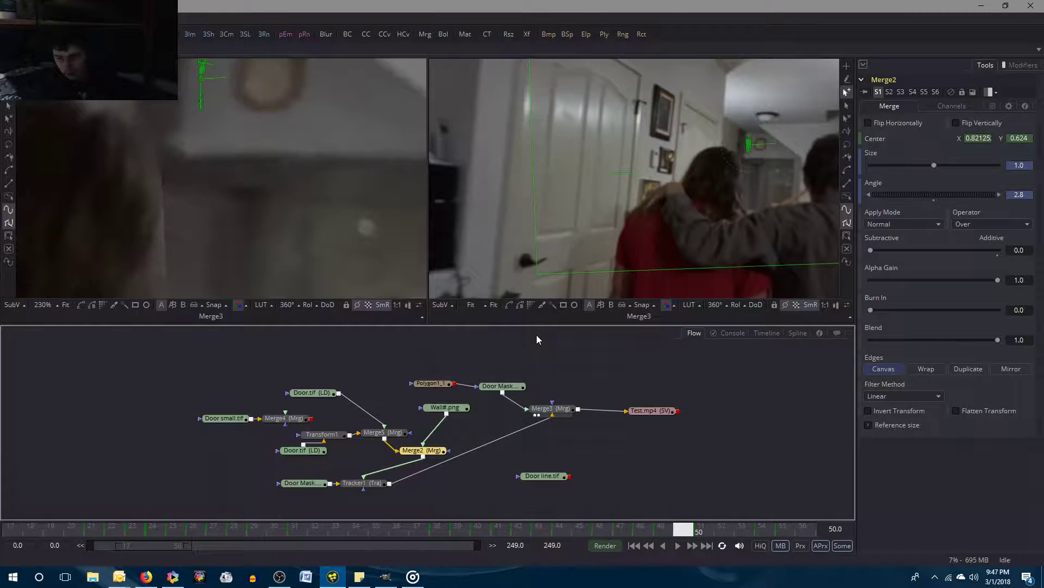
key(bracketleft)
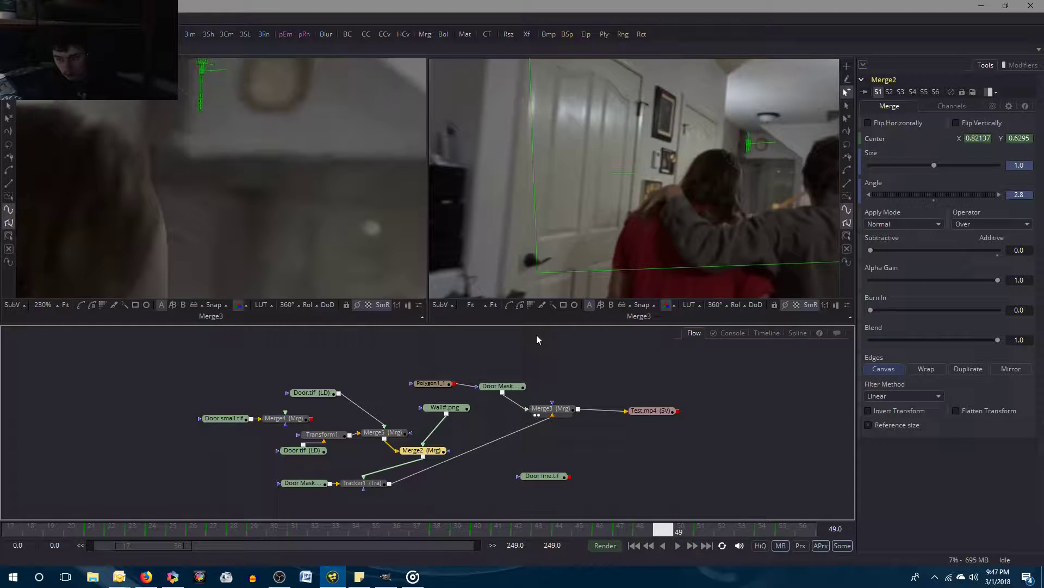
key(bracketright)
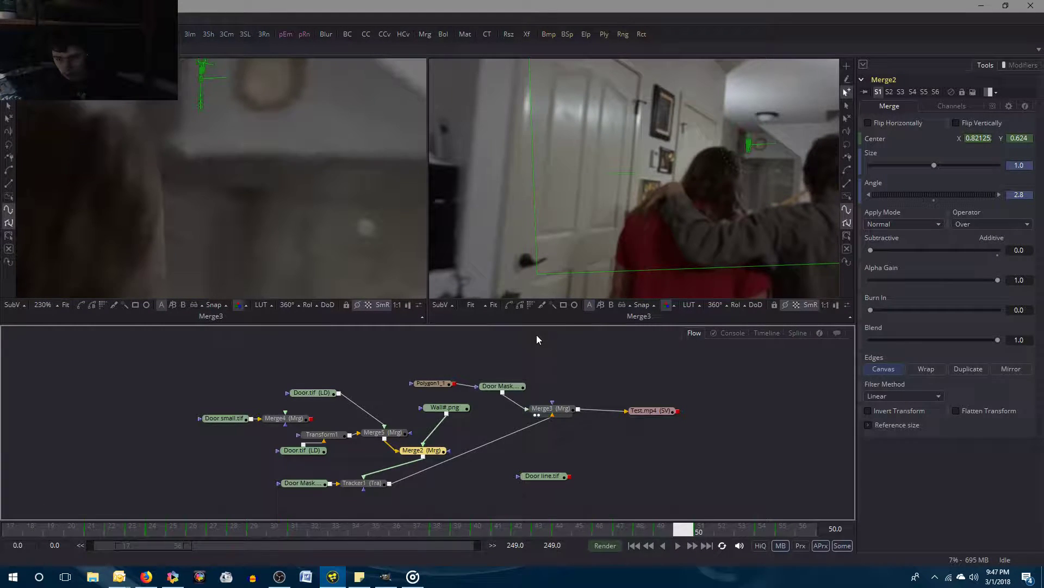
key(bracketleft)
key(bracketright)
key(bracketleft)
key(bracketright)
Set Merge2's Center Y to 0.6245 at frame 50.
click(1020, 138)
text(5)
key(Tab)
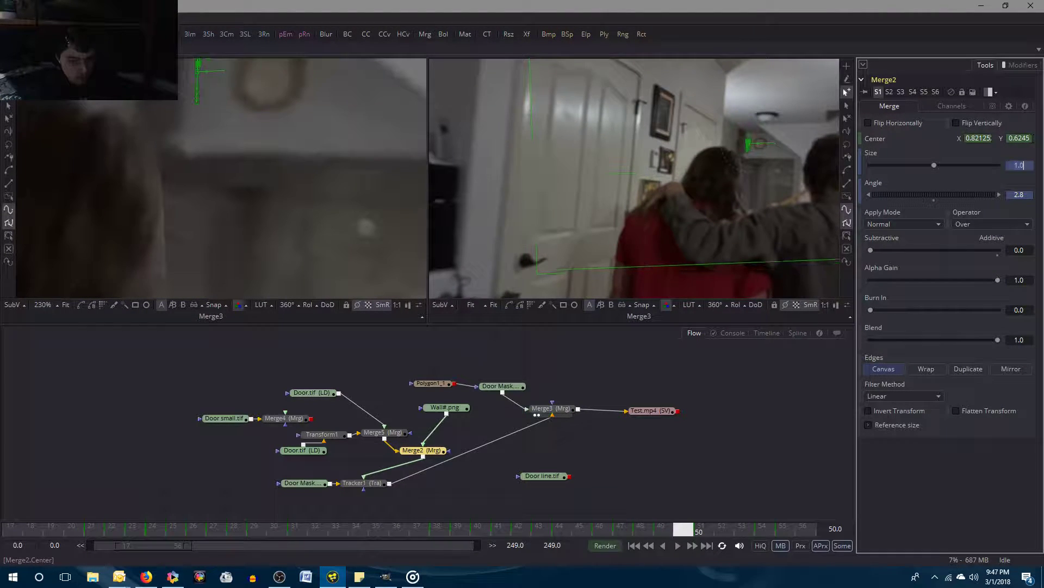
Compare frames 49 and 50 repeatedly to examine how the wall overlay moves with Merge2's corrected Center.
key(bracketleft)
key(bracketright)
key(bracketleft)
key(bracketright)
key(bracketleft)
key(bracketright)
key(bracketleft)
key(bracketright)
key(bracketleft)
key(bracketright)
key(bracketleft)
key(bracketright)
key(bracketleft)
key(bracketright)
key(bracketleft)
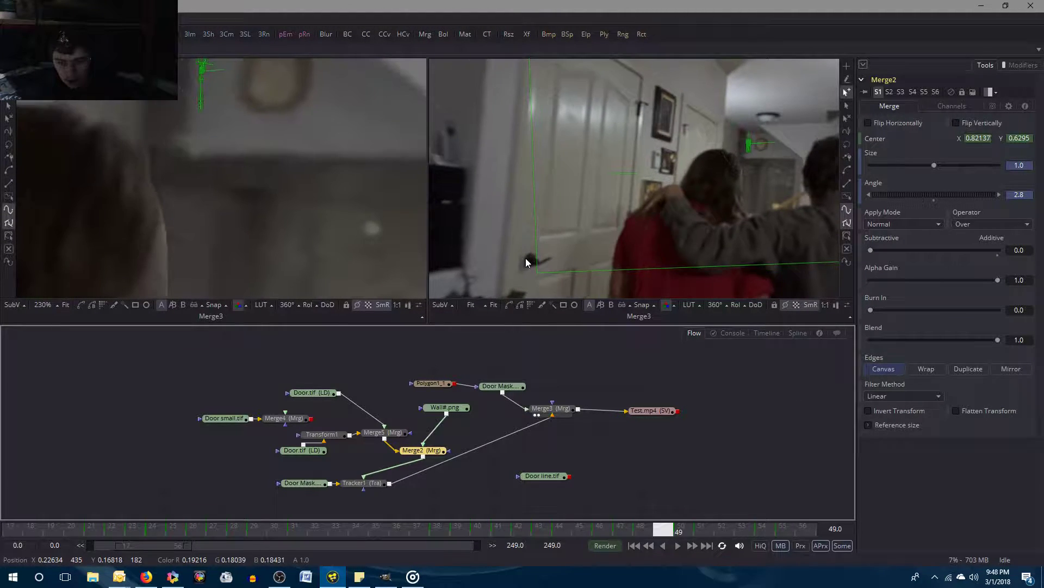
key(bracketright)
key(bracketleft)
key(bracketright)
key(bracketleft)
key(bracketright)
key(bracketleft)
key(bracketright)
key(bracketleft)
Examine the blurred wall and door edge at high magnification, alternating between frames 49 and 50.
scroll(311, 272, up, 2)
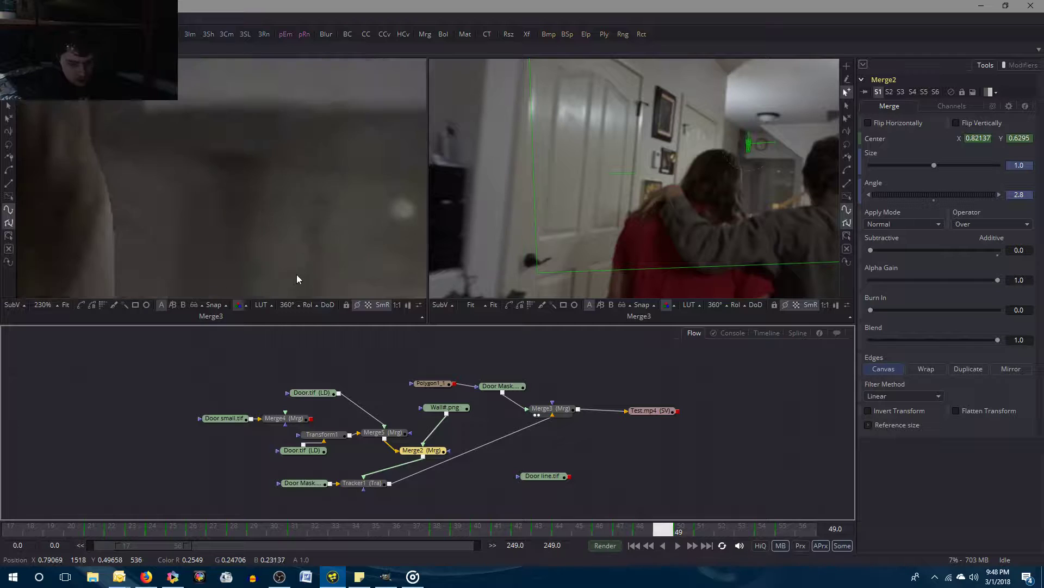
scroll(327, 273, up, 2)
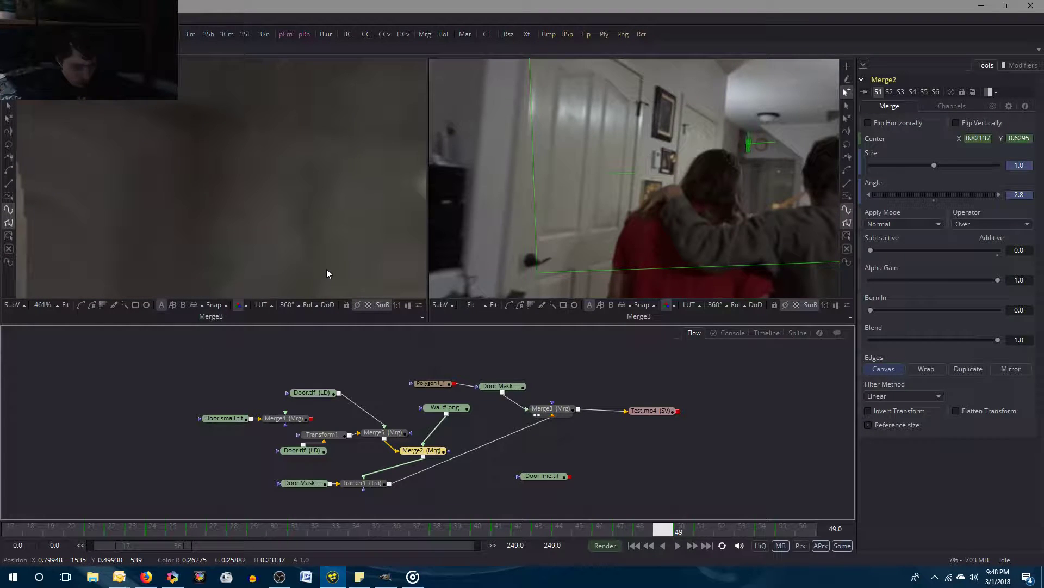
click(318, 256)
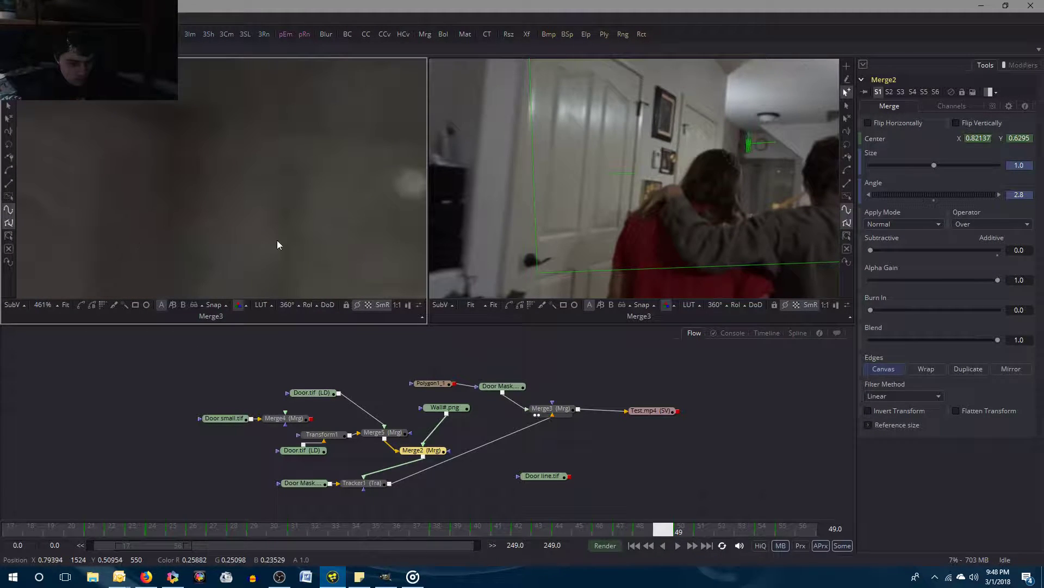
key(bracketright)
key(bracketleft)
key(bracketright)
key(bracketleft)
key(bracketright)
key(bracketleft)
key(bracketright)
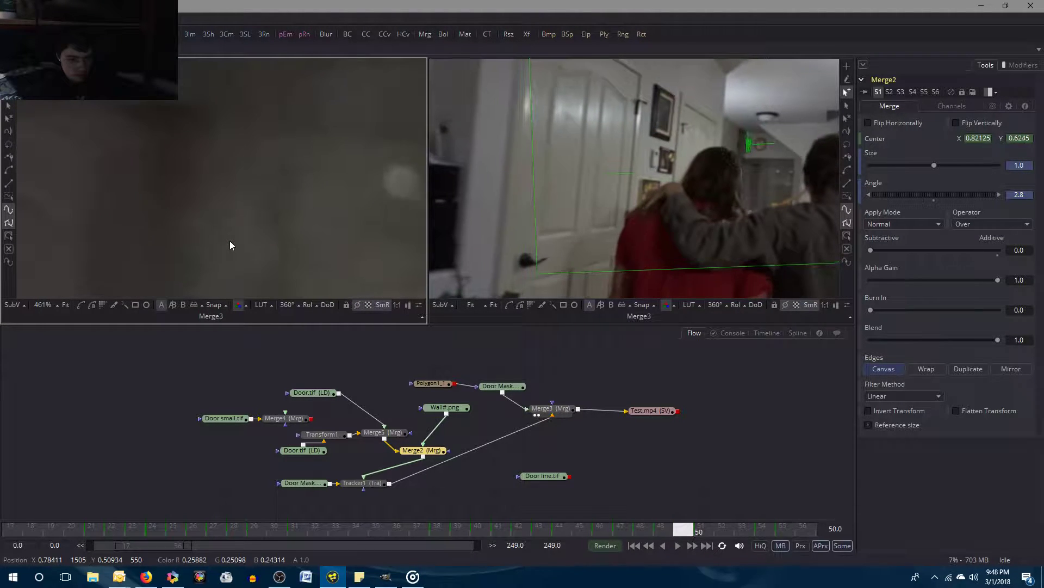
key(bracketleft)
key(bracketright)
key(bracketleft)
Try copying Merge5's Center X value from frame 49 to frame 50 and compare the two frames.
click(377, 439)
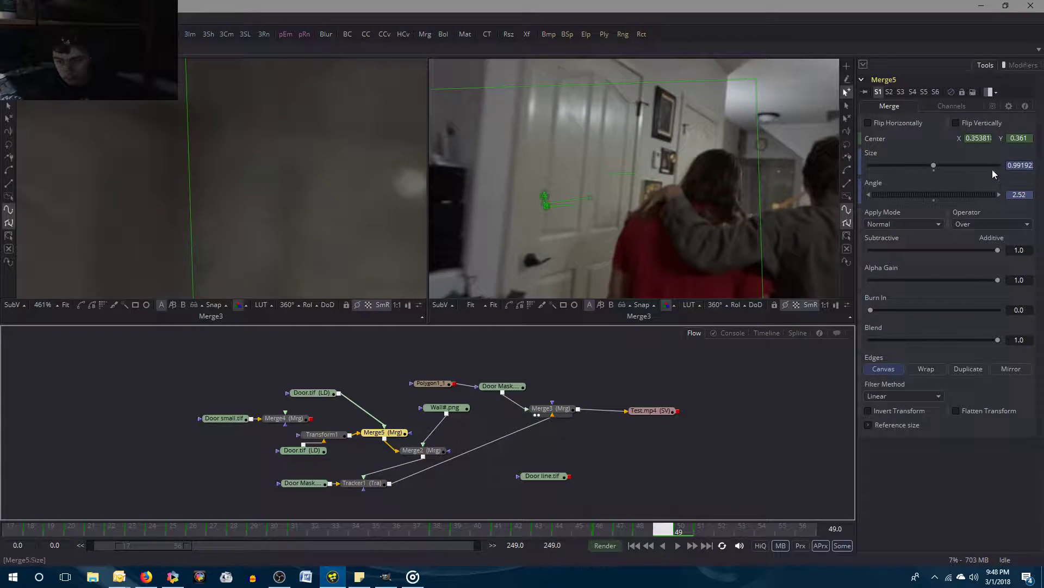
click(978, 138)
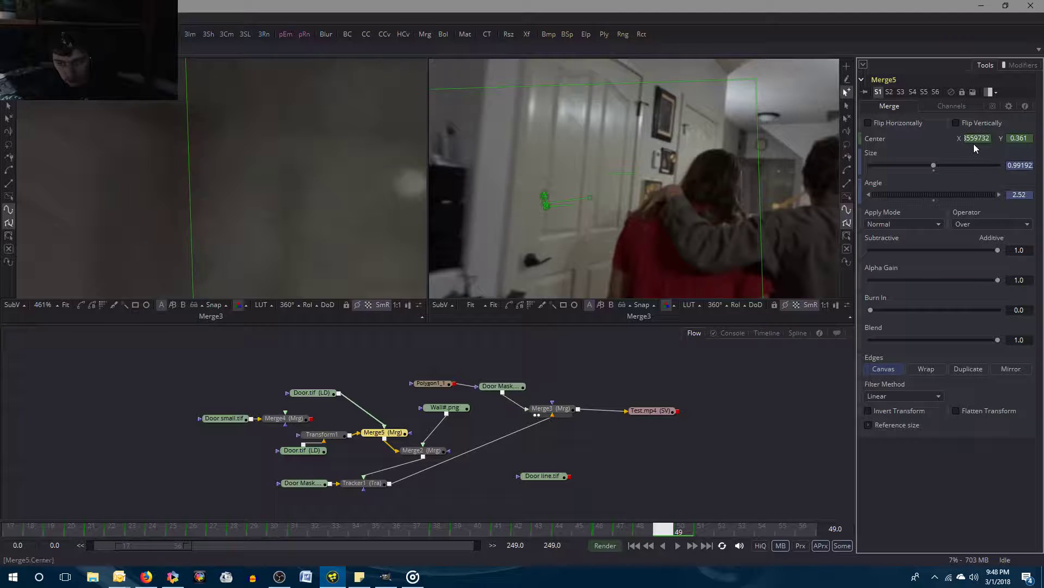
key(bracketright)
click(983, 138)
double_click(982, 138)
right_click(982, 138)
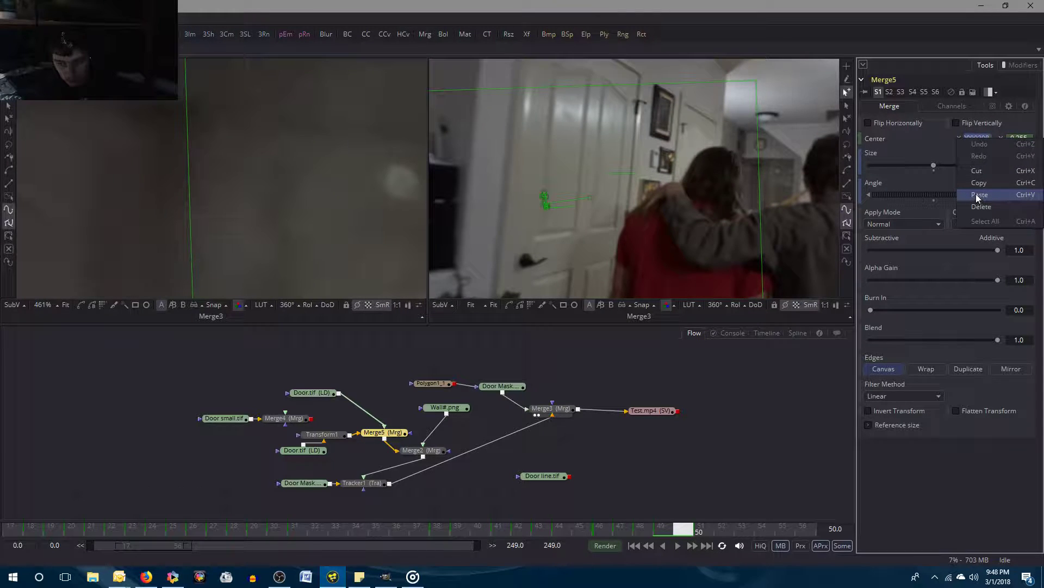
click(977, 196)
click(730, 383)
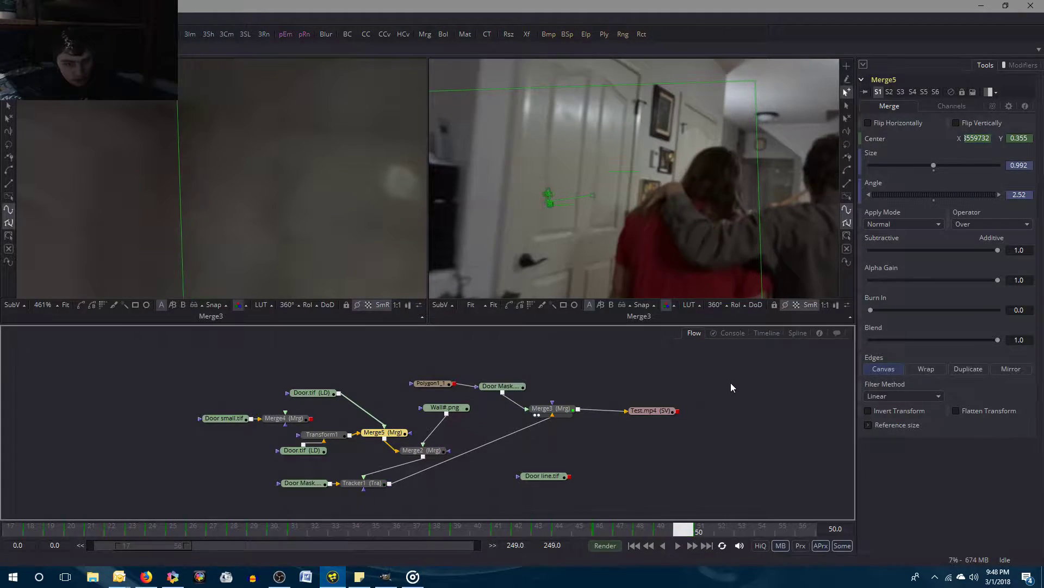
key(bracketleft)
key(bracketright)
key(bracketleft)
Check the leading digits of Merge5's Center X at frame 49 and compare the overlay between frames 49 and 50.
click(971, 138)
key(Left)
key(Left)
key(Left)
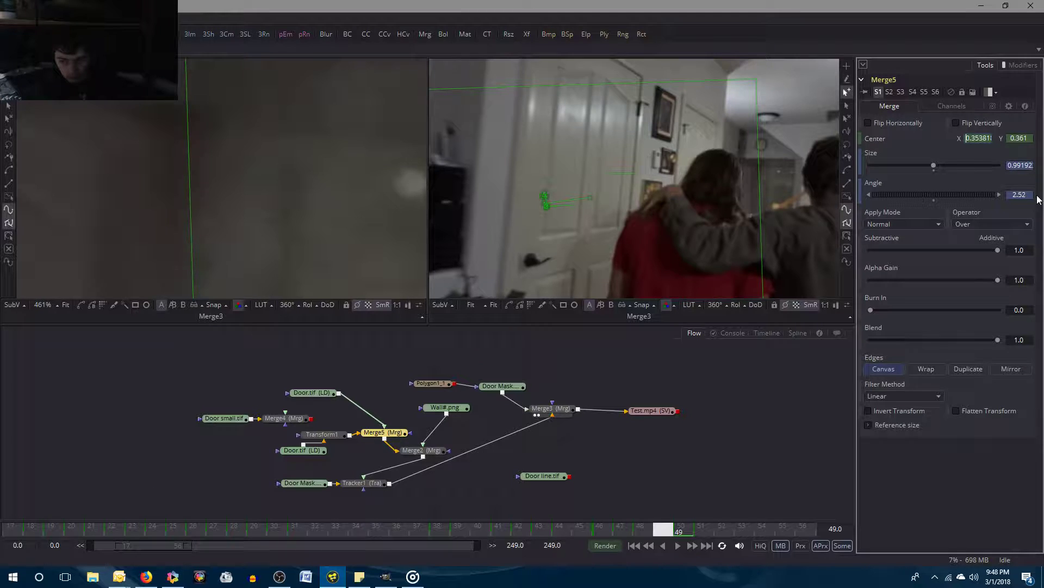
click(756, 399)
key(bracketright)
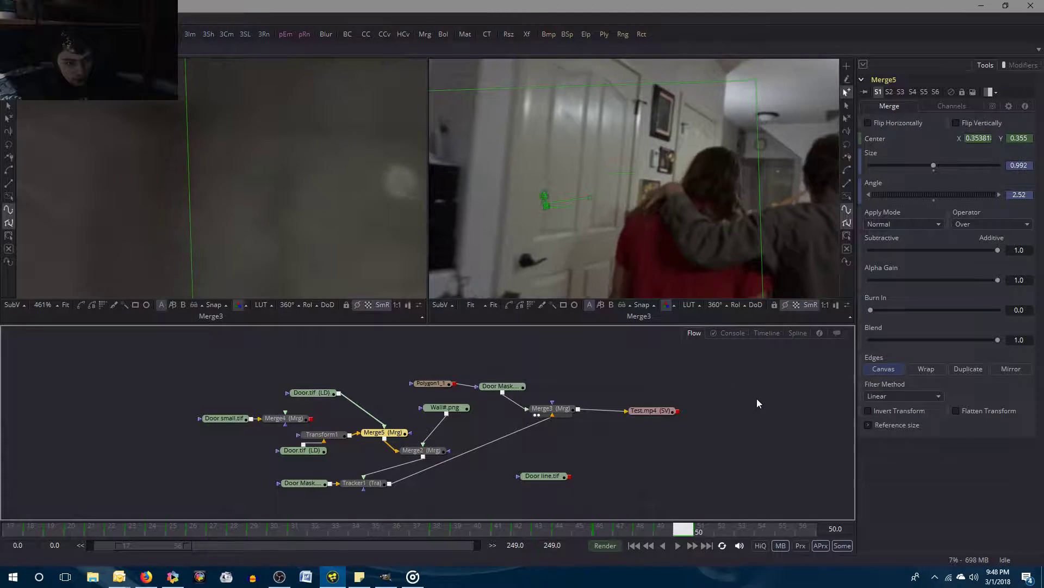
key(bracketleft)
key(bracketright)
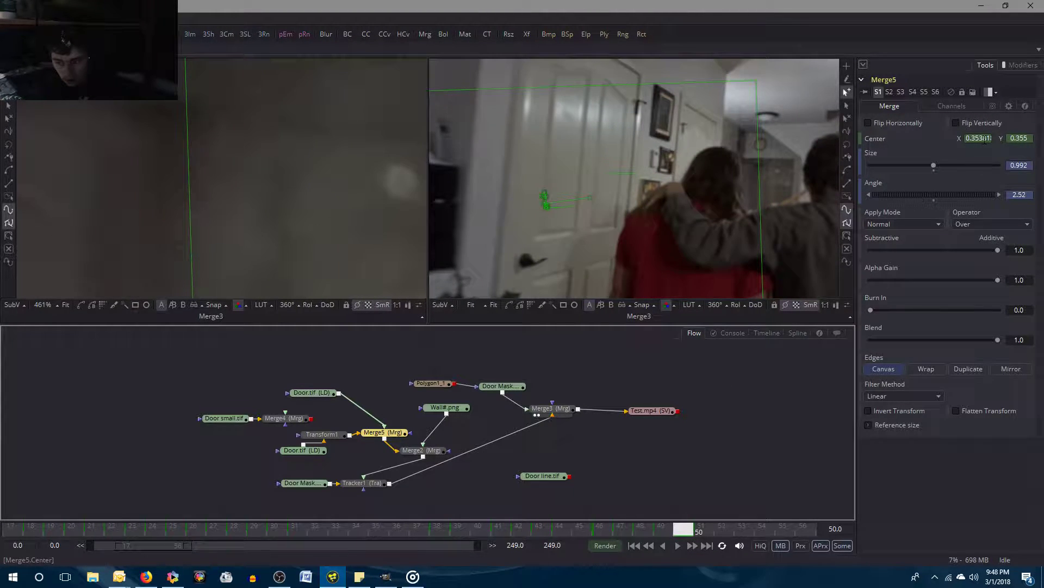
key(bracketleft)
key(bracketright)
Try a Merge5 Center X of 0.353 at frame 50 and compare it with frame 49.
key(BackSpace)
key(BackSpace)
key(BackSpace)
key(Tab)
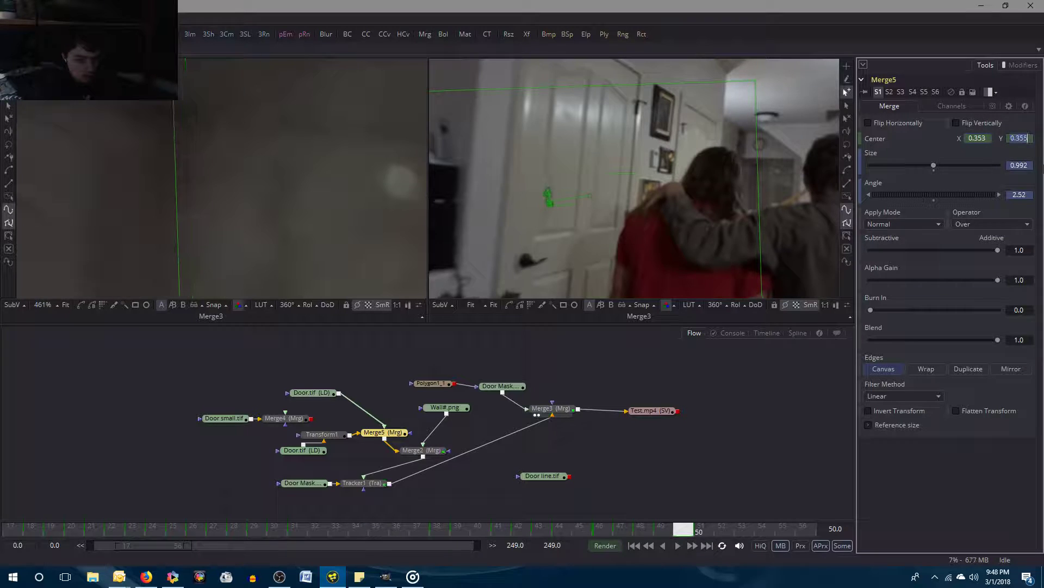
click(756, 383)
key(bracketleft)
key(bracketright)
key(bracketleft)
key(bracketright)
key(bracketleft)
key(bracketright)
key(bracketleft)
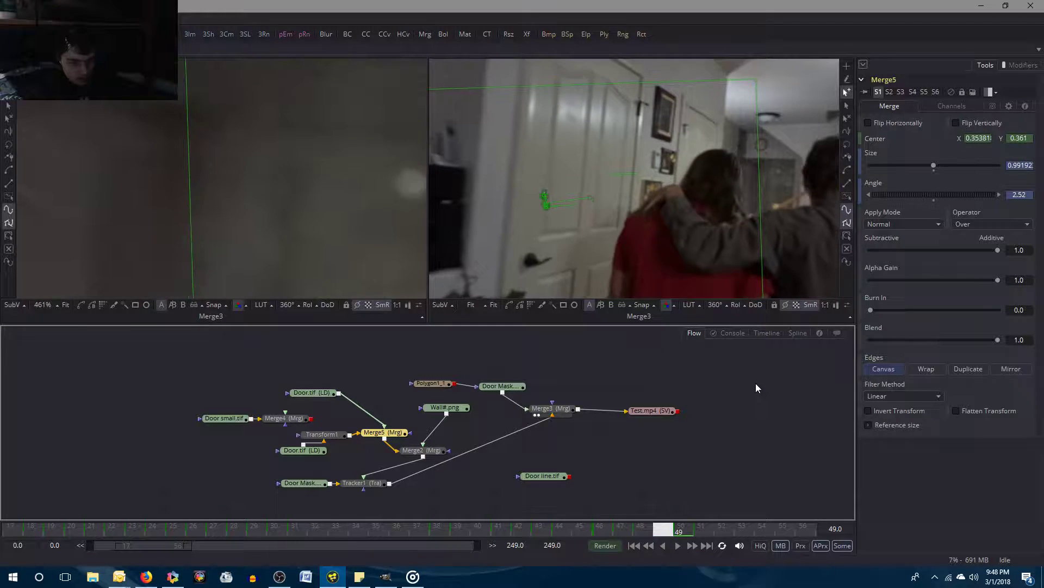
Alternate between frames 49 and 50 to examine the door overlay's remaining horizontal shift.
key(bracketright)
key(bracketleft)
key(bracketright)
key(bracketleft)
key(bracketright)
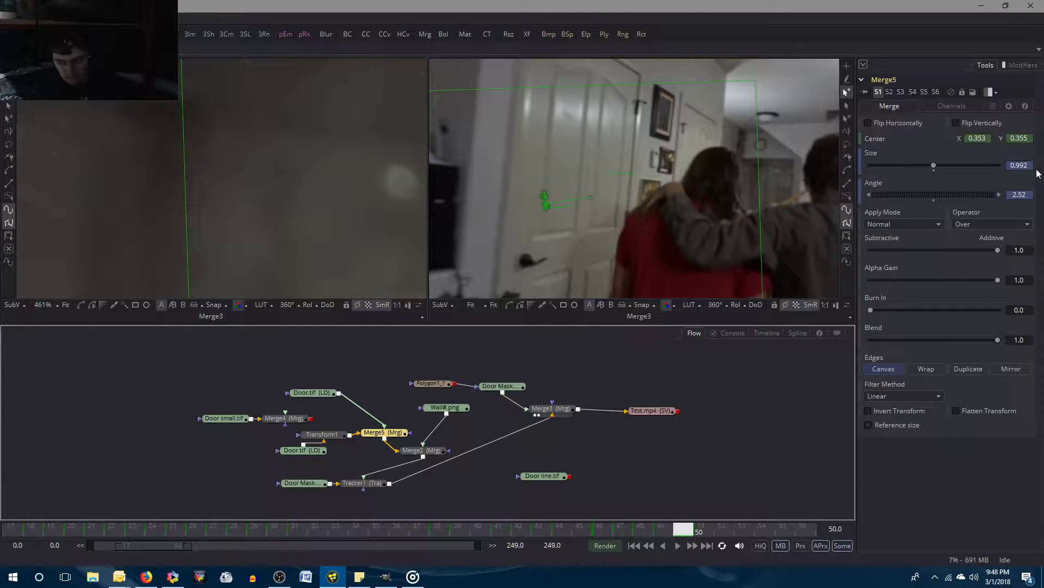
key(bracketleft)
key(bracketright)
key(bracketleft)
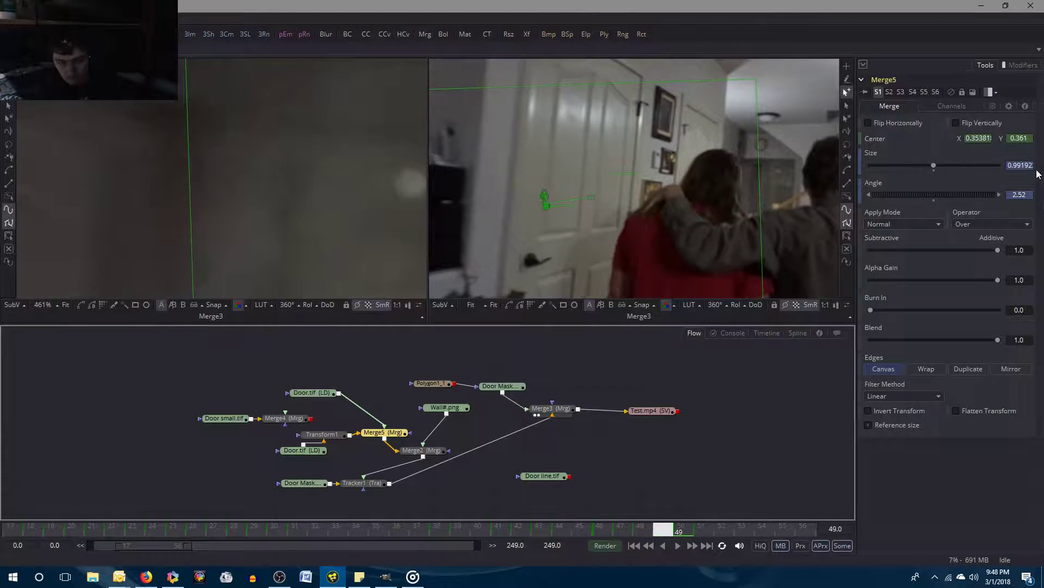
key(bracketright)
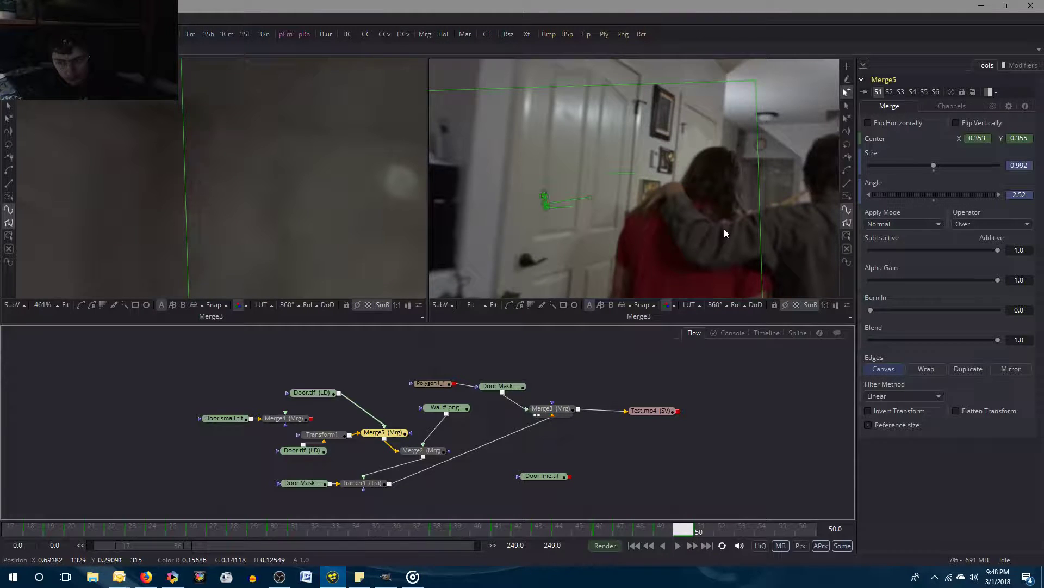
key(bracketleft)
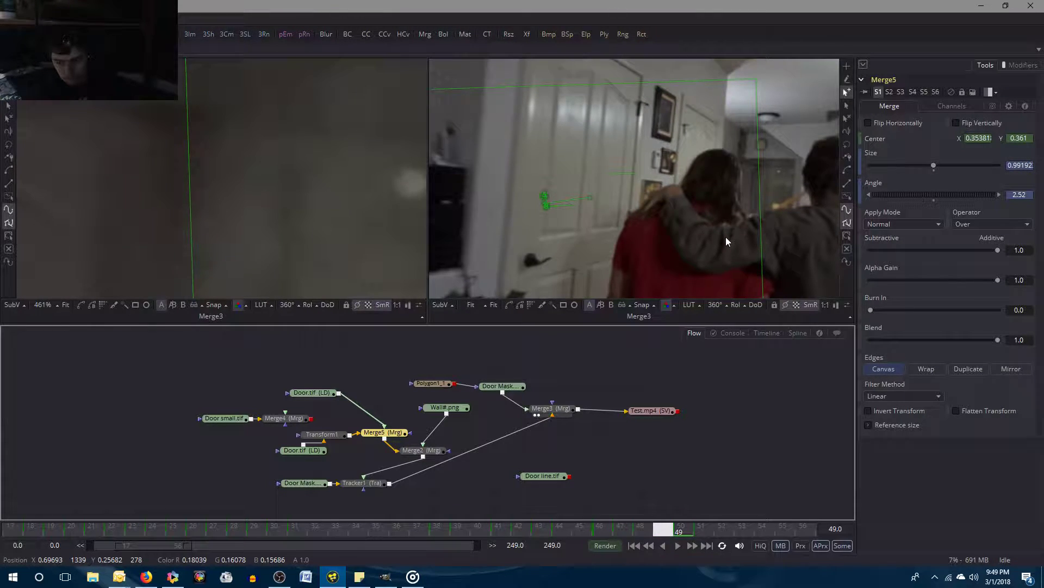
key(bracketright)
key(bracketleft)
key(bracketright)
key(bracketleft)
key(bracketright)
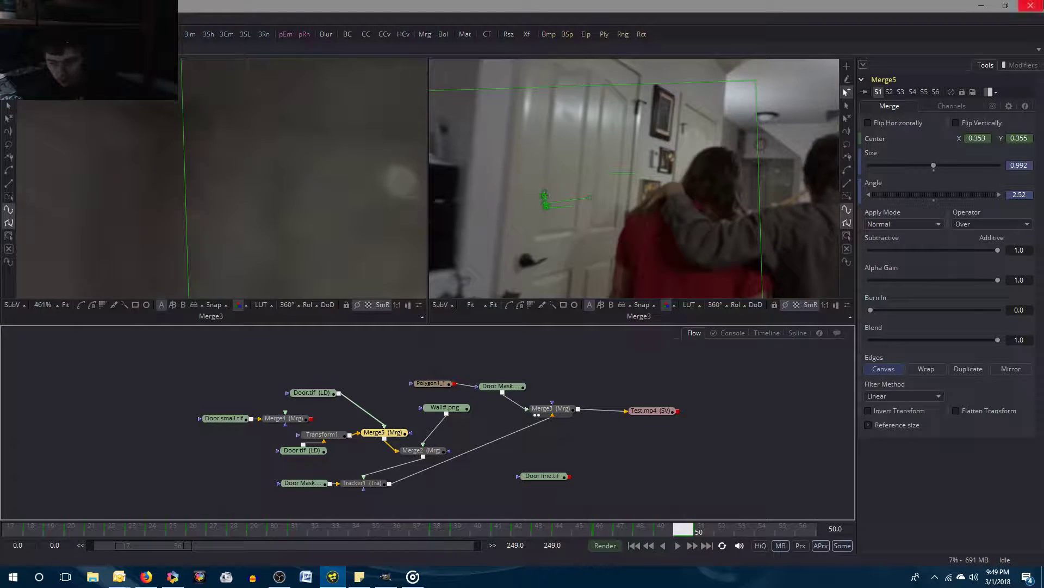
Try a Merge5 Center X of 0.354 at frame 50.
click(989, 137)
key(BackSpace)
text(4)
key(Tab)
Set Merge5's Center X to 0.352 at frame 50 and check it against frame 49.
click(1021, 138)
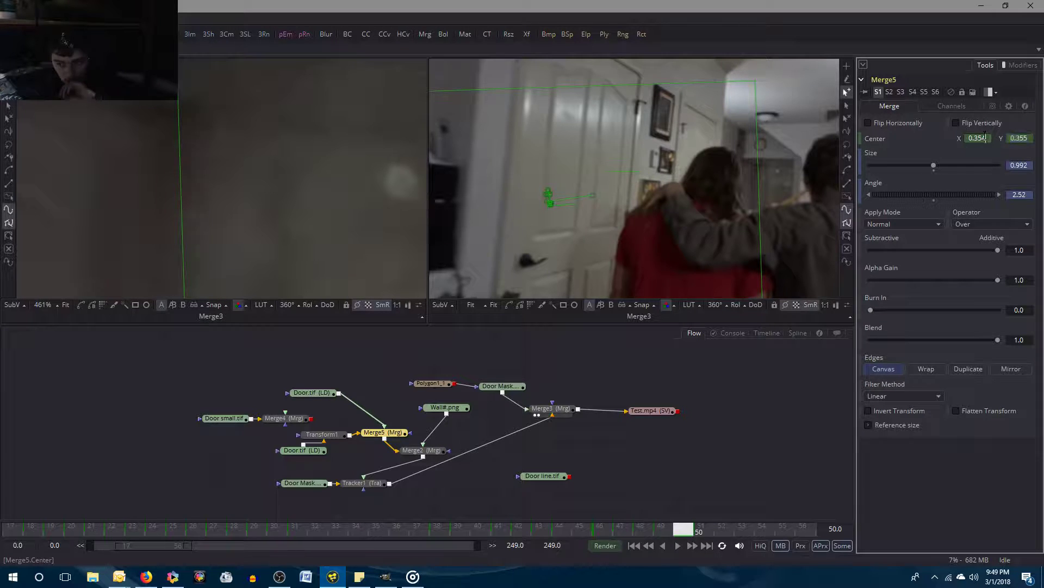
key(BackSpace)
text(2)
key(Tab)
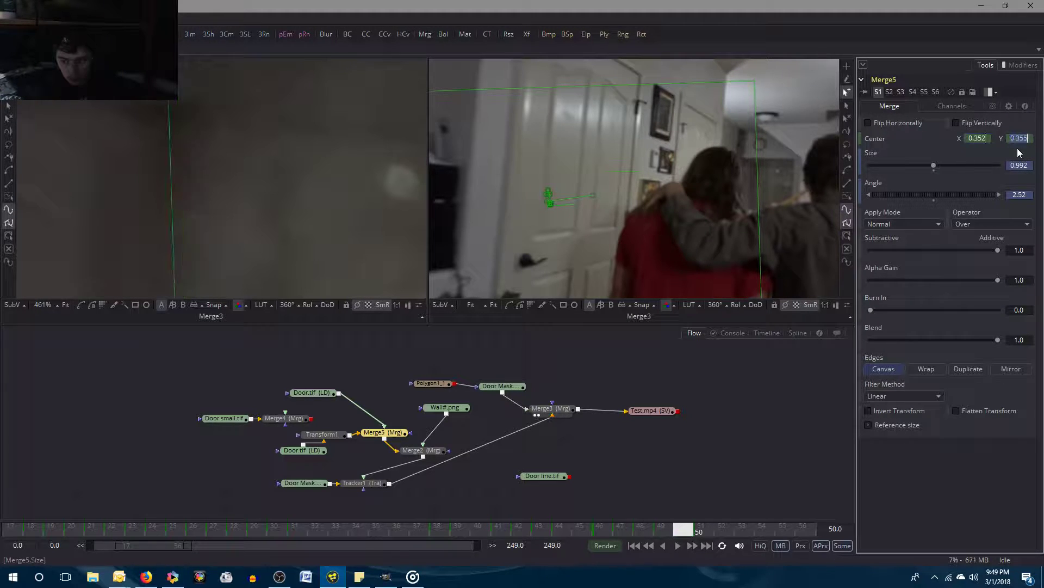
click(774, 380)
key([)
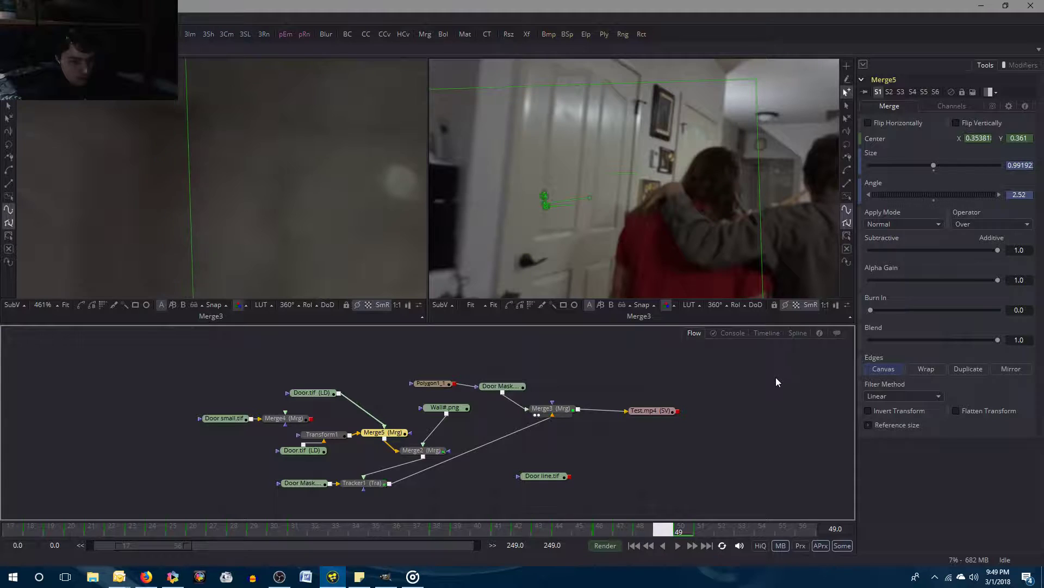
Compare frames 49 and 50 at close and wider zoom to examine the door overlay's horizontal alignment.
key(])
key([)
key(])
key([)
key(])
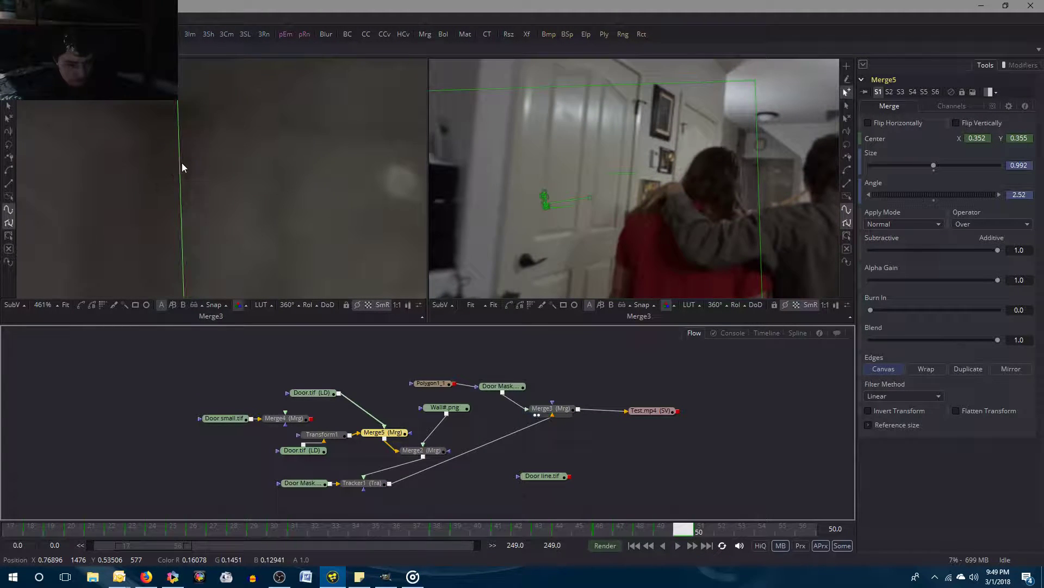
scroll(182, 163, down, 1)
scroll(183, 167, down, 1)
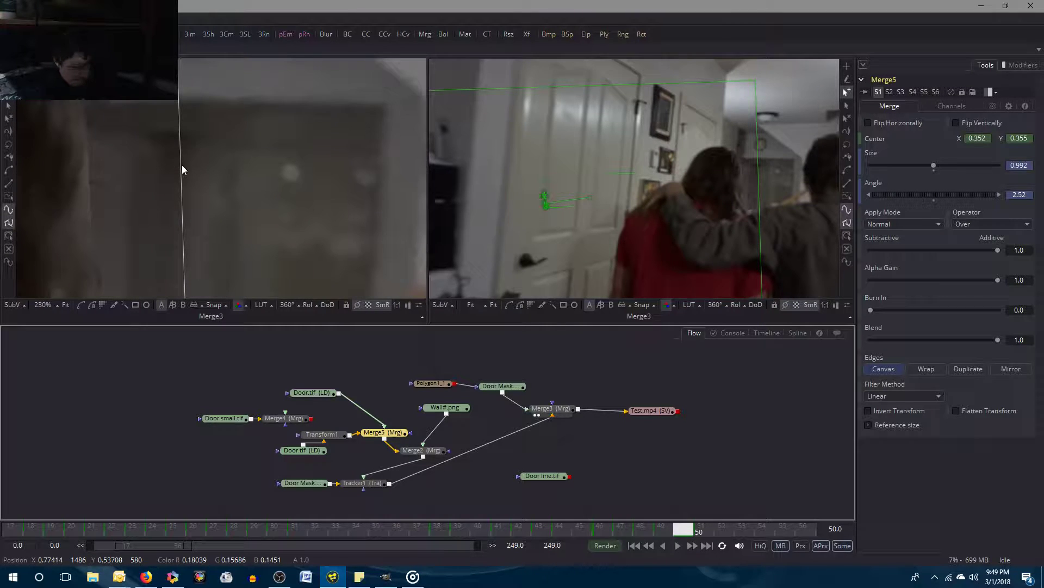
scroll(182, 165, down, 1)
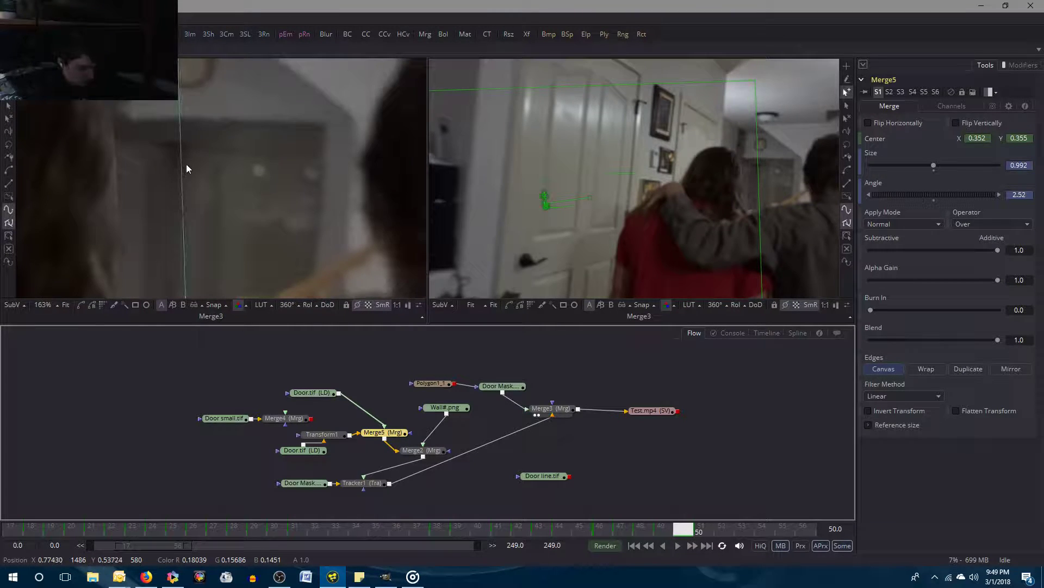
key([)
key(])
key([)
key(])
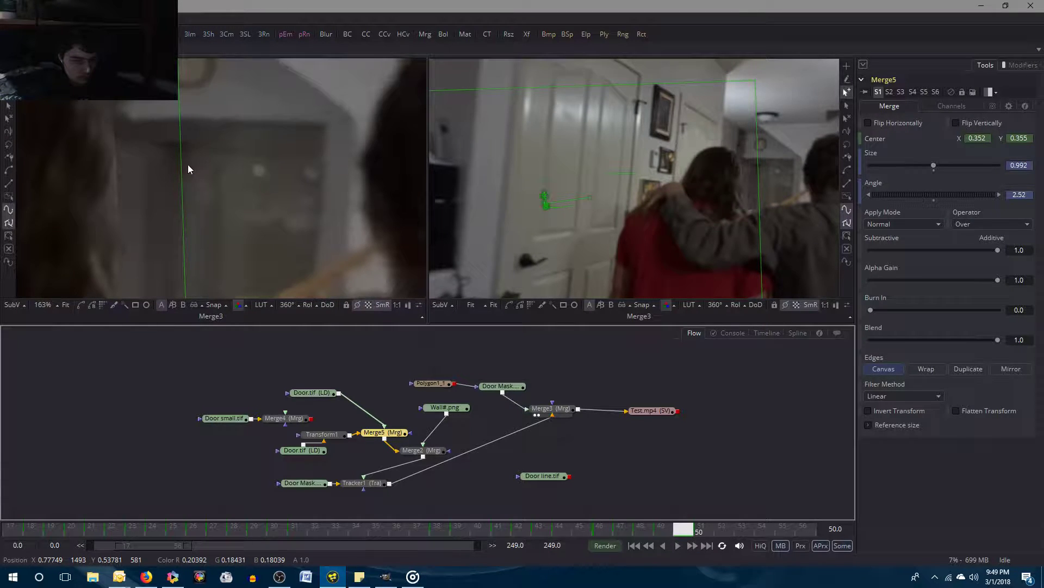
Step back from frame 50 to frame 45 and forward again to examine the overlay's movement across those frames.
key([)
key([)
key([)
key([)
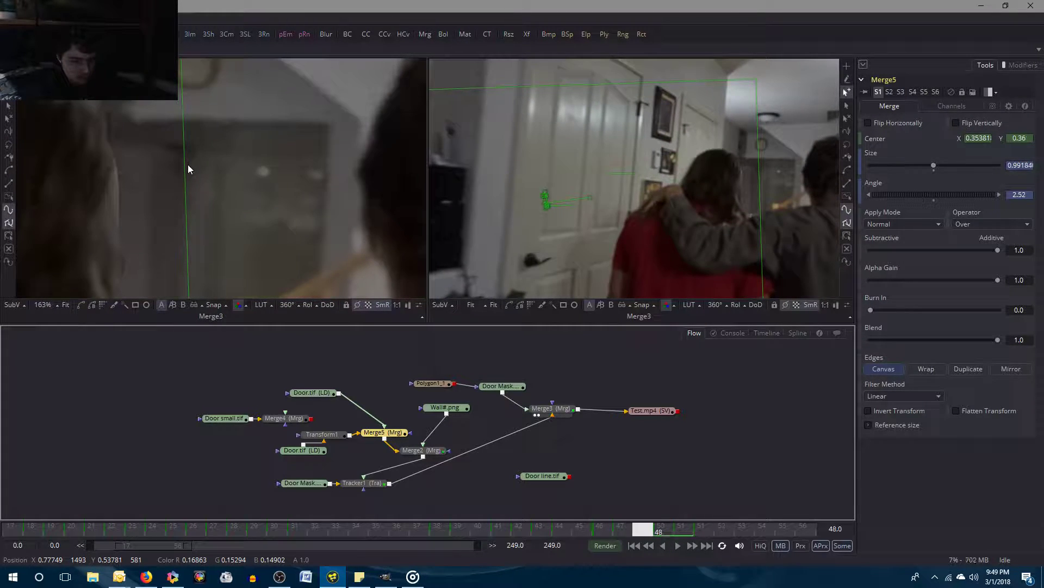
key(])
key(])
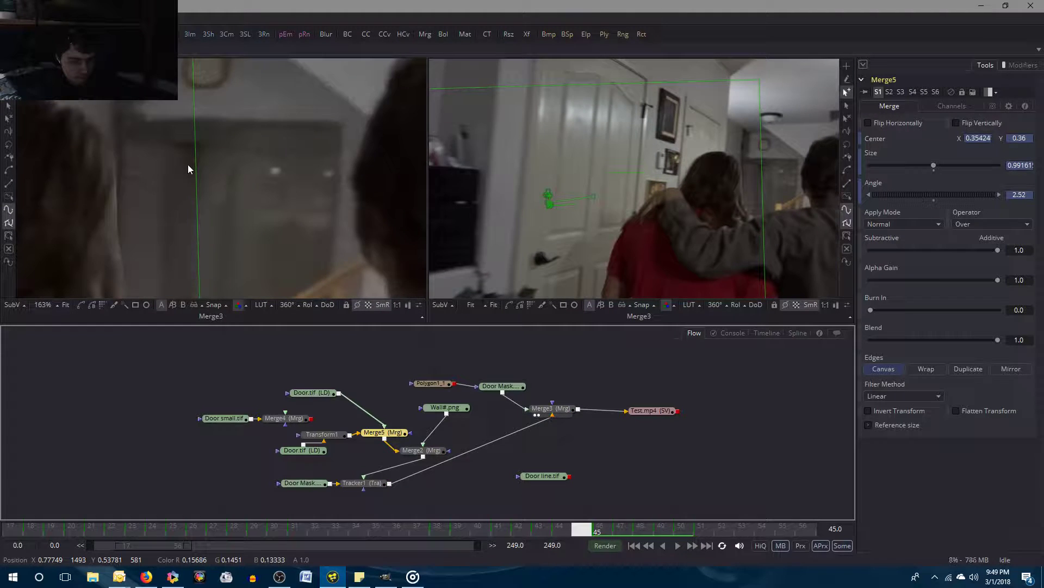
key(])
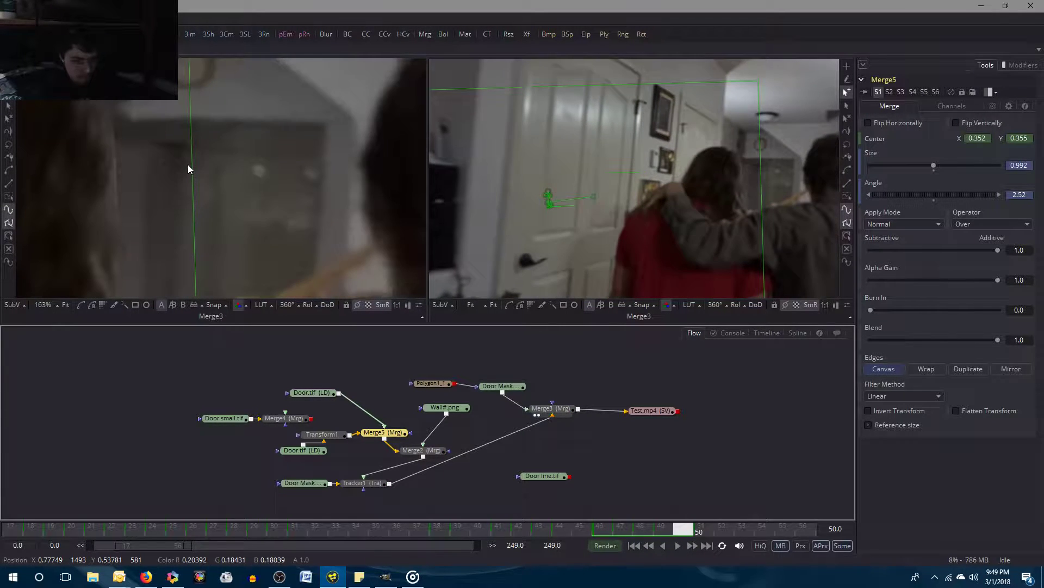
key(])
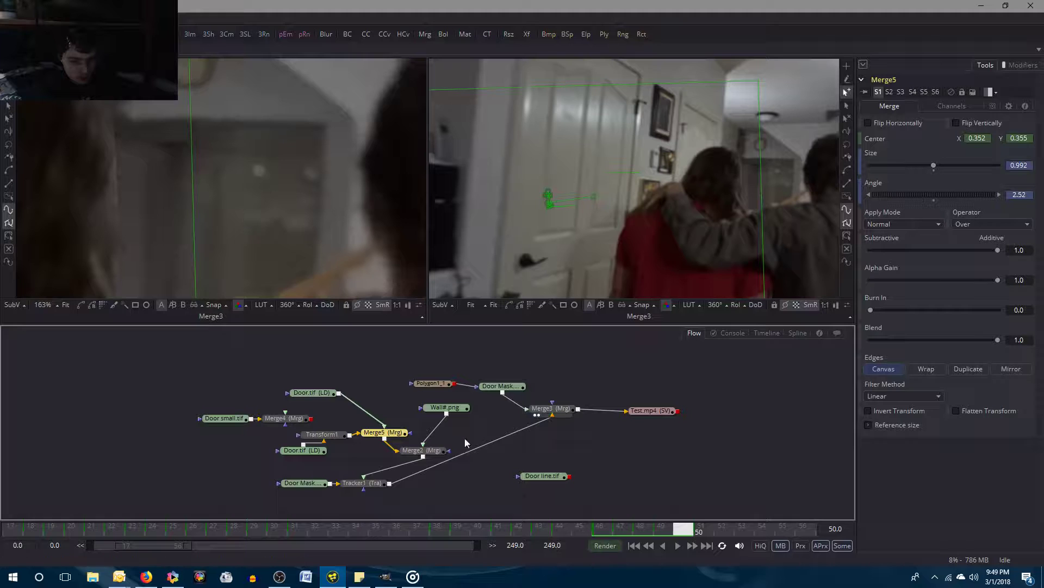
Try a Merge2 Center X of 0.821 at frame 50 and compare it with frame 49.
click(438, 451)
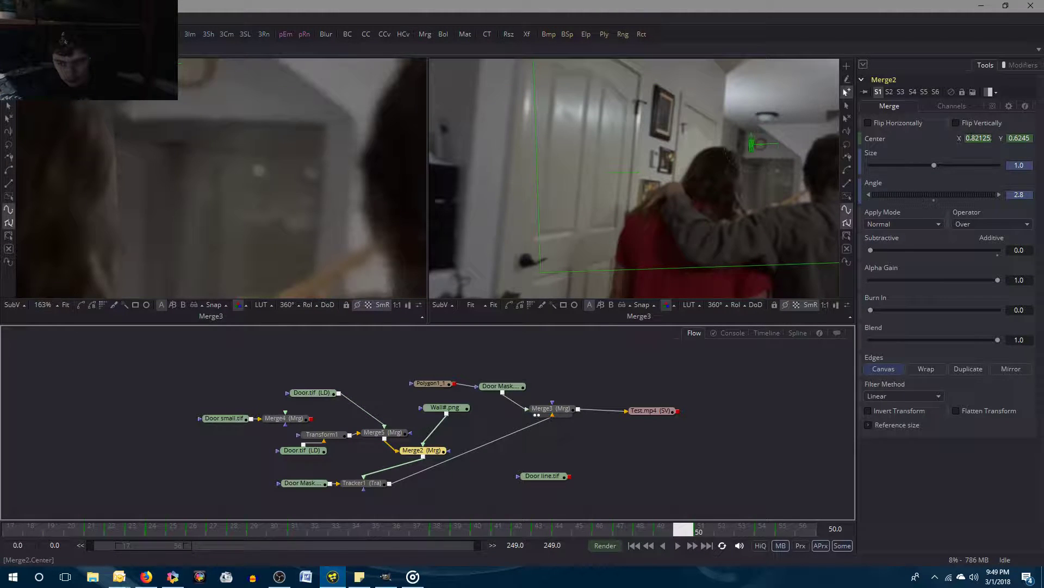
click(982, 137)
key(Delete)
key(Delete)
key(Delete)
key(Delete)
key(Delete)
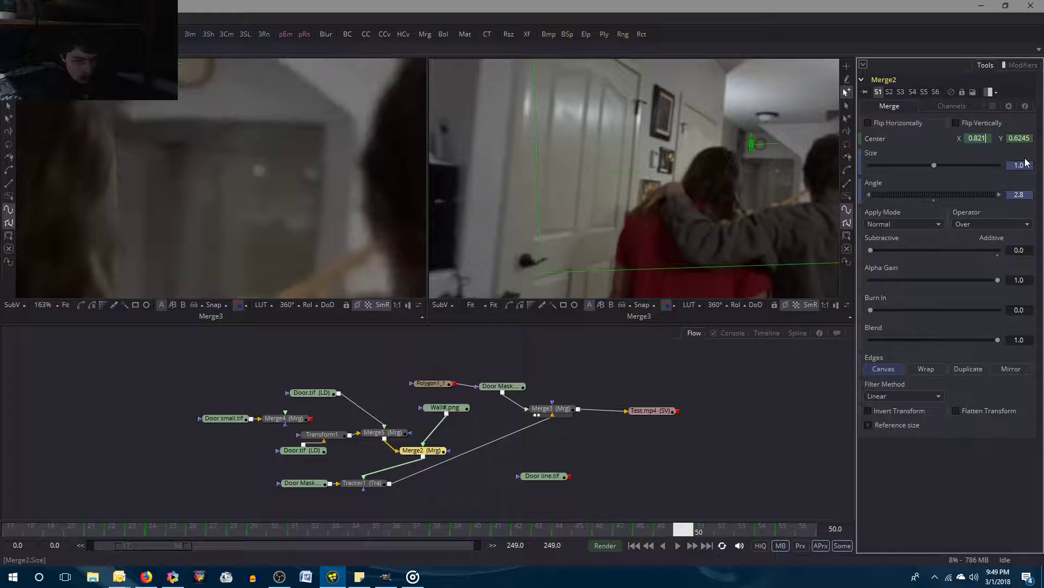
key(Tab)
click(749, 429)
key(bracketleft)
key(bracketright)
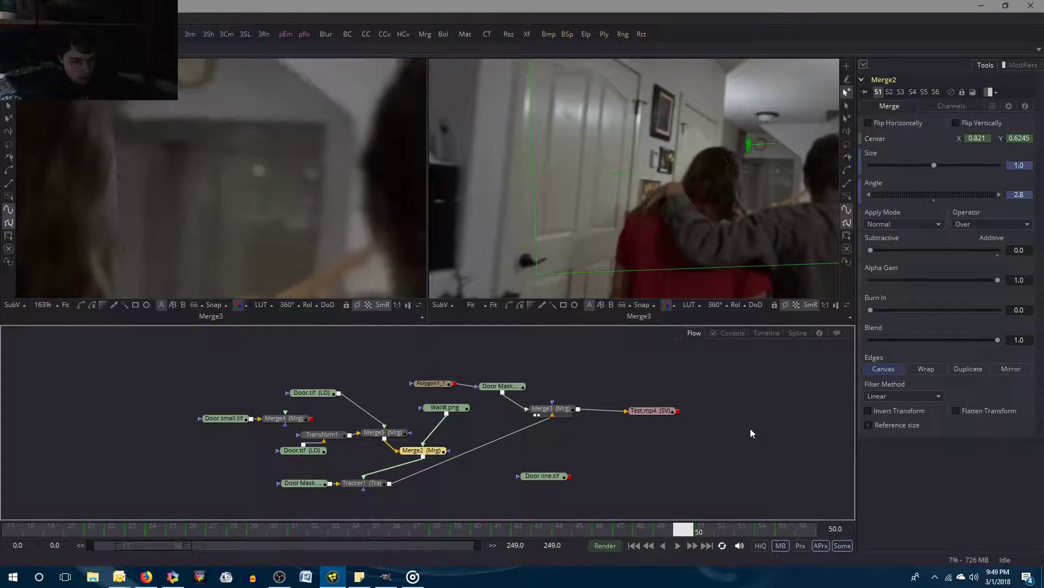
Set Merge2's Center X to 0.82 at frame 50 and check it against frame 49.
click(979, 139)
key(BackSpace)
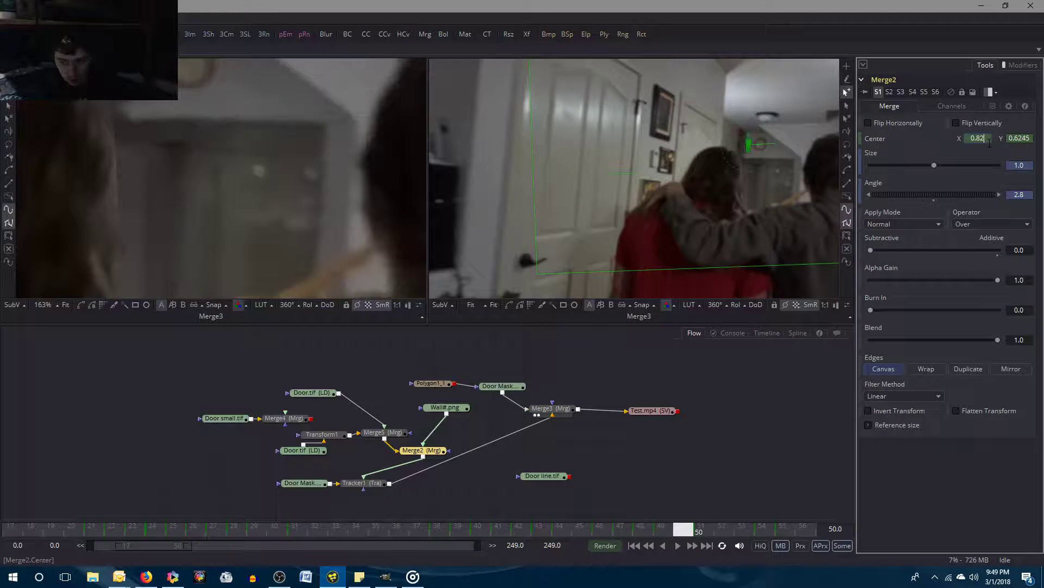
key(Tab)
click(744, 375)
key(bracketleft)
key(bracketright)
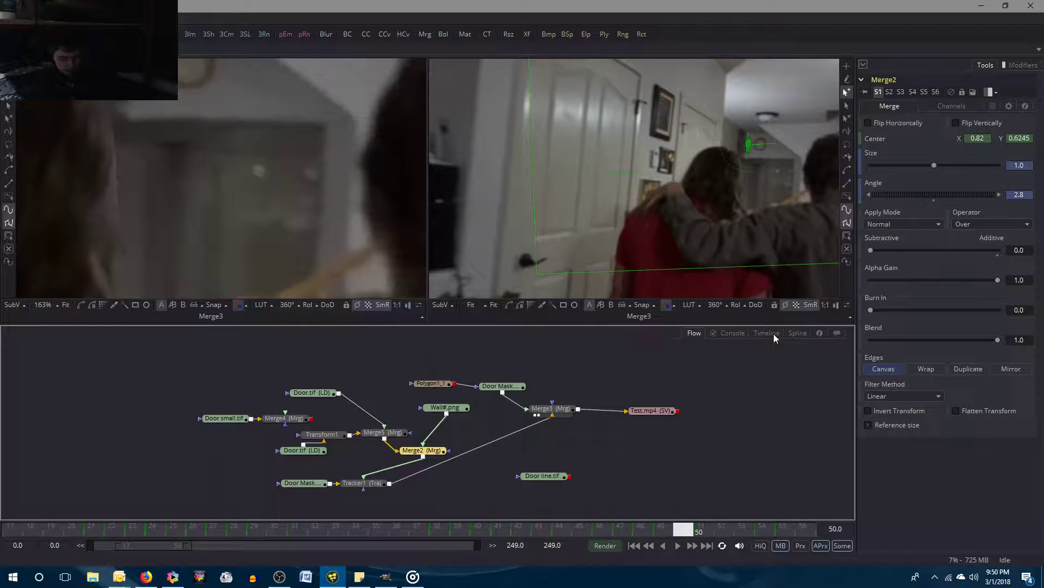
Alternate between frames 49 and 50 to examine the wall overlay's shift with the adjusted Merge2 position.
key(bracketleft)
key(bracketright)
key(bracketleft)
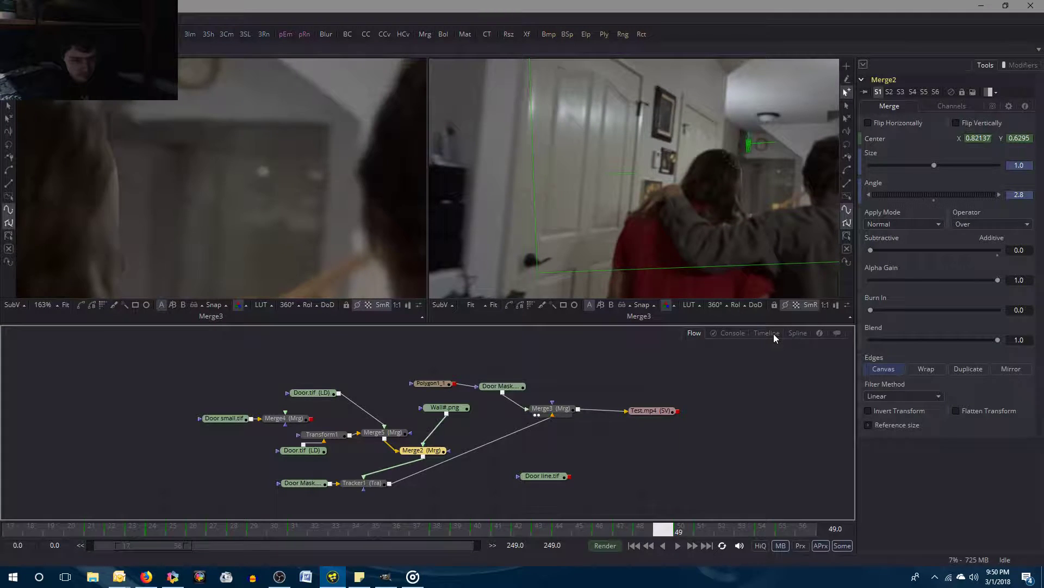
key(bracketright)
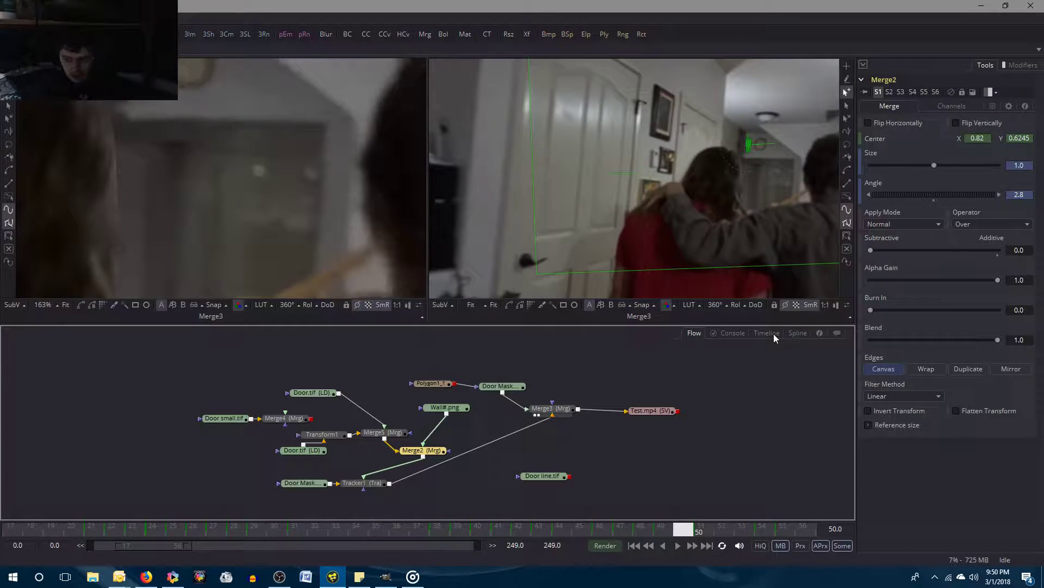
key(bracketleft)
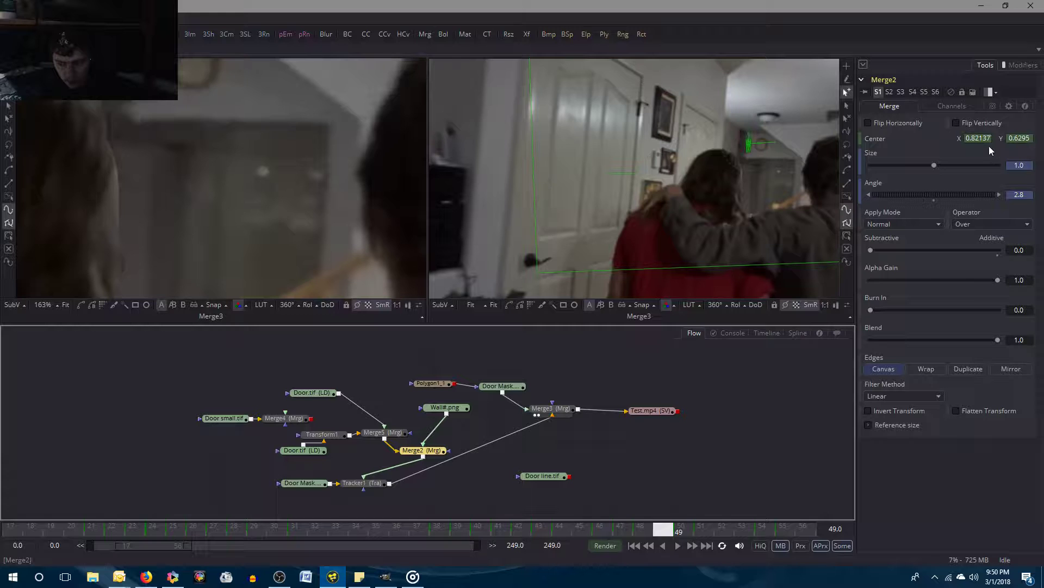
key(bracketright)
key(bracketleft)
key(bracketright)
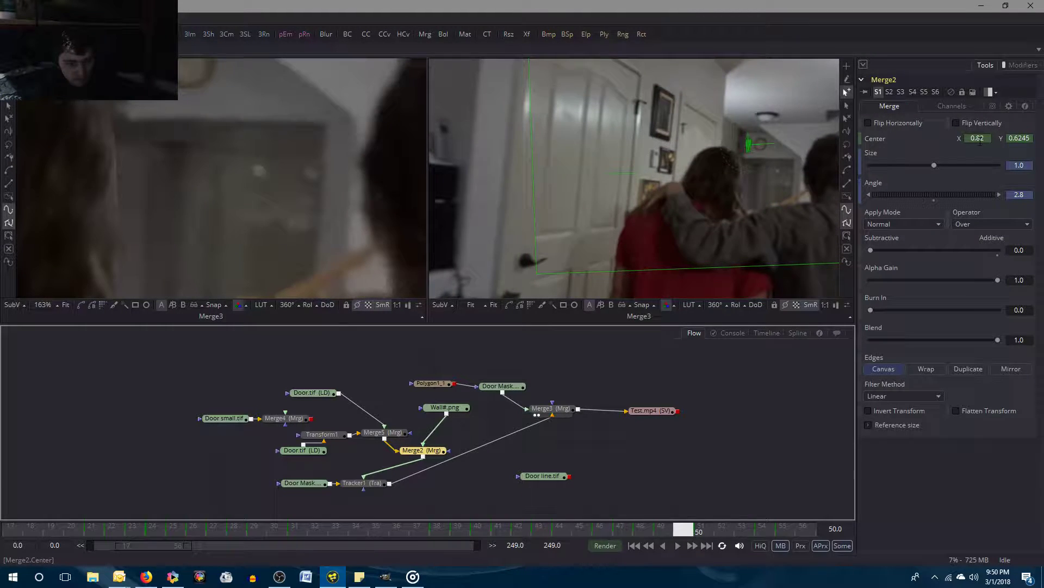
key(bracketleft)
key(bracketright)
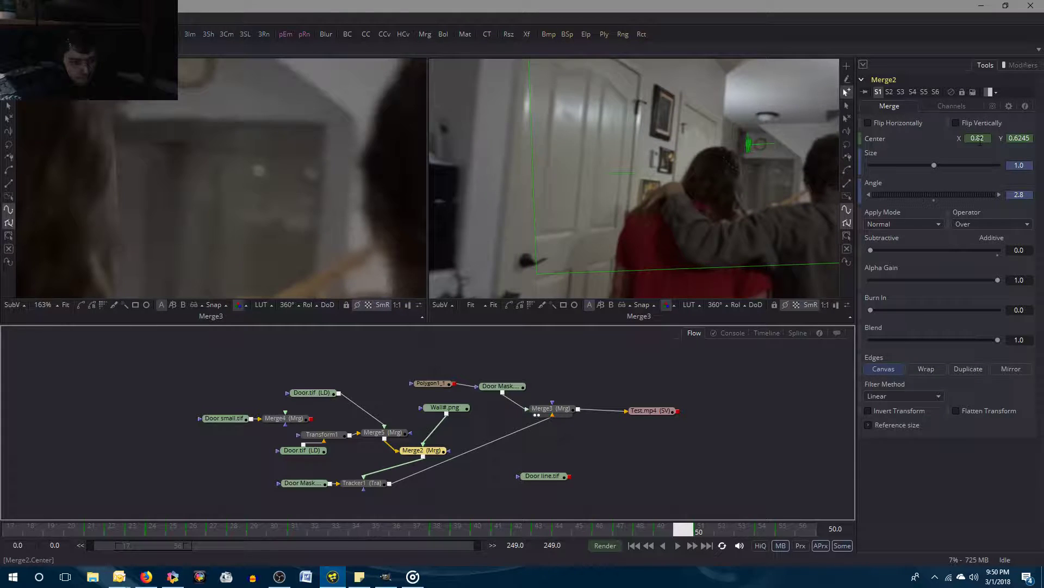
Try a Merge2 Center X of 0.82 at frame 49.
key(bracketleft)
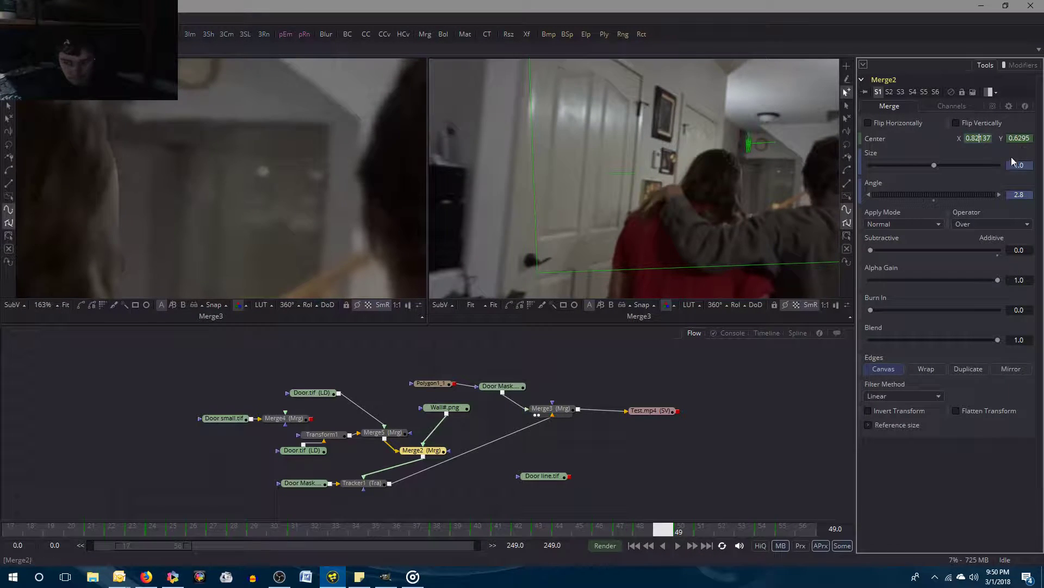
key(Delete)
key(Delete)
key(Delete)
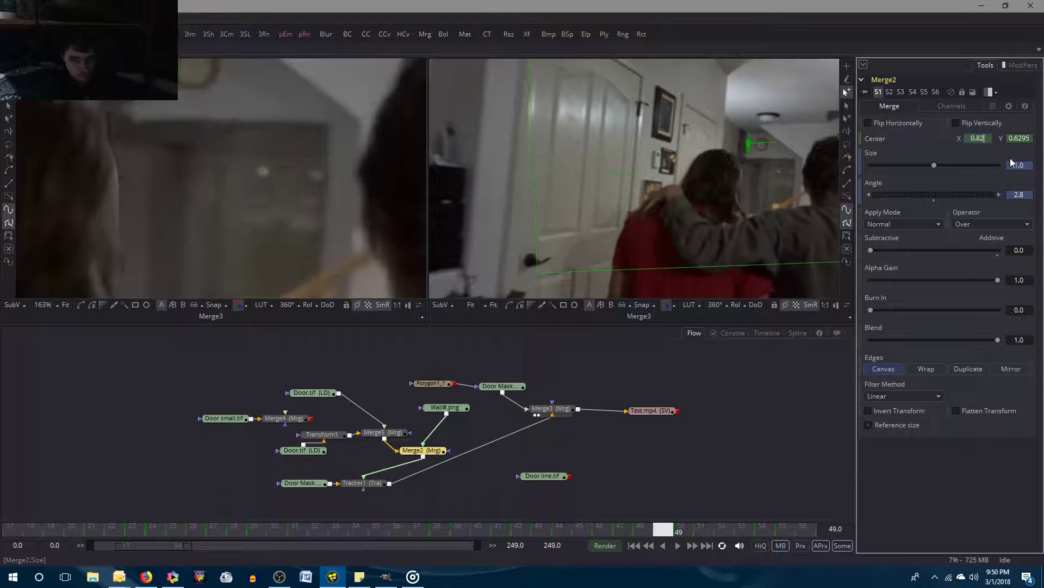
key(Tab)
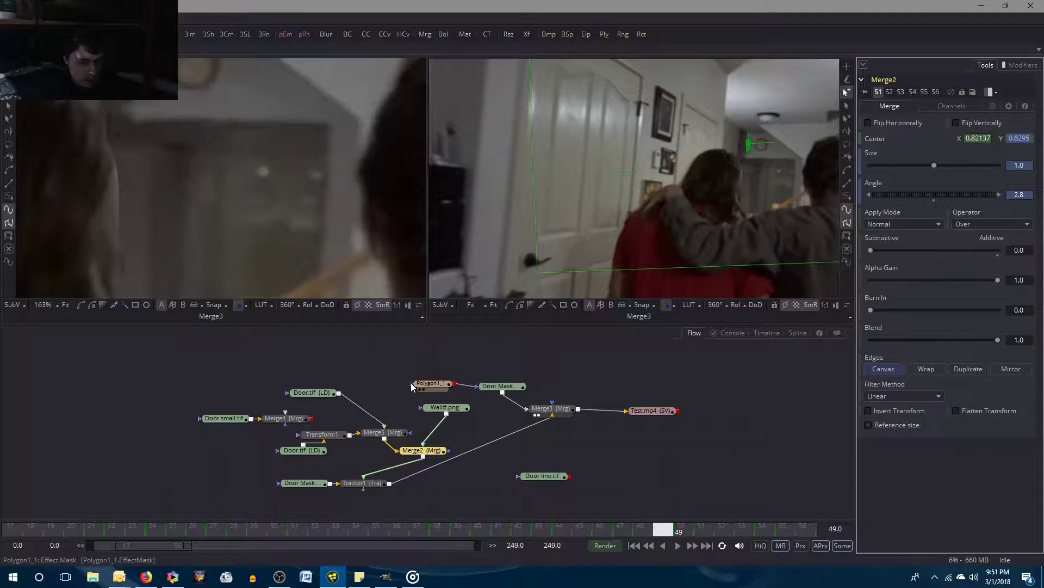
Set Merge5's Center X to 0.353 at frame 49.
click(394, 436)
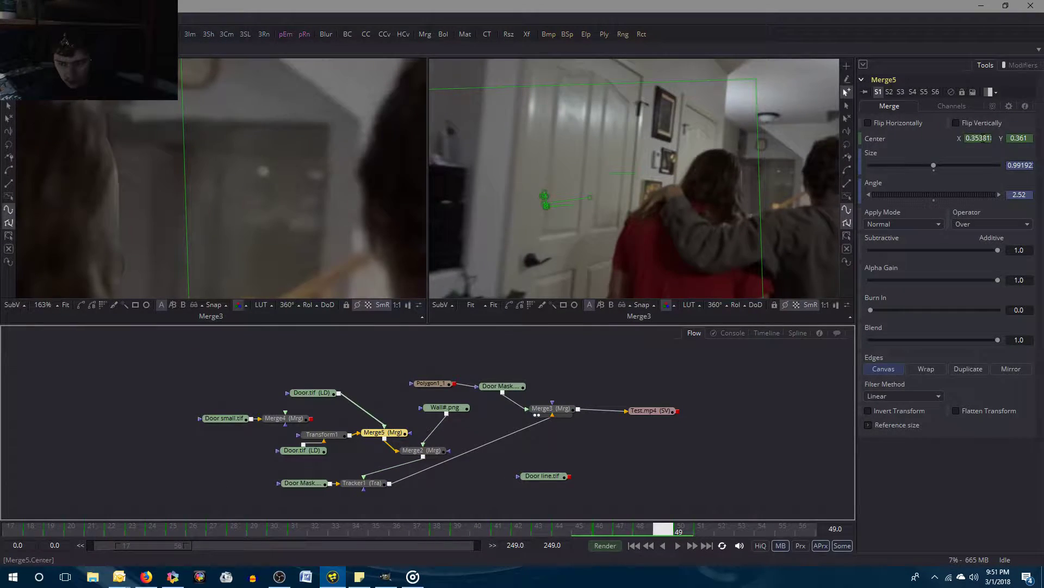
key(Delete)
key(Delete)
key(Delete)
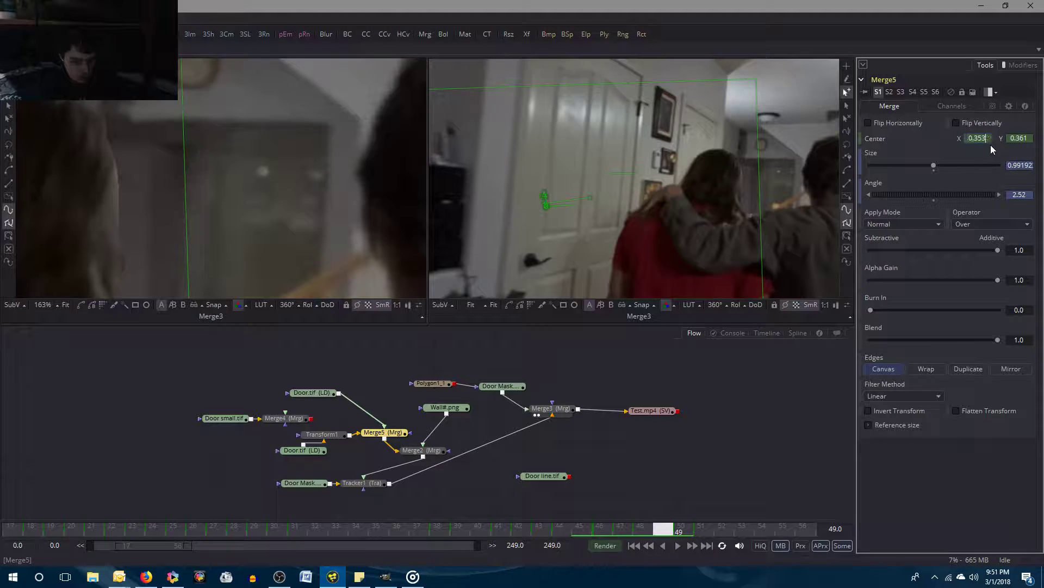
key(Tab)
click(767, 351)
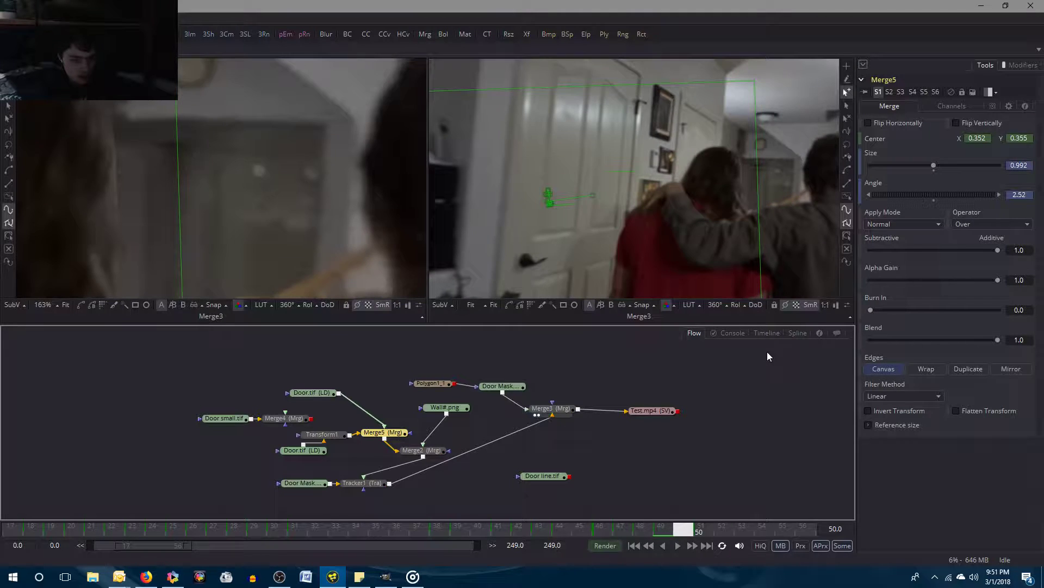
Flip repeatedly between frames 49 and 50 to examine how steady the door overlay is with Merge5's adjusted position.
key(Right)
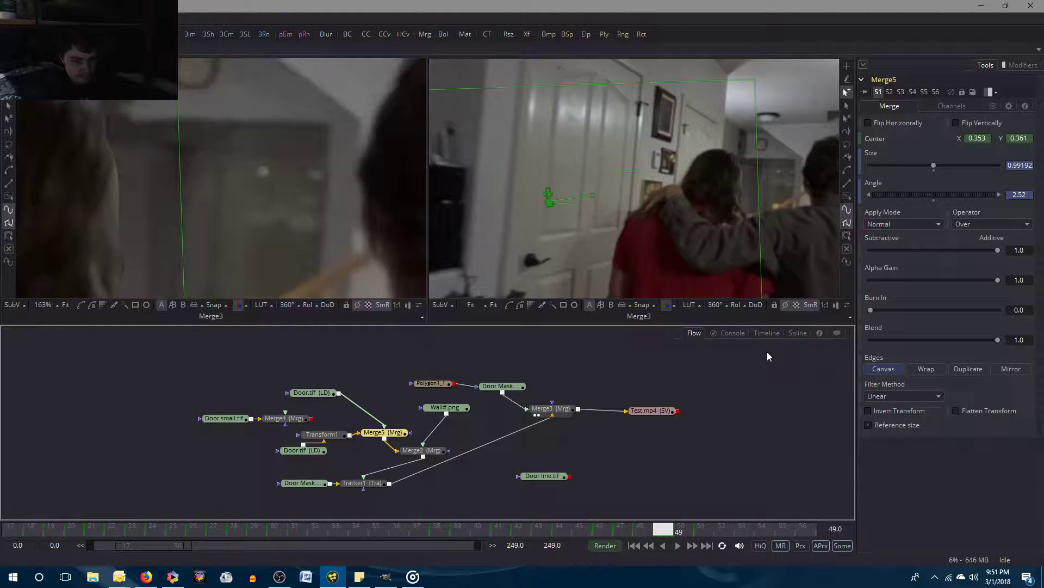
key(Left)
key(Right)
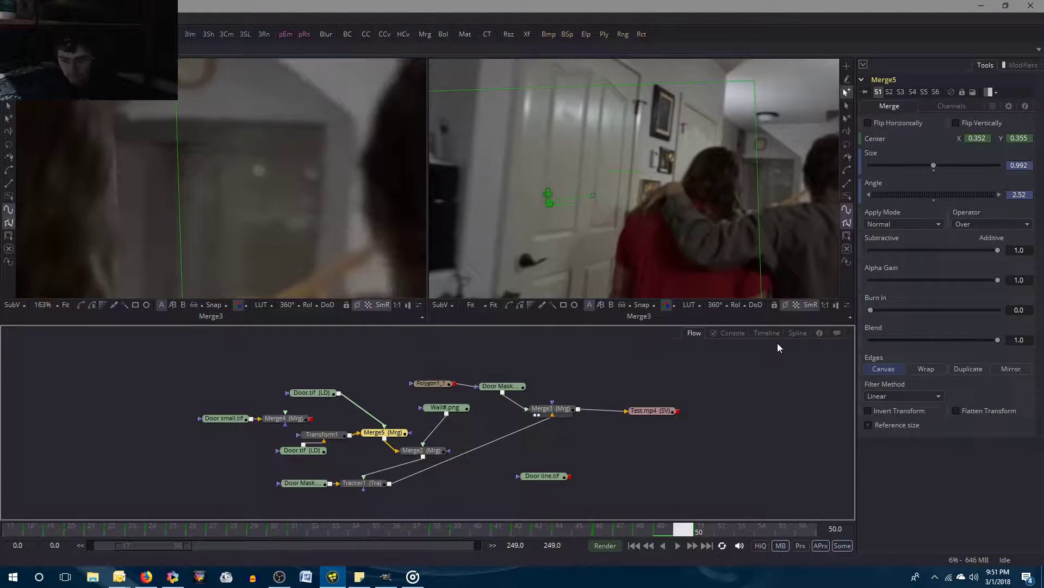
key(Left)
key(Right)
key(Left)
key(Right)
key(Left)
key(Right)
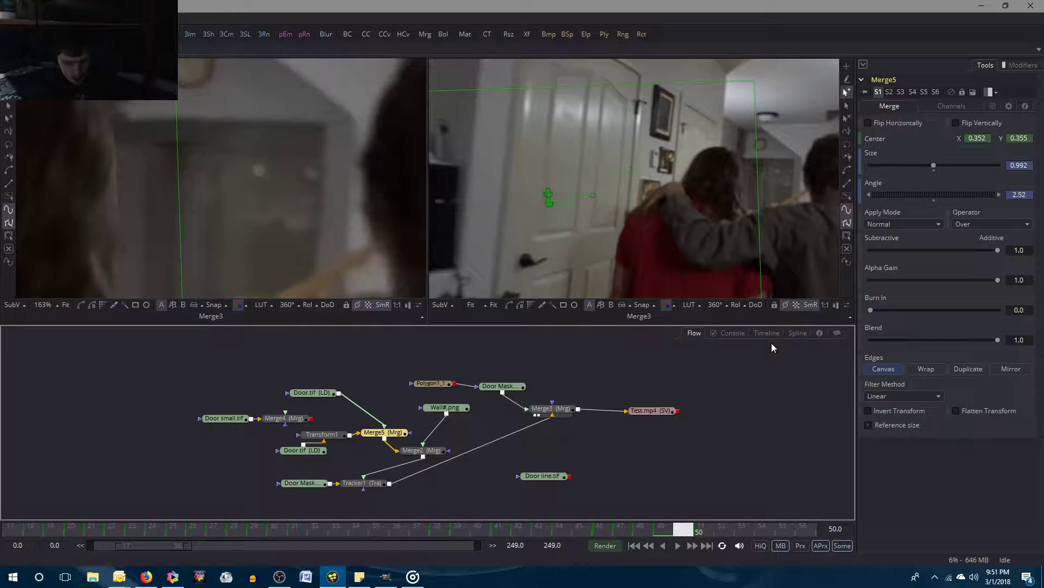
key(Left)
key(Right)
key(bracketleft)
key(bracketright)
Compare frame 51 with frame 50 and try a Merge5 Center X of 0.35259 at frame 51.
key(bracketright)
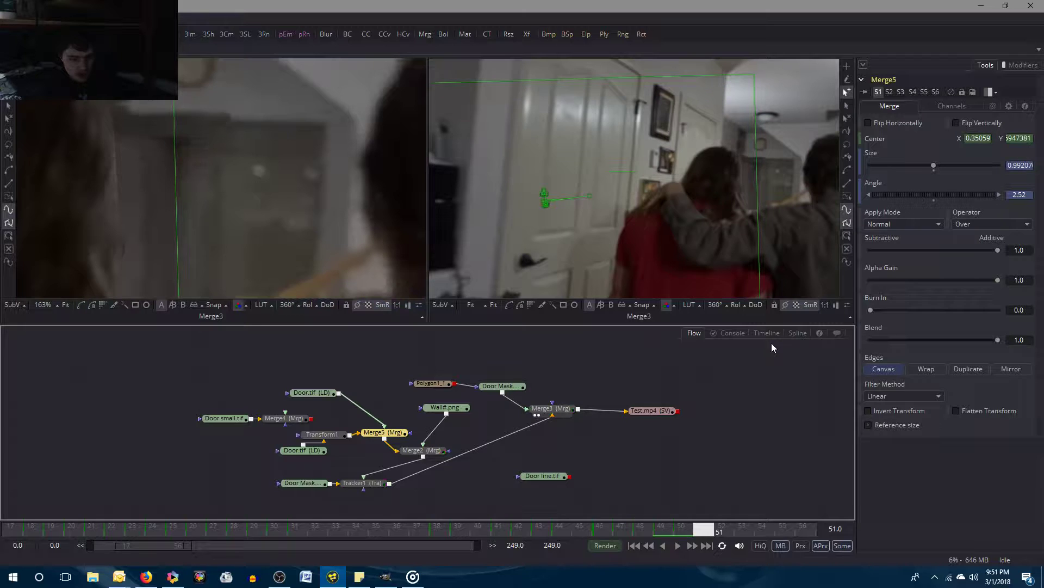
key(Left)
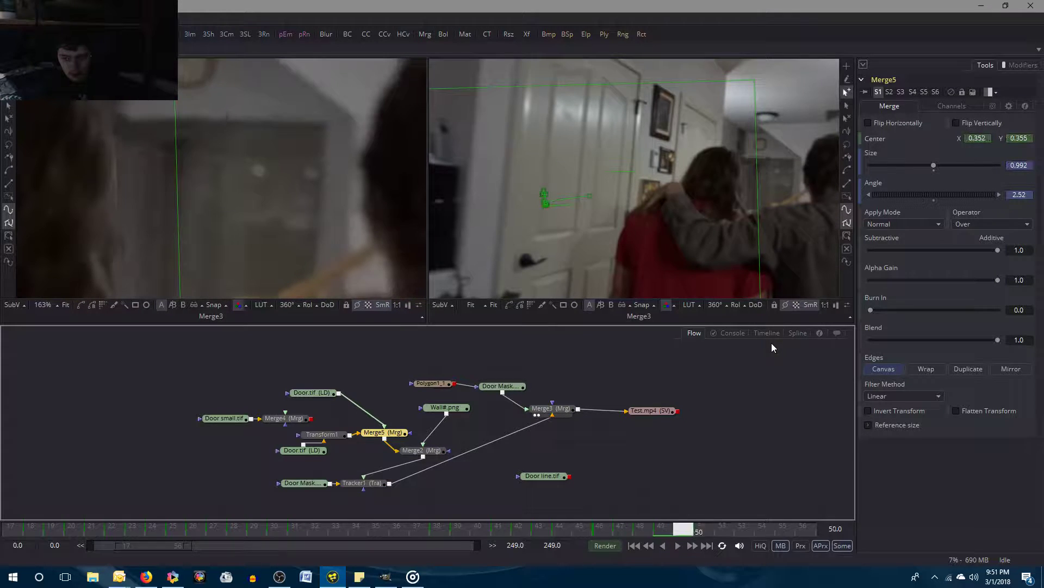
key(Right)
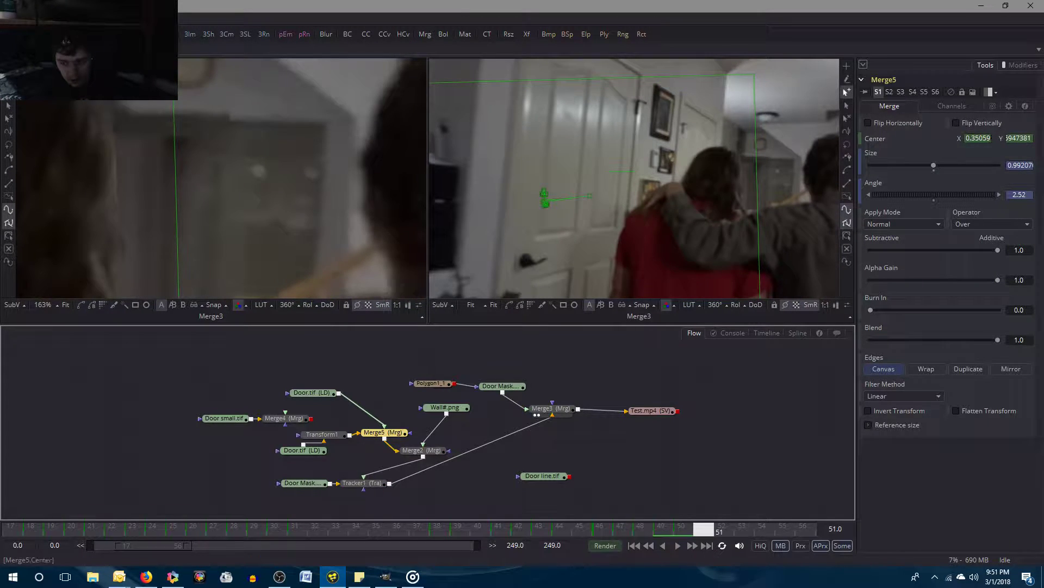
click(984, 139)
key(BackSpace)
text(25)
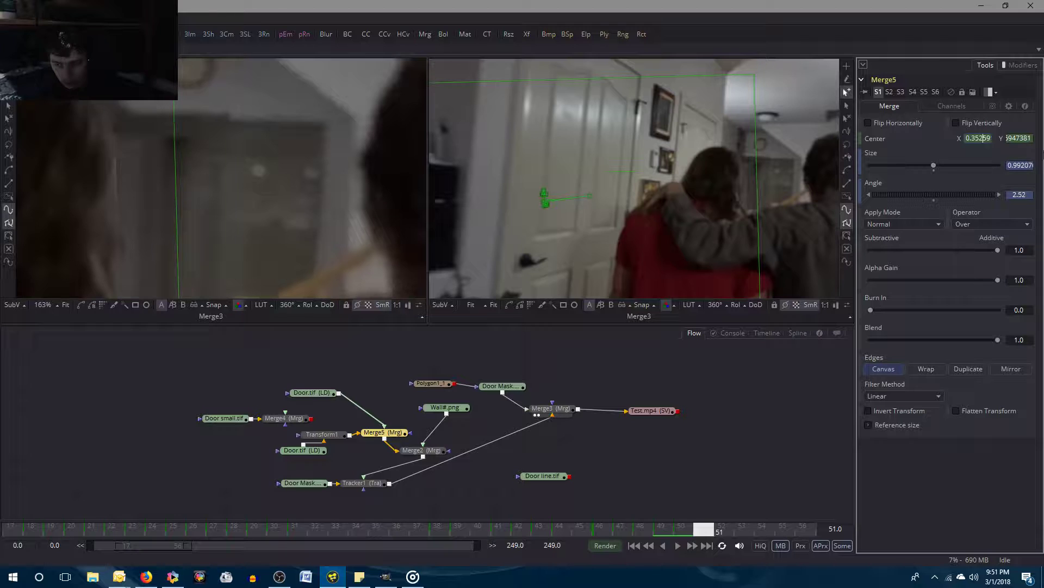
key(Tab)
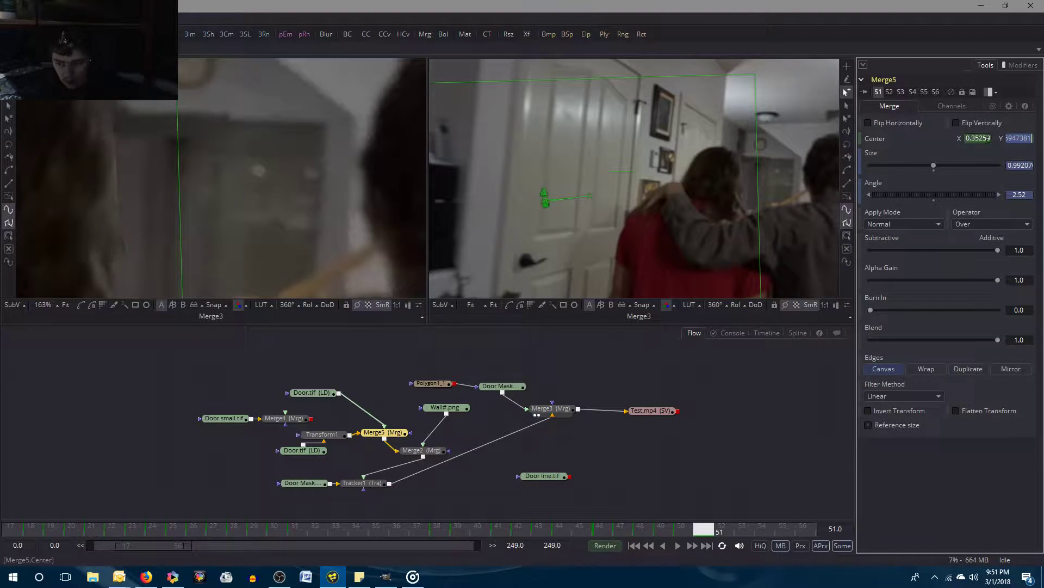
Set Merge5's Center X to 0.352 at frame 51 and check it against frame 50.
click(983, 139)
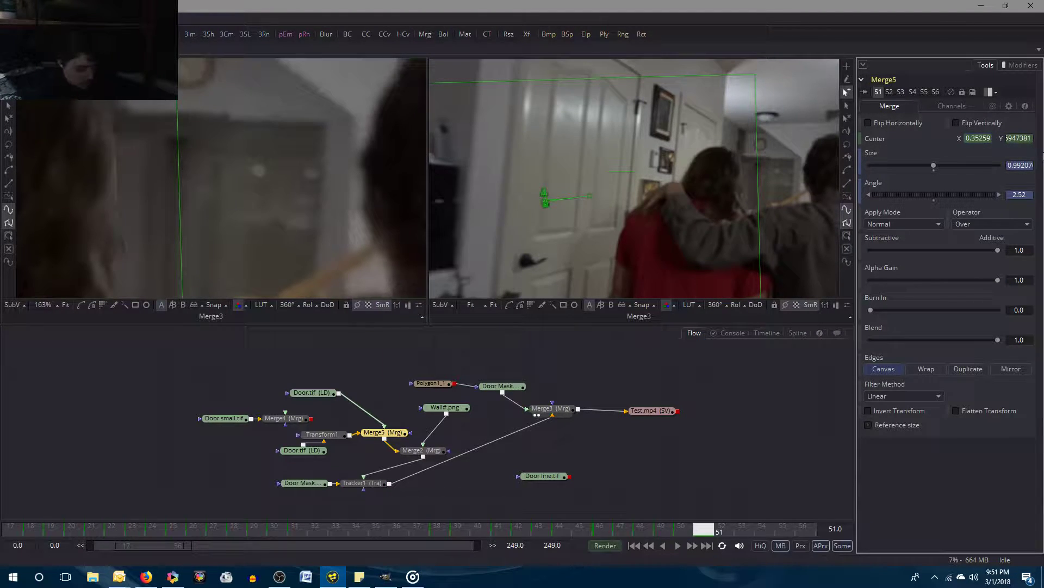
key(Delete)
key(Delete)
key(Delete)
key(Delete)
key(Delete)
key(Tab)
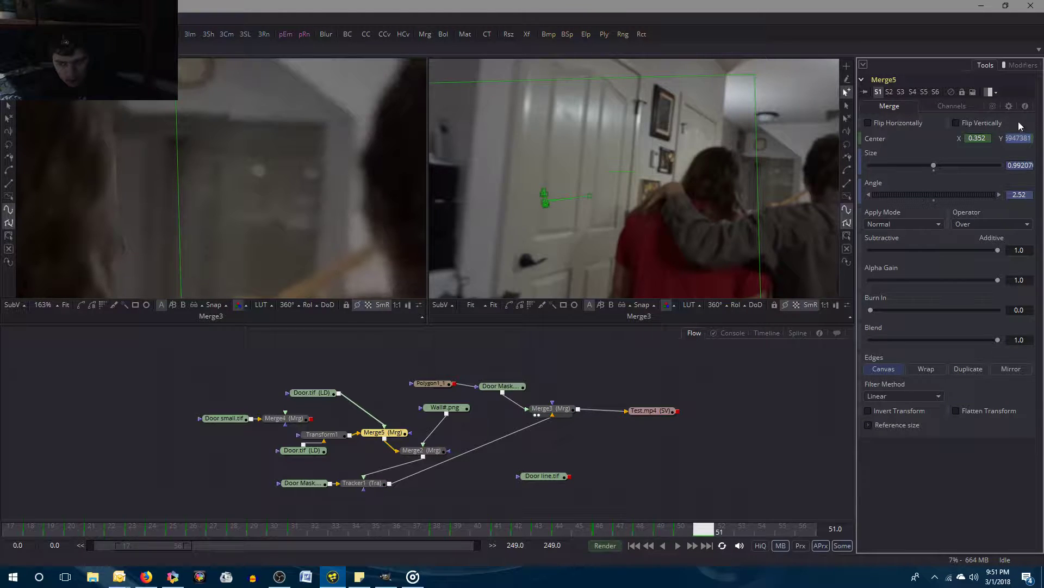
click(809, 404)
key([)
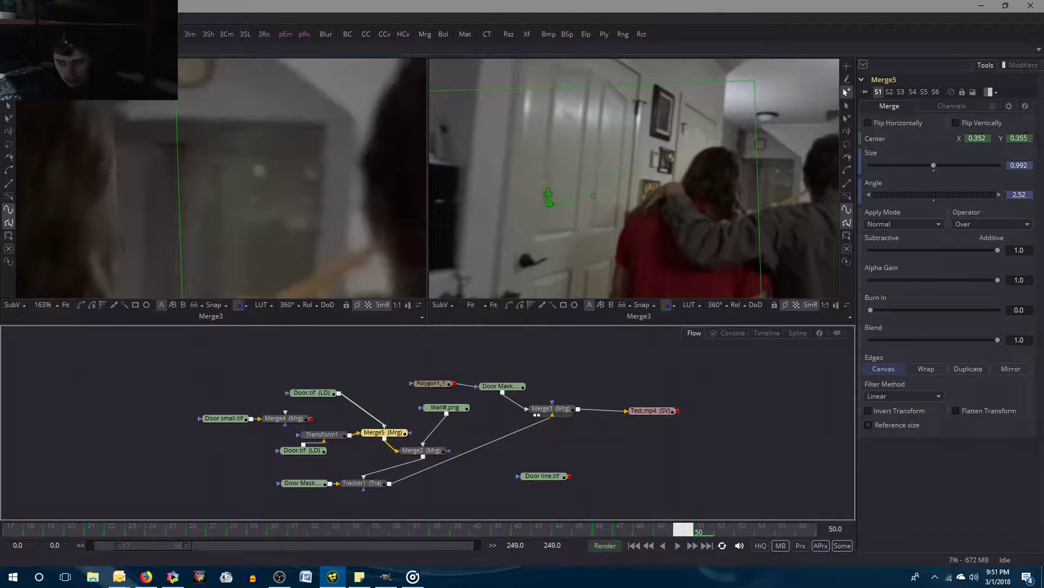
Try Merge5's frame 50 Center Y value of 0.355 at frame 51.
click(1031, 139)
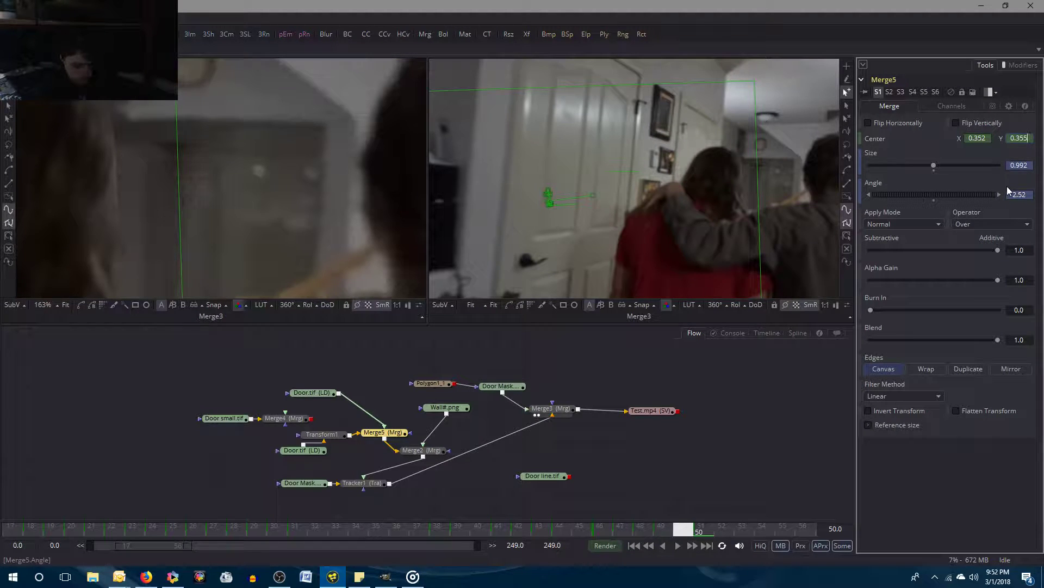
click(703, 528)
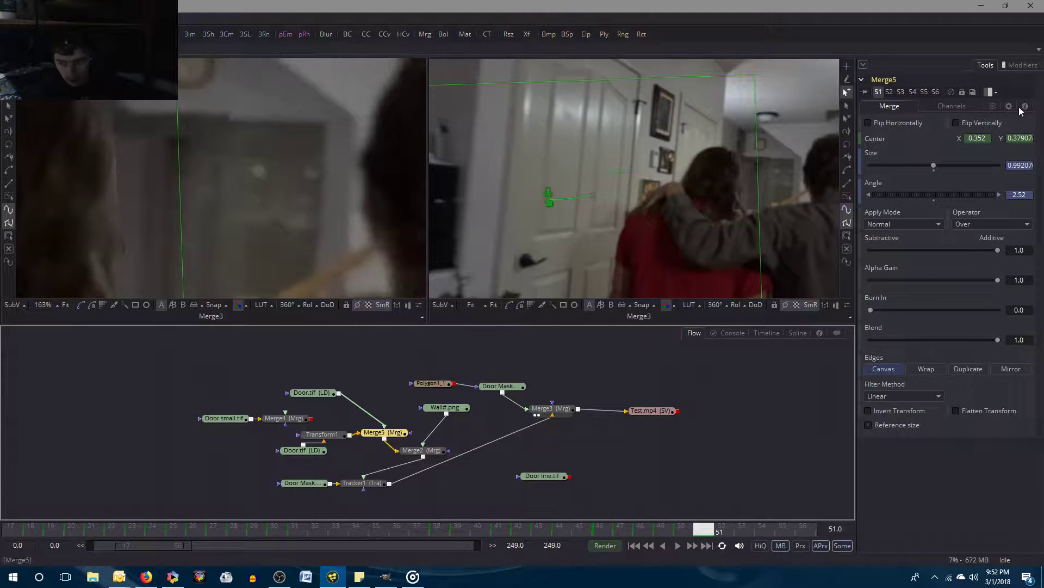
click(1025, 137)
key(BackSpace)
key(BackSpace)
text(55)
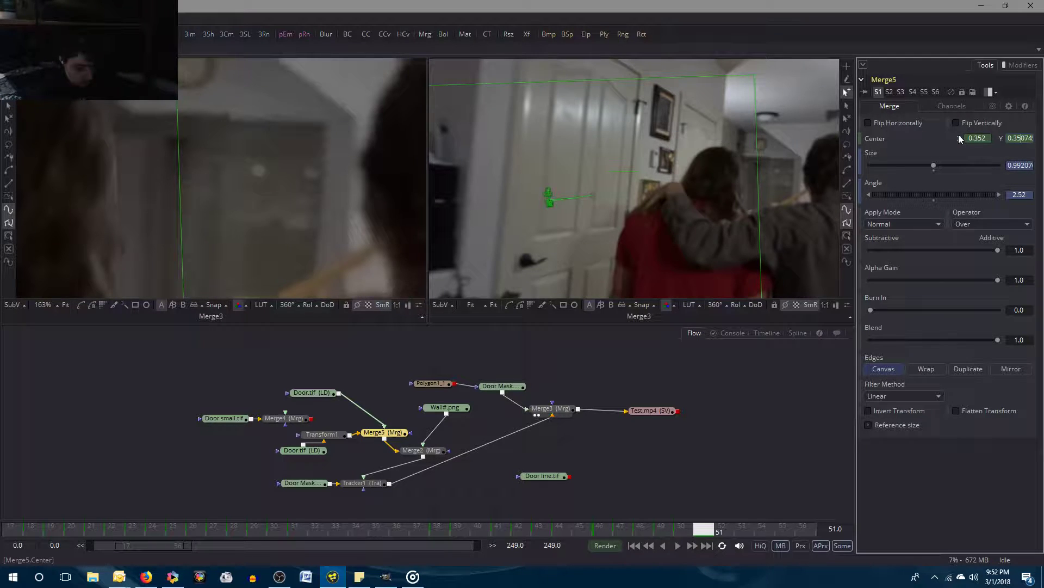
key(Tab)
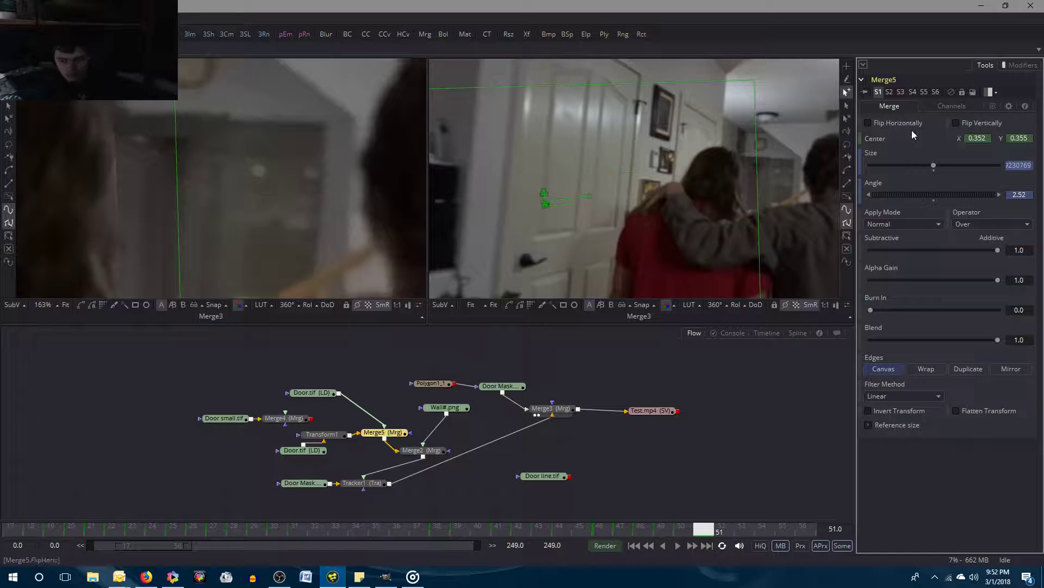
Flip repeatedly between frames 50 and 51 to examine the door overlay's vertical steadiness.
click(804, 406)
key(Left)
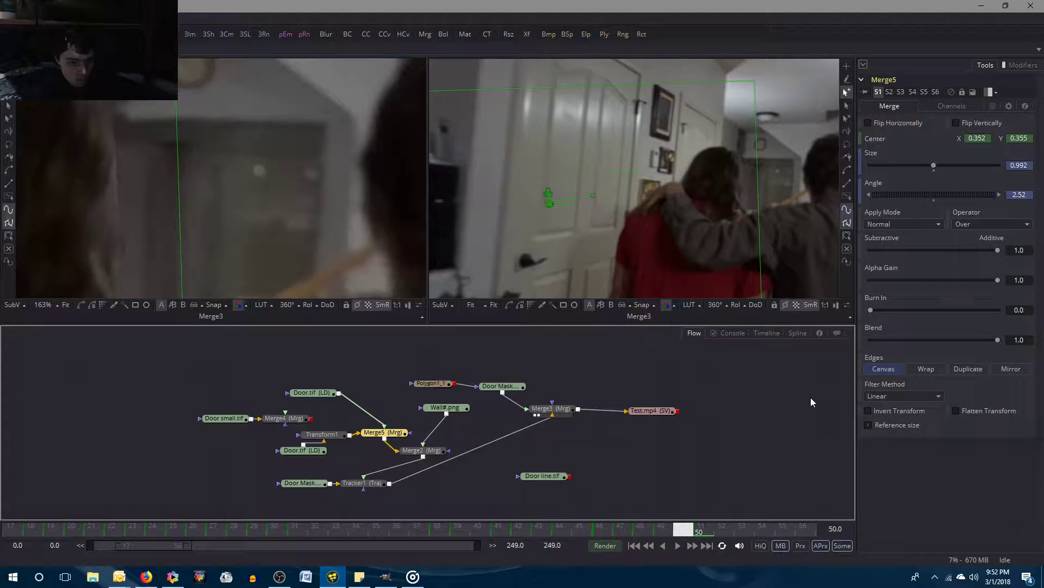
key(Right)
key(Left)
key(Right)
key(Left)
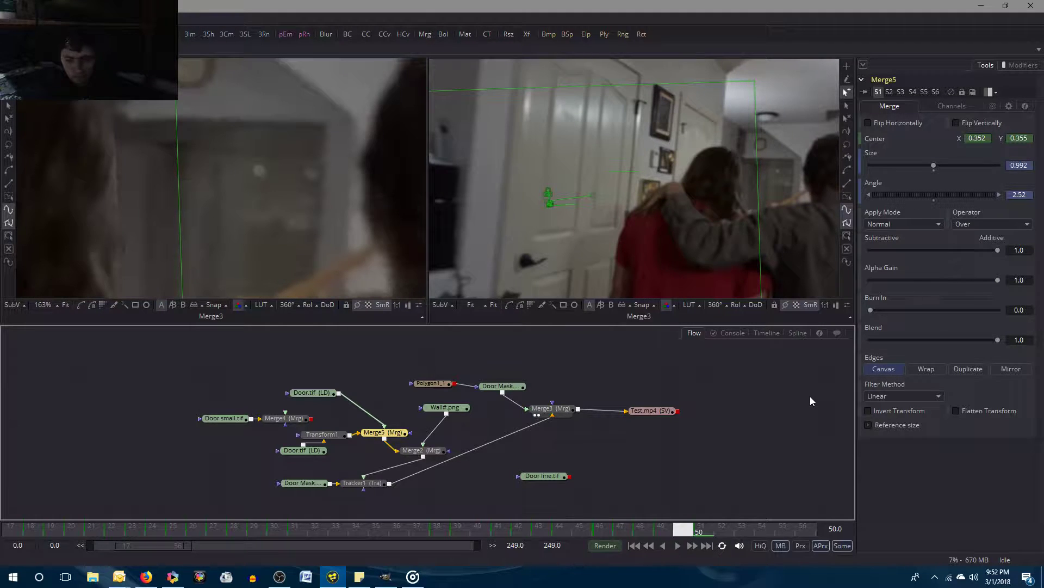
key(Right)
key(Left)
key(Right)
key(Left)
key(Right)
Try Merge5 Center Y values of 0.36 and 0.363 at frame 51, comparing the result with frame 50.
click(1031, 138)
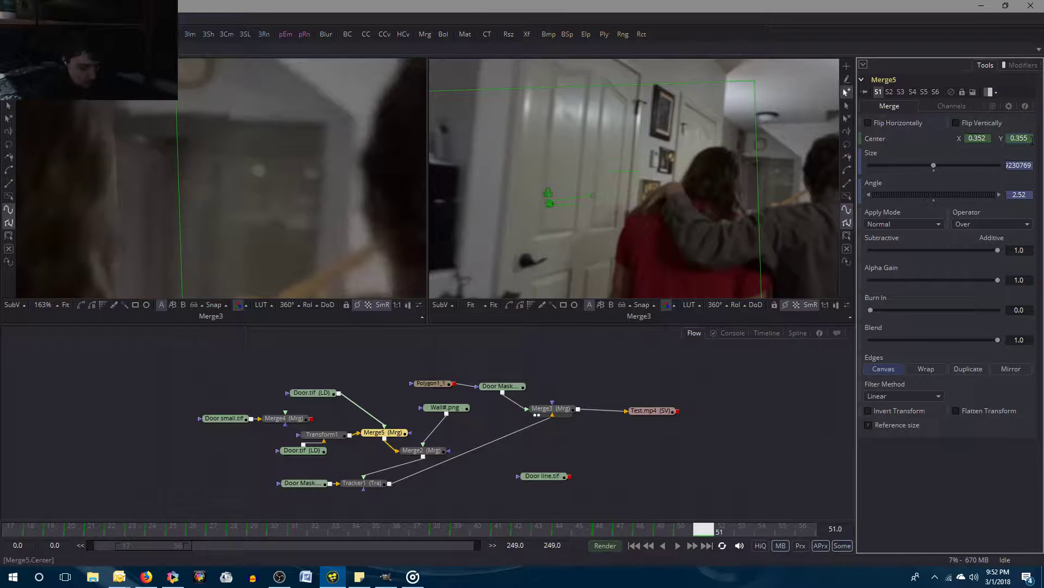
key(BackSpace)
text(6)
key(Return)
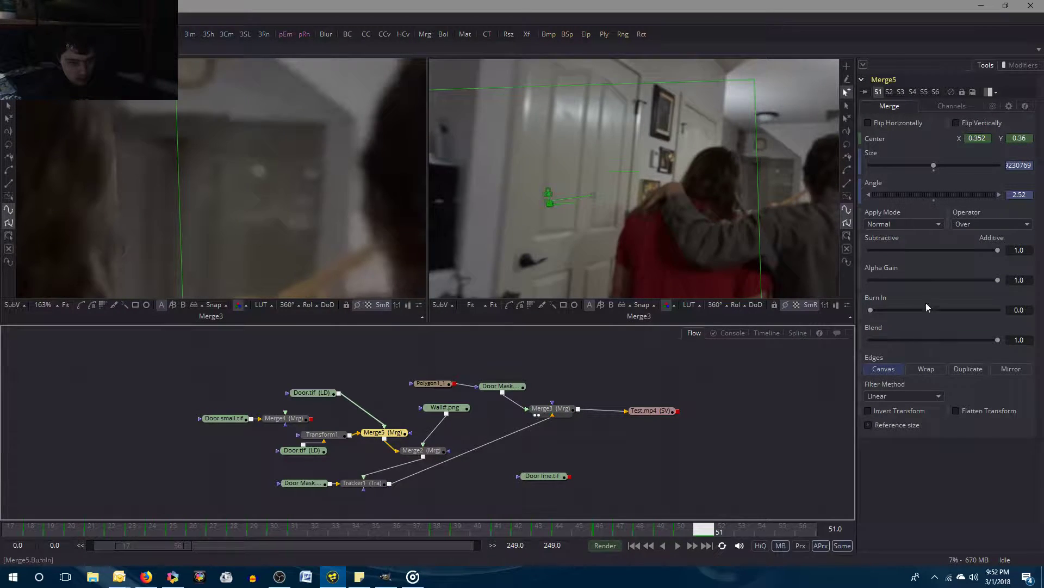
click(1032, 140)
text(3)
key(Return)
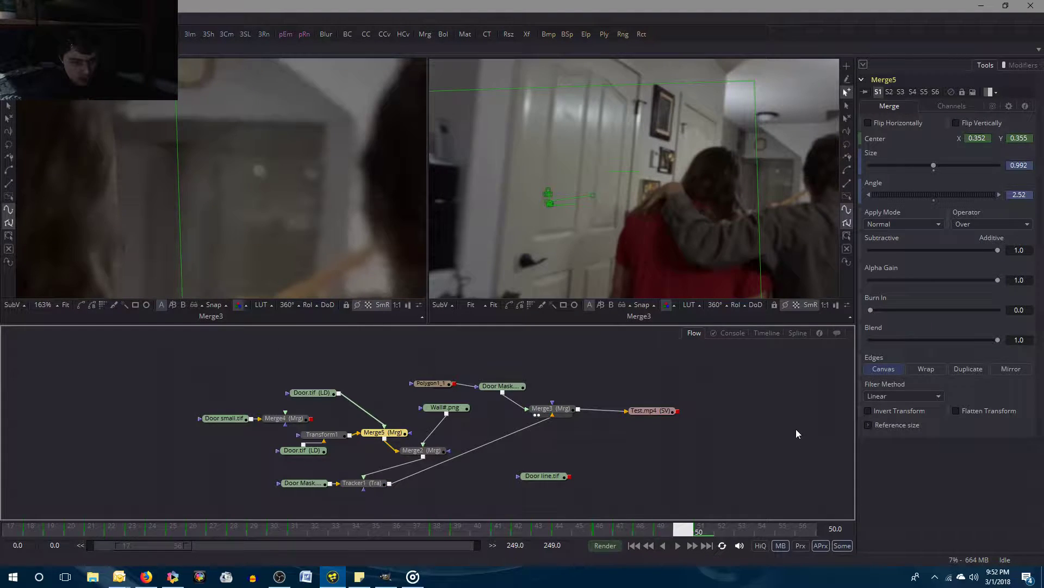
key(Left)
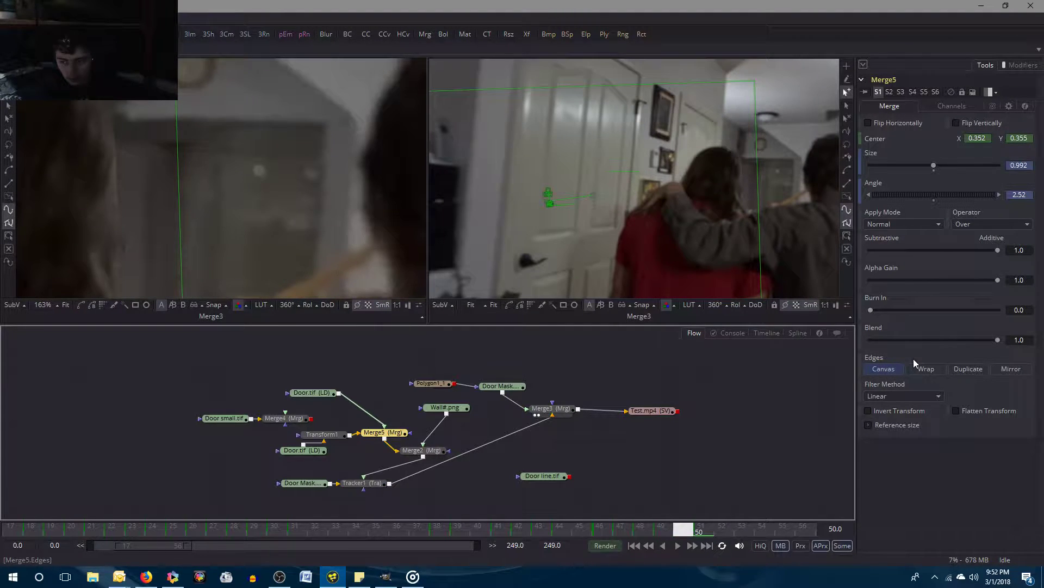
key(Right)
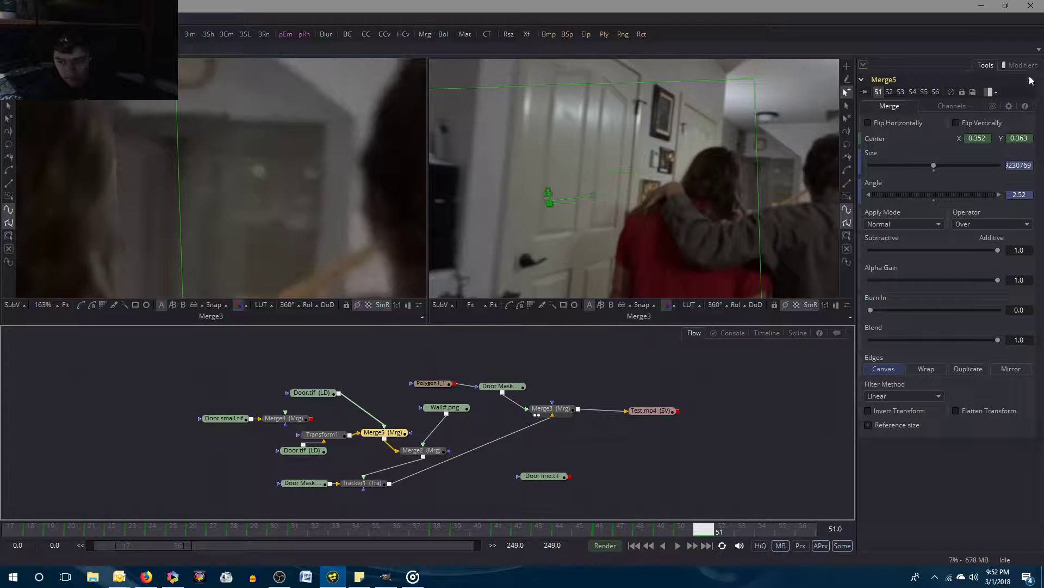
Try Merge5's Center Y at 0.36 again on frame 51 and compare it repeatedly with frame 50.
click(1030, 137)
text(0.36)
key(Tab)
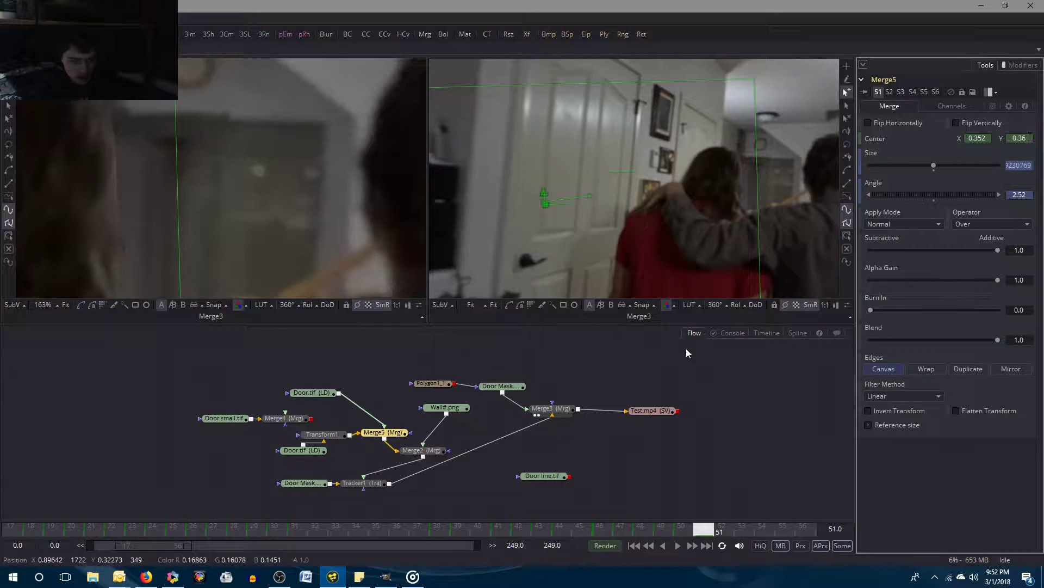
click(721, 455)
key(Left)
key(Right)
key(Left)
key(Right)
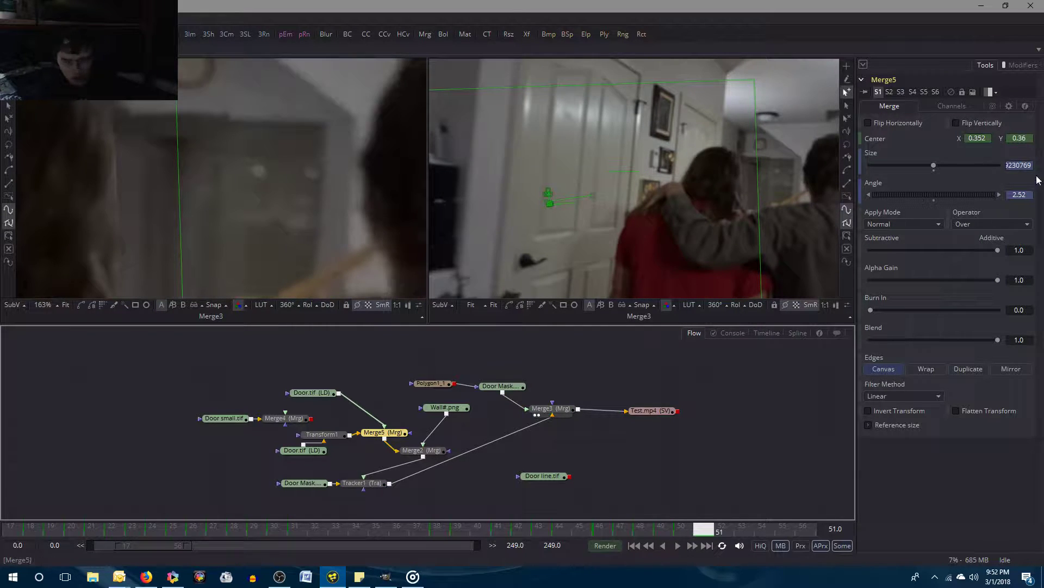
click(1029, 138)
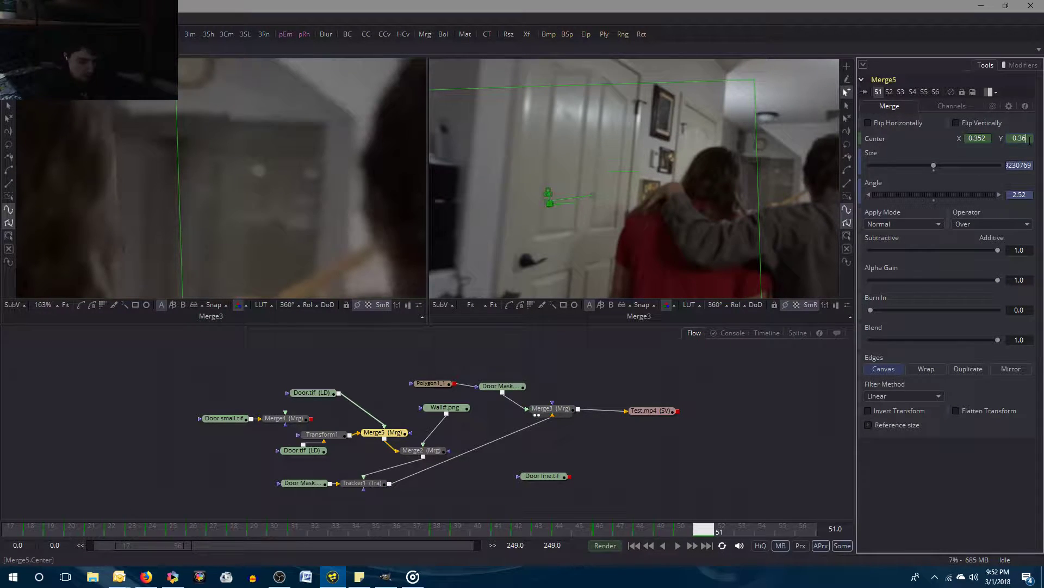
click(775, 471)
key(Left)
key(Right)
key(Left)
key(Right)
Try a Merge5 Center Y of 0.358 at frame 51.
click(1031, 139)
text(0.3)
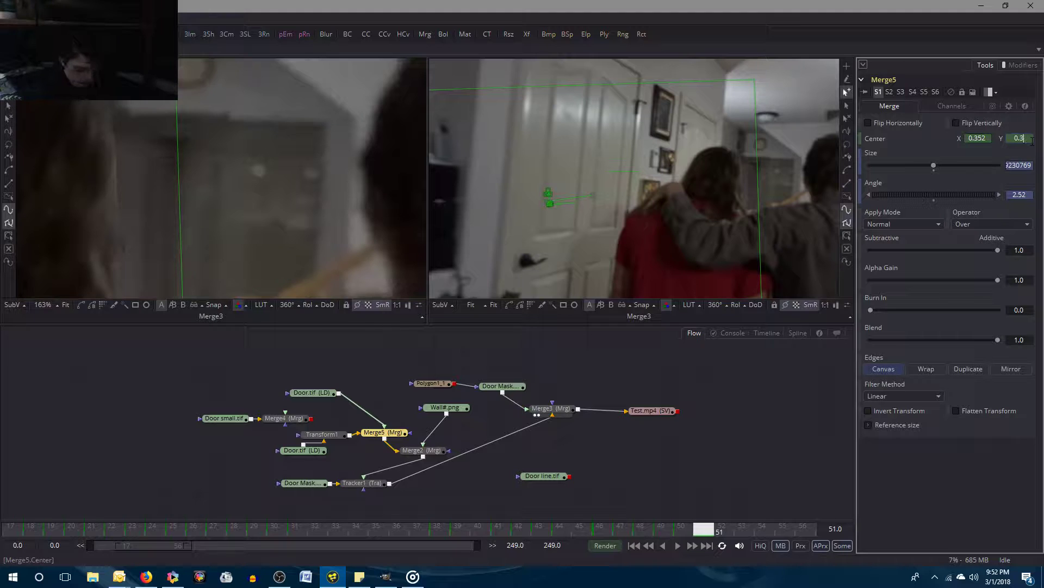
text(58)
key(Return)
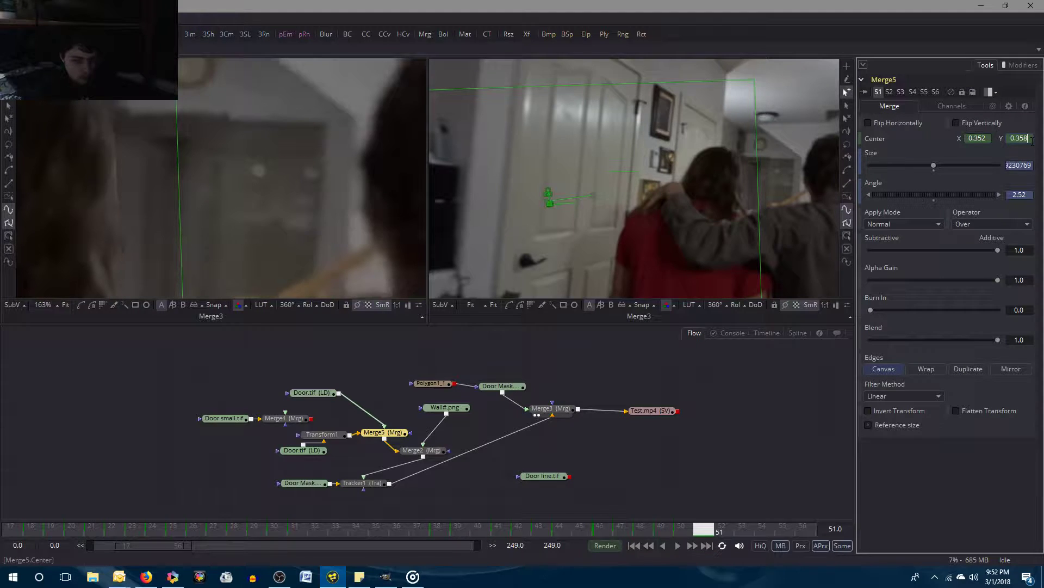
Set Merge5's Center Y to 0.359 at frame 51 and check it against frame 50.
click(1027, 139)
text(0.359)
key(Tab)
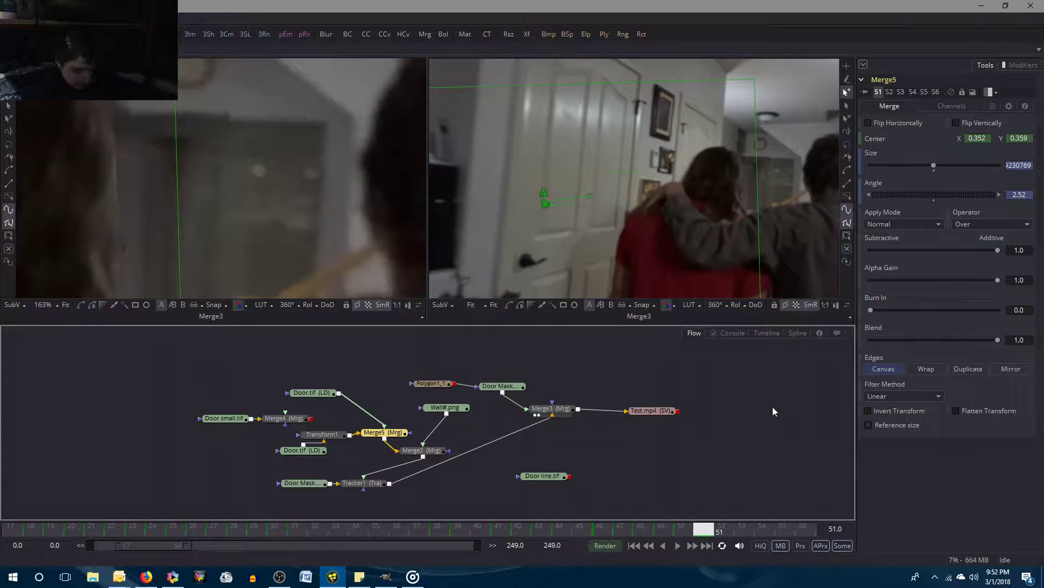
key(Left)
key(Right)
key(Left)
key(Right)
key(Left)
key(Right)
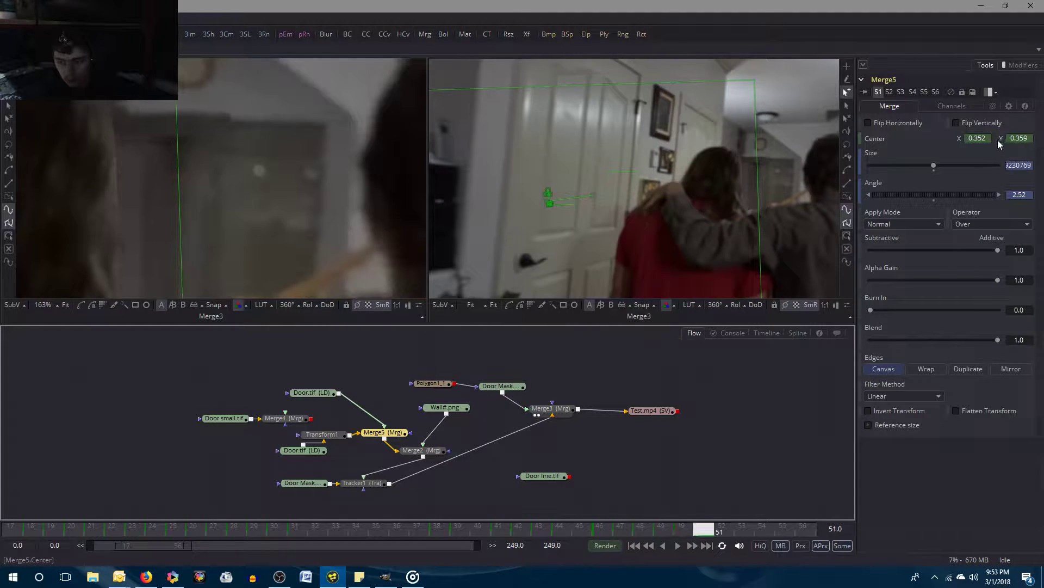
key(Left)
key(Right)
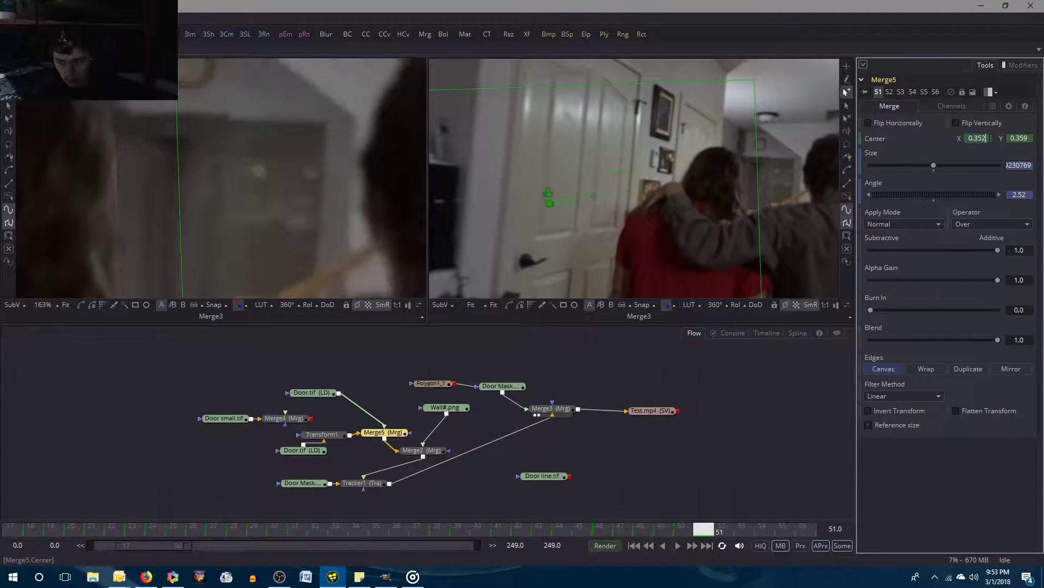
Set Merge5's Center X to 0.353 at frame 51 and compare the door overlay with frame 50.
key(BackSpace)
text(3)
key(Tab)
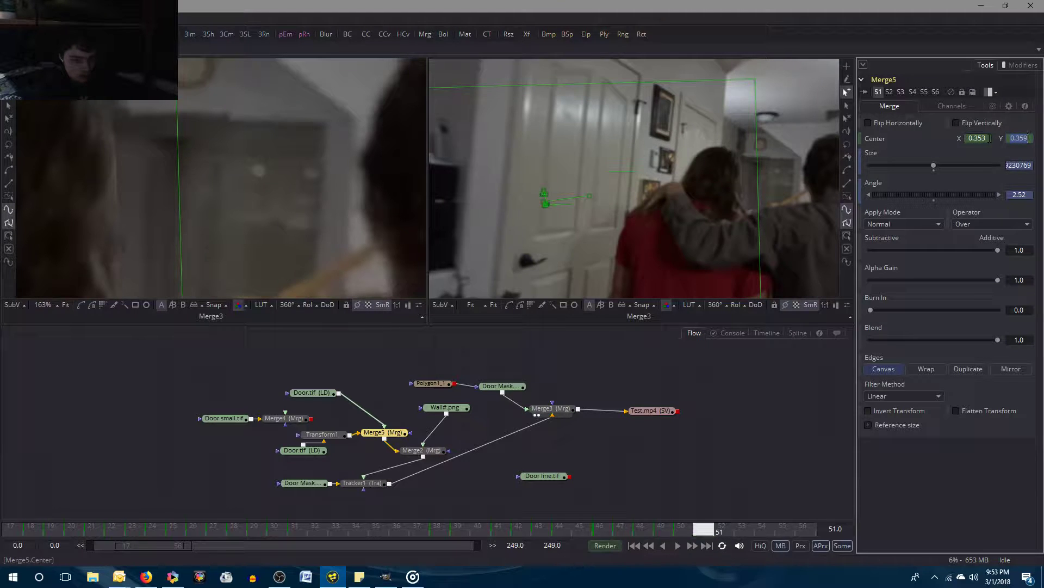
key(bracketleft)
key(bracketright)
key(bracketleft)
key(bracketright)
key(bracketleft)
key(bracketright)
key(bracketleft)
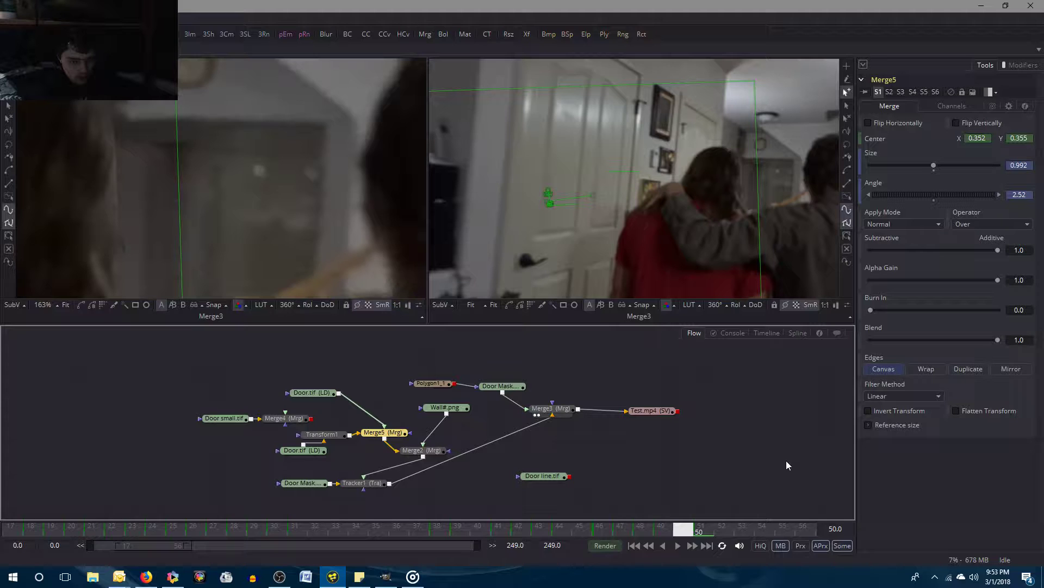
Set Merge2's Center Y to 0.6245 at frame 51 and check the wall overlay against frame 50.
click(422, 450)
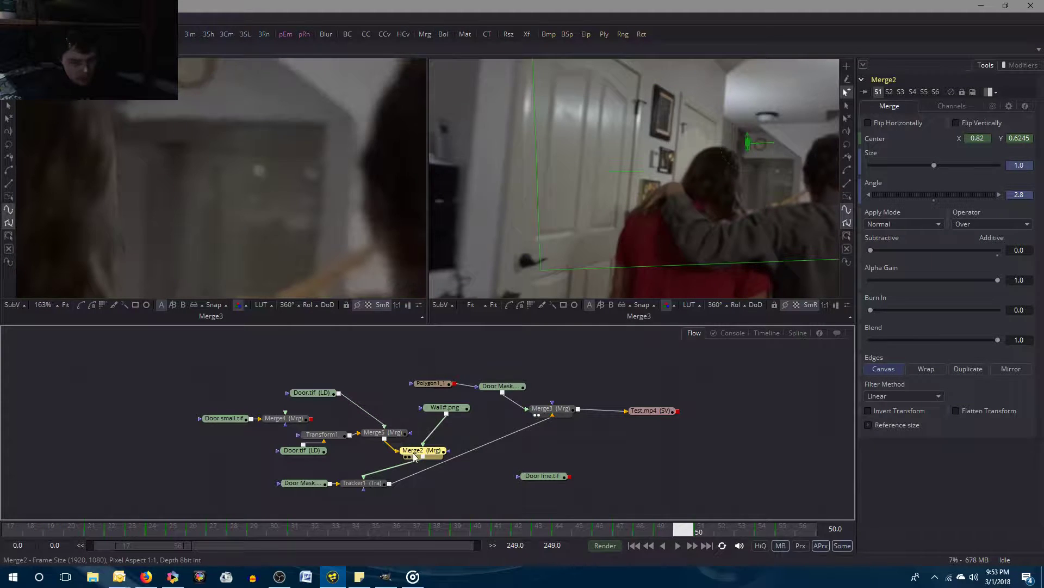
key(bracketright)
key(bracketleft)
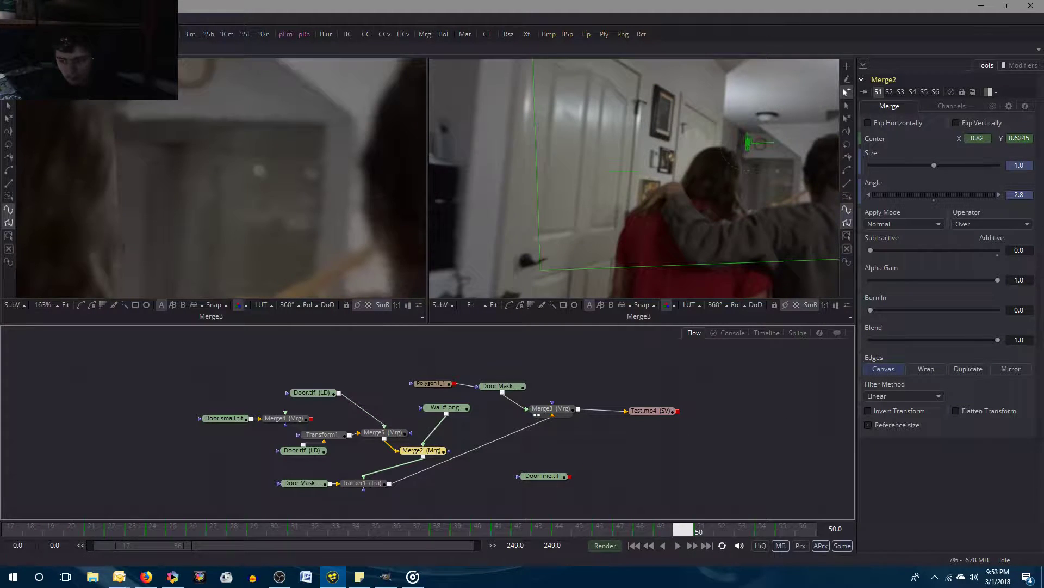
key(bracketright)
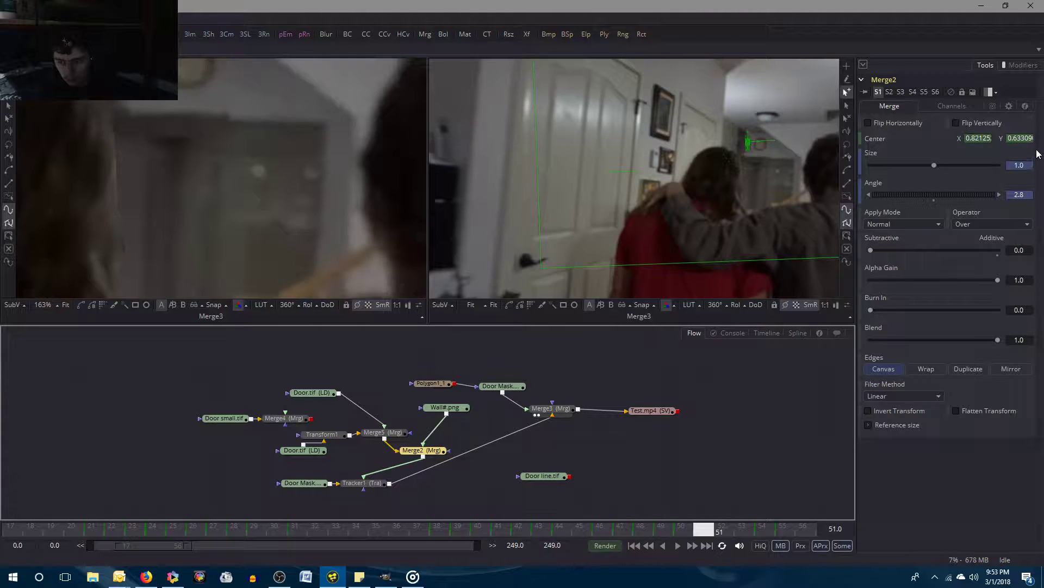
drag(1028, 140, 1043, 142)
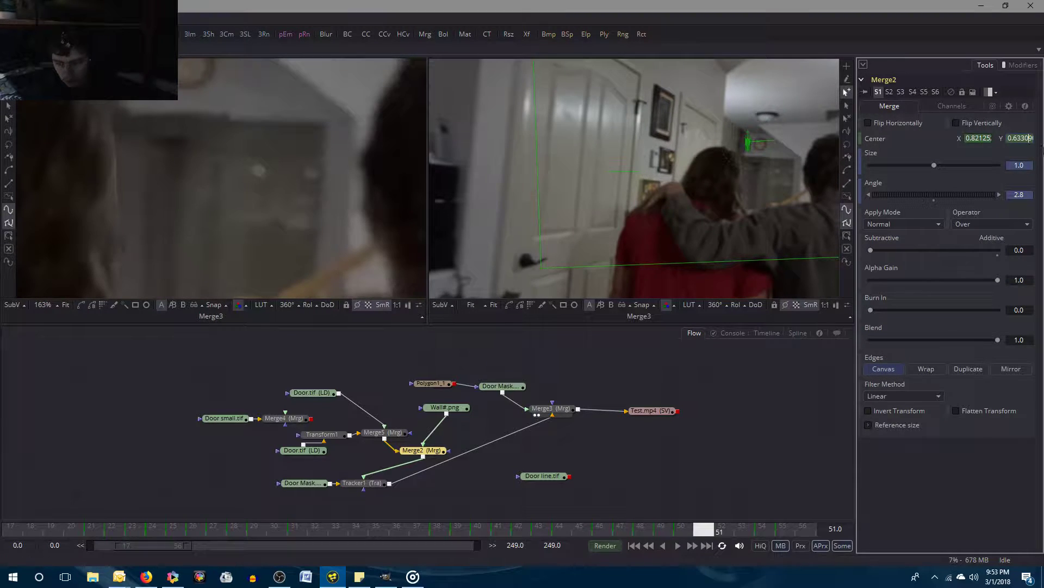
key(BackSpace)
key(BackSpace)
key(BackSpace)
key(BackSpace)
text(45)
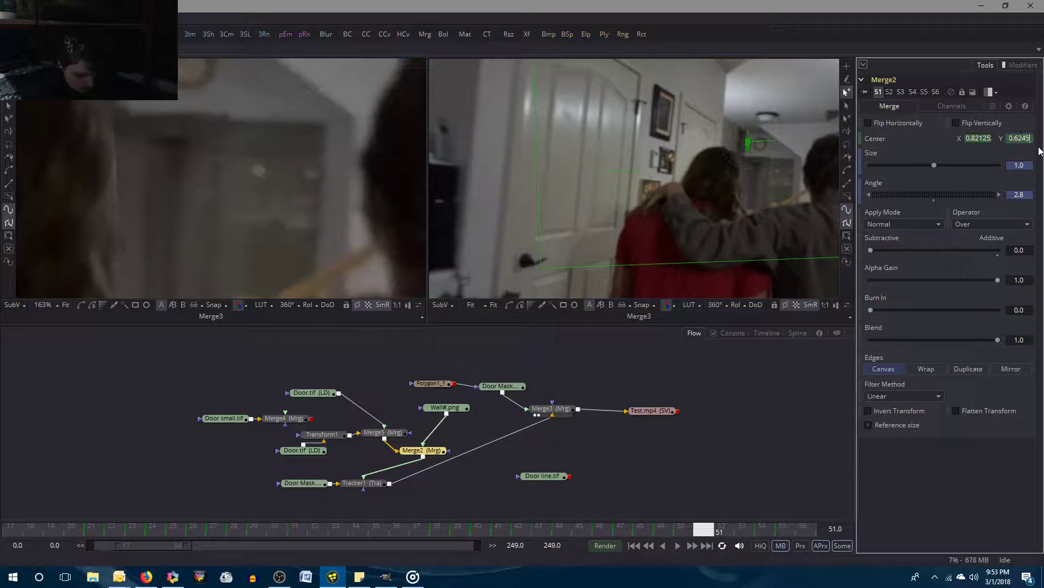
key(Tab)
click(750, 376)
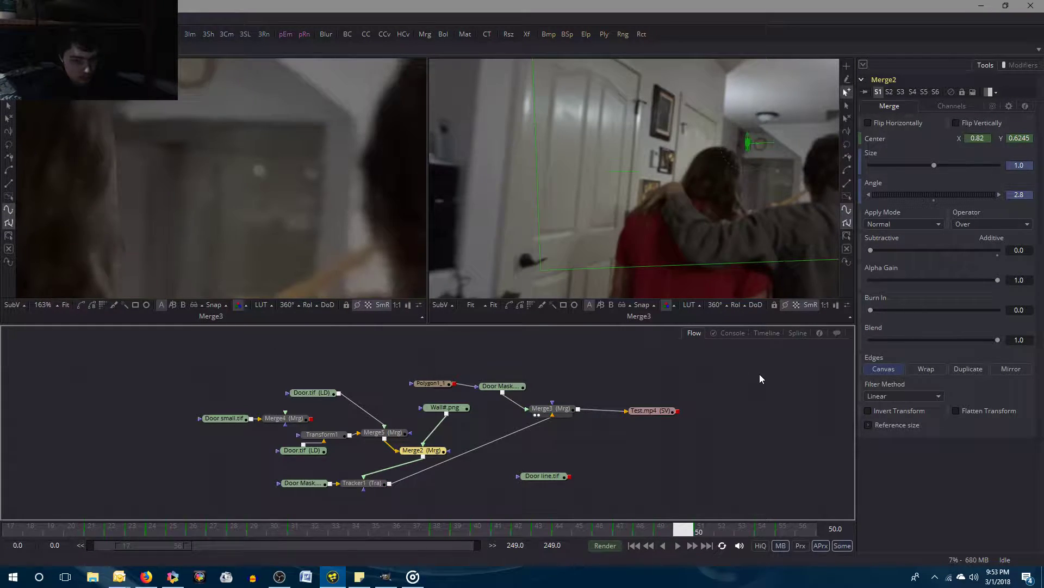
key(Left)
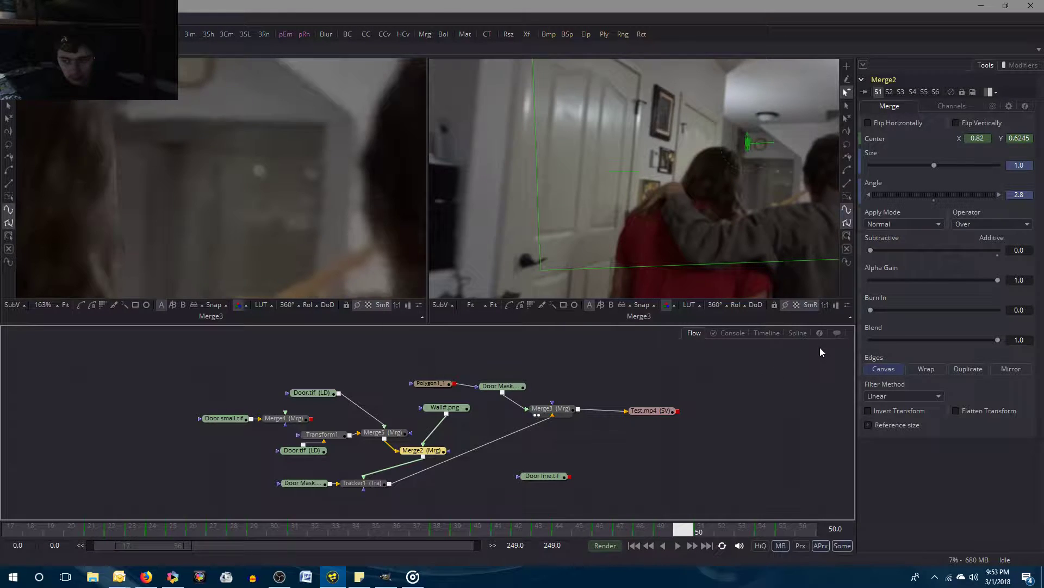
key(Right)
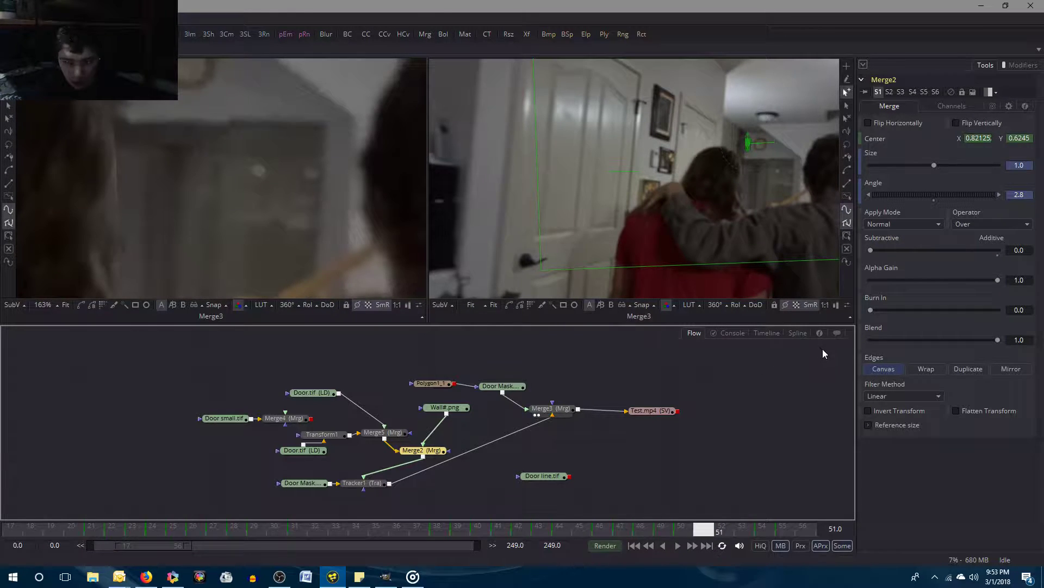
key(Left)
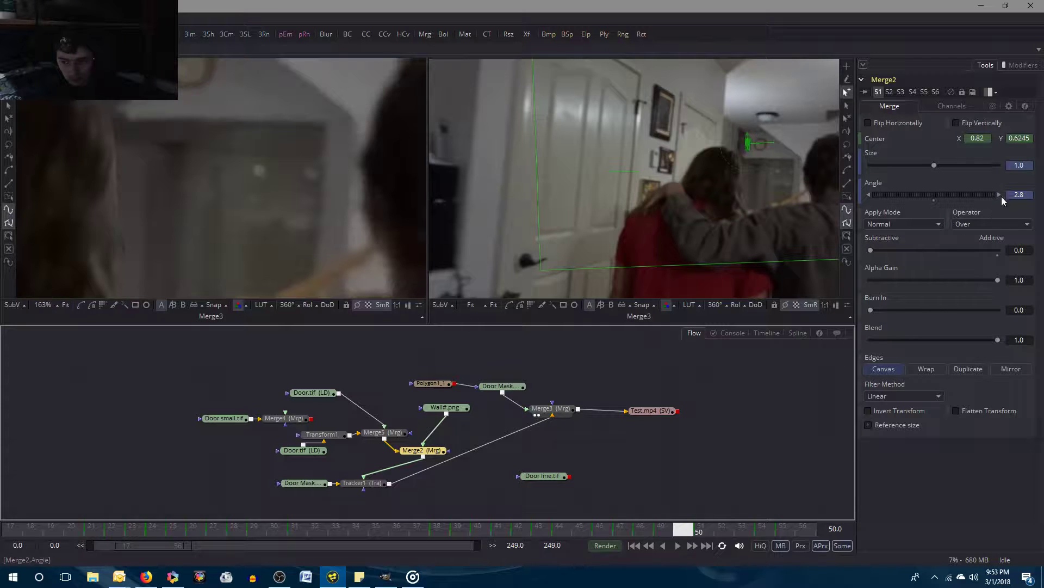
Set Merge2's Center Y to 0.625 at frame 50.
click(1033, 141)
key(BackSpace)
key(BackSpace)
text(5)
key(Tab)
Flip repeatedly between frames 49 and 50 to examine how steady the wall overlay is with Merge2's adjusted position.
click(734, 403)
key(bracketleft)
key(bracketright)
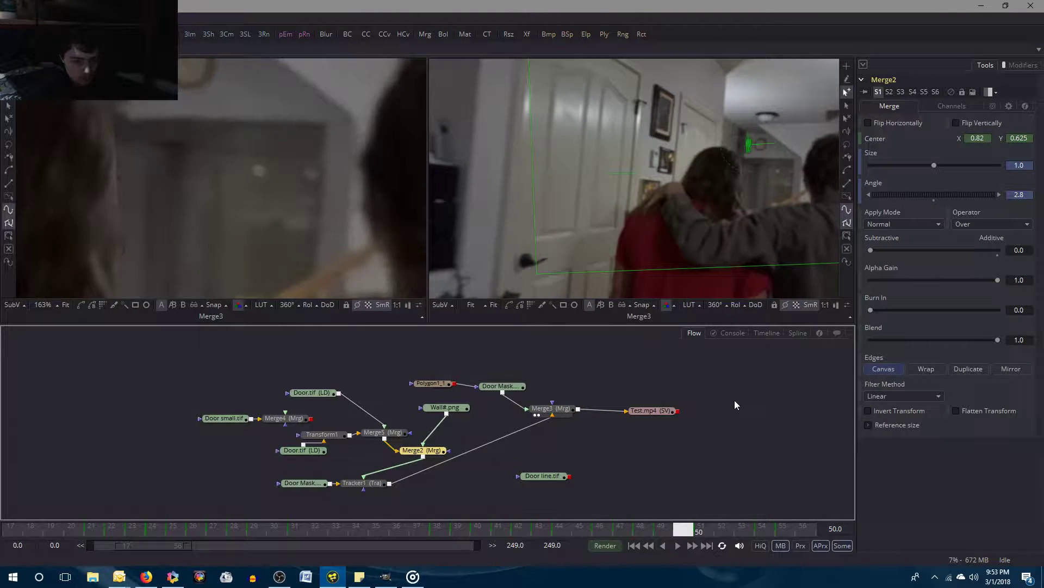
key(bracketleft)
key(bracketright)
key(bracketleft)
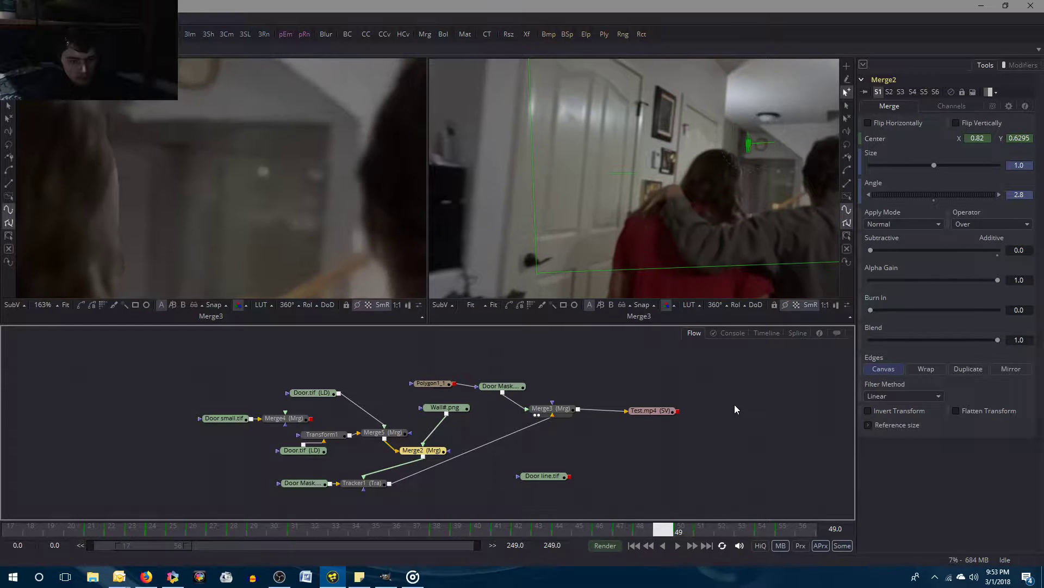
key(bracketright)
key(bracketleft)
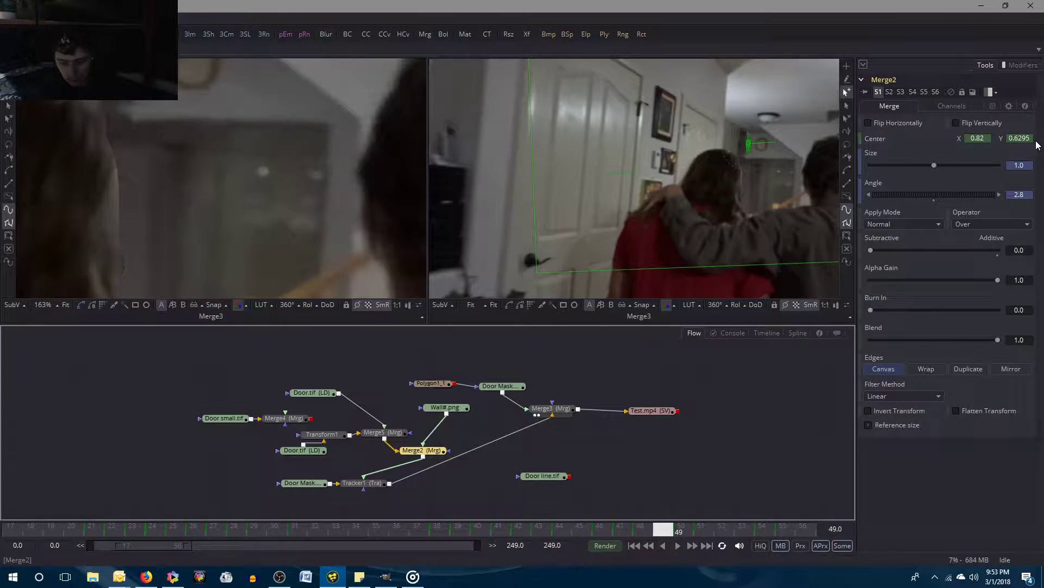
key(bracketright)
key(bracketleft)
key(bracketright)
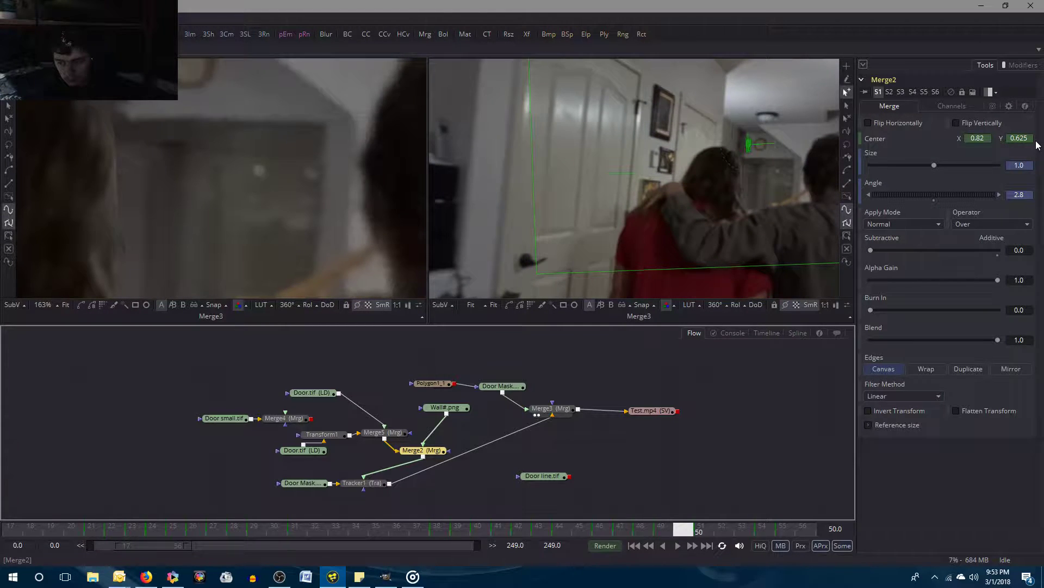
key(bracketleft)
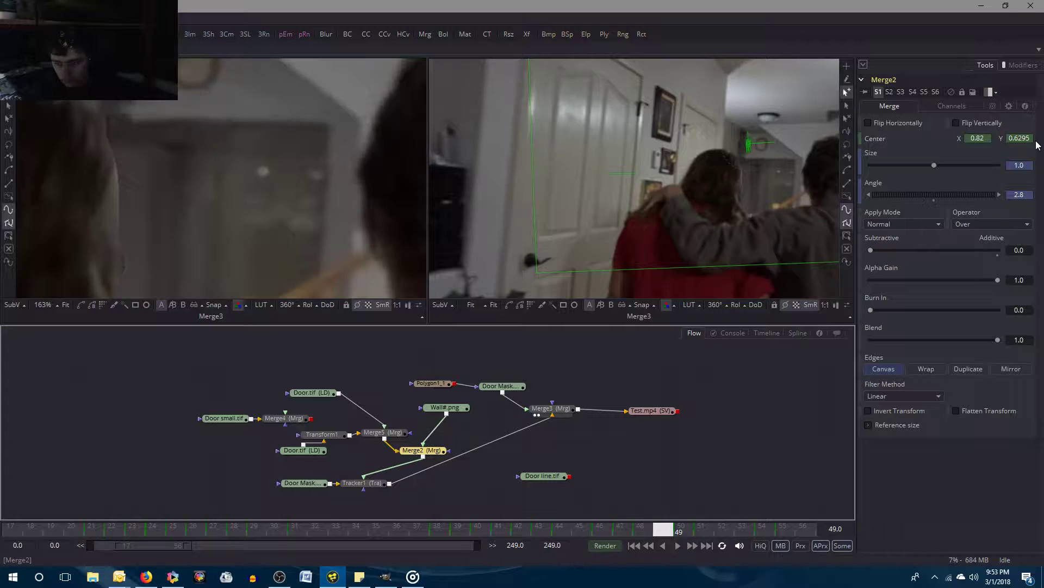
Compare the wall overlay's vertical position at frame 50 with frame 49.
key(bracketright)
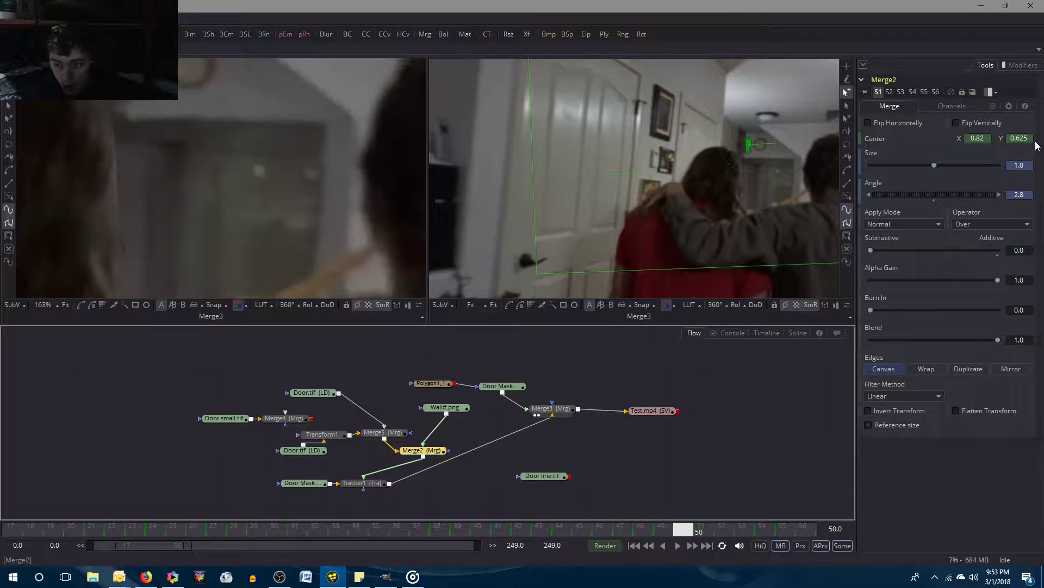
key(bracketleft)
key(bracketright)
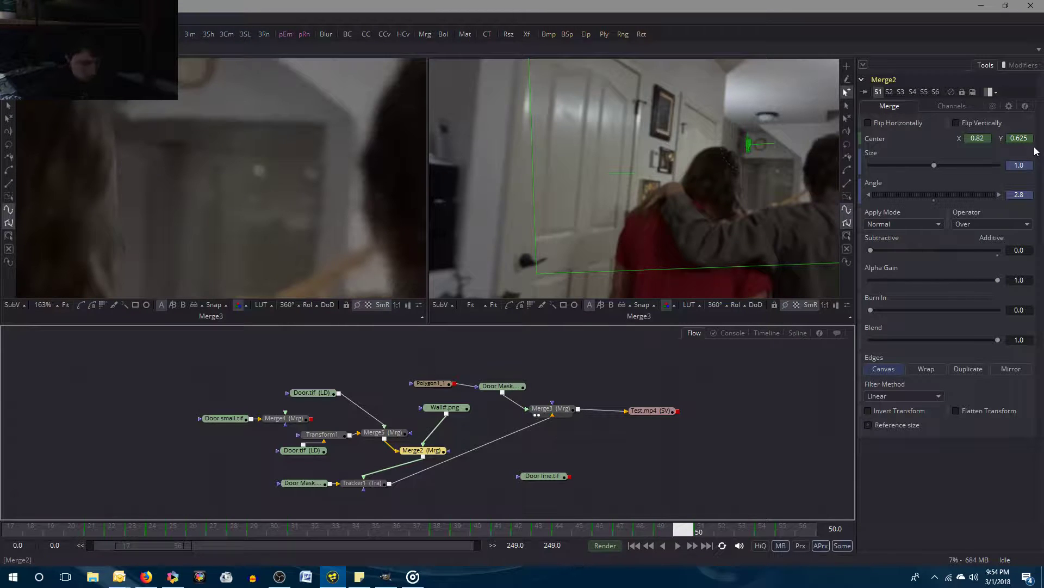
key(bracketleft)
key(bracketright)
key(bracketleft)
key(bracketright)
Set Merge2's Center Y to 0.6249 at frame 50 and check the wall overlay against frame 49.
click(1028, 139)
key(BackSpace)
text(49)
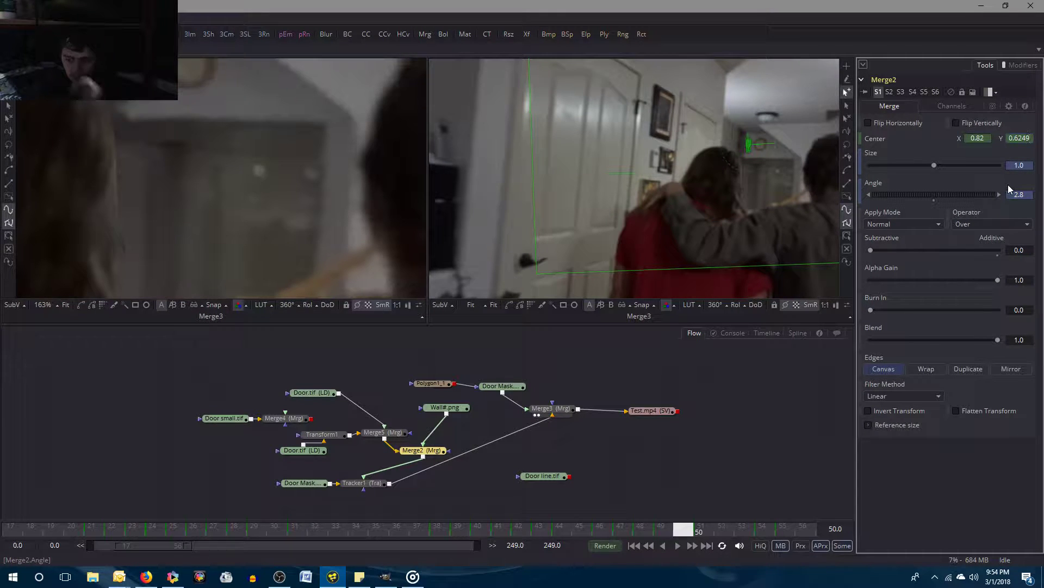
key(Tab)
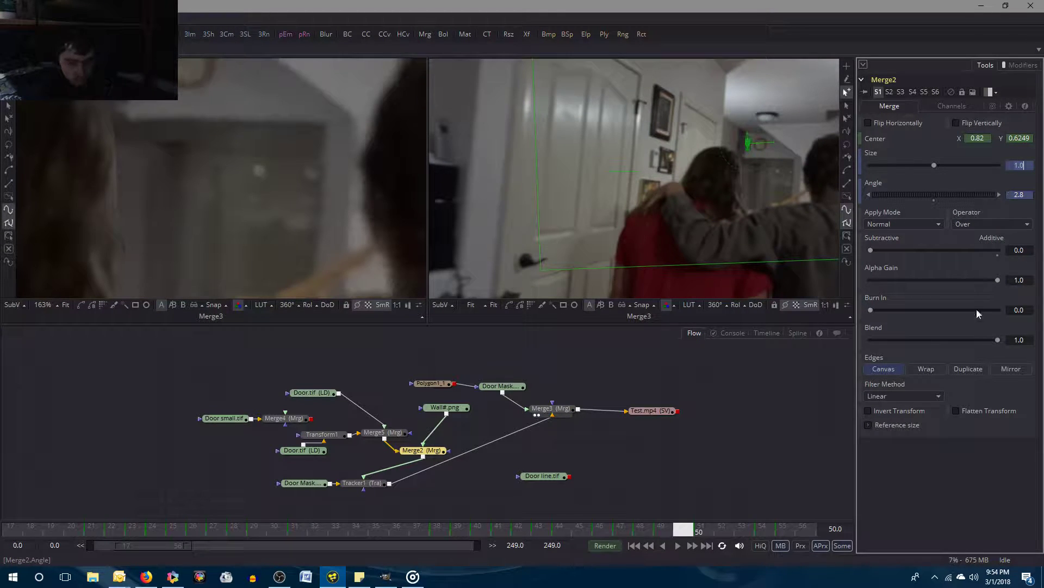
click(769, 481)
key(Left)
key(Right)
key(Left)
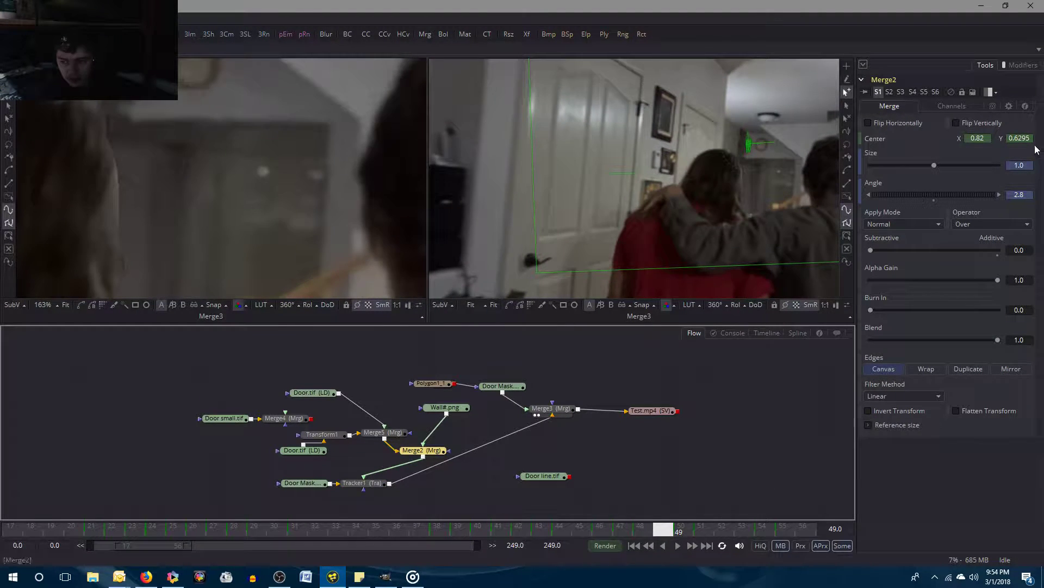
key(Right)
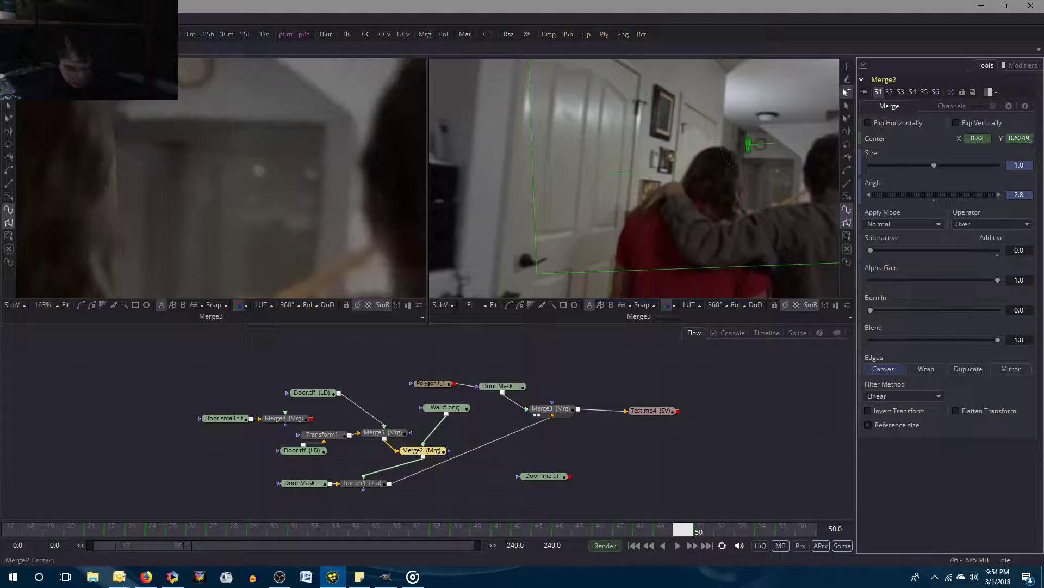
Set Merge2's Center Y to 0.6248 at frame 50 and compare the wall overlay with frame 49.
text(8)
key(Tab)
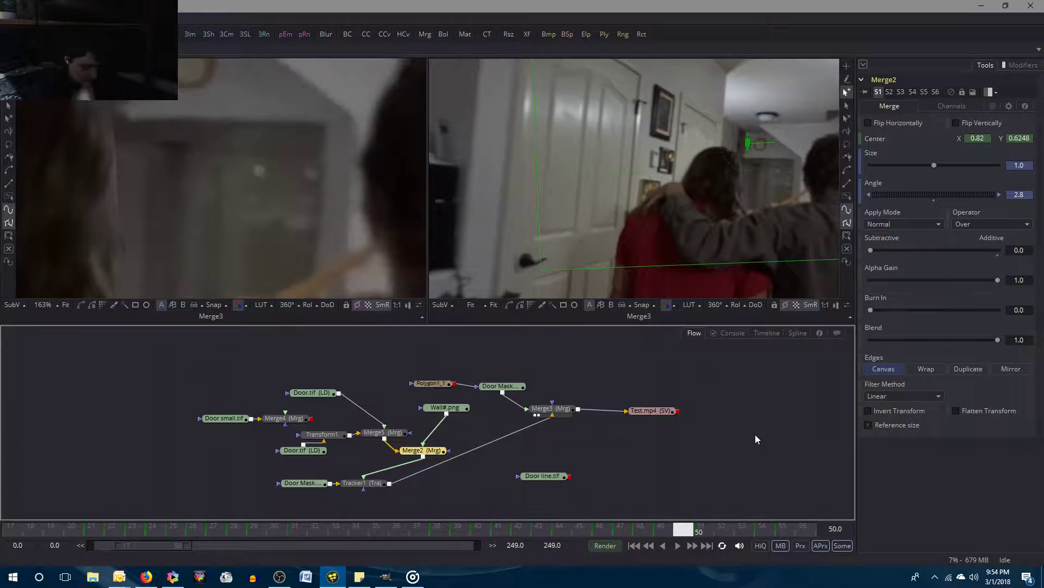
key(Left)
key(Right)
key(Left)
key(Right)
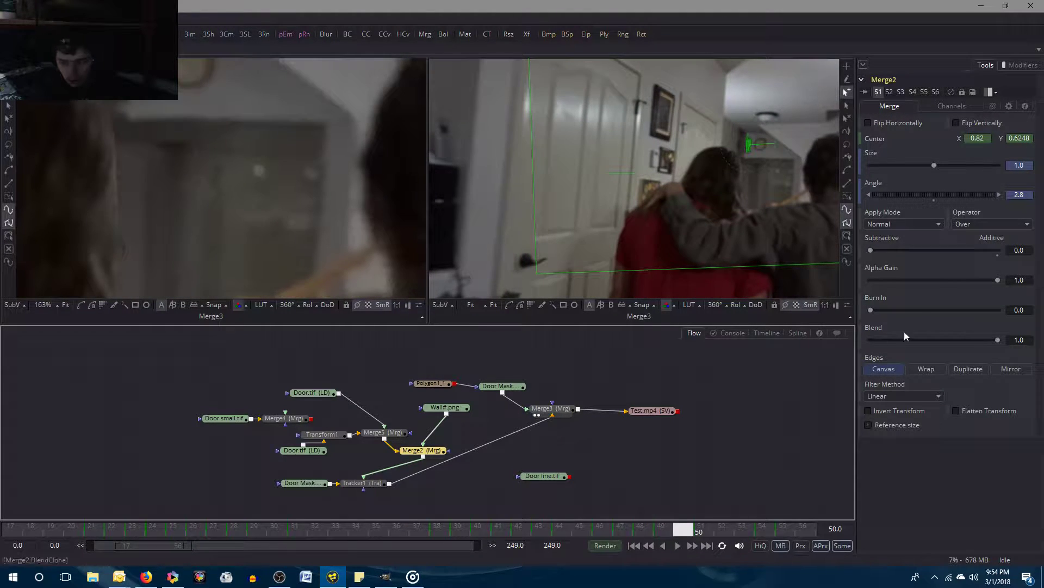
Set Merge2's Center Y to 0.6245 at frame 50 and compare the wall overlay with frame 49.
click(1033, 138)
key(BackSpace)
text(5)
key(Return)
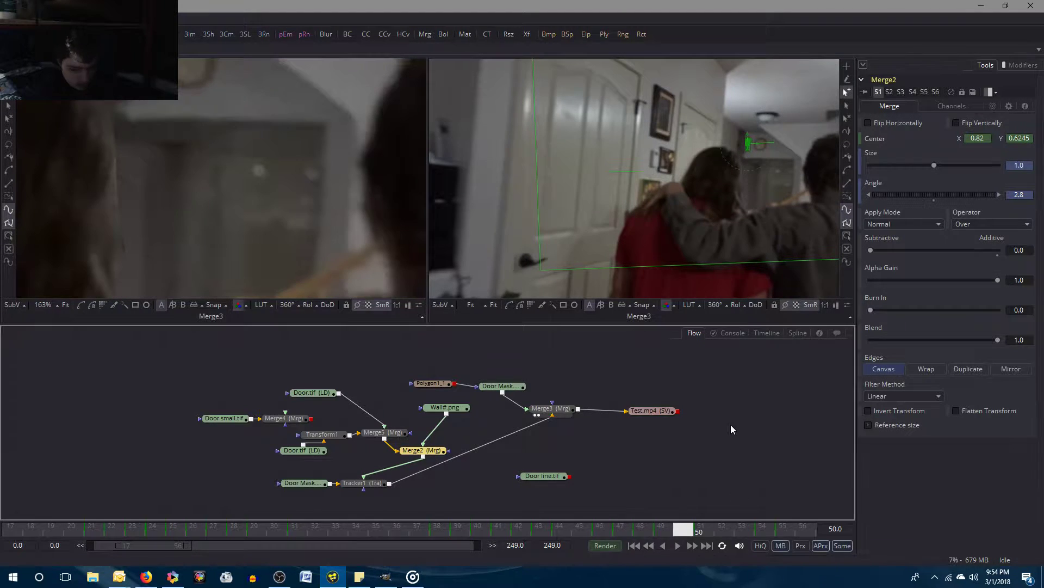
key(Left)
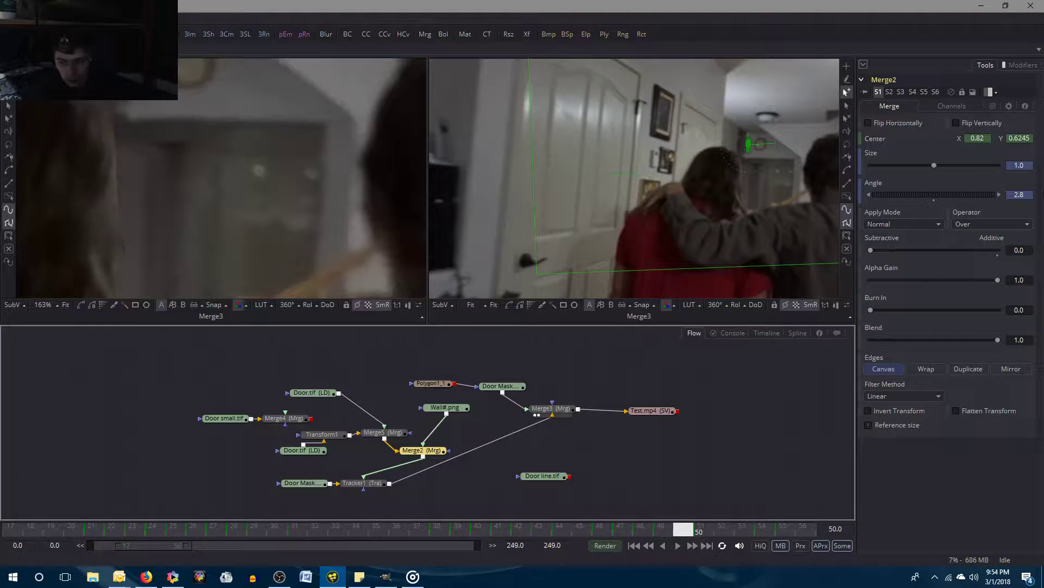
key(Right)
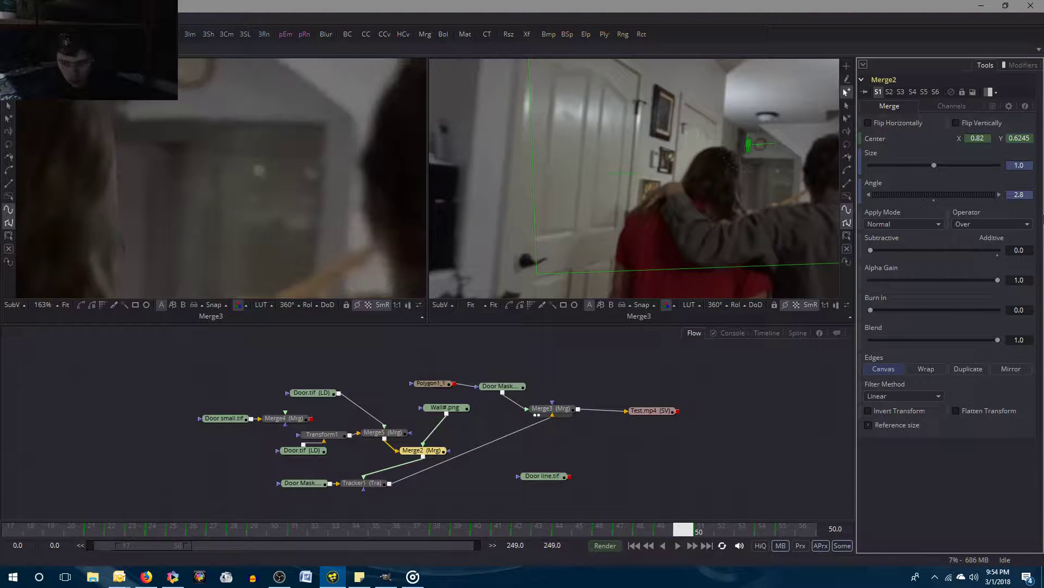
Set Merge2's Center Y to 0.6244 at frame 50 and check the wall overlay against frame 49.
key(BackSpace)
text(4)
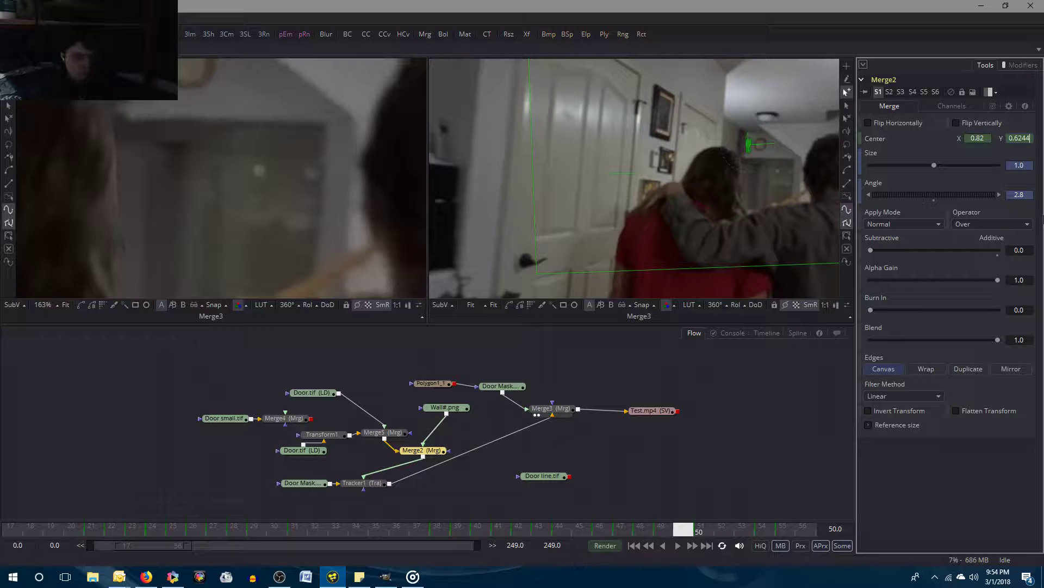
key(Tab)
click(772, 409)
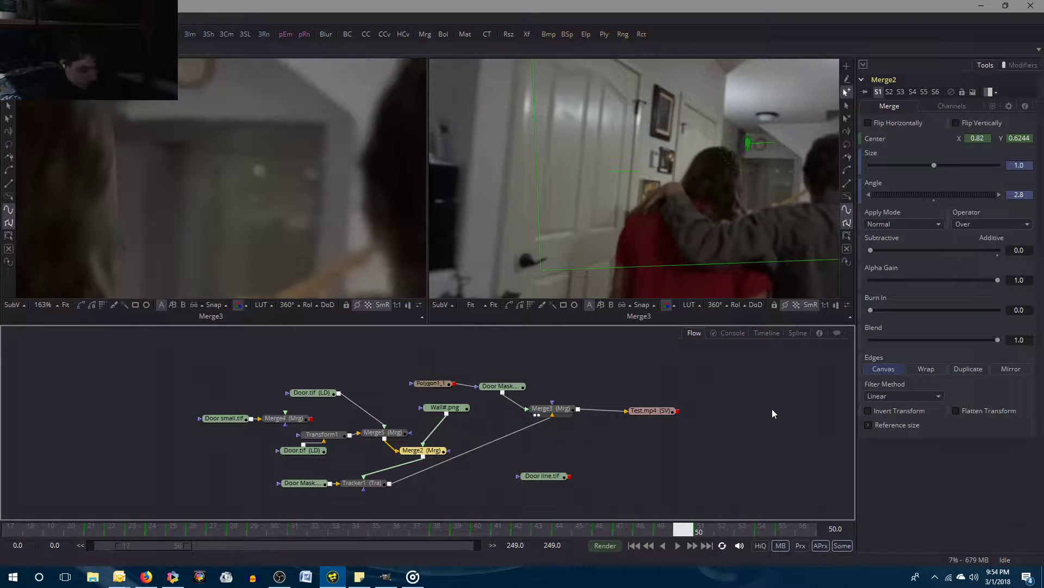
key(Left)
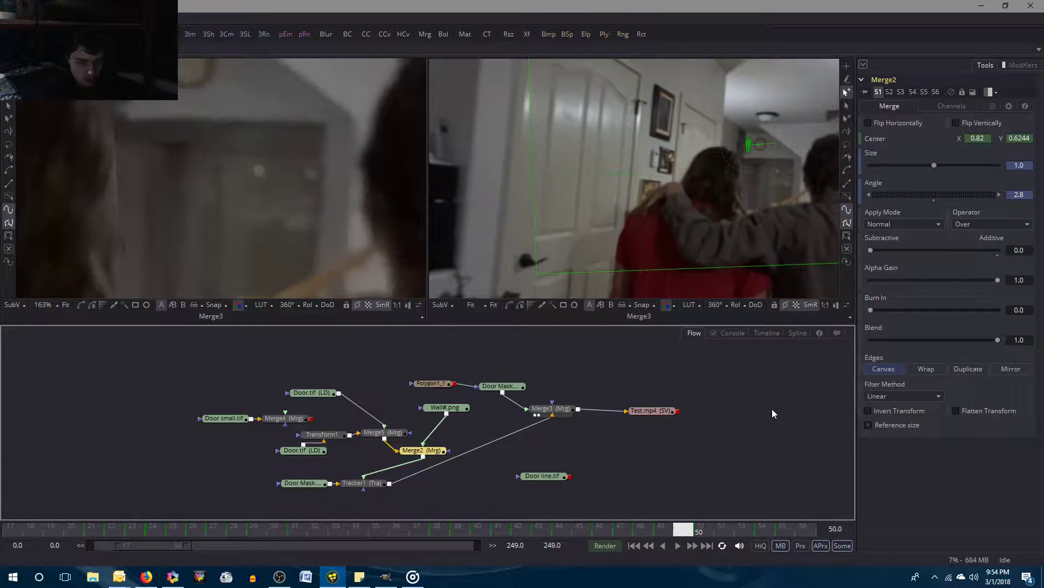
Set Merge5's Center X to 0.353 at frame 50 and compare the door overlay with frame 49.
click(383, 432)
key(Right)
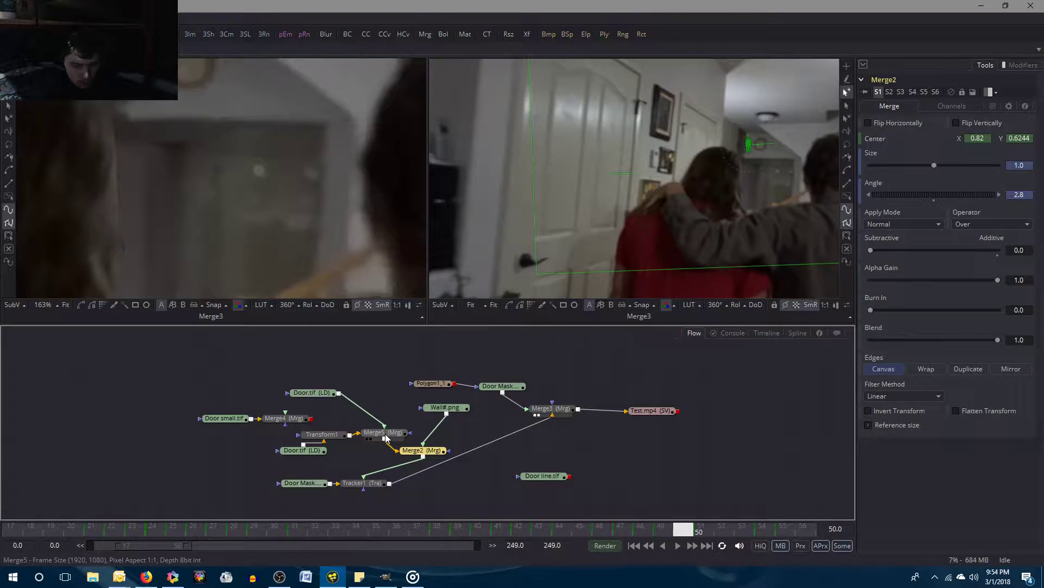
key(Left)
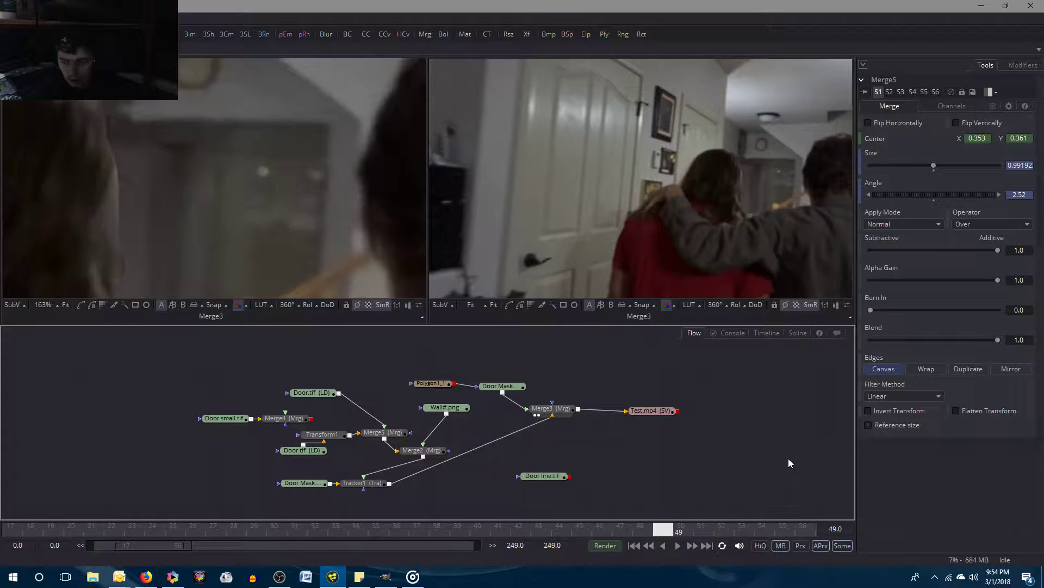
key(Right)
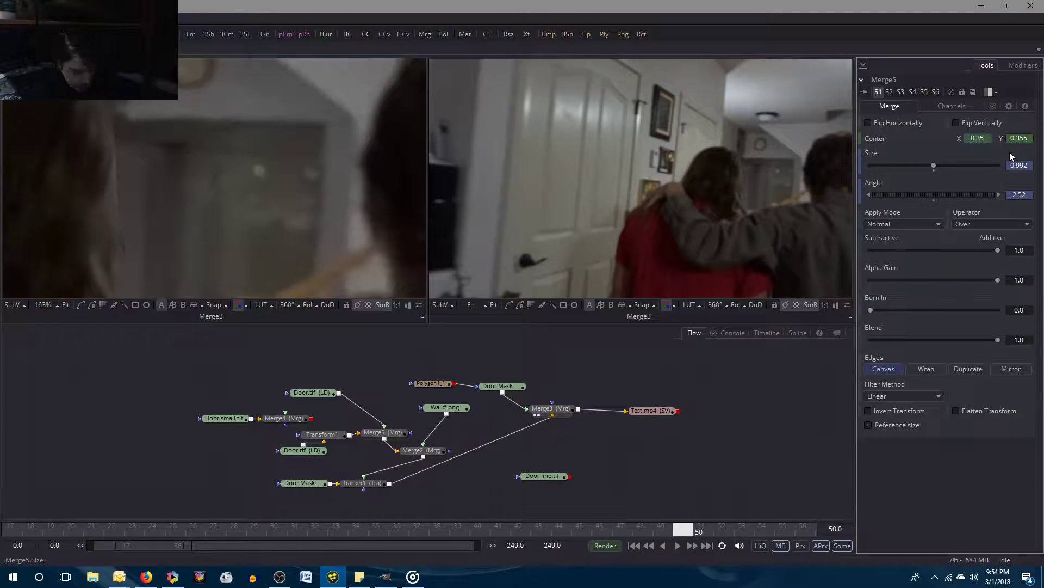
click(793, 448)
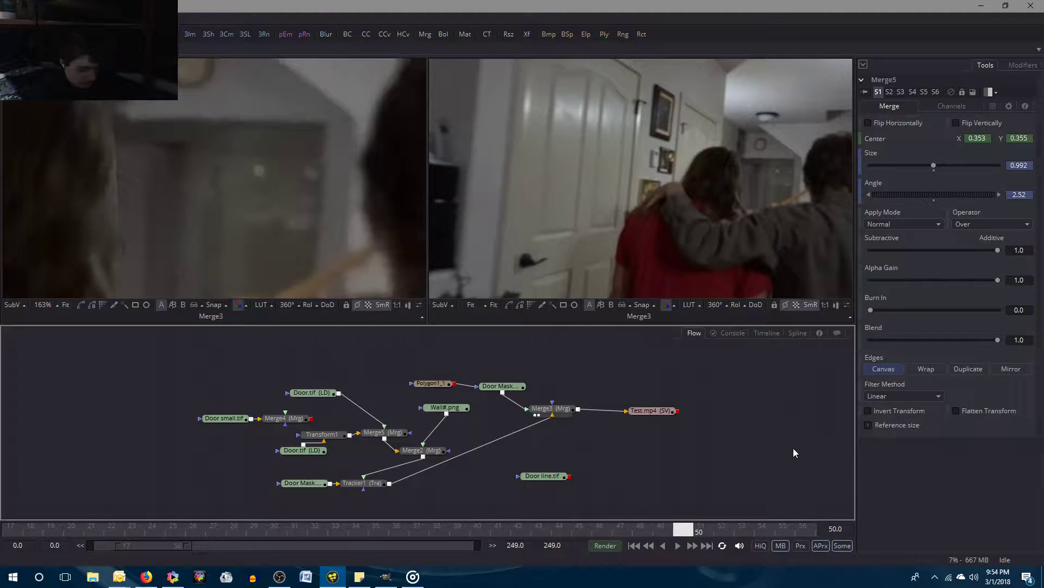
key(Left)
key(Right)
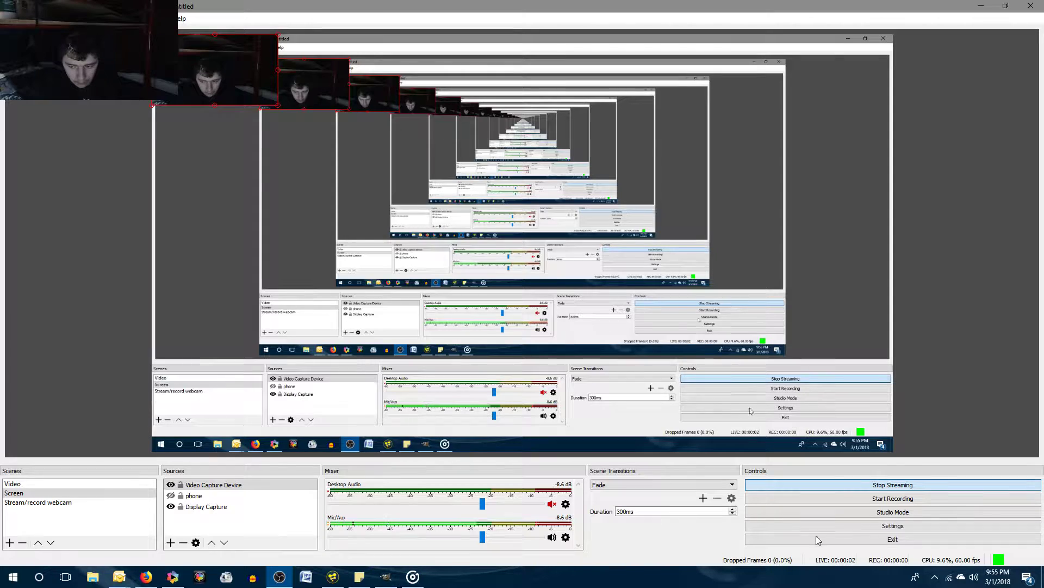
mouse_move(329, 586)
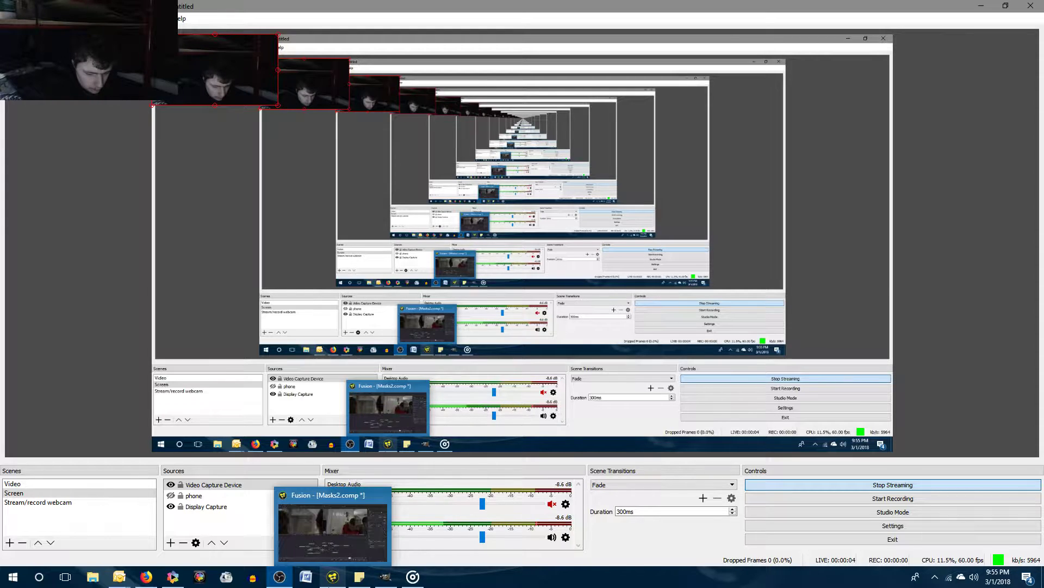
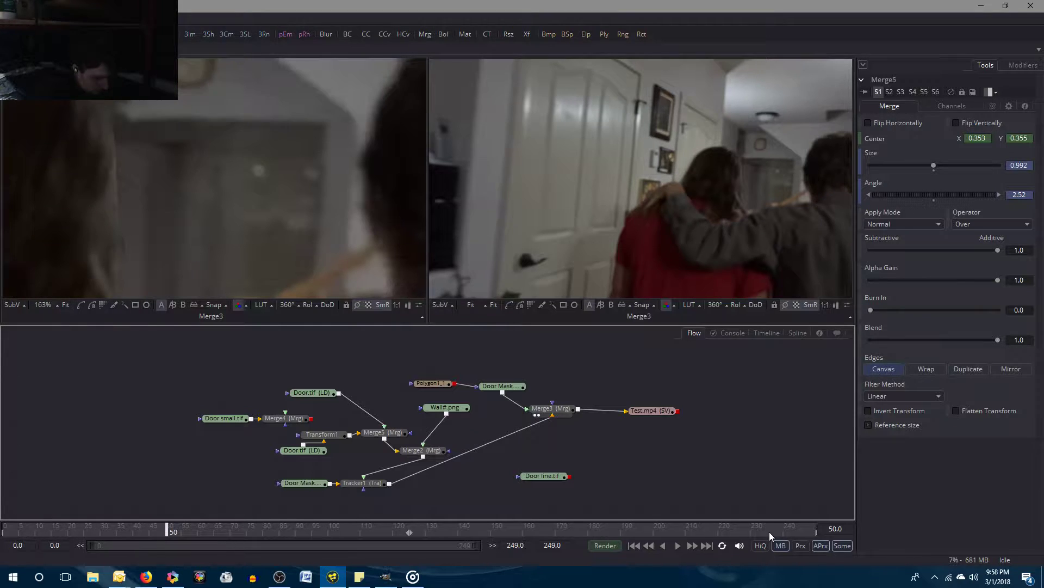
click(407, 581)
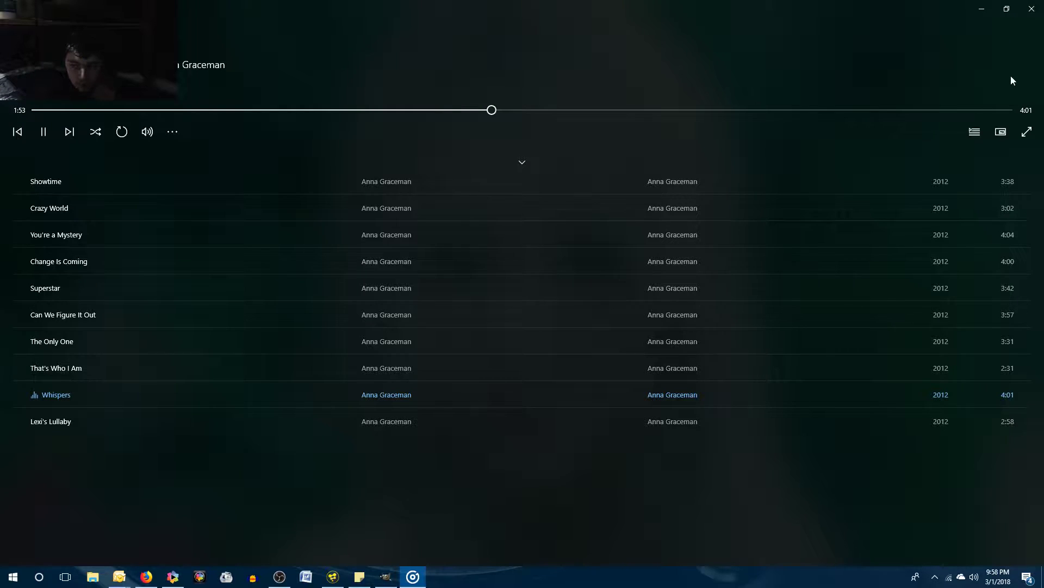
click(50, 130)
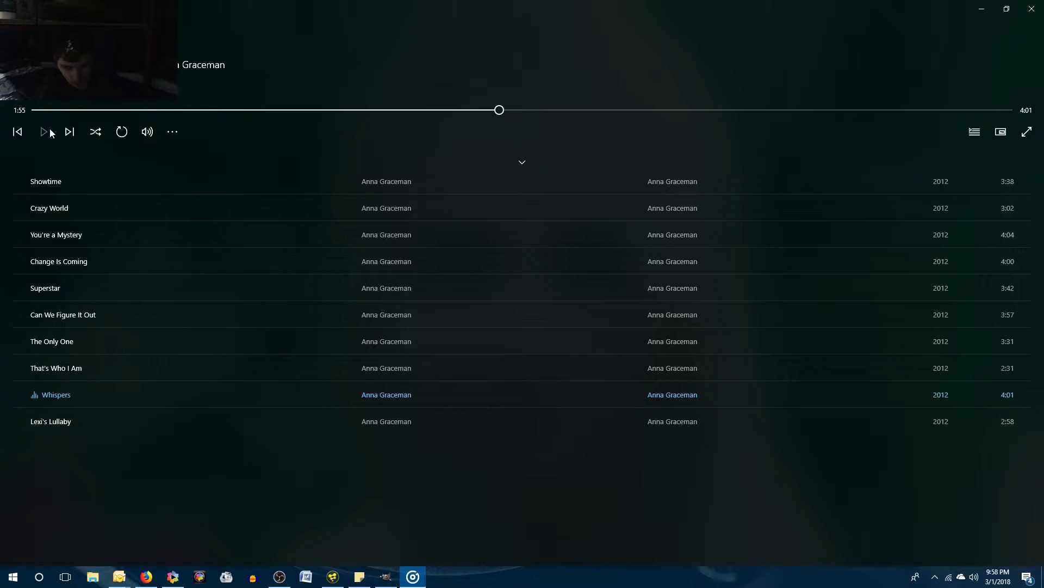
click(46, 129)
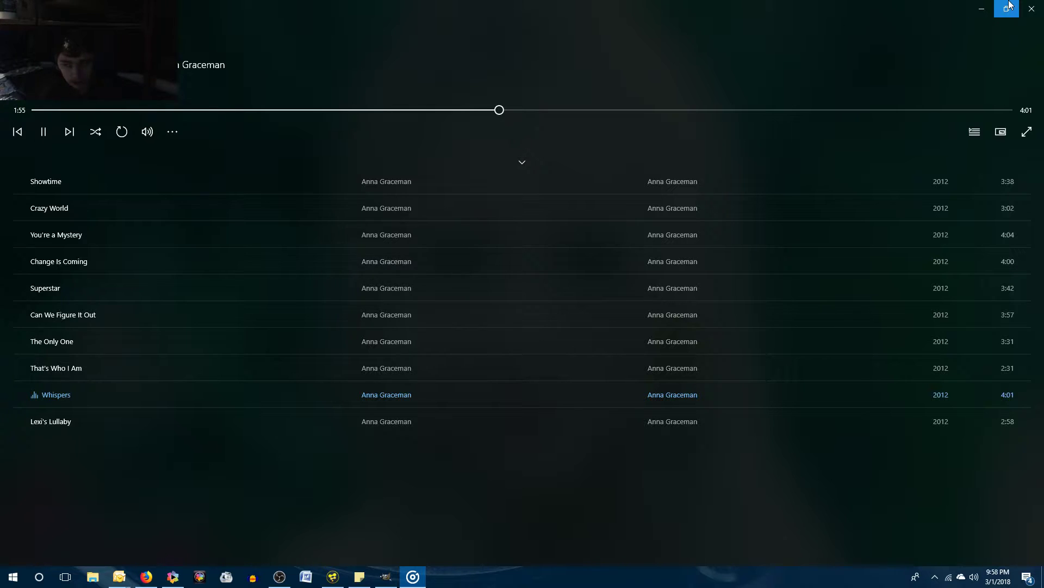
click(983, 10)
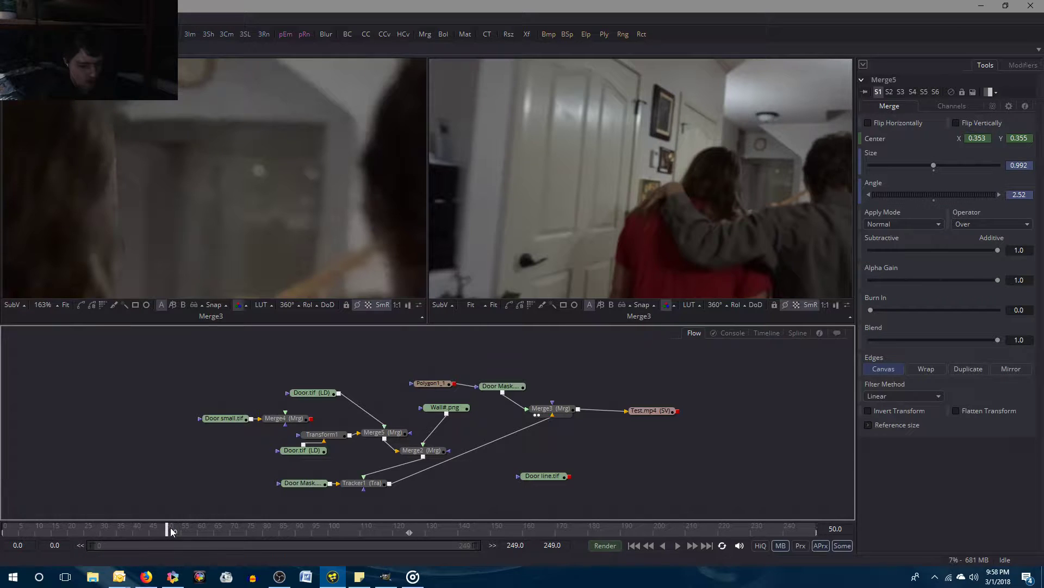
Select Merge5 and examine how steady the door overlay is between frame 50 and its neighbouring frame.
scroll(171, 531, up, 2)
scroll(171, 528, up, 5)
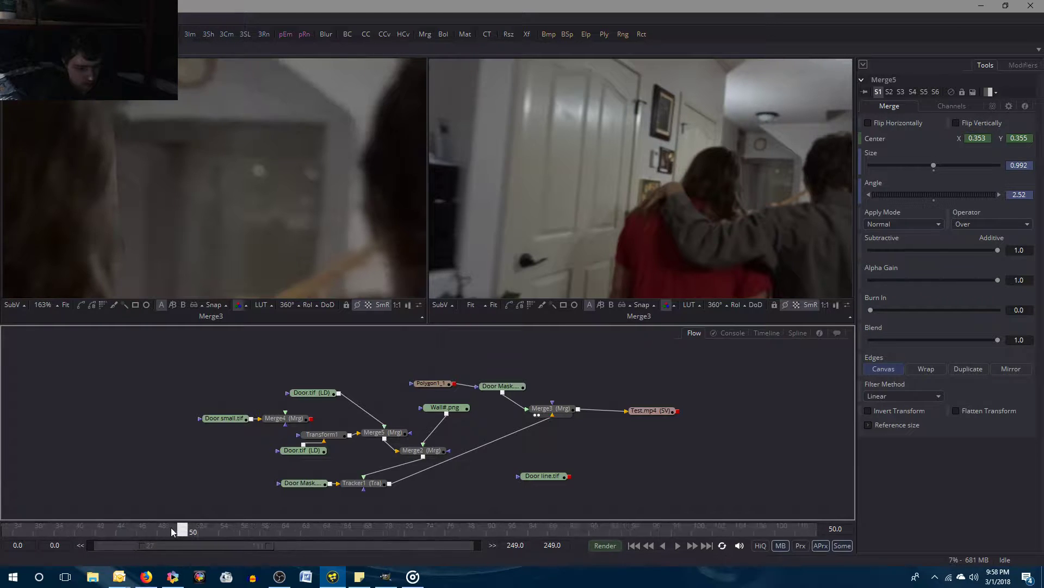
scroll(171, 527, up, 4)
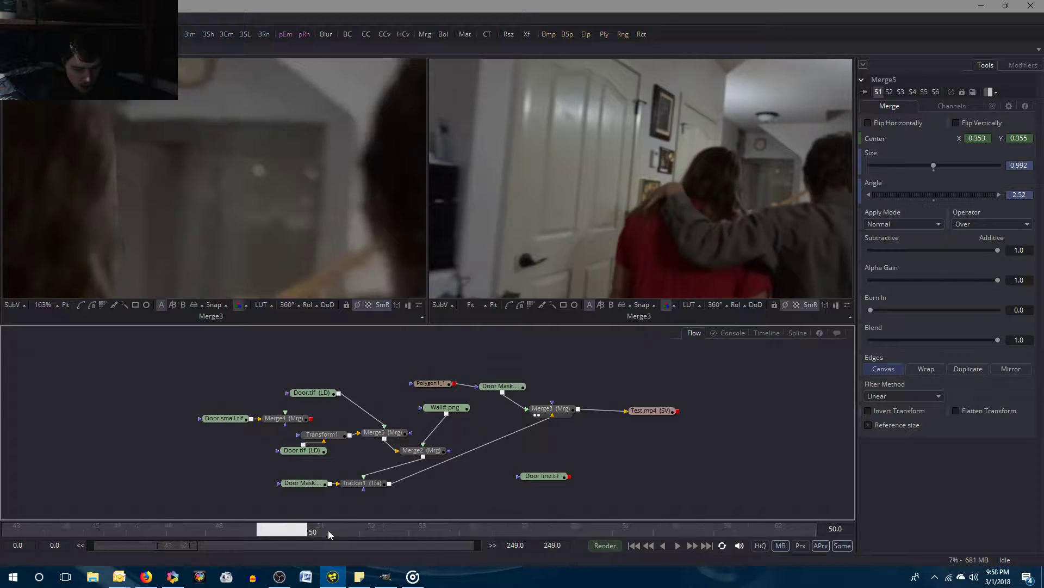
scroll(432, 536, down, 4)
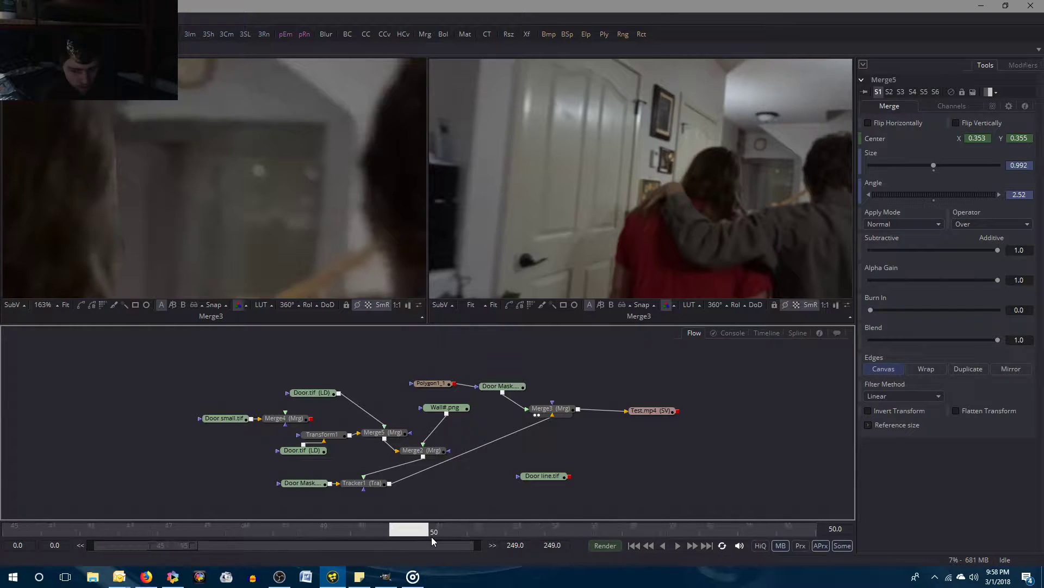
scroll(431, 536, down, 1)
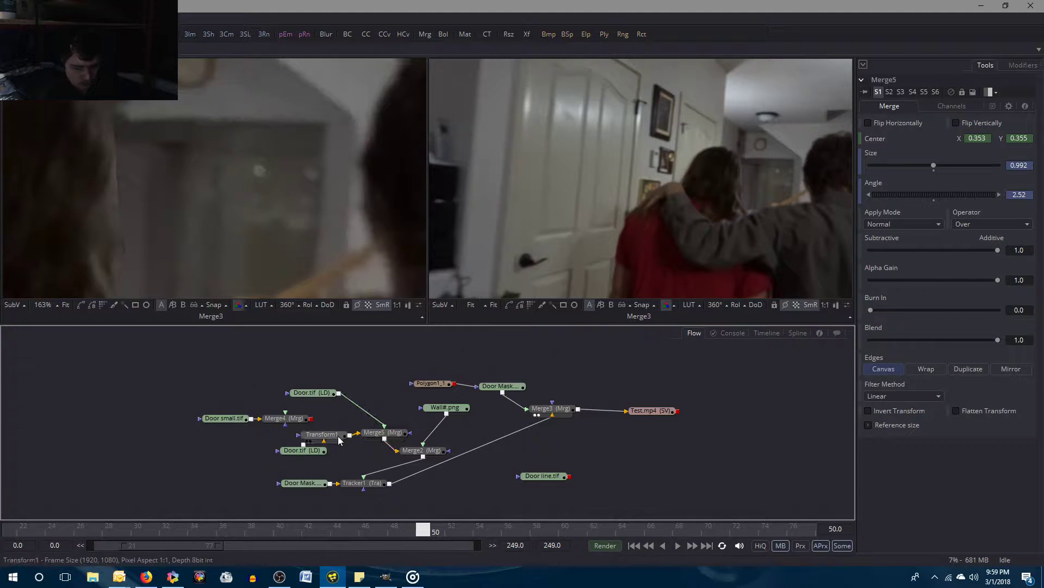
click(374, 434)
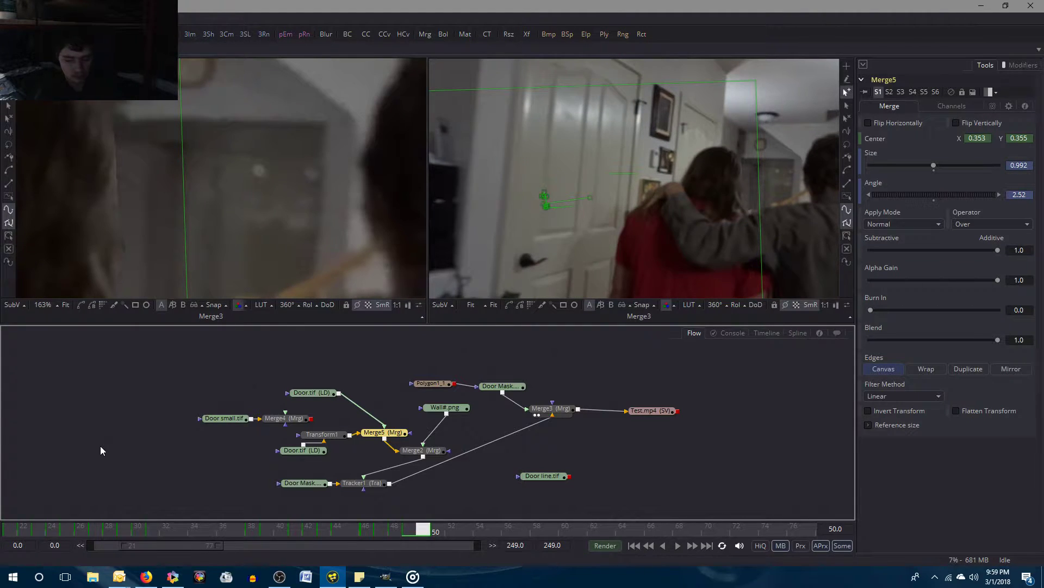
key(Left)
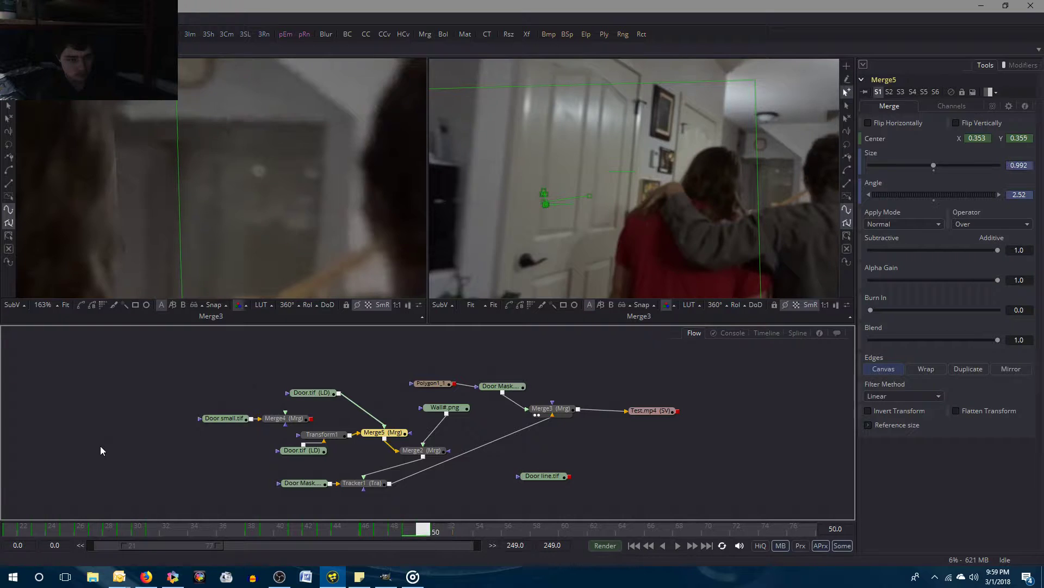
key(Right)
key(Left)
key(Right)
key(Left)
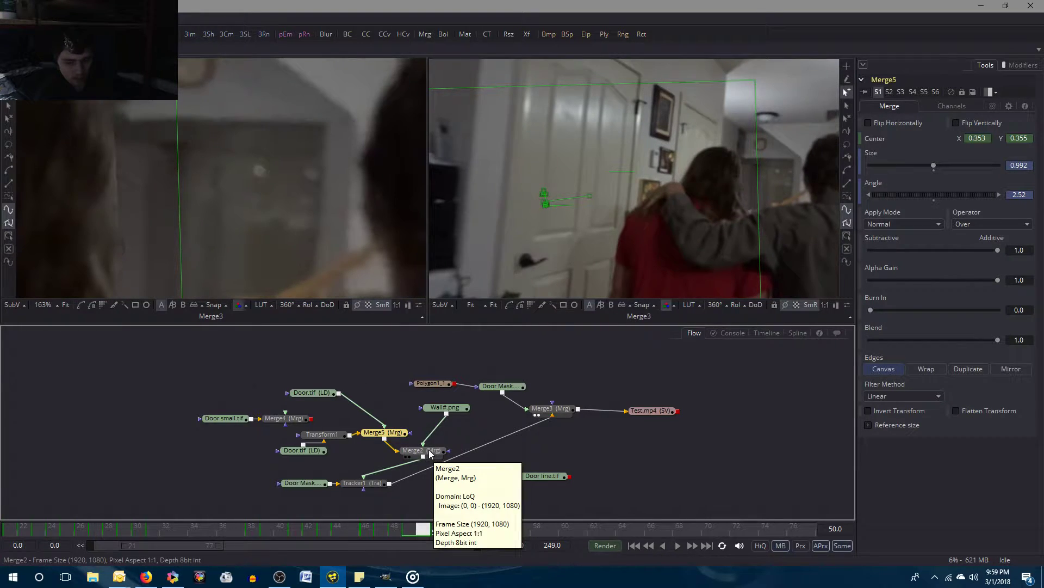
Select Merge2 and flip between frames 50 and 51 to examine how steady the wall overlay is.
click(432, 455)
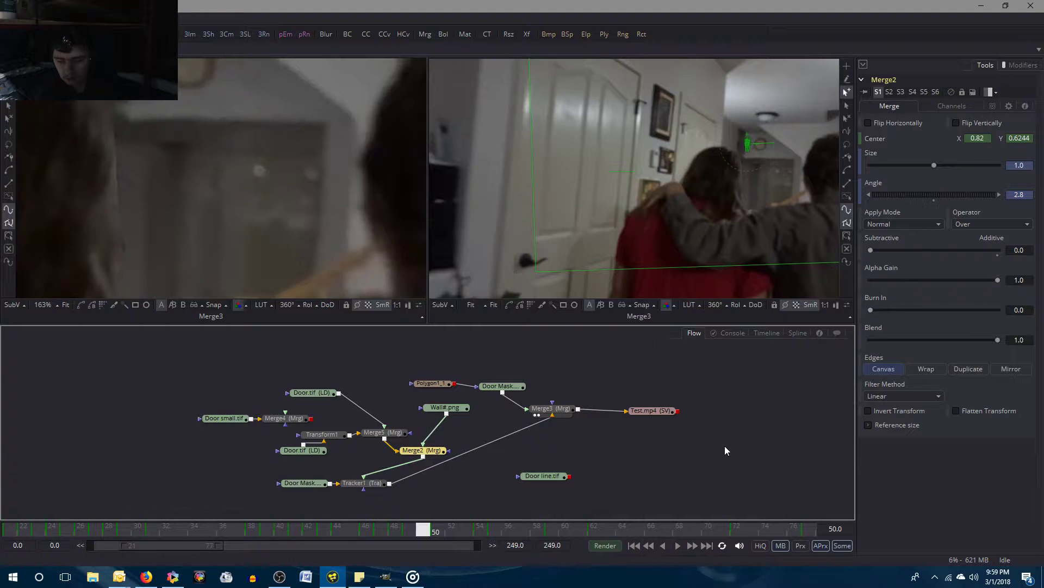
key(Right)
key(Left)
key(Right)
key(Left)
key(Right)
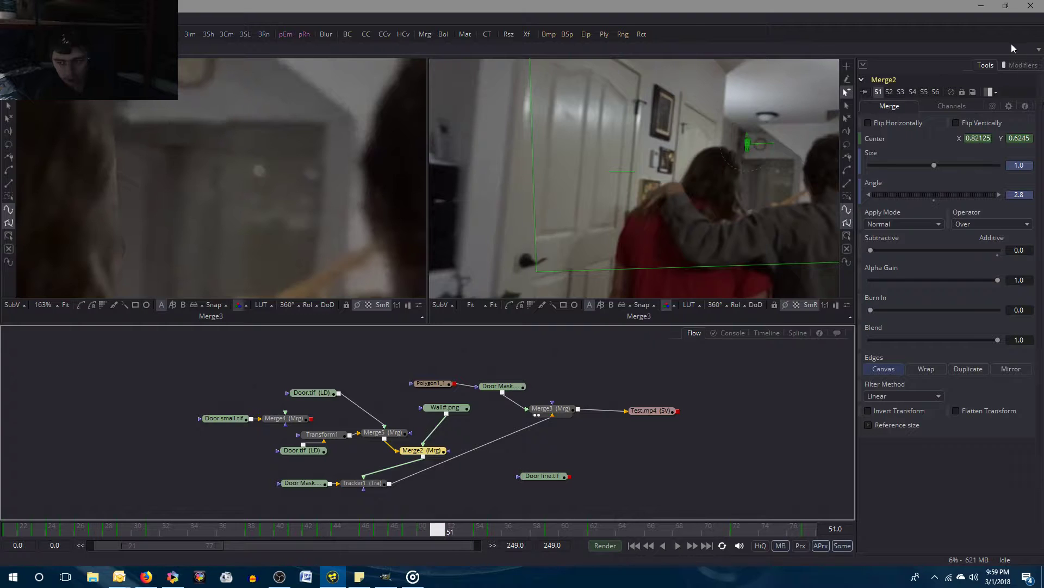
key(Left)
key(Right)
key(Left)
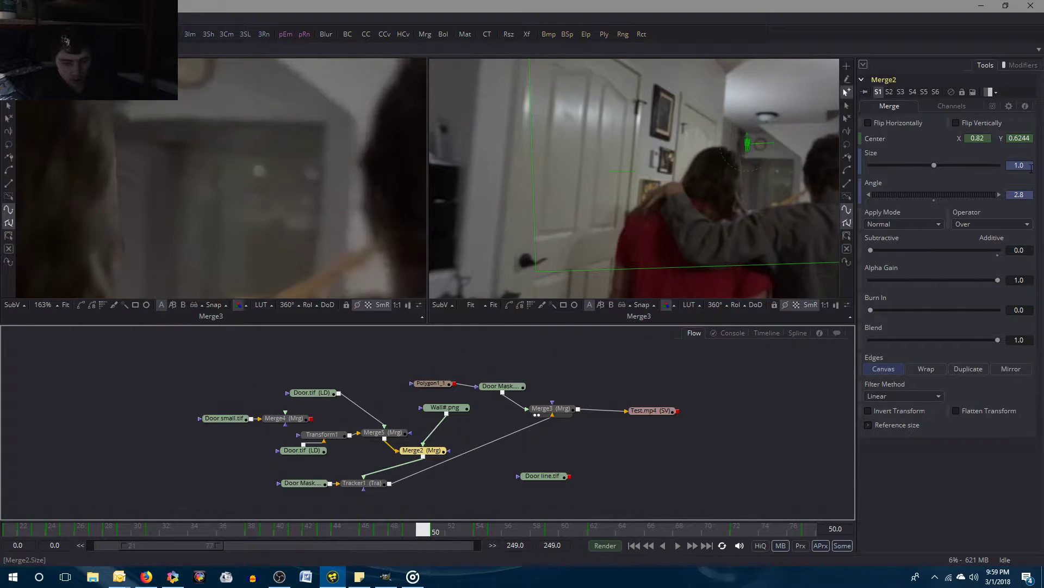
Compare frames 50 and 51, and try Merge2's Center Y at 0.6244 on frame 51.
key(Right)
key(Left)
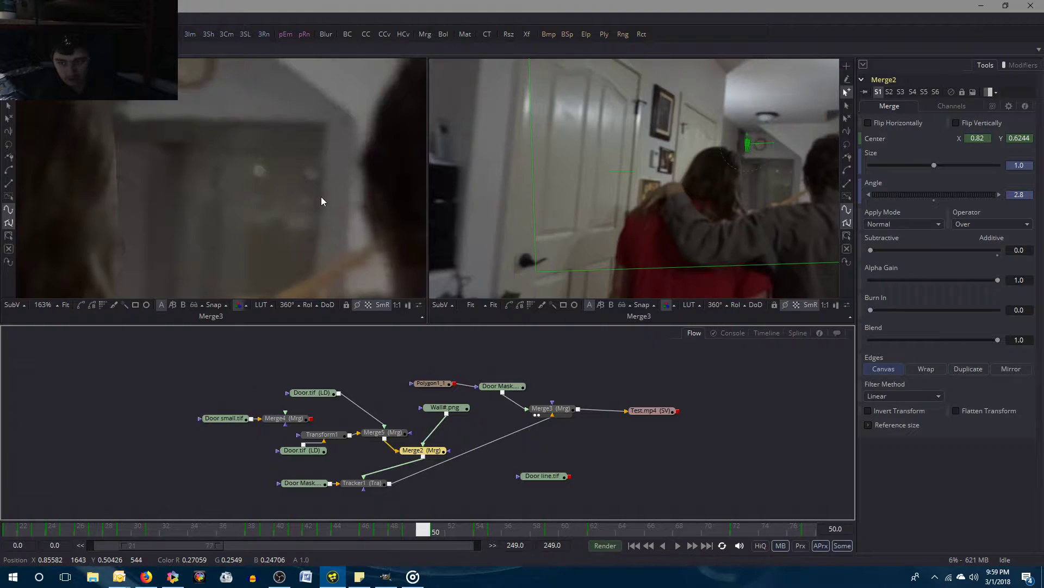
key(Right)
key(Left)
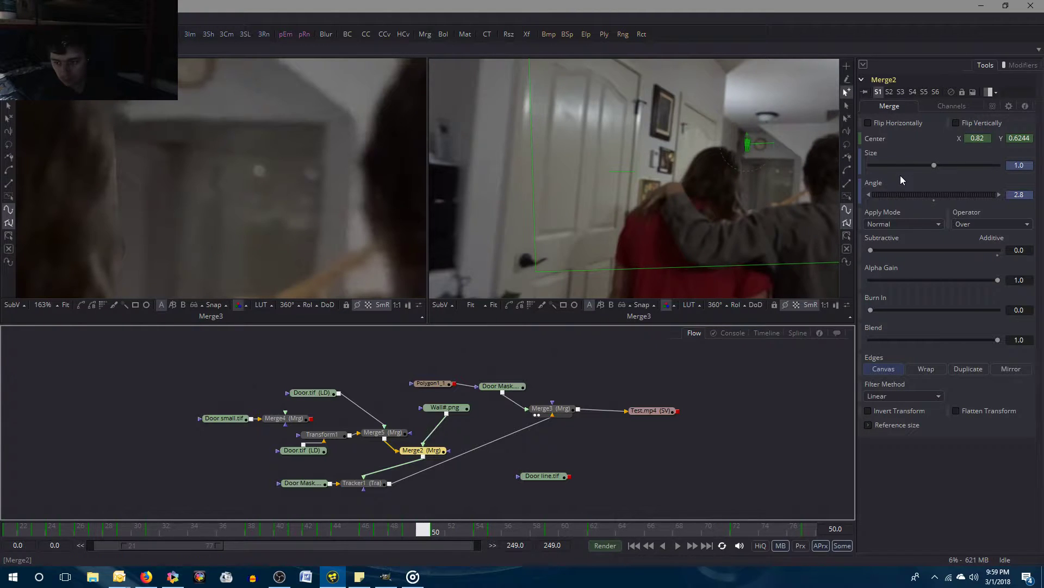
key(Right)
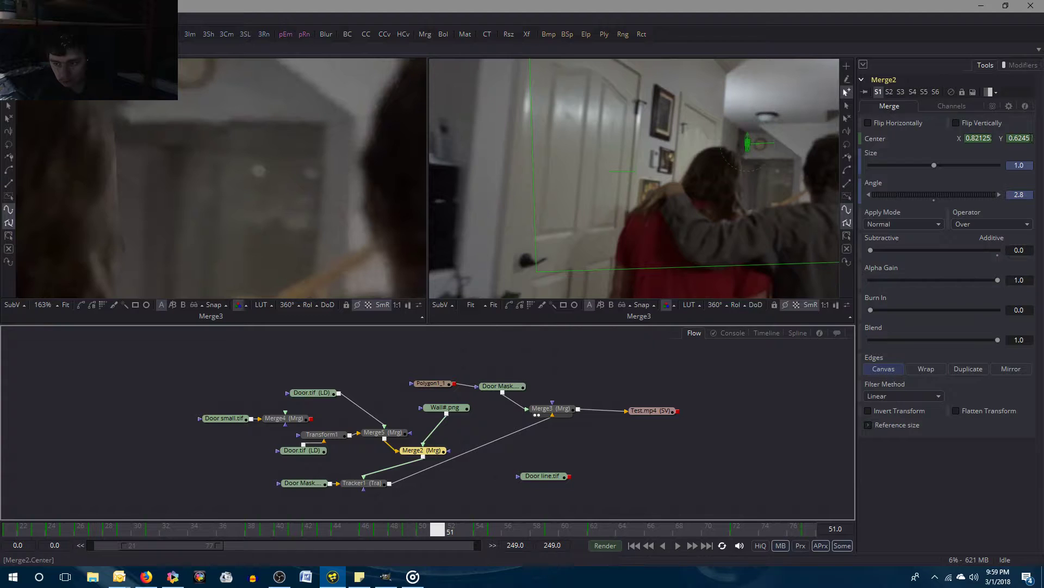
click(1032, 138)
key(BackSpace)
text(4)
key(Tab)
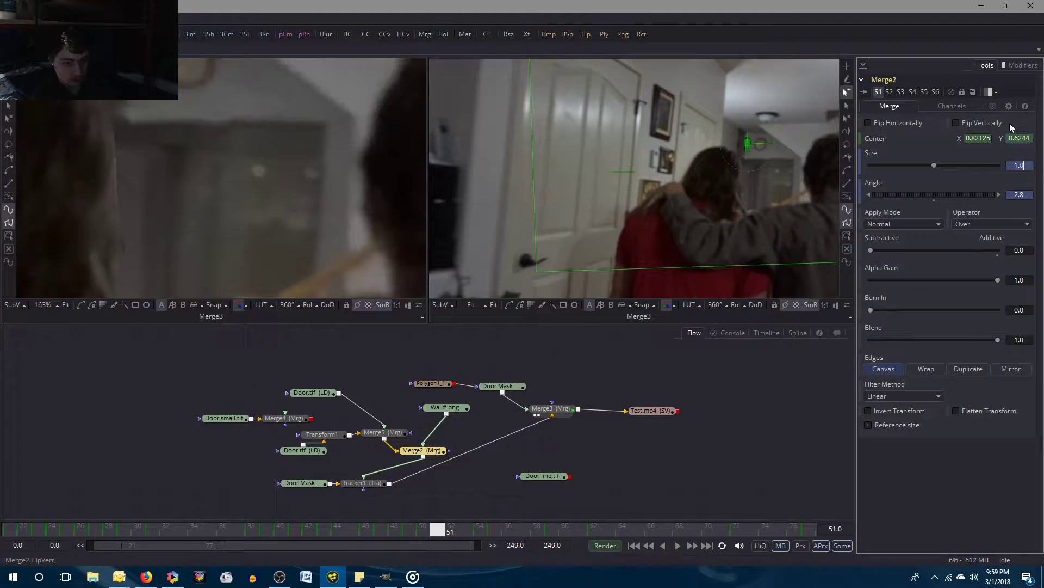
click(795, 434)
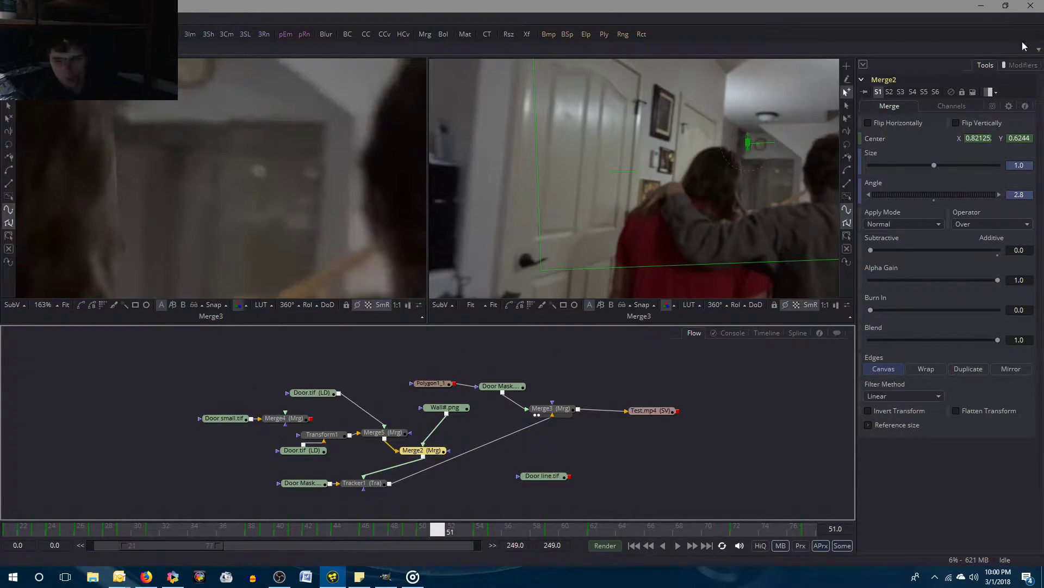
Try Merge2's Center Y at 0.625 and at 0.63 on frame 51.
click(1031, 138)
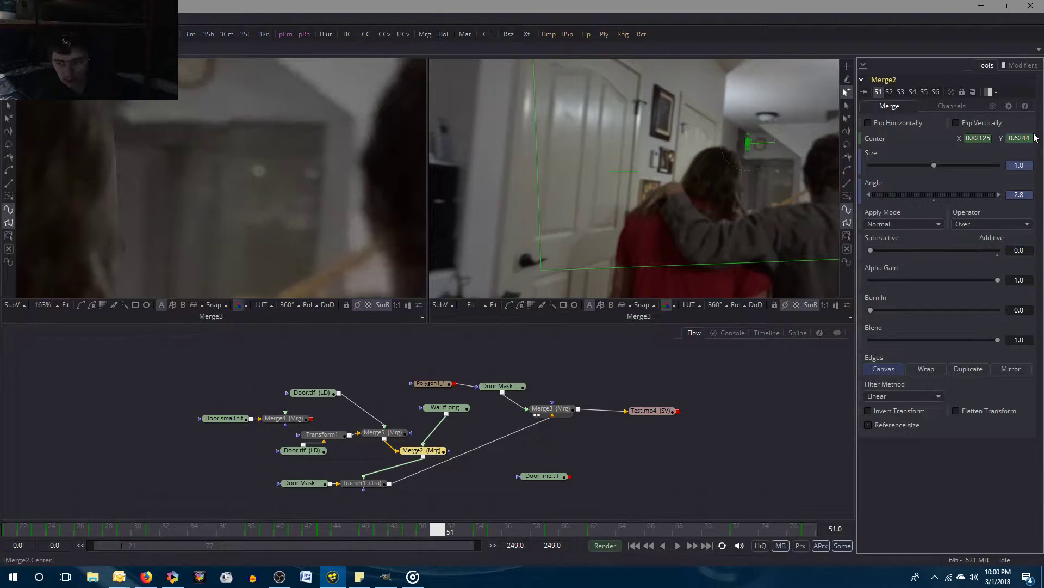
key(BackSpace)
key(BackSpace)
text(5)
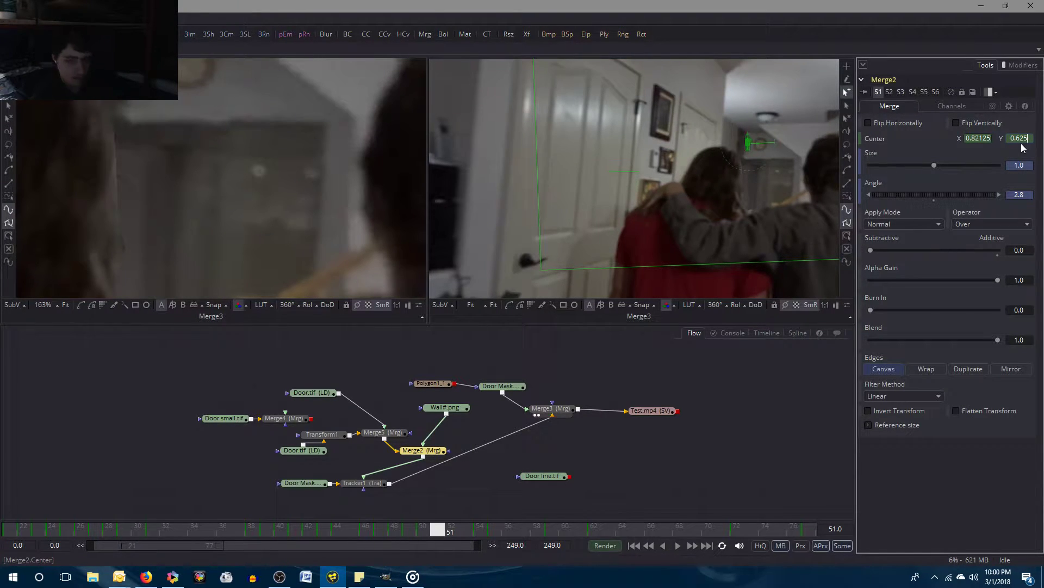
key(Tab)
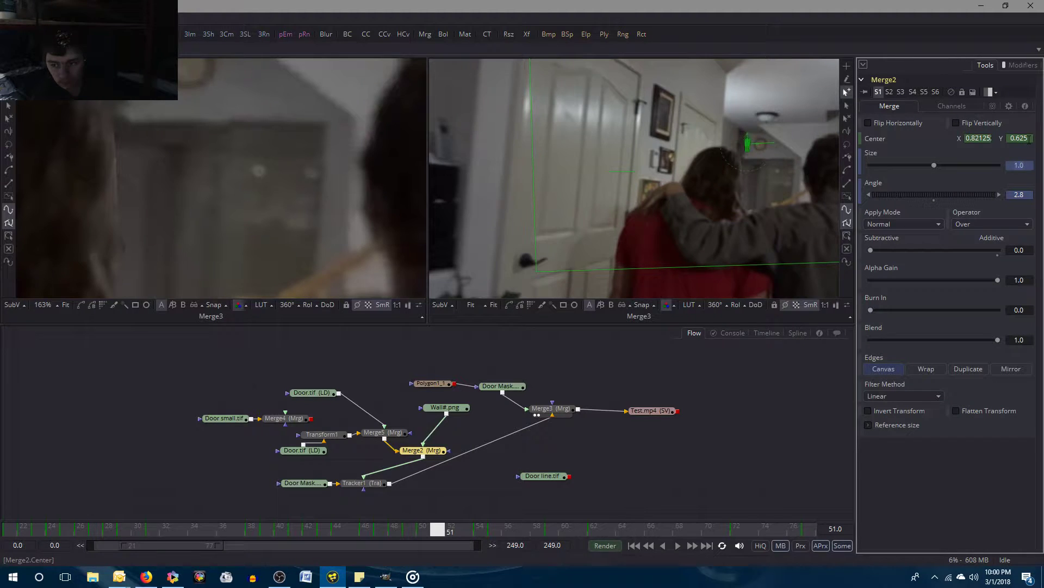
click(1028, 138)
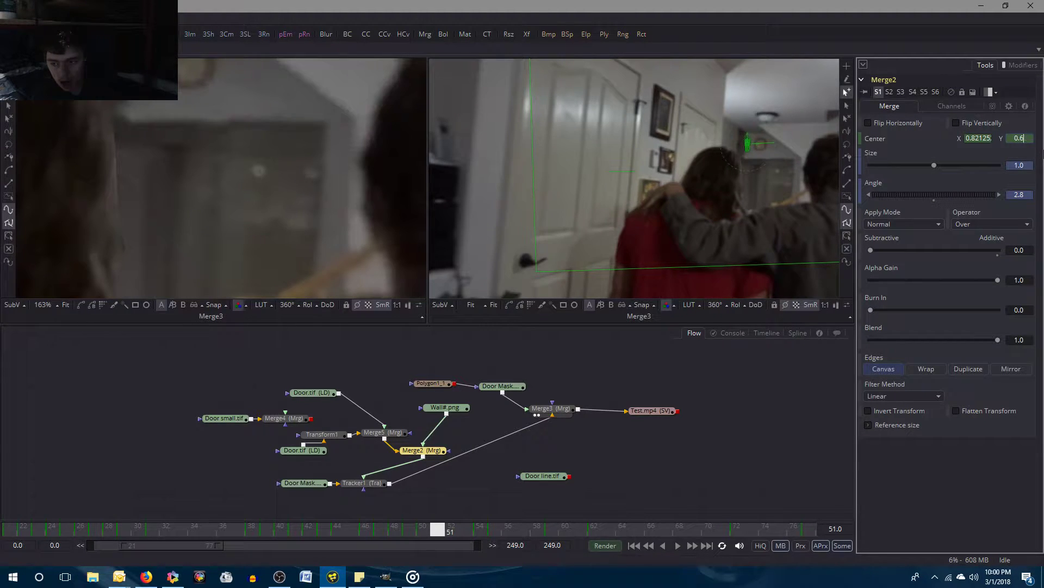
key(BackSpace)
text(3)
key(Tab)
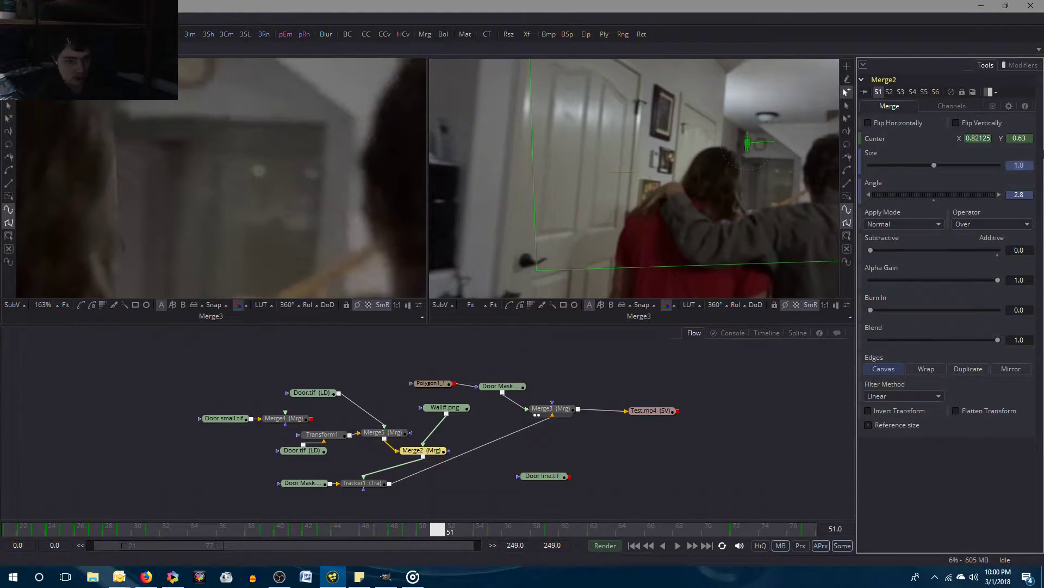
Try Merge2's Center Y at 0.628 on frame 51 and compare the wall overlay with frame 50.
click(1030, 139)
key(BackSpace)
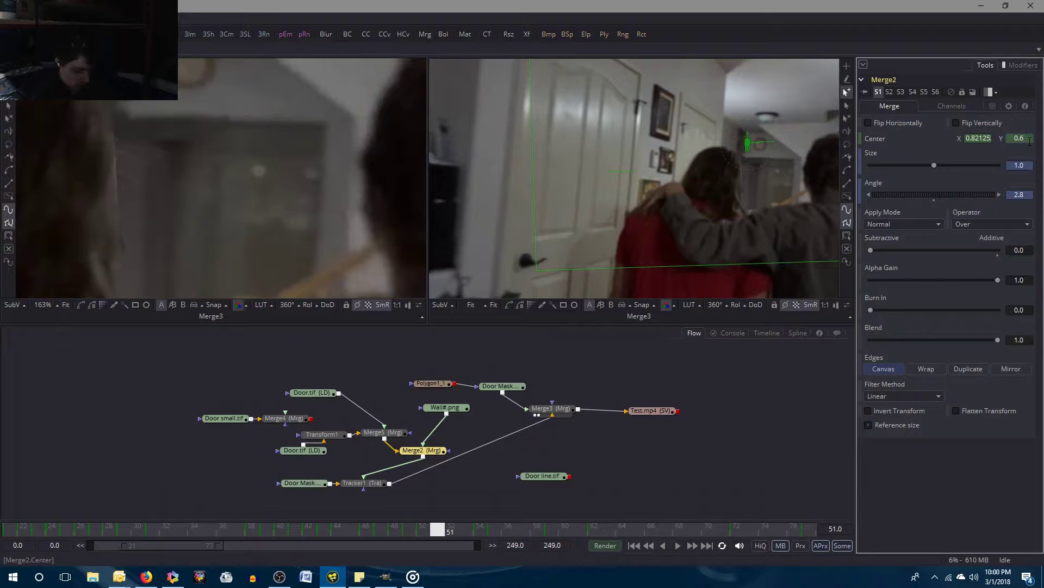
text(28)
key(Tab)
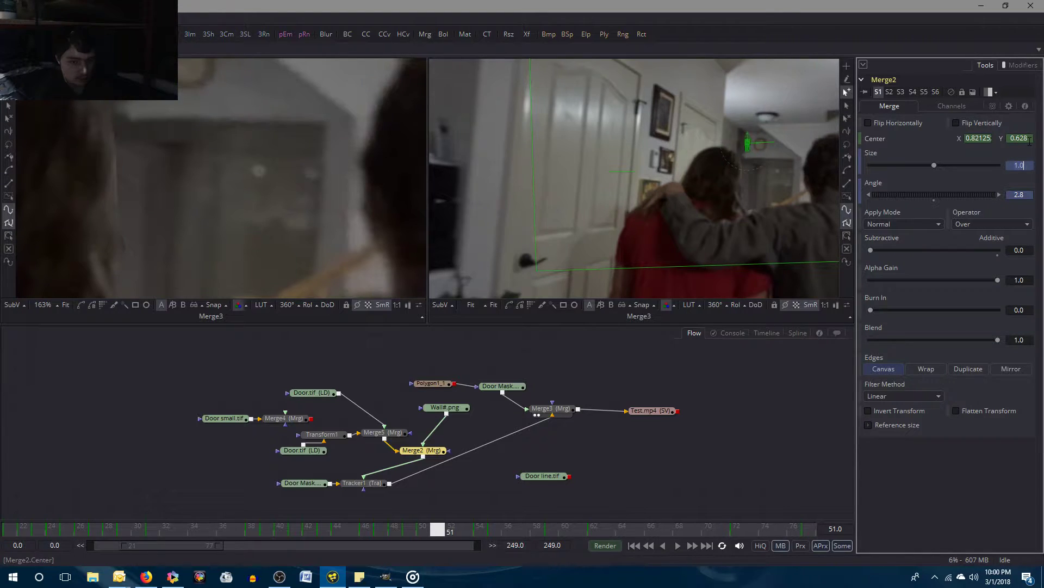
click(782, 422)
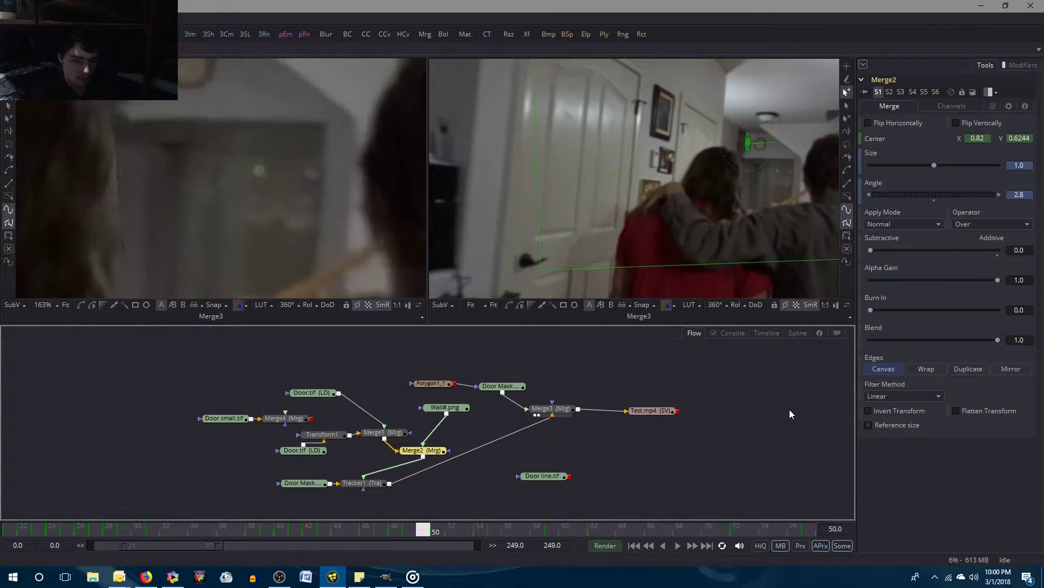
key(Left)
key(Right)
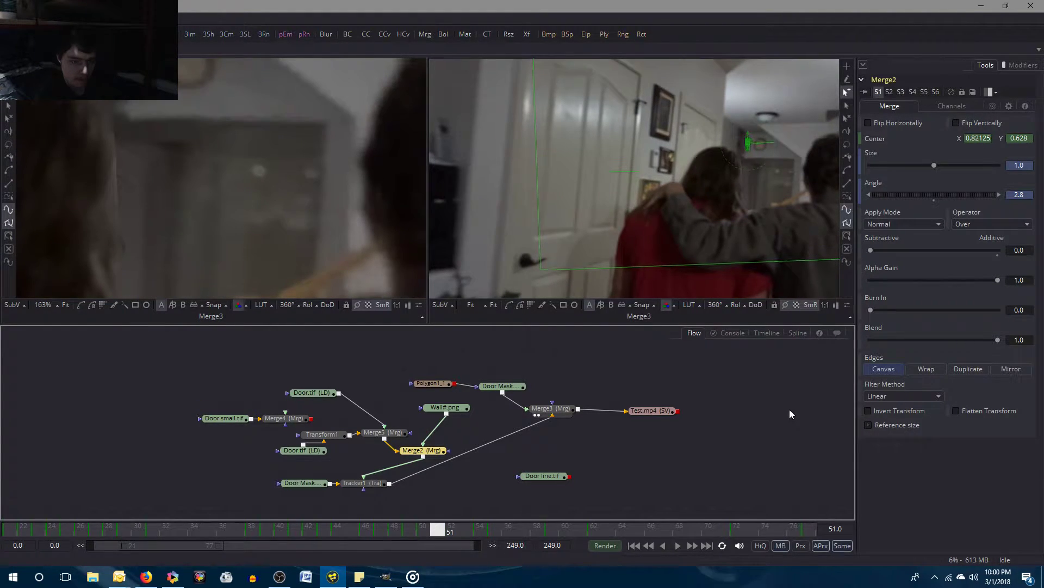
key(Left)
key(Right)
key(Left)
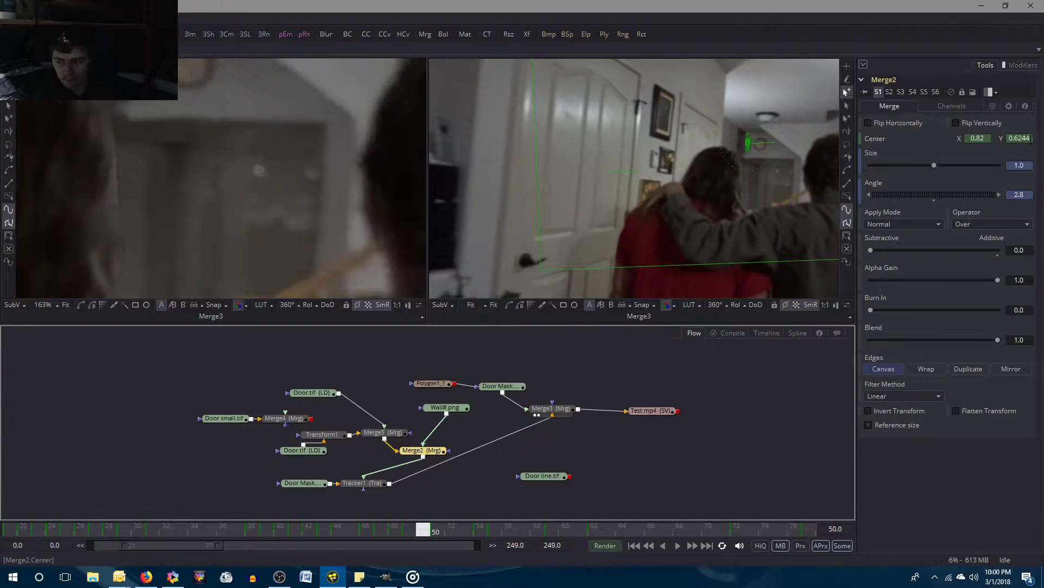
key(Right)
Lower Merge2's Center Y to 0.627 at frame 51.
click(1032, 140)
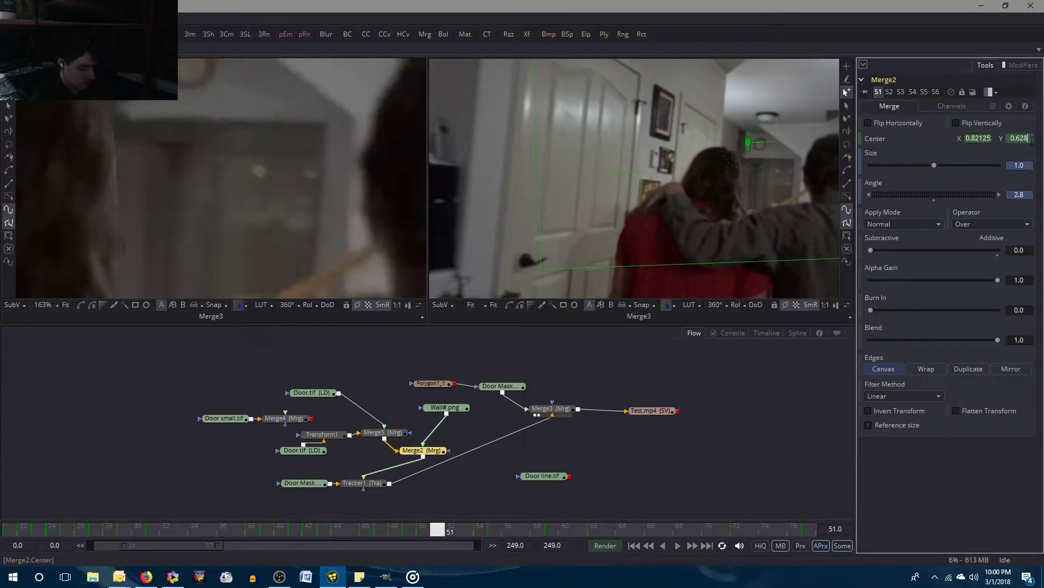
key(BackSpace)
text(7)
key(Tab)
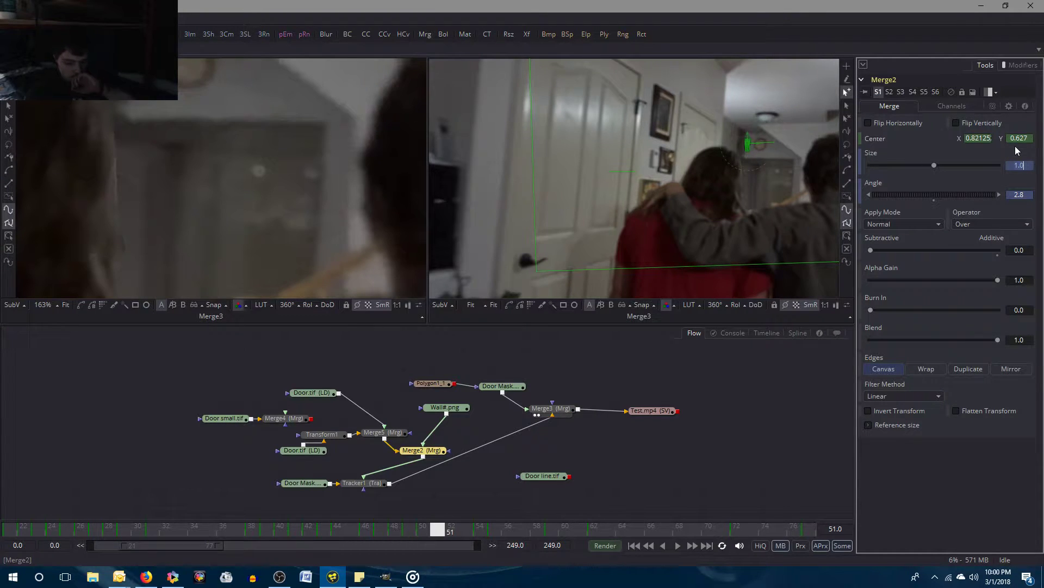
click(770, 456)
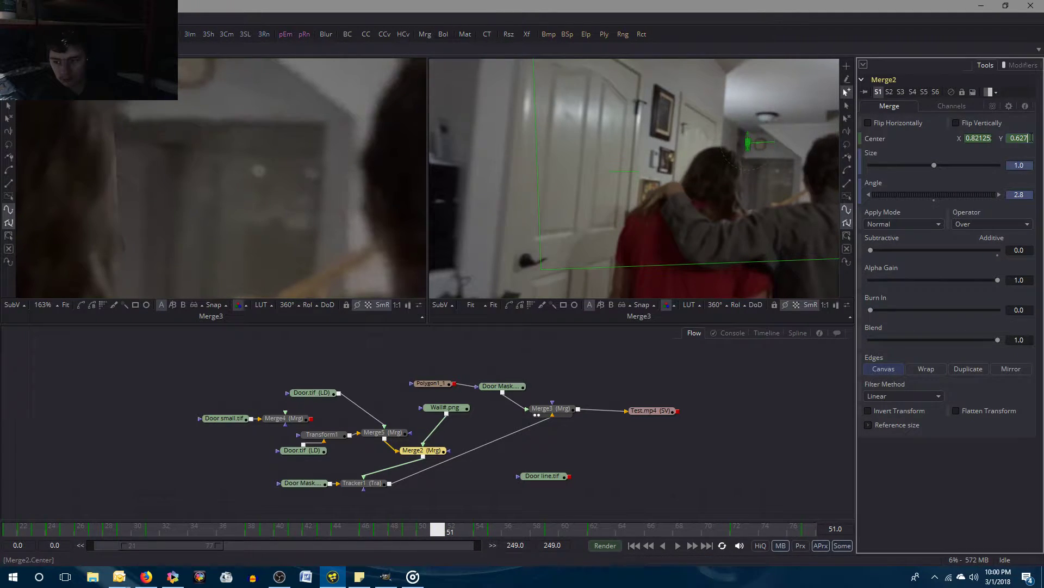
Try Merge2's Center Y at 0.626 on frame 51 and flip against frame 50 to check the wall overlay.
text(6)
key(Return)
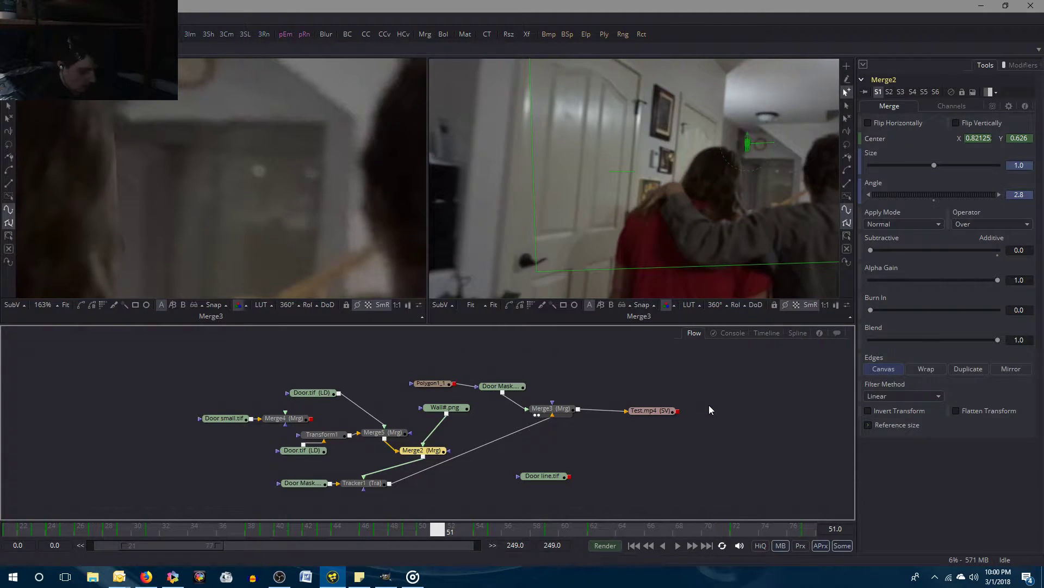
key(Left)
key(Right)
key(Left)
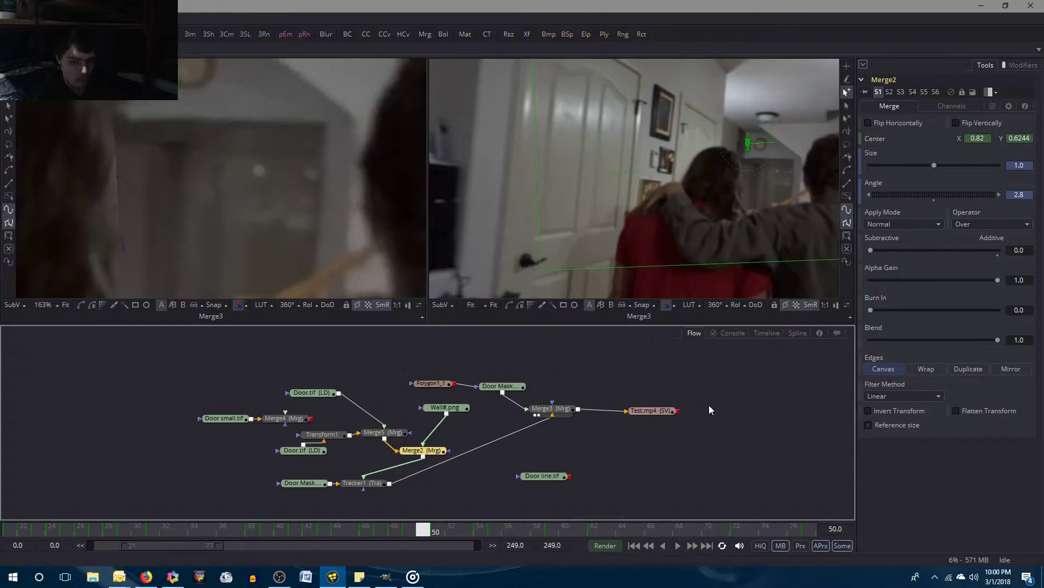
key(Right)
key(Left)
key(Right)
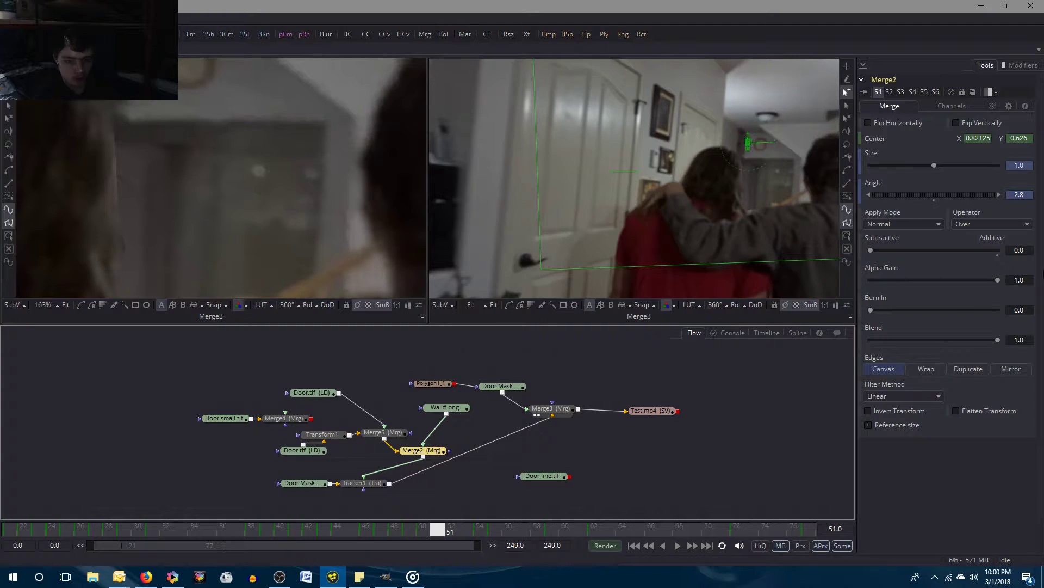
key(Left)
key(Right)
Return Merge2's Center Y to 0.627 at frame 51 and compare the wall overlay with frame 50.
click(1032, 138)
key(BackSpace)
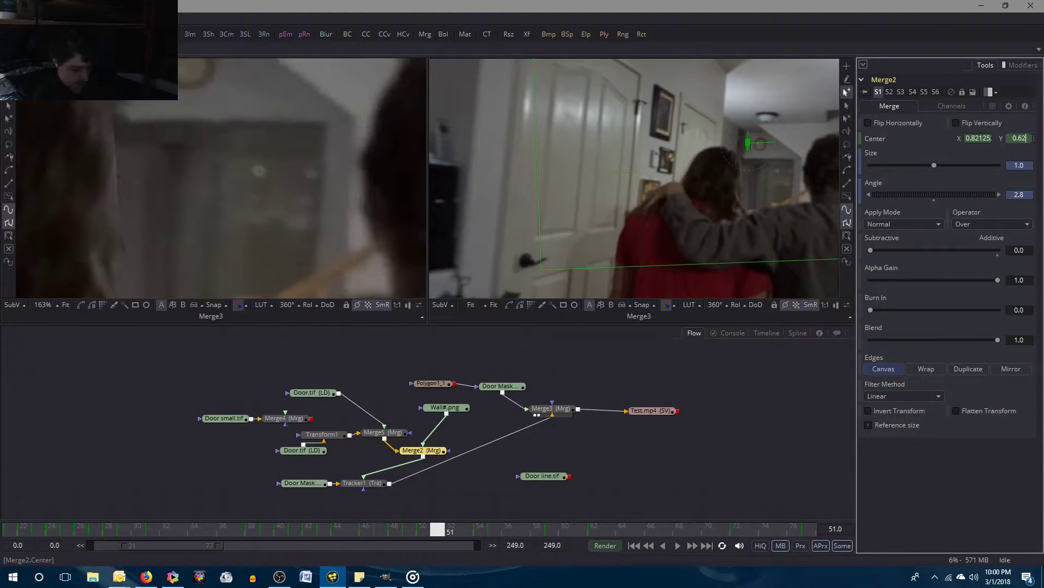
key(Return)
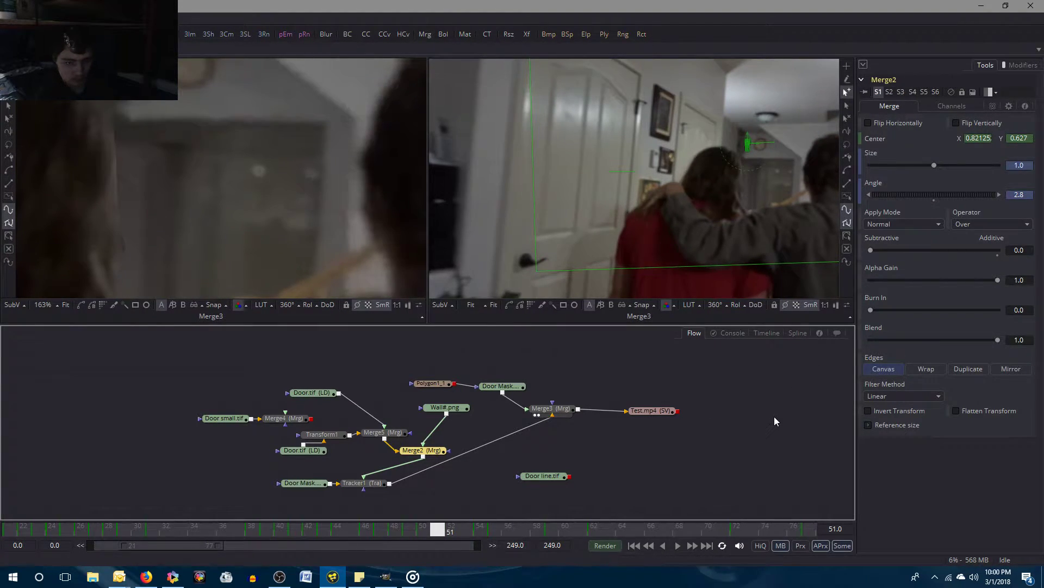
key(Left)
key(Right)
key(Left)
key(Right)
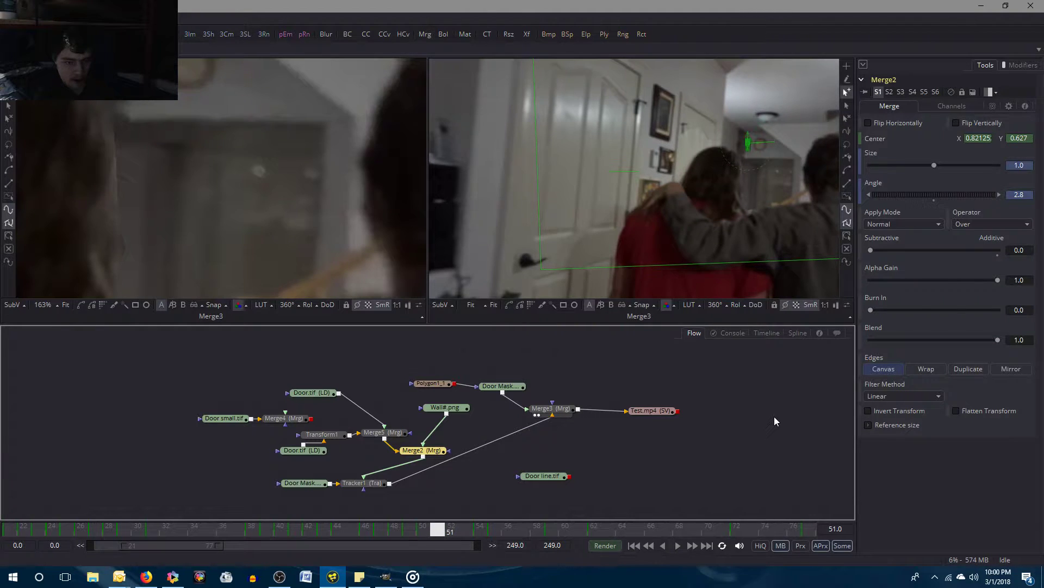
key(Left)
key(Right)
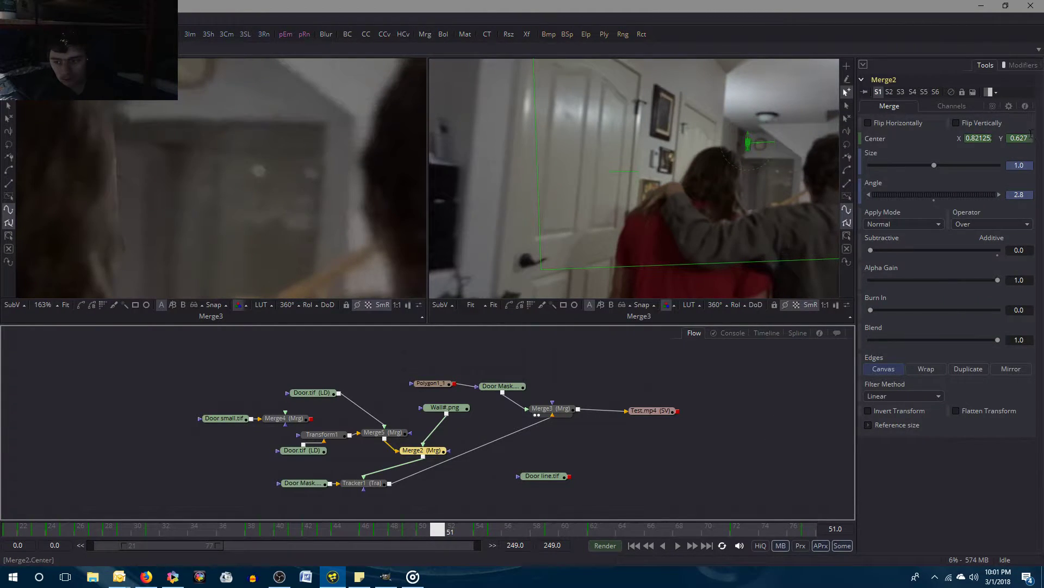
Set Merge2's Center Y to 0.6275 at frame 51.
click(1030, 138)
text(5)
key(Return)
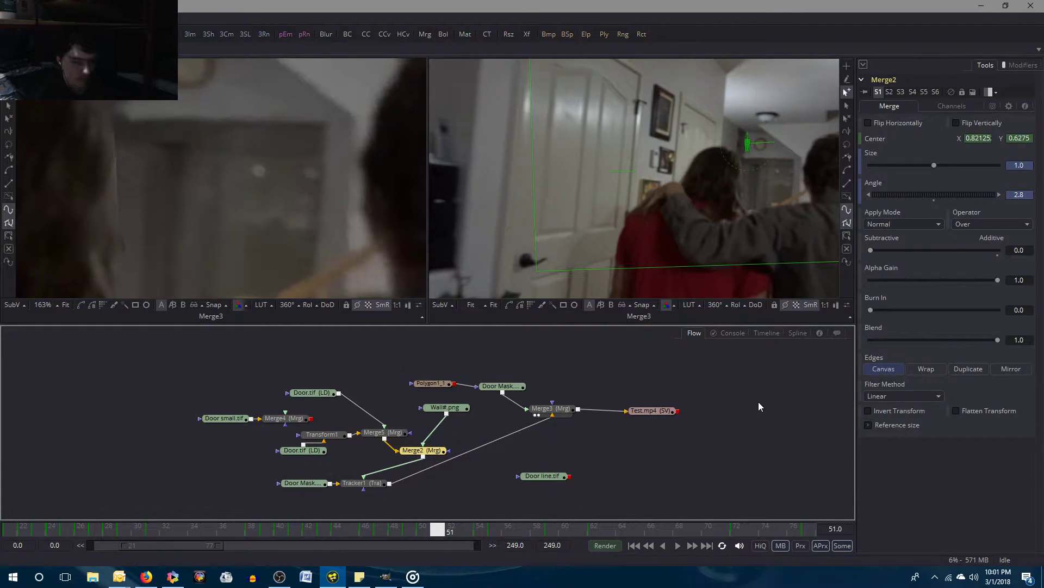
Flip between frames 50 and 51 to examine how steady the wall overlay is.
key(Left)
key(Right)
key(Left)
key(Right)
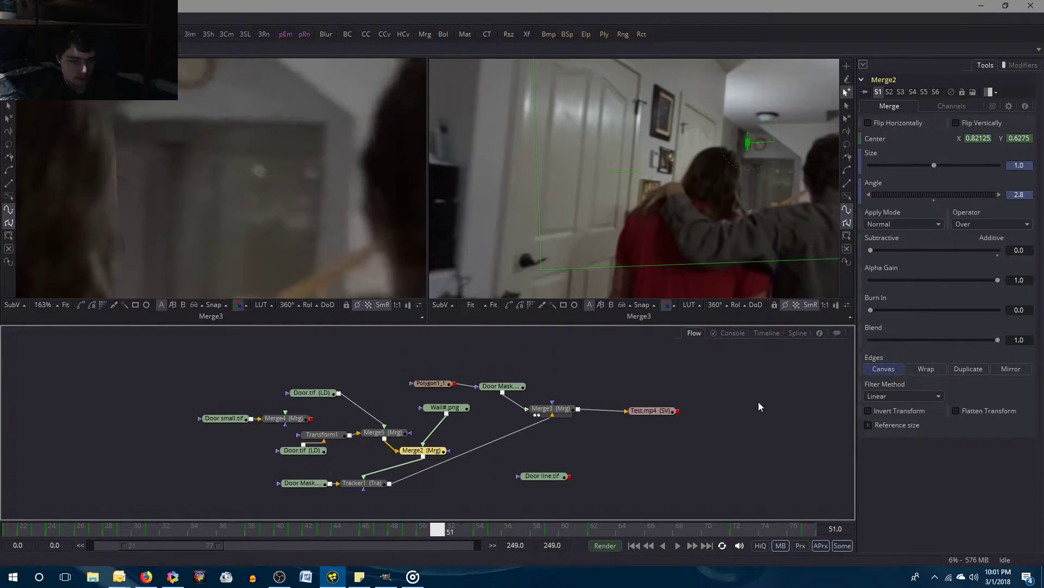
key(Left)
key(Right)
key(Left)
key(Right)
key(Left)
key(Right)
key(Left)
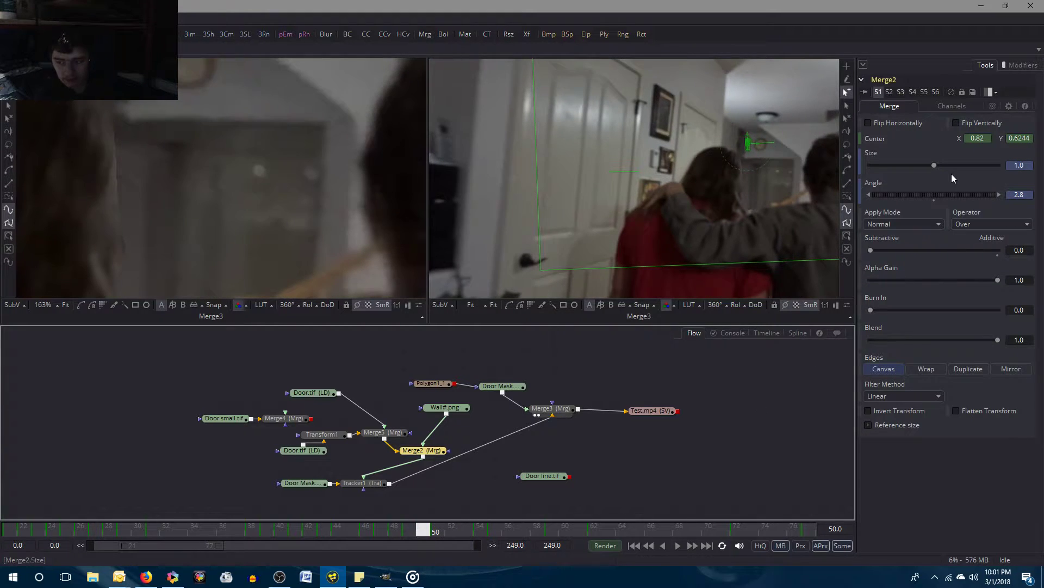
key(Right)
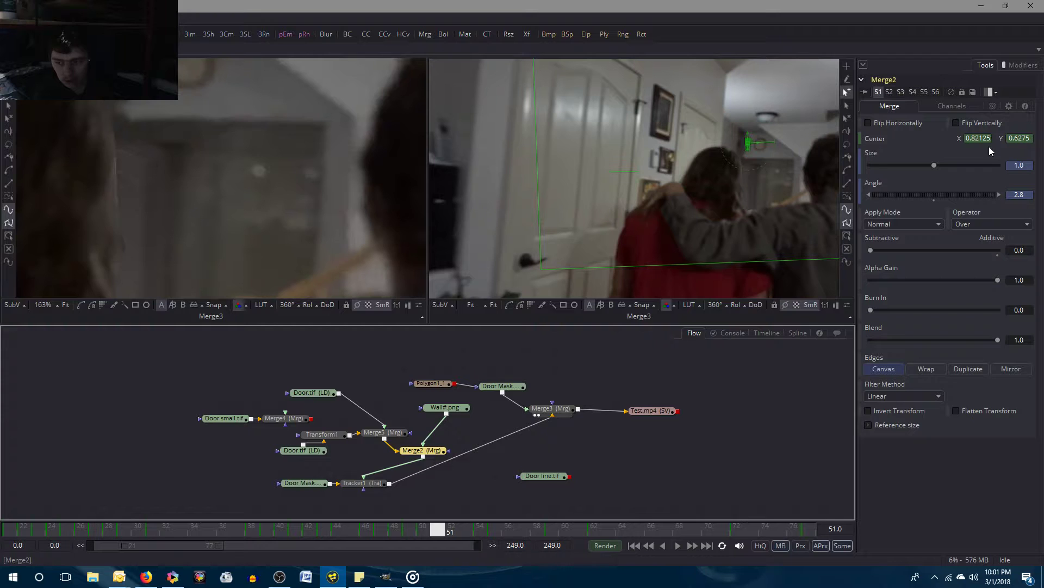
Set Merge2's Center X to 0.82 at frame 51.
click(983, 140)
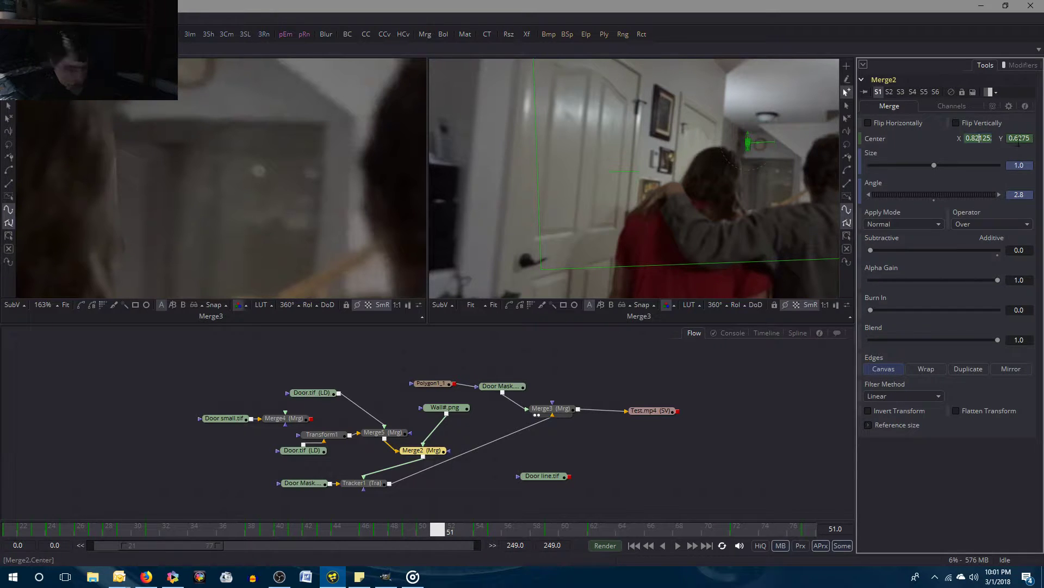
key(BackSpace)
key(Delete)
key(Delete)
key(Delete)
key(Delete)
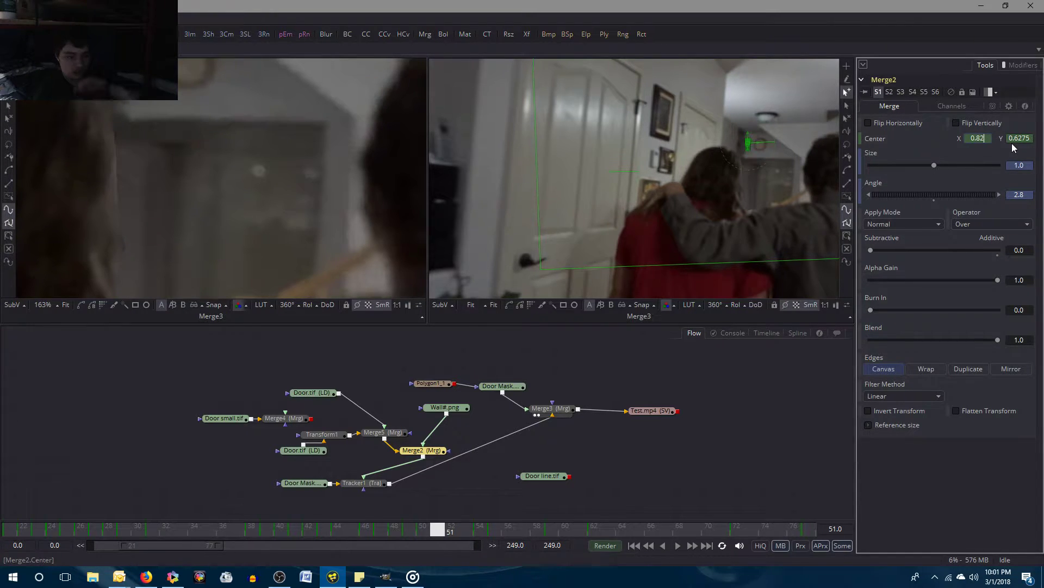
key(Tab)
click(798, 390)
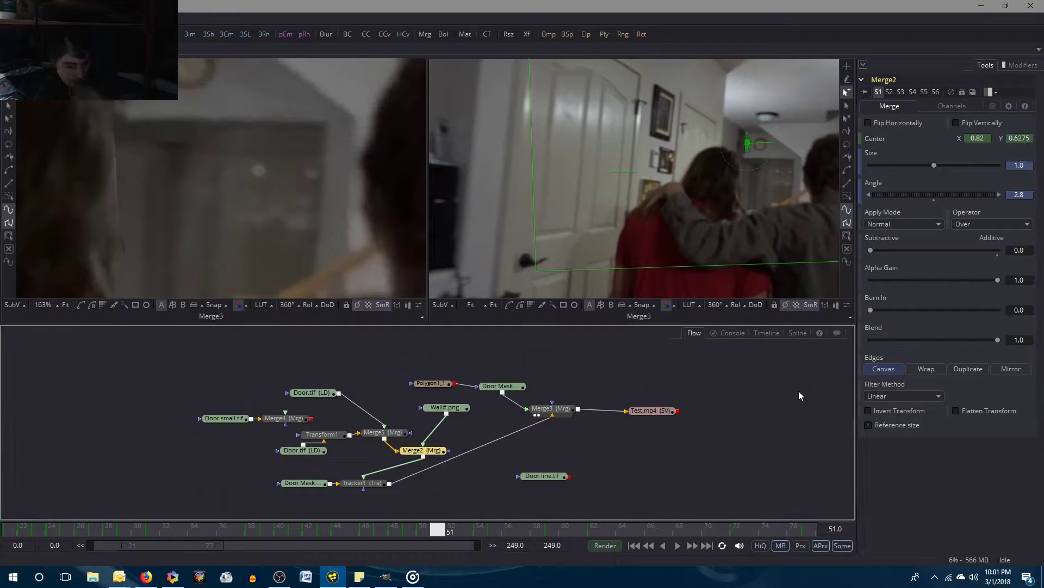
Alternate between frames 50 and 51 to examine the wall overlay's horizontal and vertical alignment.
key(Left)
key(Right)
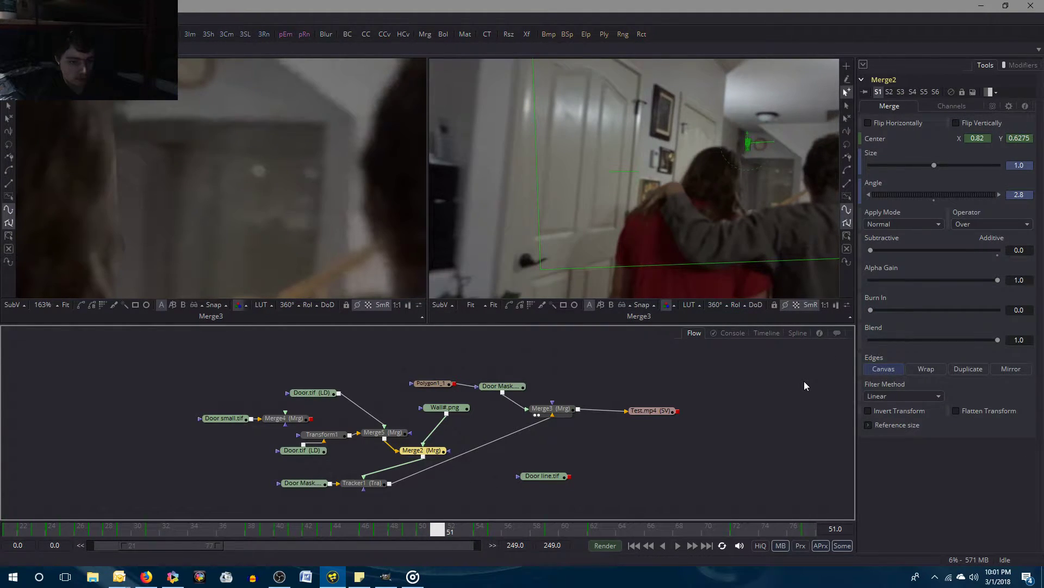
key(Left)
key(Right)
key(Left)
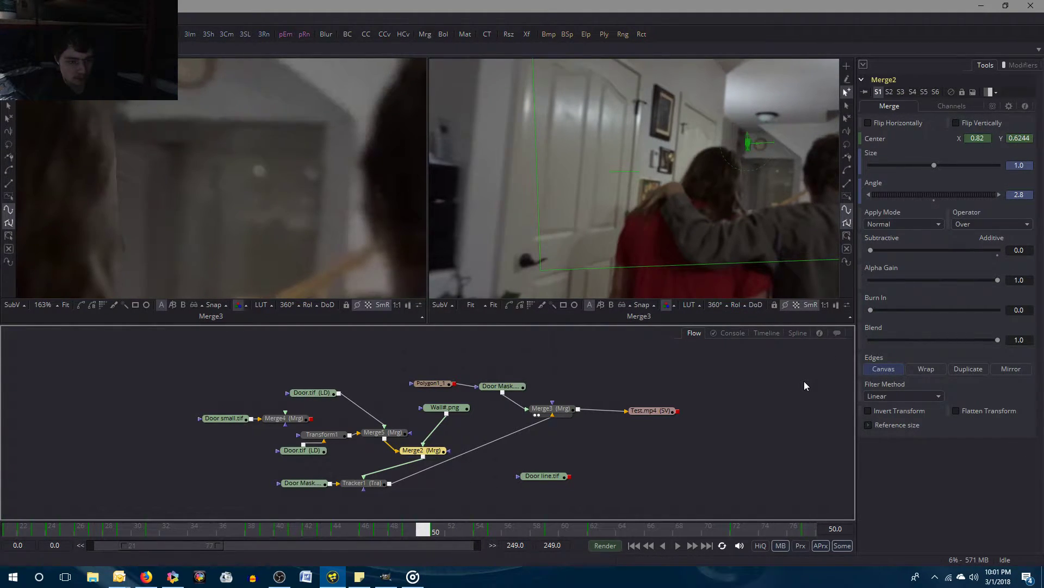
key(Right)
key(Left)
key(Right)
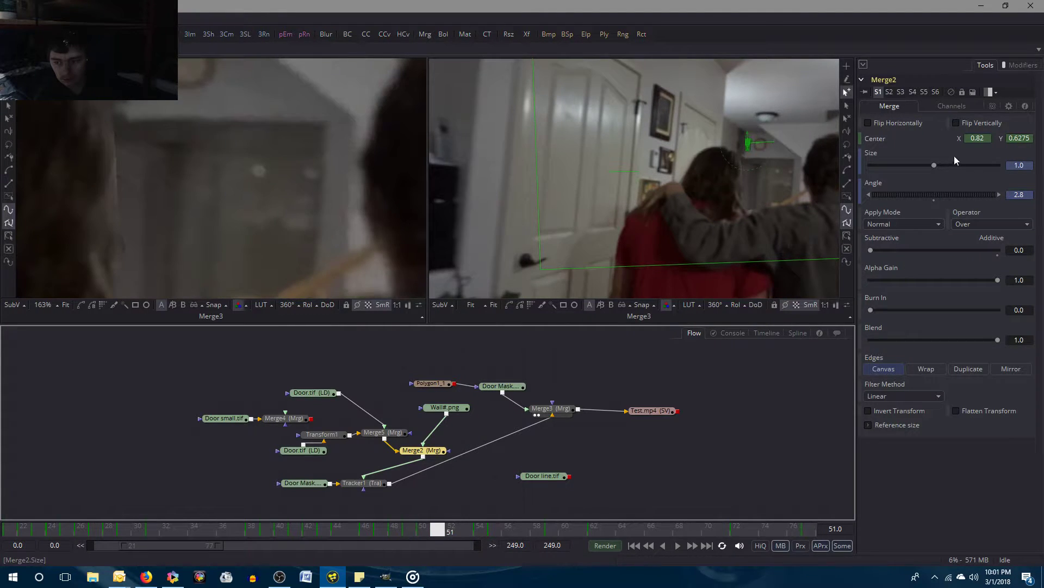
Try Center X values of 0.83 and 0.825 for Merge2 at frame 51.
click(983, 138)
key(BackSpace)
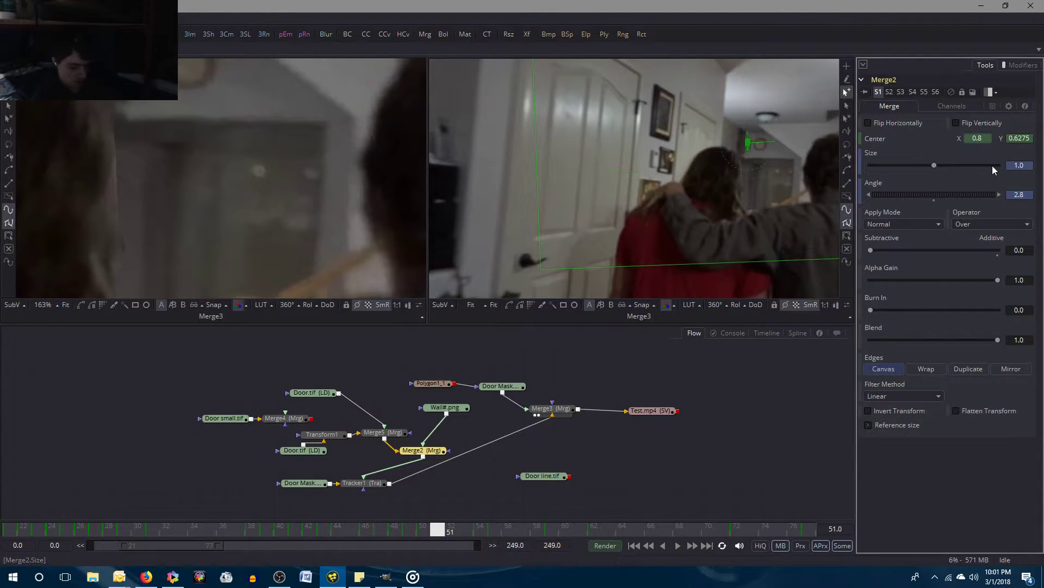
text(3)
key(Tab)
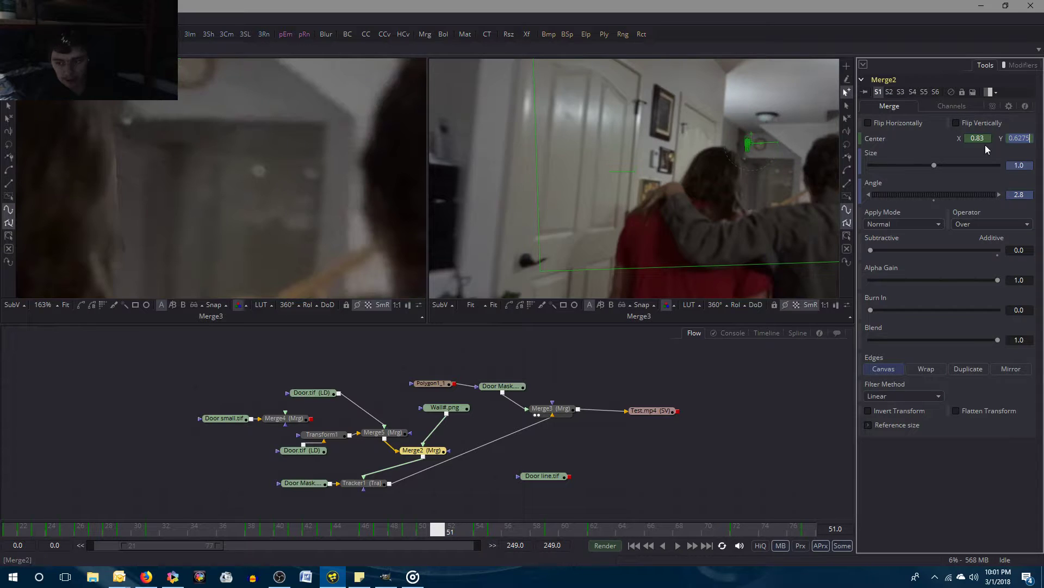
click(984, 140)
key(BackSpace)
text(254)
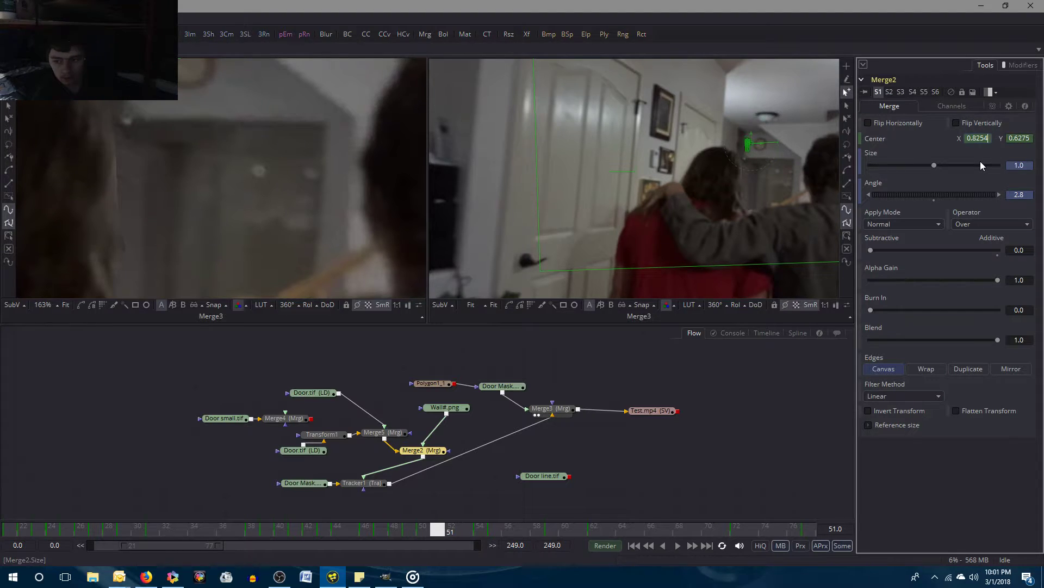
key(Tab)
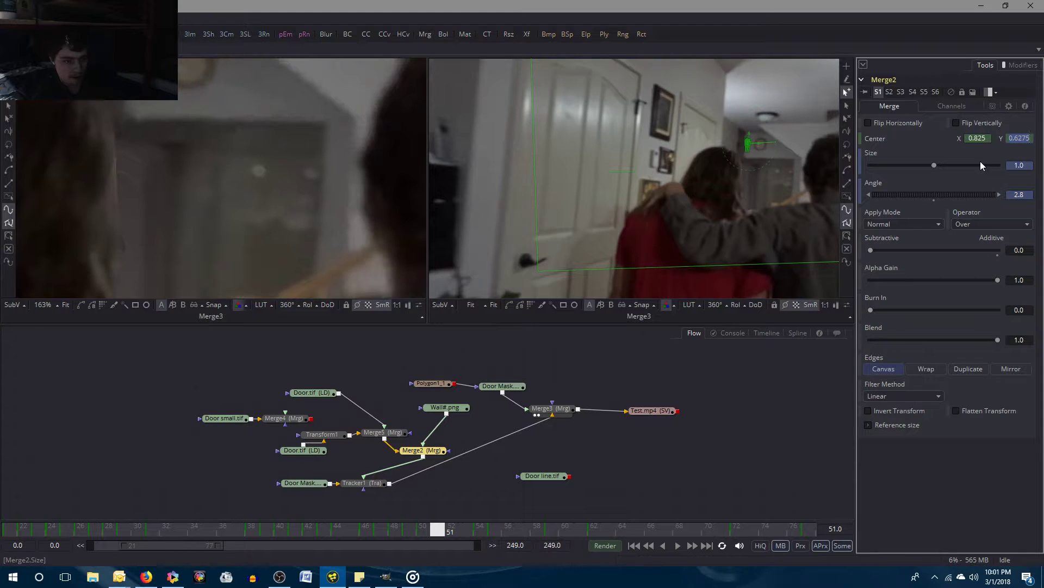
Set Merge2's Center X to 0.822 at frame 51 and compare the overlay with frame 50.
click(986, 141)
key(BackSpace)
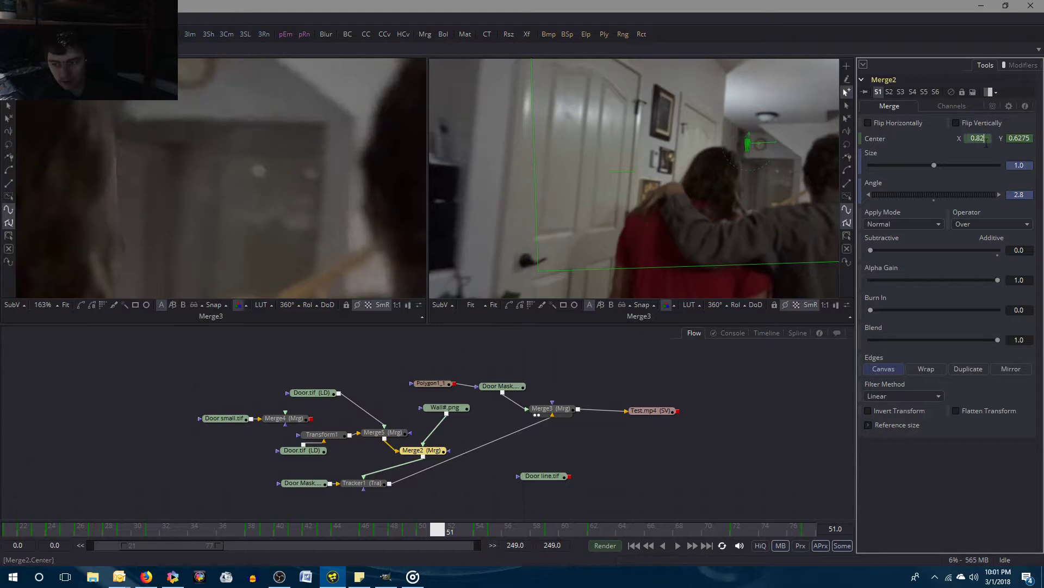
text(2)
key(Tab)
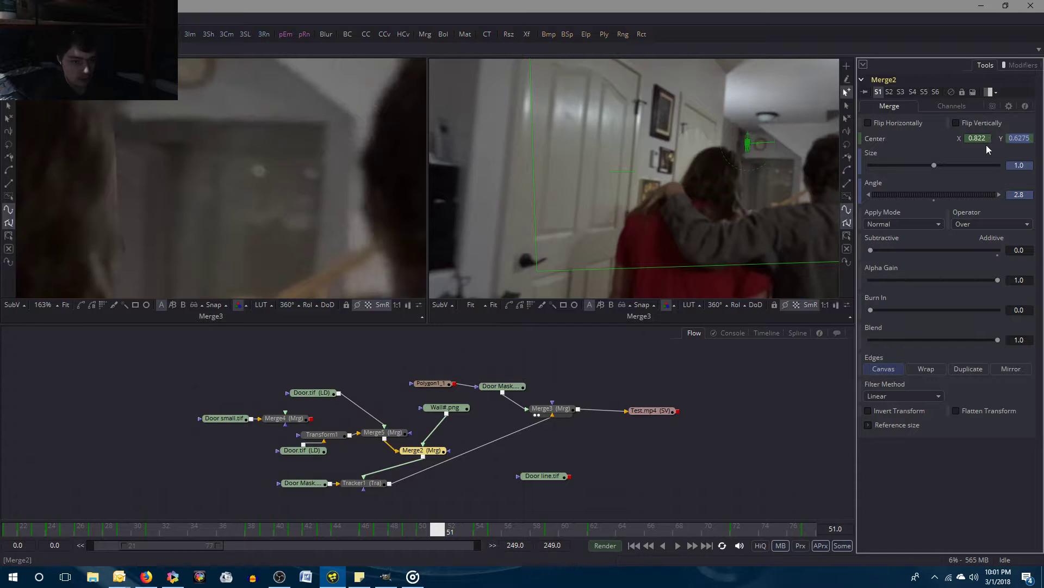
click(721, 441)
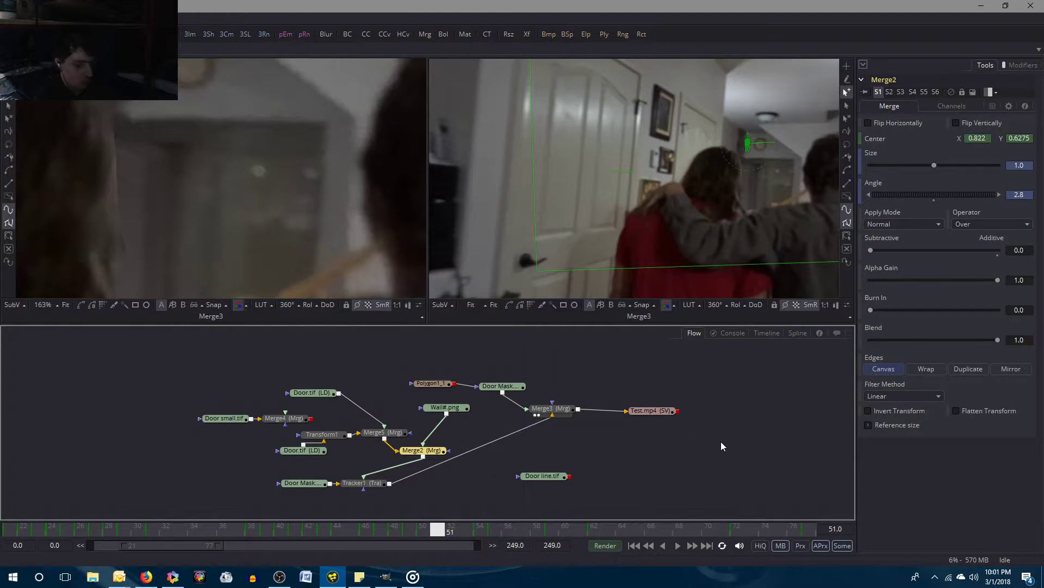
key(bracketleft)
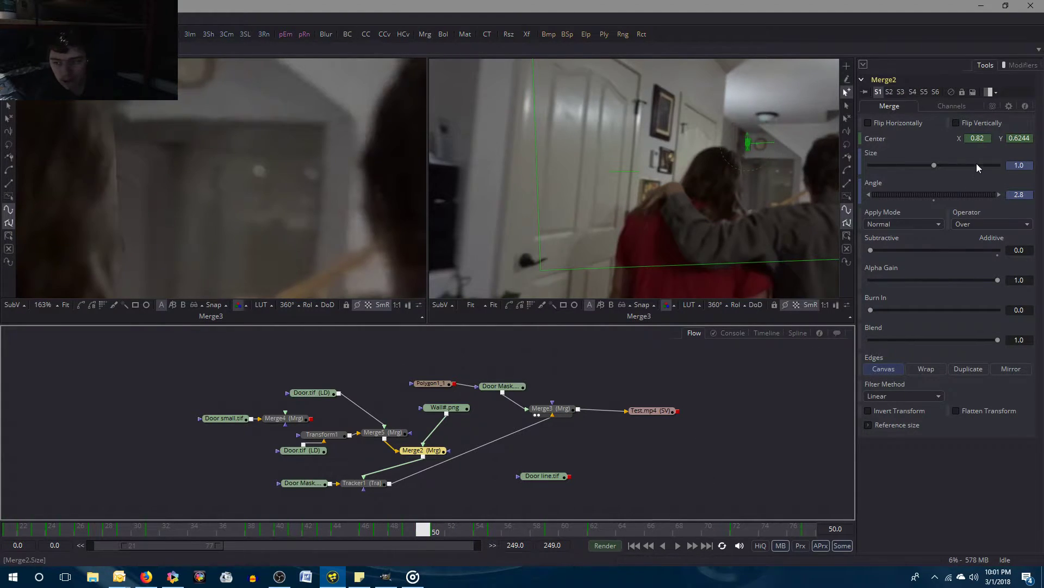
key(bracketright)
Return Merge2's Center X to 0.82 at frame 51 and check it against frame 50.
click(984, 138)
key(BackSpace)
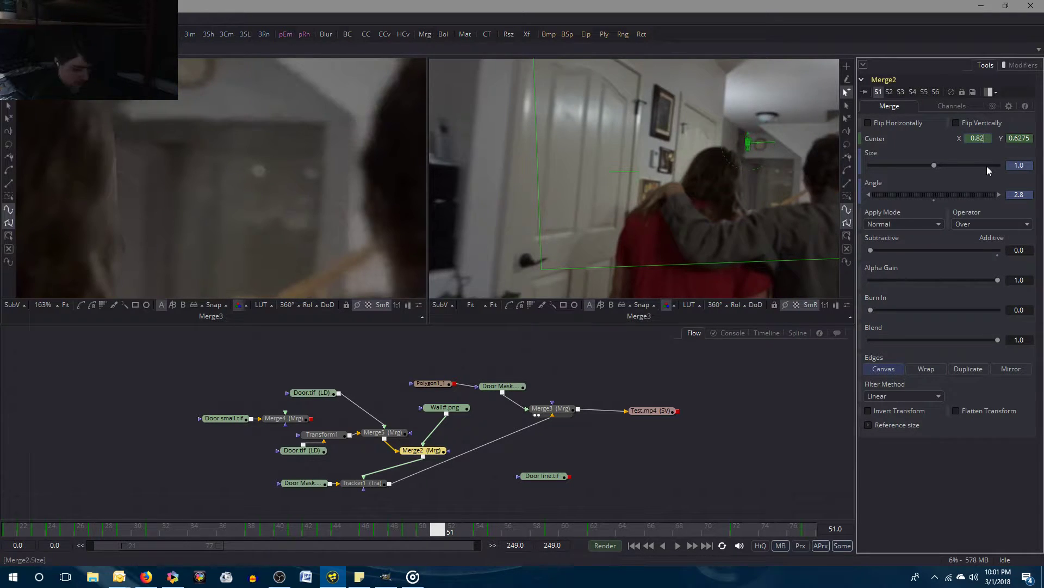
key(Return)
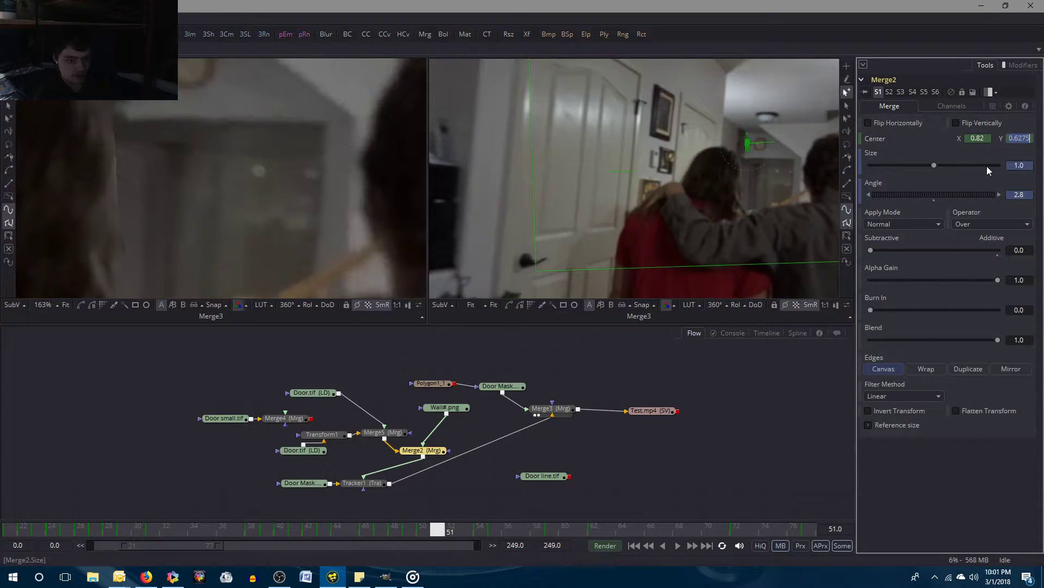
key(bracketleft)
key(bracketright)
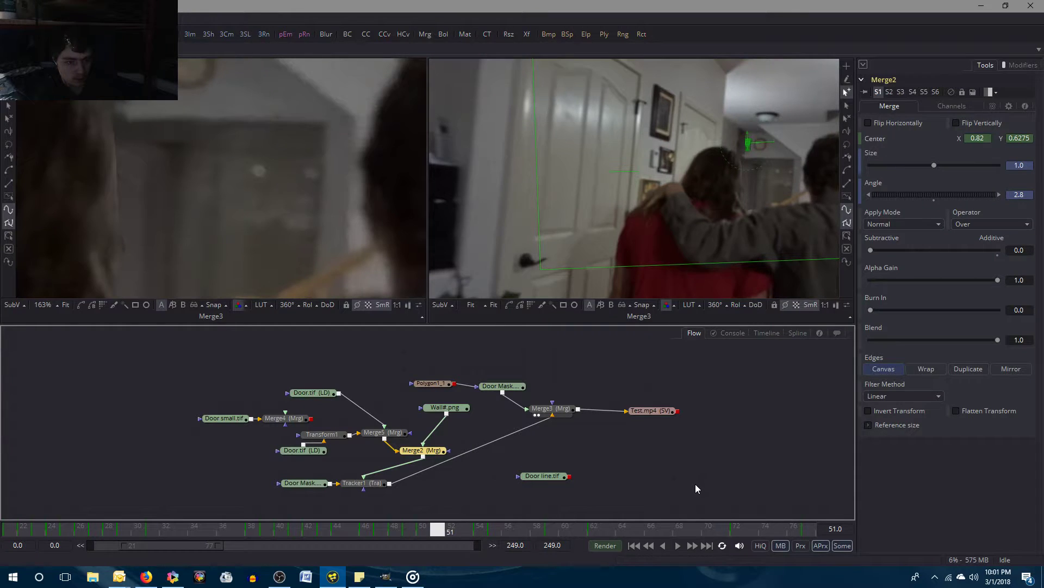
Set Merge2's Center X to 0.821 at frame 51 and check the wall overlay against frame 50.
click(981, 140)
text(1)
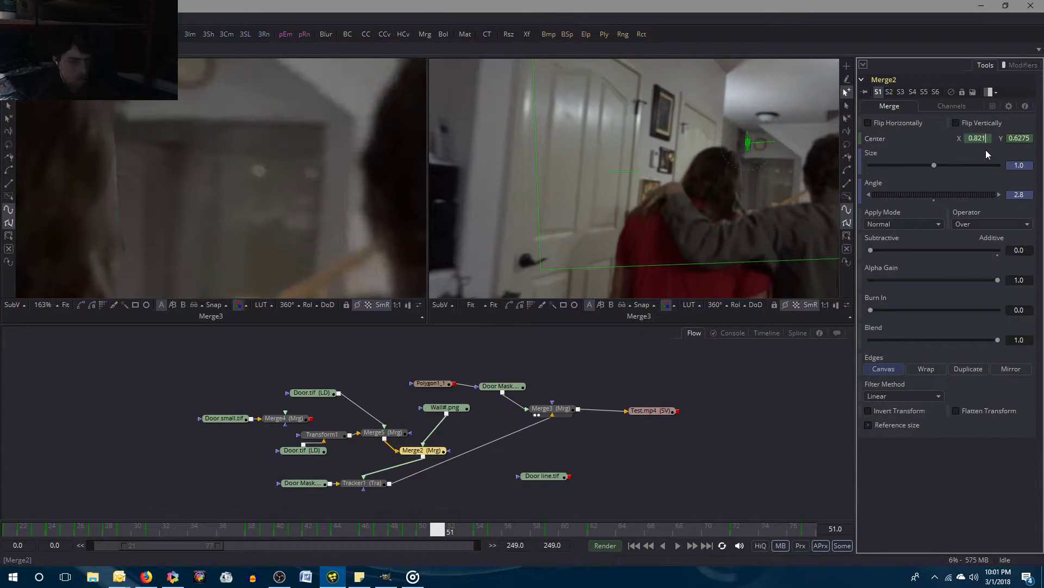
key(Return)
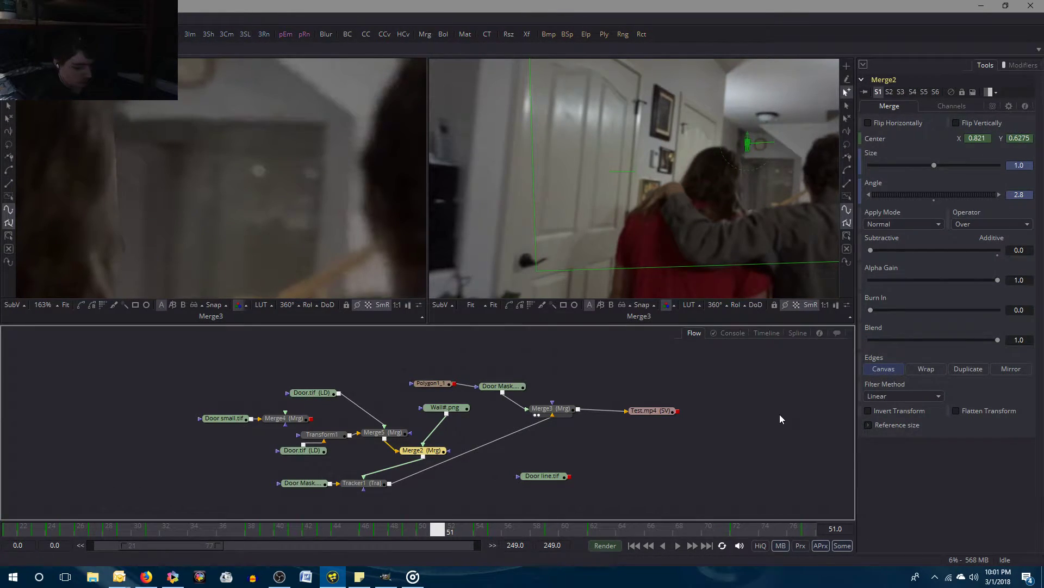
key(bracketleft)
key(bracketright)
key(bracketleft)
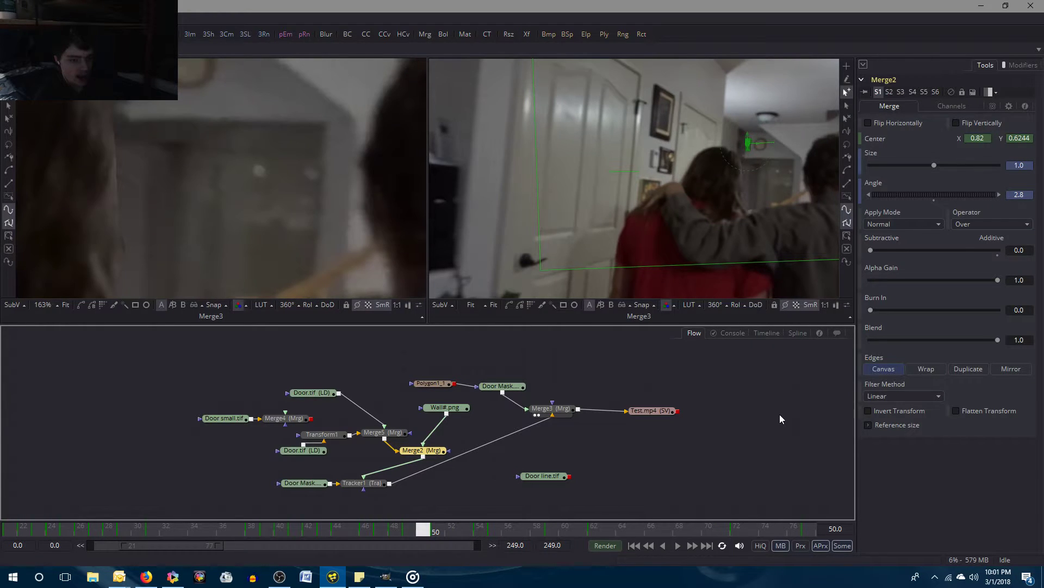
key(bracketright)
Compare frames 50 and 51 with Merge5 selected, and set its Center X to 0.3535 at frame 51.
click(398, 437)
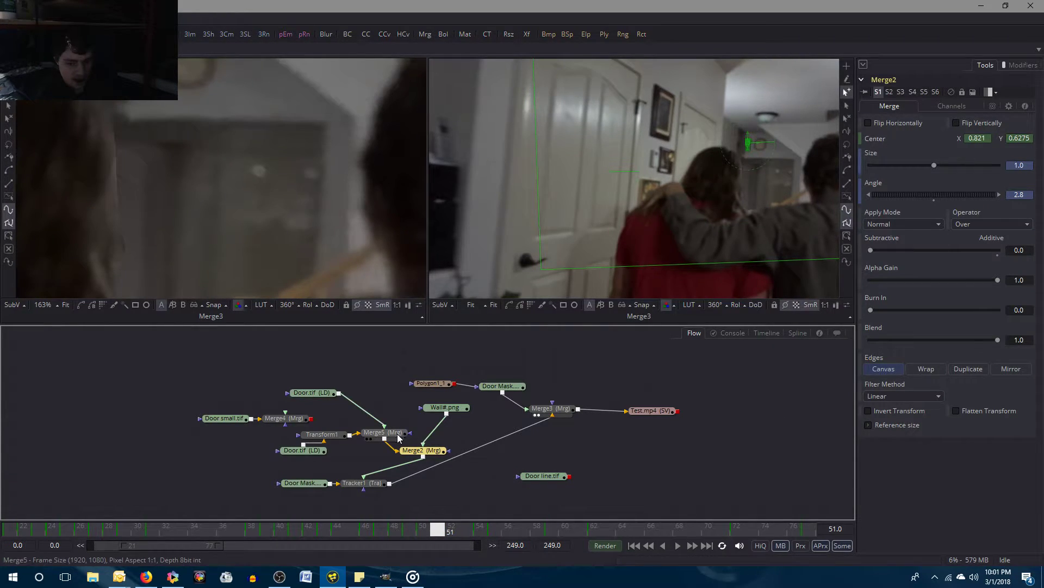
key(bracketleft)
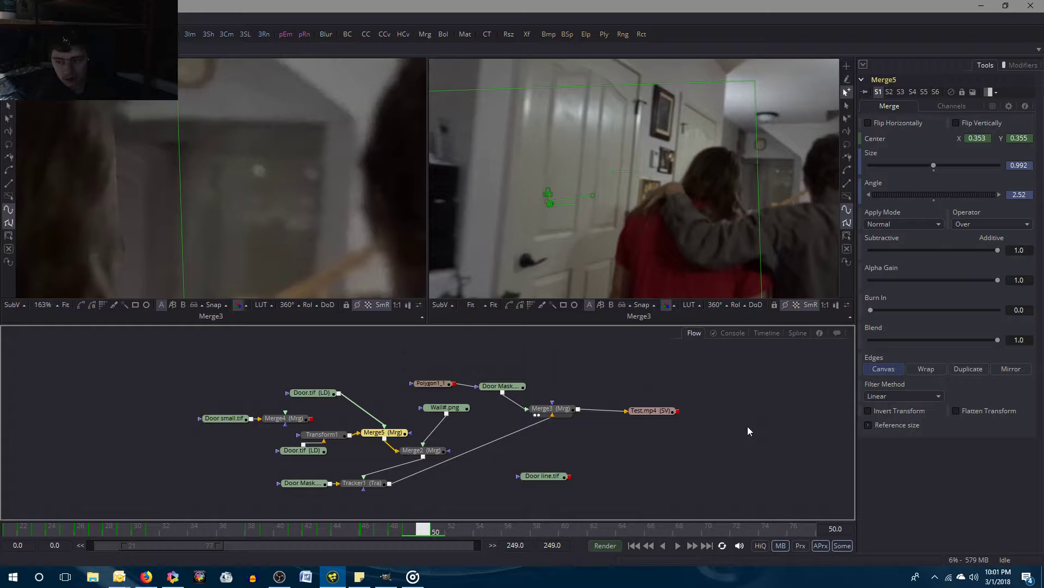
key(bracketright)
key(bracketleft)
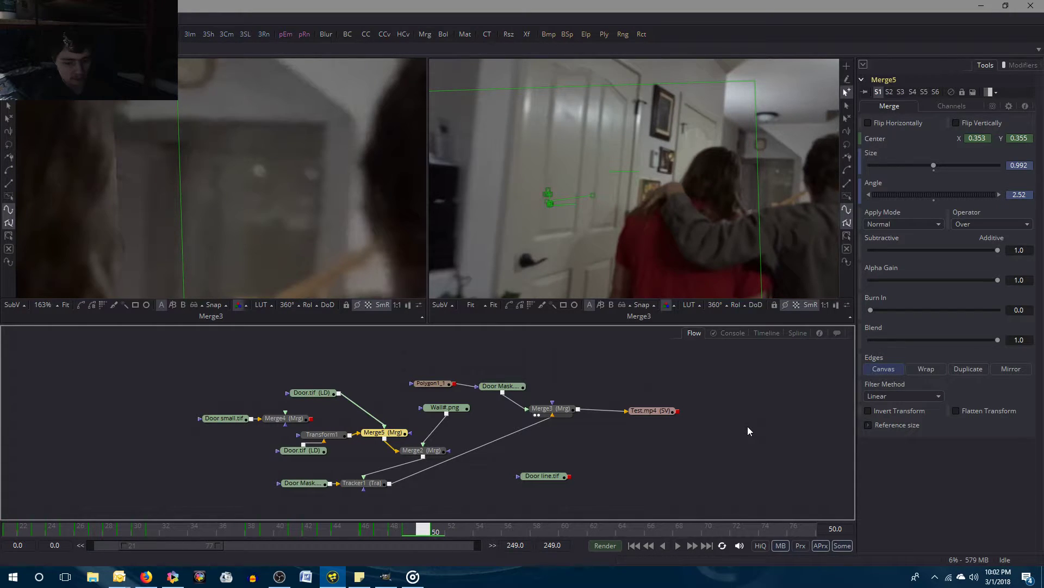
key(bracketright)
key(bracketleft)
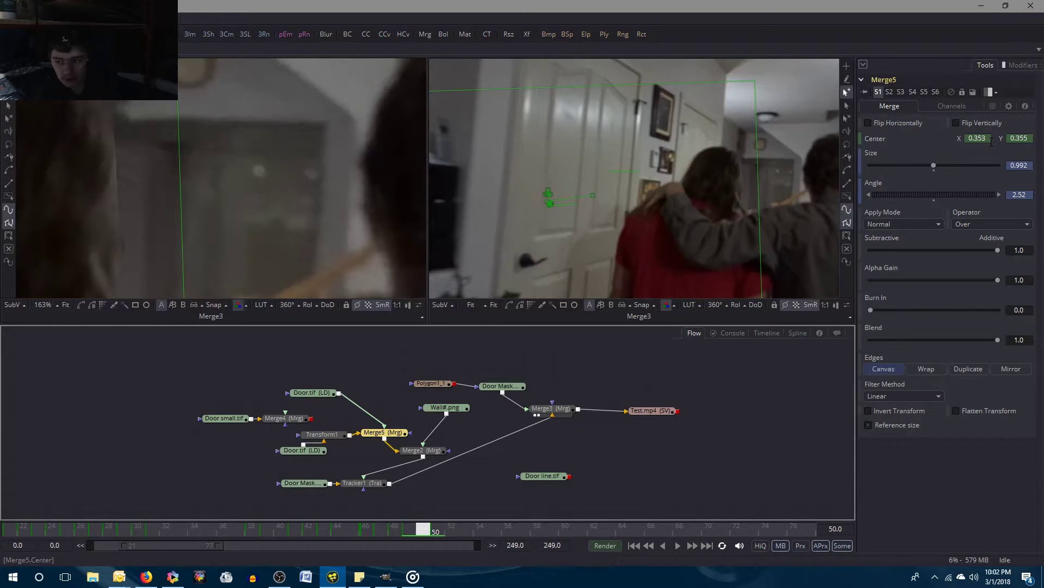
key(bracketright)
click(989, 139)
text(5)
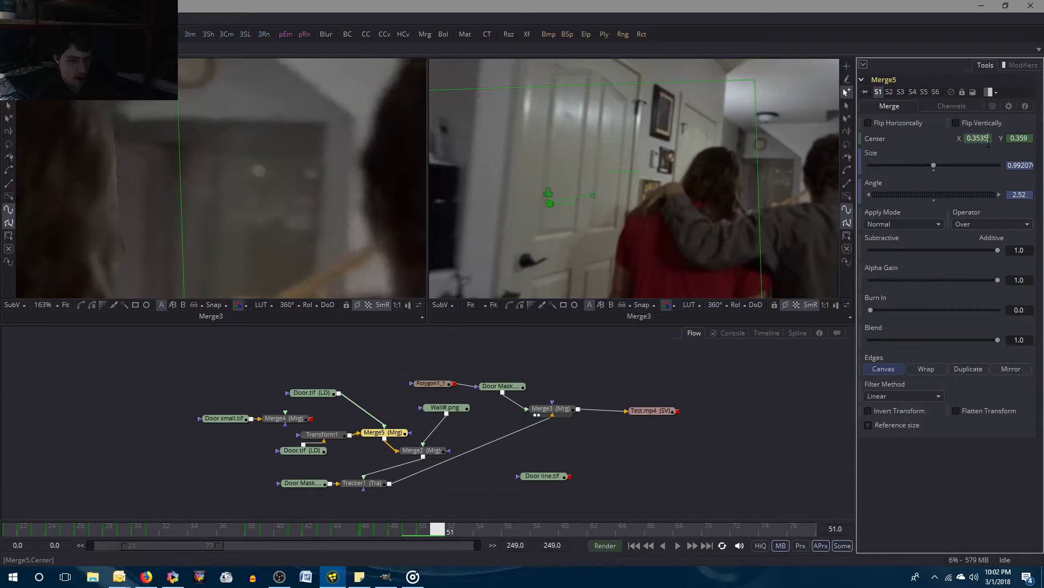
key(Return)
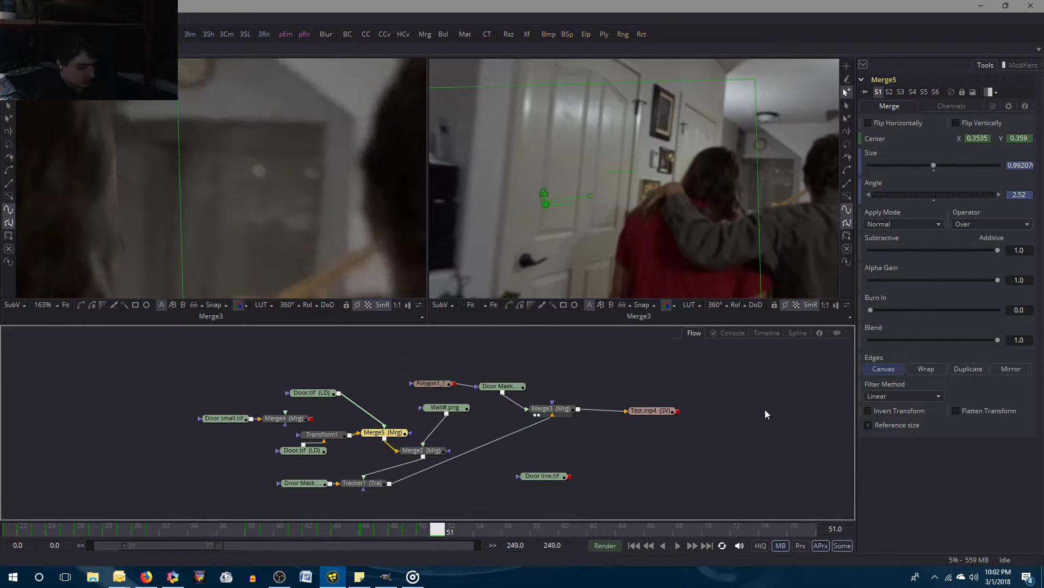
Flip repeatedly between frames 50 and 51 to examine how steady the Merge5 overlay is.
key(bracketleft)
key(bracketright)
key(bracketleft)
key(bracketright)
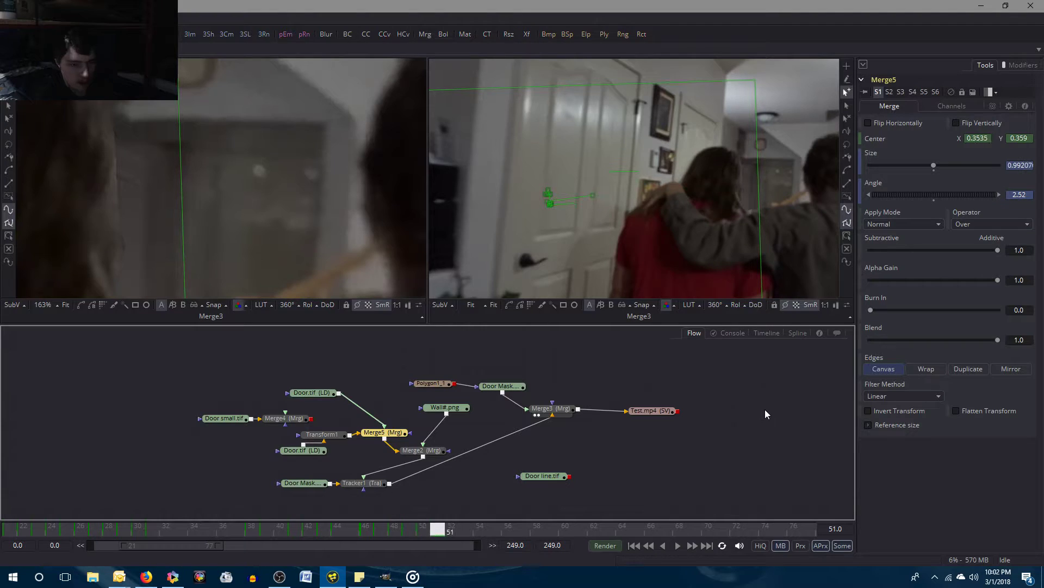
key(bracketleft)
key(bracketright)
key(bracketleft)
key(bracketright)
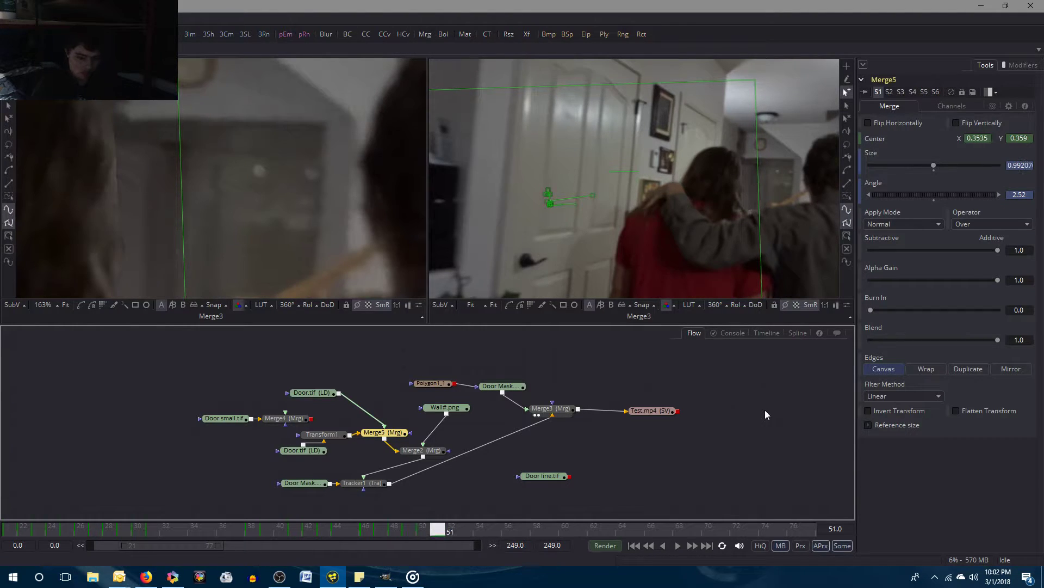
Alternate between frames 51 and 52 to examine how the overlays shift.
key(bracketright)
key(bracketleft)
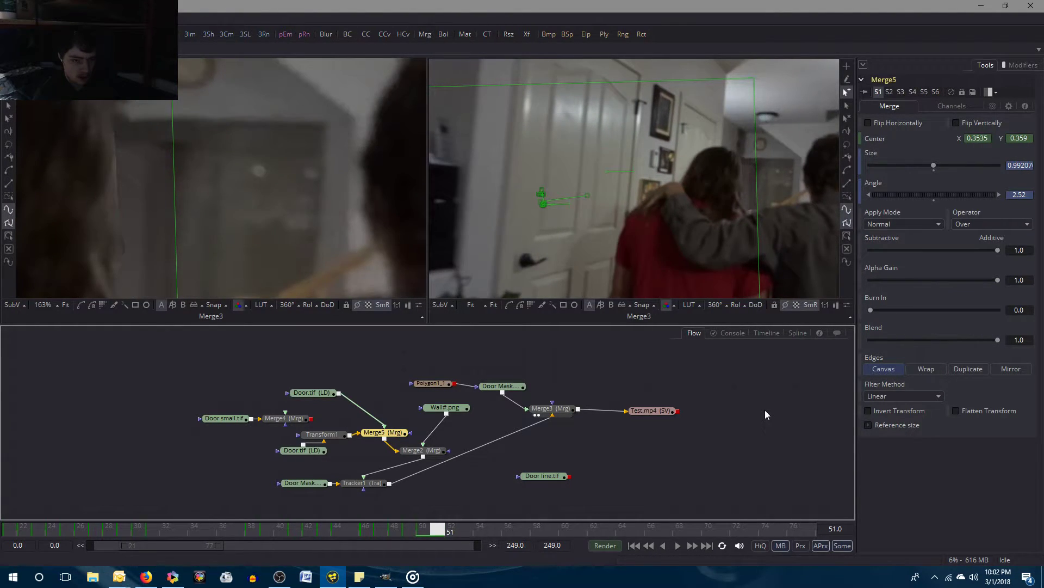
key(bracketright)
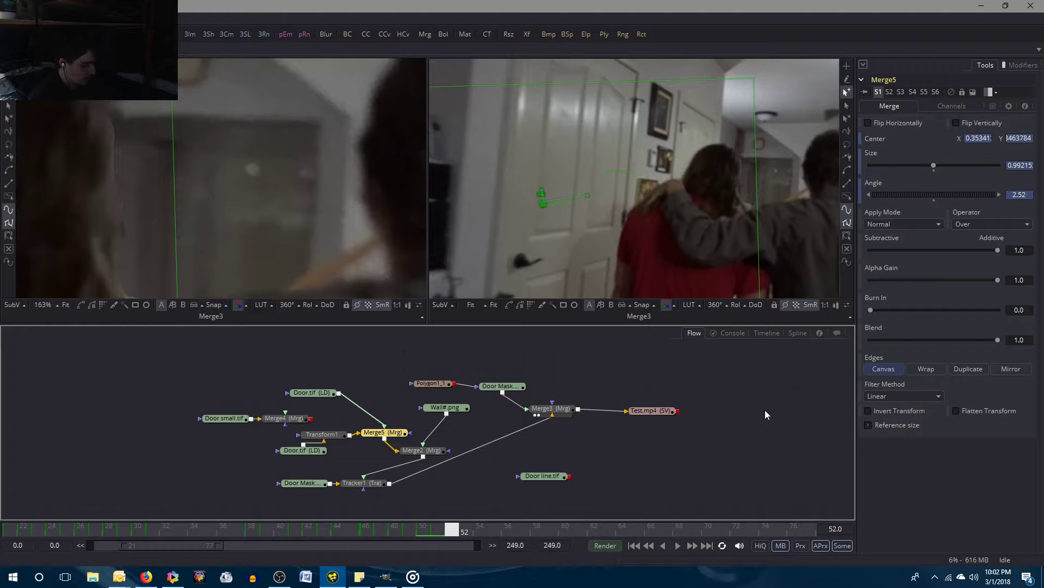
key(bracketleft)
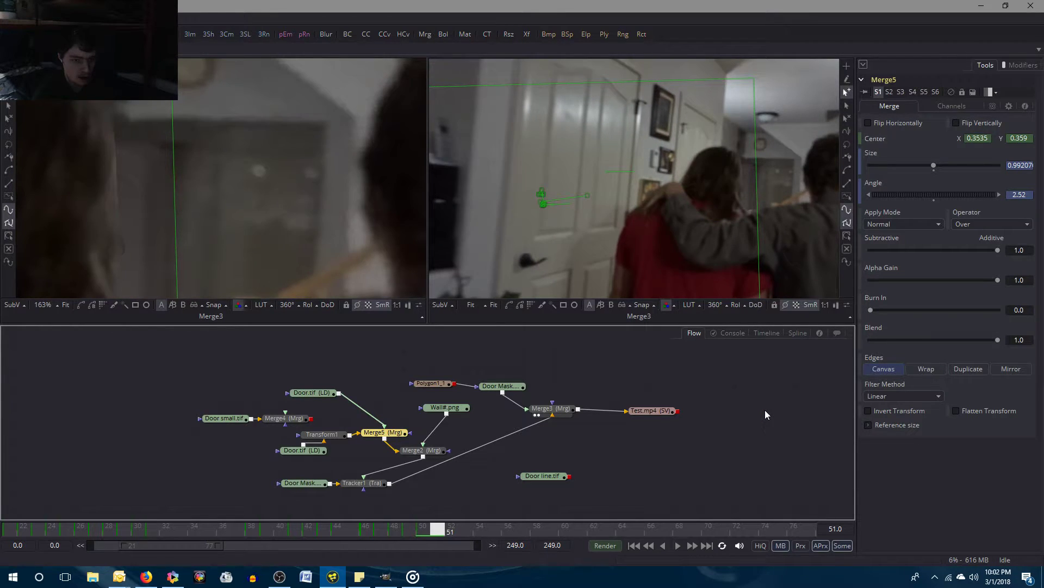
key(bracketright)
key(bracketleft)
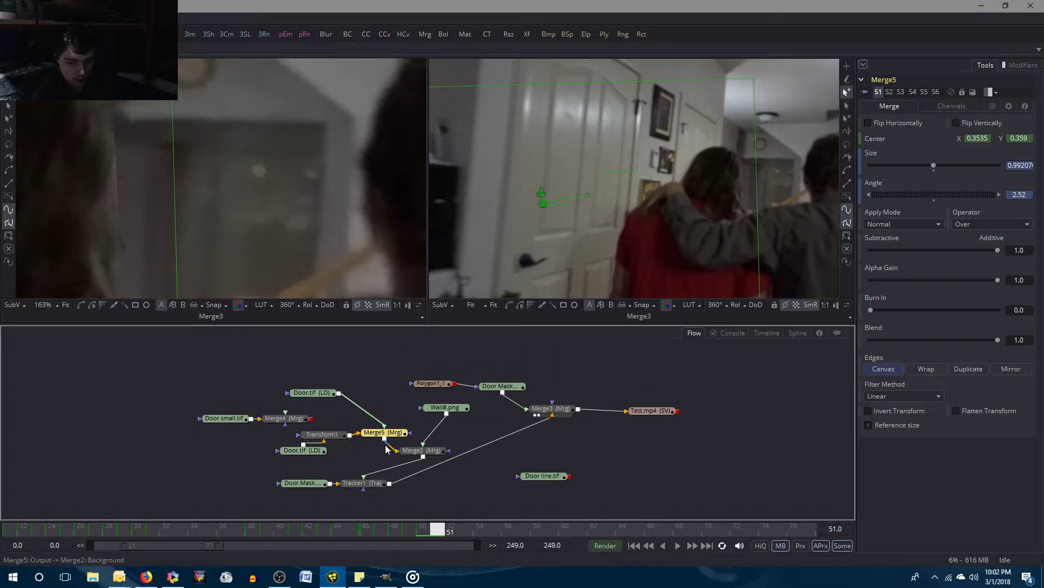
Set Merge2's Center Y to 0.6275 at frame 52 after comparing the wall overlay with frame 51.
click(408, 455)
key(bracketright)
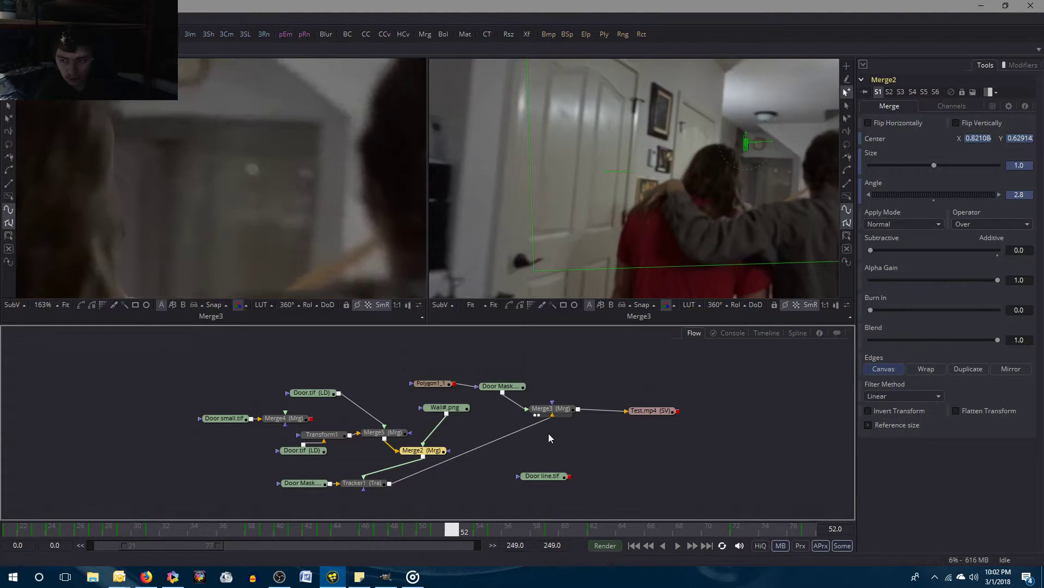
key(bracketleft)
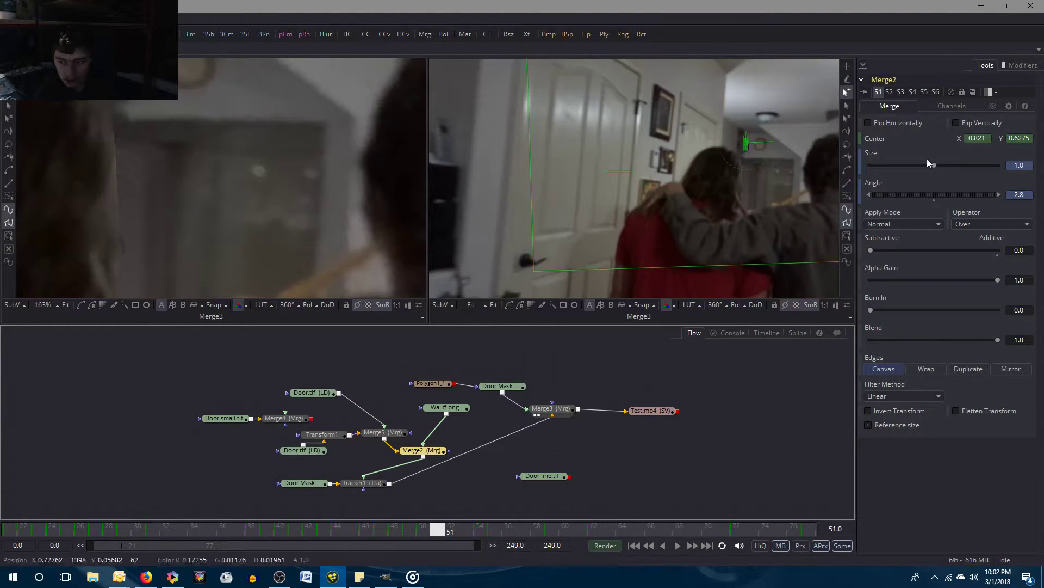
key(bracketright)
click(1021, 138)
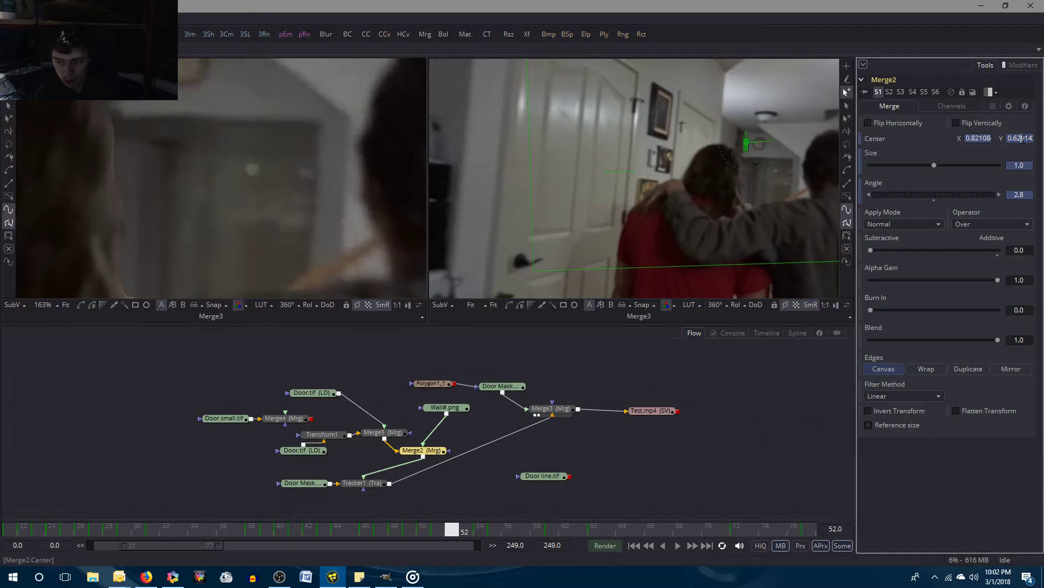
key(BackSpace)
key(BackSpace)
key(BackSpace)
key(BackSpace)
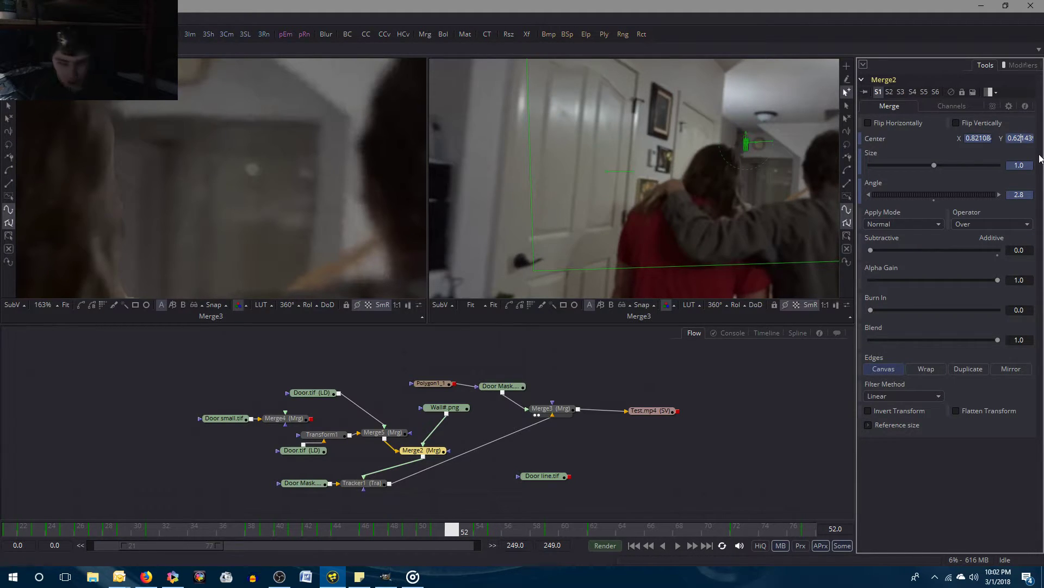
text(75)
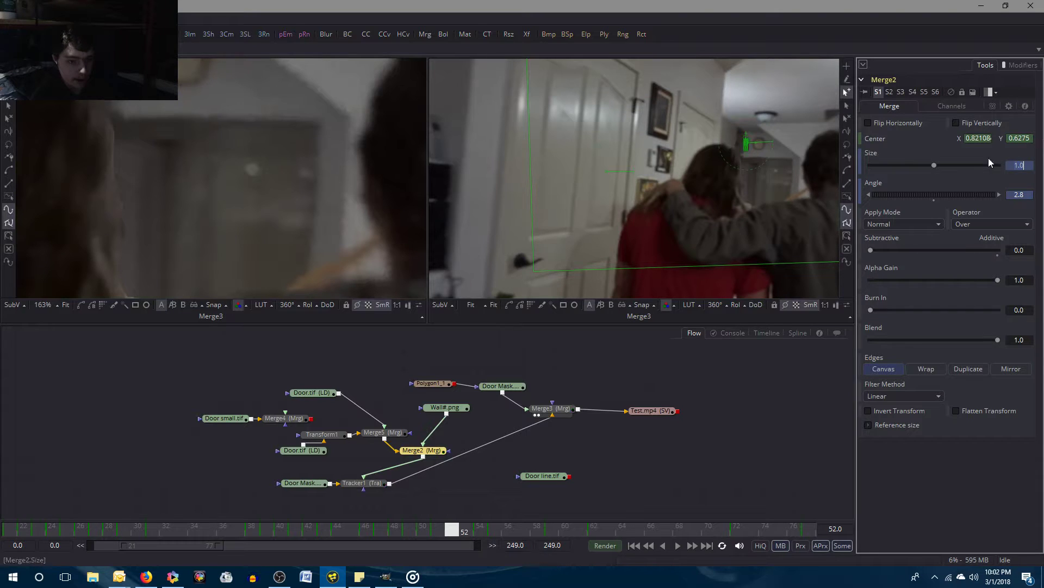
click(759, 361)
Flip between frames 51 and 52 to examine the vertical alignment of Merge2's wall overlay.
key(Left)
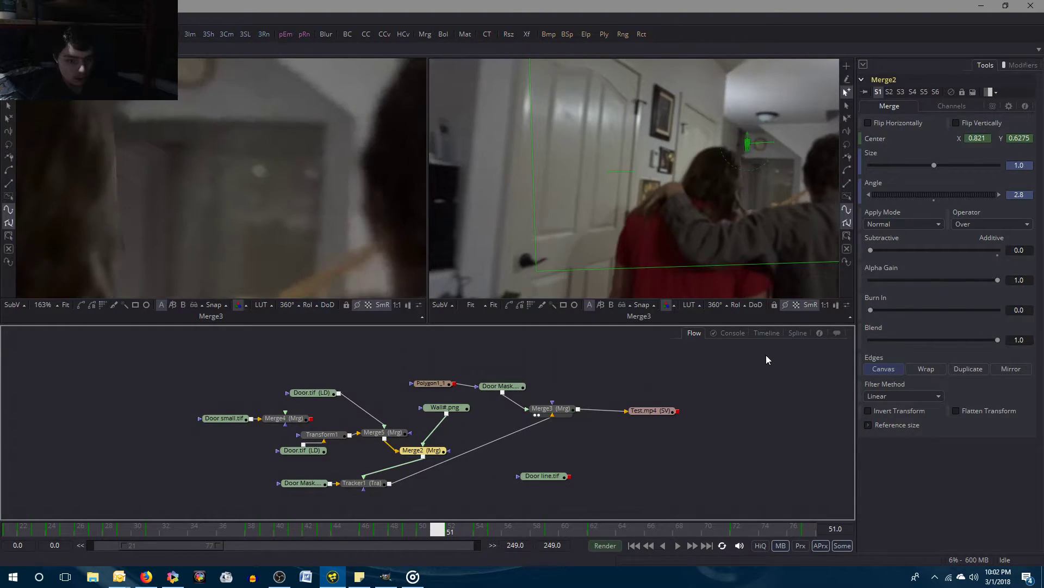
key(Right)
key(Left)
key(Right)
key(Left)
key(Right)
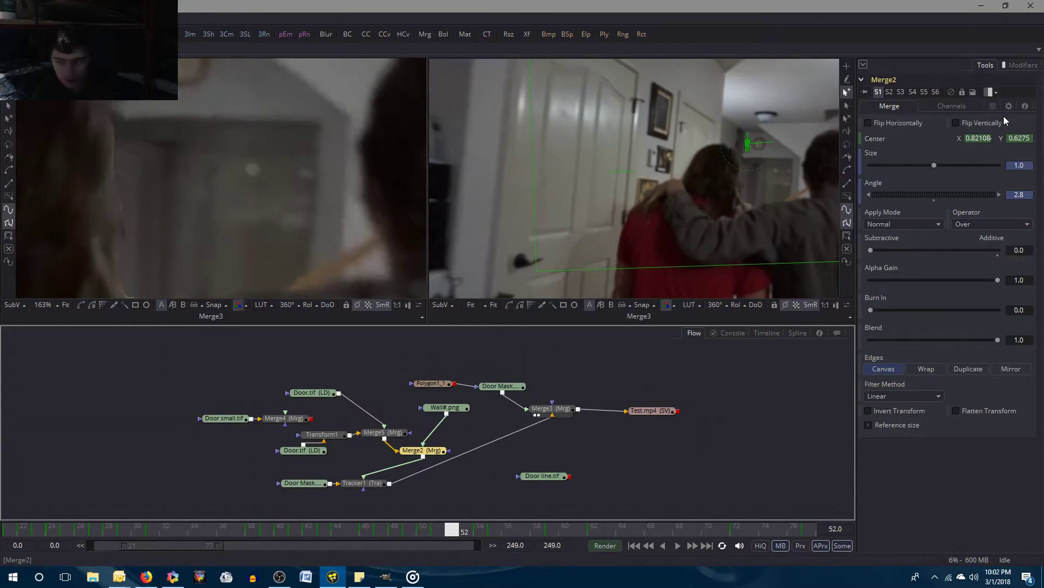
Try Center Y values of 0.6278 and 0.6279 for Merge2 at frame 52.
click(1030, 138)
key(BackSpace)
text(8)
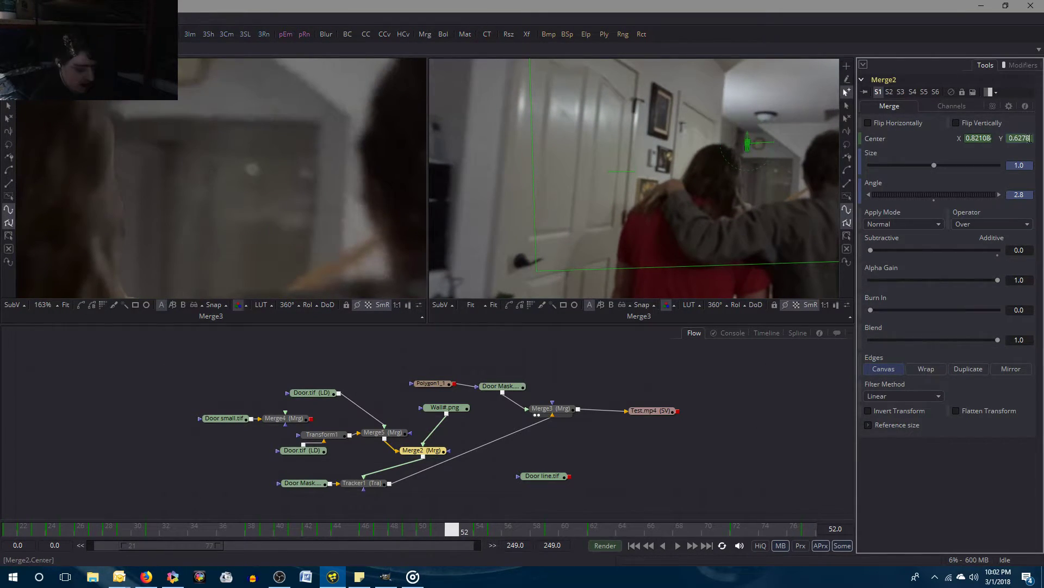
key(Tab)
click(1030, 138)
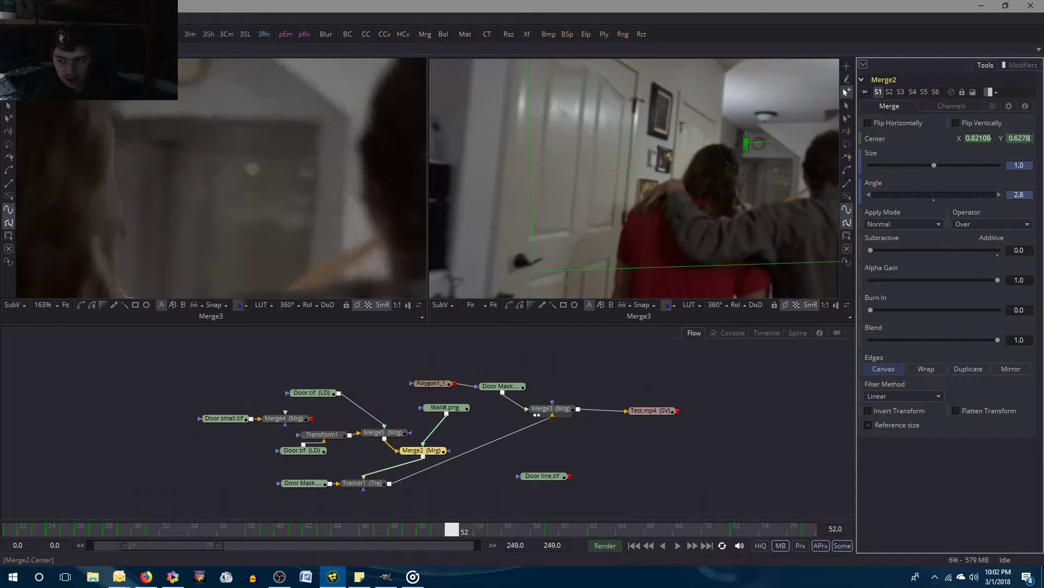
key(BackSpace)
text(9)
key(Tab)
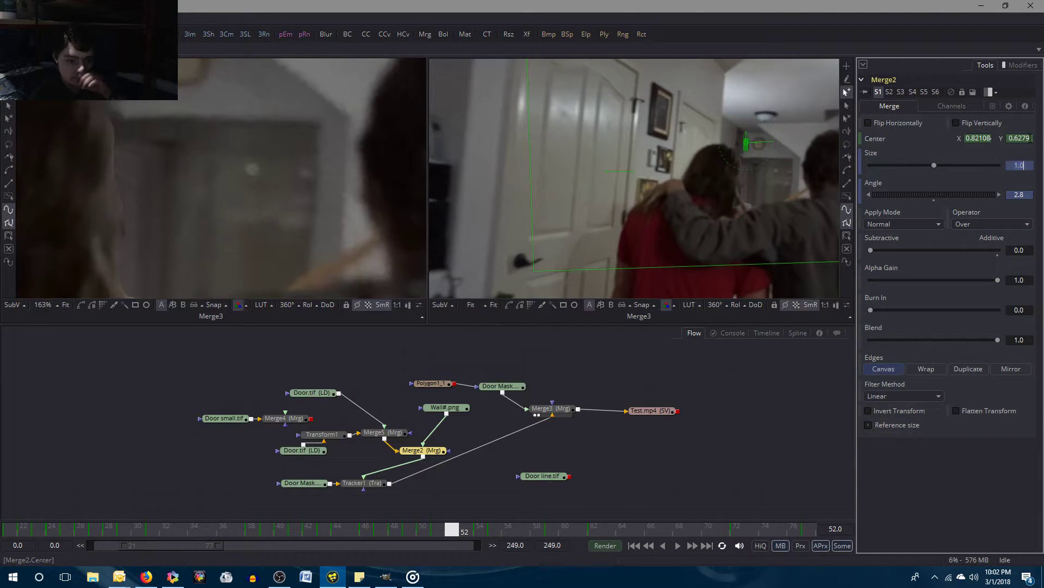
Compare frame 52 with frame 51 and try a Center Y of 0.628 for Merge2 at frame 52.
click(1031, 138)
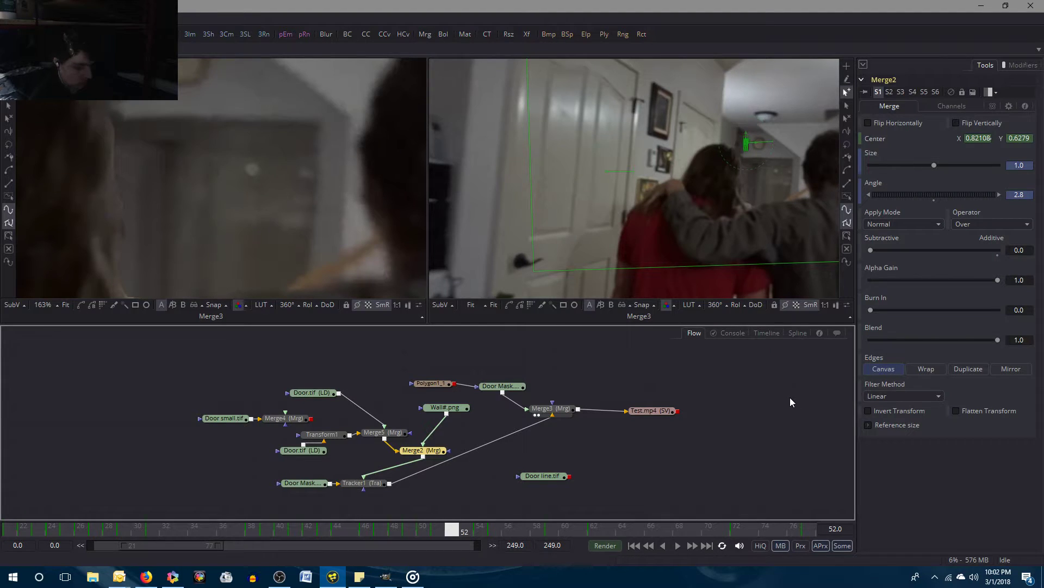
key(bracketleft)
key(bracketright)
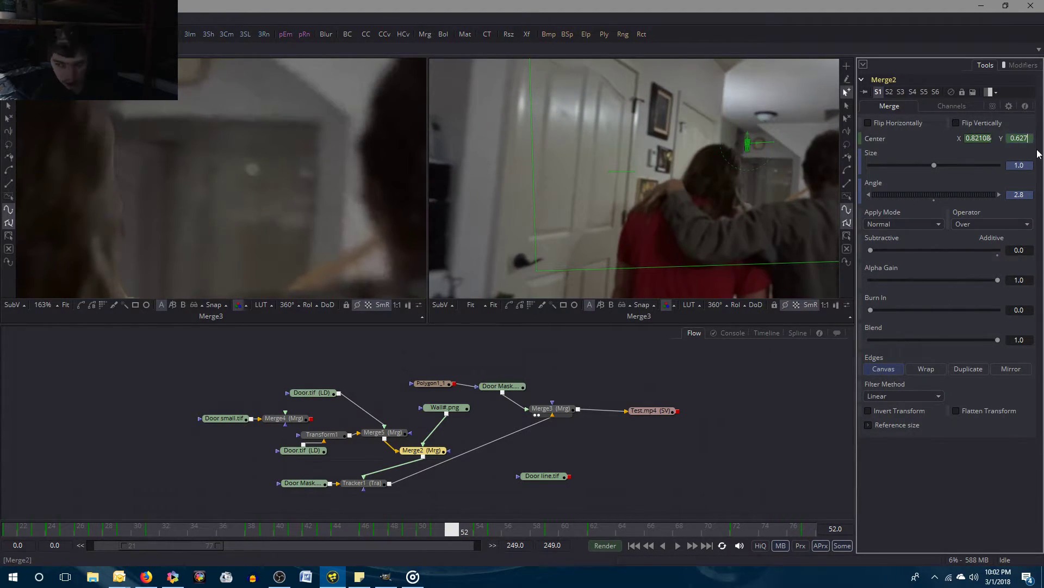
key(Tab)
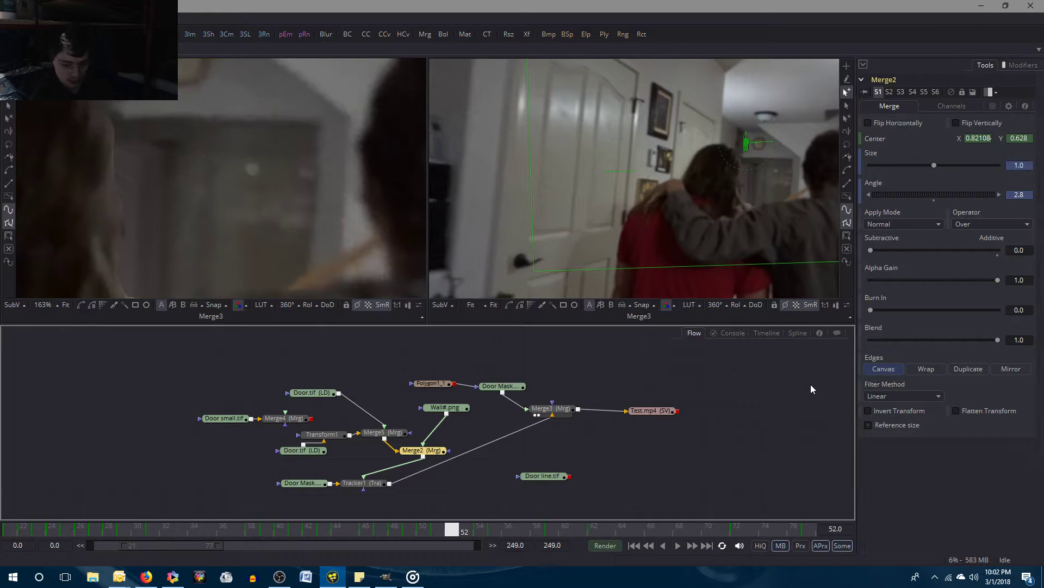
Alternate between frames 51 and 52 to examine how Merge2's wall overlay moves vertically.
key(Left)
key(Right)
key(Left)
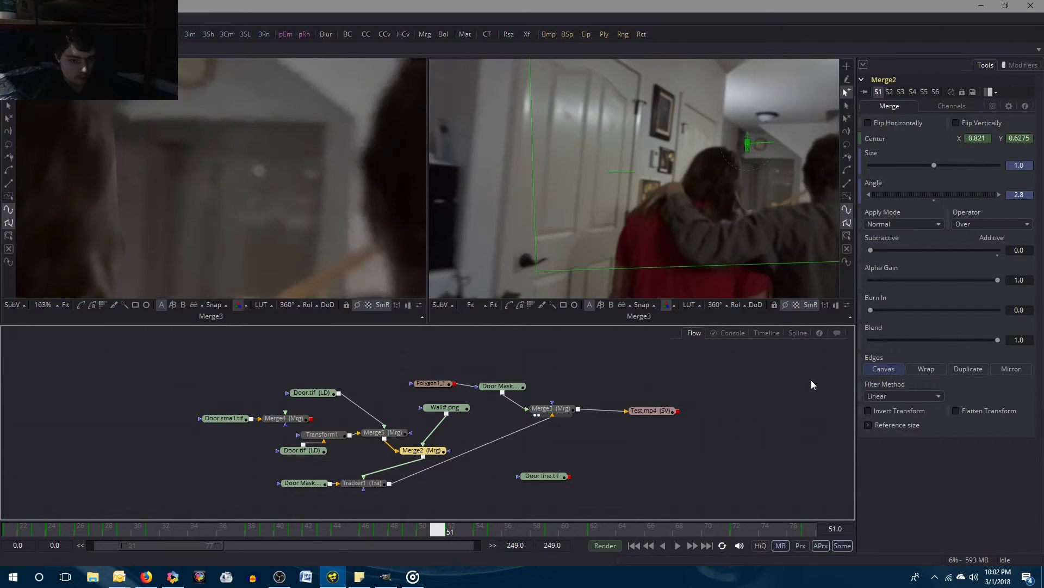
key(Right)
key(Left)
key(Right)
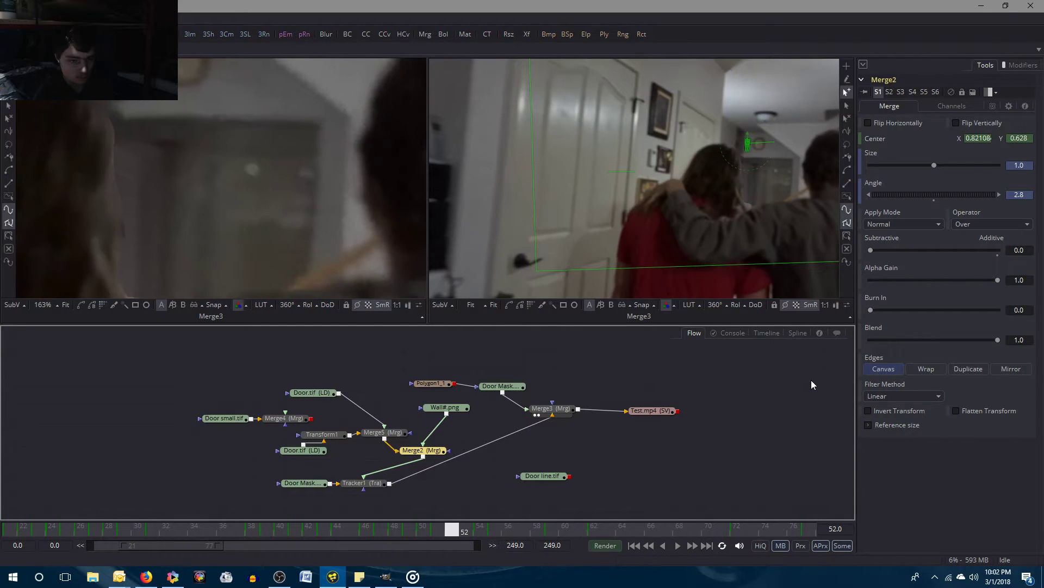
key(Left)
key(Right)
key(Left)
key(Right)
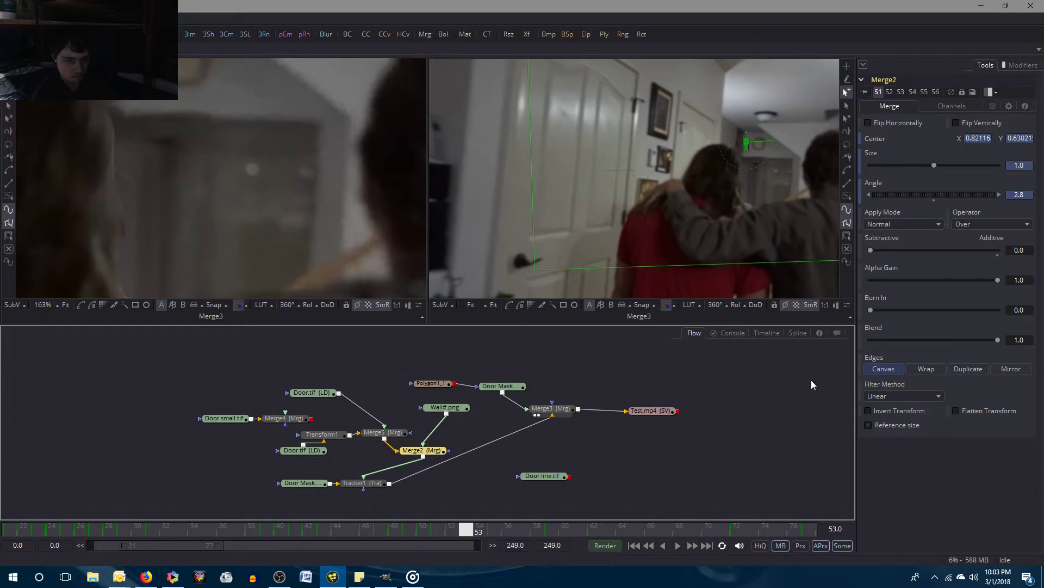
Compare the wall overlay between frames 52 and 53 and set Merge2's Center Y to 0.628 at frame 53.
key(Right)
key(Left)
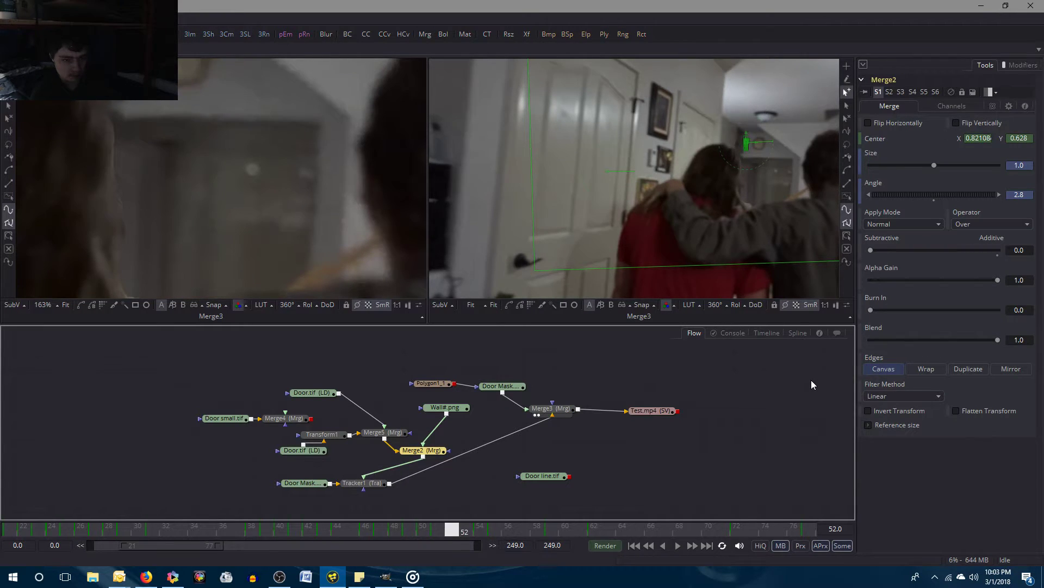
key(Right)
key(Left)
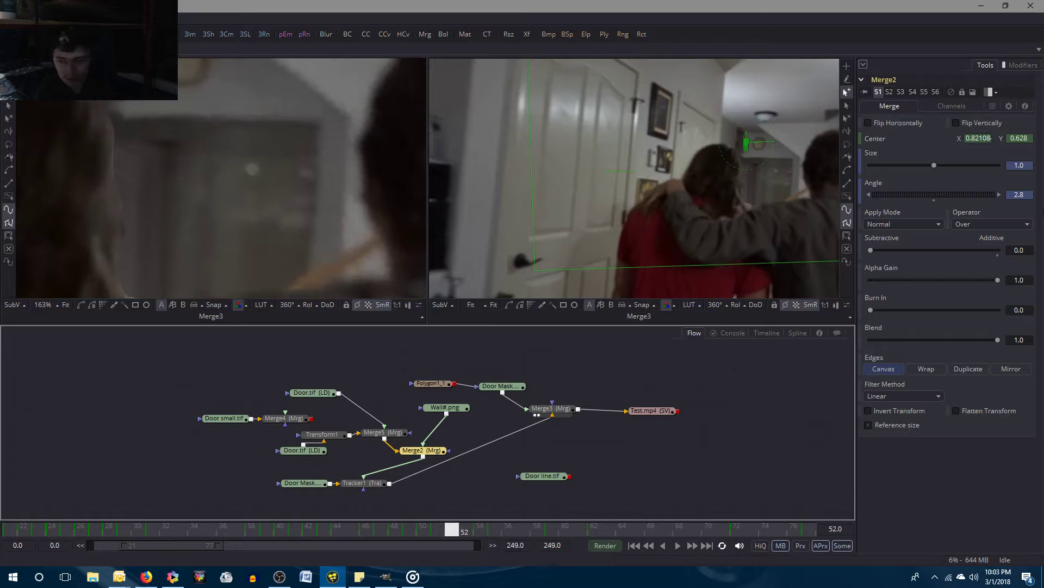
key(Right)
key(Left)
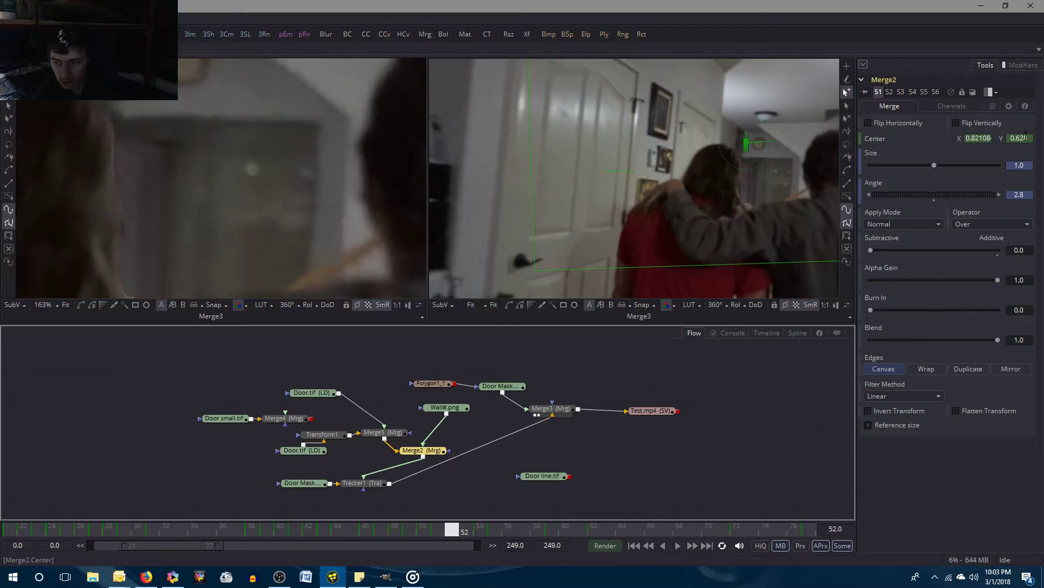
key(Right)
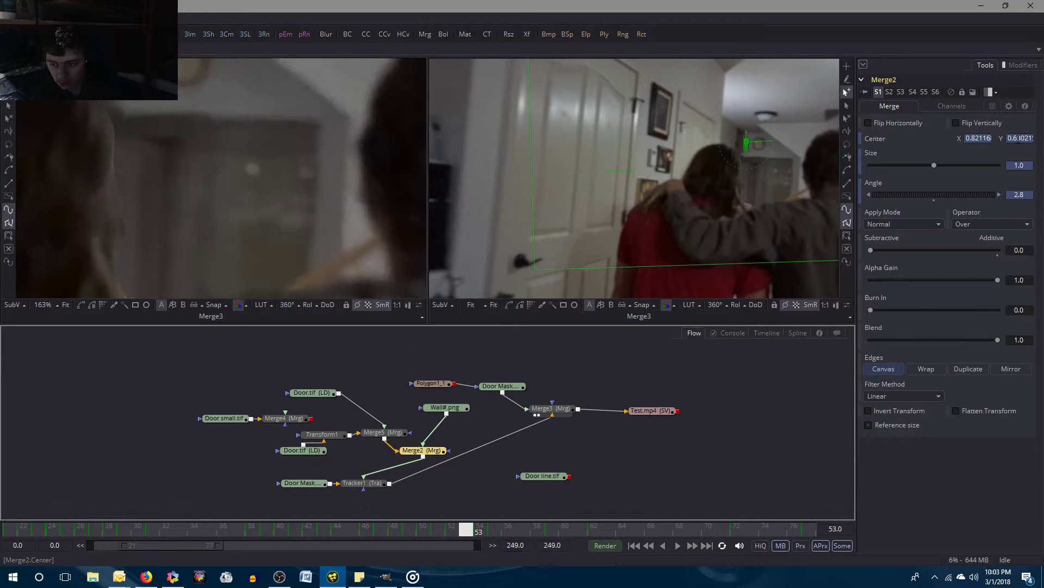
click(1019, 140)
text(0.628)
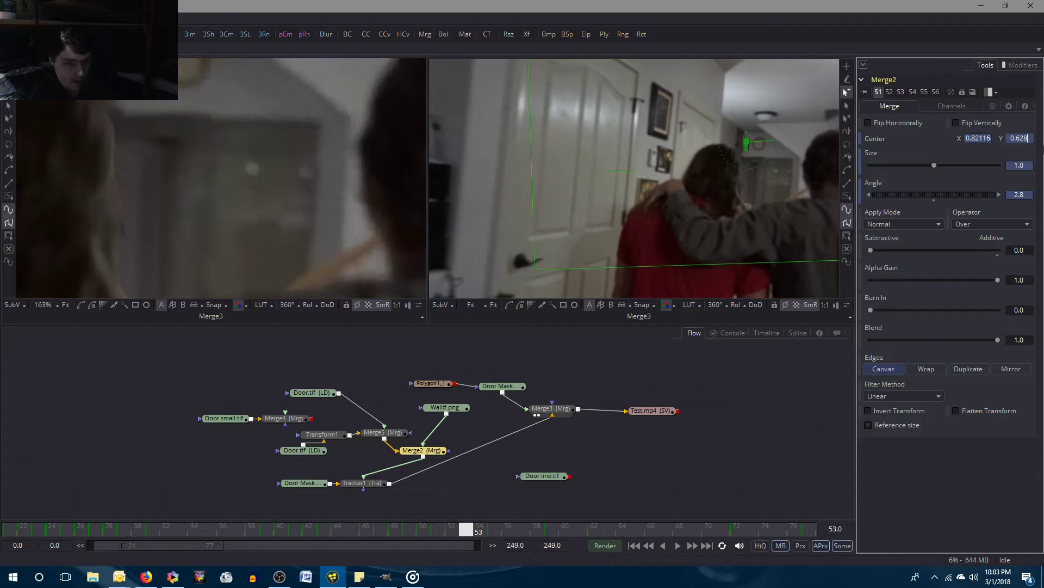
key(Return)
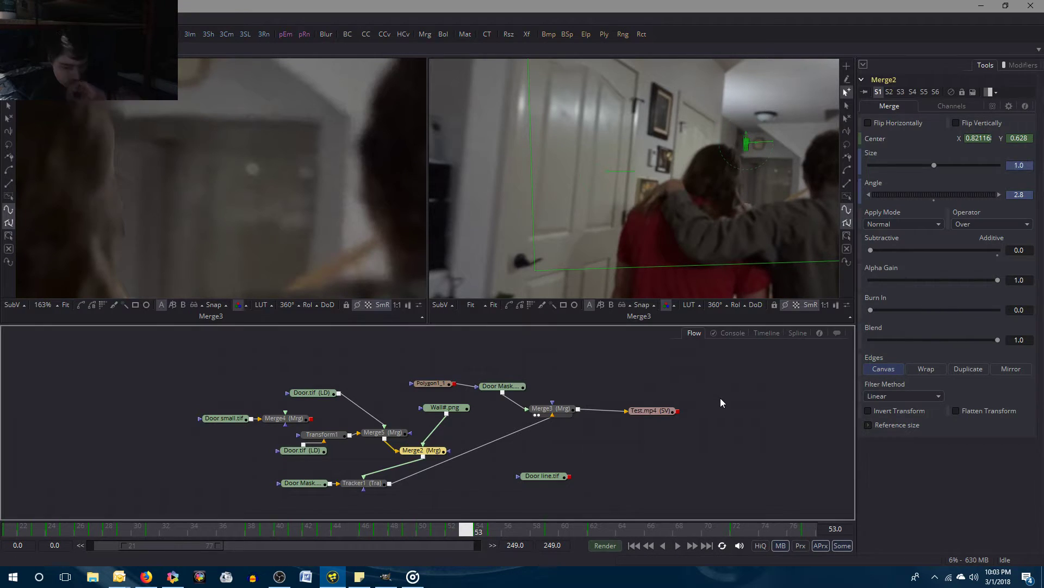
Copy Merge5's Center Y value from frame 52 and paste it into its Center Y at frame 53.
click(383, 433)
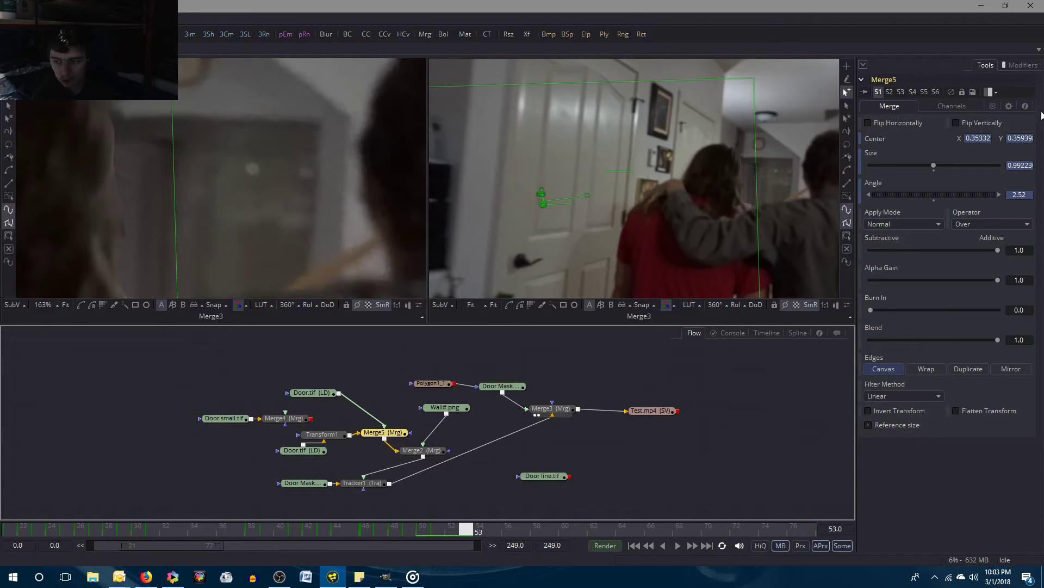
key(Left)
right_click(1020, 139)
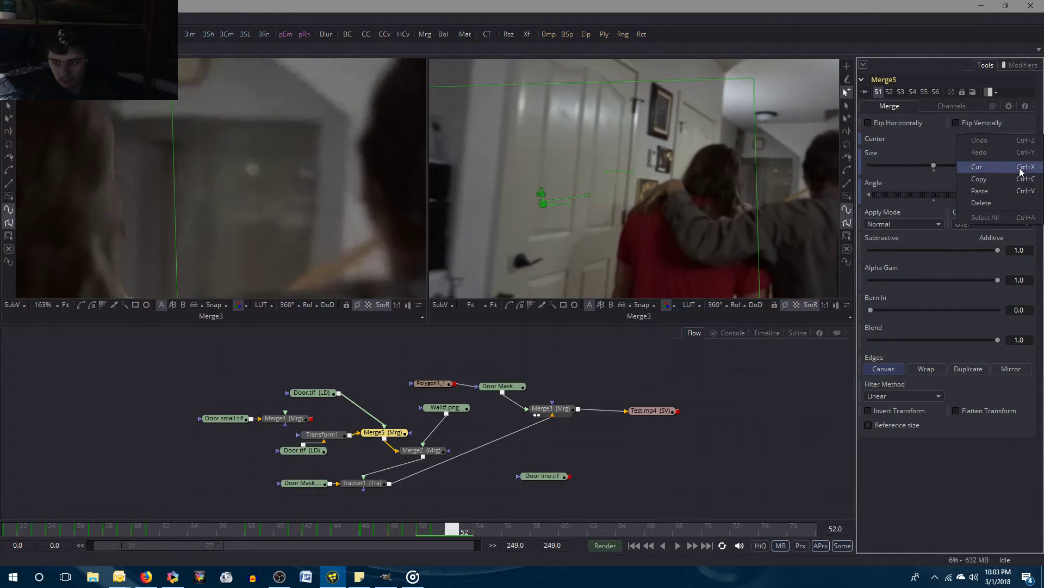
click(1019, 181)
click(795, 403)
key(Right)
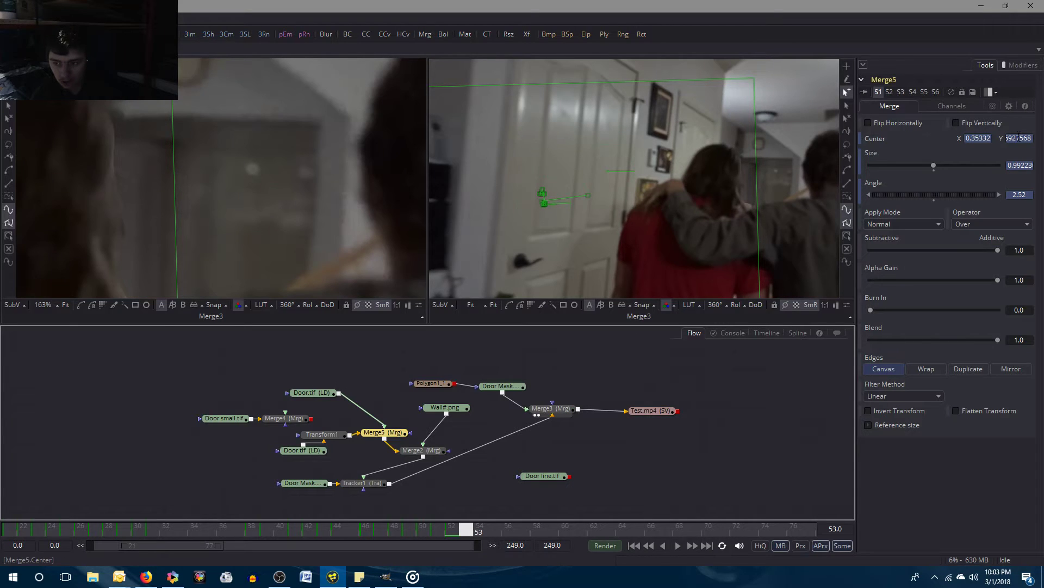
right_click(1018, 138)
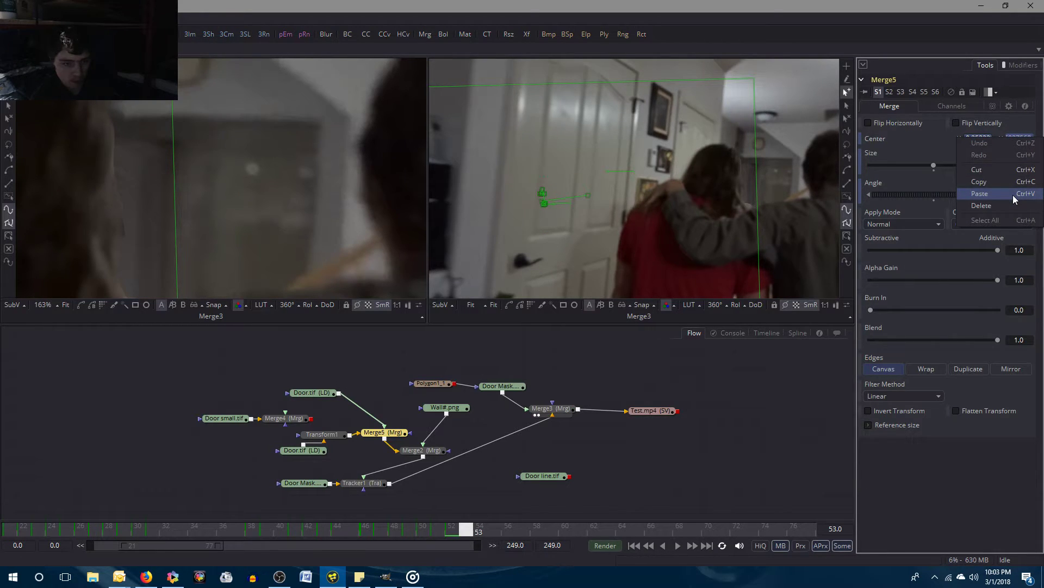
click(1012, 195)
click(788, 364)
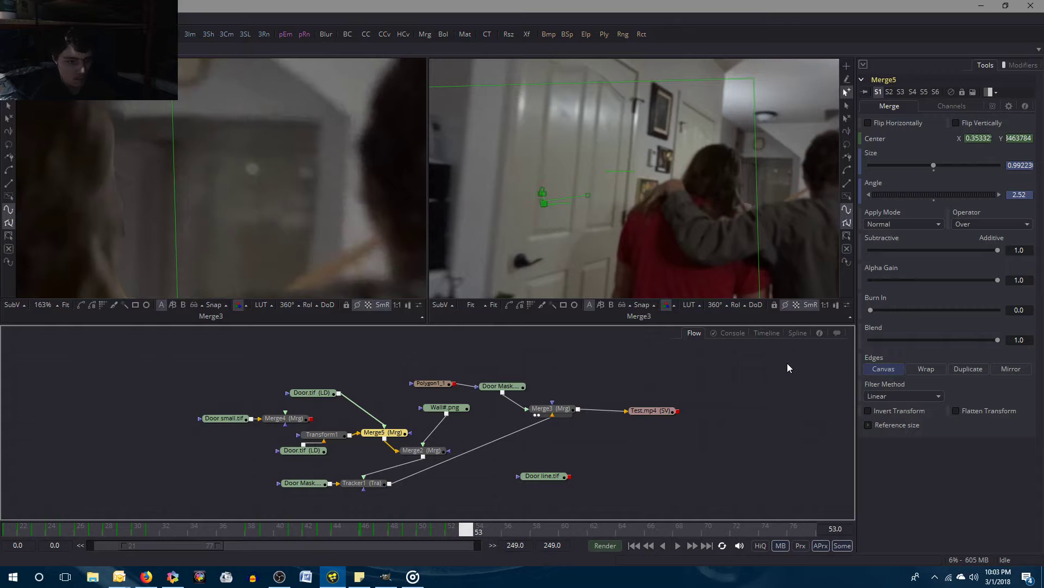
Flip between frames 52 and 53 to examine the steadiness of Merge5's door overlay.
key(bracketleft)
key(bracketright)
key(bracketleft)
key(bracketright)
key(bracketleft)
key(bracketright)
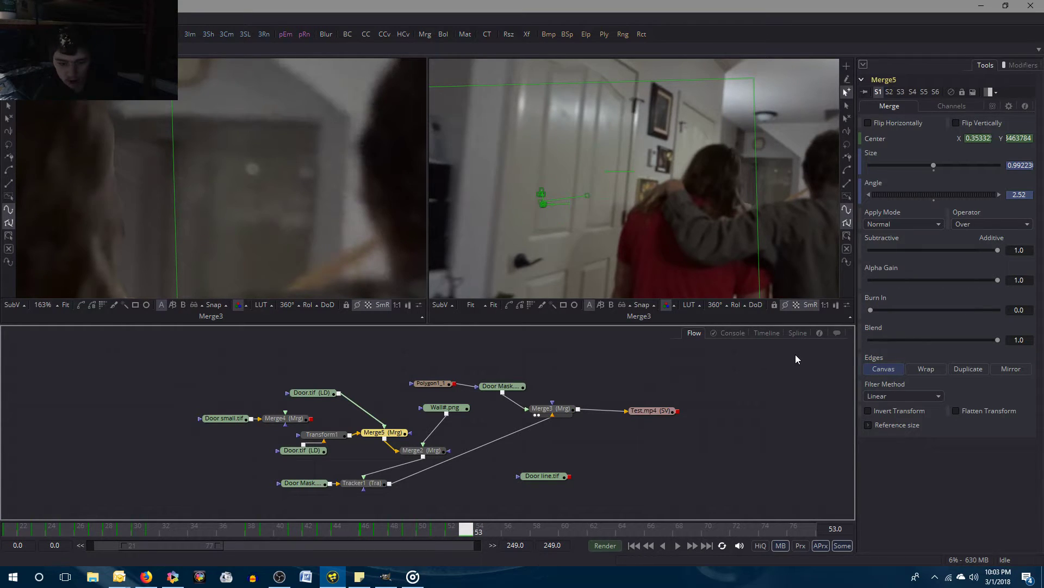
key(bracketleft)
key(bracketright)
key(bracketleft)
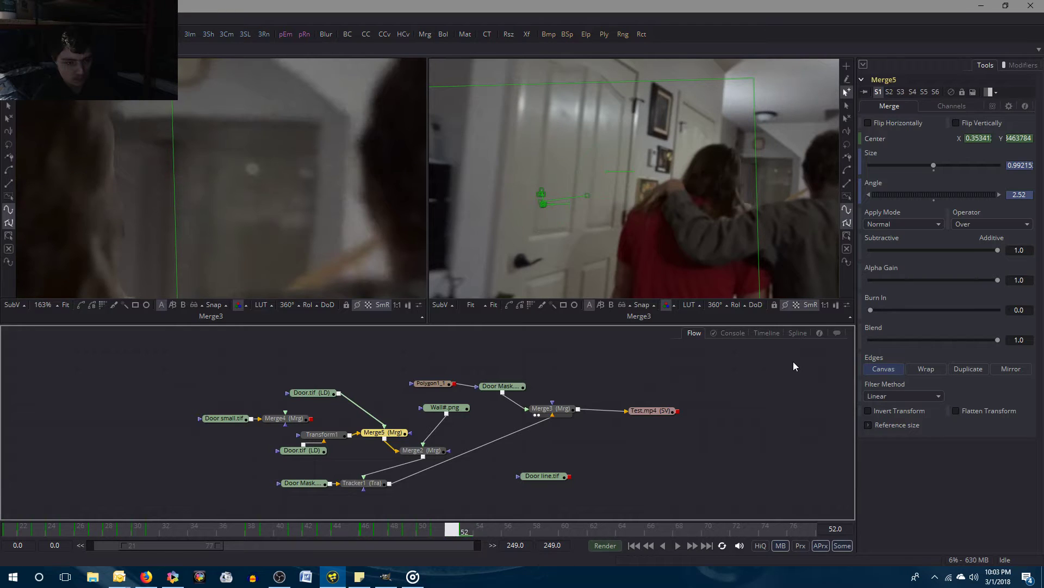
Shorten Merge5's Center Y value to 0.359 at frame 52.
click(1025, 138)
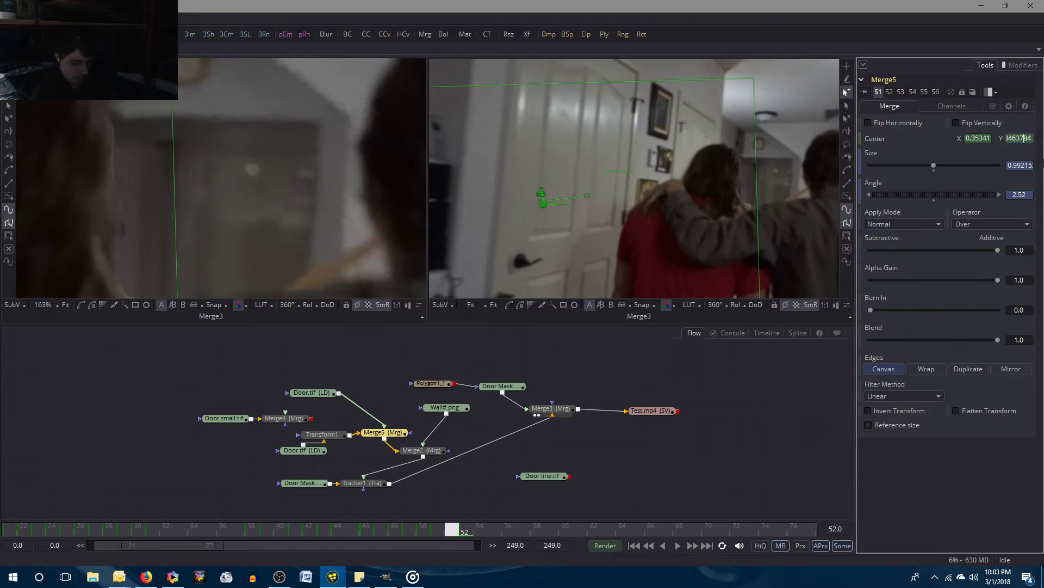
key(Left)
key(Left)
key(Left)
key(Left)
key(Left)
key(Left)
key(Left)
key(Left)
key(Left)
key(Left)
key(Left)
key(Left)
key(Left)
key(Left)
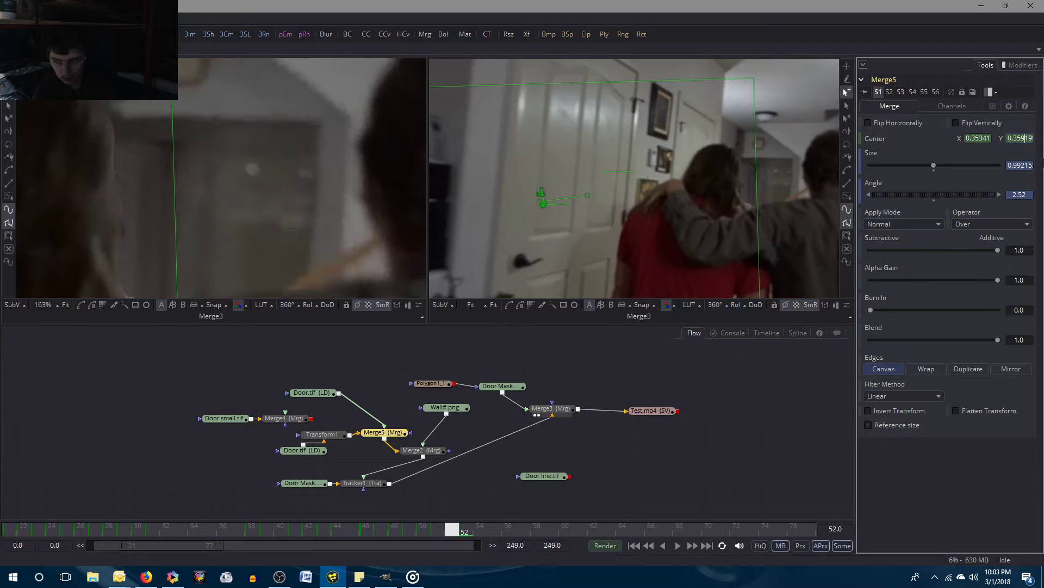
key(Delete)
key(Delete)
key(Delete)
key(Delete)
key(Delete)
key(Delete)
key(Delete)
key(Delete)
key(Delete)
key(Delete)
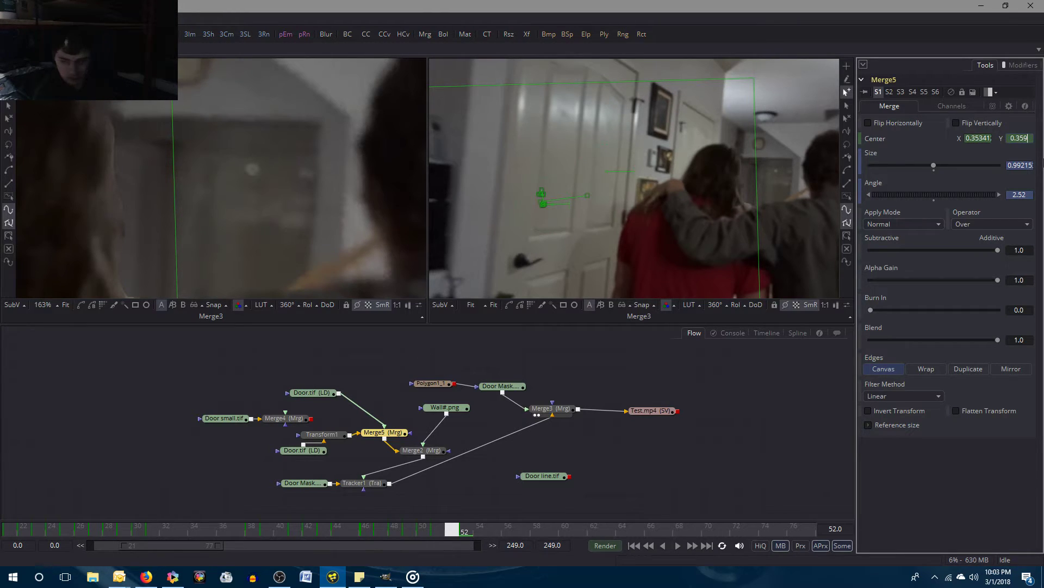
key(Tab)
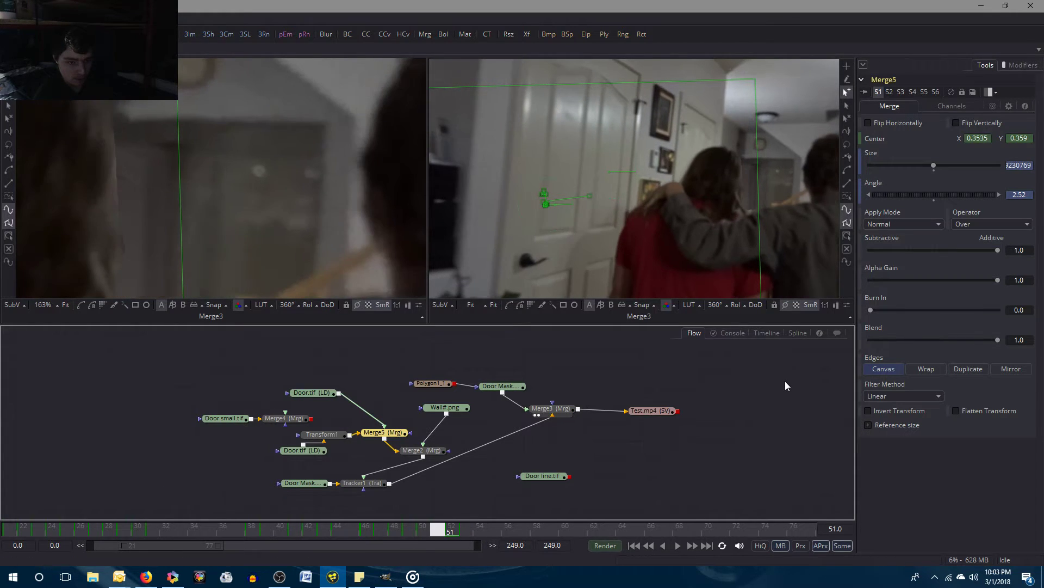
Set Merge2's Center Y to 0.6275 at frame 52, comparing the wall overlay with frame 51 before and after.
key(Left)
click(421, 450)
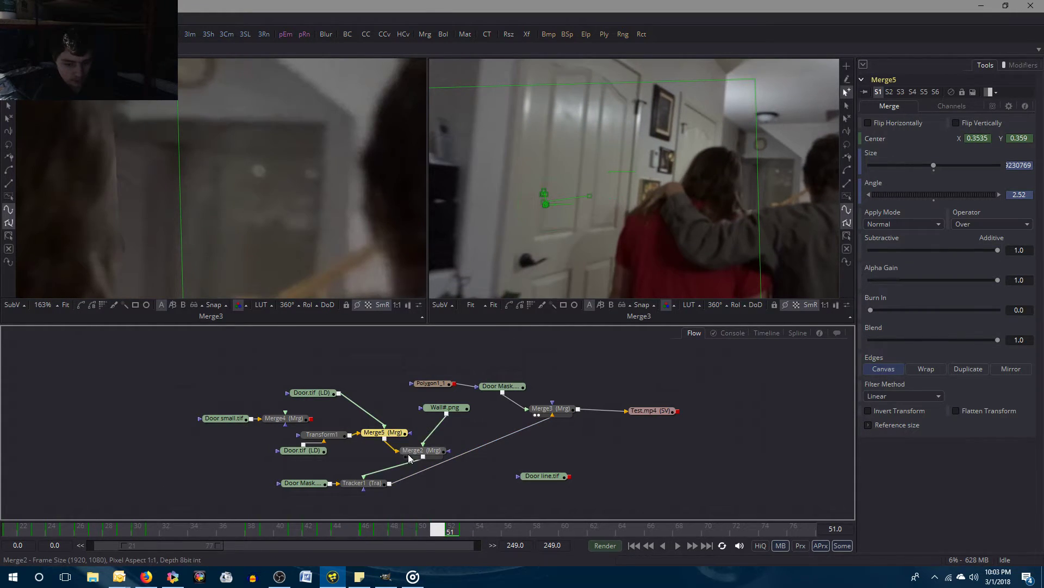
key(Right)
key(Left)
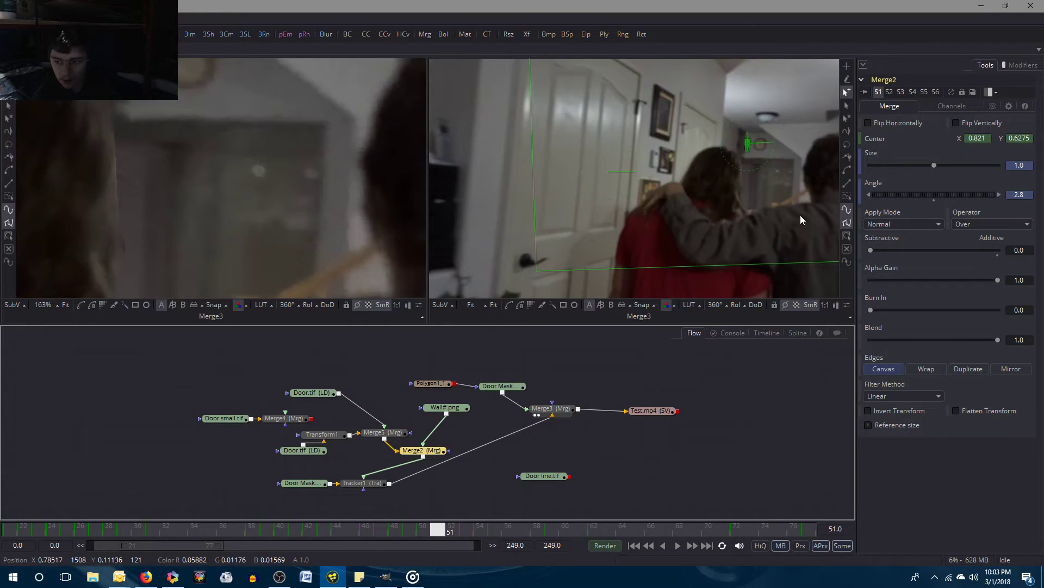
key(Right)
key(Left)
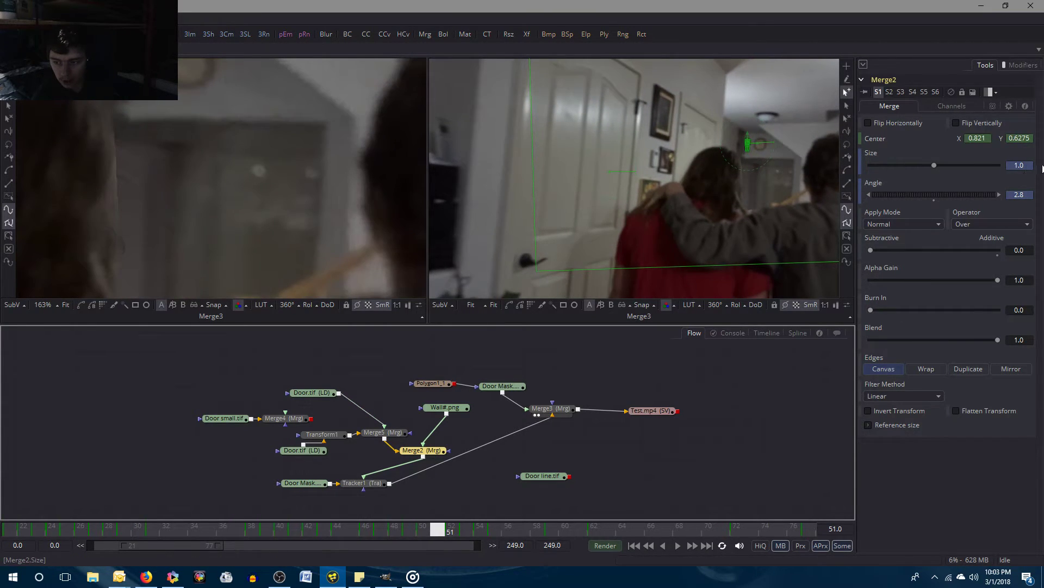
key(Right)
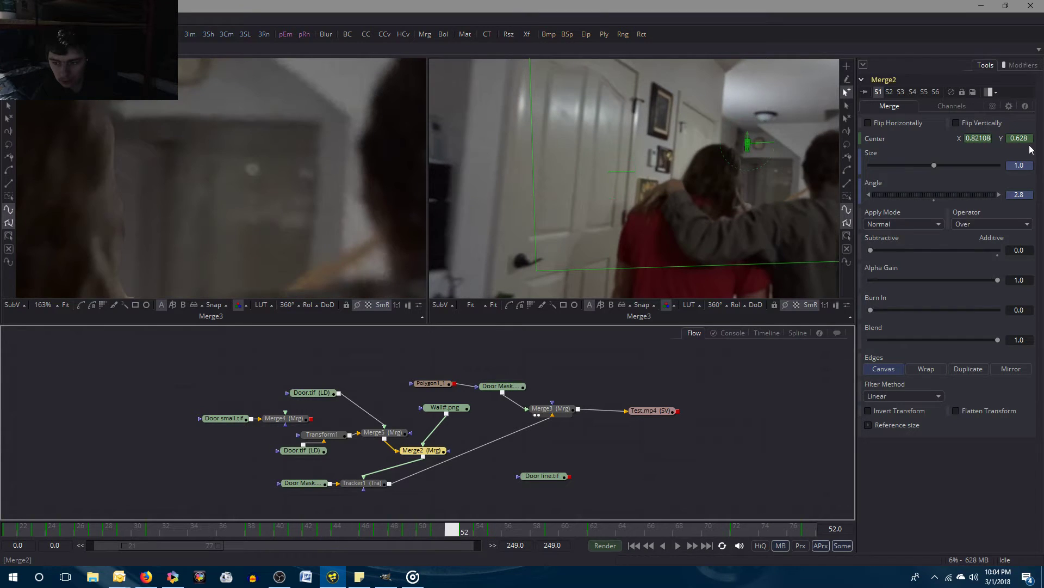
click(1032, 138)
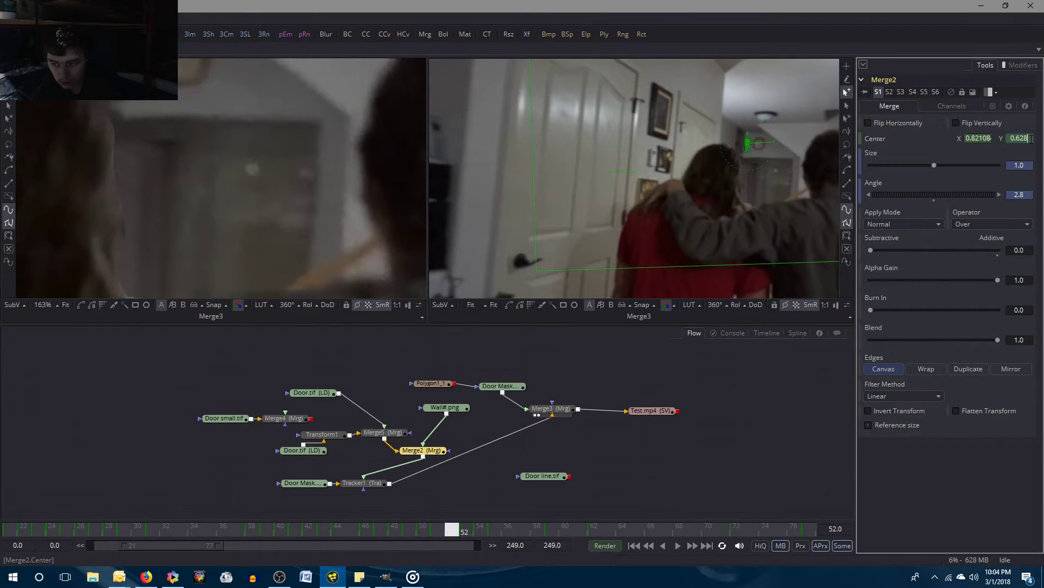
key(BackSpace)
text(75)
key(Return)
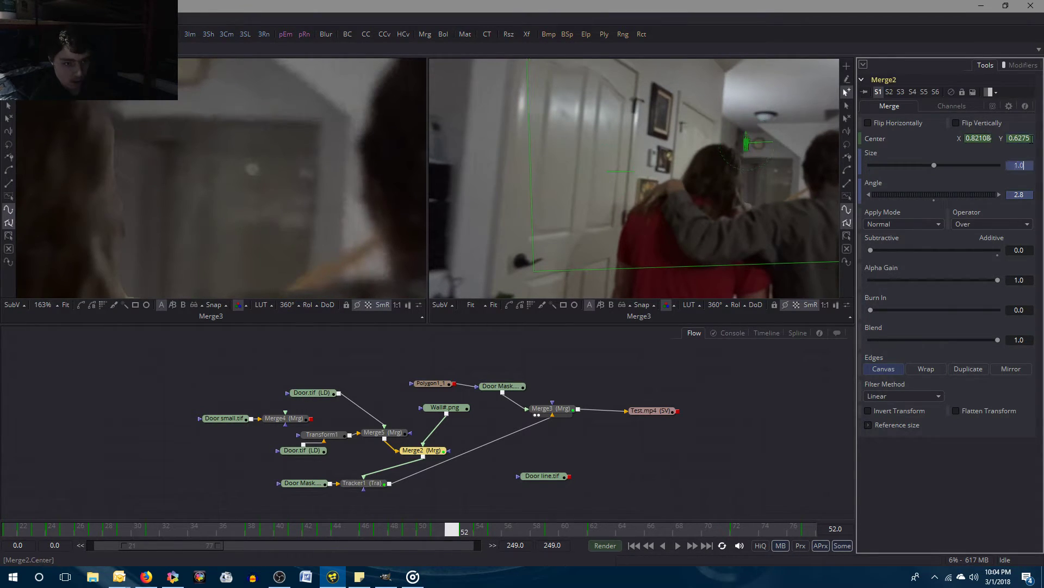
key(Left)
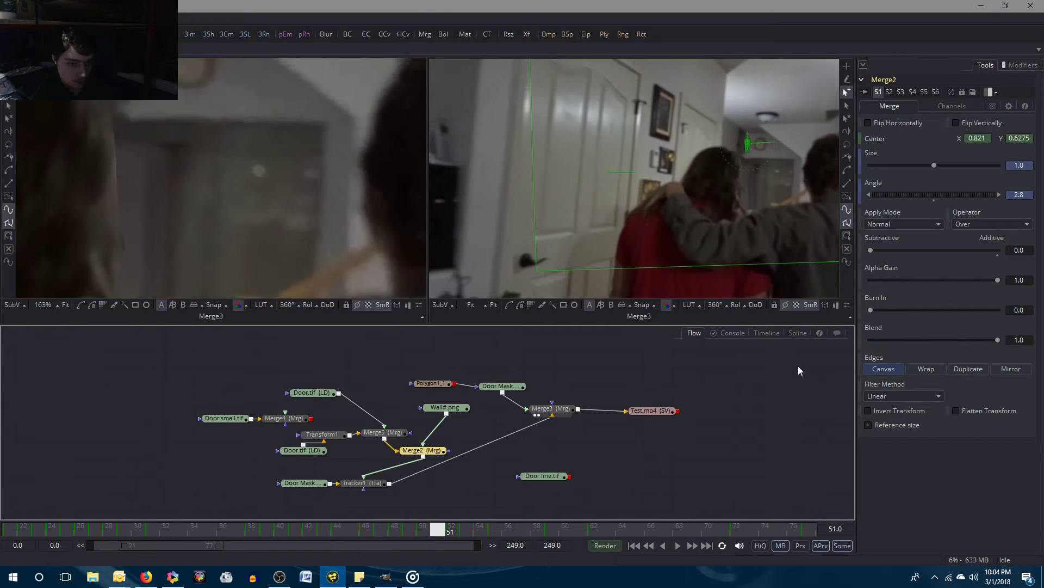
key(Right)
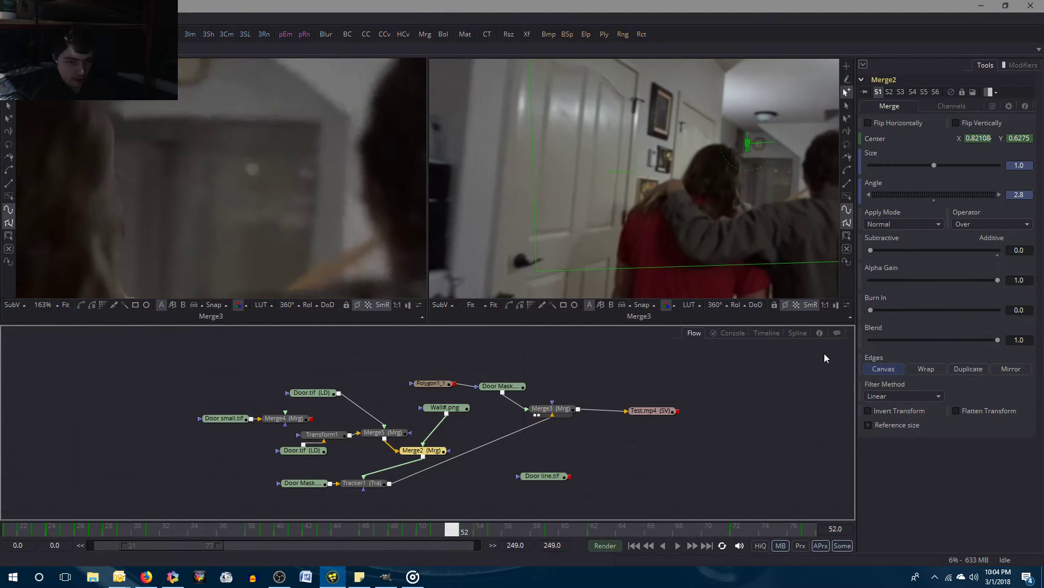
key(Left)
key(Right)
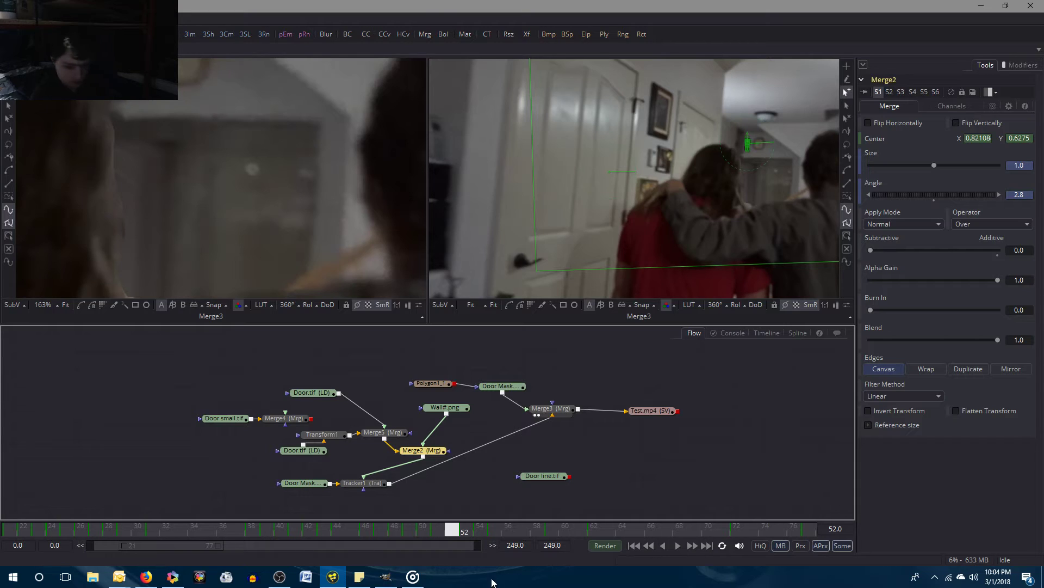
Switch to Groove Music, play the album Pure by The Lightning Seeds, and return to the compositing project.
click(412, 575)
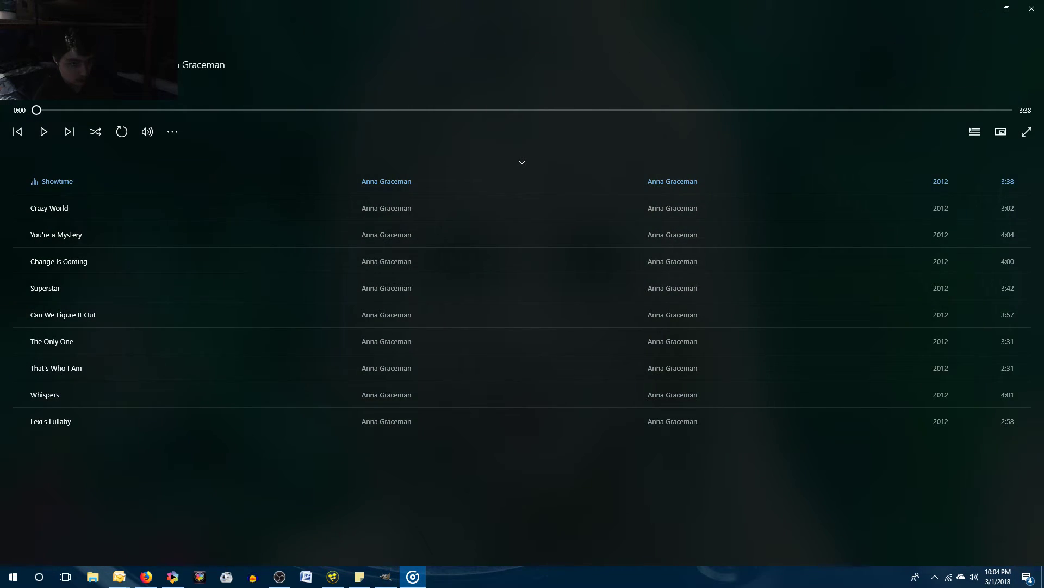
scroll(375, 332, down, 15)
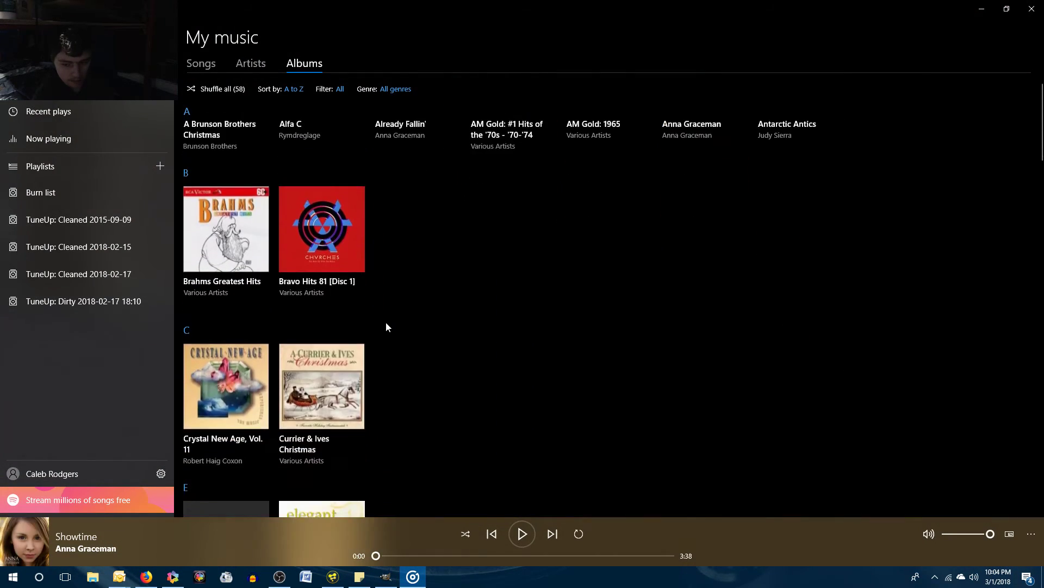
scroll(387, 327, down, 12)
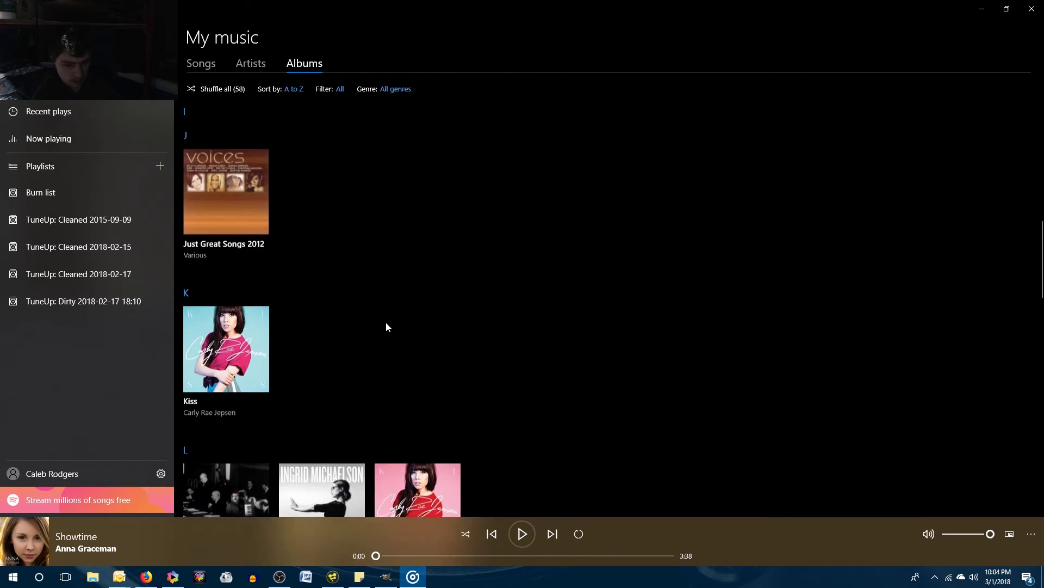
scroll(387, 326, down, 10)
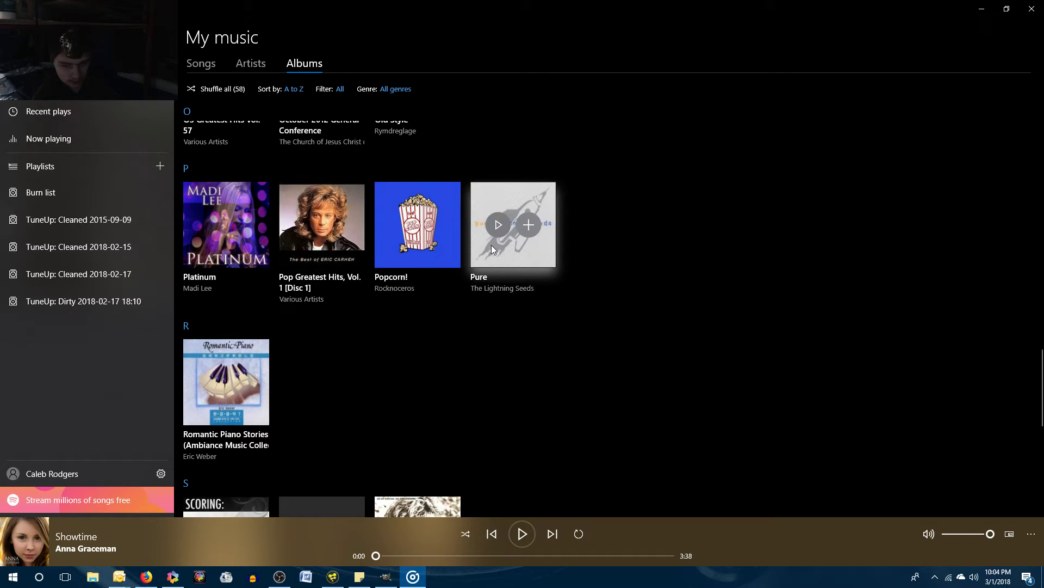
click(492, 230)
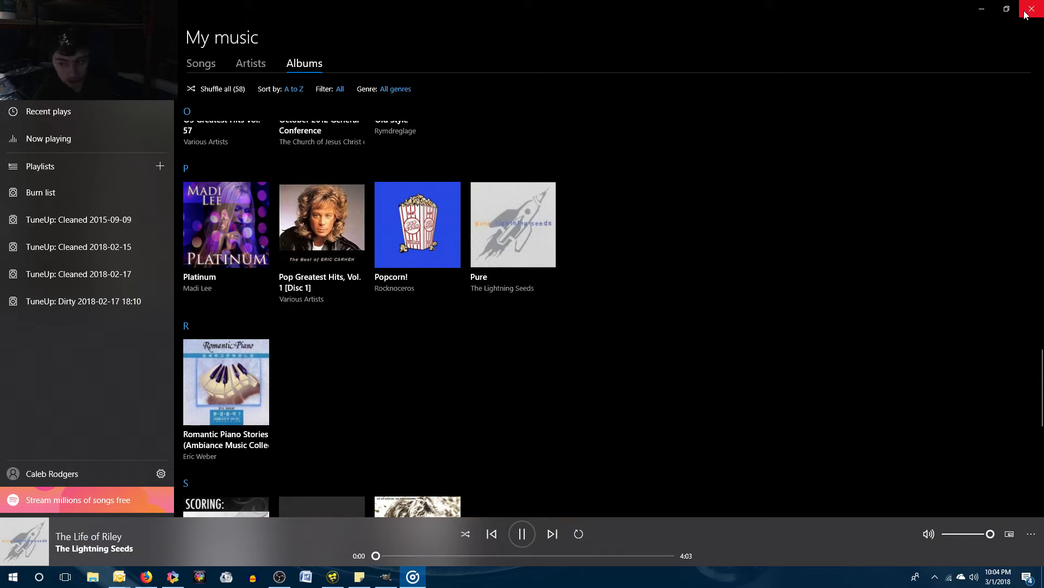
click(980, 11)
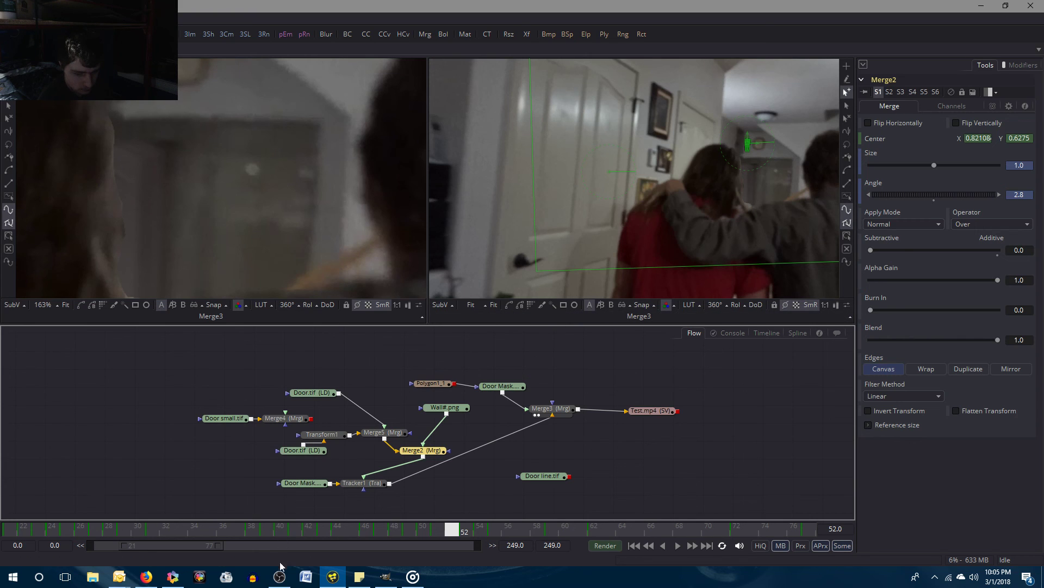
Switch to OBS Studio to reach its streaming and recording controls.
click(281, 581)
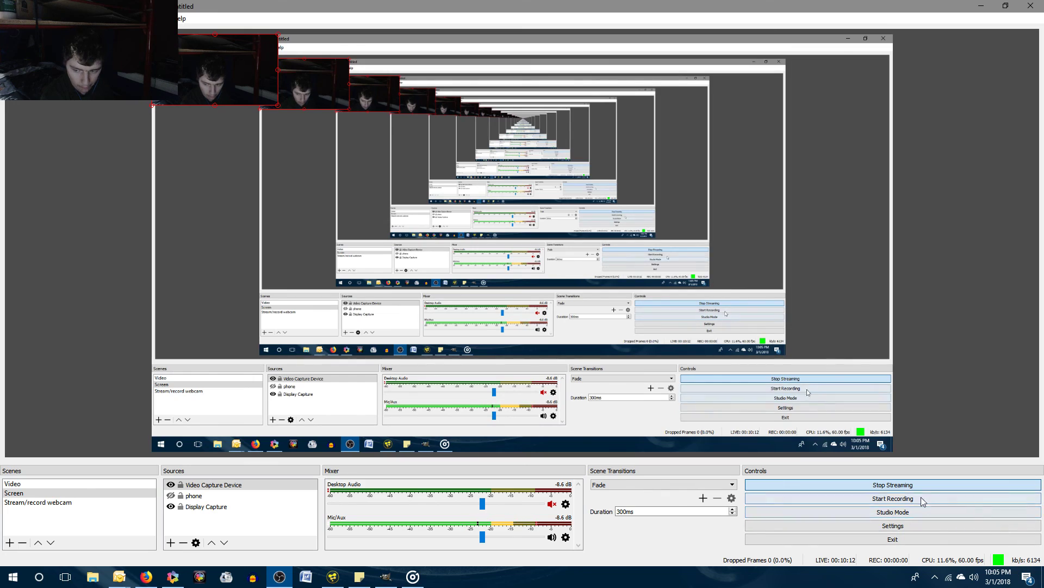